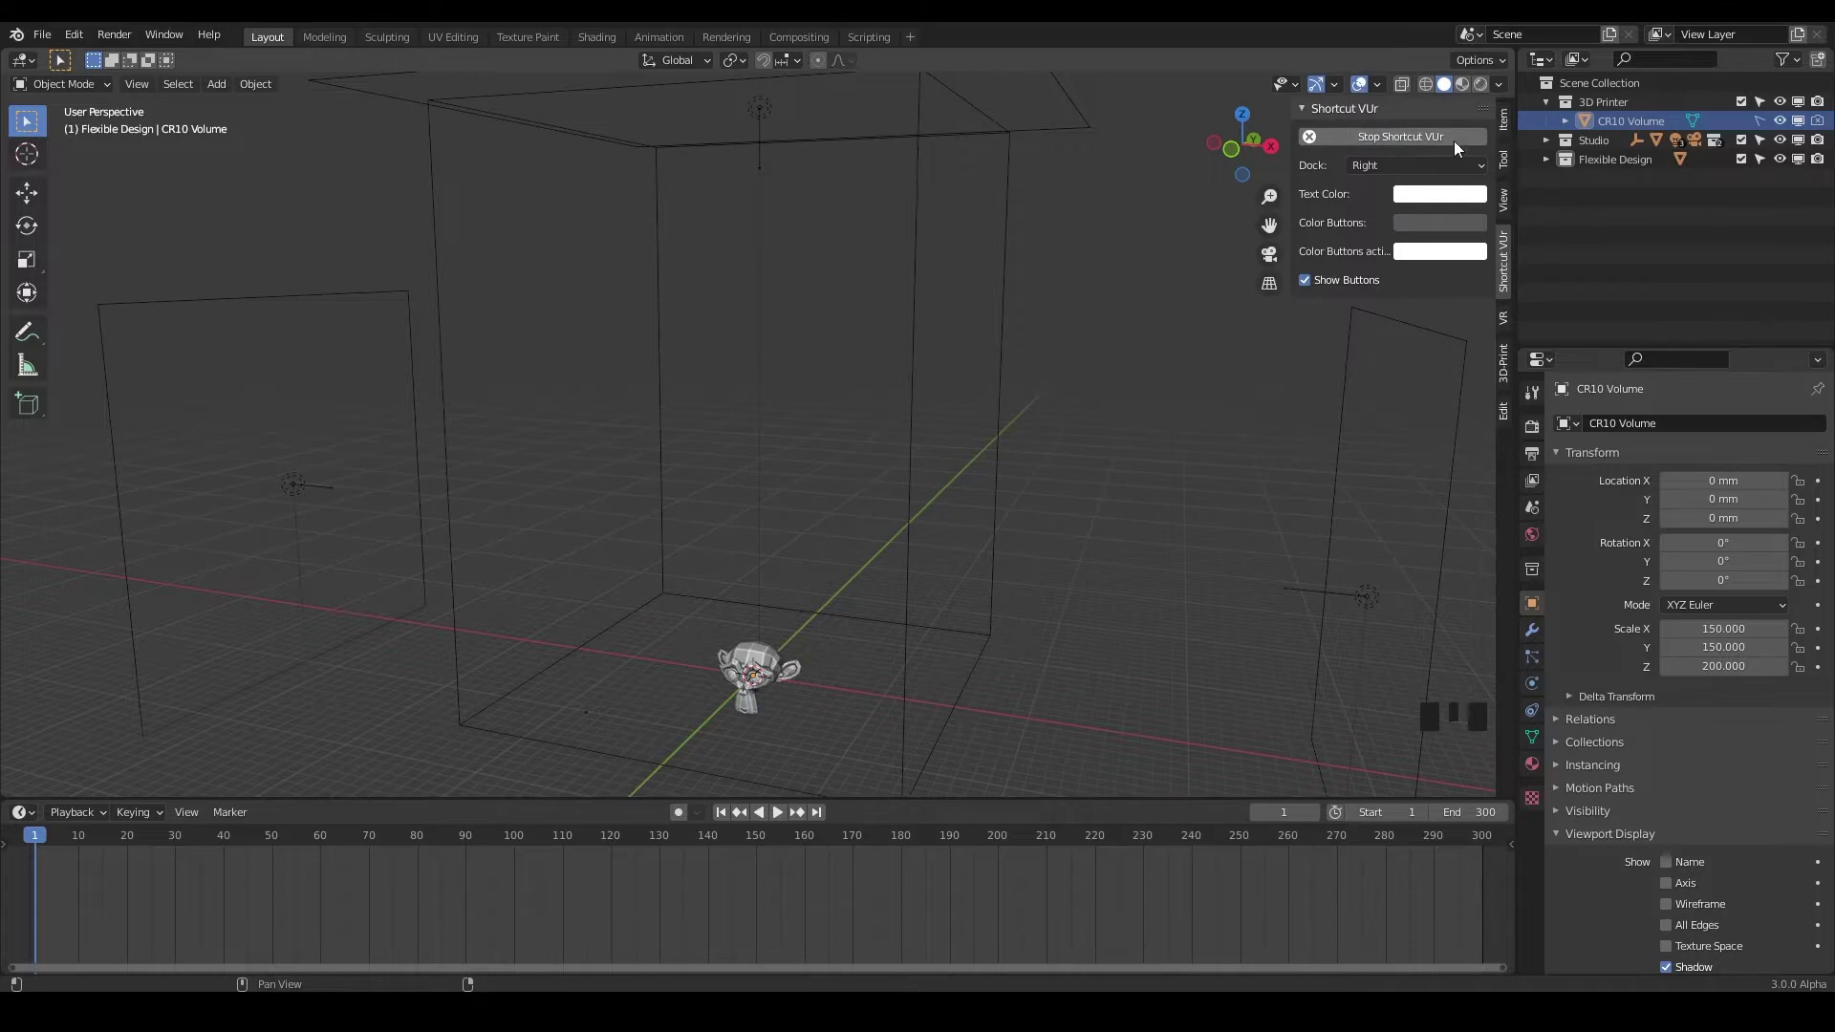
# Save the scene as MultiRes.blend in the 19_MULTI-RES folder.
pyautogui.click(40, 38)
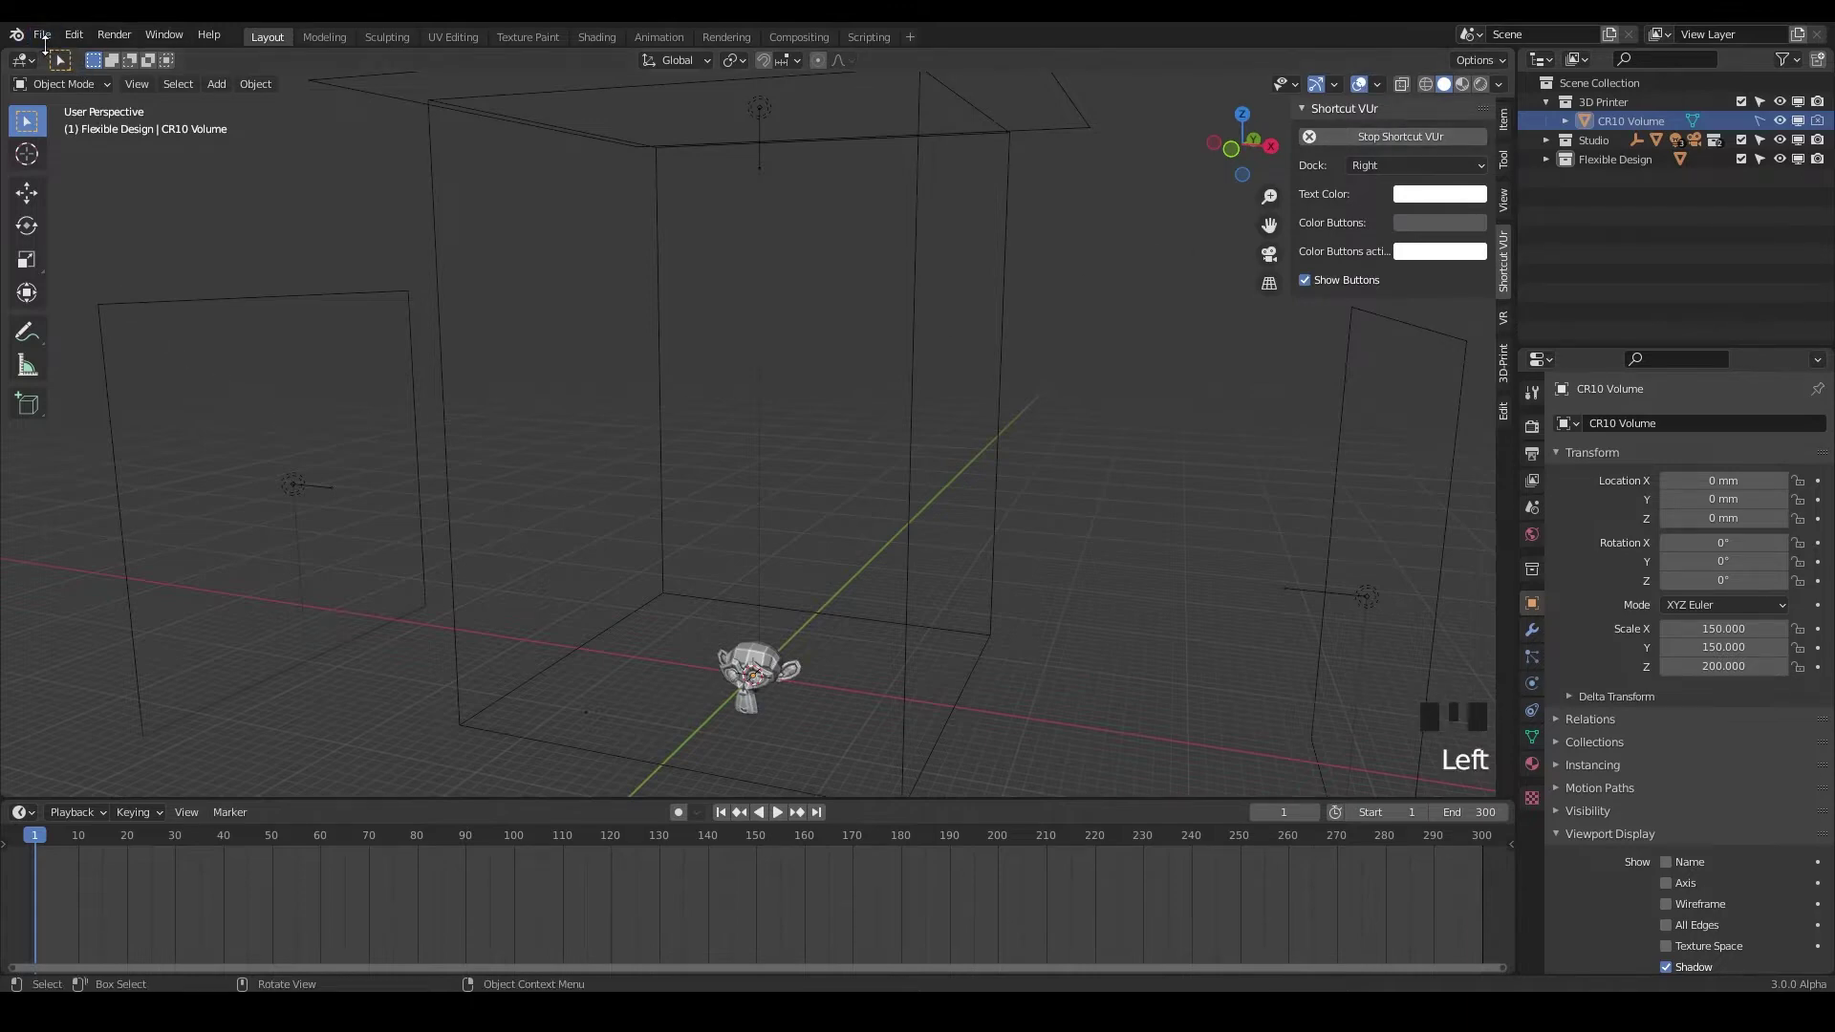
pyautogui.click(41, 37)
pyautogui.click(79, 179)
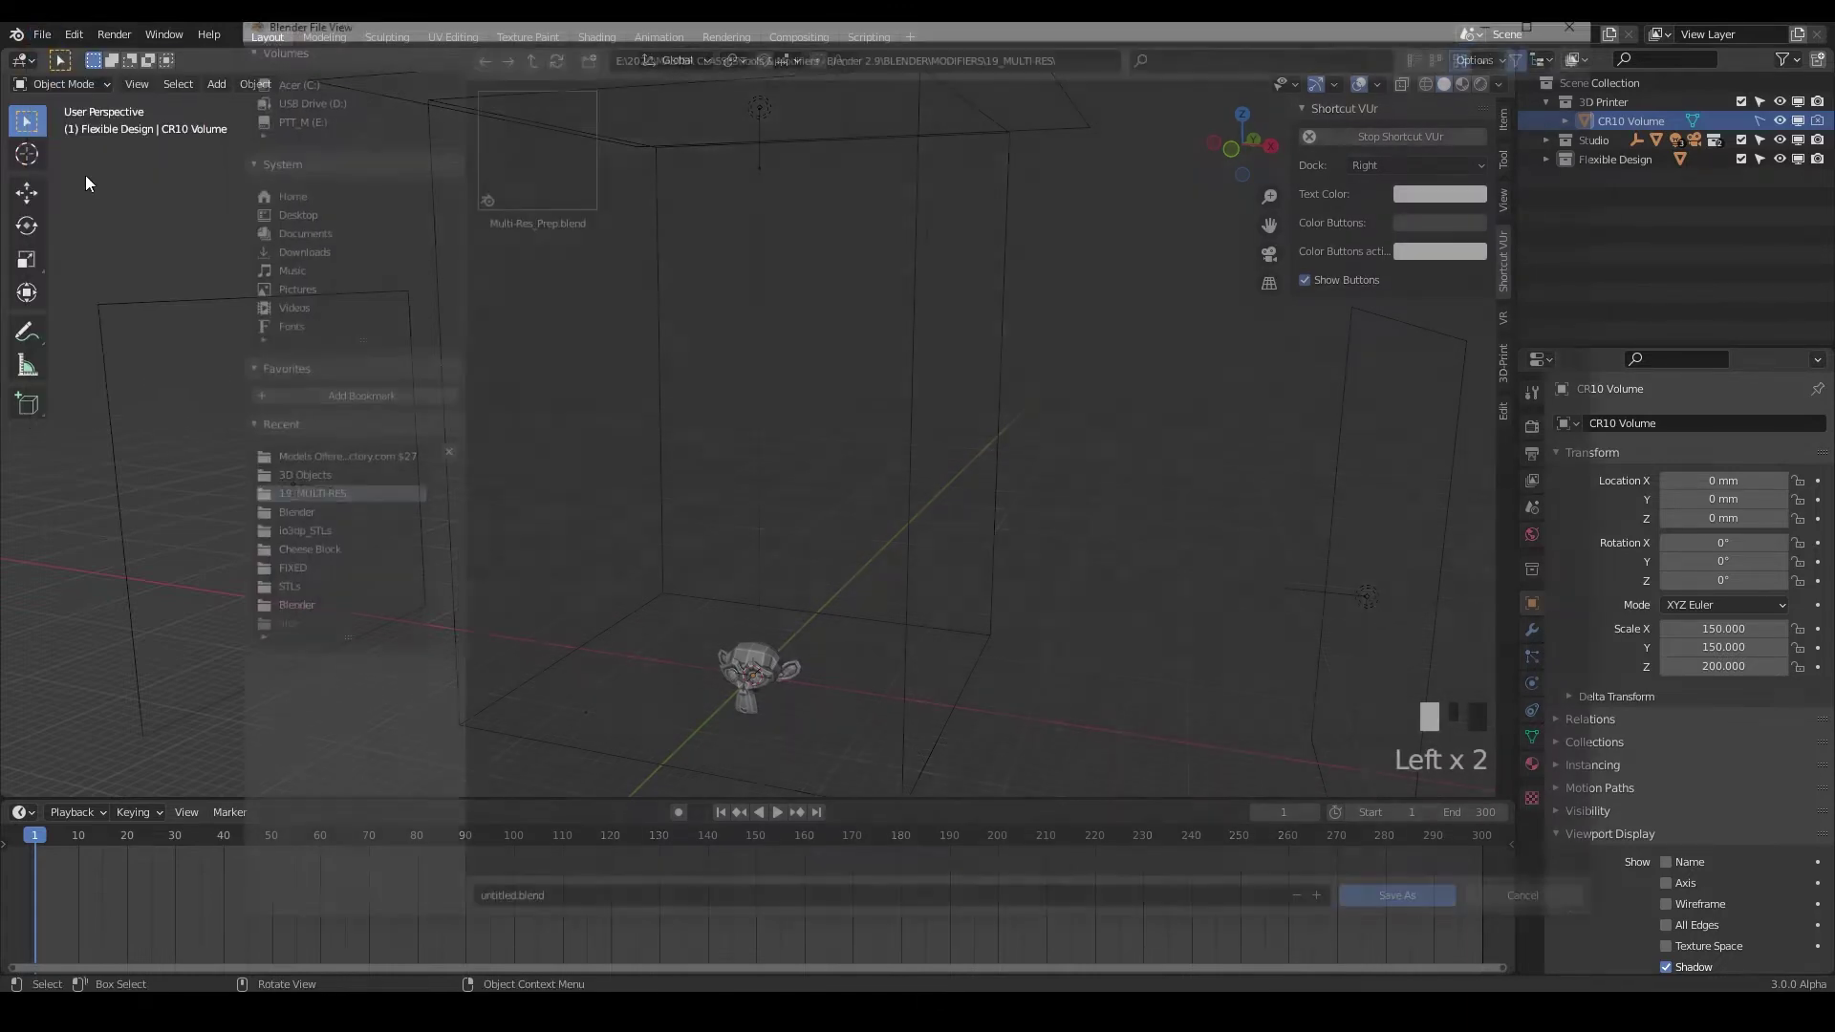
pyautogui.write('Multi')
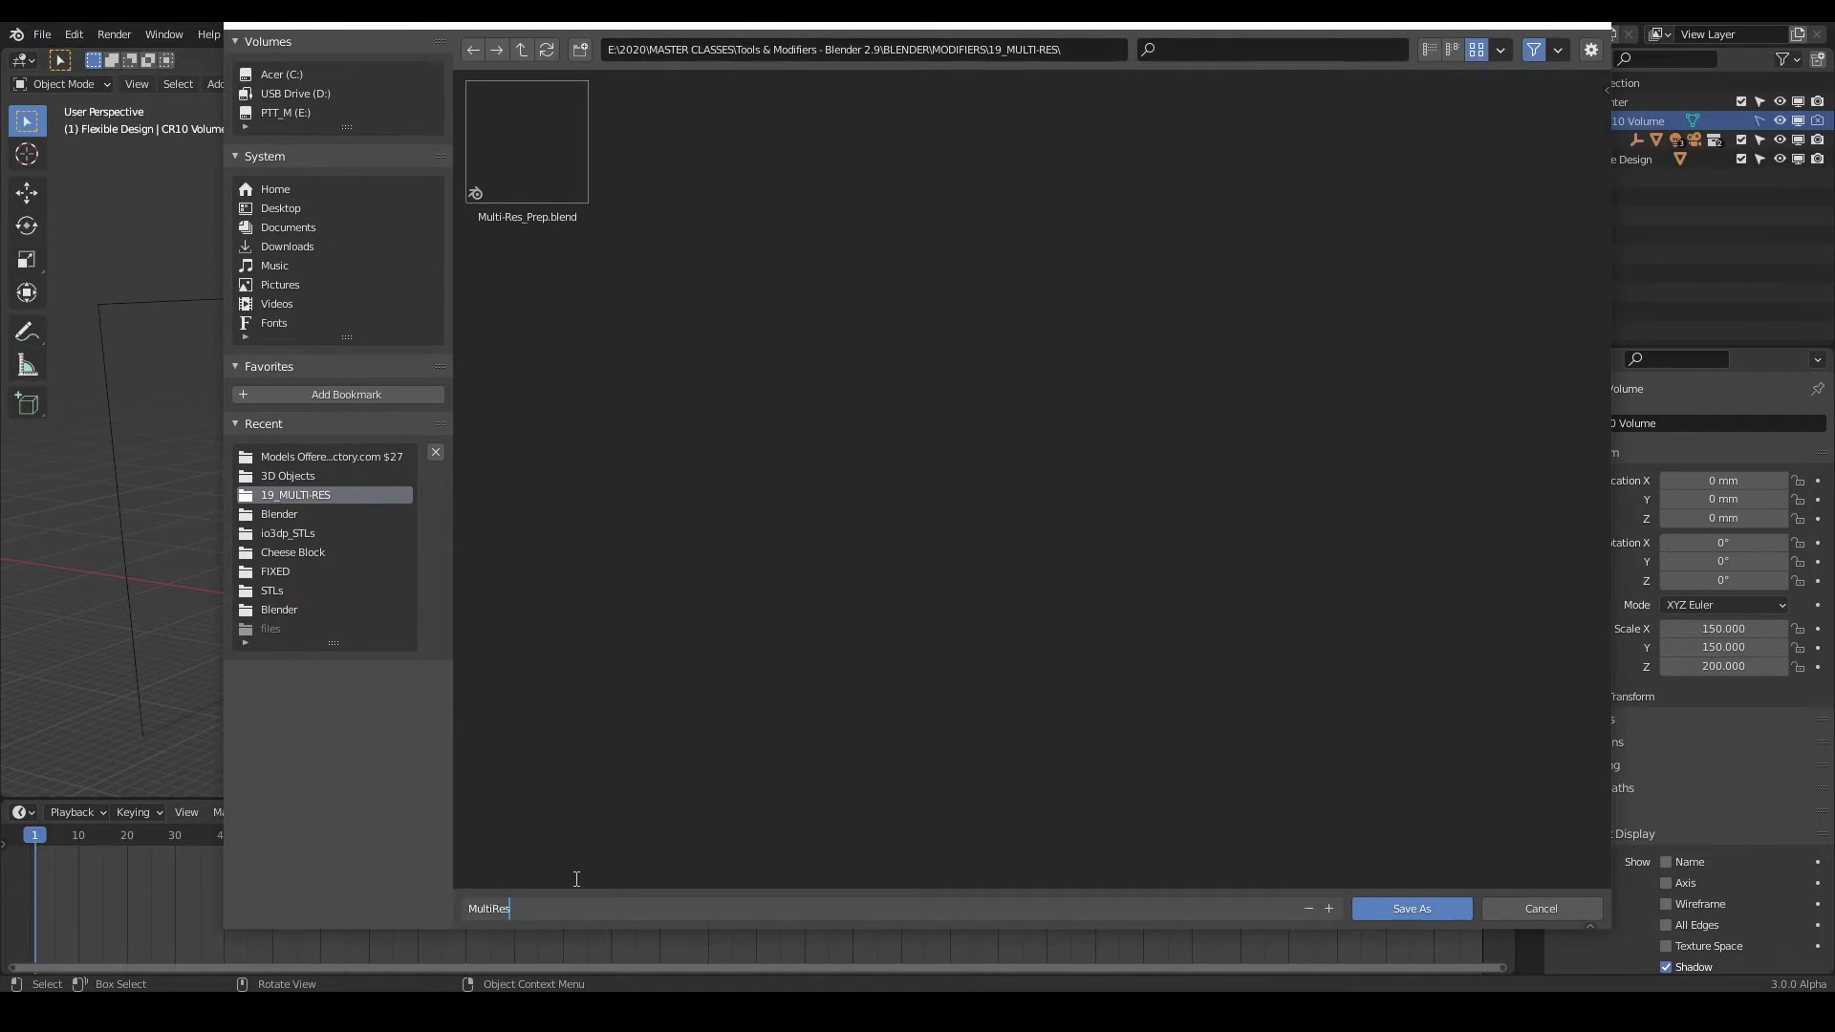
pyautogui.write('Res')
pyautogui.press('Return')
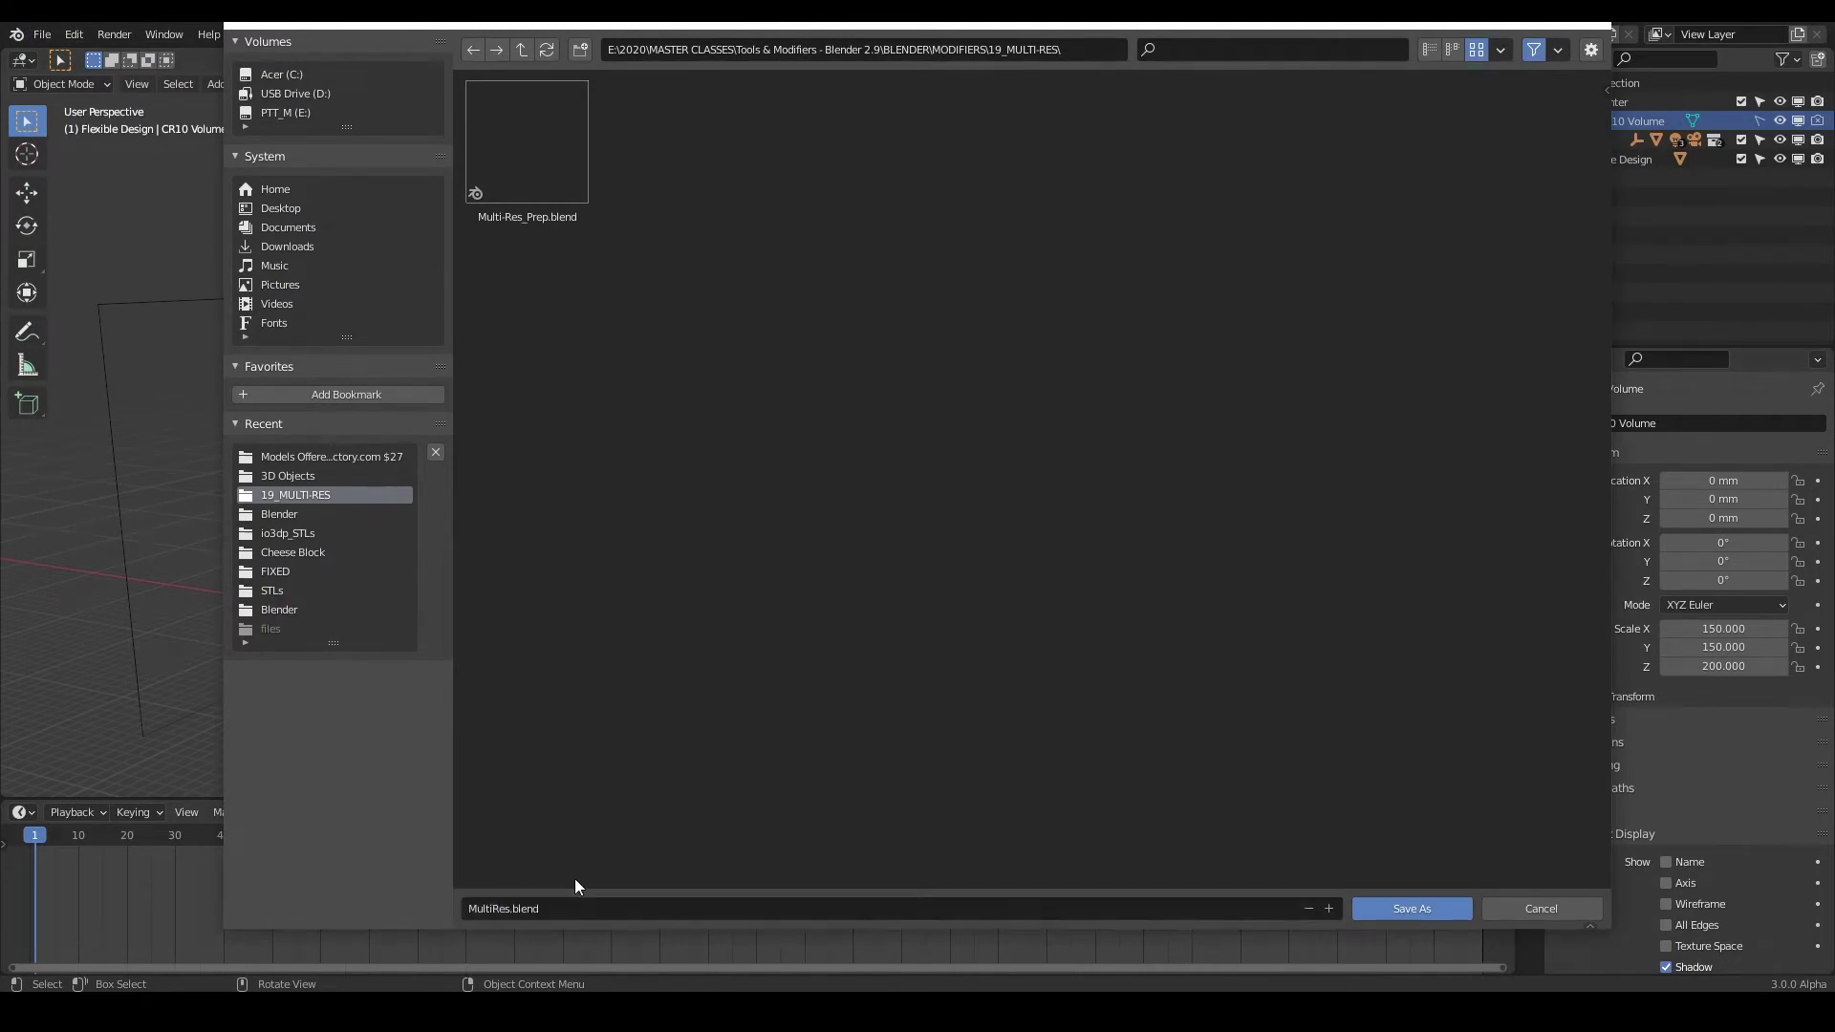
# Show the item transform properties and select the monkey head, framing it in the viewport.
pyautogui.click(1504, 120)
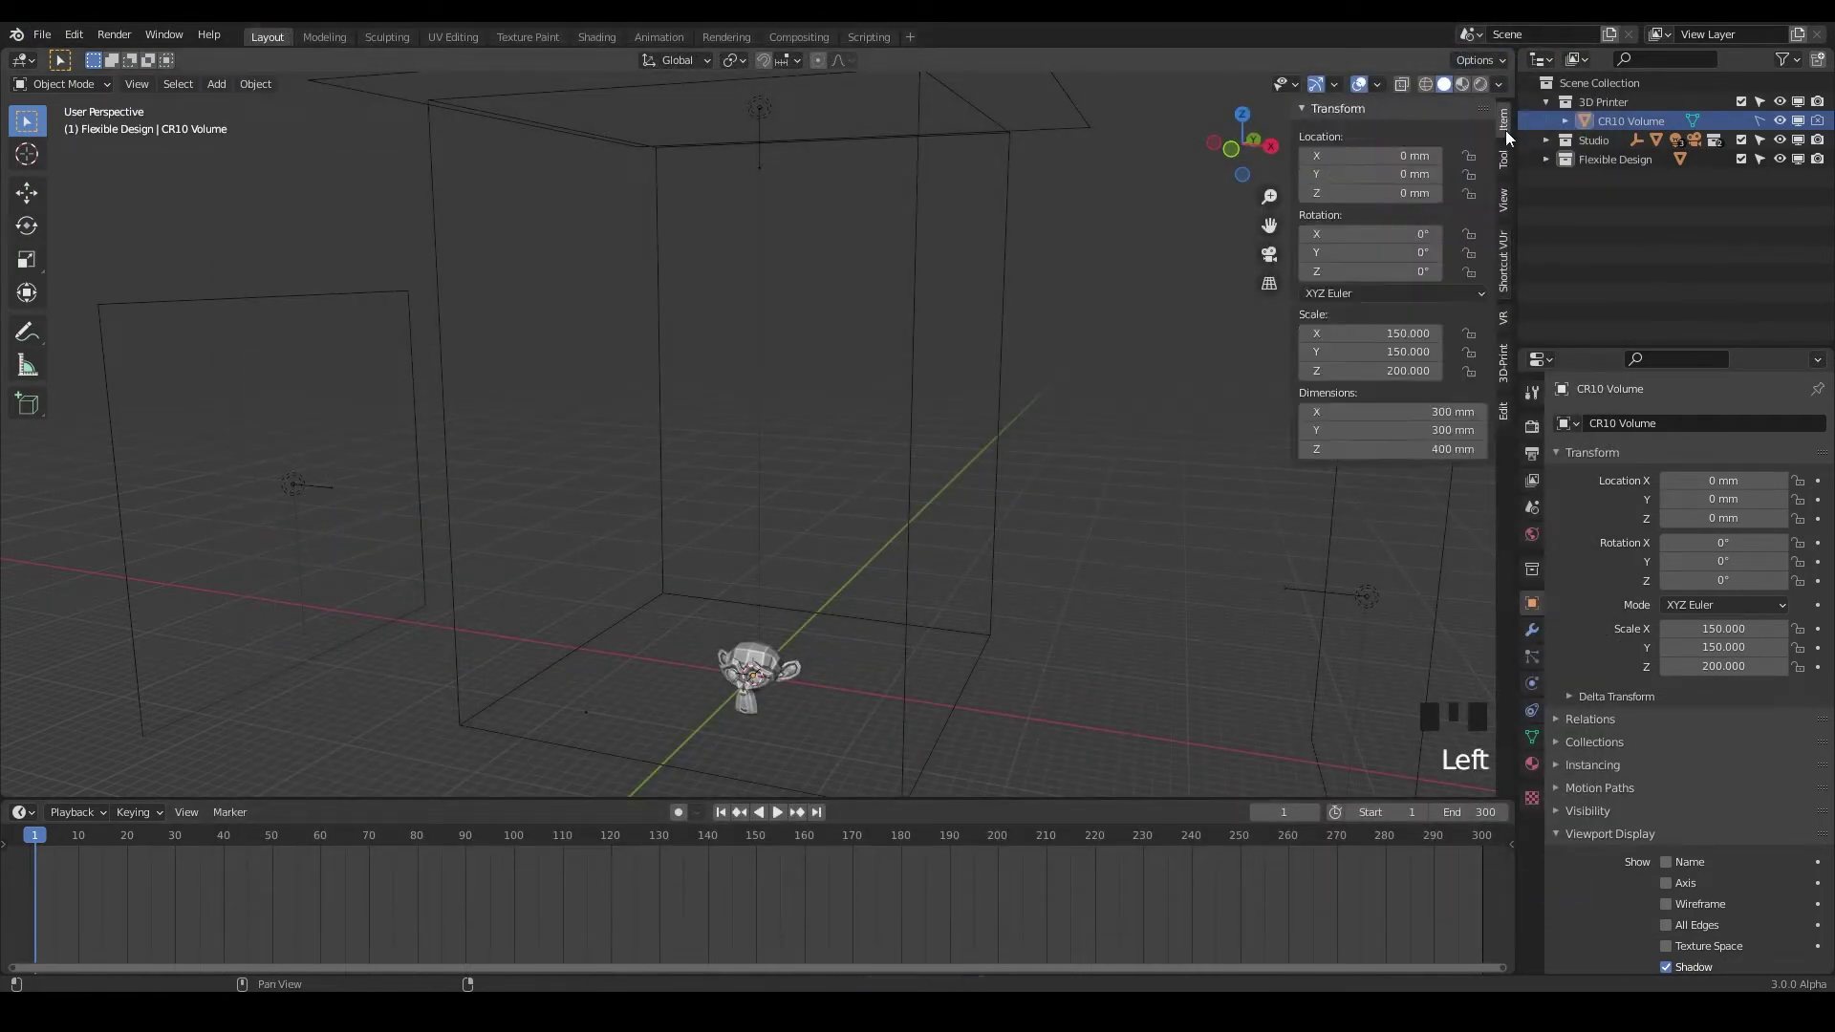
pyautogui.click(749, 650)
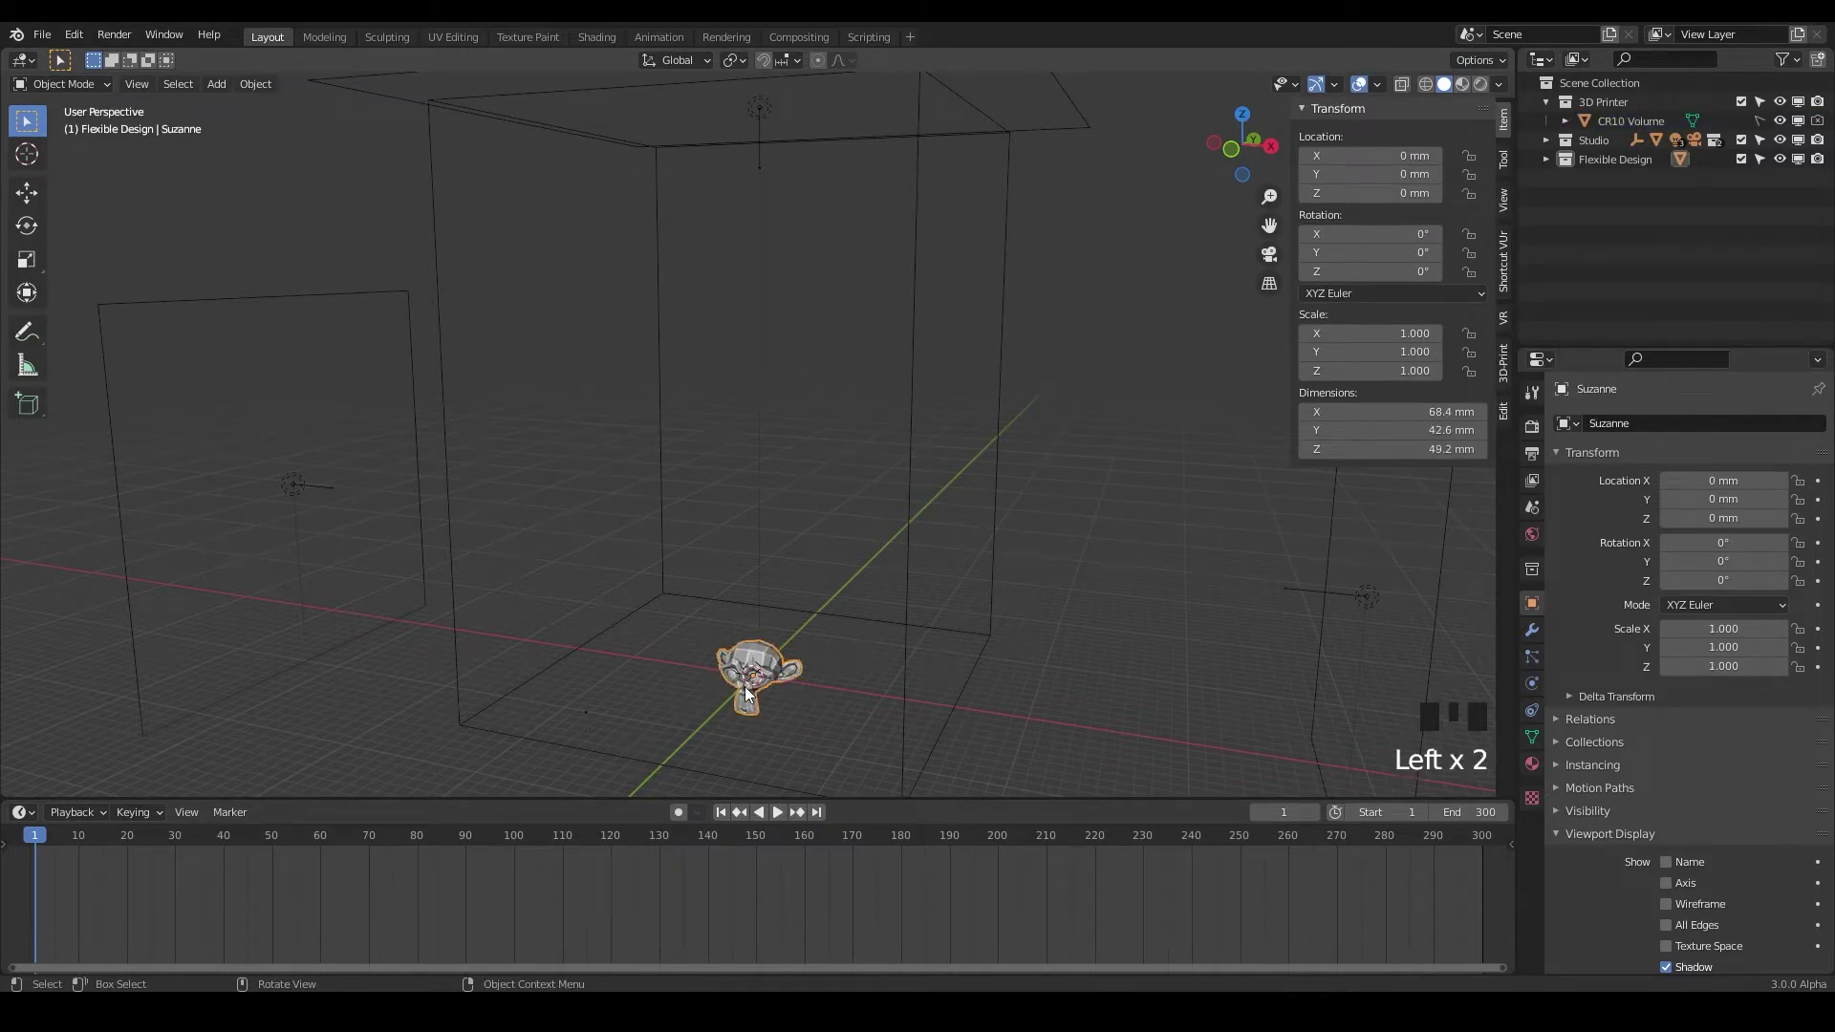
pyautogui.press('KP_Decimal')
pyautogui.moveTo(766, 664); pyautogui.dragTo(672, 536, button='middle')
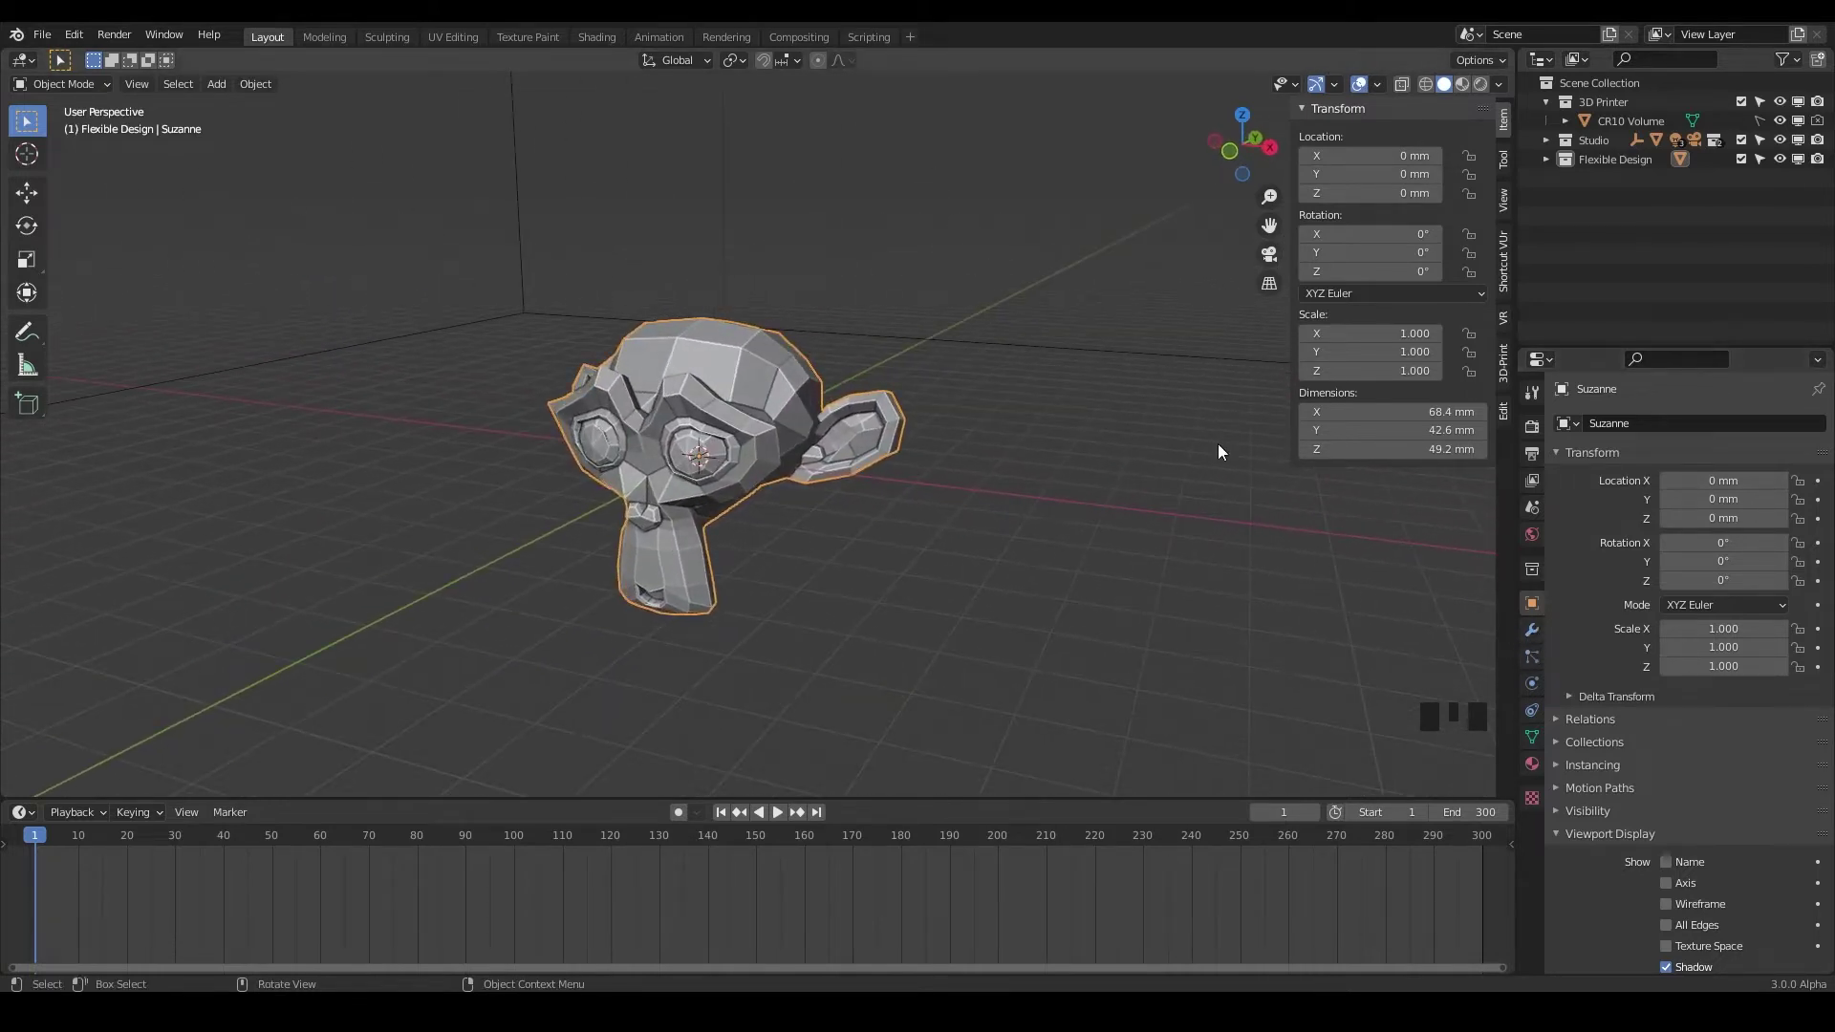
# Expand the Flexible Design collection, collapse the 3D Printer collection and select Suzanne.
pyautogui.click(1581, 159)
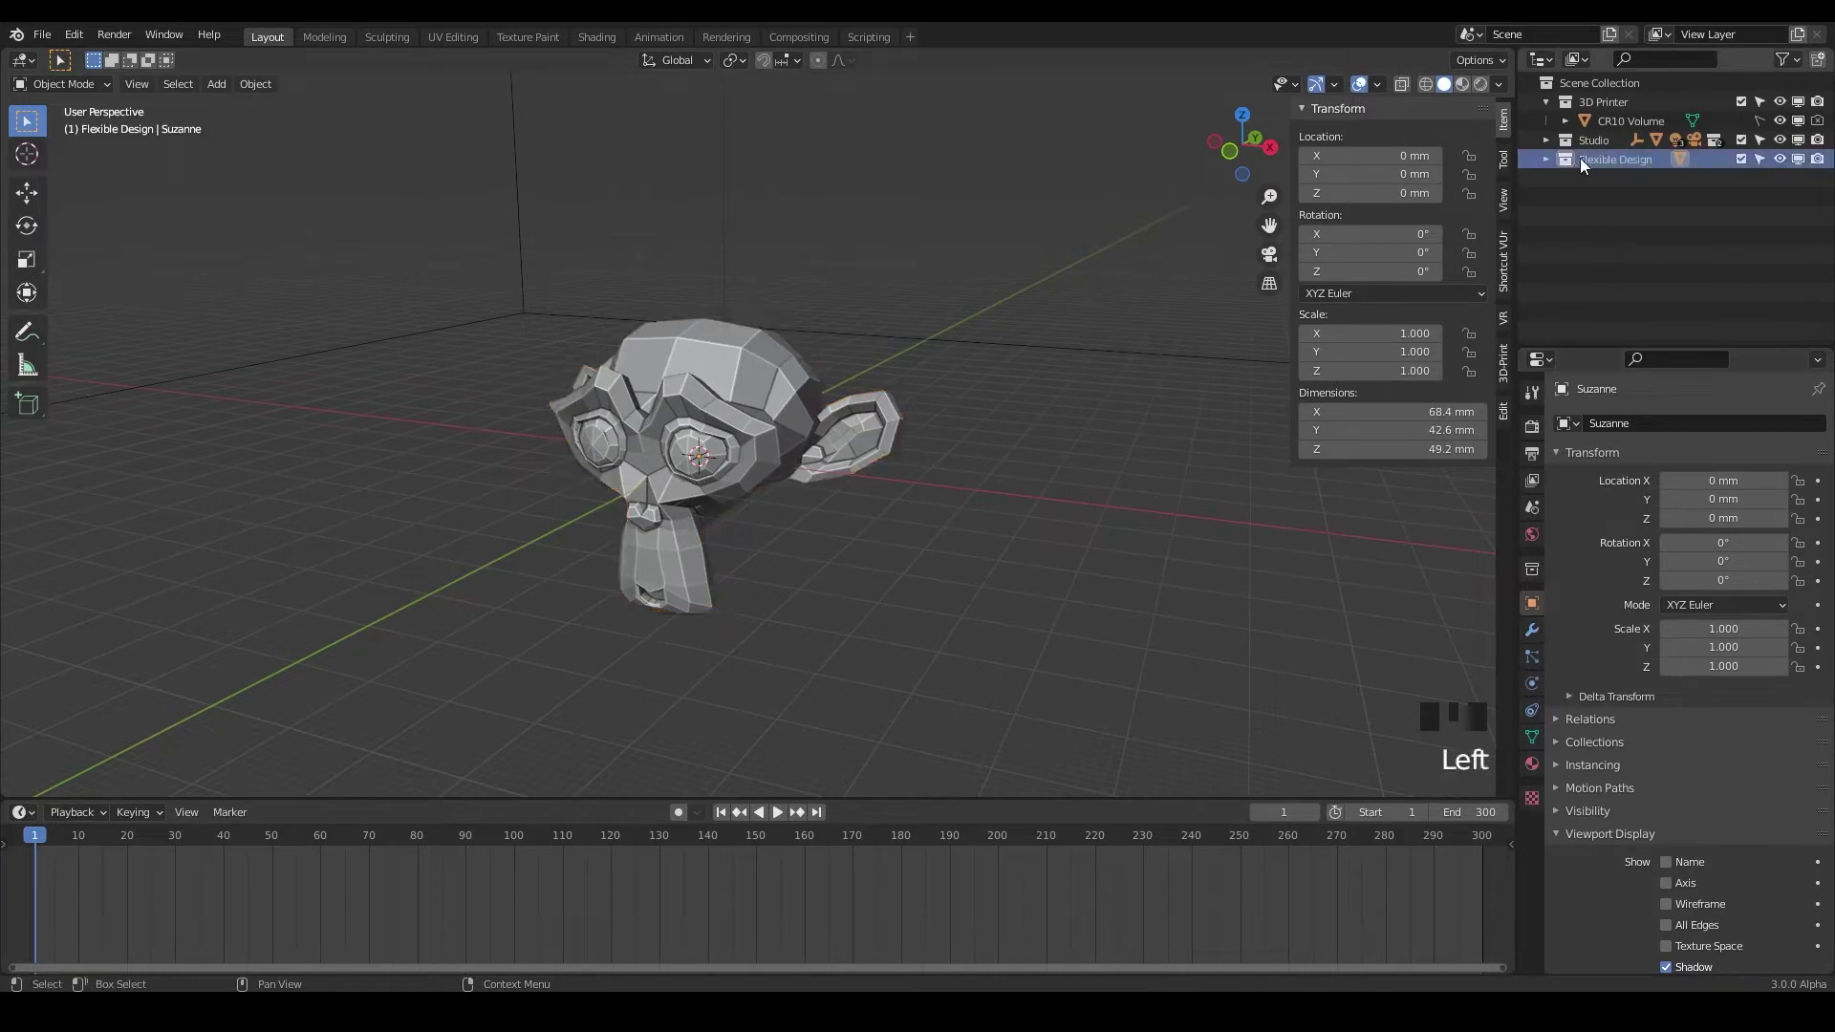
pyautogui.click(1558, 159)
pyautogui.click(1545, 100)
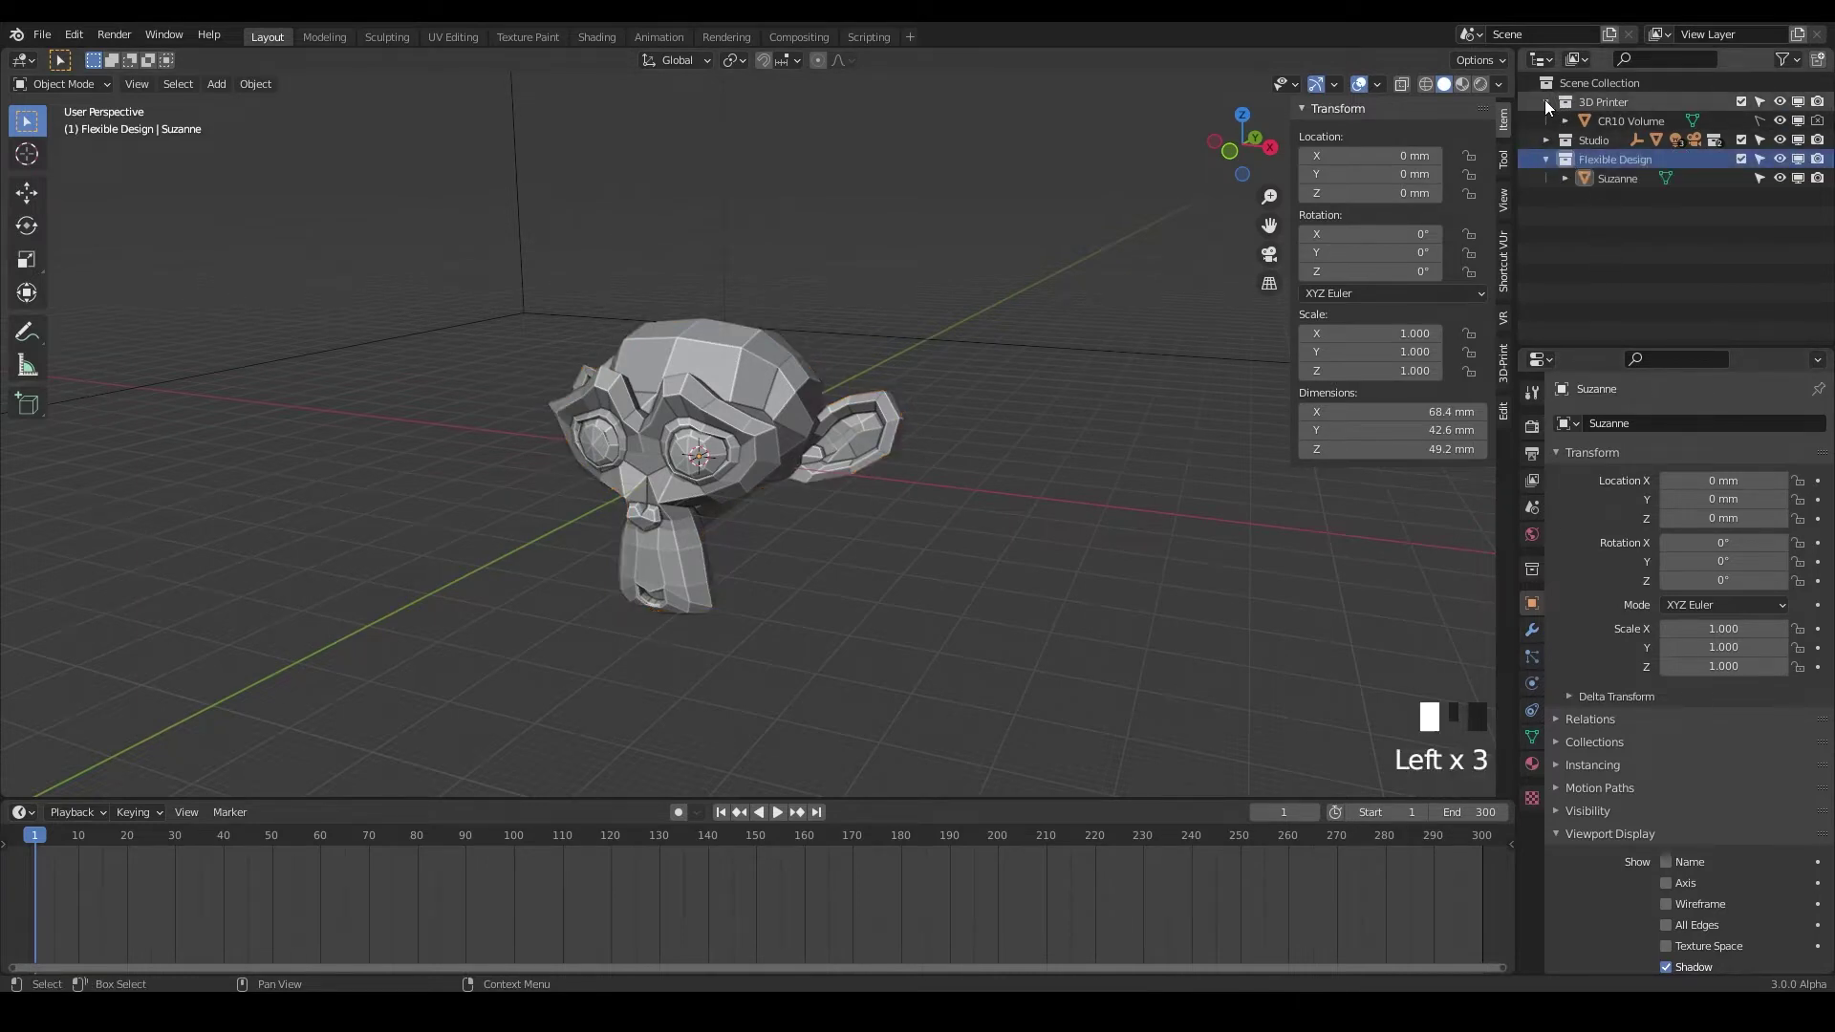
pyautogui.click(1605, 159)
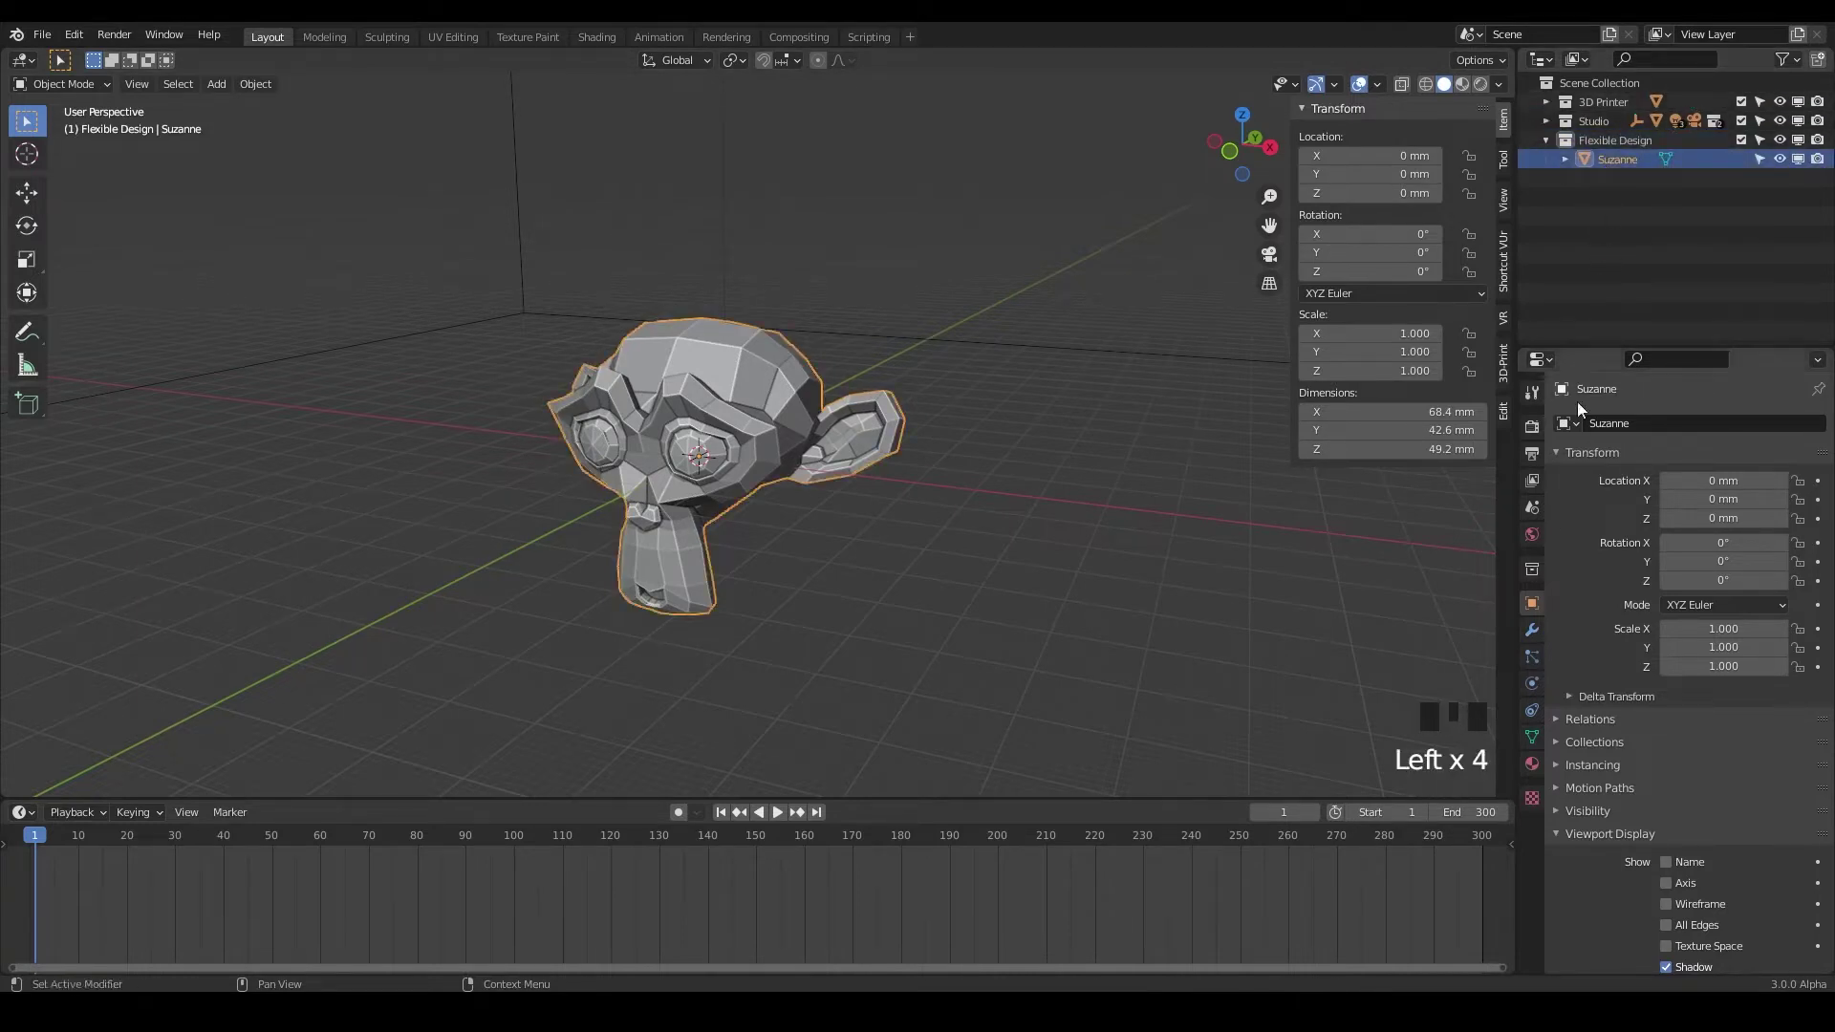
# Add a Multiresolution modifier to Suzanne.
pyautogui.click(1532, 628)
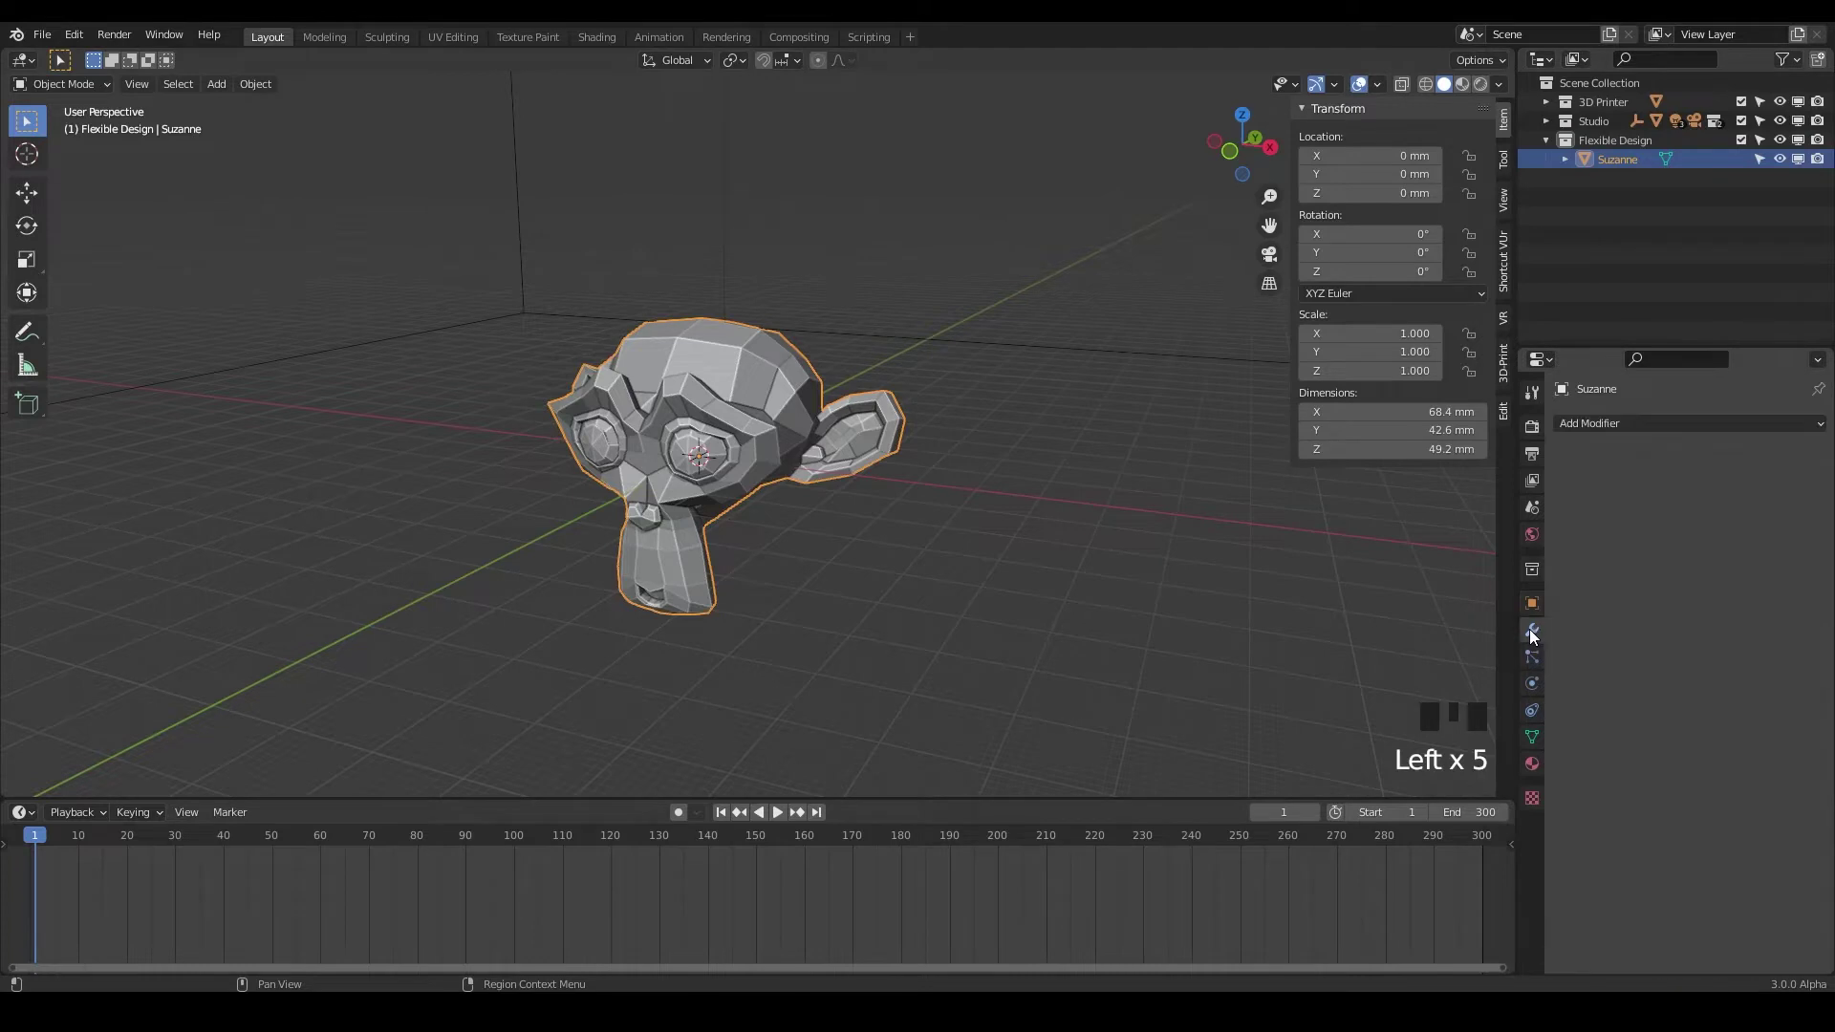
pyautogui.click(1615, 424)
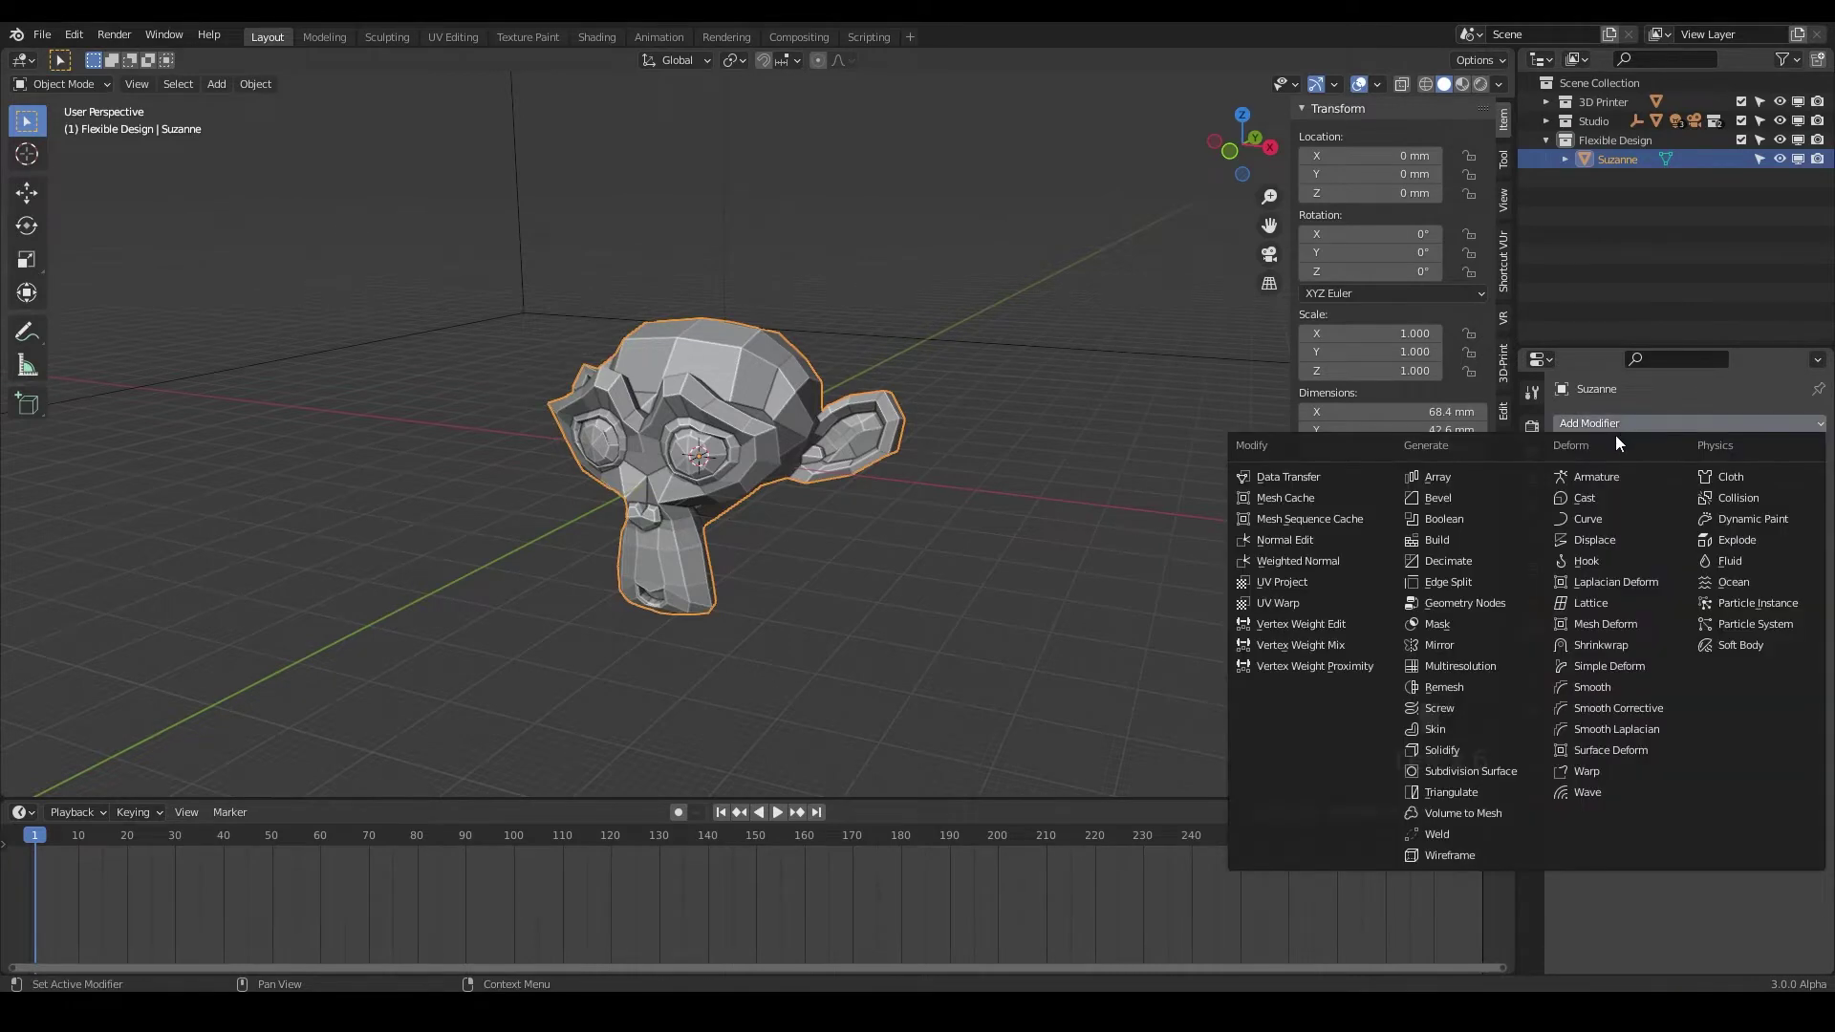
pyautogui.click(1465, 667)
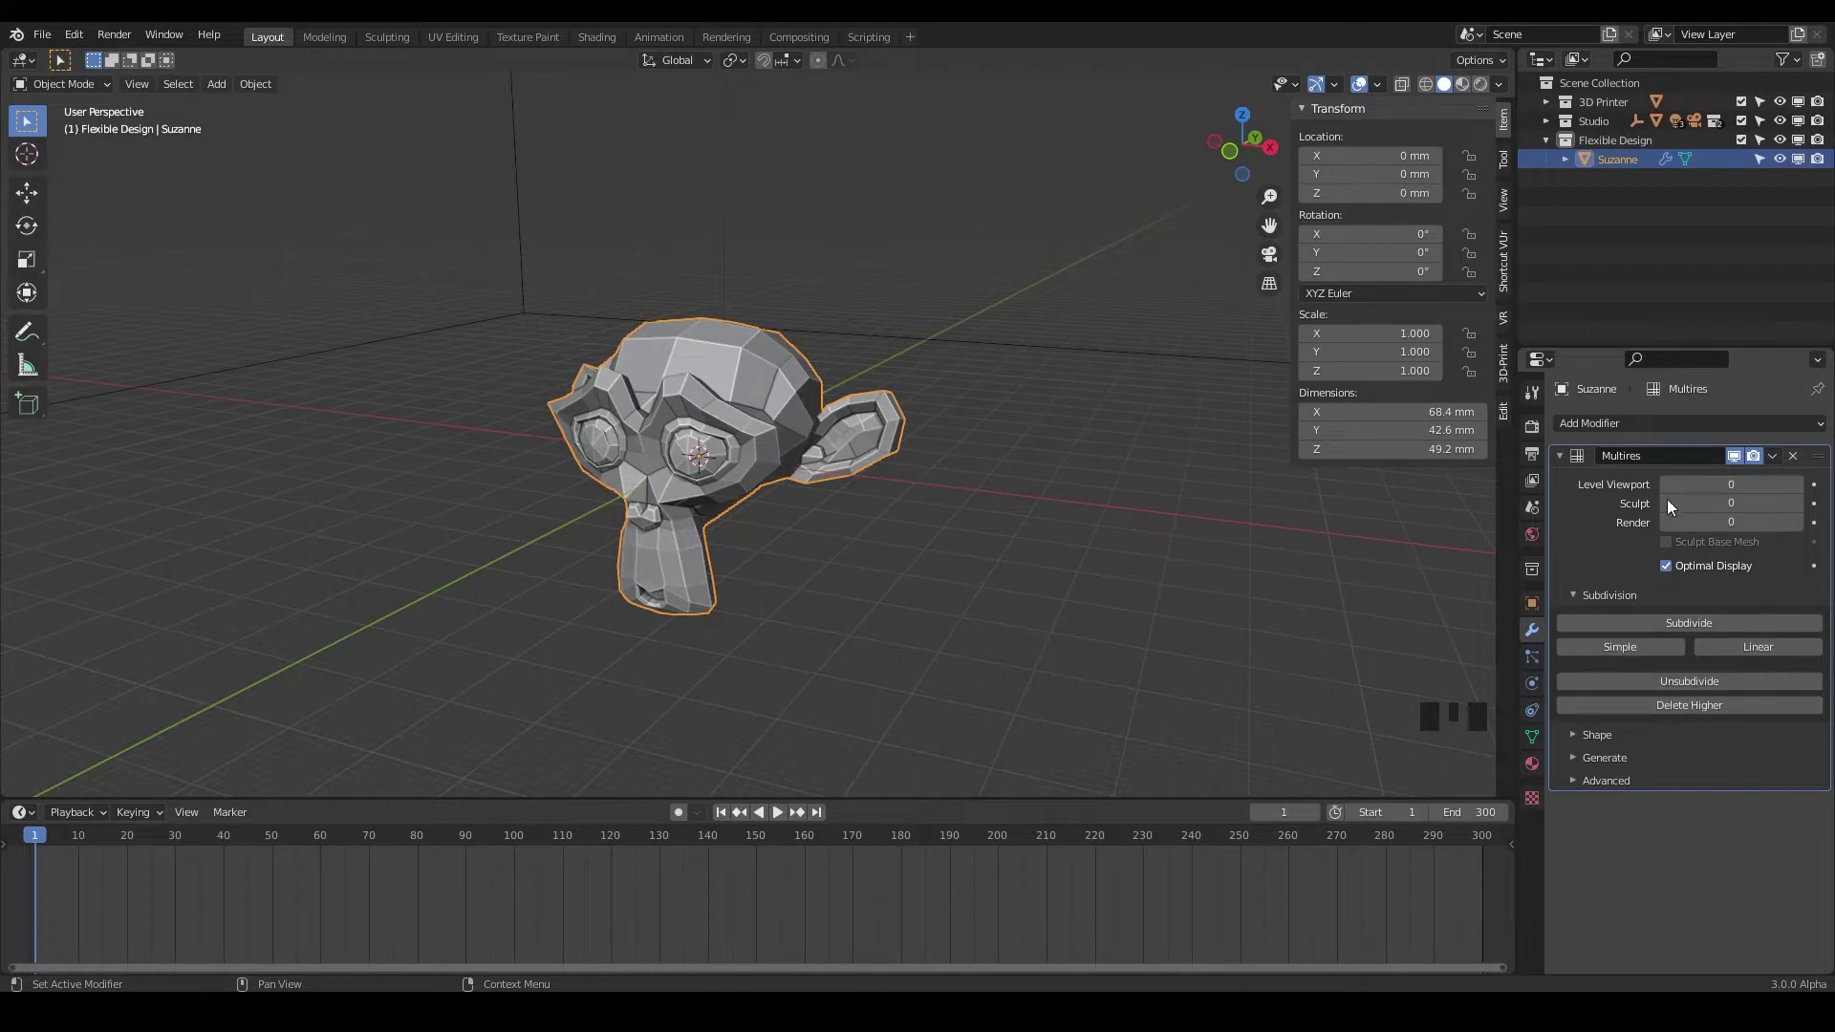
# Examine the Shape, Generate and Advanced settings of the Multires modifier.
pyautogui.click(1574, 734)
pyautogui.click(1571, 736)
pyautogui.click(1571, 757)
pyautogui.click(1572, 760)
pyautogui.click(1577, 780)
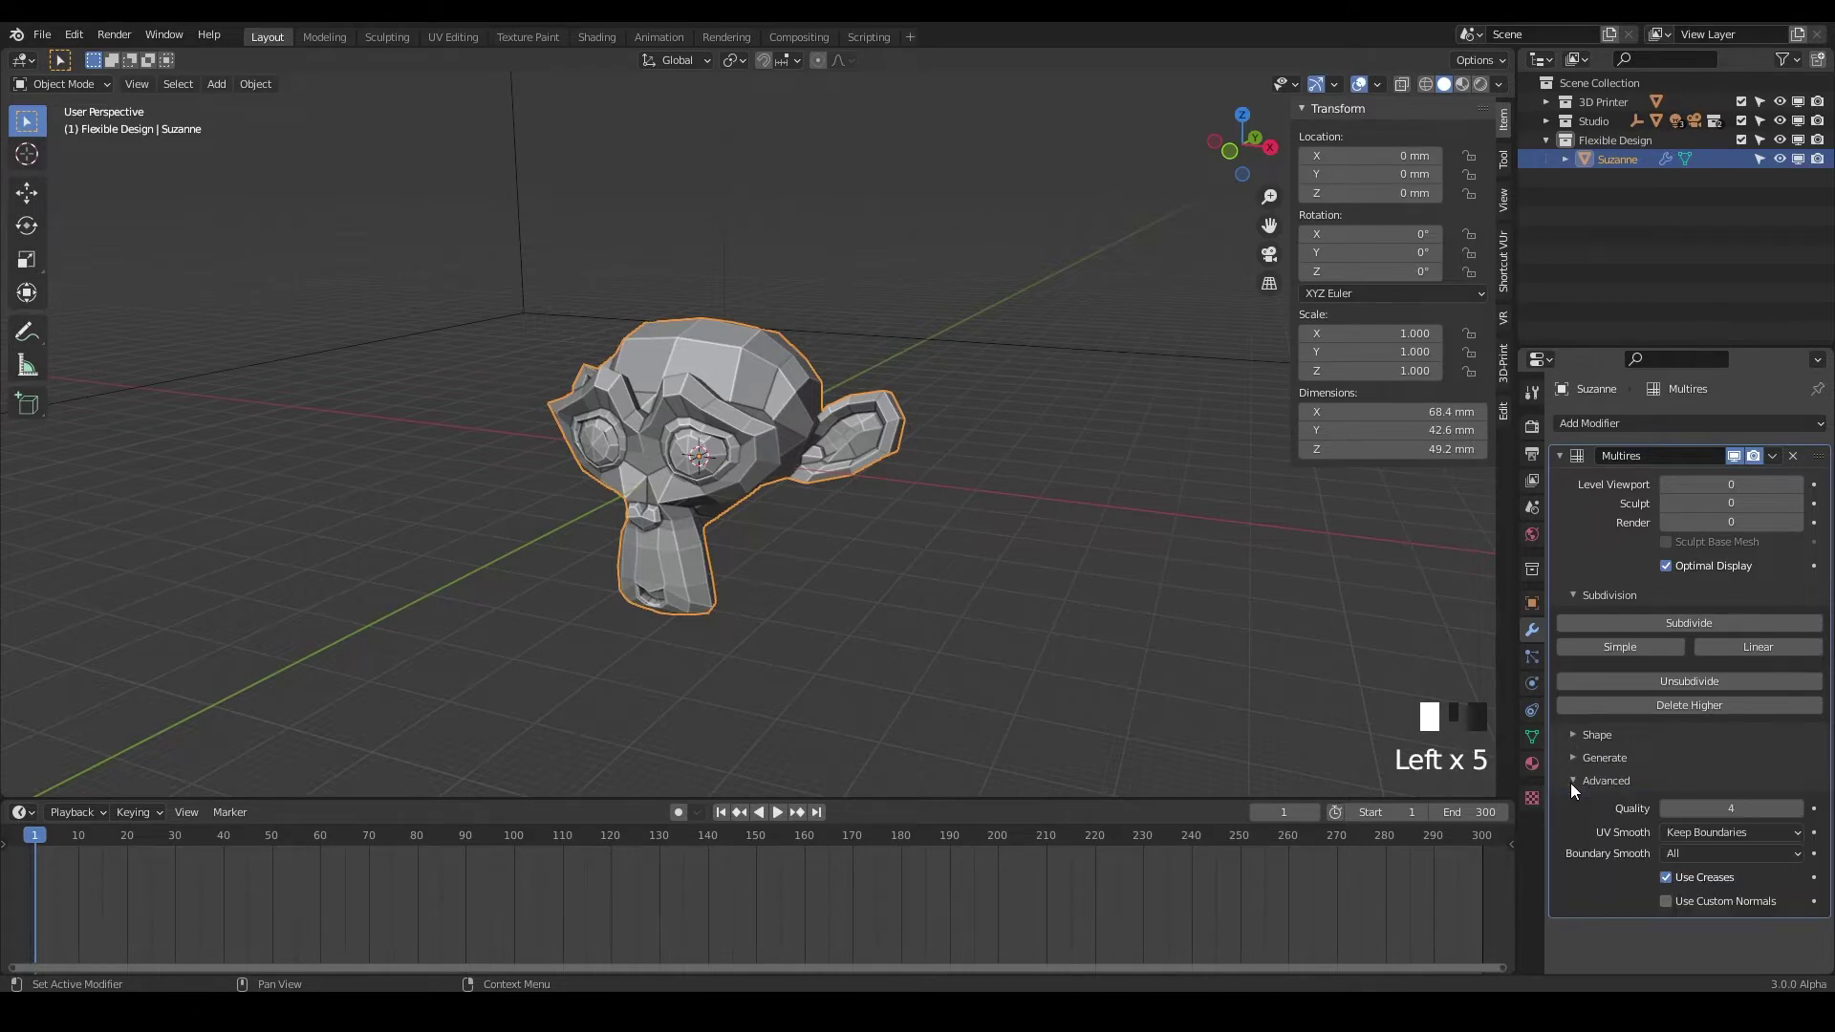
pyautogui.tripleClick(1572, 782)
pyautogui.tripleClick(1572, 782)
pyautogui.click(1571, 782)
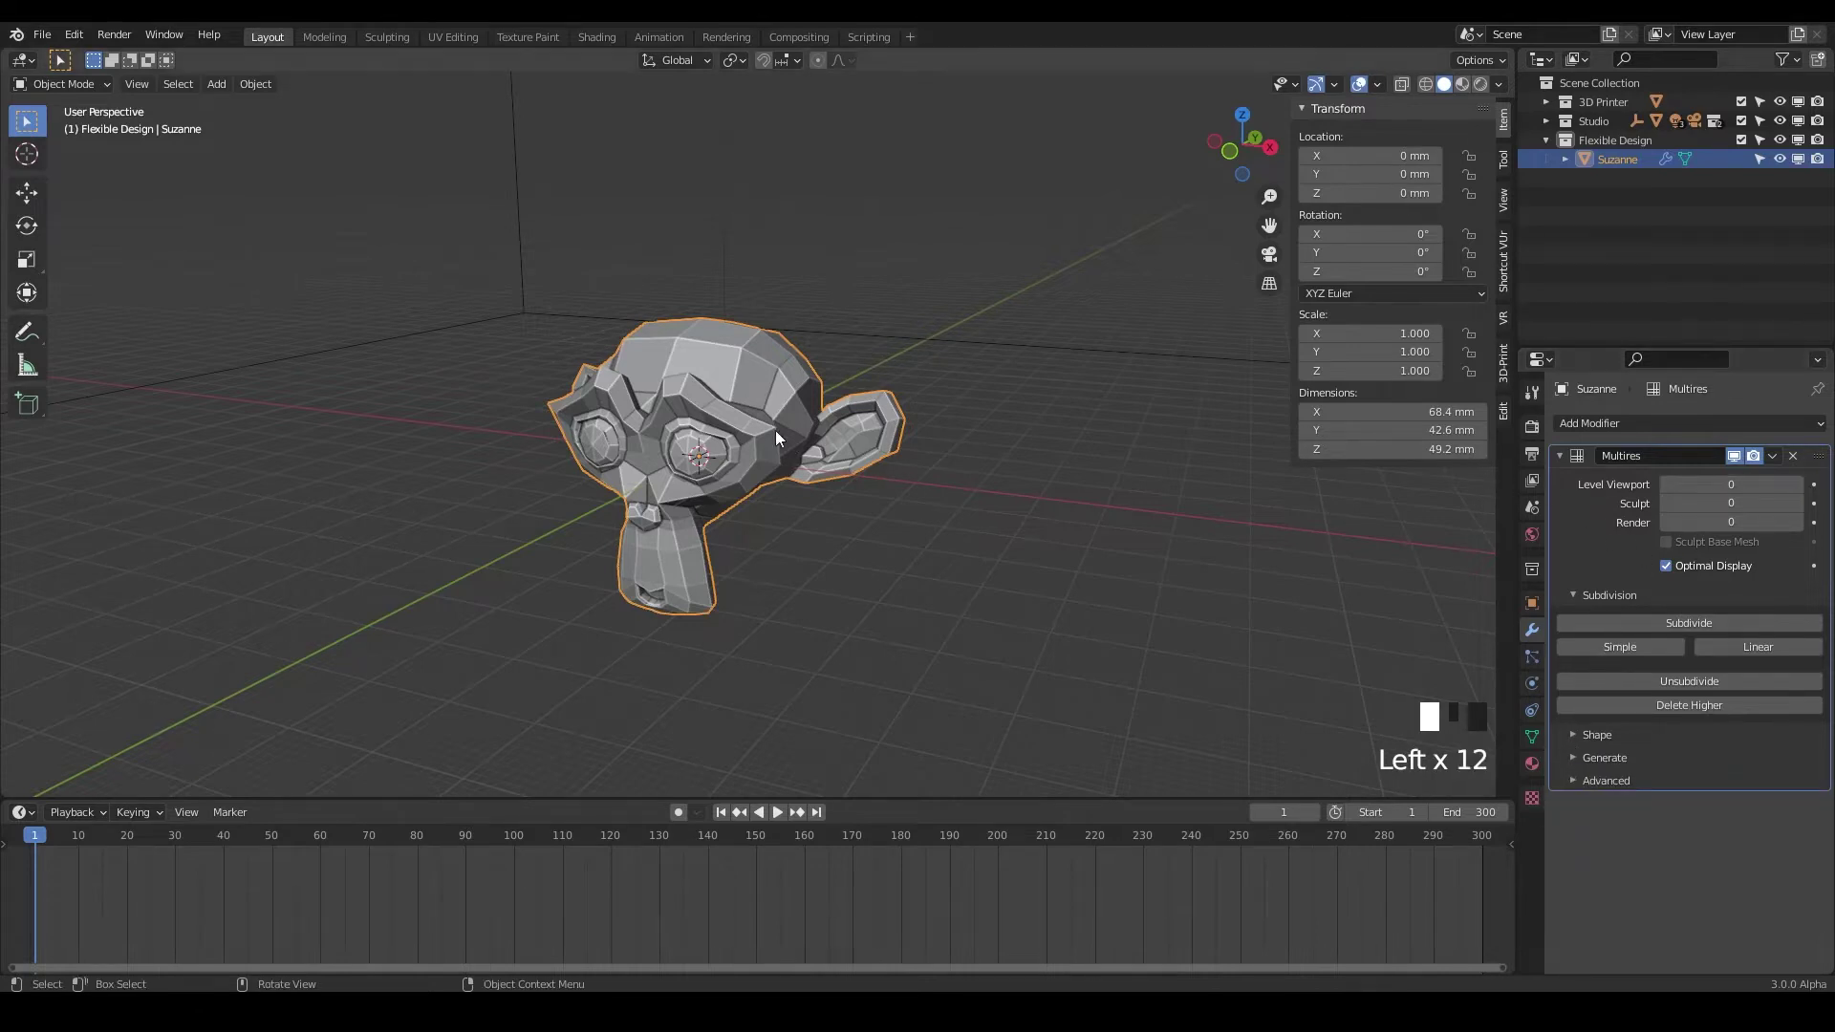
# Subdivide the monkey head once with Multires and compare viewport levels 0 and 1.
pyautogui.scroll(4, 774, 424)
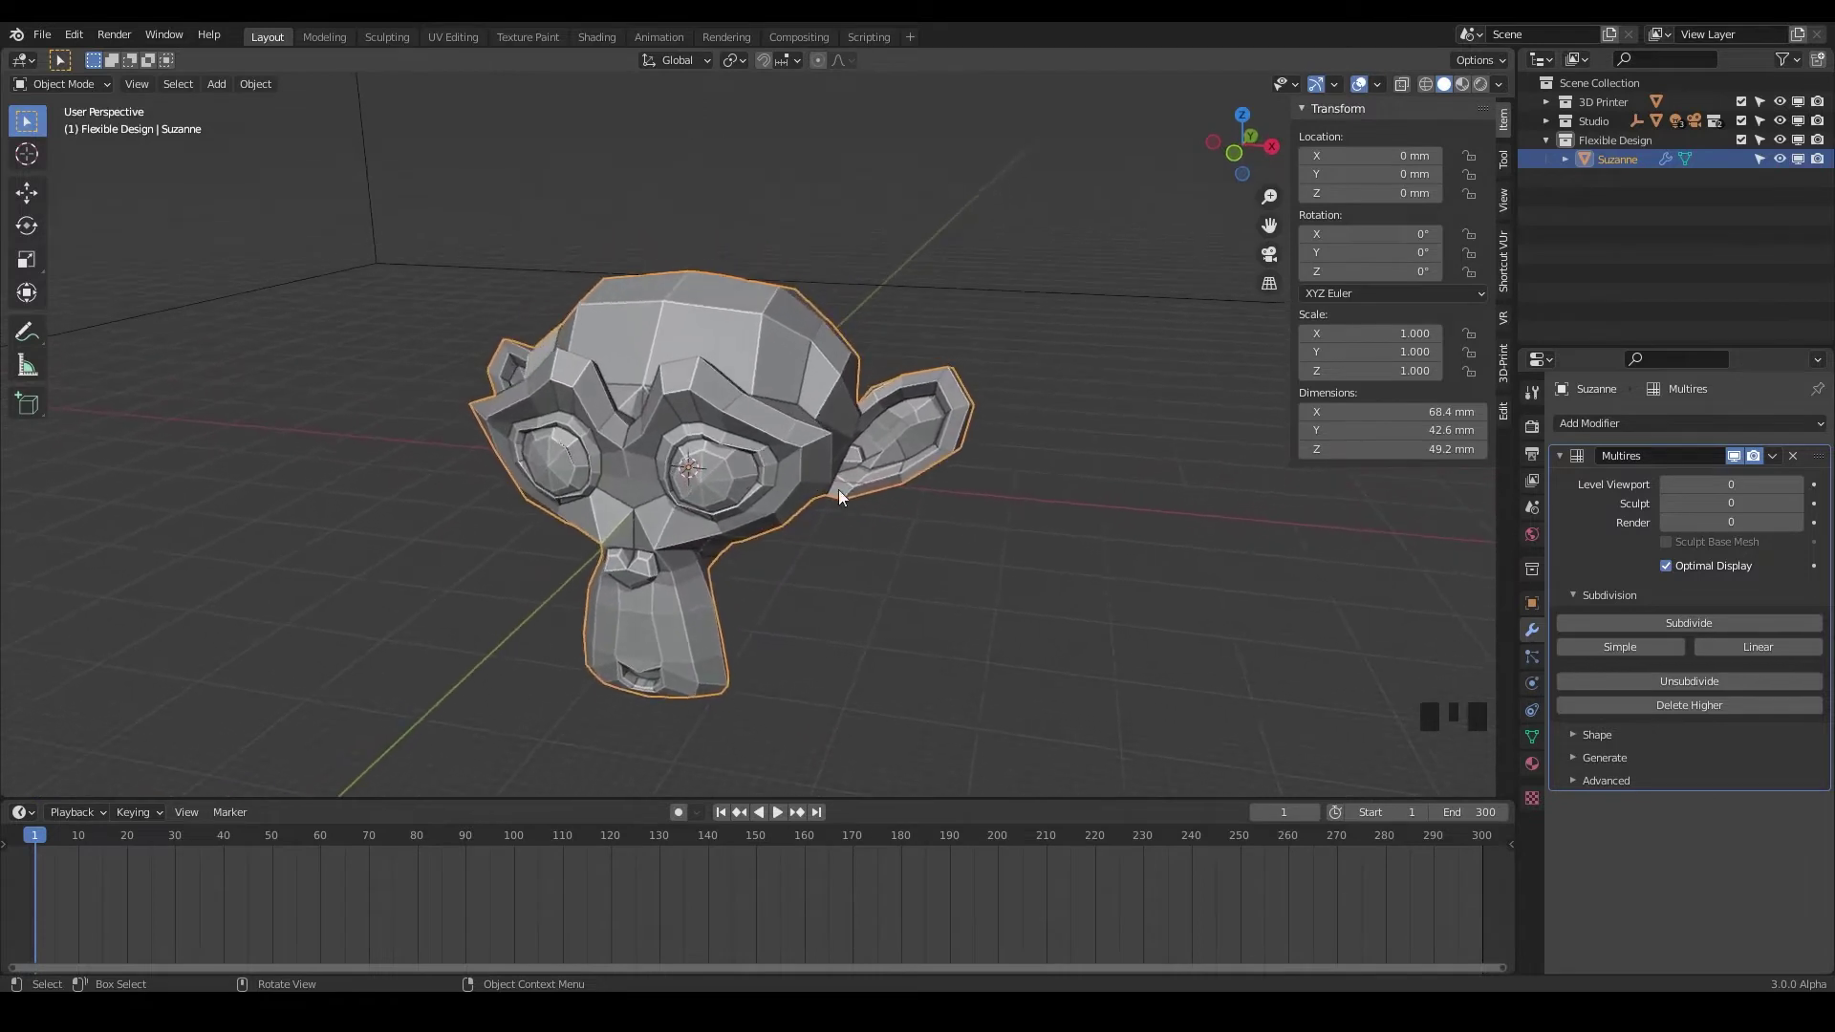
pyautogui.click(1678, 622)
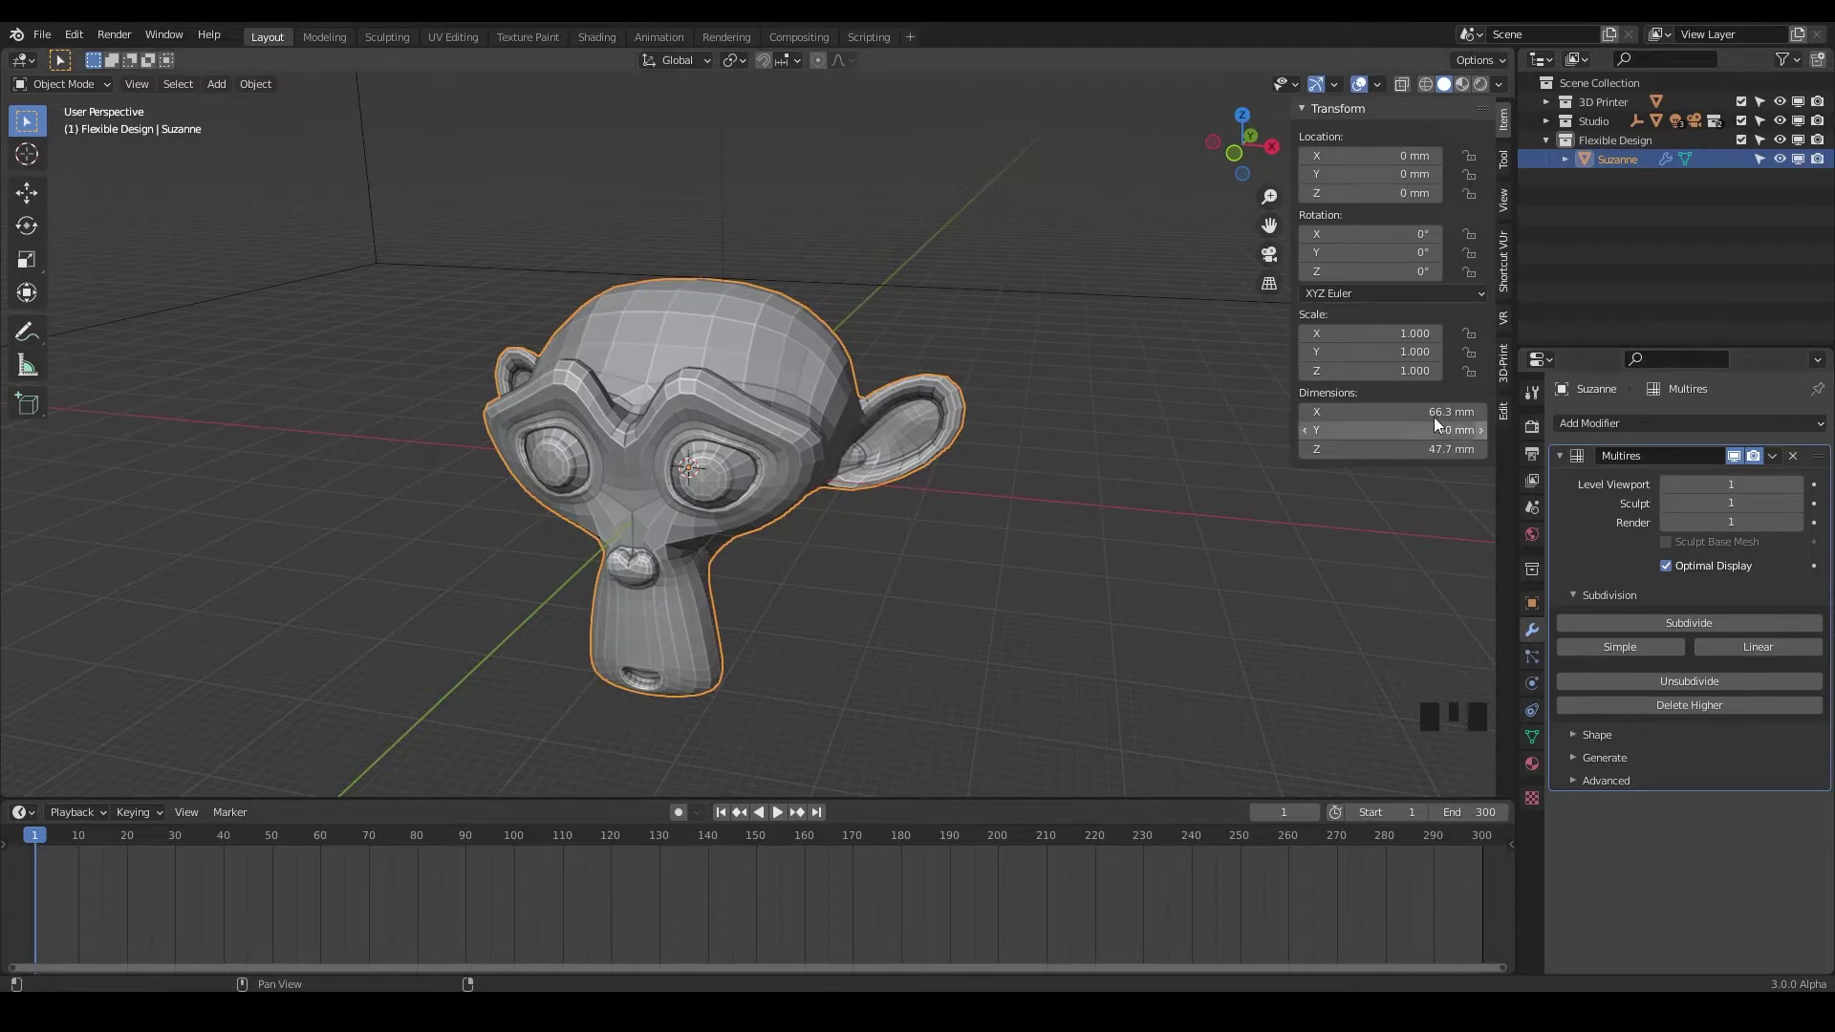
pyautogui.click(1666, 484)
pyautogui.moveTo(1666, 481); pyautogui.dragTo(1710, 481)
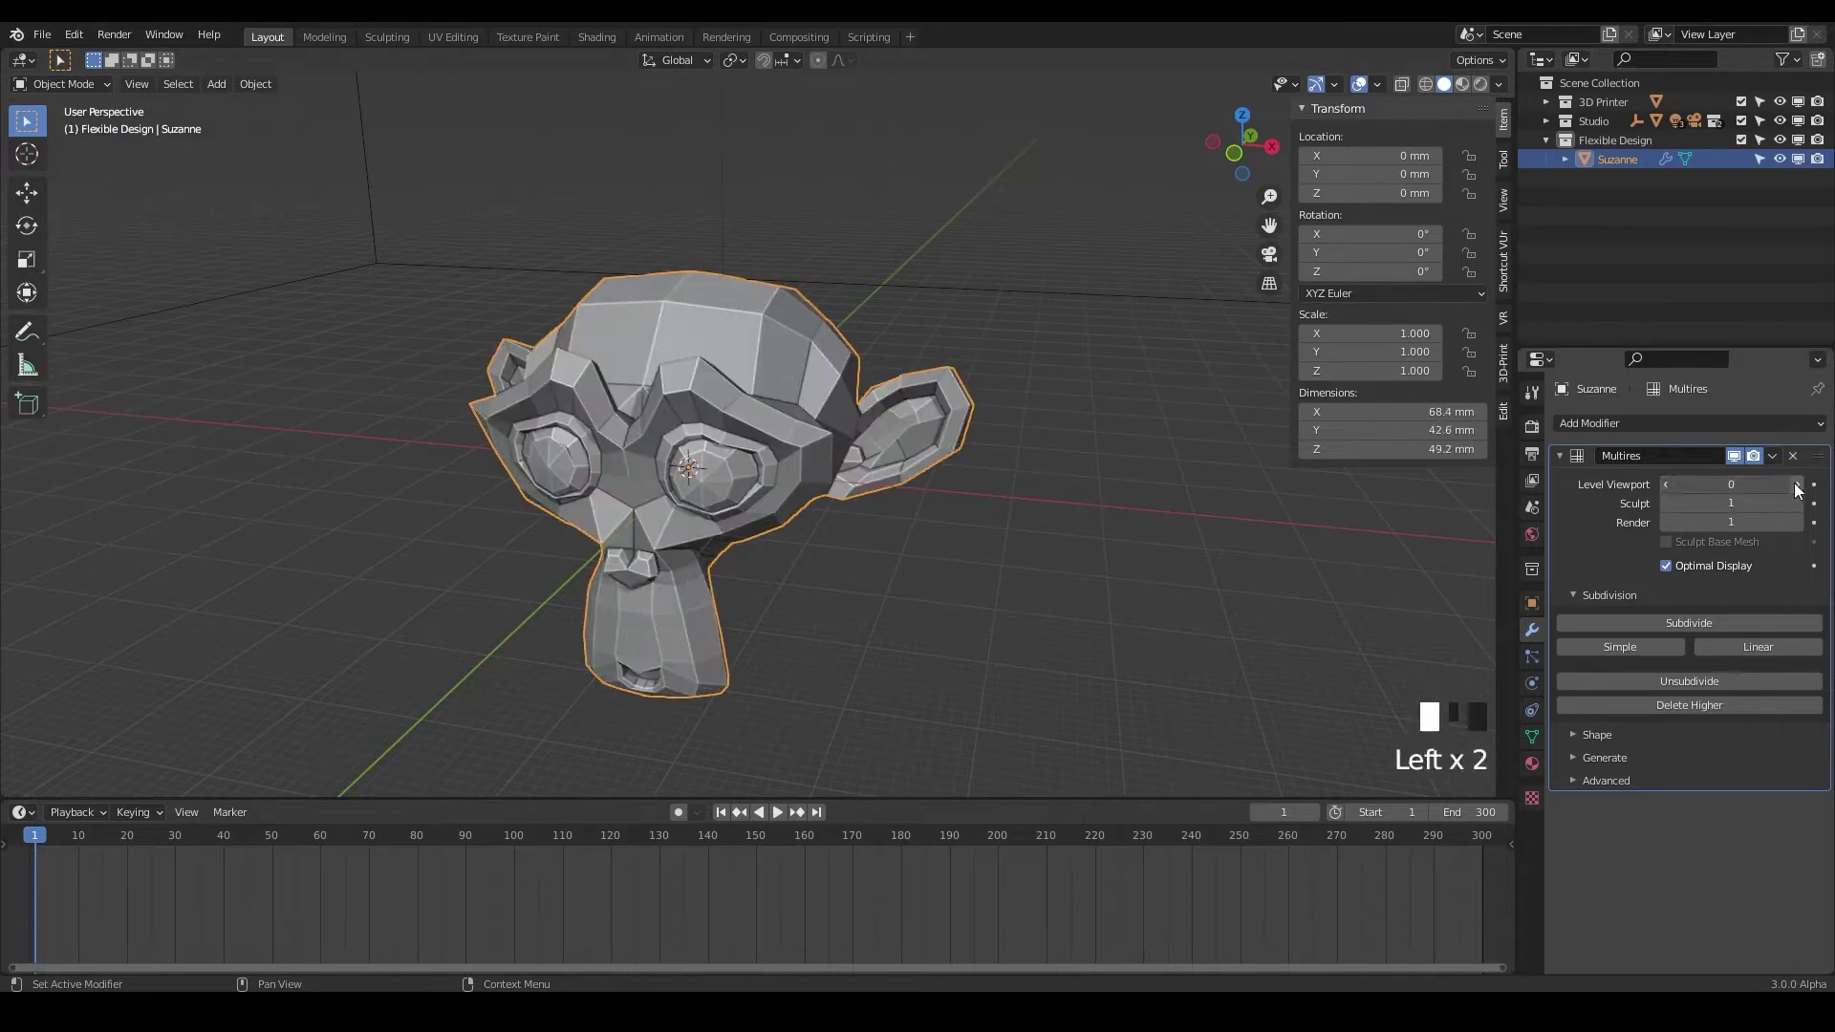
pyautogui.click(1667, 484)
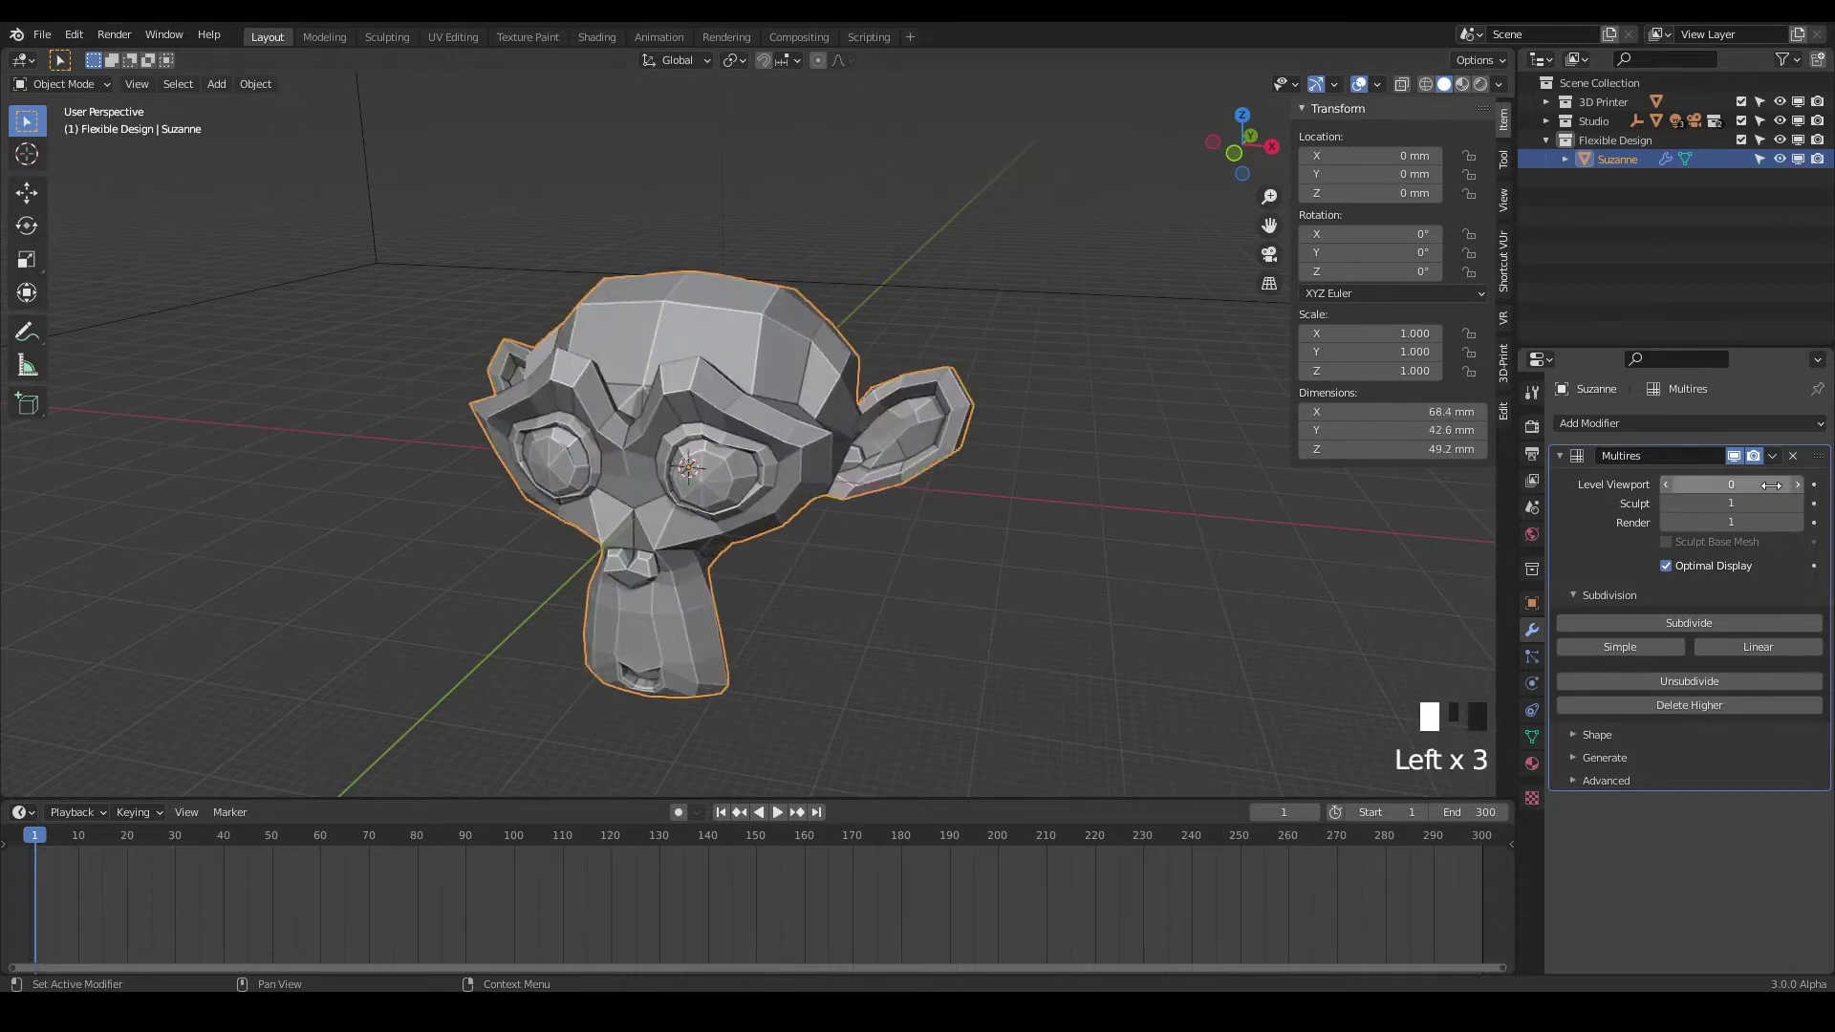
pyautogui.moveTo(1770, 485); pyautogui.dragTo(1779, 487)
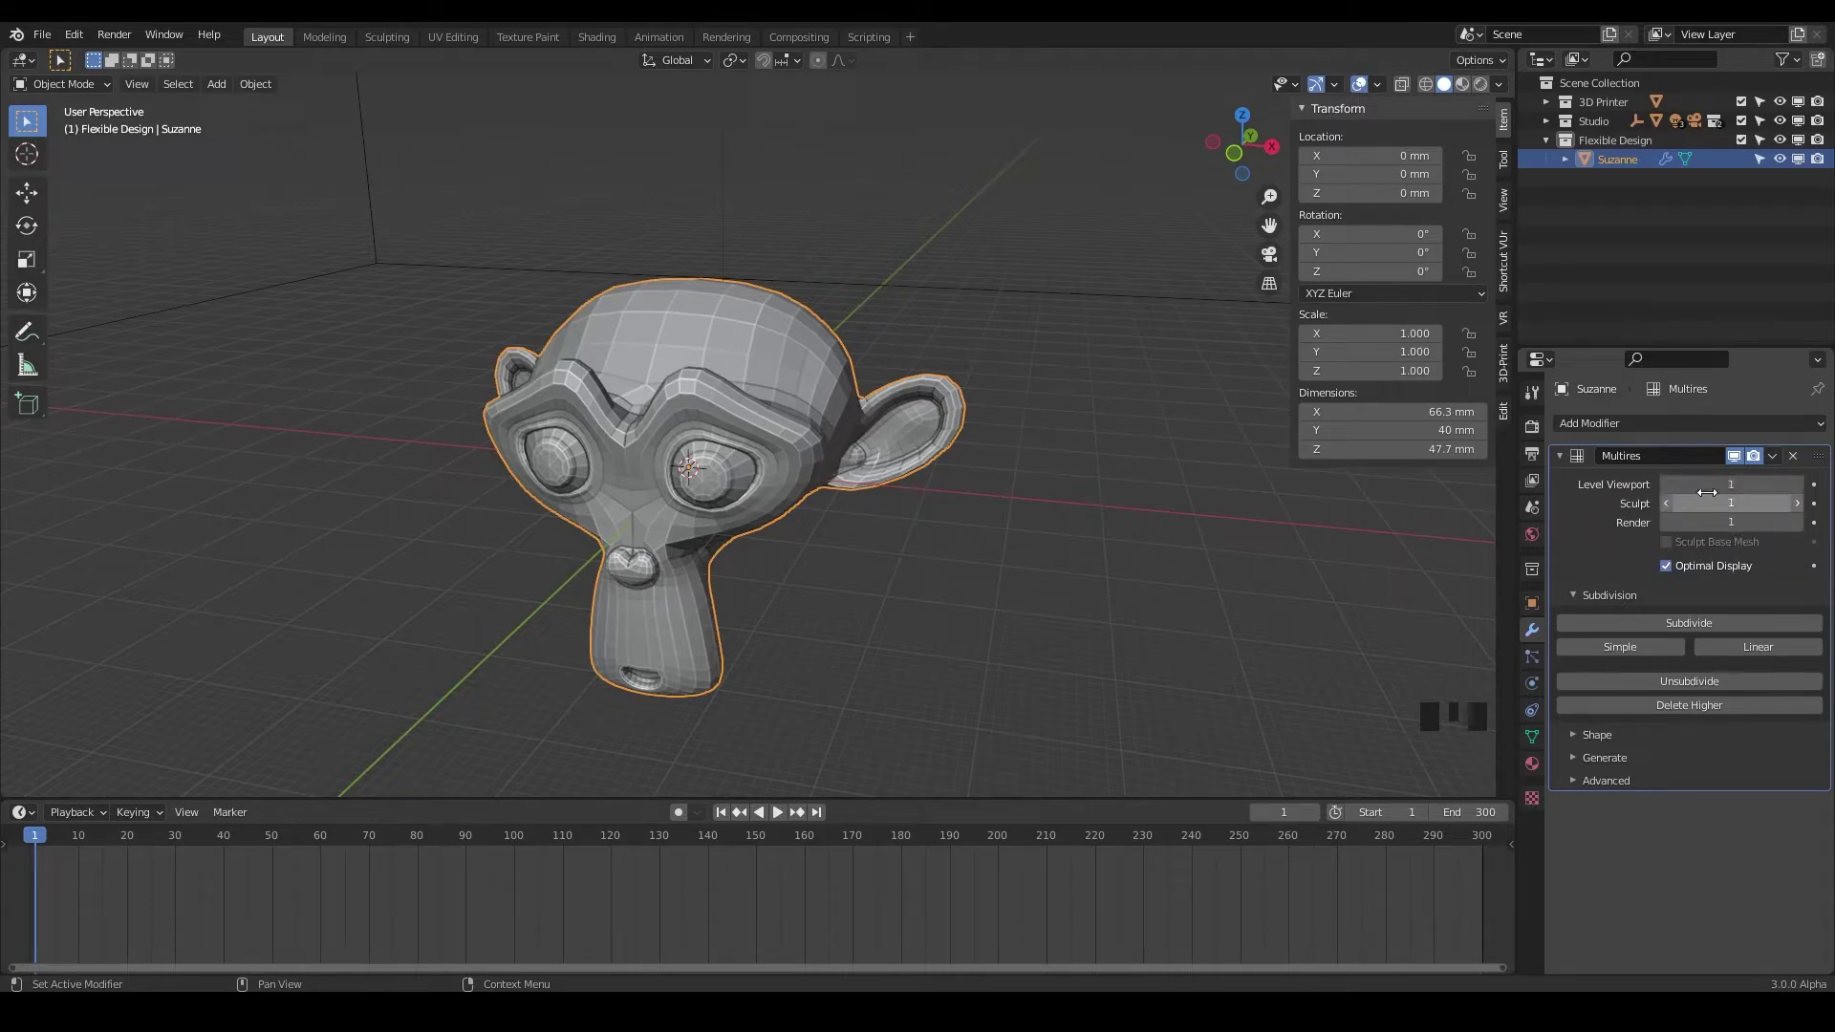
# Subdivide the monkey head two more times with the Multires modifier.
pyautogui.click(1686, 621)
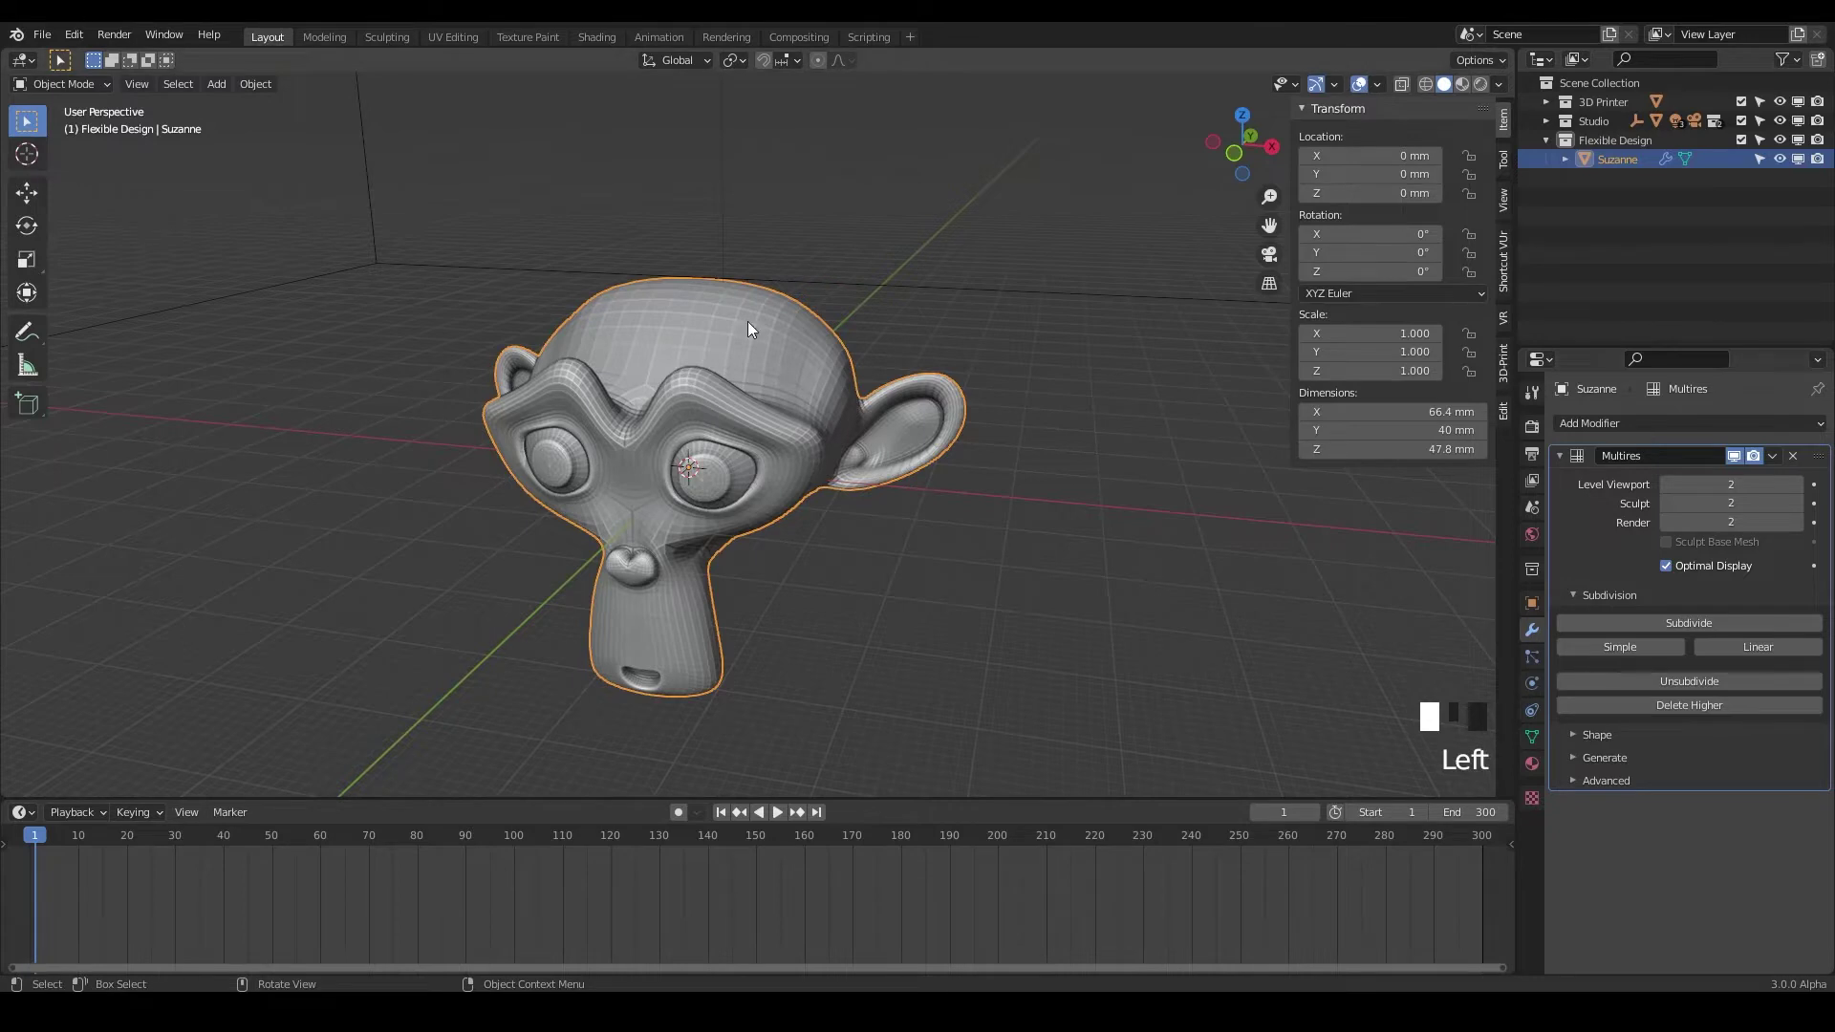
pyautogui.click(1685, 621)
# Apply one Simple subdivision to the monkey head and inspect it with and without viewport overlays.
pyautogui.moveTo(600, 516); pyautogui.dragTo(883, 553, button='middle')
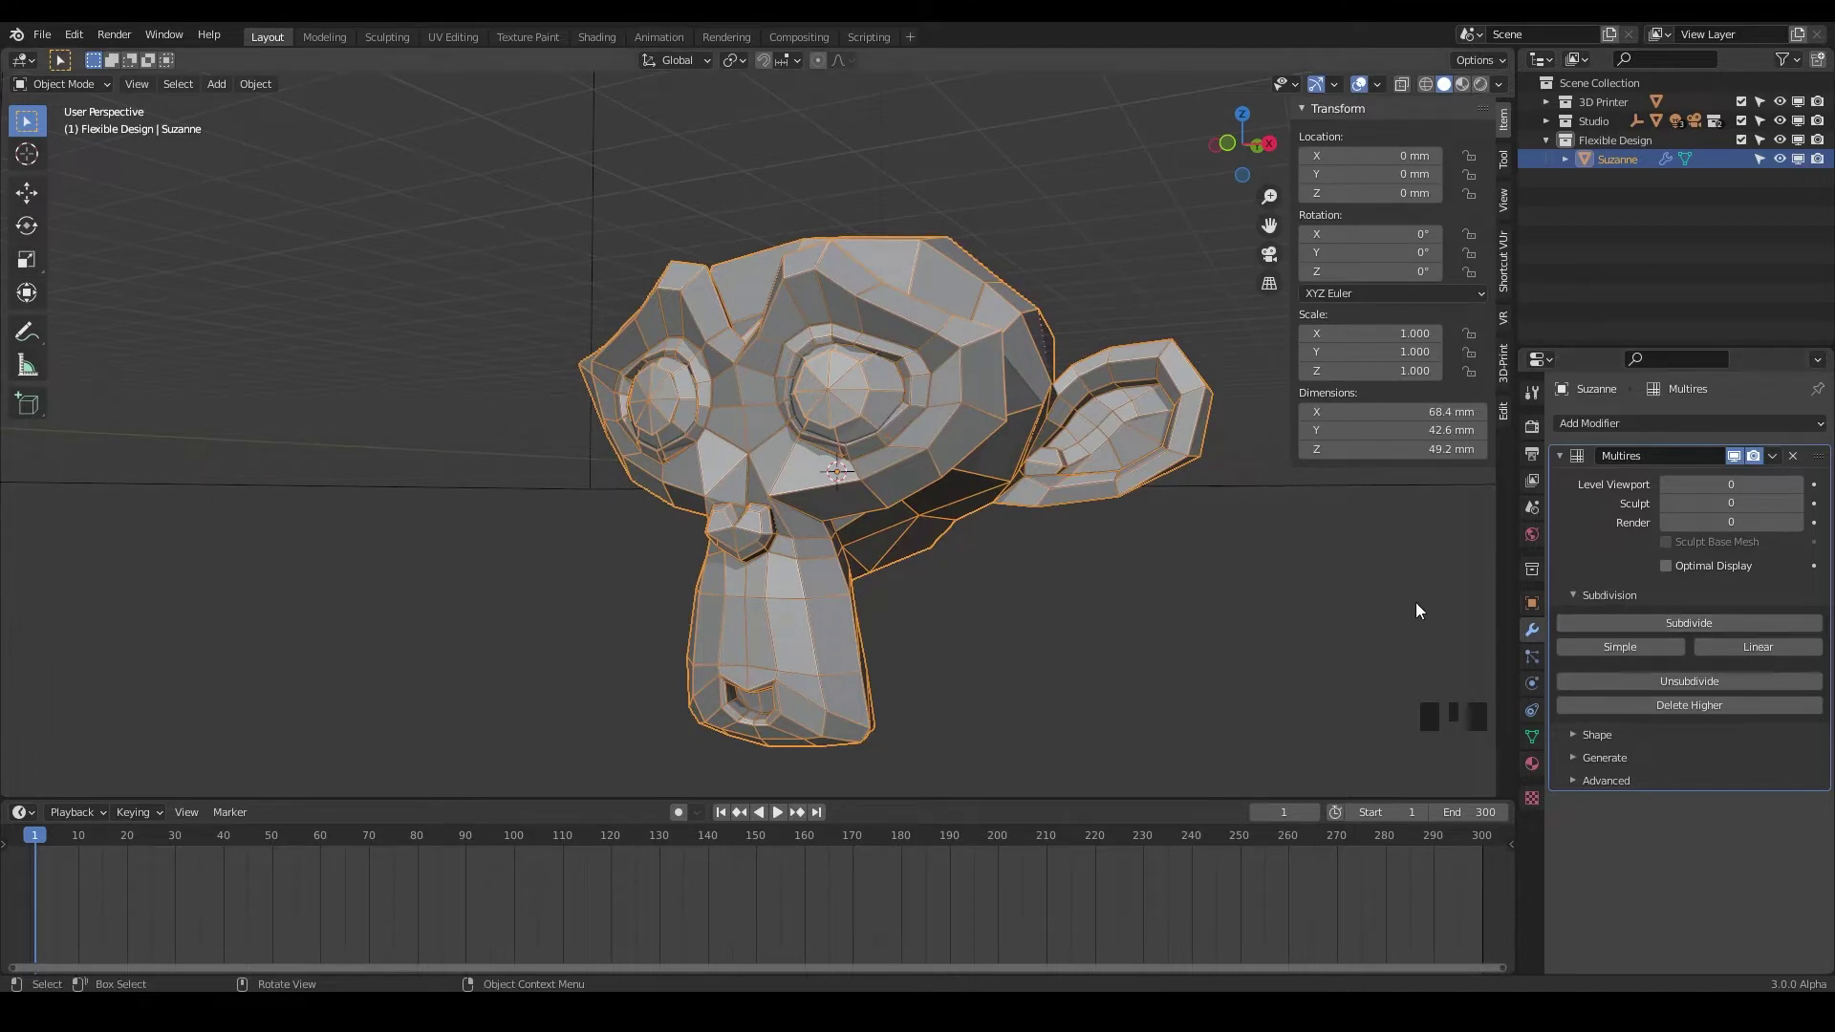
pyautogui.moveTo(973, 432); pyautogui.dragTo(937, 472, button='middle')
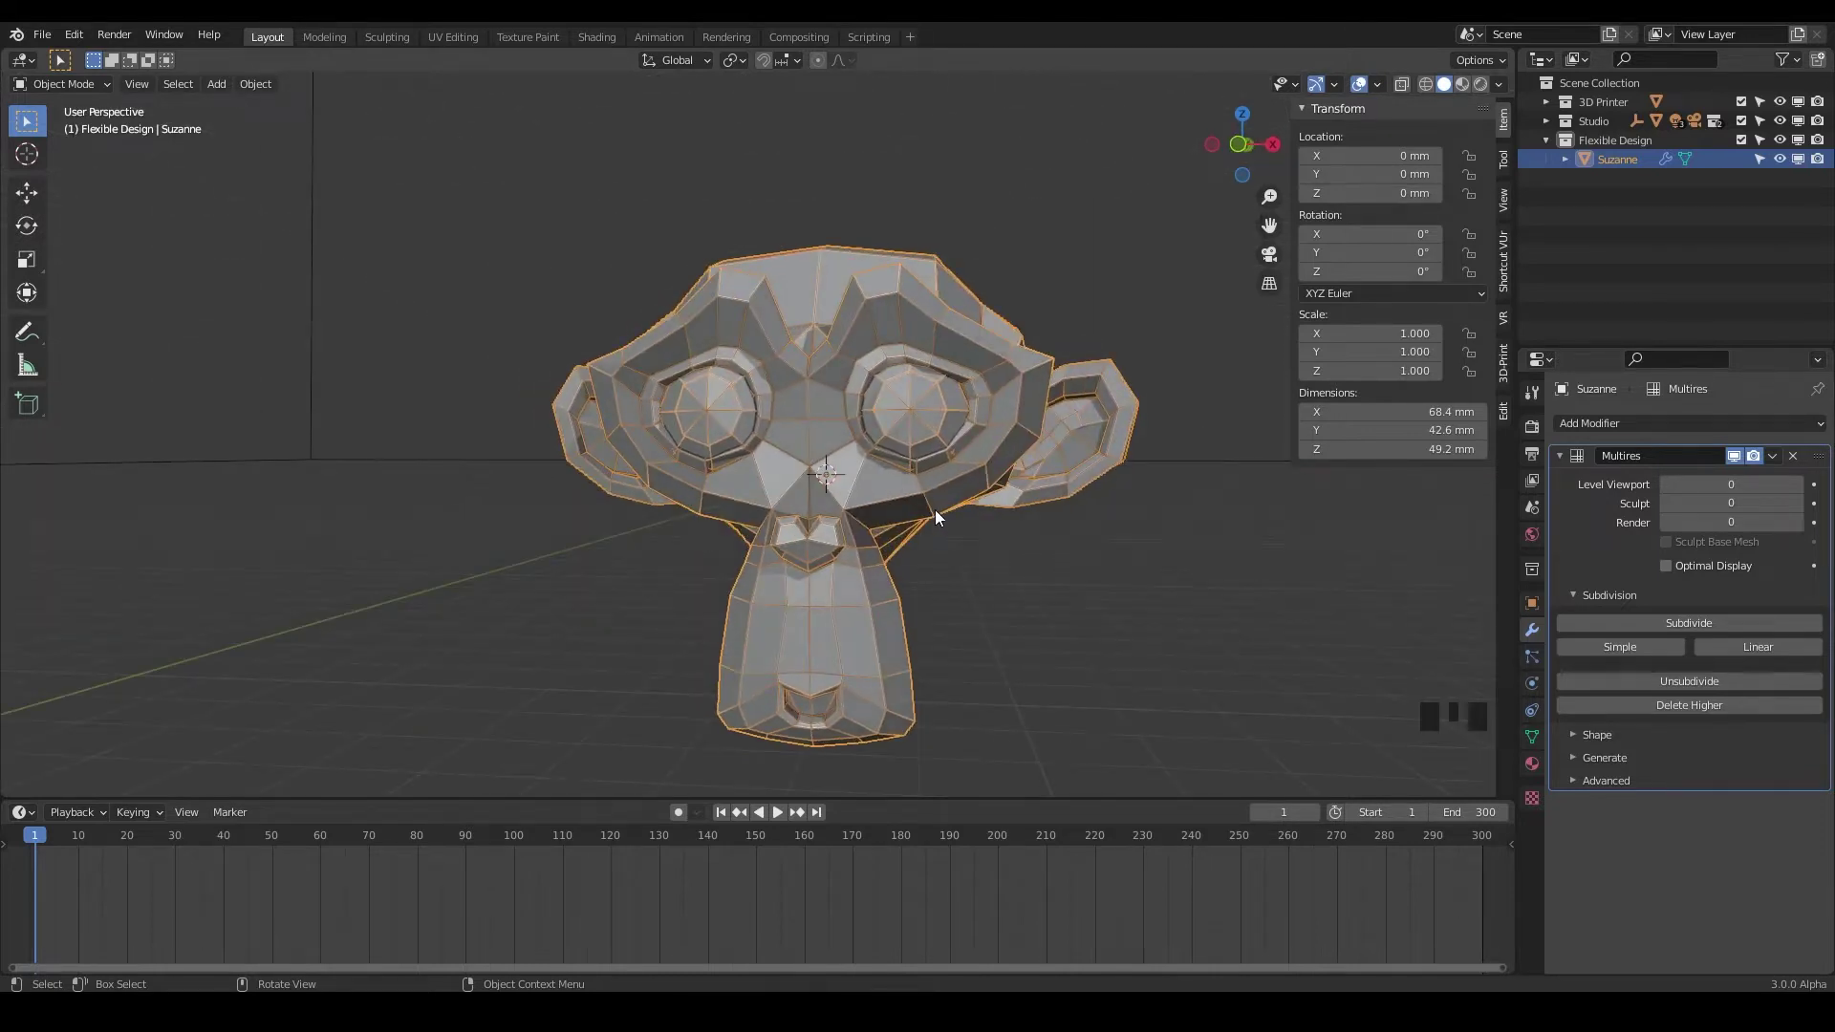
pyautogui.moveTo(1029, 523); pyautogui.dragTo(830, 255, button='middle')
pyautogui.scroll(3, 984, 399)
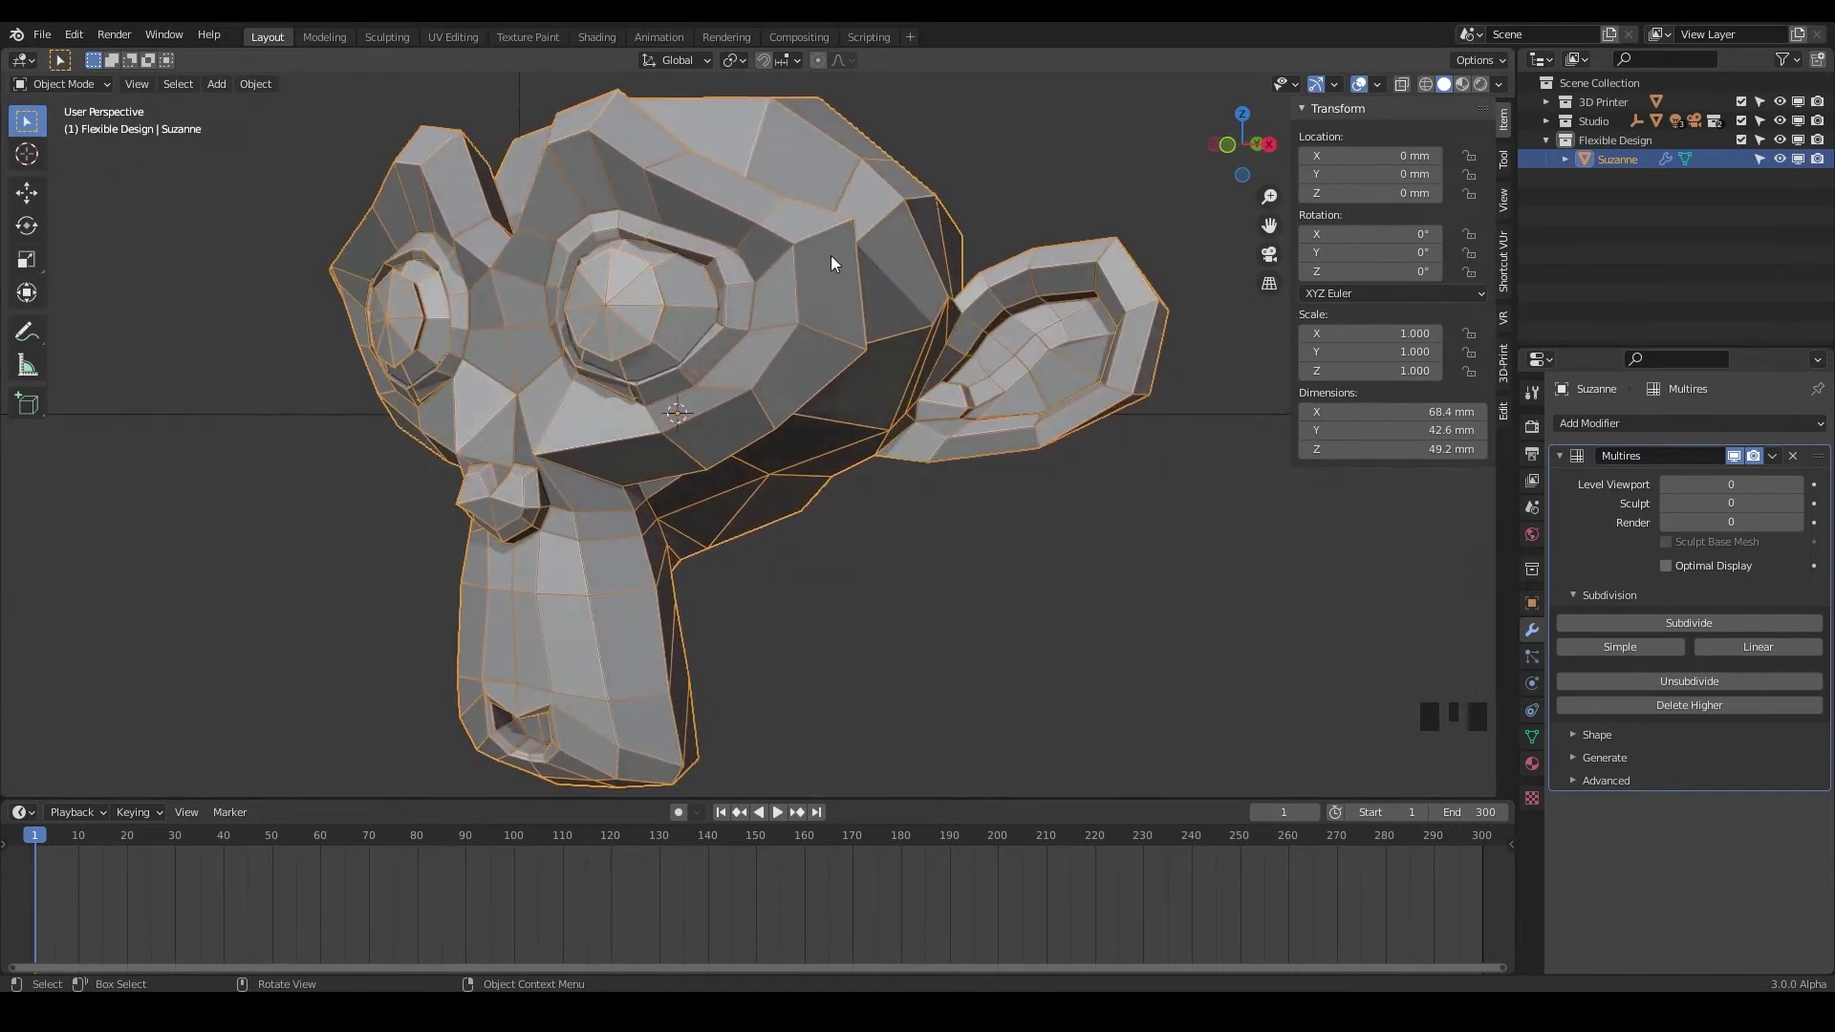
pyautogui.keyDown('shift'); pyautogui.moveTo(857, 400); pyautogui.dragTo(934, 432, button='middle'); pyautogui.keyUp('shift')
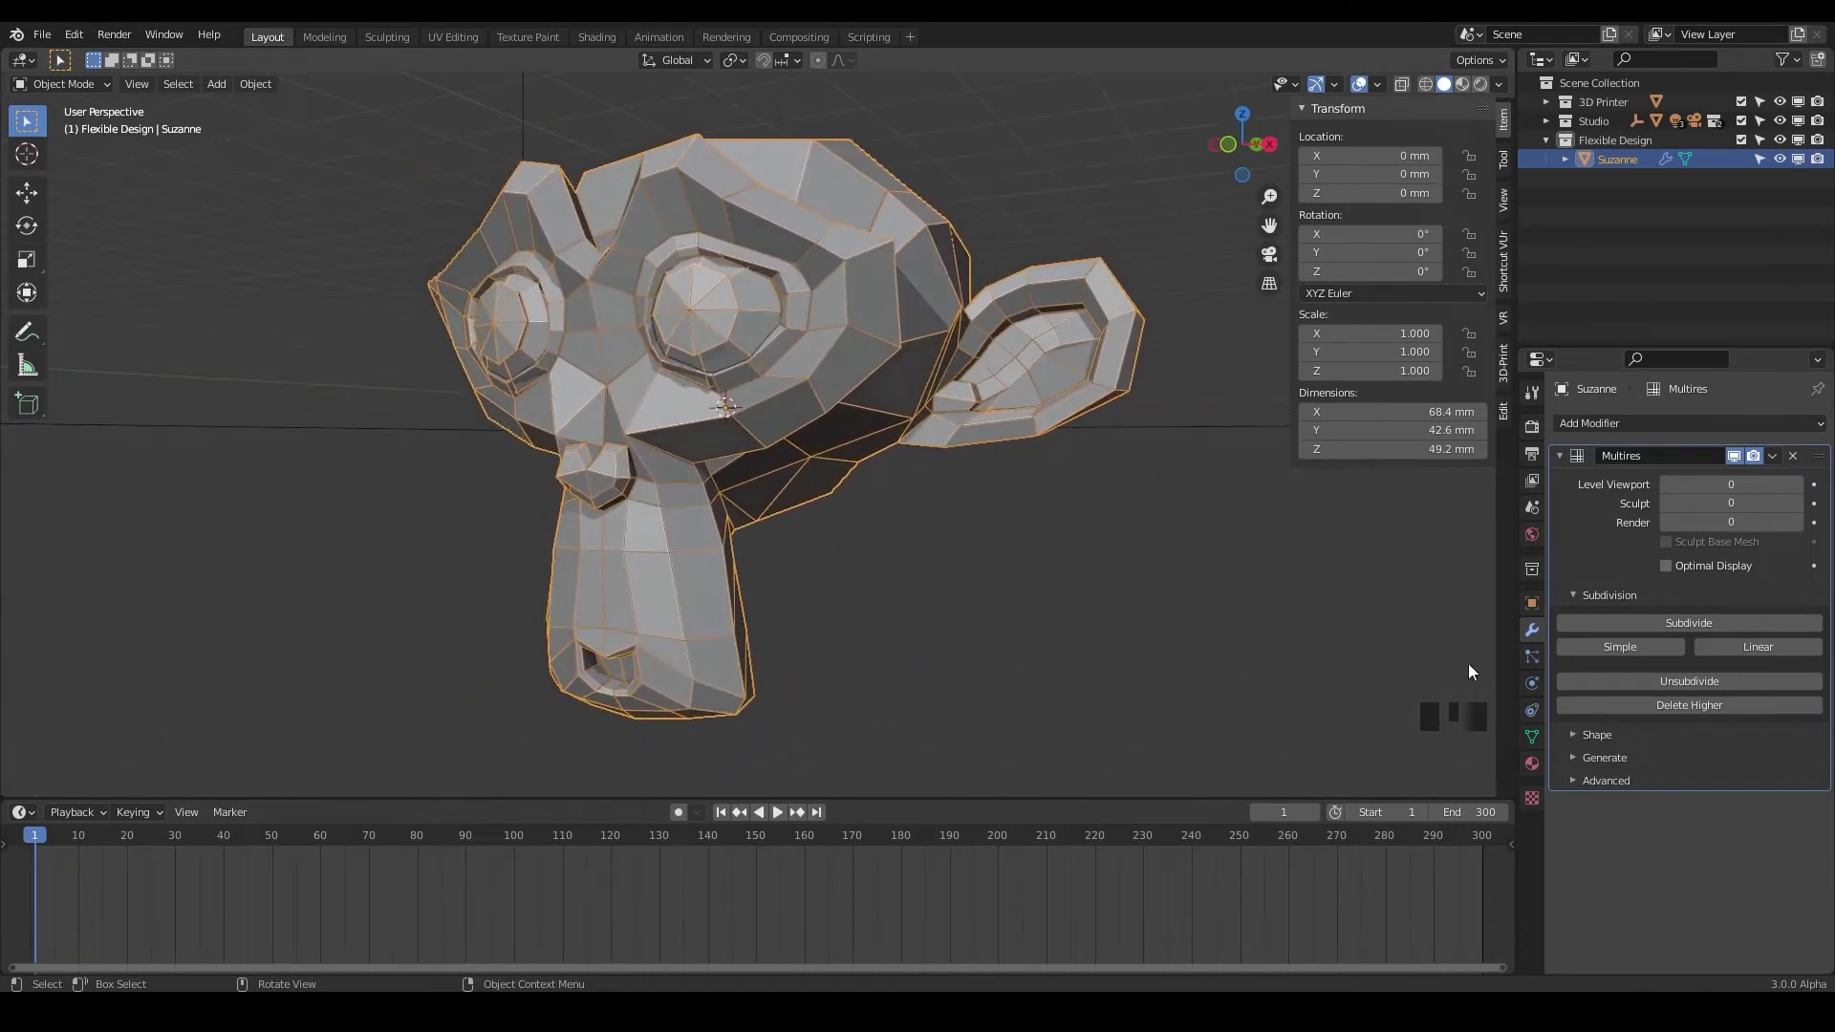
pyautogui.click(1608, 645)
pyautogui.moveTo(832, 415); pyautogui.dragTo(1122, 368, button='middle')
pyautogui.click(1358, 84)
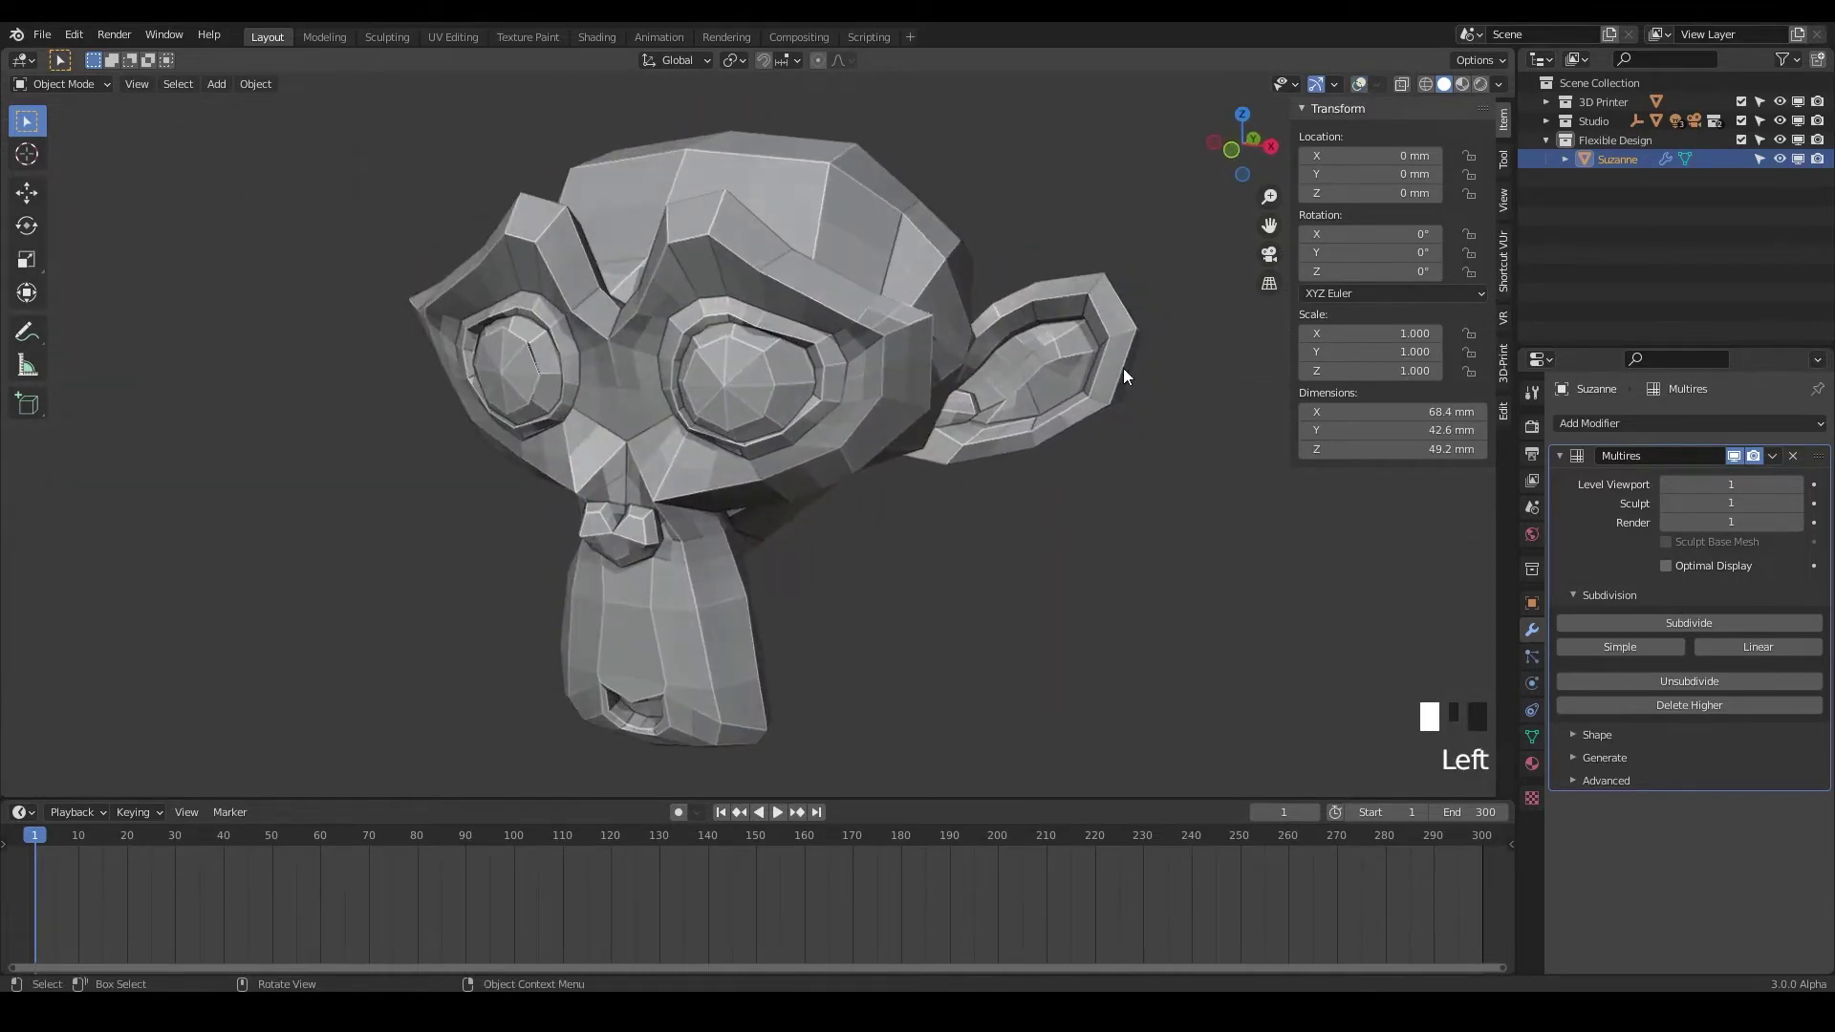
pyautogui.click(1358, 84)
pyautogui.moveTo(1047, 456); pyautogui.dragTo(1099, 506, button='middle')
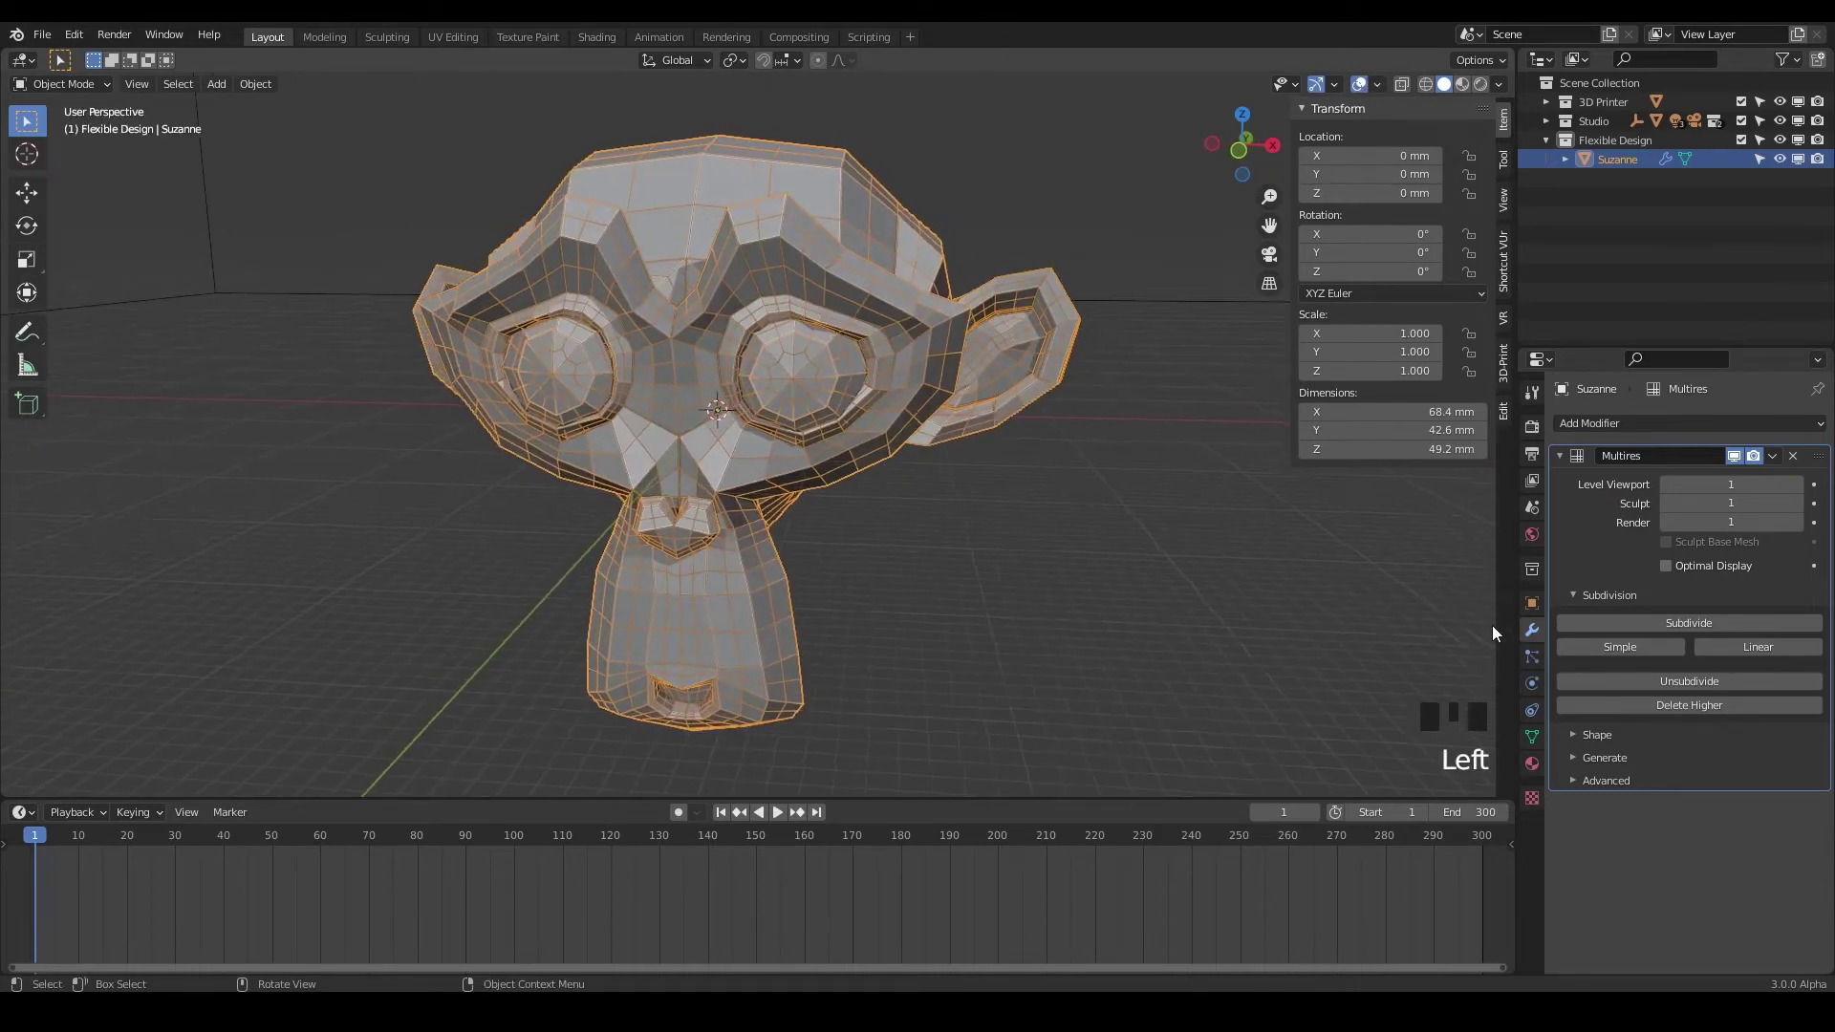
# Apply a Linear subdivision to the monkey head and inspect its denser mesh from several angles.
pyautogui.click(1752, 647)
pyautogui.moveTo(959, 427); pyautogui.dragTo(712, 394, button='middle')
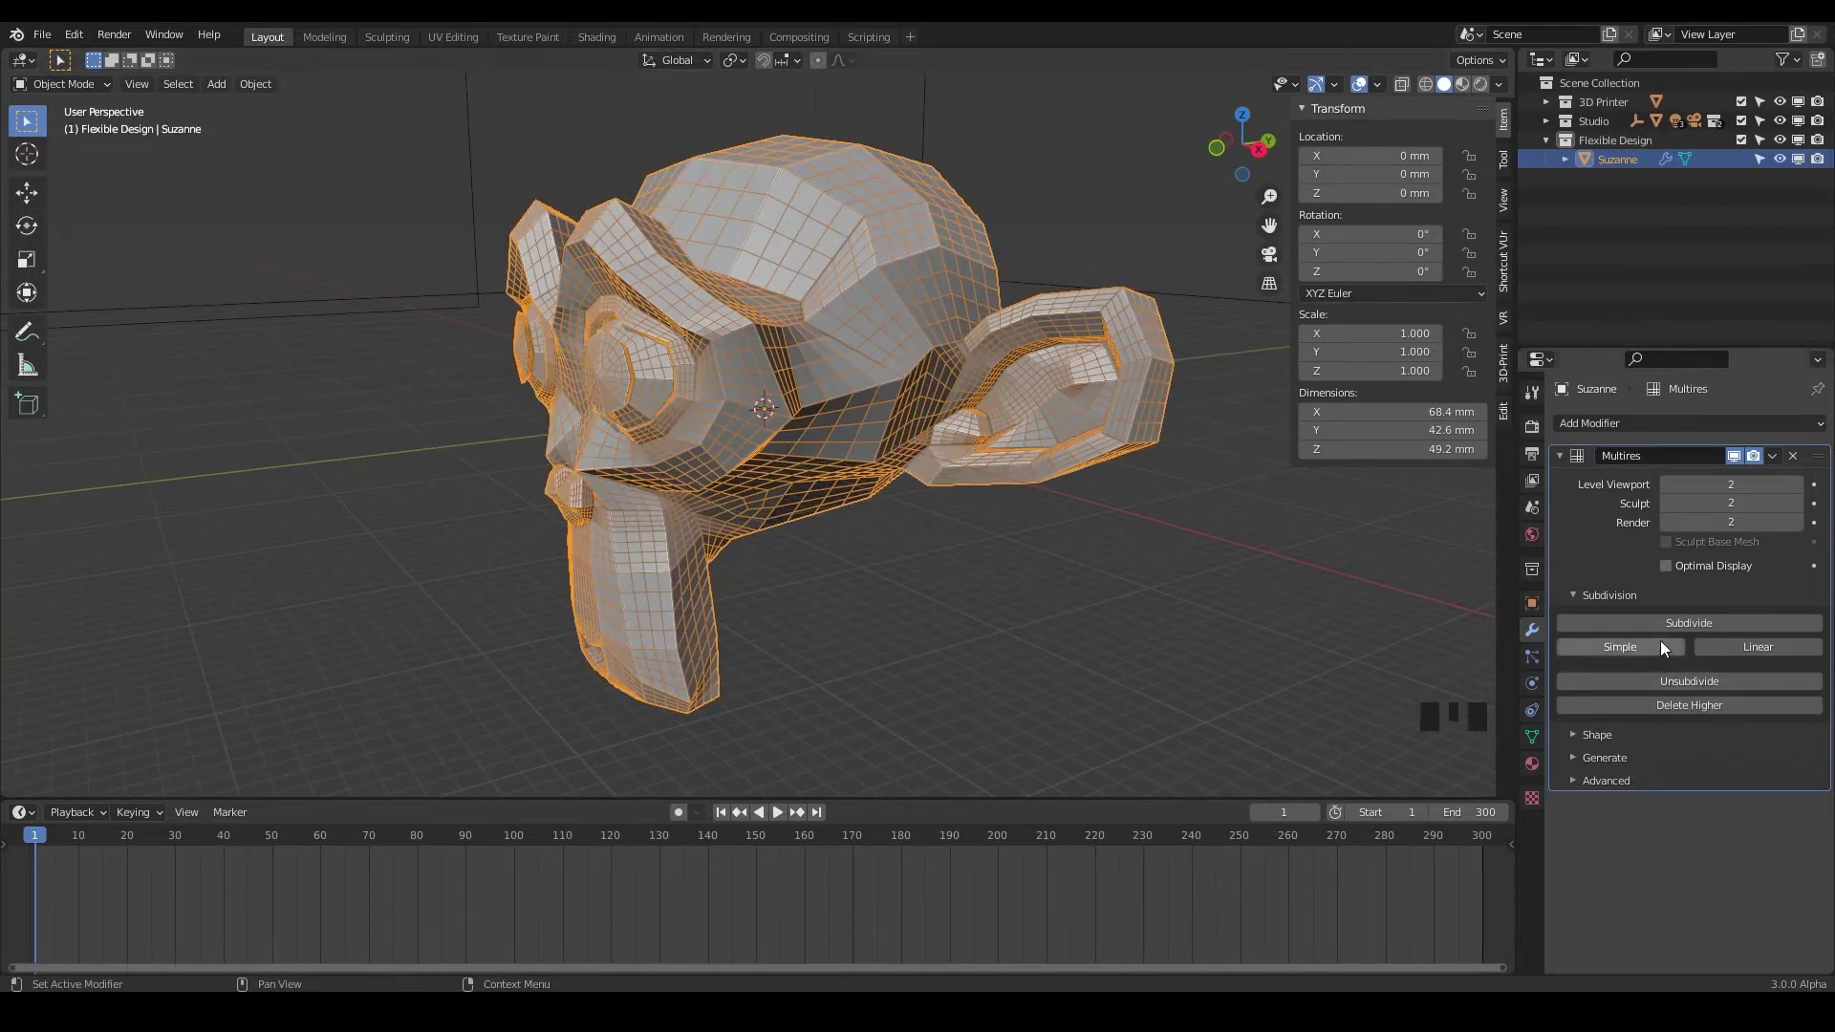
pyautogui.moveTo(994, 449); pyautogui.dragTo(946, 483, button='middle')
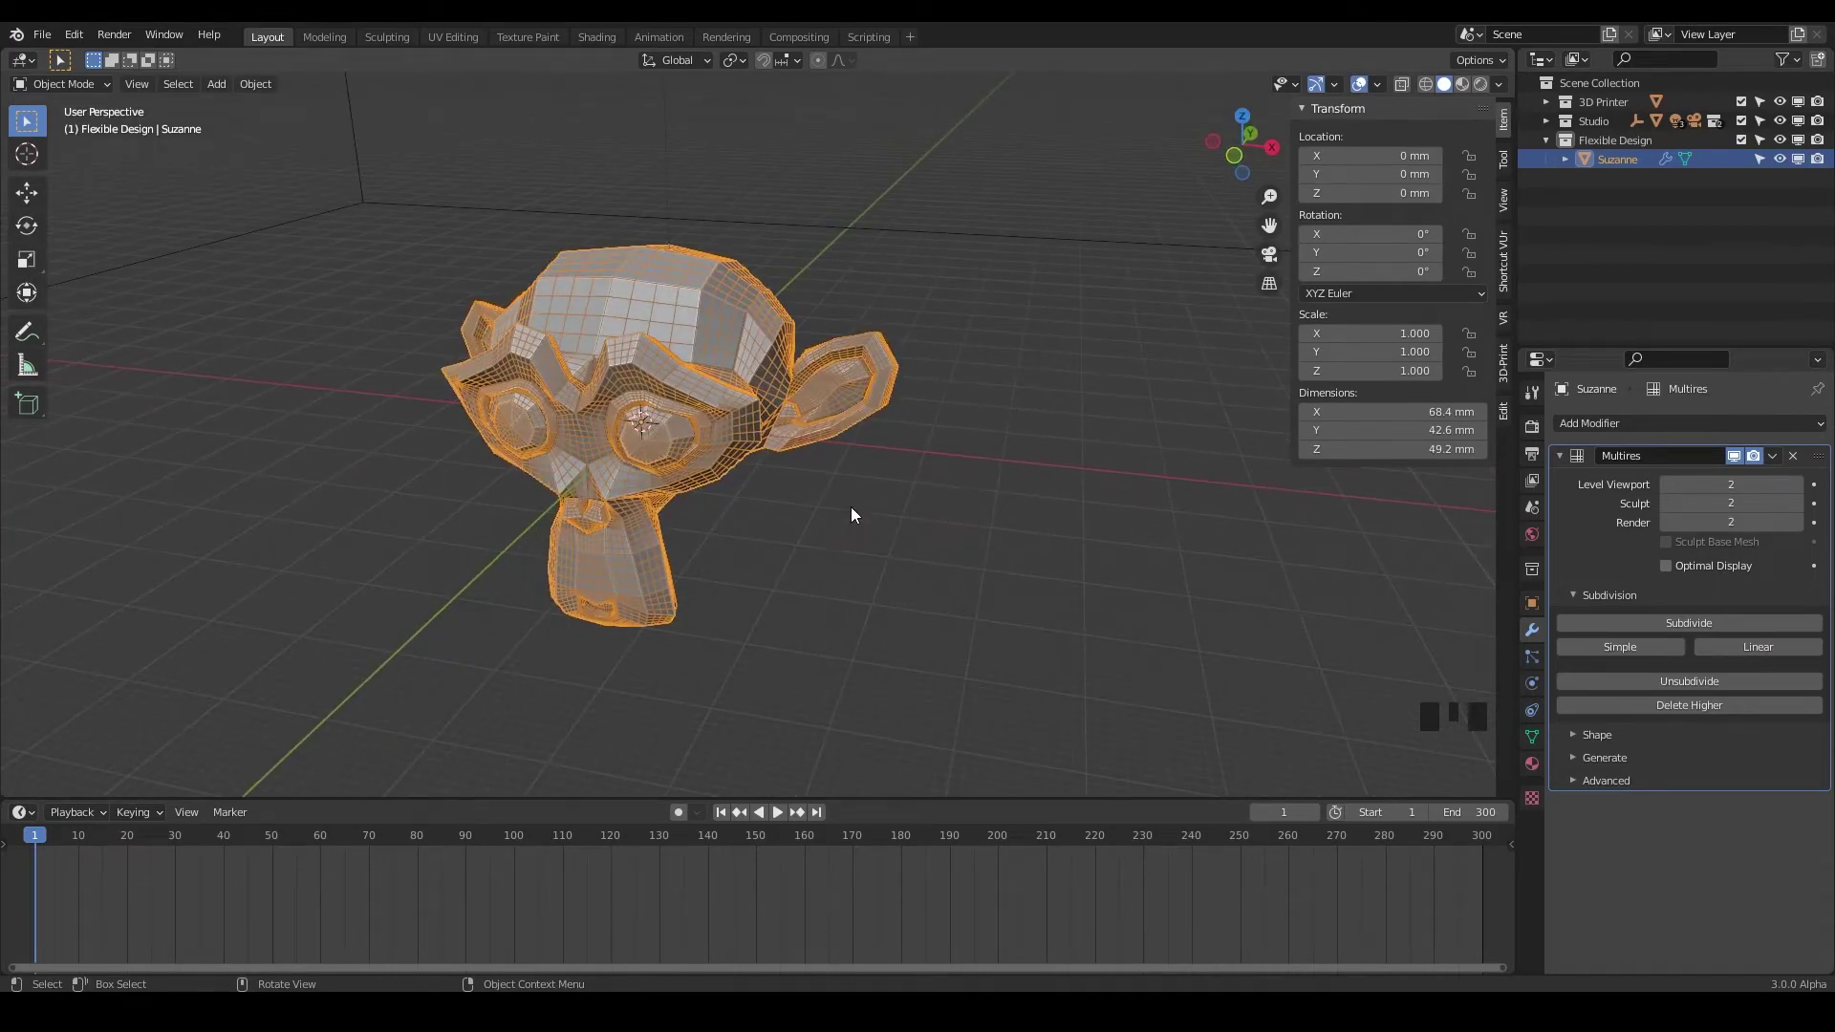
# Add a cylinder mesh with a radius of 25 mm and a depth of 50 mm.
pyautogui.press('shift')
pyautogui.hotkey('shift', 'a')
pyautogui.moveTo(891, 484)
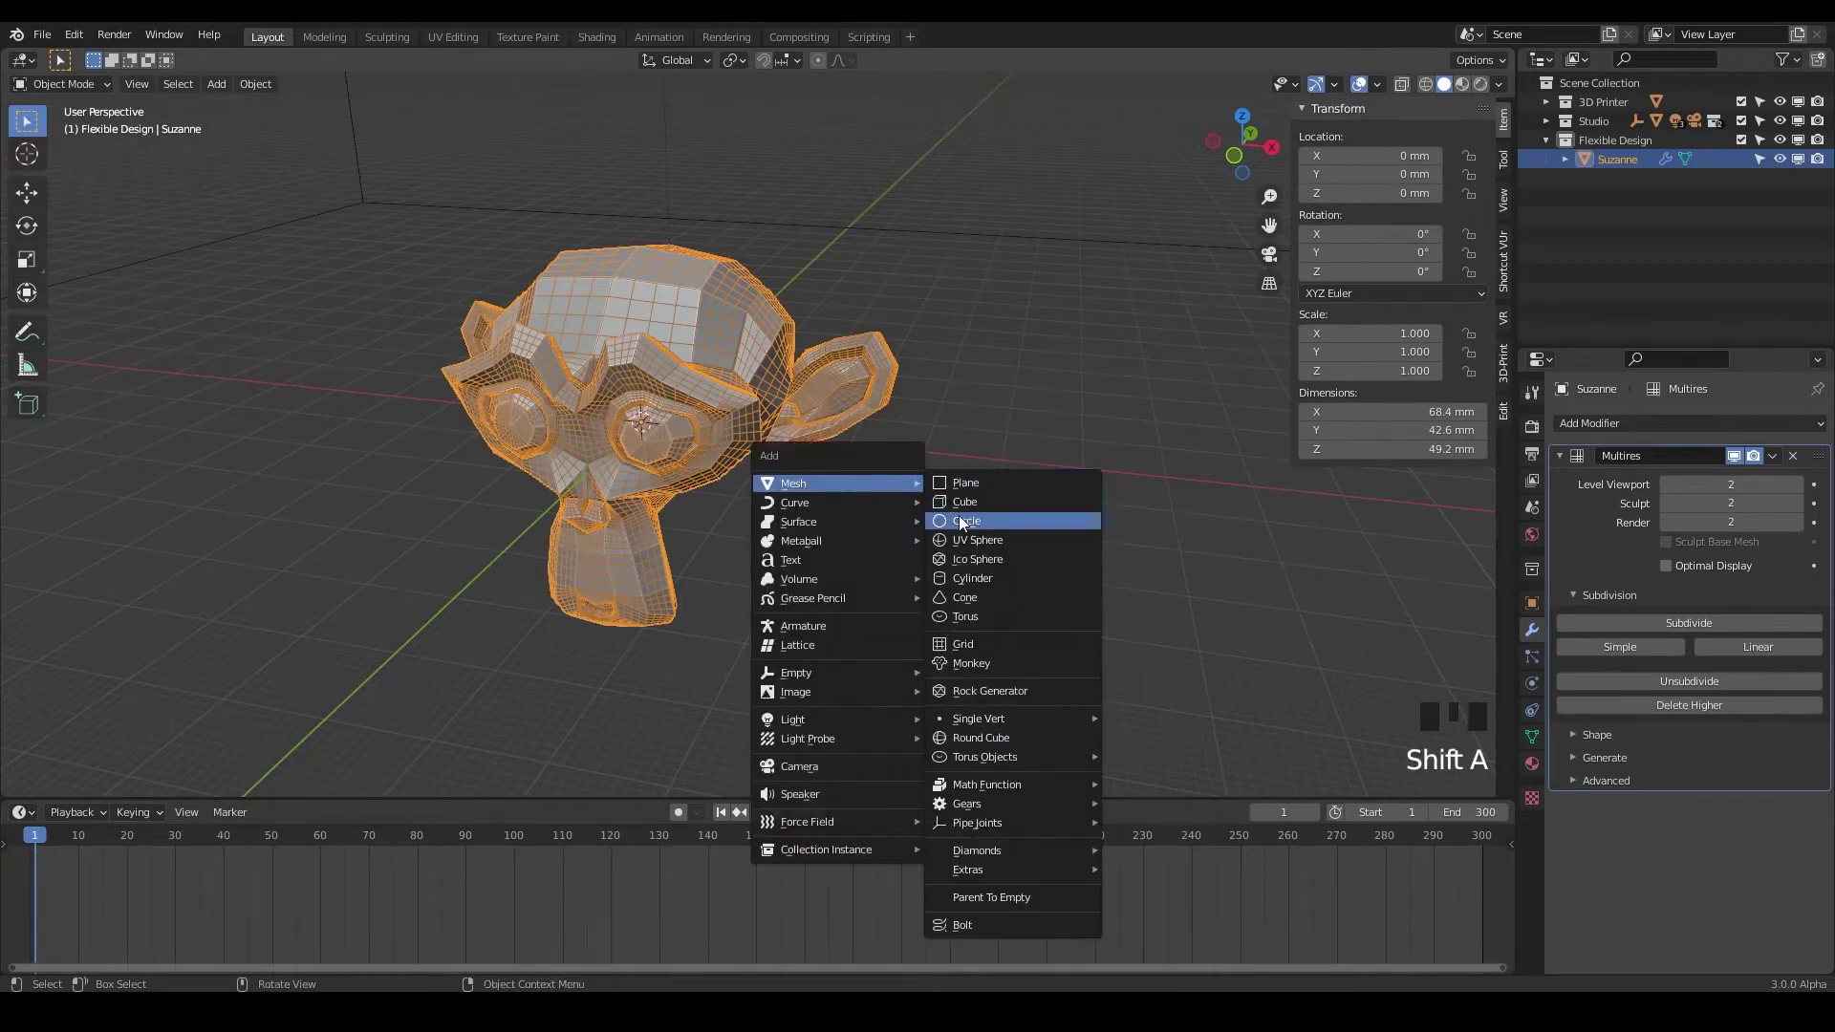
pyautogui.click(971, 577)
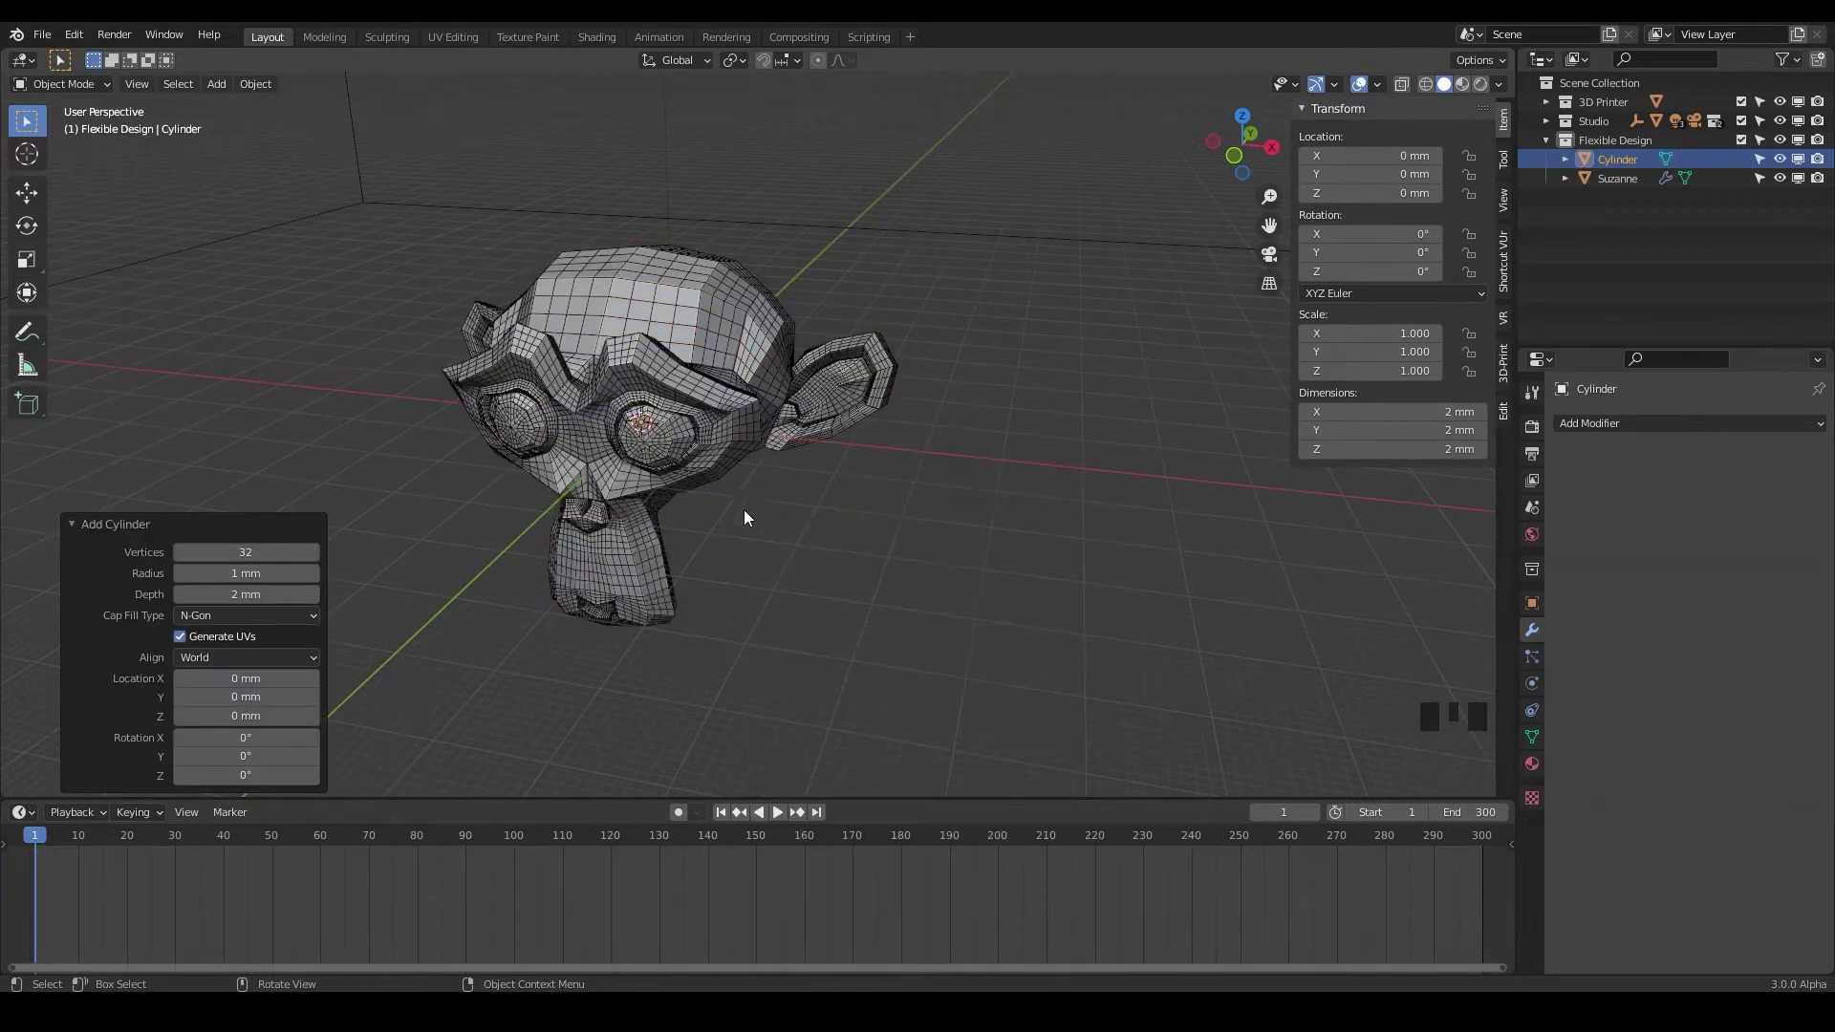
pyautogui.click(253, 573)
pyautogui.write('2')
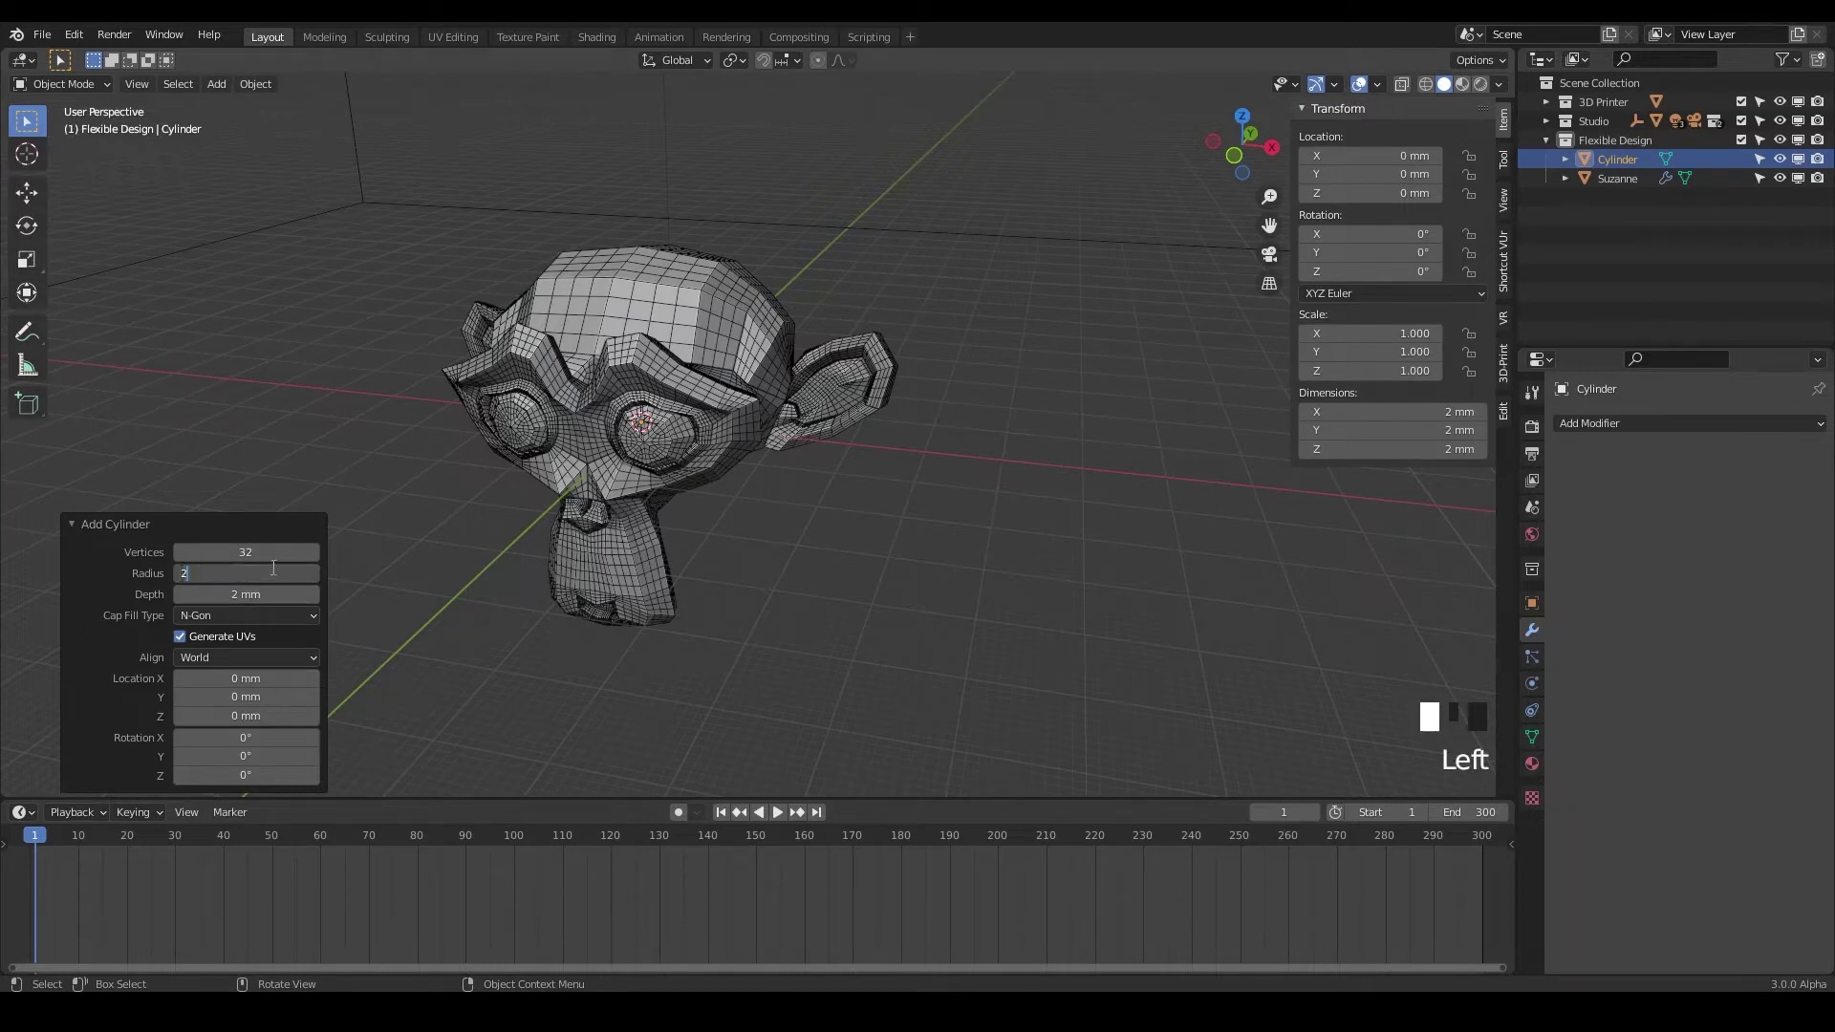
pyautogui.write('5')
pyautogui.press('Return')
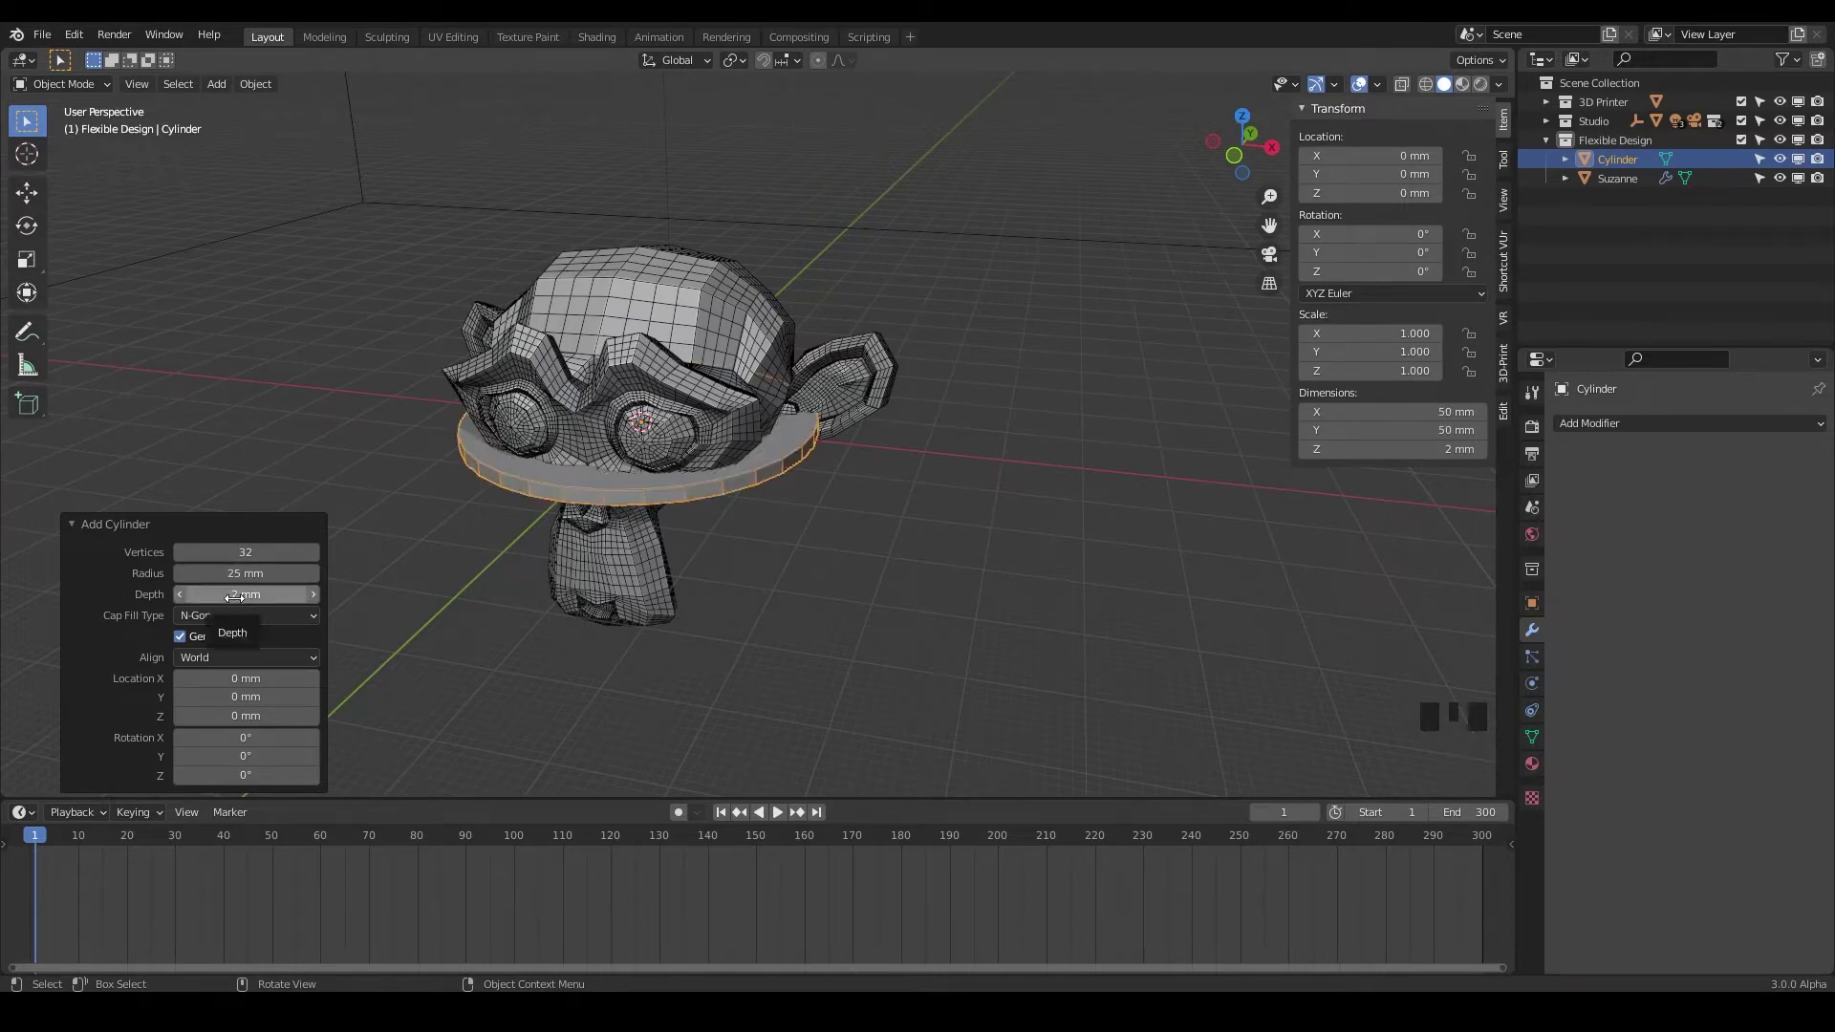
pyautogui.click(239, 597)
pyautogui.write('50')
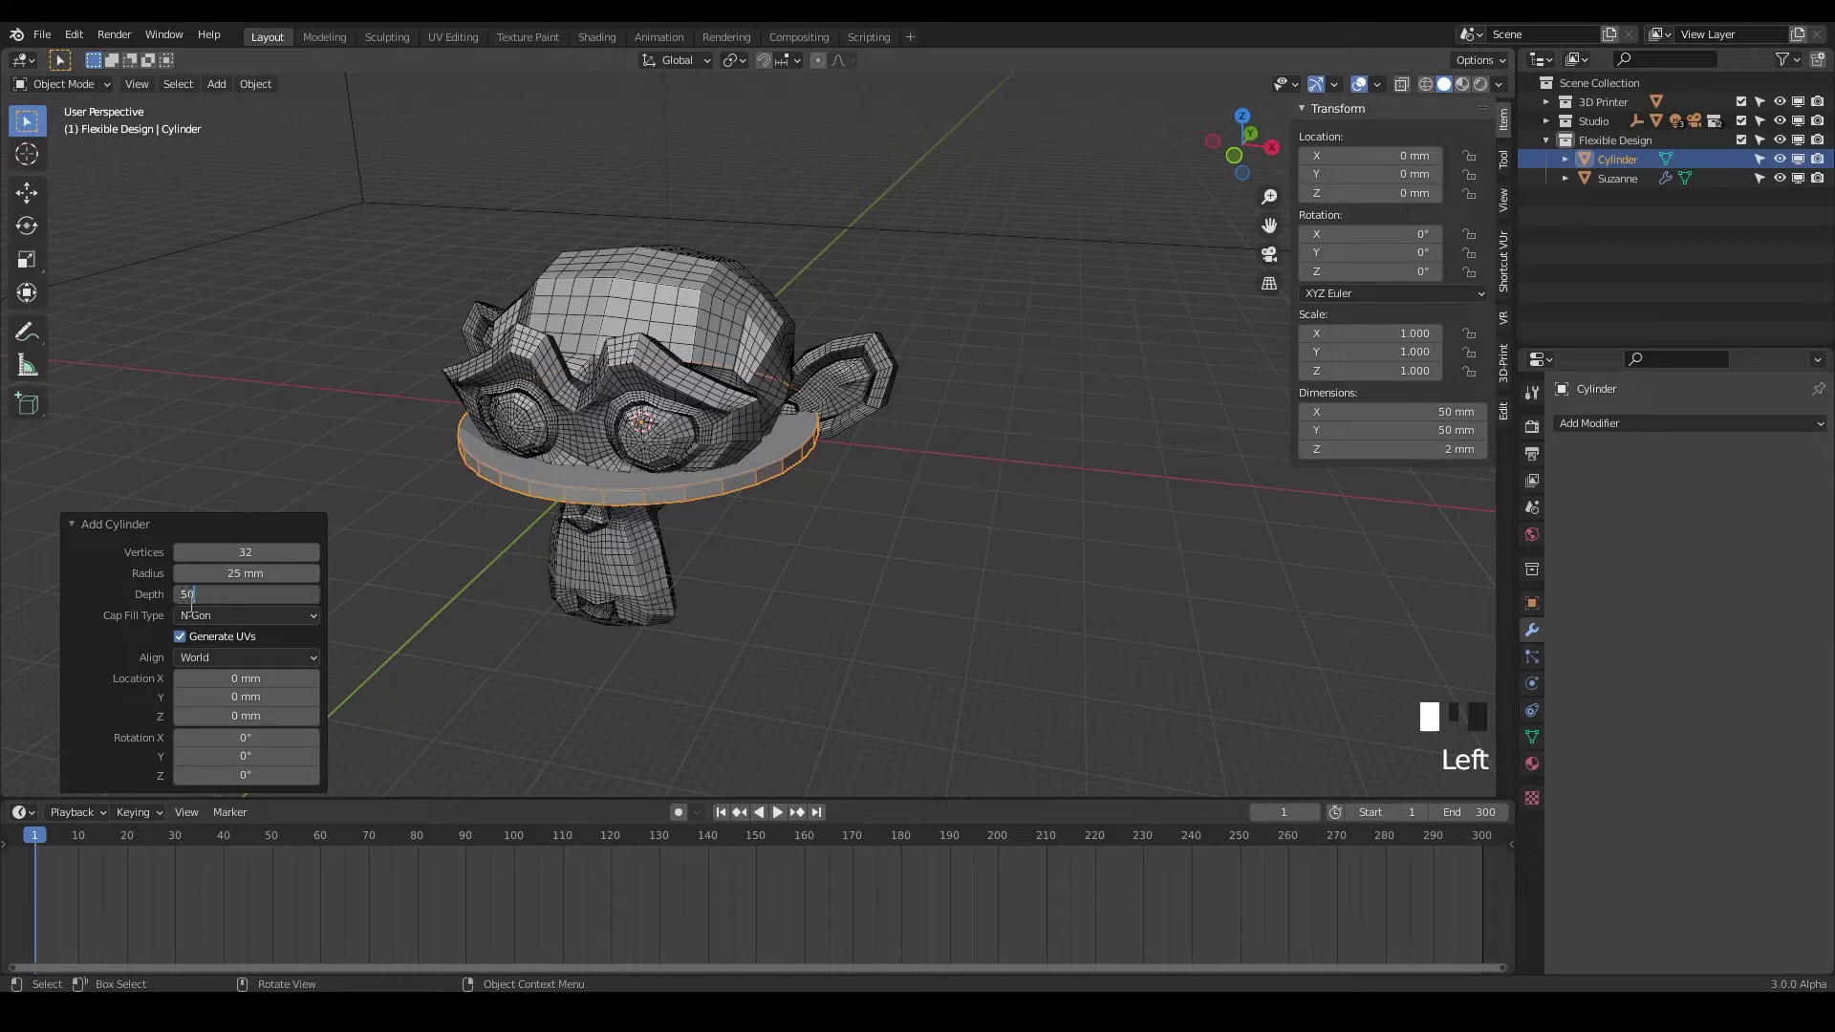
pyautogui.press('Return')
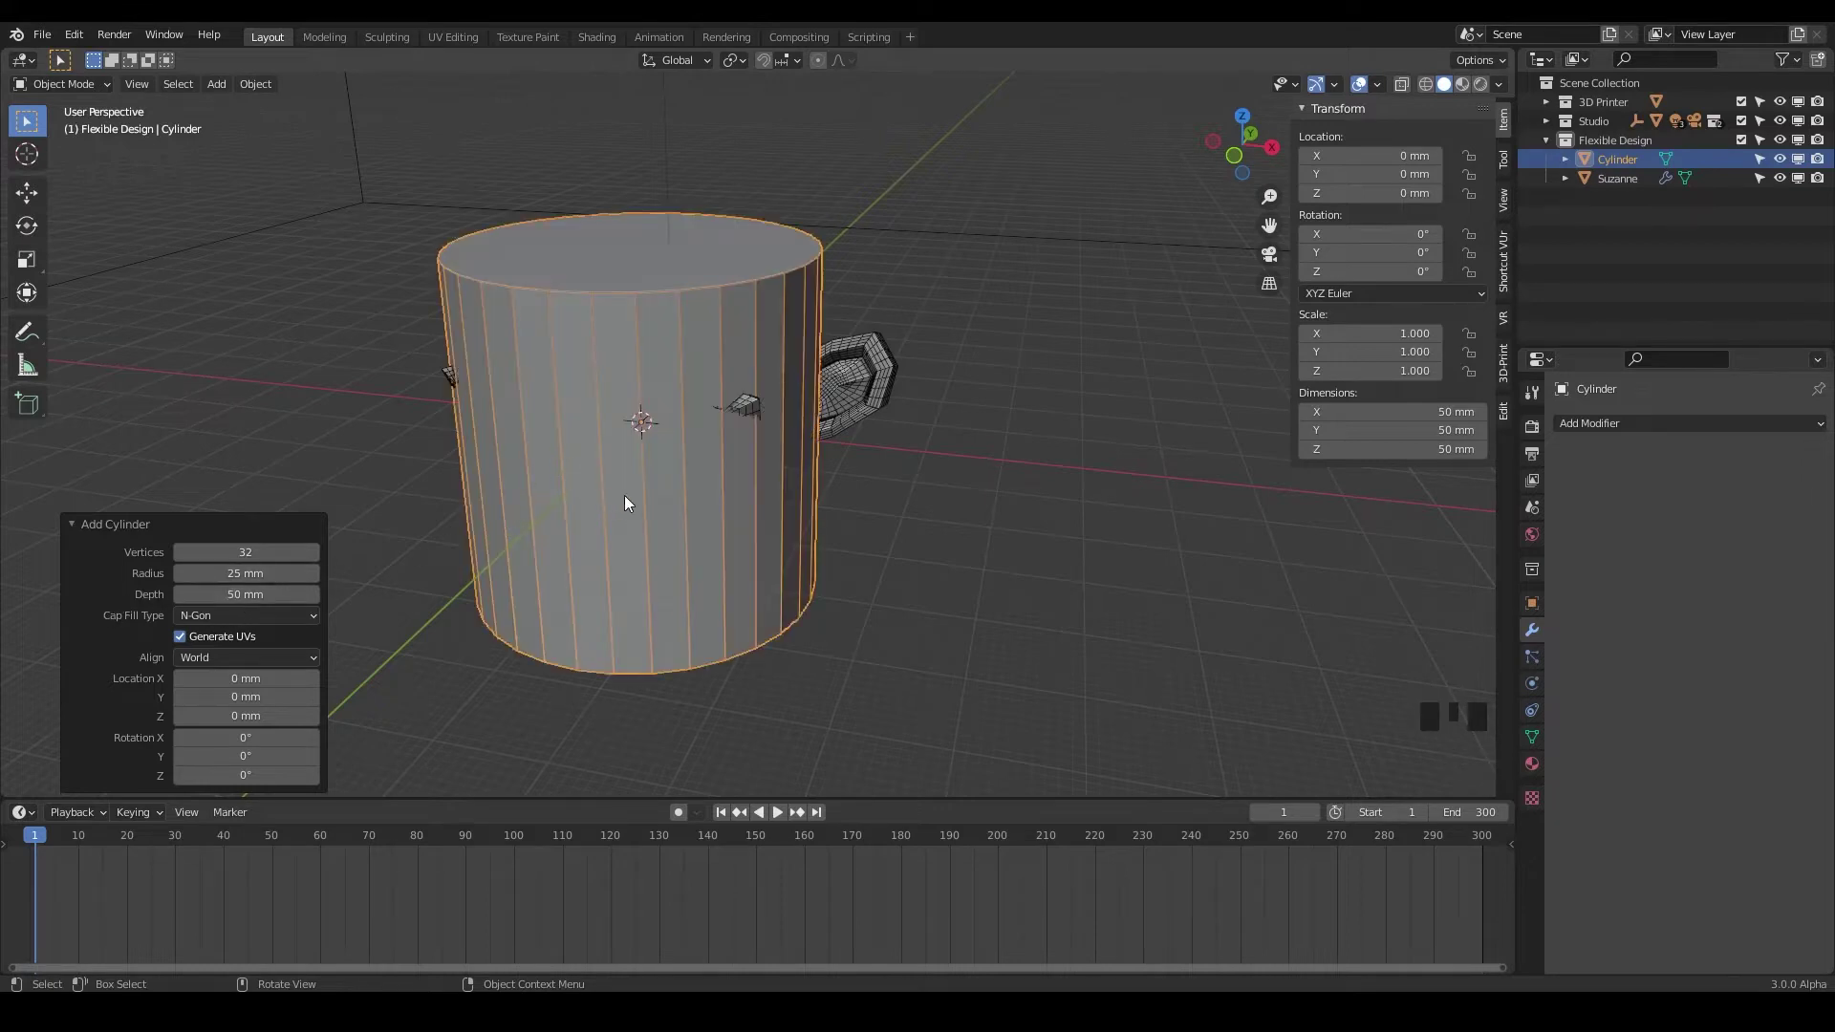
# Move the cylinder about 62 mm along X, then duplicate it and place the copy about 58 mm farther along X.
pyautogui.press('g')
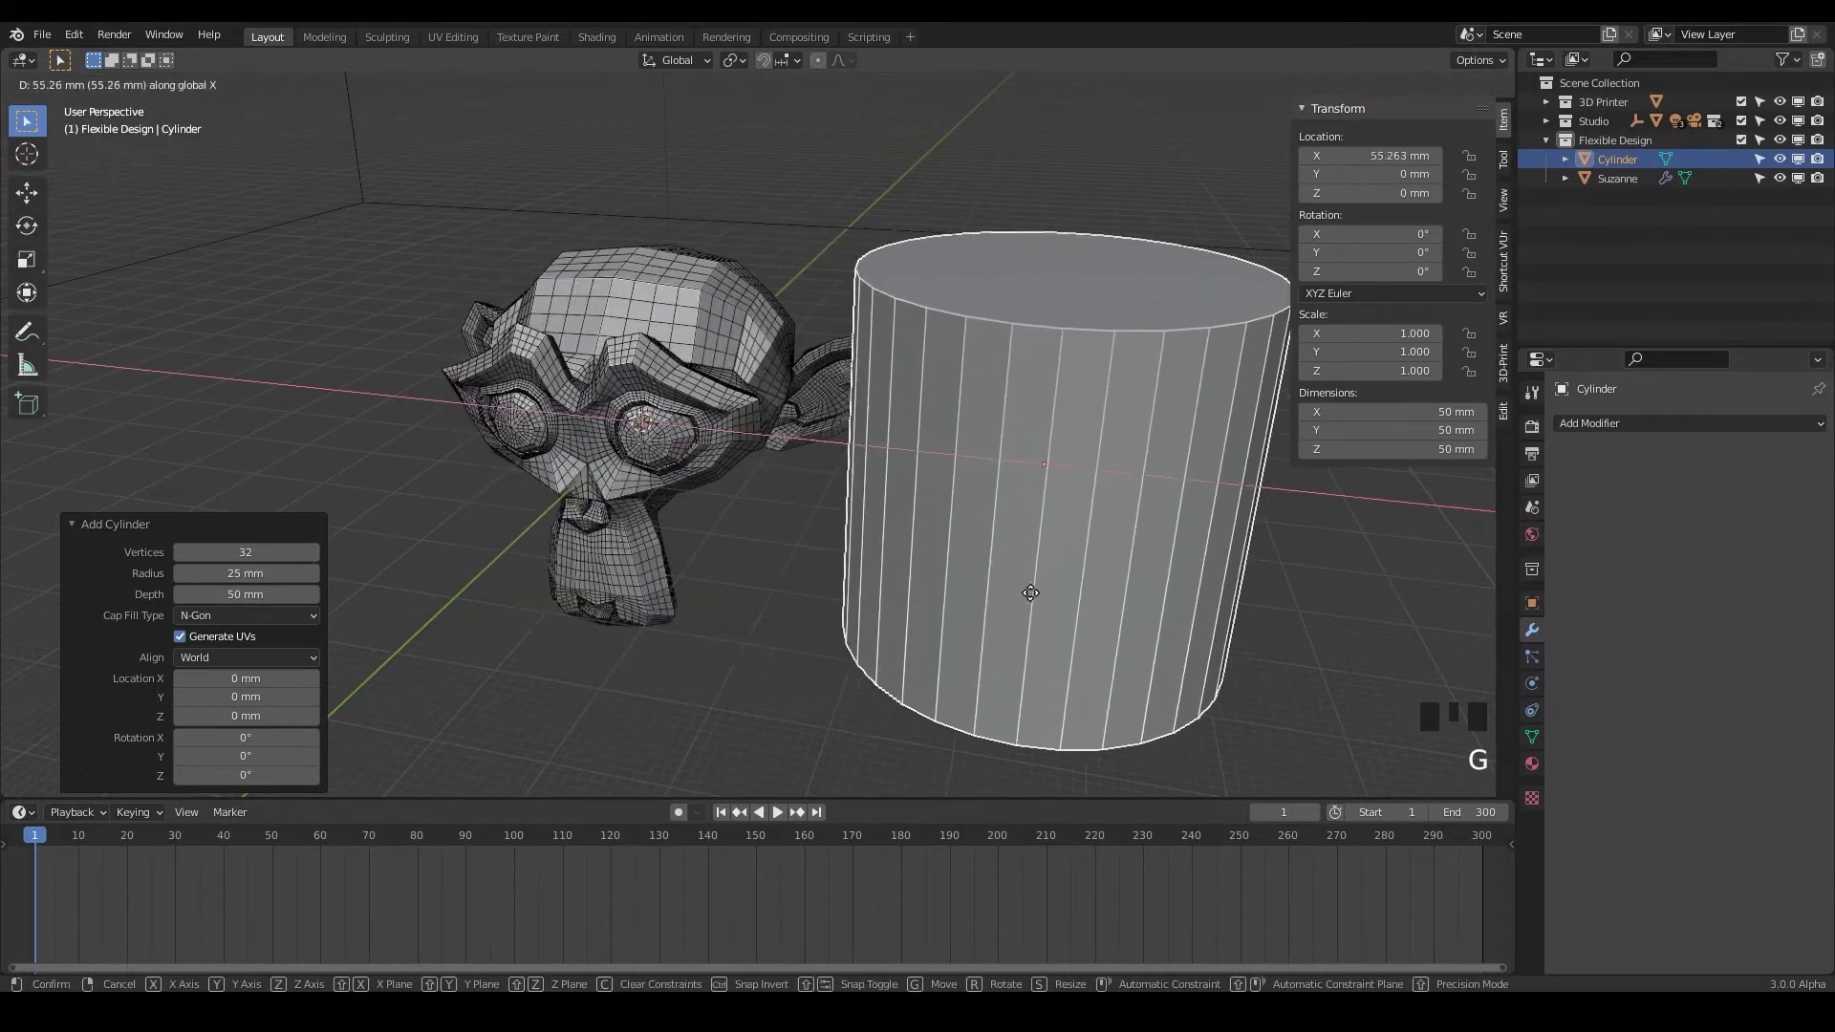
pyautogui.click(1086, 617)
pyautogui.press('KP_Decimal')
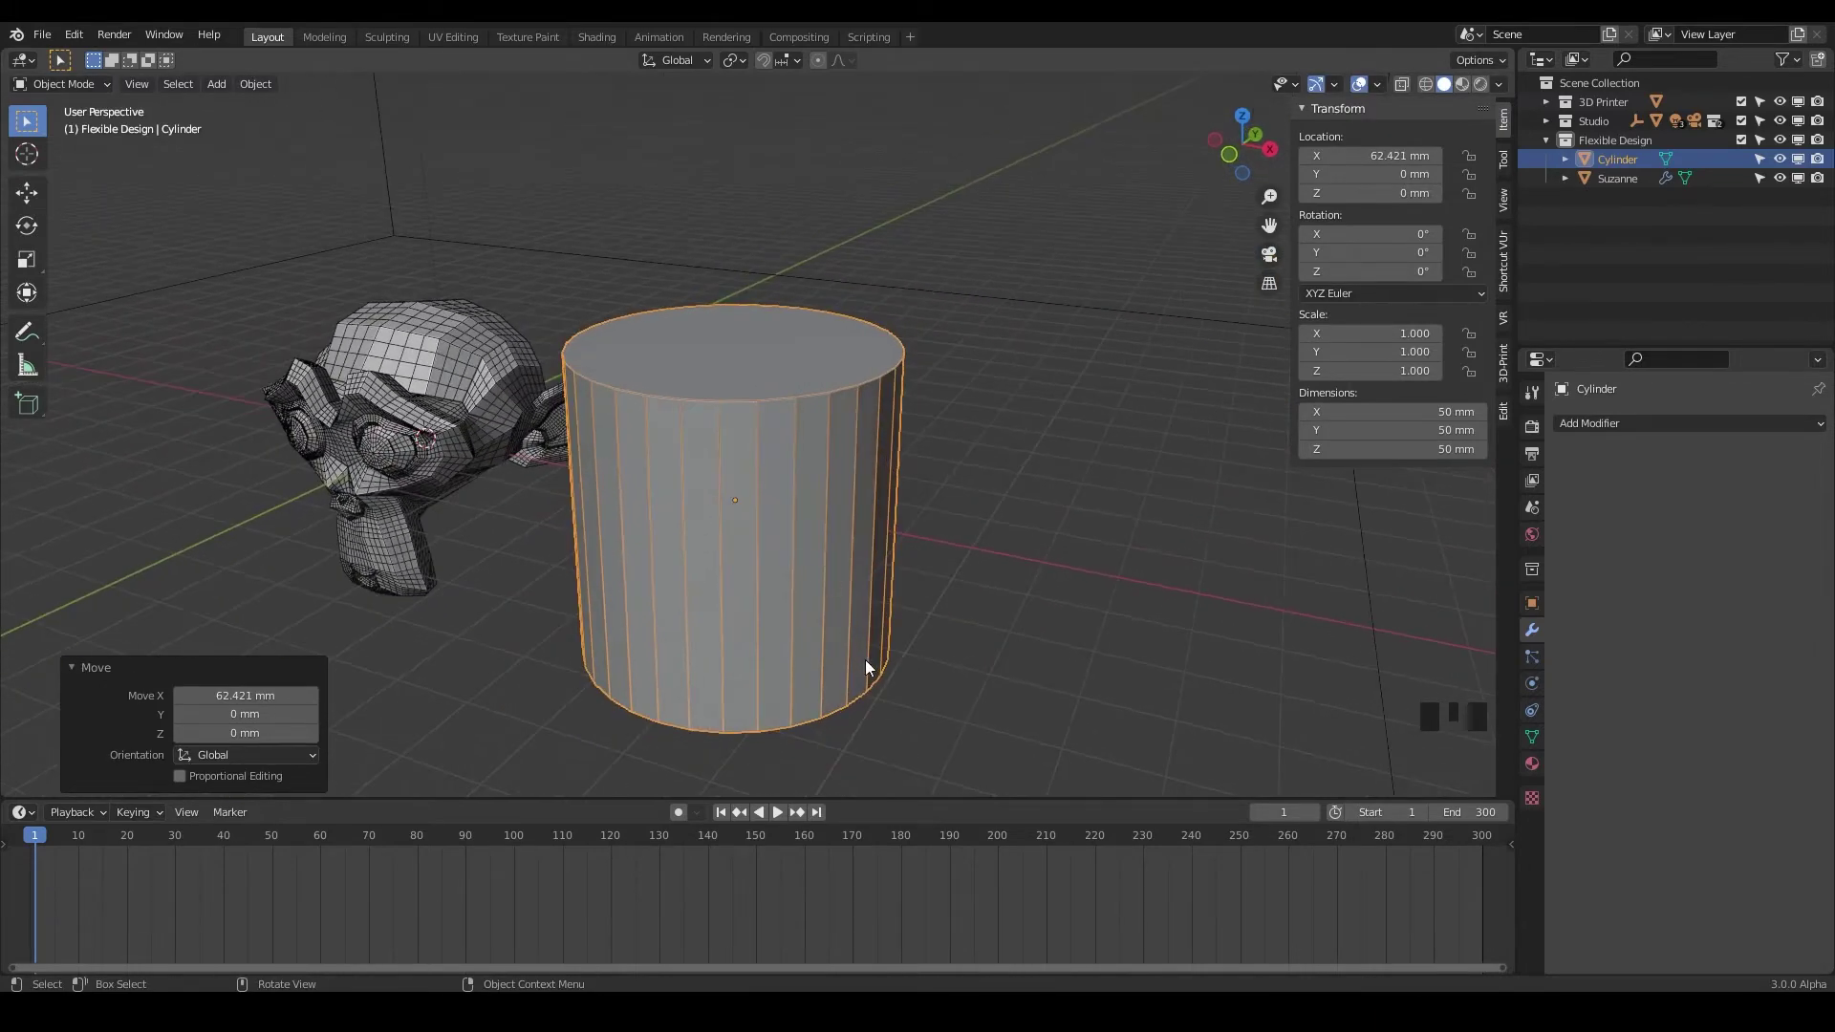
pyautogui.hotkey('shift', 'd')
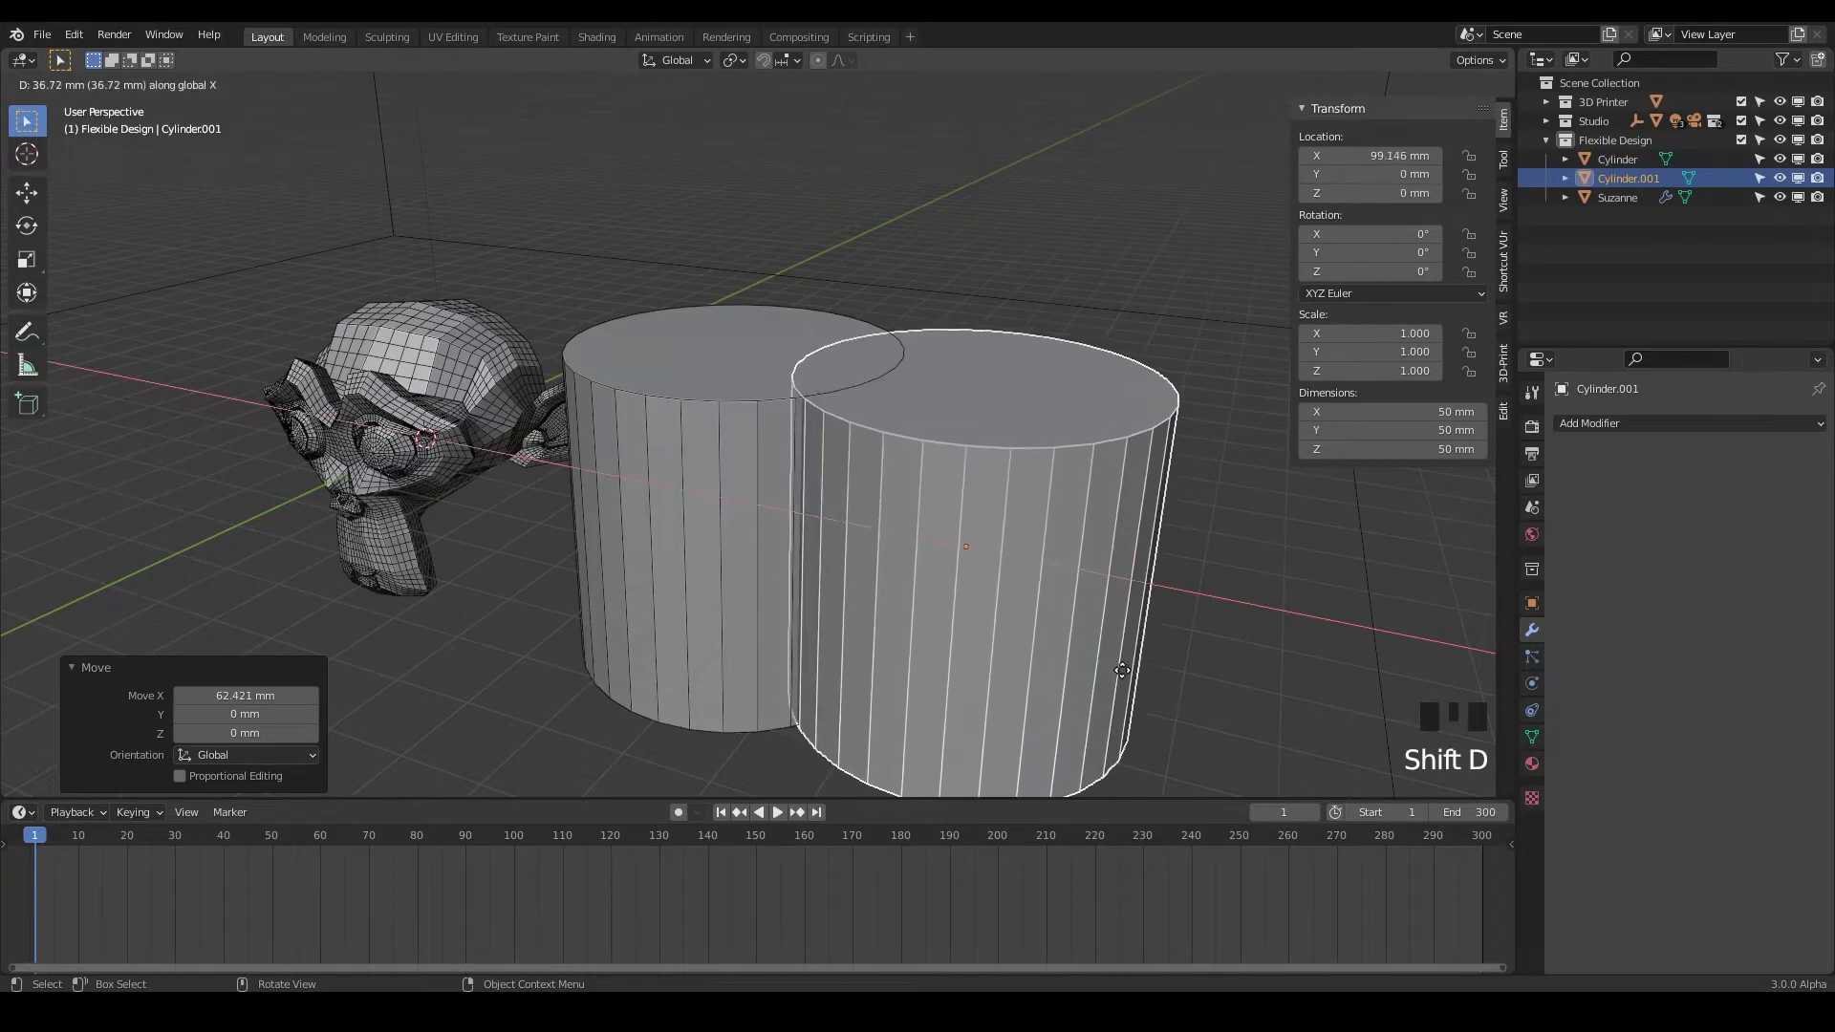
pyautogui.click(1253, 724)
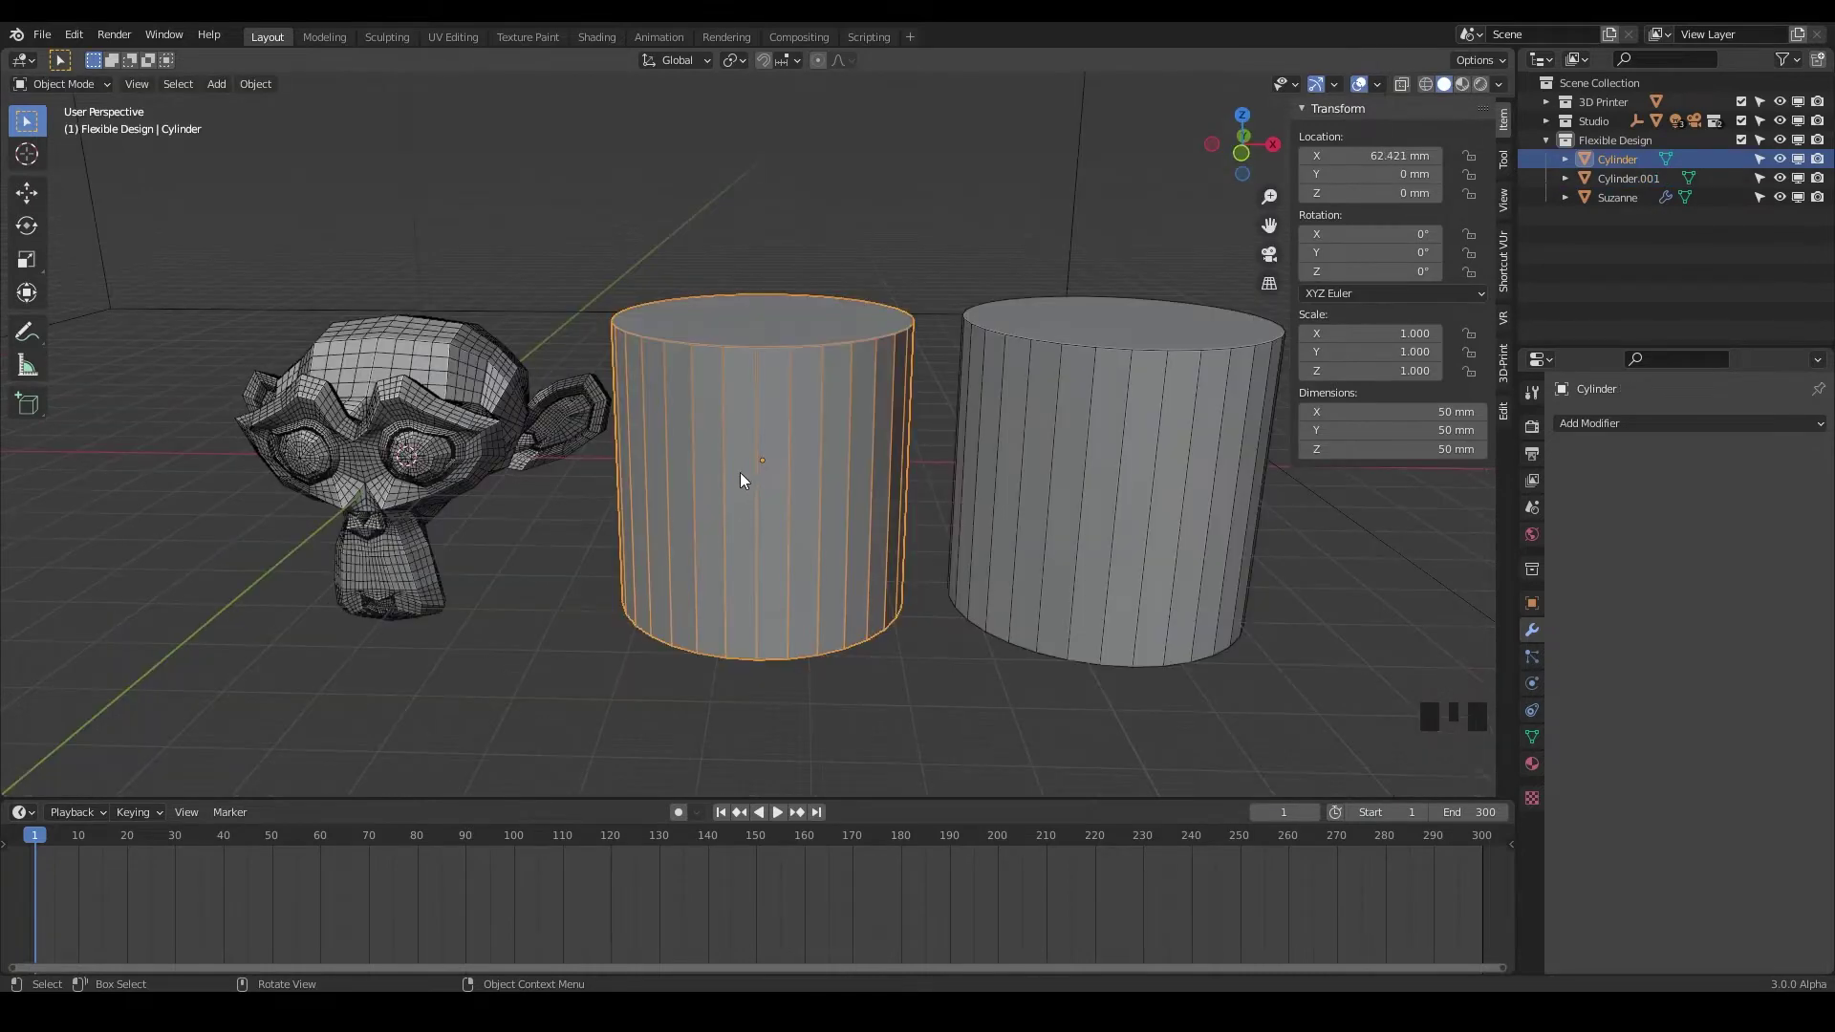
# Add a Multiresolution modifier to the original cylinder and apply three Simple subdivisions.
pyautogui.click(753, 483)
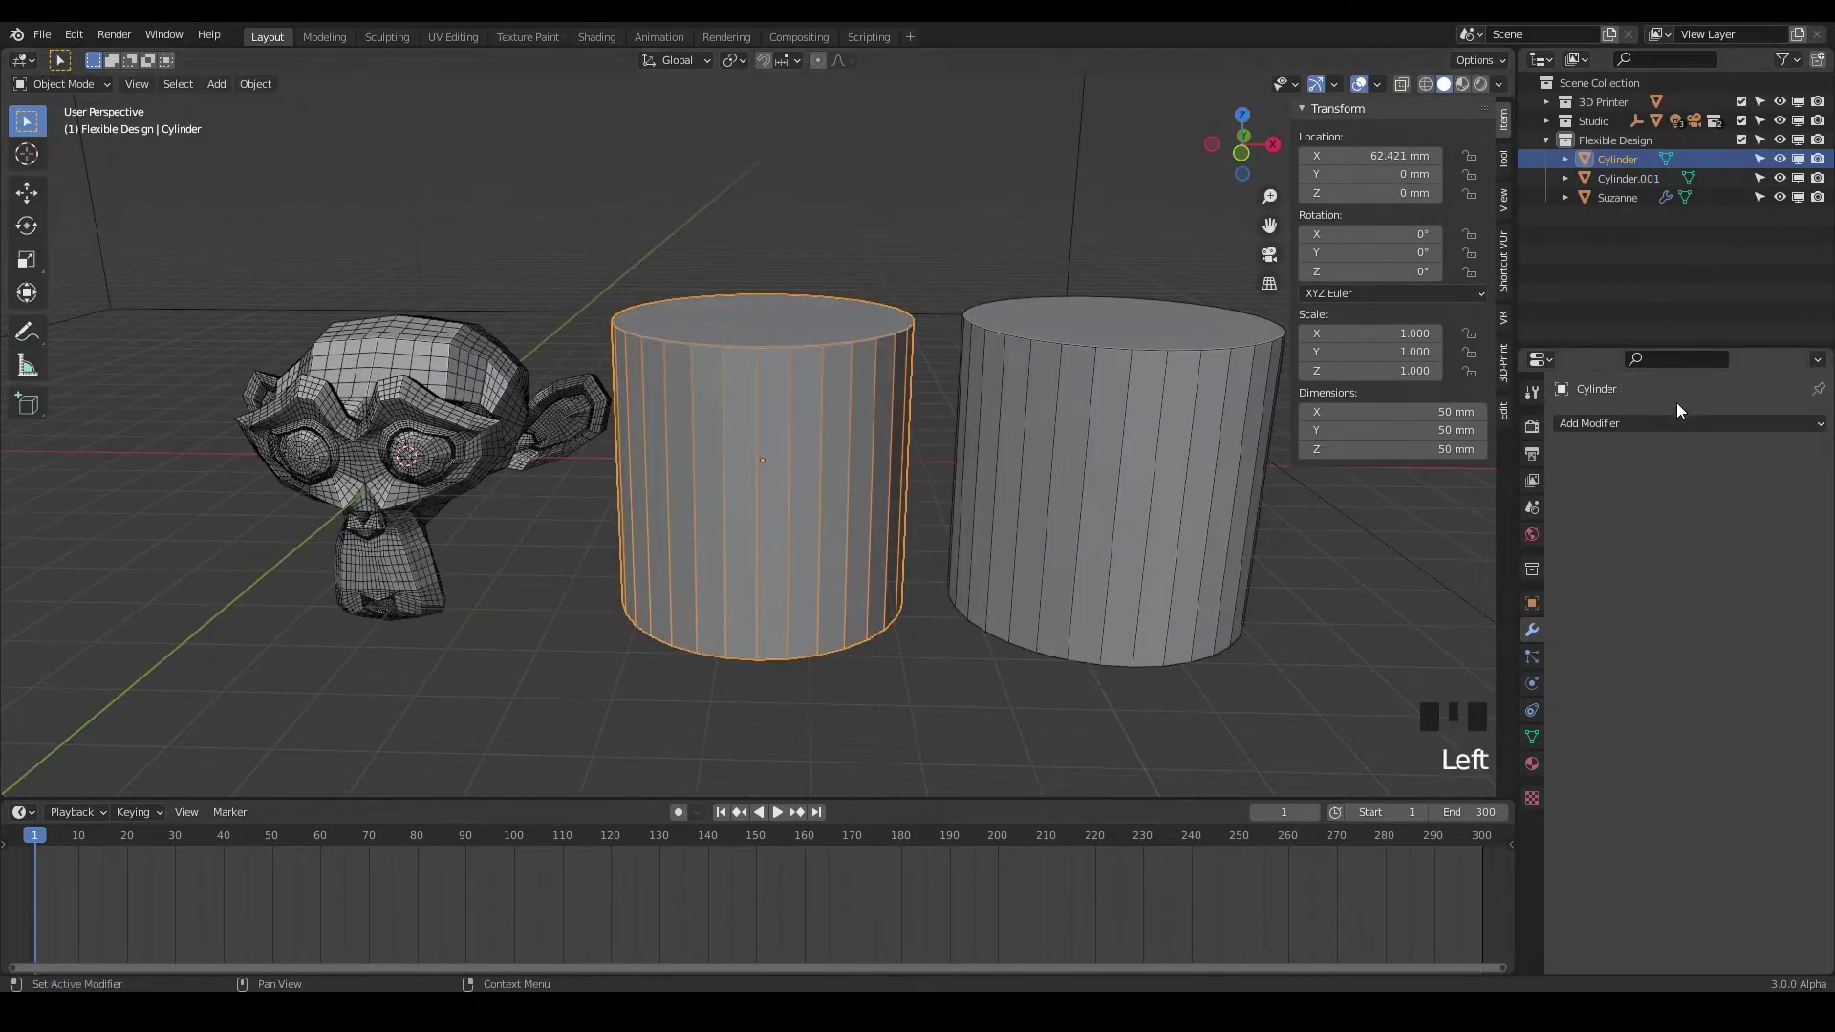
pyautogui.click(1637, 420)
pyautogui.click(1478, 666)
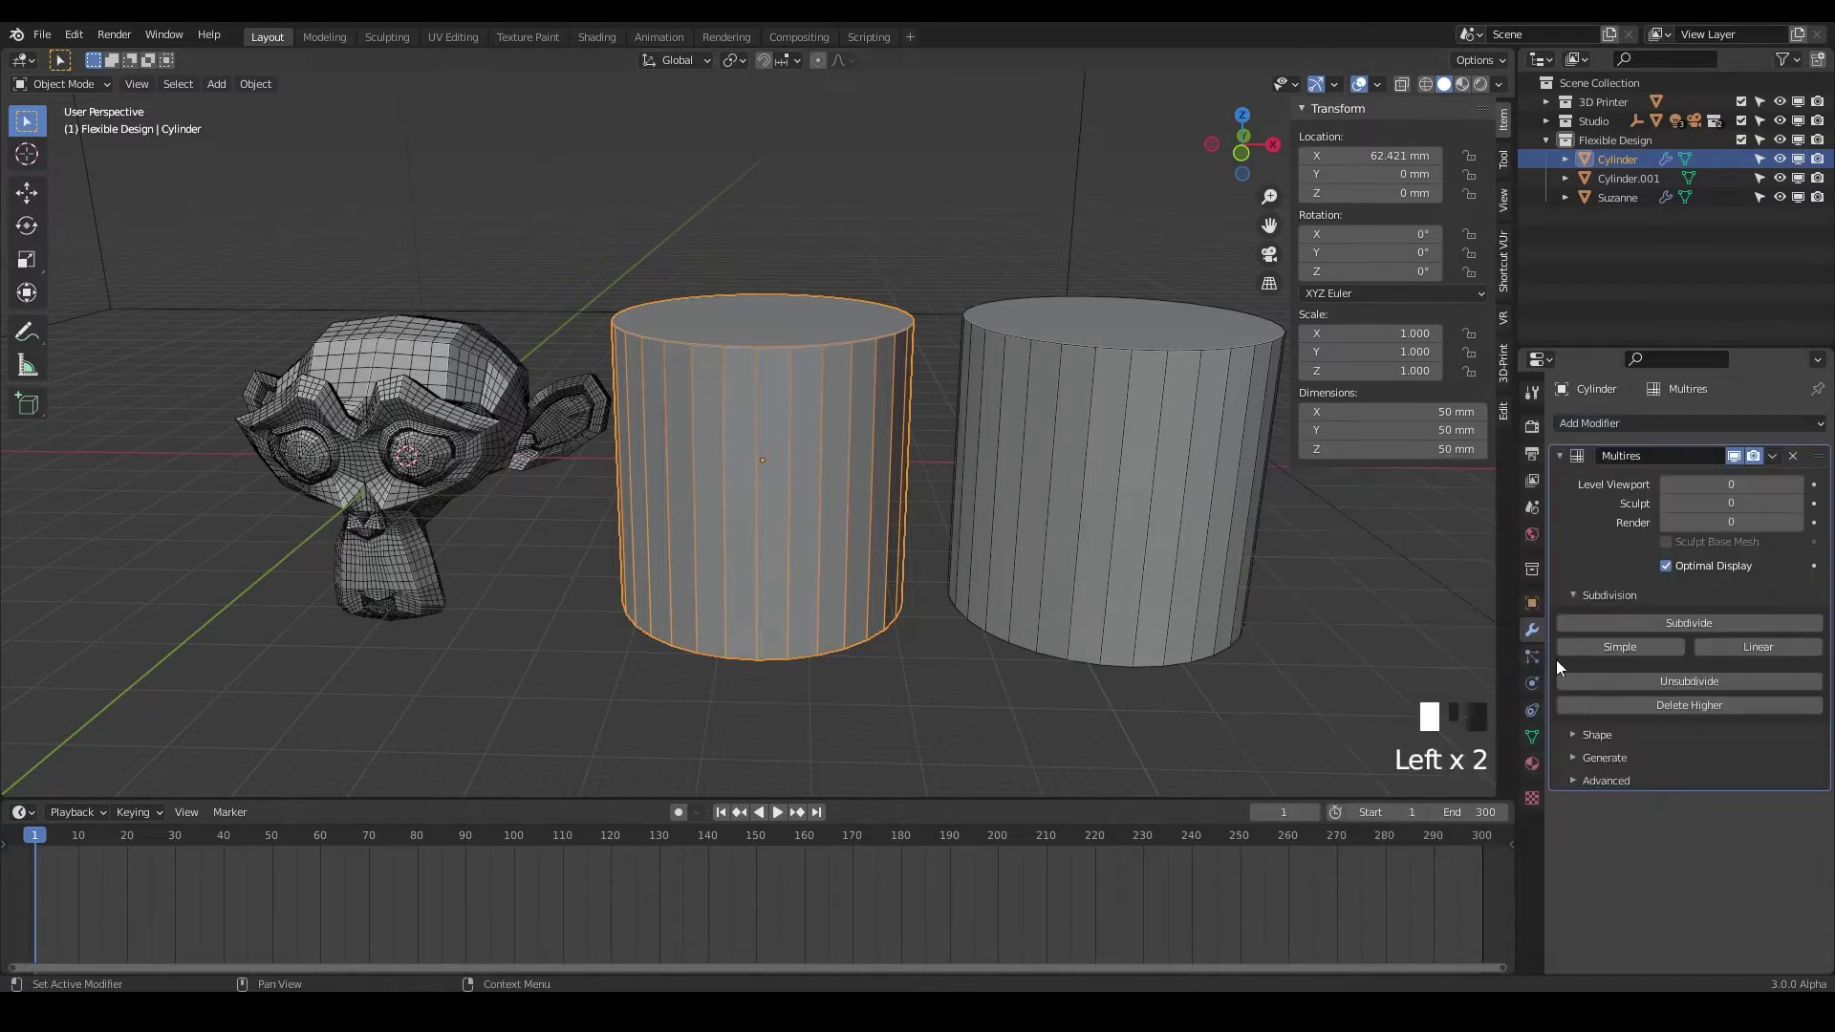
pyautogui.click(1613, 650)
pyautogui.click(1614, 650)
pyautogui.click(1617, 650)
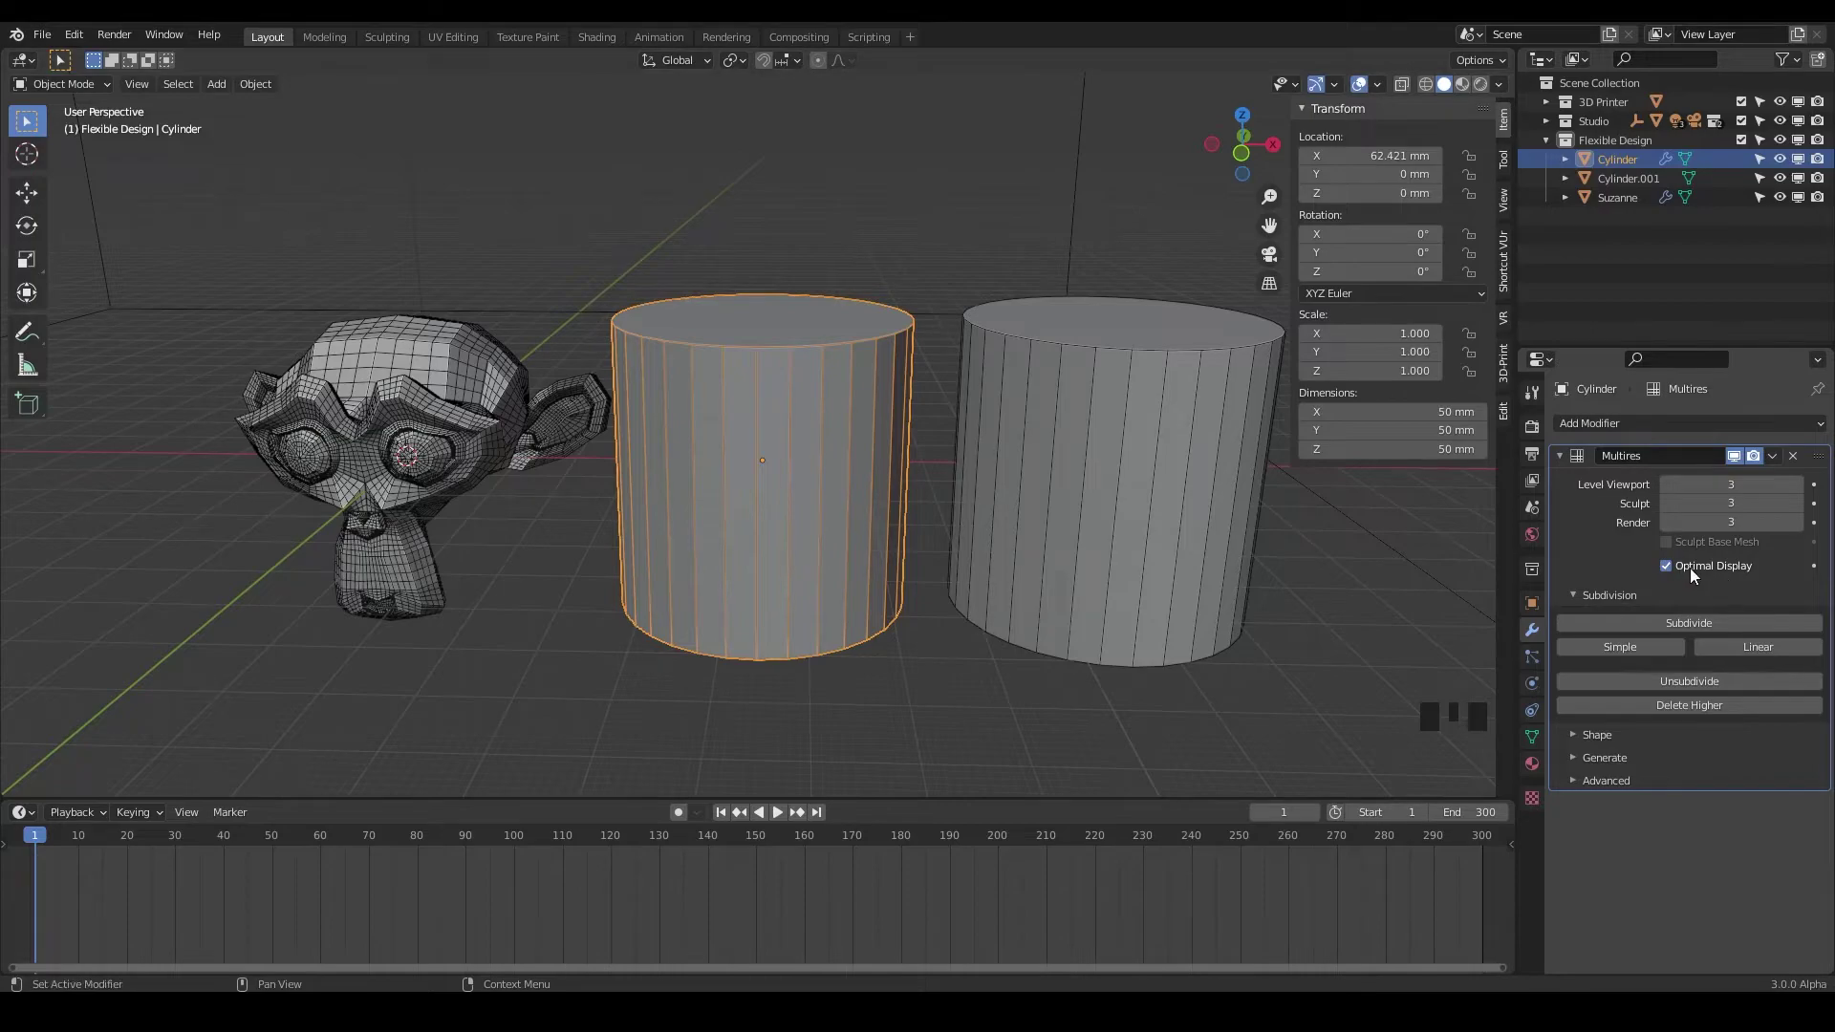
# Turn off Optimal Display for the original cylinder's Multires modifier and inspect its full wireframe.
pyautogui.click(1665, 565)
pyautogui.scroll(5, 856, 440)
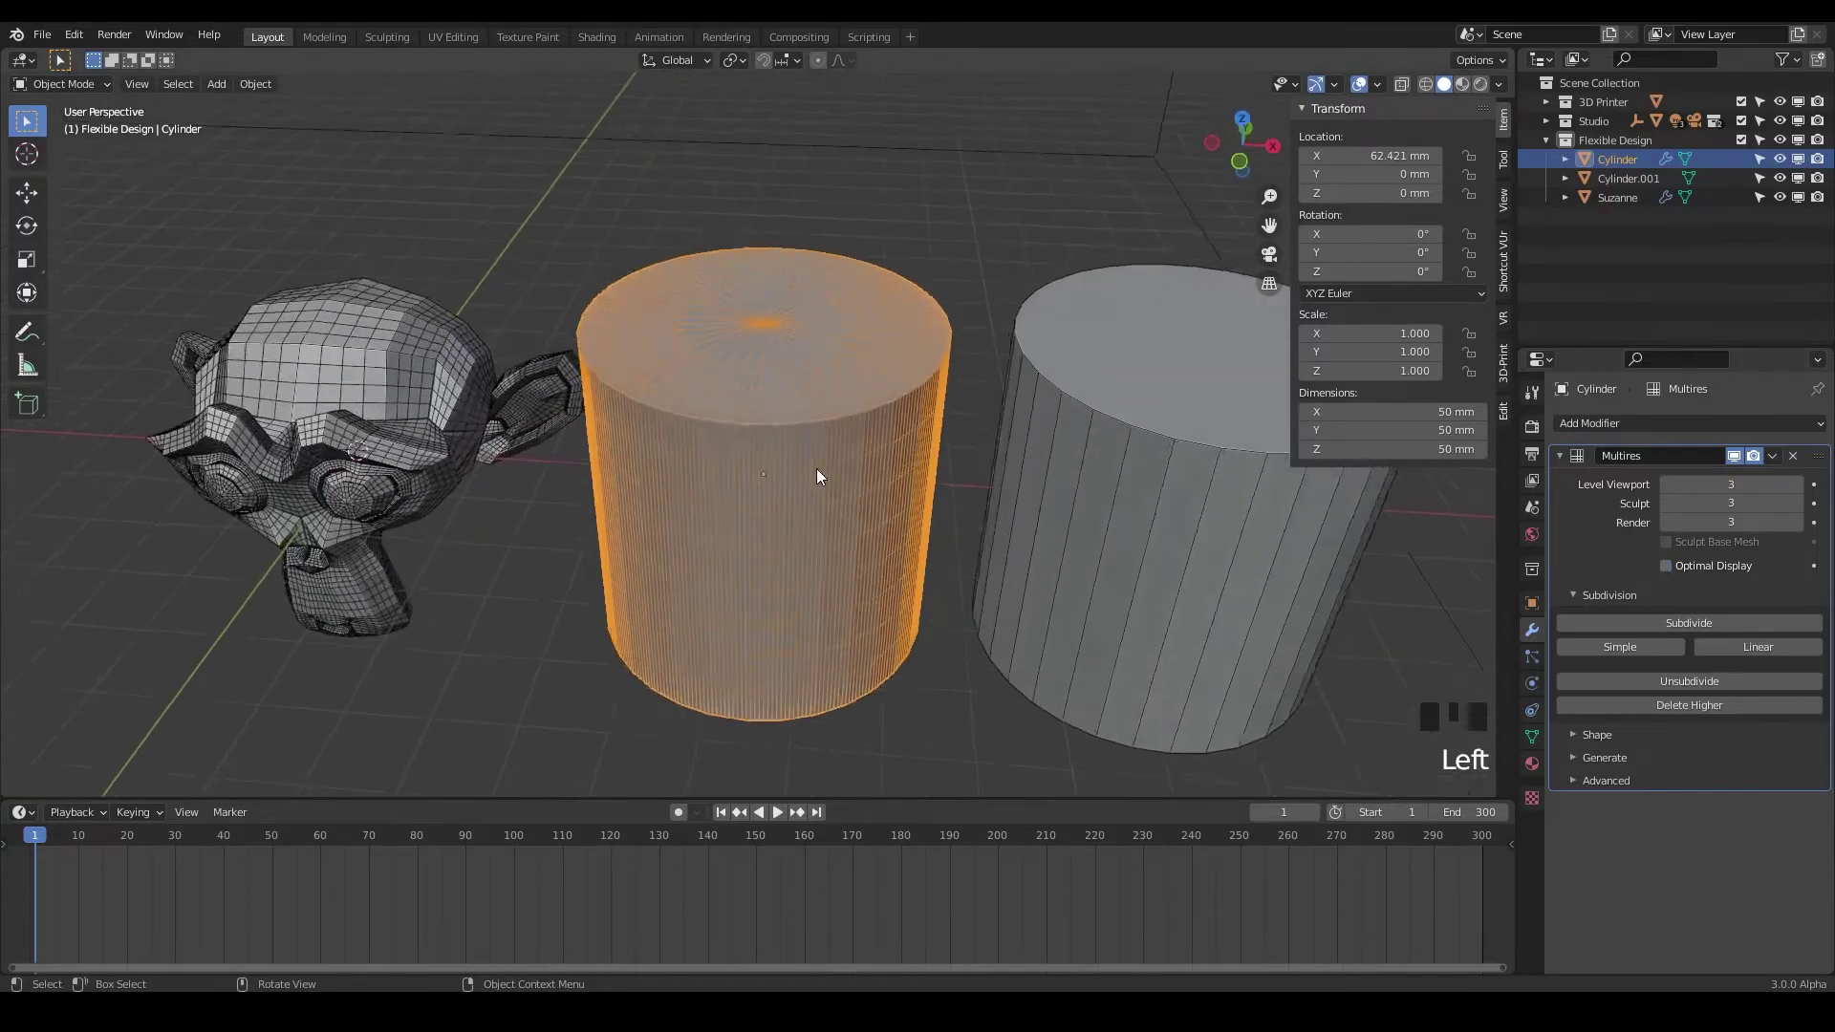
pyautogui.moveTo(776, 342); pyautogui.dragTo(1008, 386, button='middle')
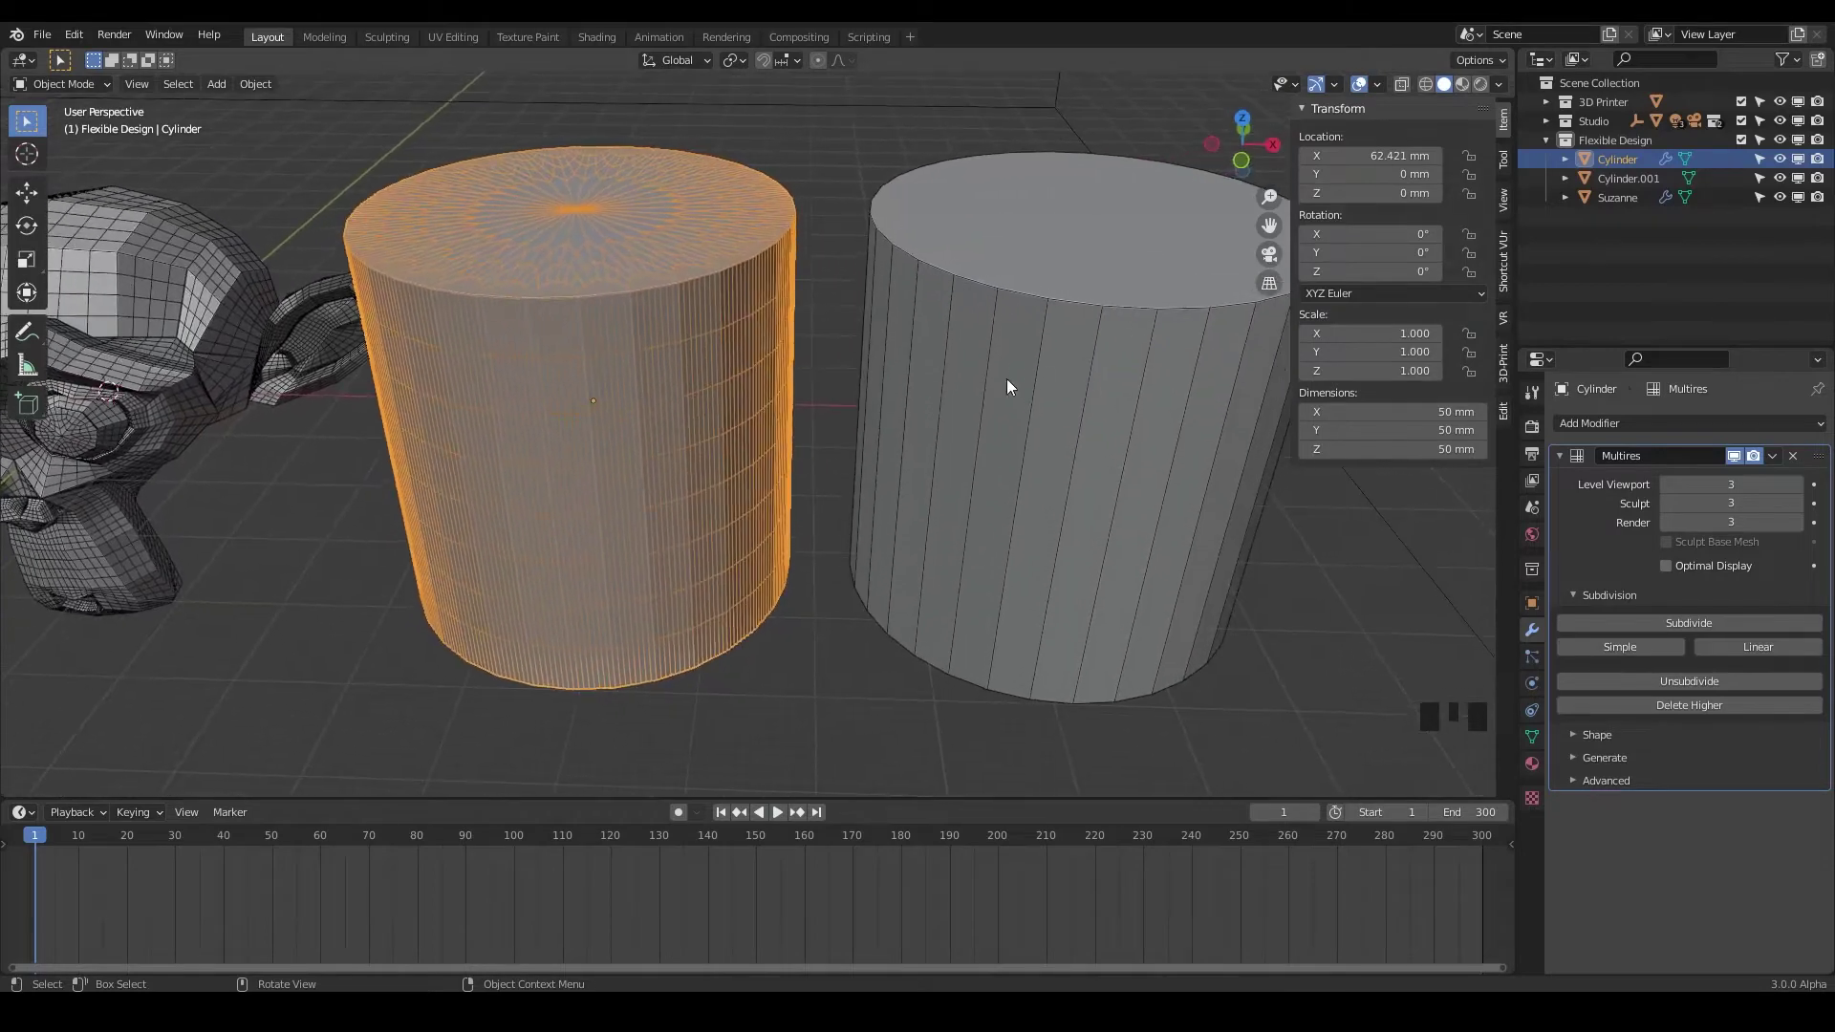
# Add a Multiresolution modifier to the duplicated cylinder and apply three Linear subdivisions.
pyautogui.click(1108, 414)
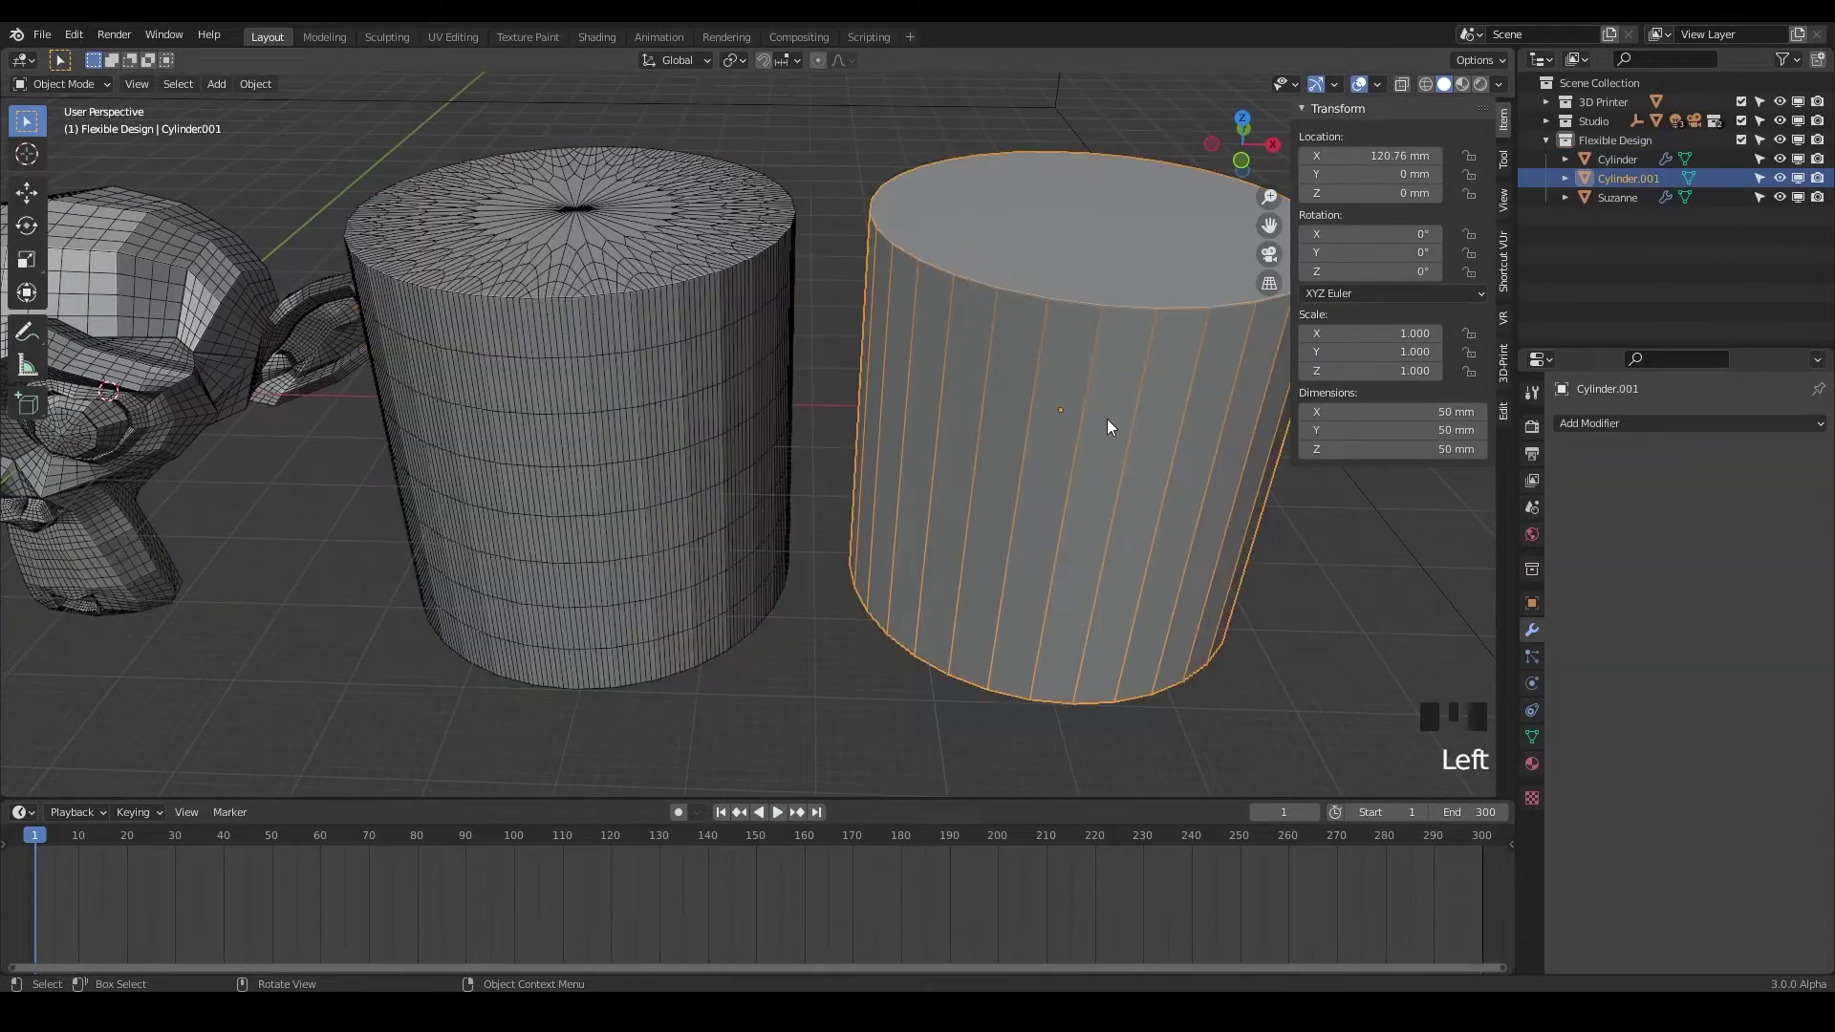
pyautogui.click(1626, 423)
pyautogui.click(1460, 665)
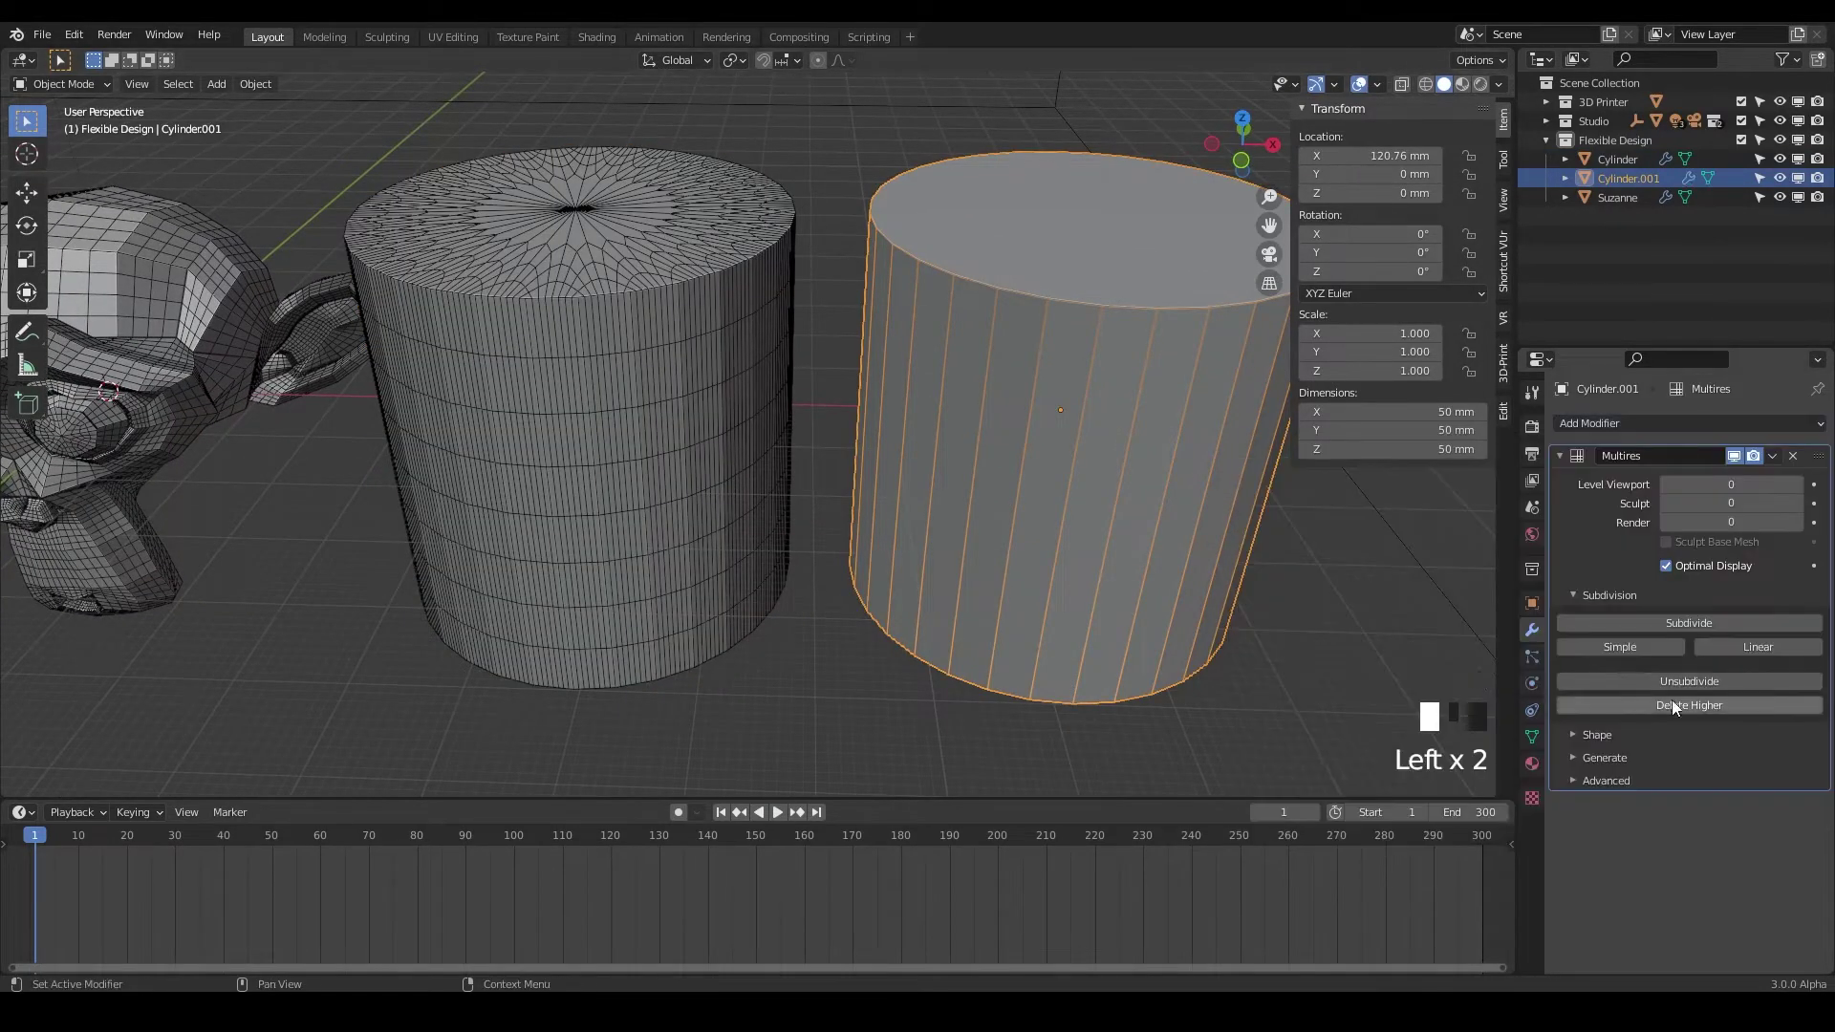
pyautogui.click(1737, 648)
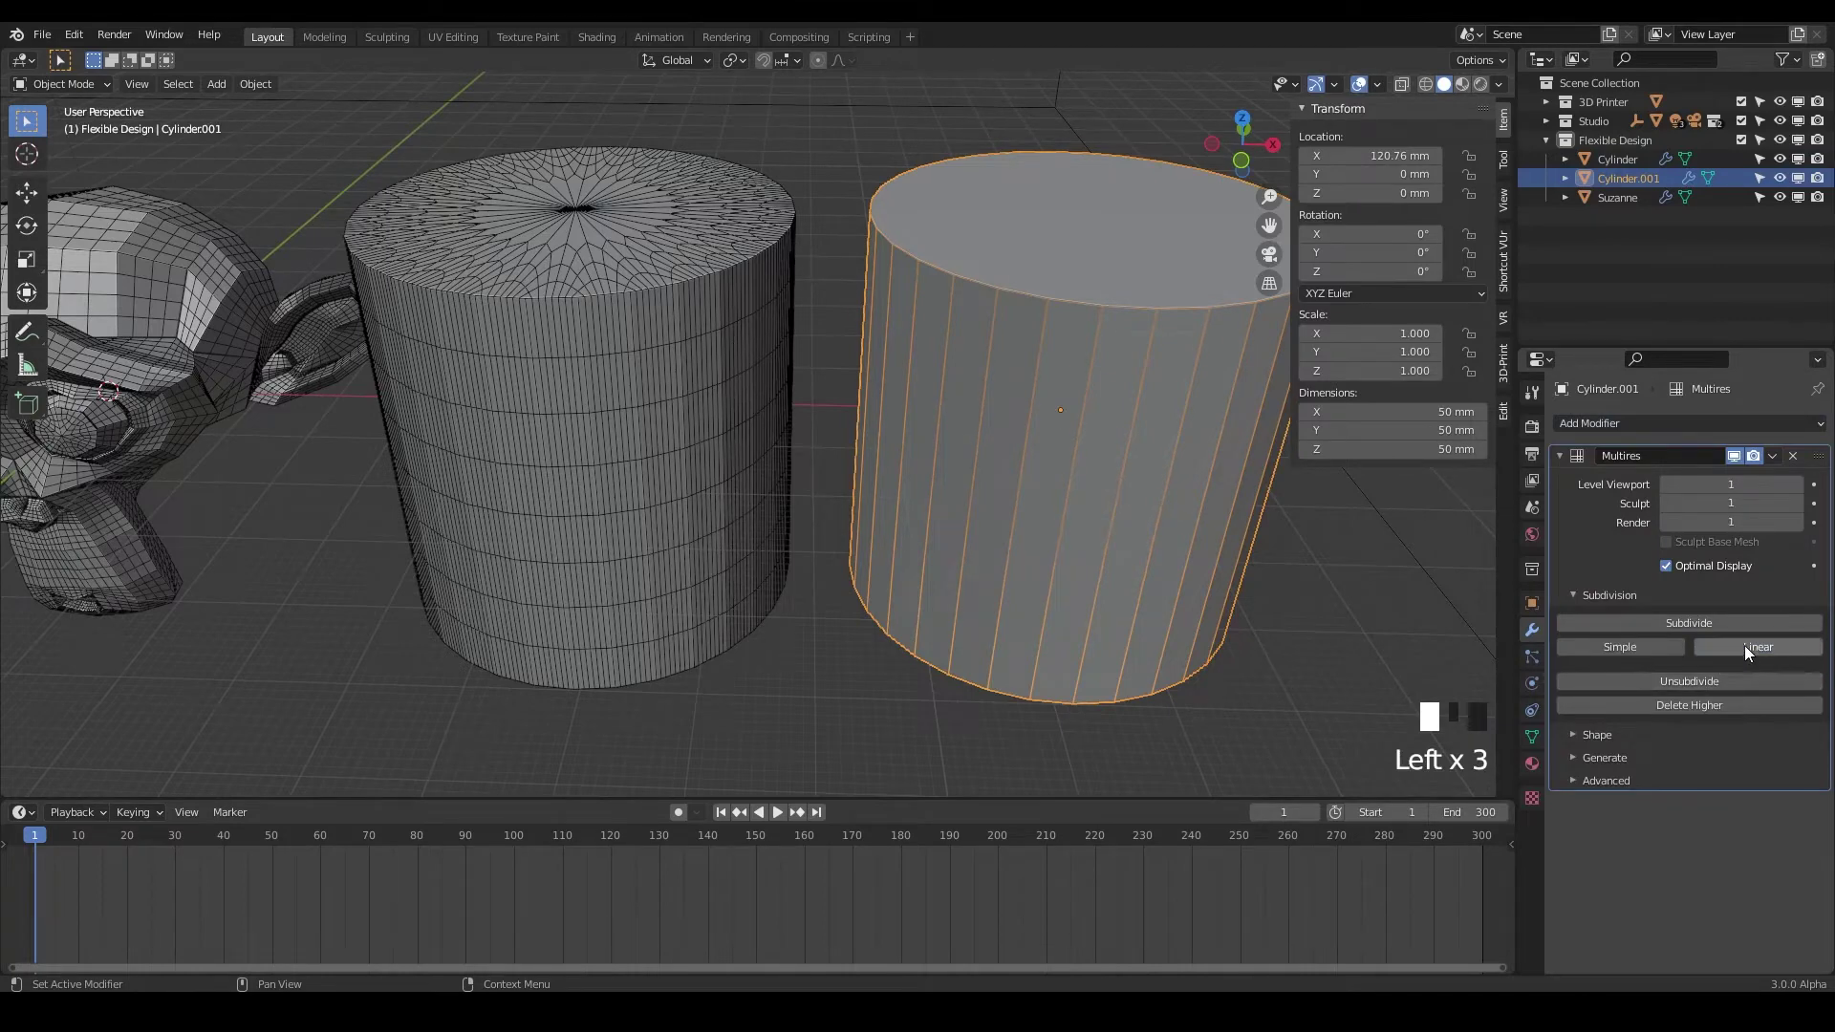
pyautogui.click(1744, 646)
pyautogui.click(1751, 645)
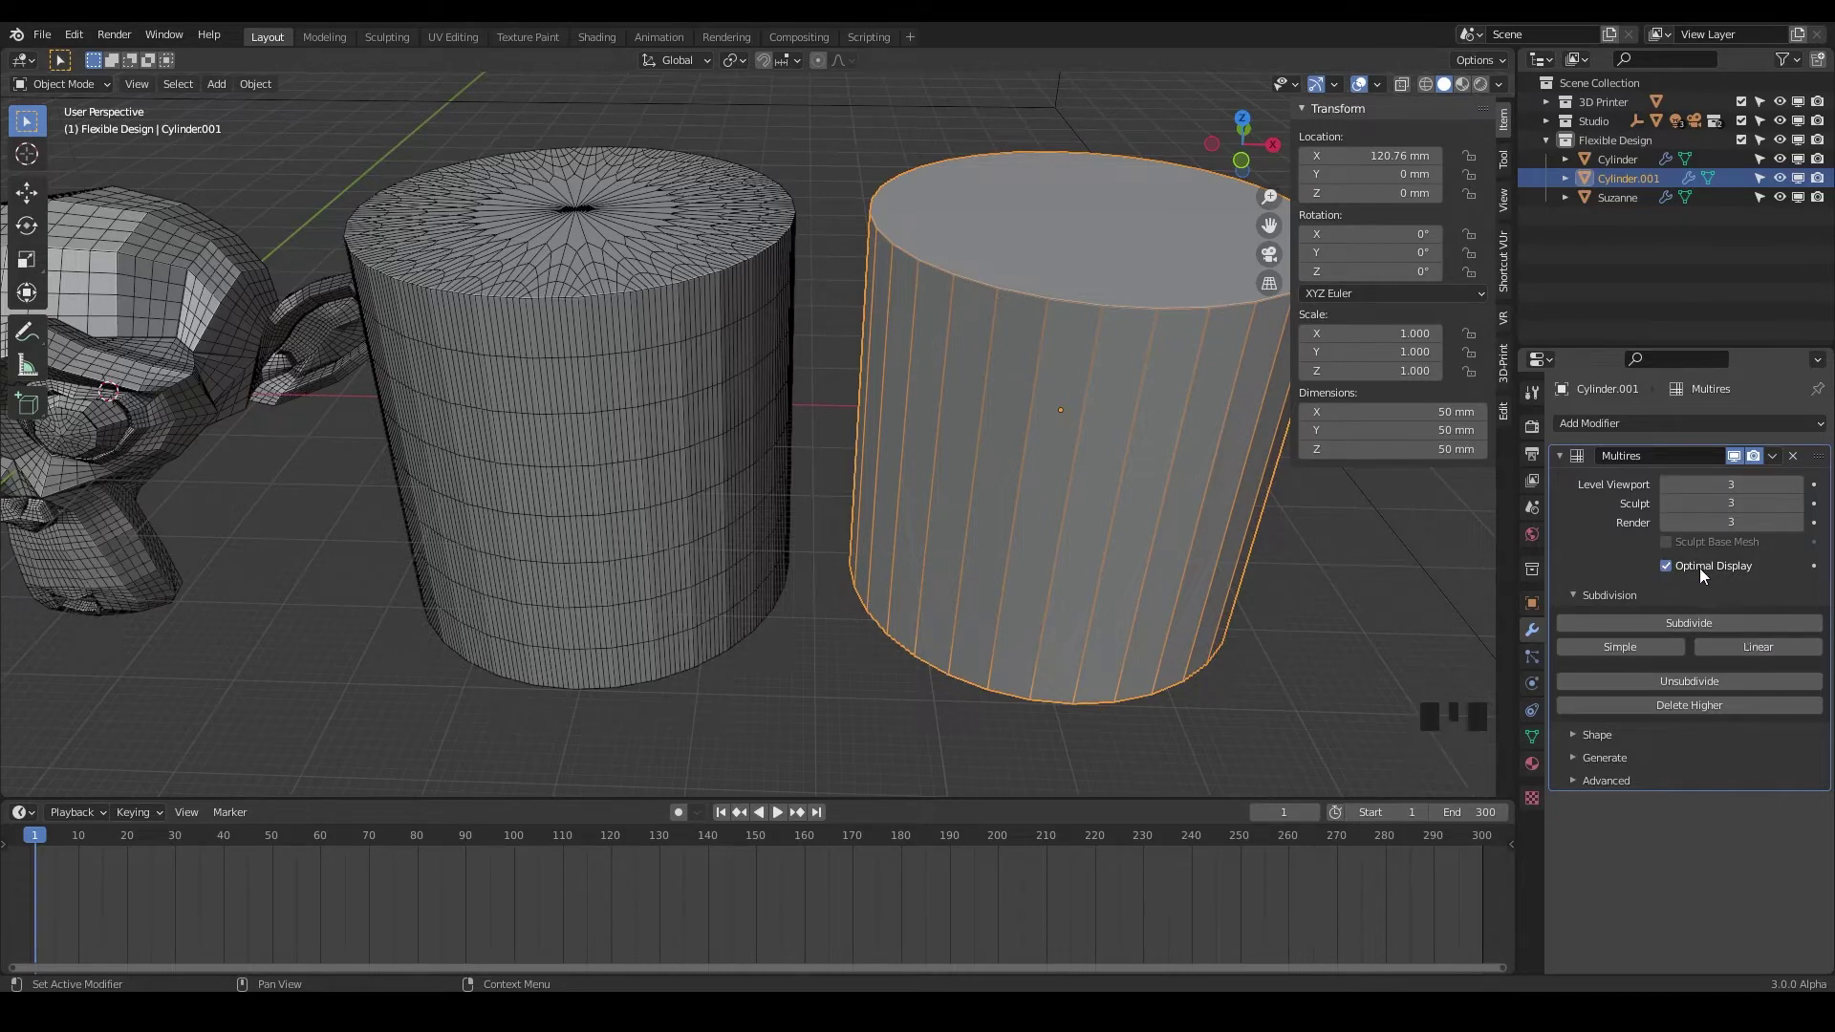
# Turn off Optimal Display for the duplicated cylinder and compare the wireframes of both cylinders up close.
pyautogui.click(1664, 564)
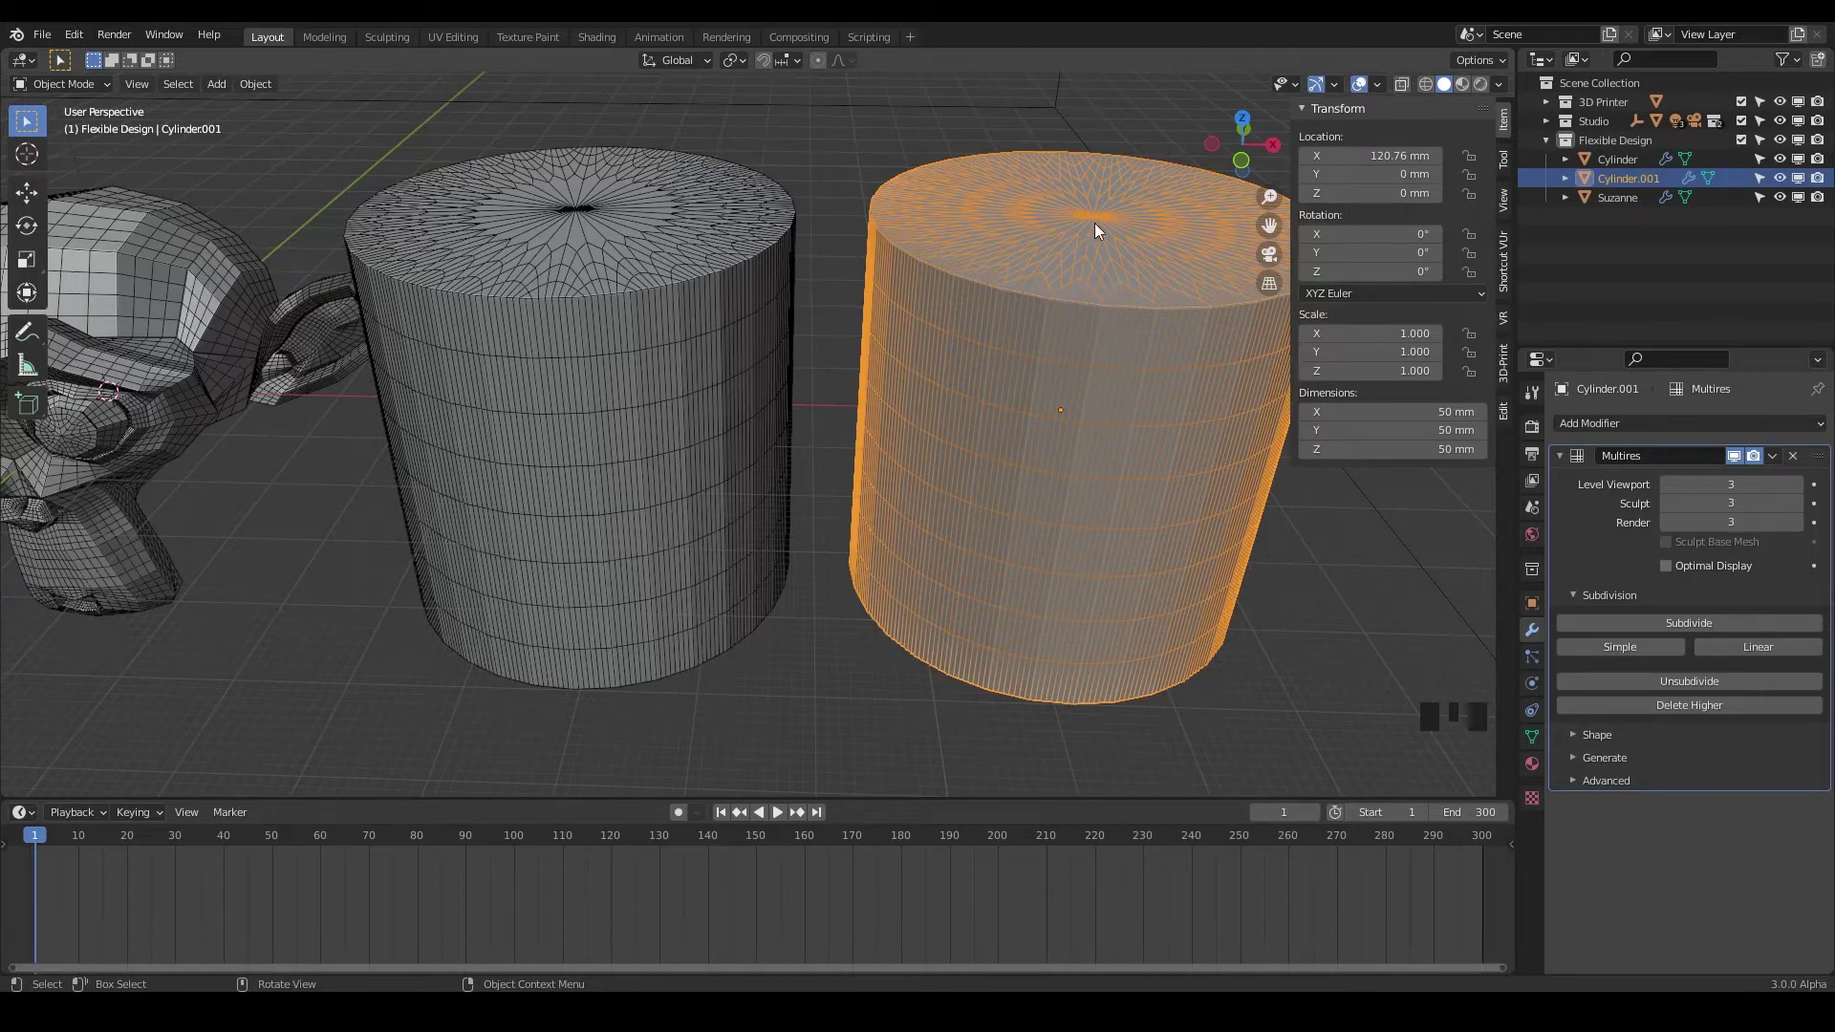
pyautogui.scroll(8, 1093, 221)
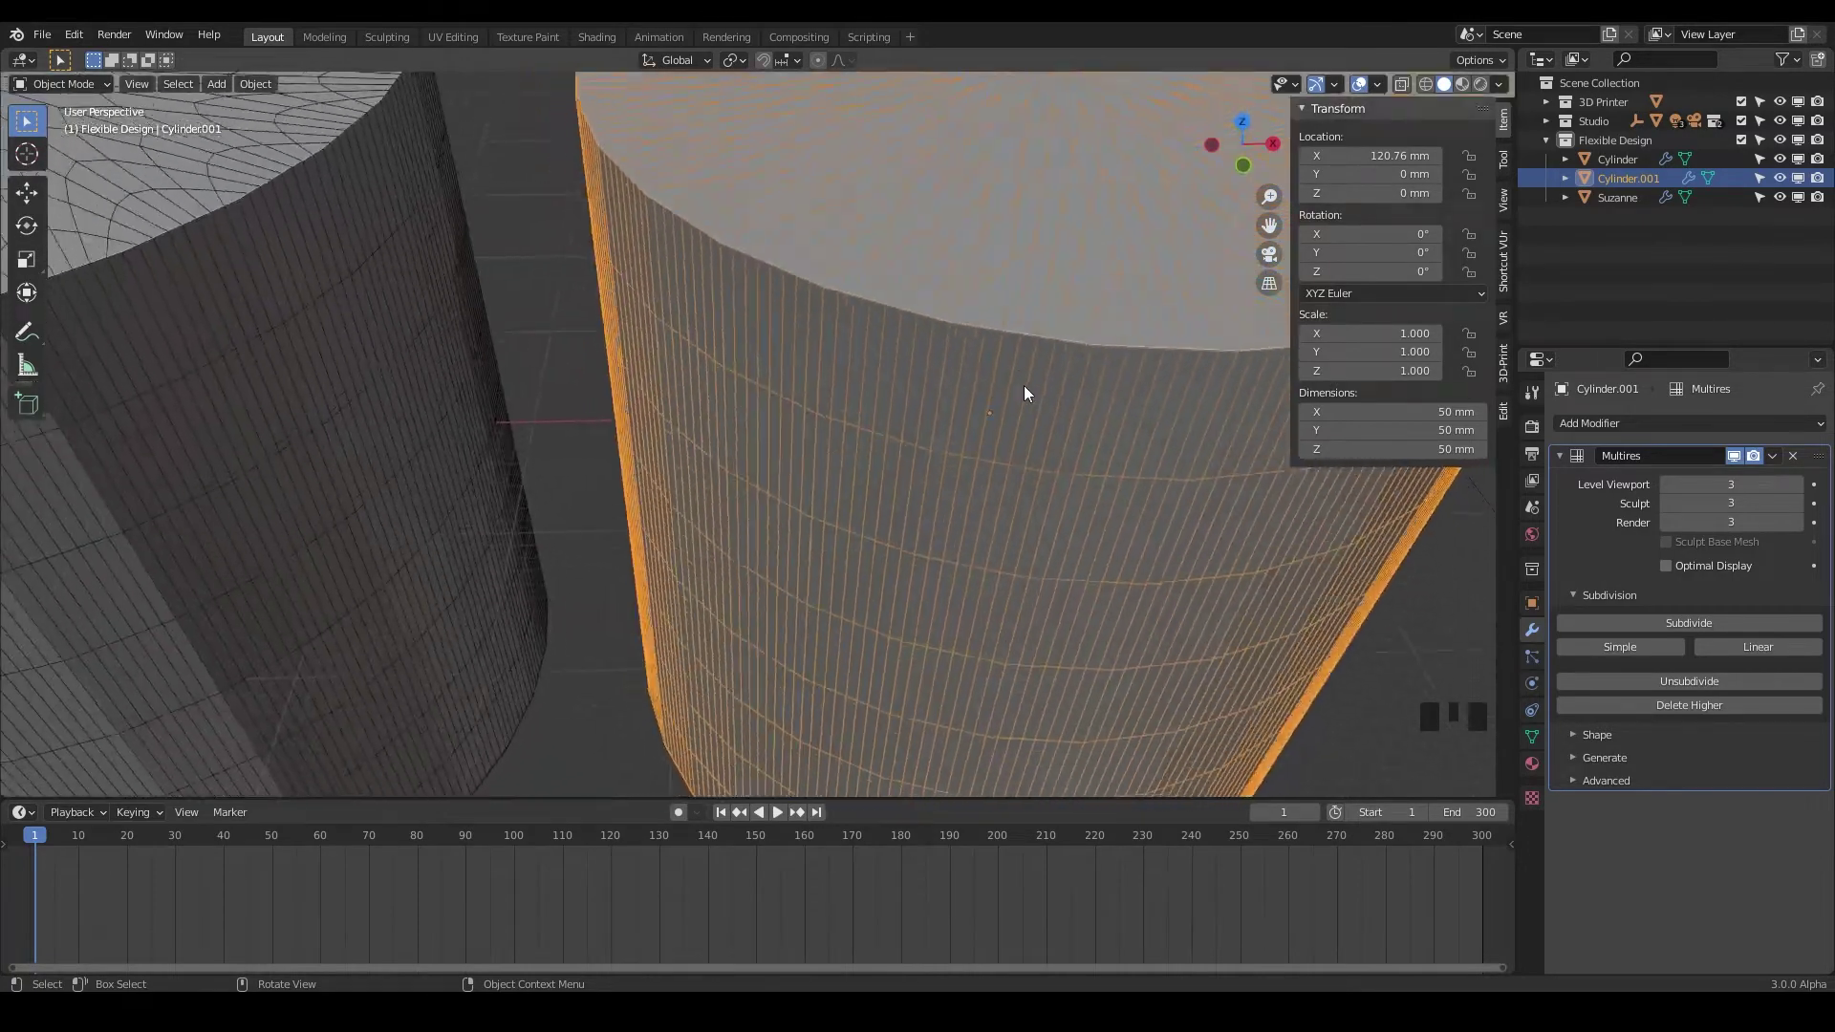
pyautogui.scroll(1, 1051, 256)
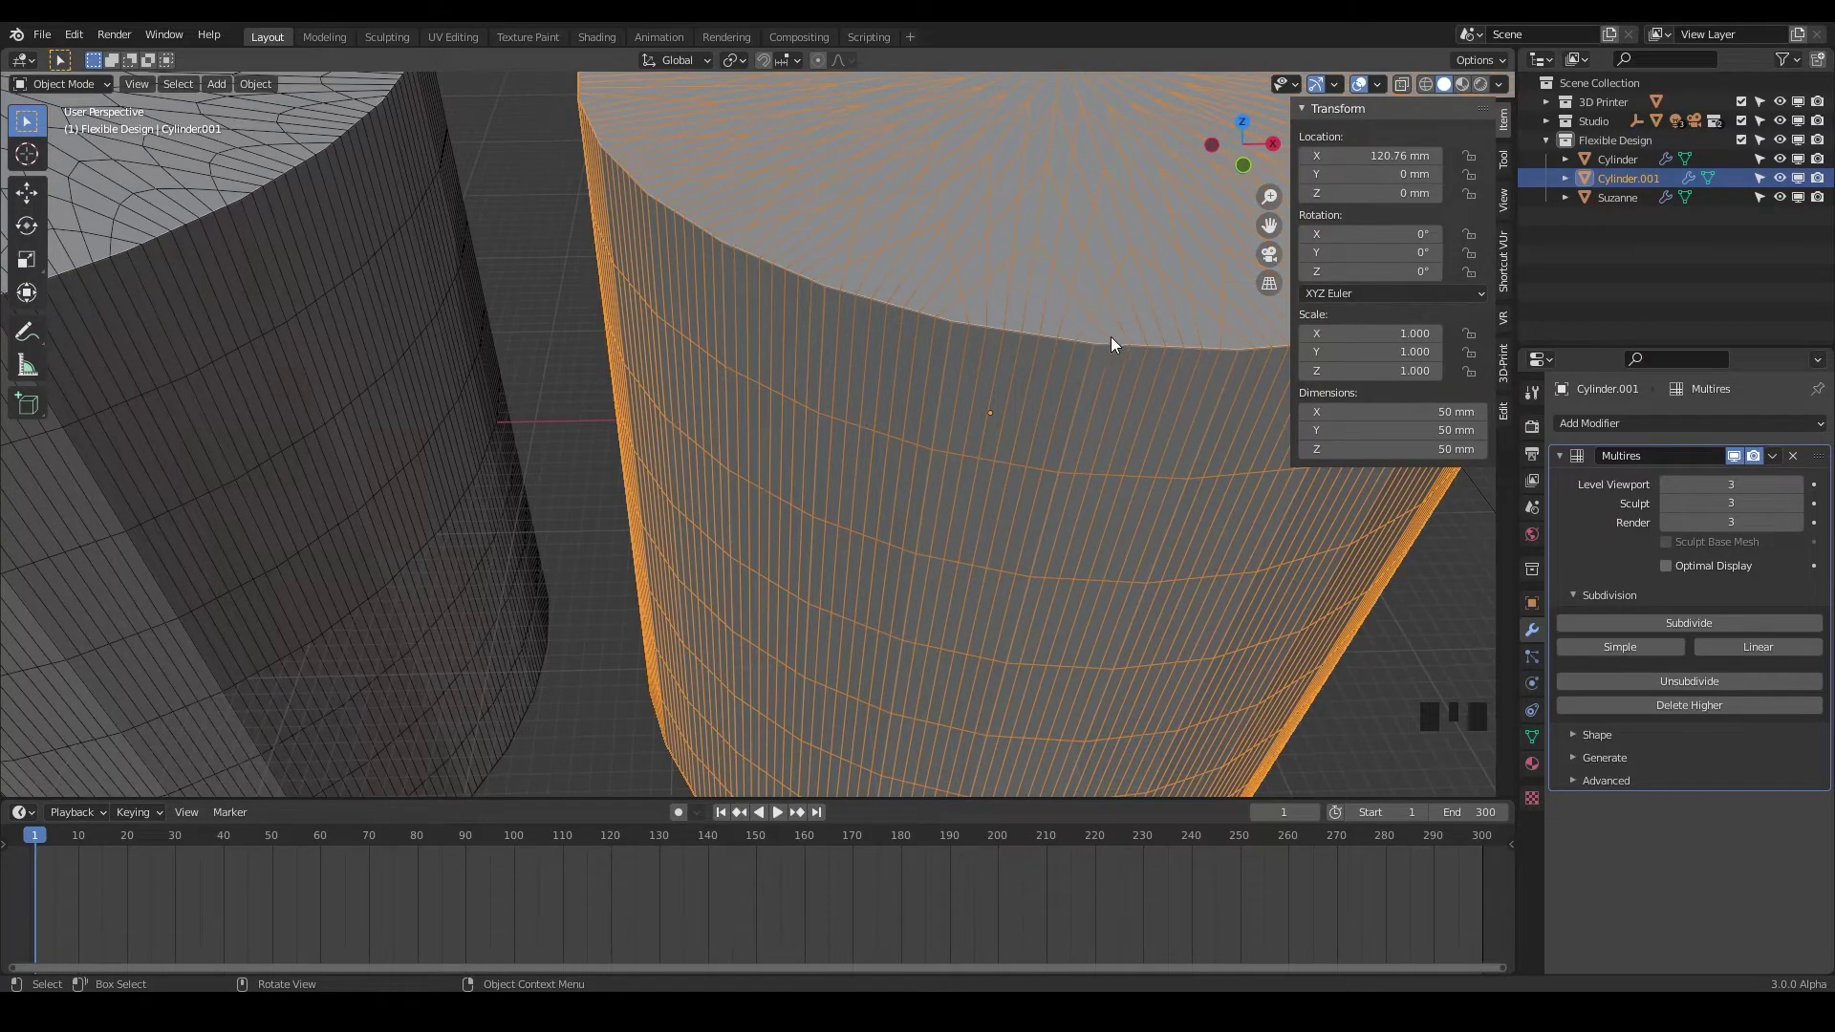
pyautogui.moveTo(1040, 263); pyautogui.dragTo(512, 353, button='middle')
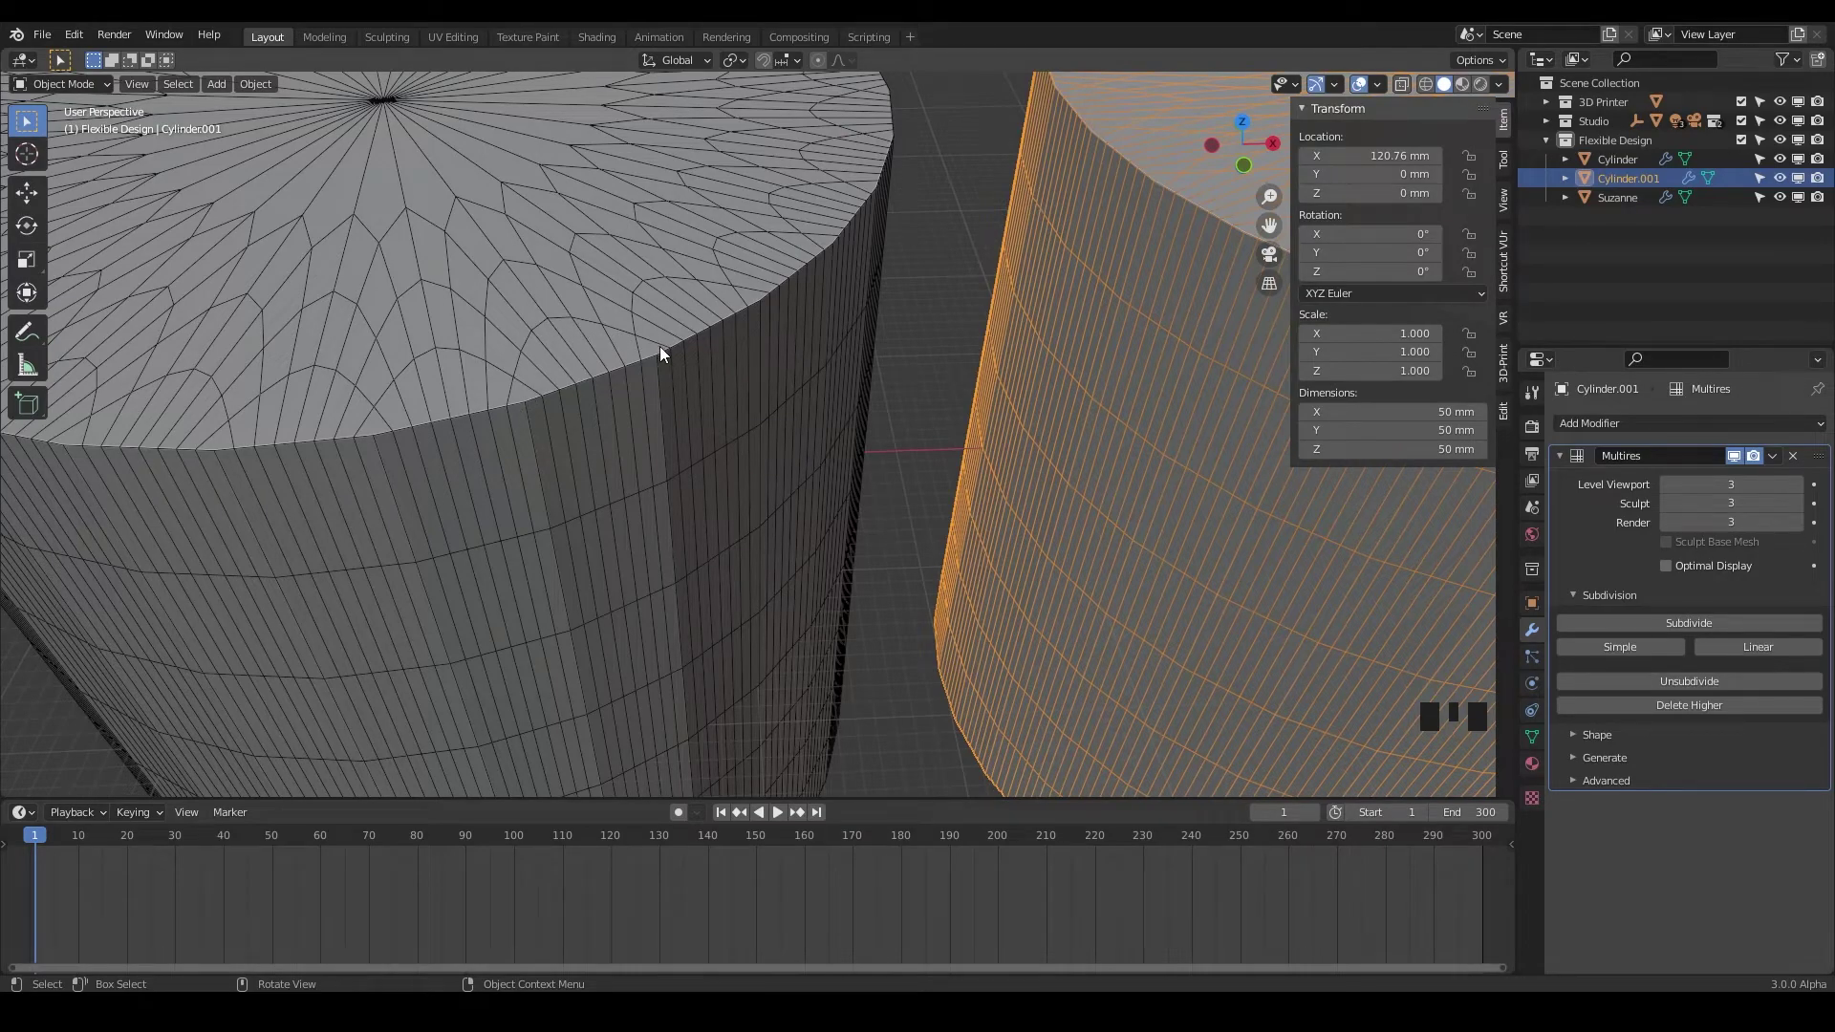
pyautogui.scroll(-8, 527, 388)
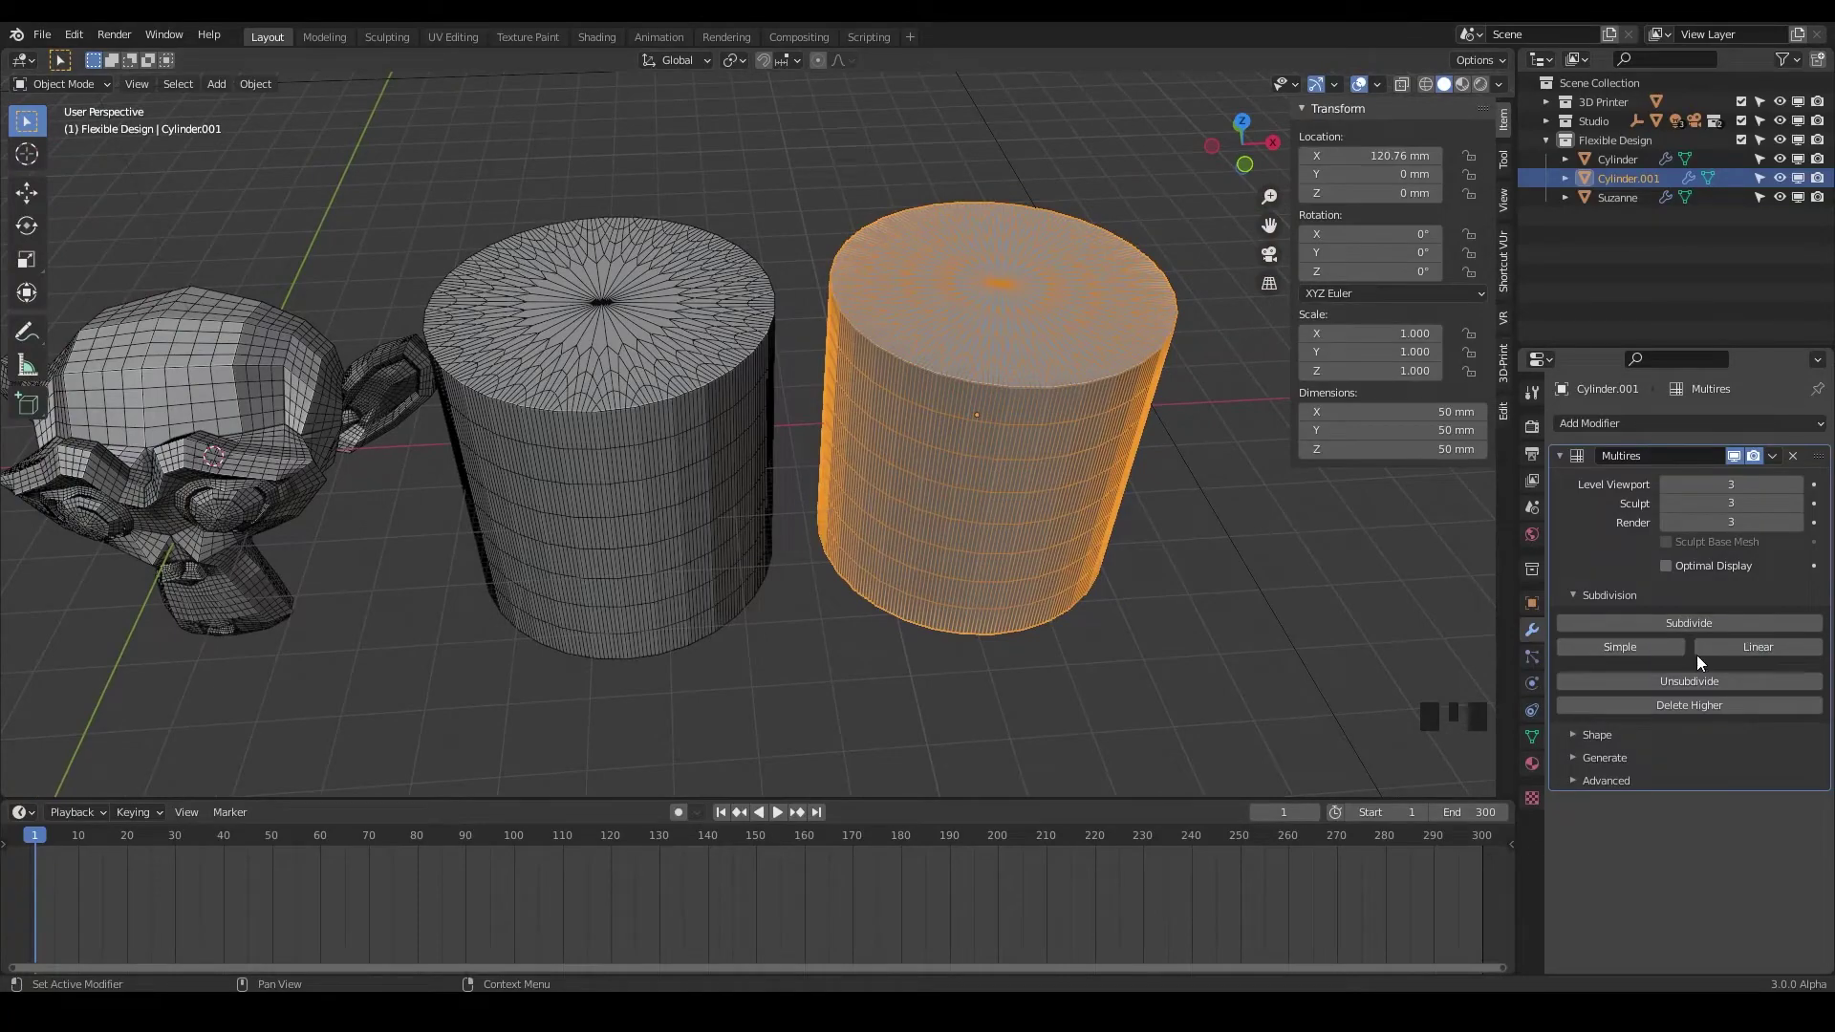
pyautogui.moveTo(860, 410); pyautogui.dragTo(696, 301, button='middle')
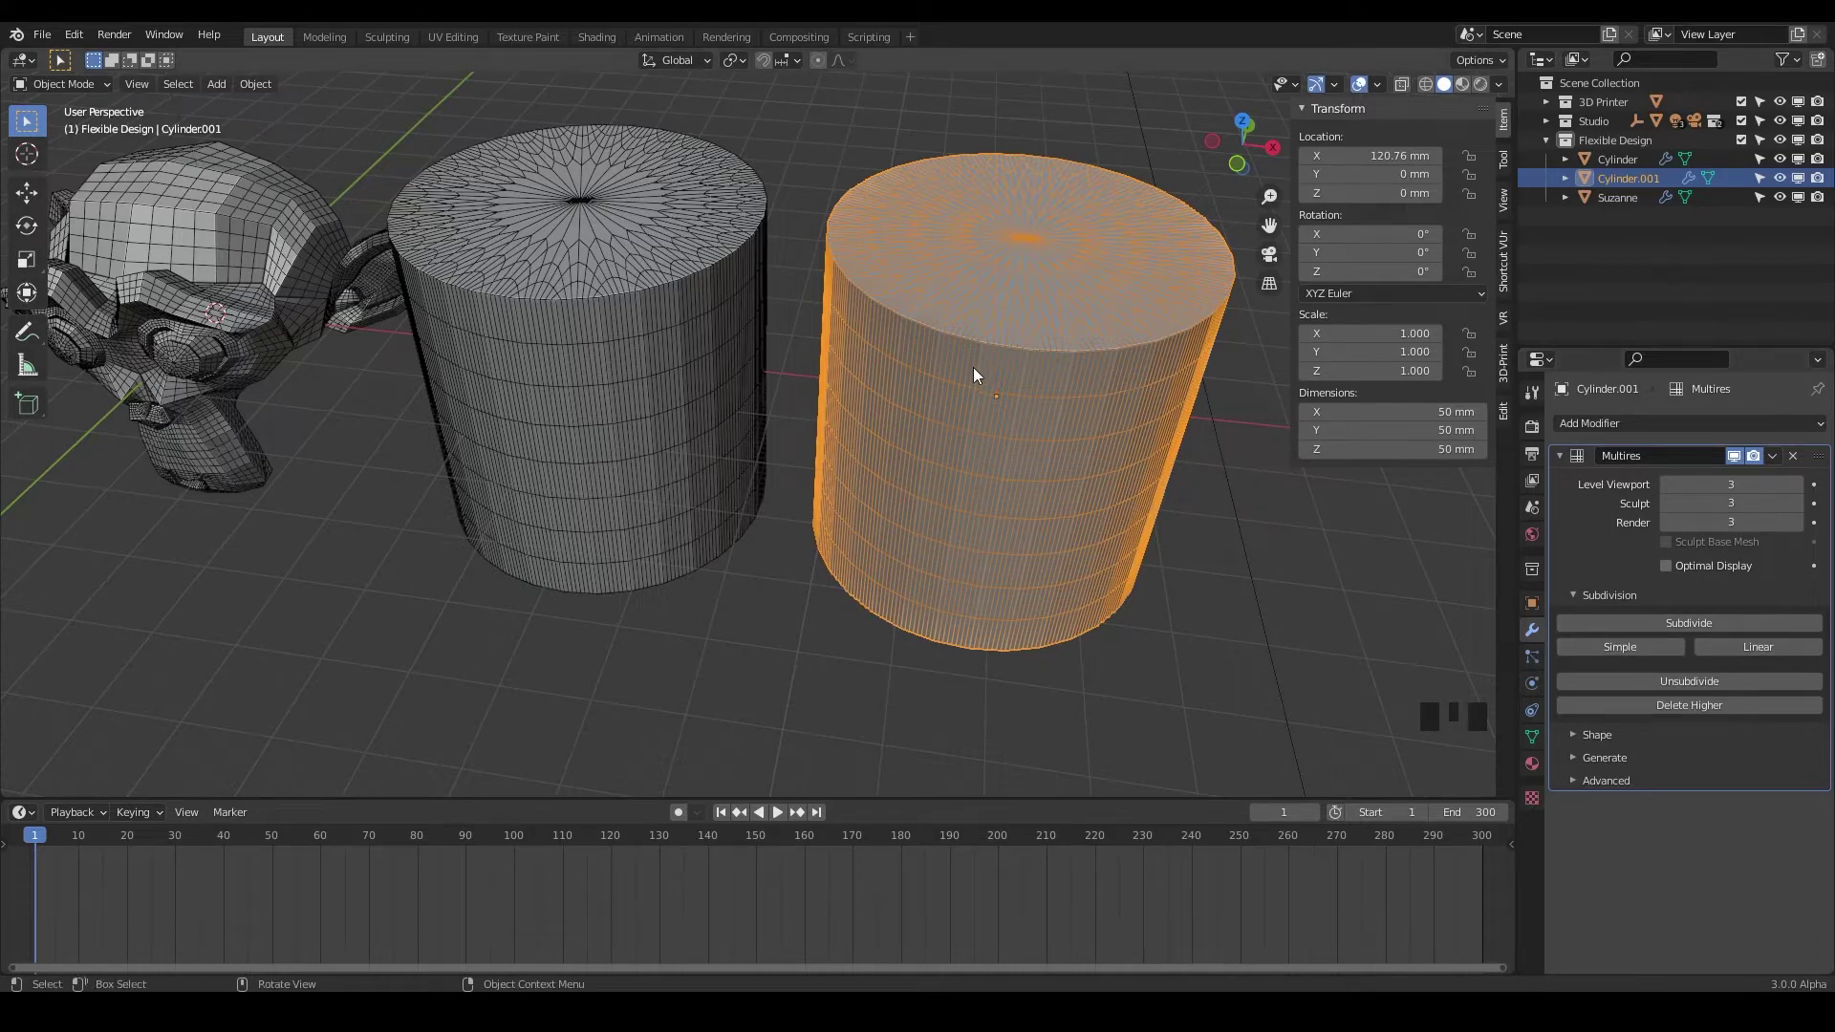
# Delete both cylinders and select the monkey head.
pyautogui.press('x')
pyautogui.click(975, 445)
pyautogui.click(592, 354)
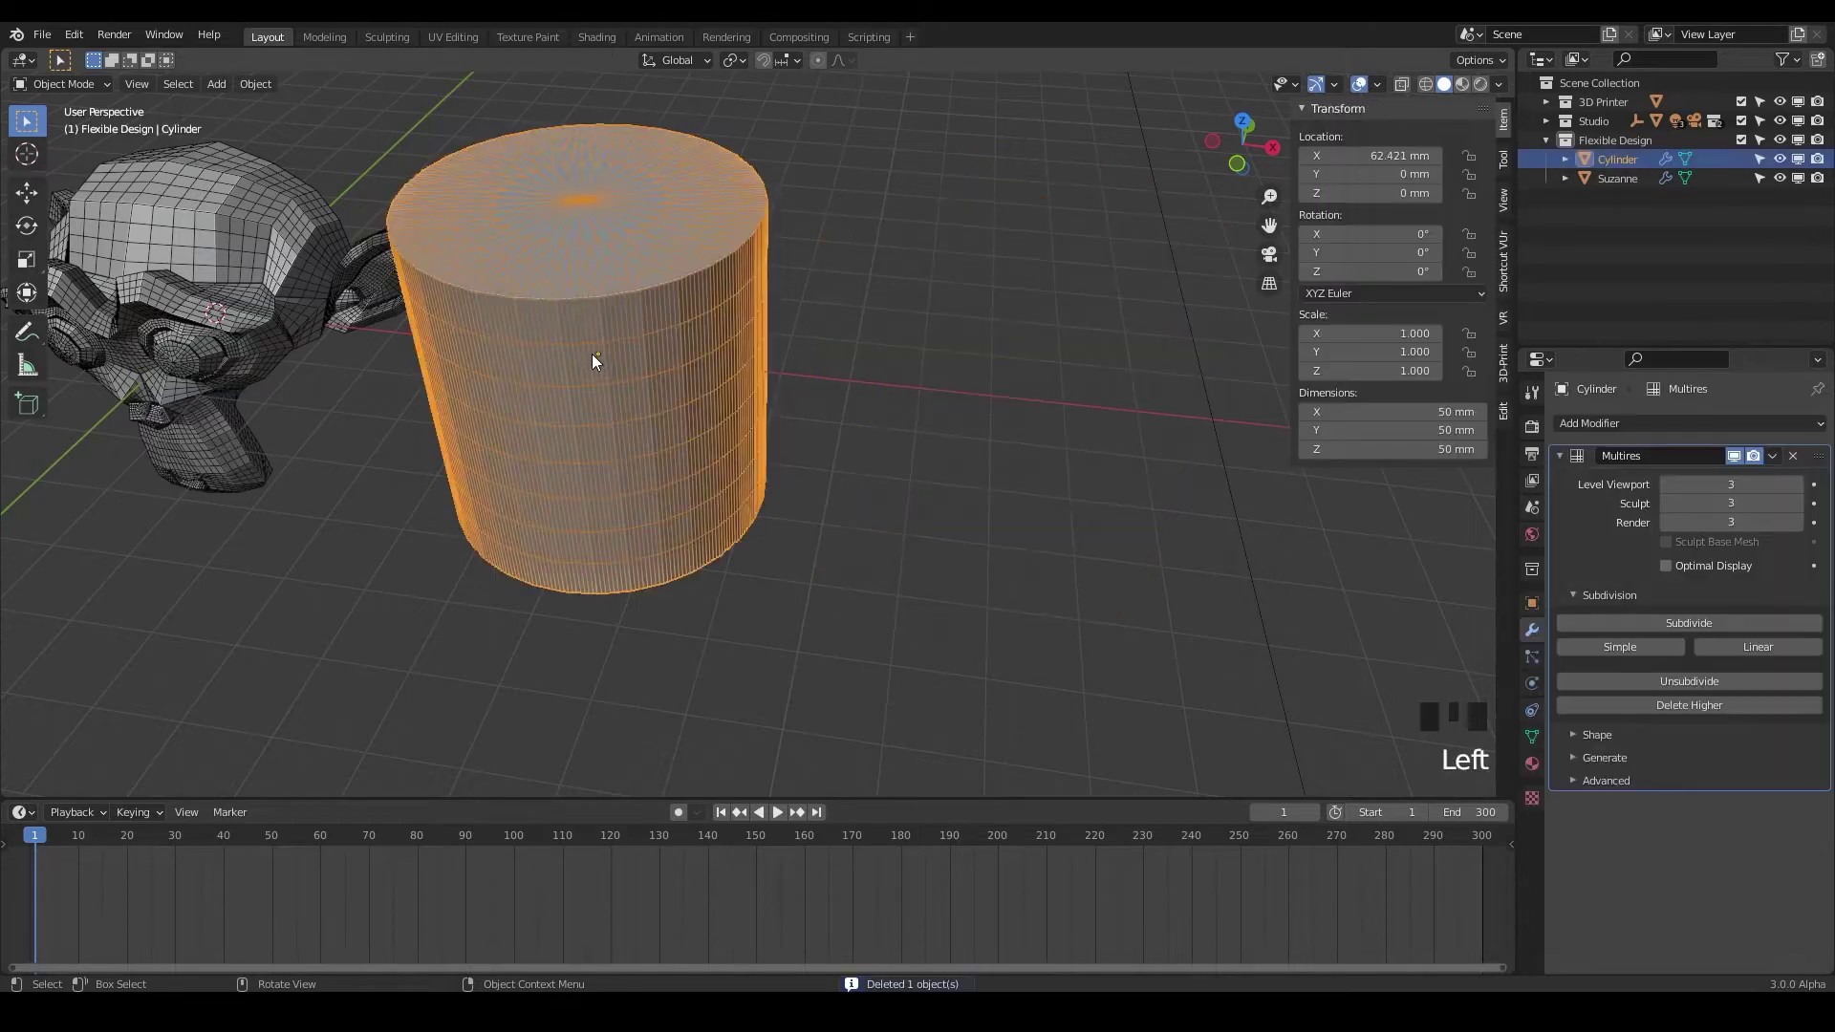
pyautogui.press('x')
pyautogui.click(590, 367)
pyautogui.click(246, 282)
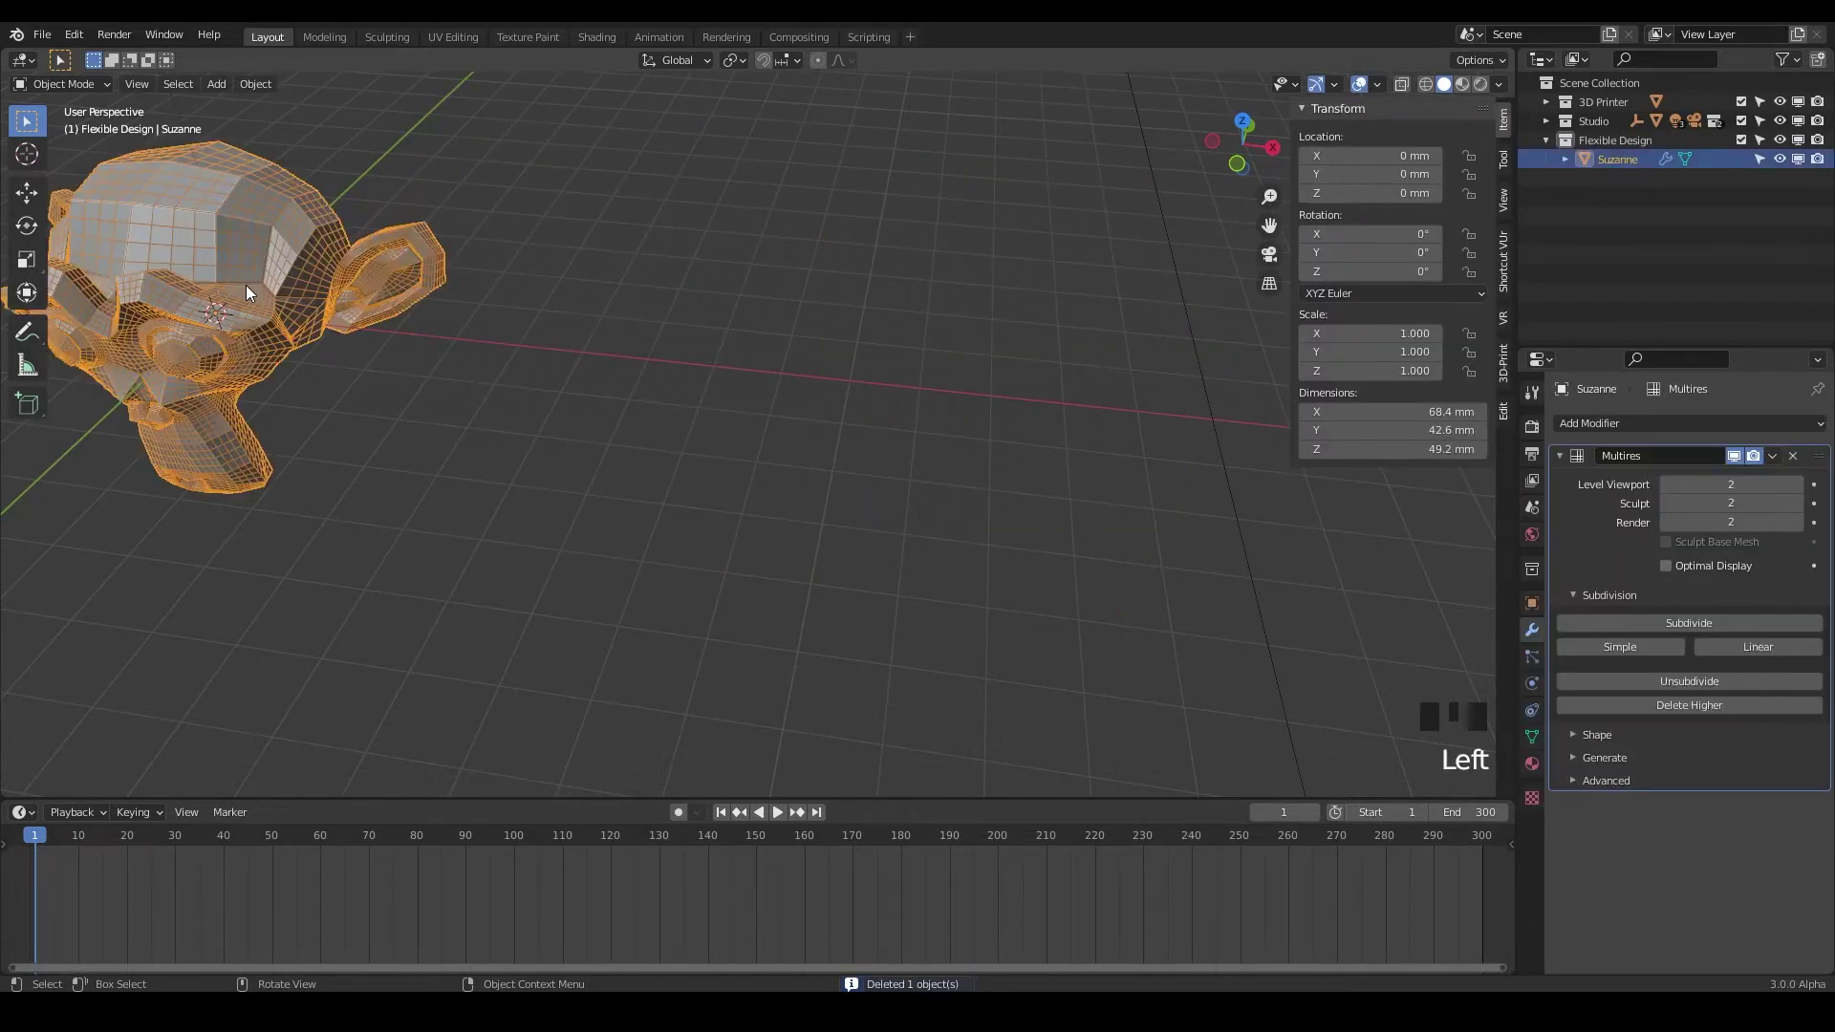
# Apply one more Simple subdivision to the monkey head and inspect the denser mesh from the front.
pyautogui.moveTo(245, 284); pyautogui.dragTo(323, 284, button='middle')
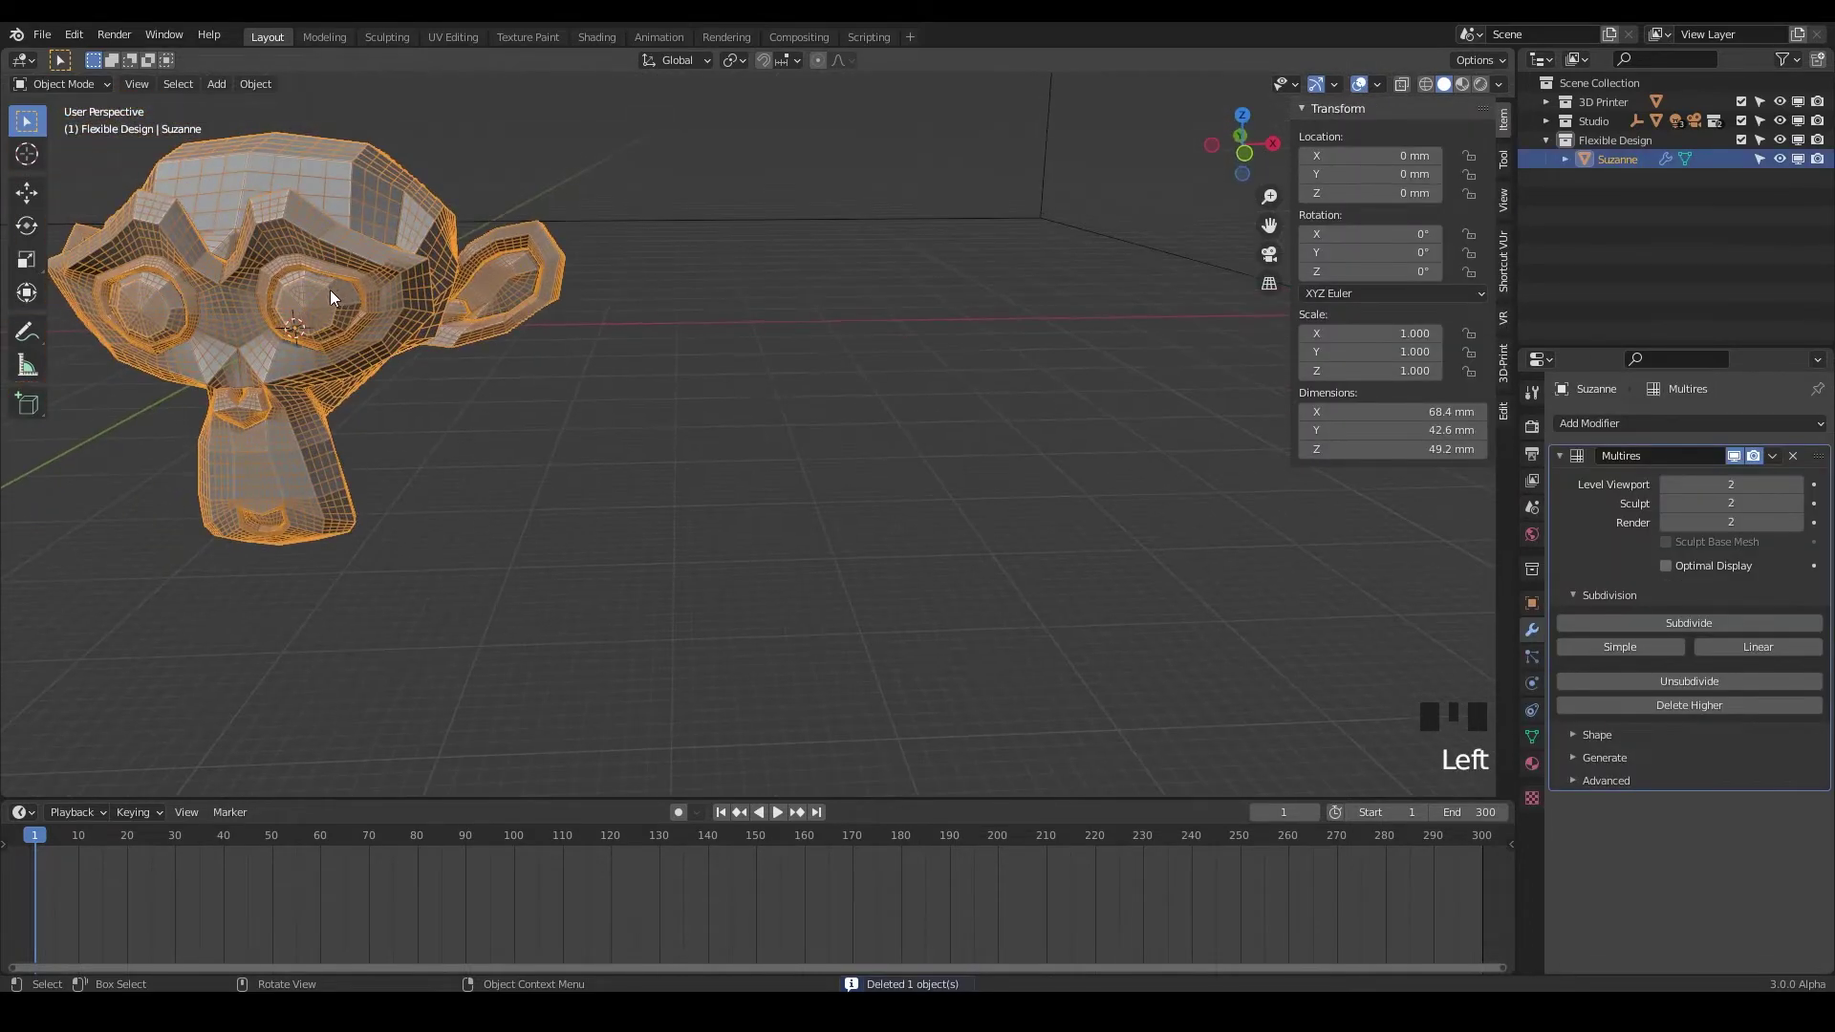
pyautogui.press('KP_Decimal')
pyautogui.moveTo(846, 443); pyautogui.dragTo(1166, 563, button='middle')
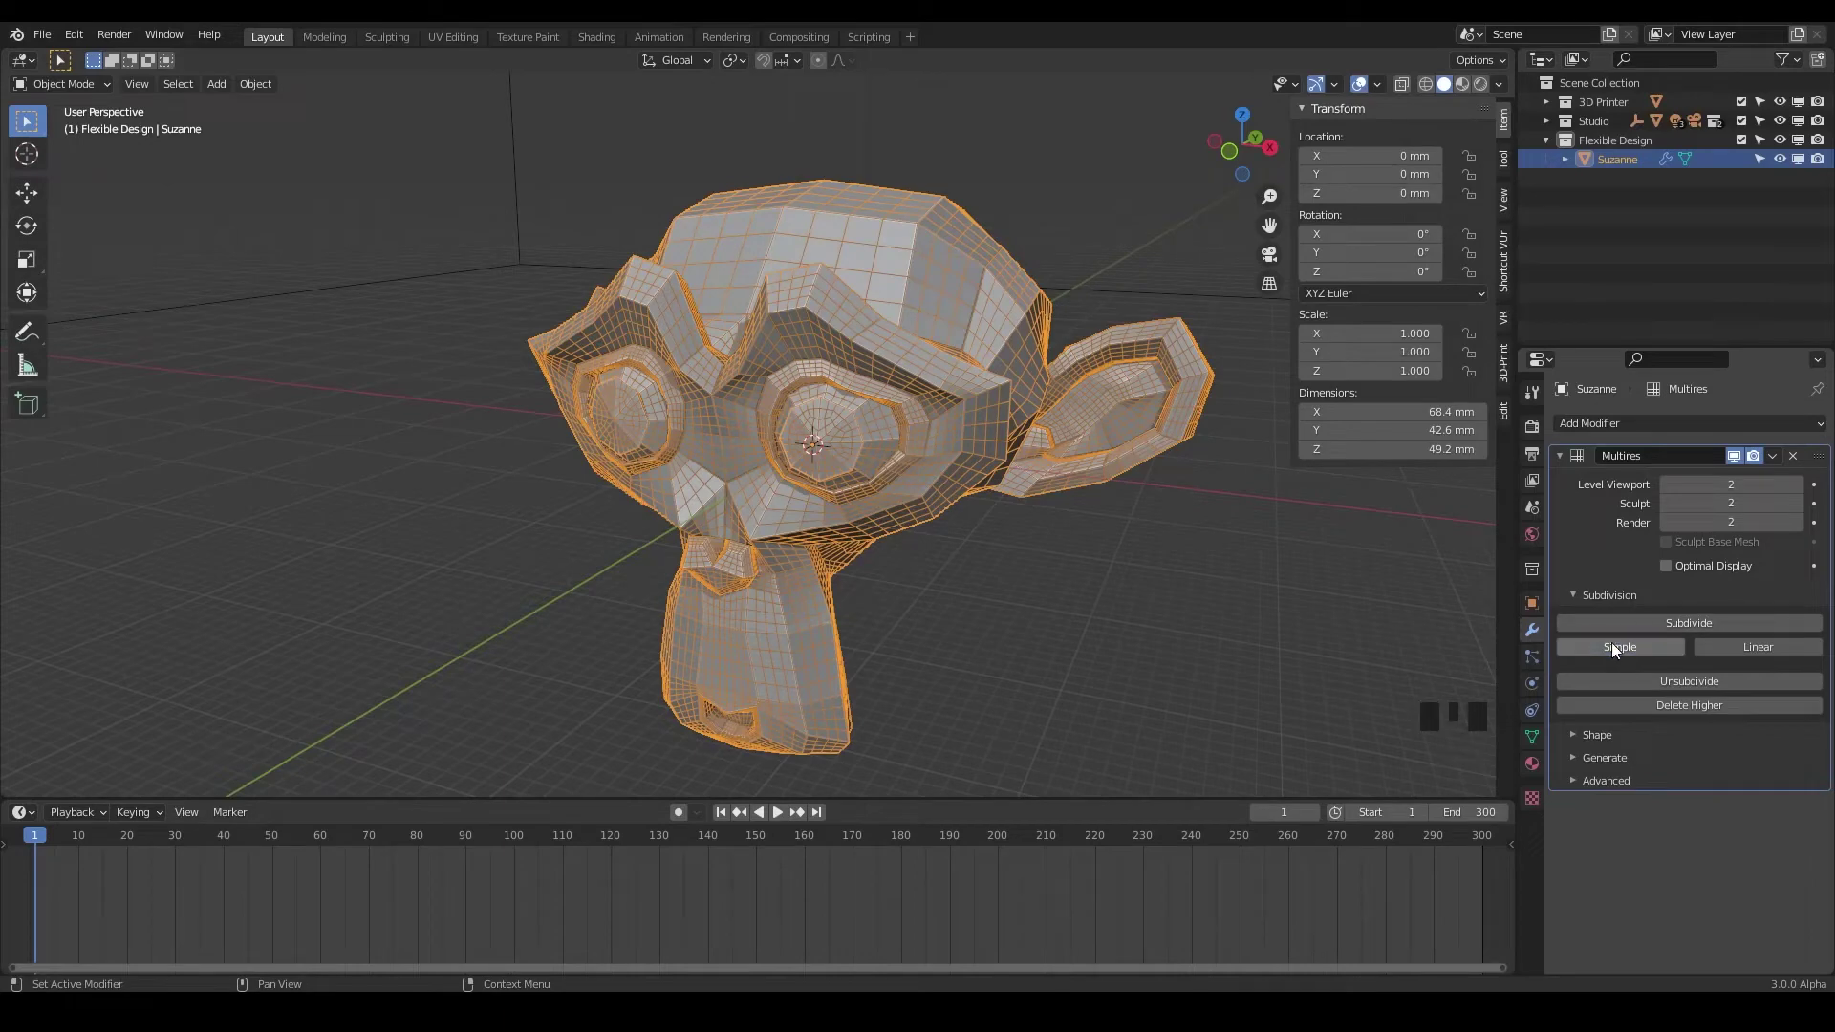
pyautogui.click(1618, 647)
pyautogui.moveTo(903, 319); pyautogui.dragTo(1147, 468, button='middle')
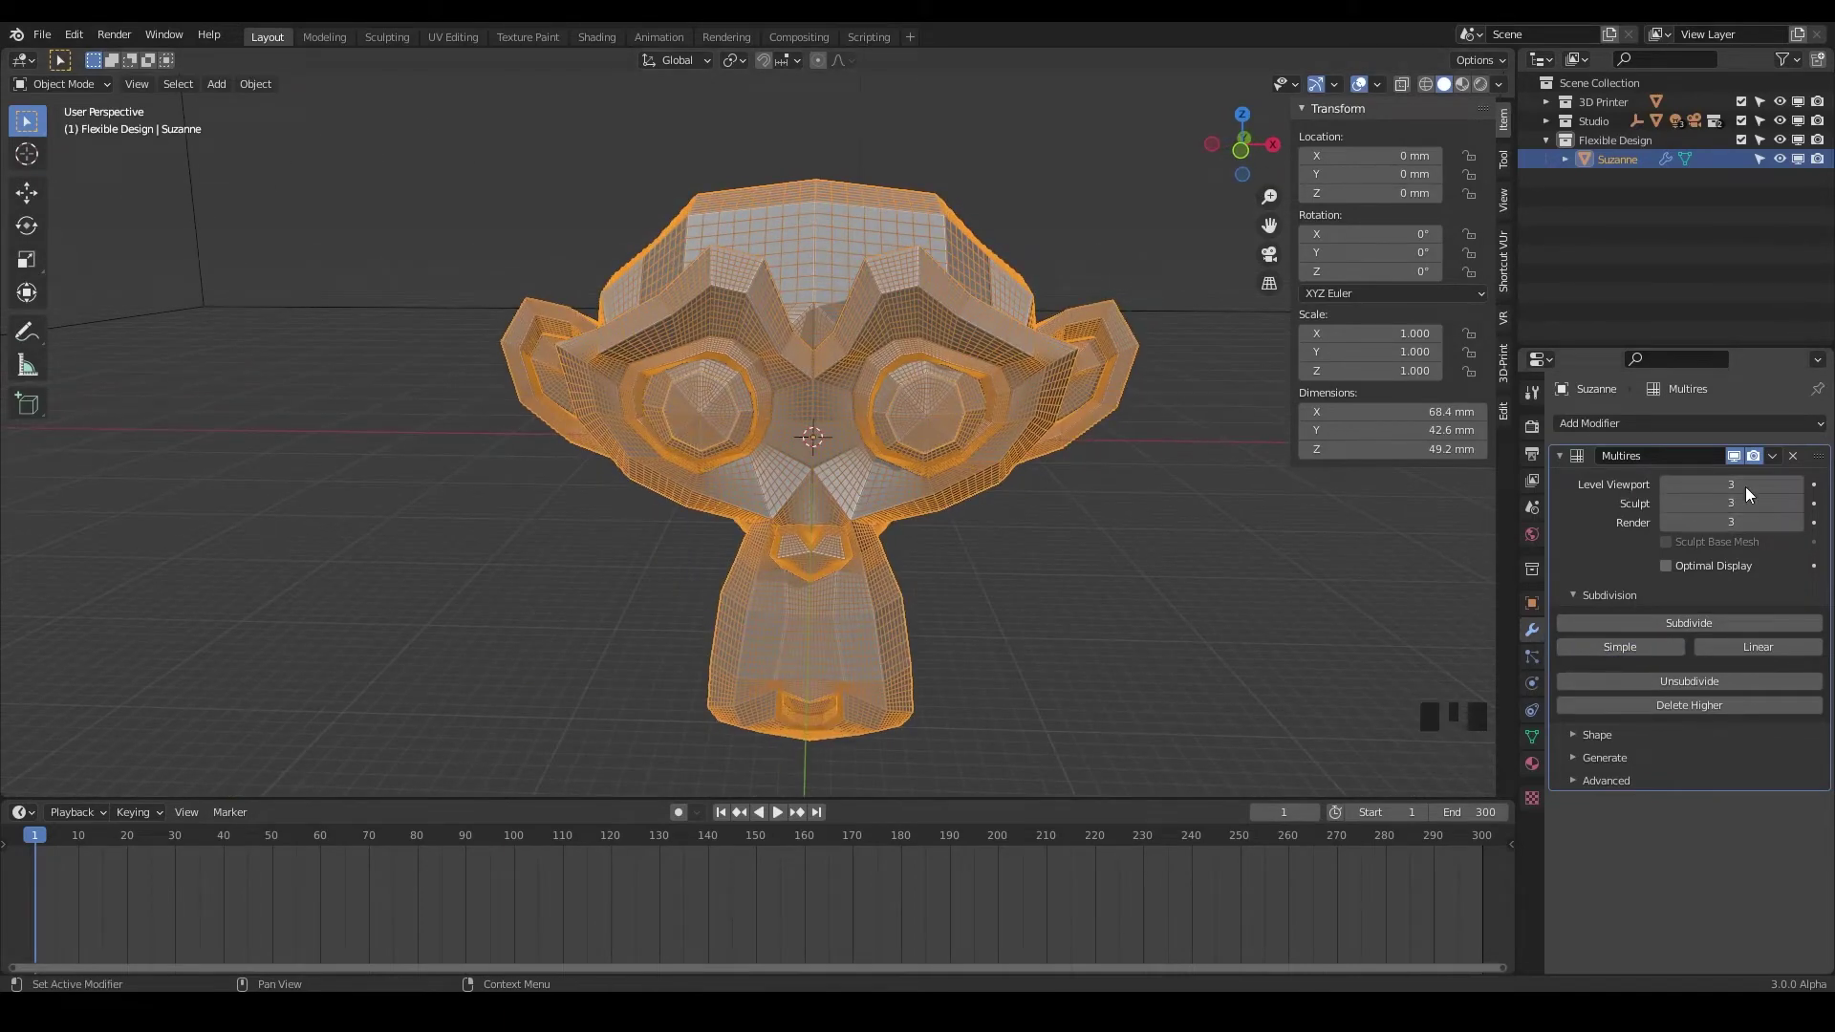
# Lower the monkey head's Multires viewport level to 0 and delete the higher subdivision levels.
pyautogui.click(1665, 484)
pyautogui.click(1664, 484)
pyautogui.click(1664, 484)
pyautogui.click(1665, 483)
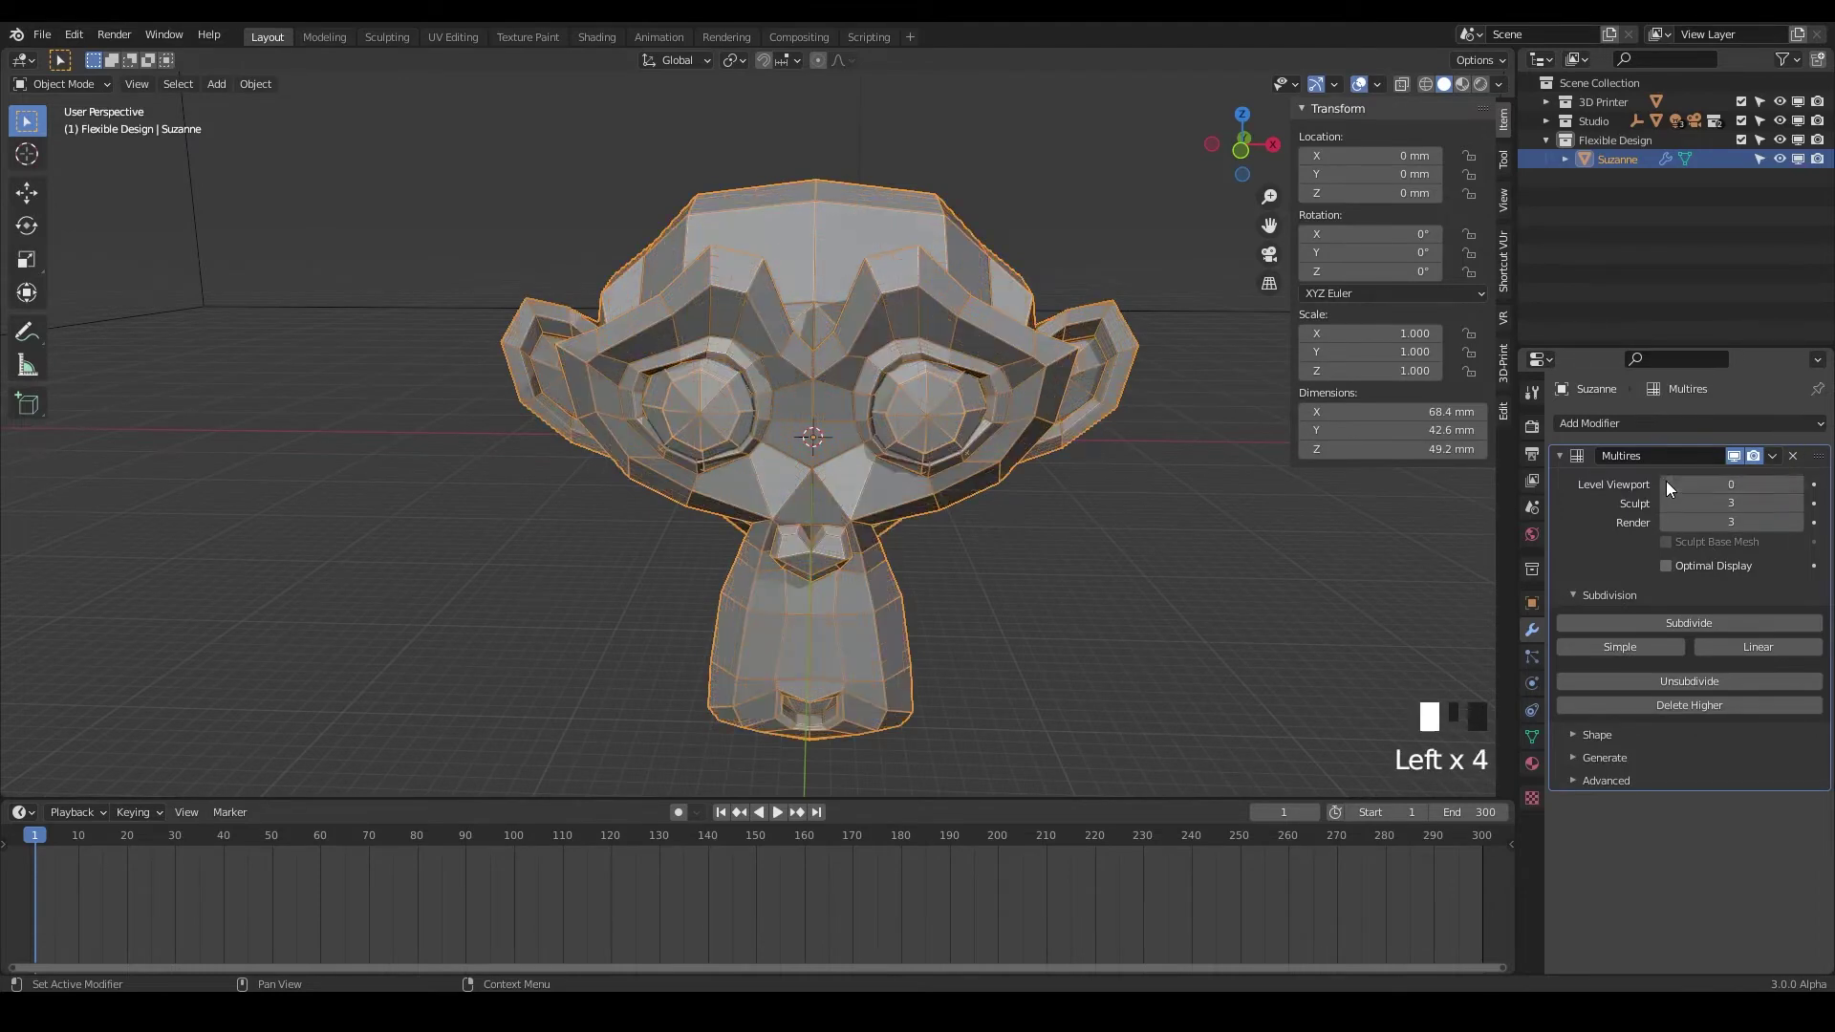
pyautogui.click(1678, 703)
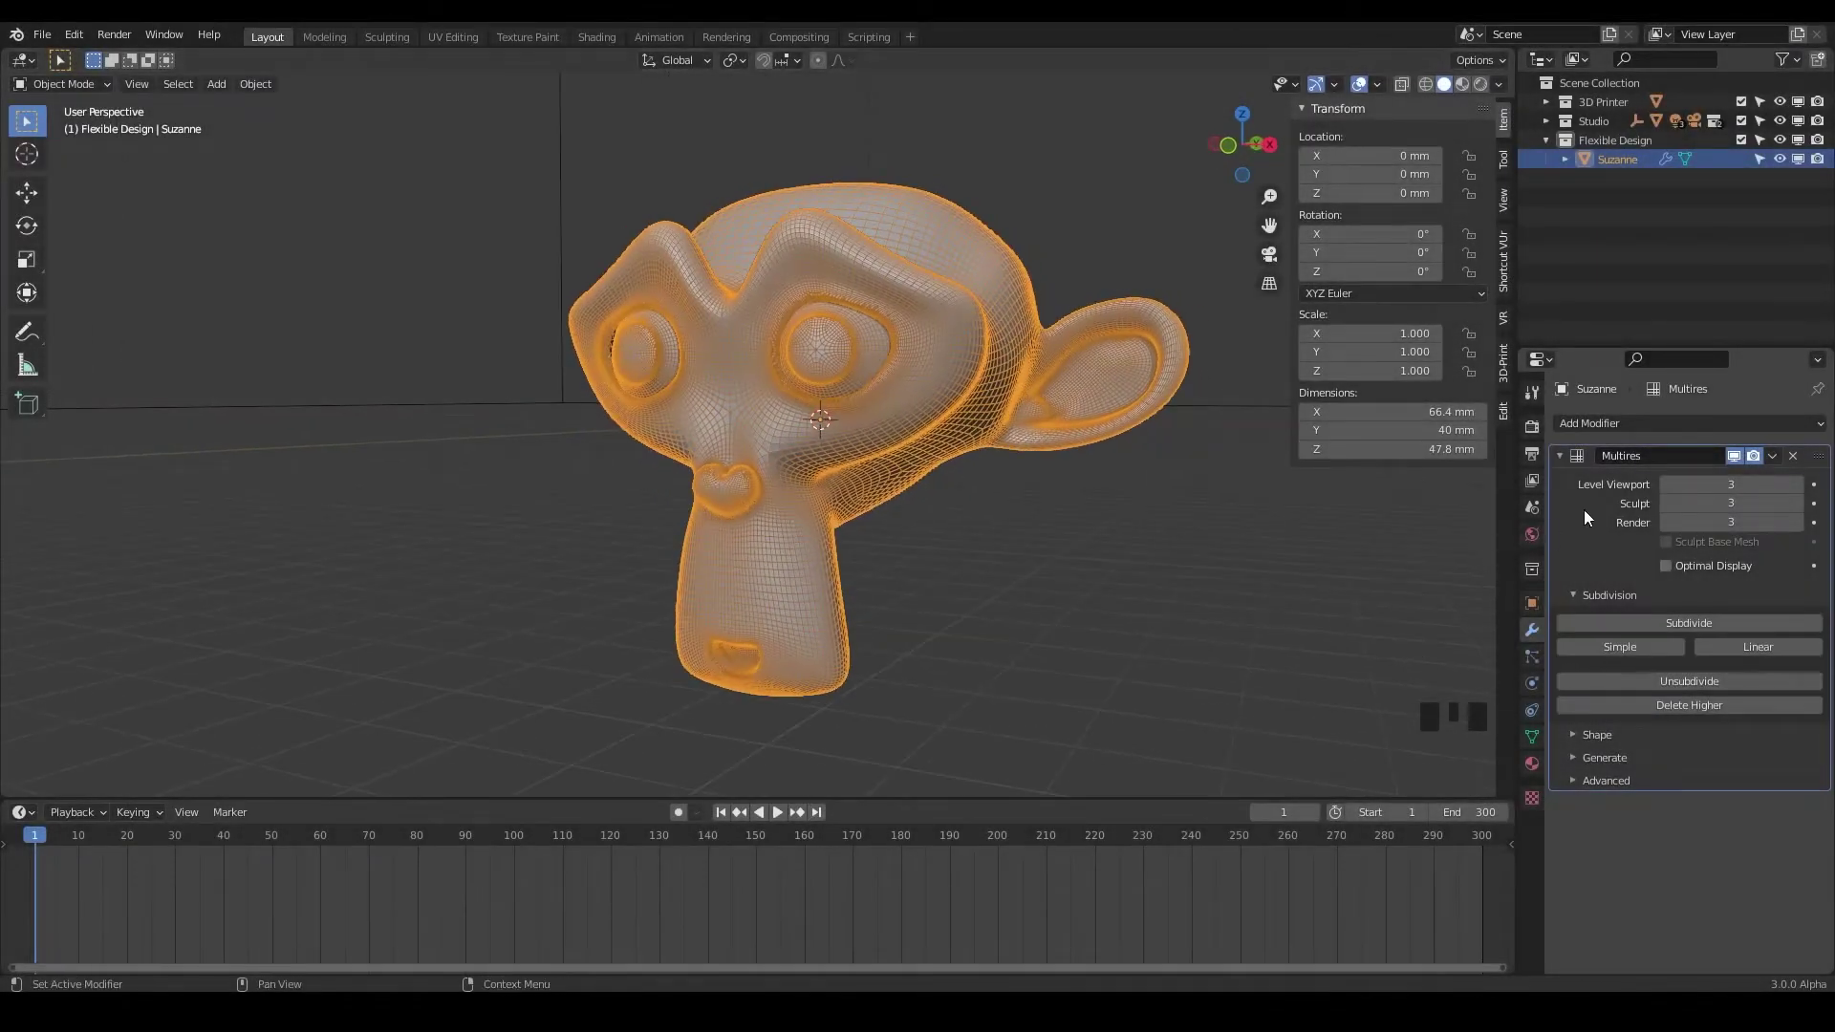
# Apply the Multires modifier to the smoothly subdivided monkey head and inspect the resulting mesh.
pyautogui.click(1773, 455)
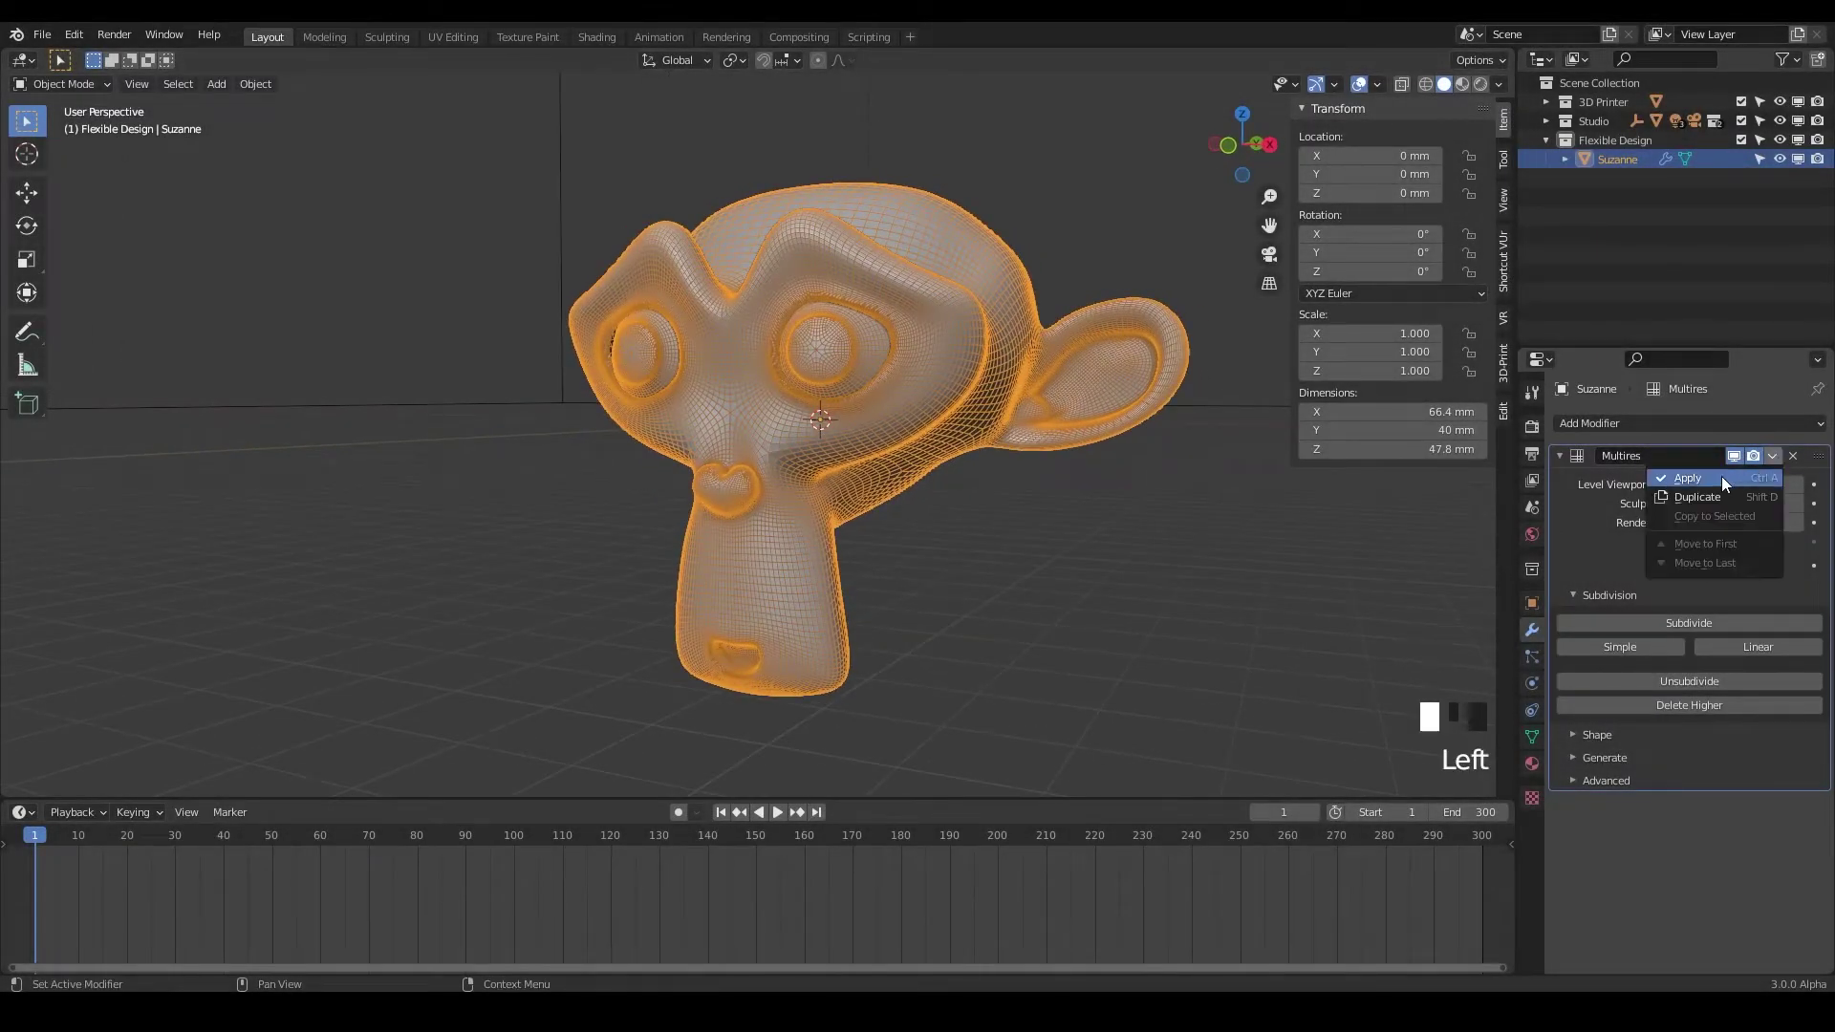
pyautogui.click(1695, 478)
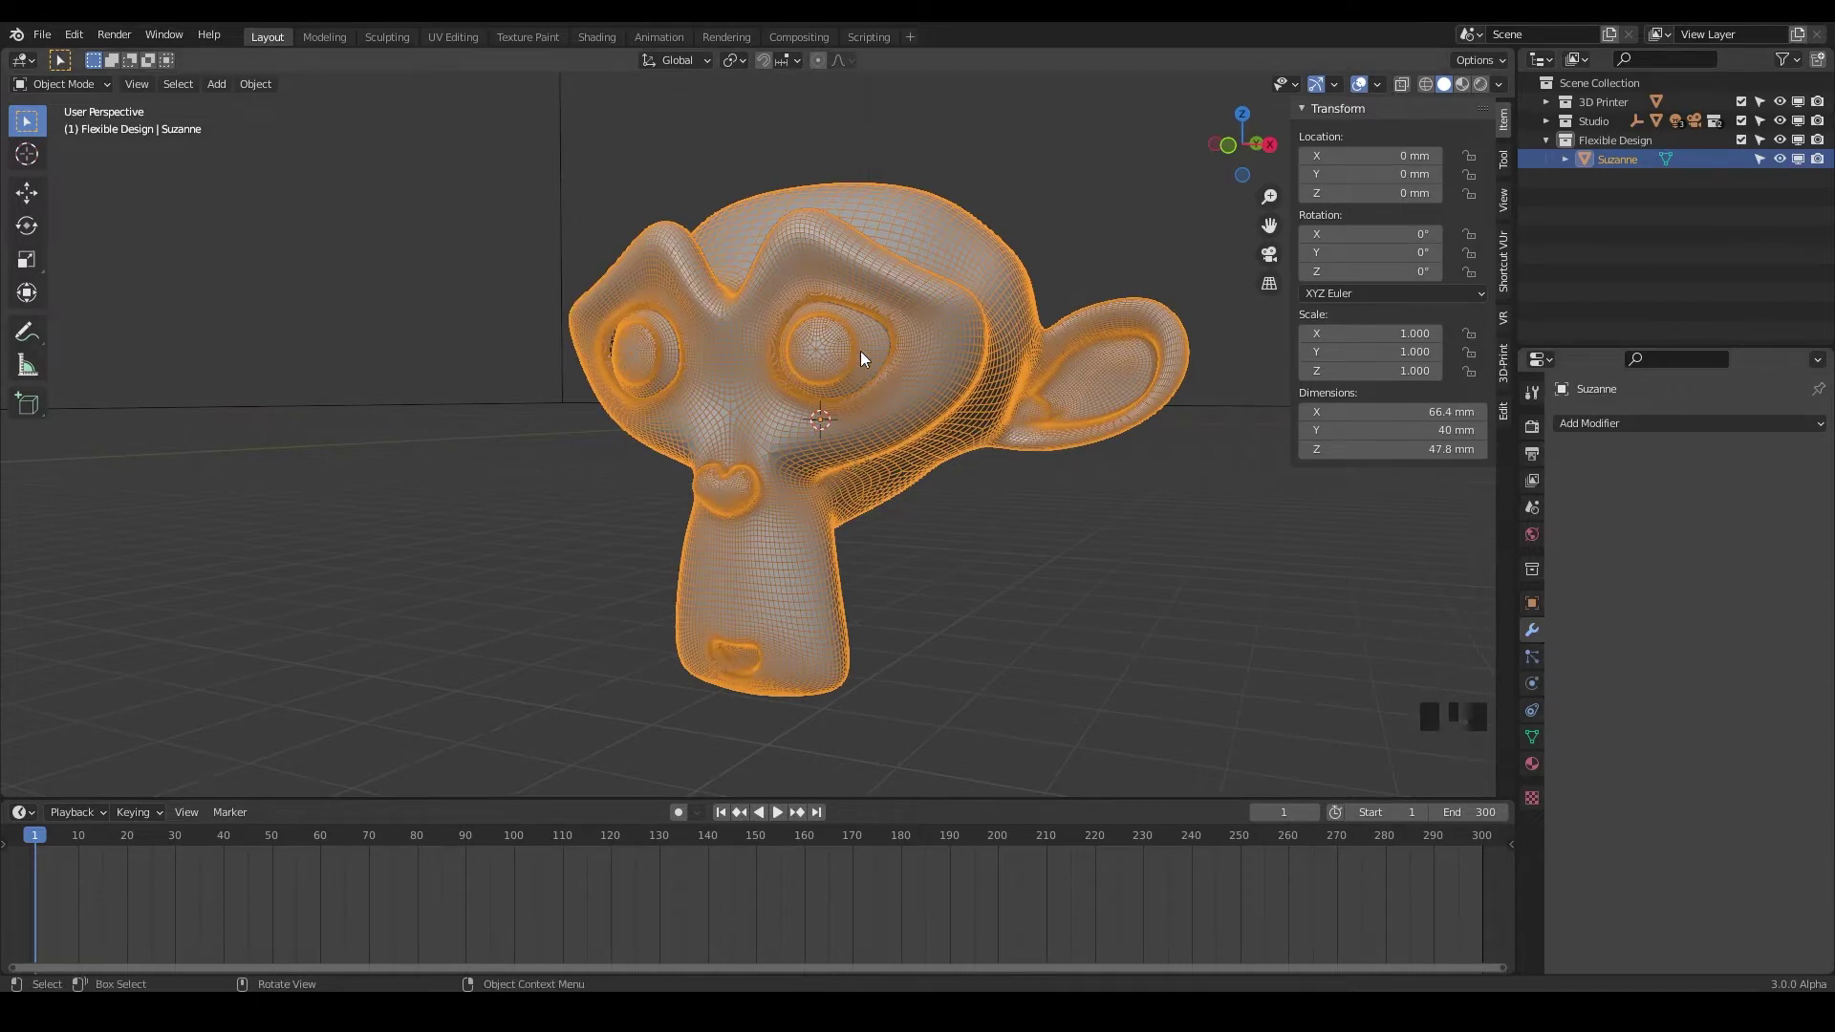
pyautogui.moveTo(795, 329); pyautogui.dragTo(771, 426, button='middle')
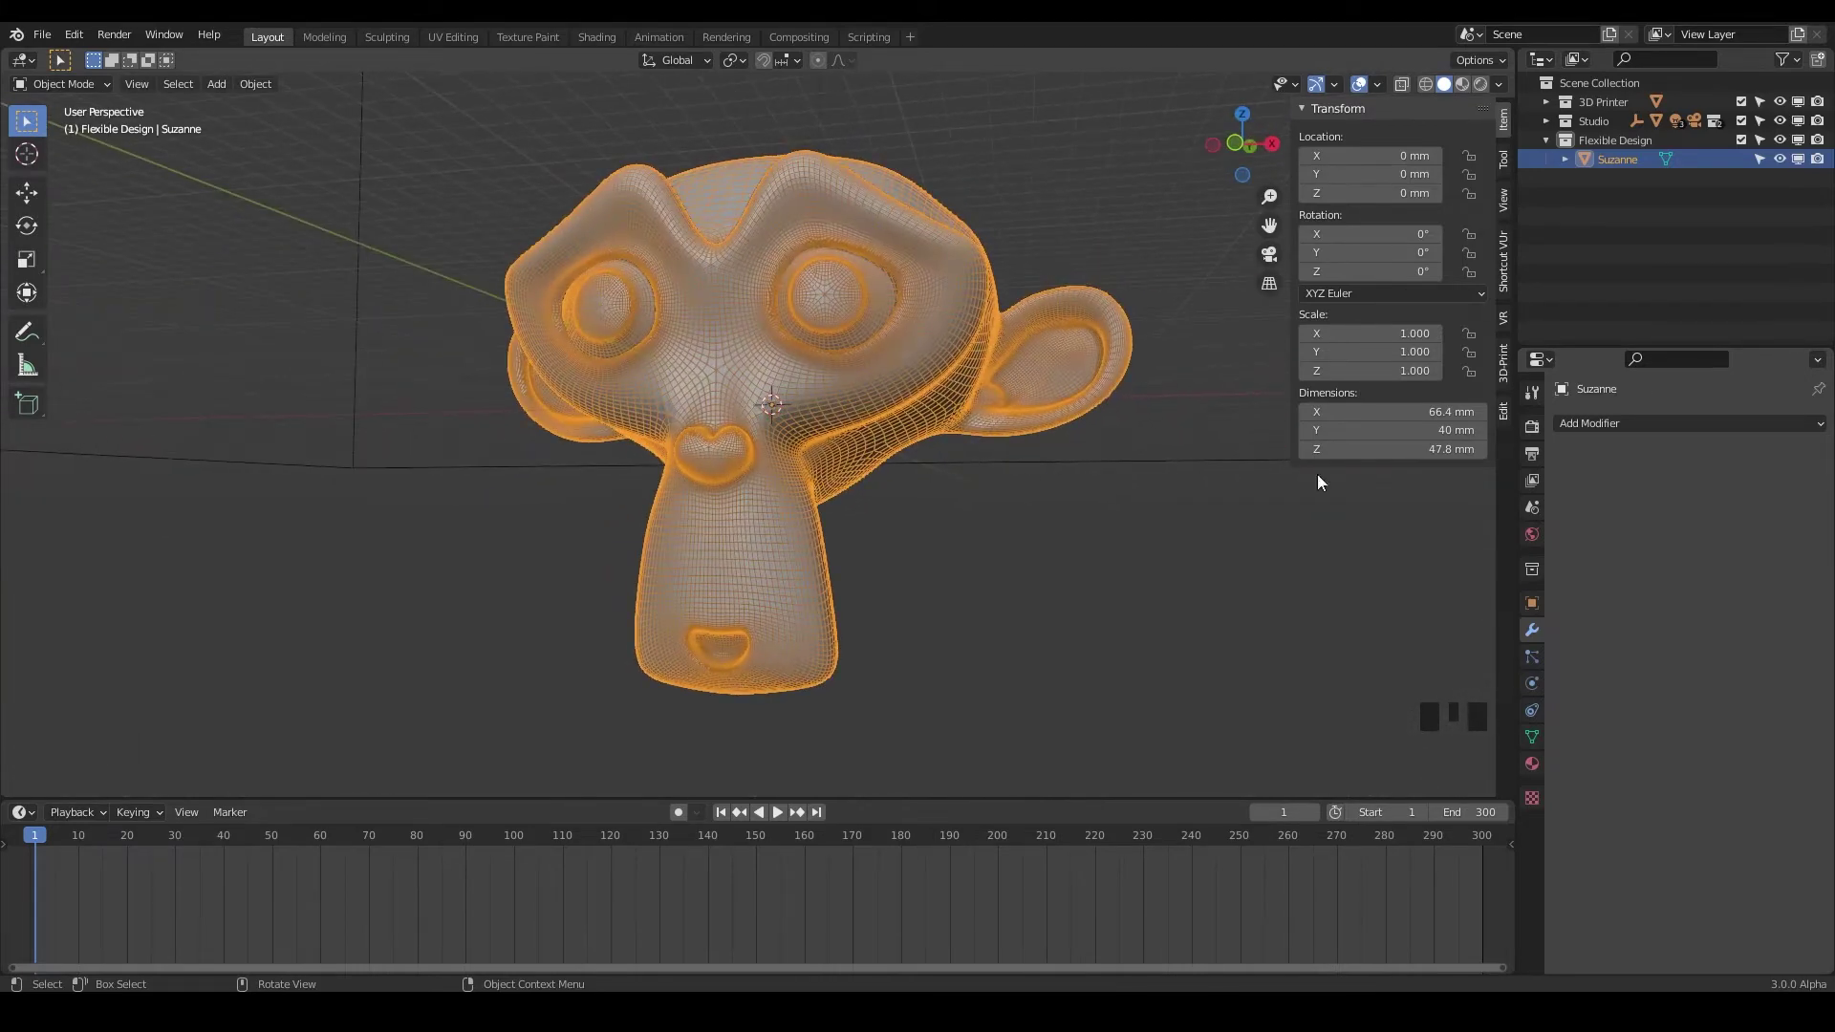
# Add a new Multiresolution modifier to the monkey head and unsubdivide the mesh twice.
pyautogui.click(1624, 424)
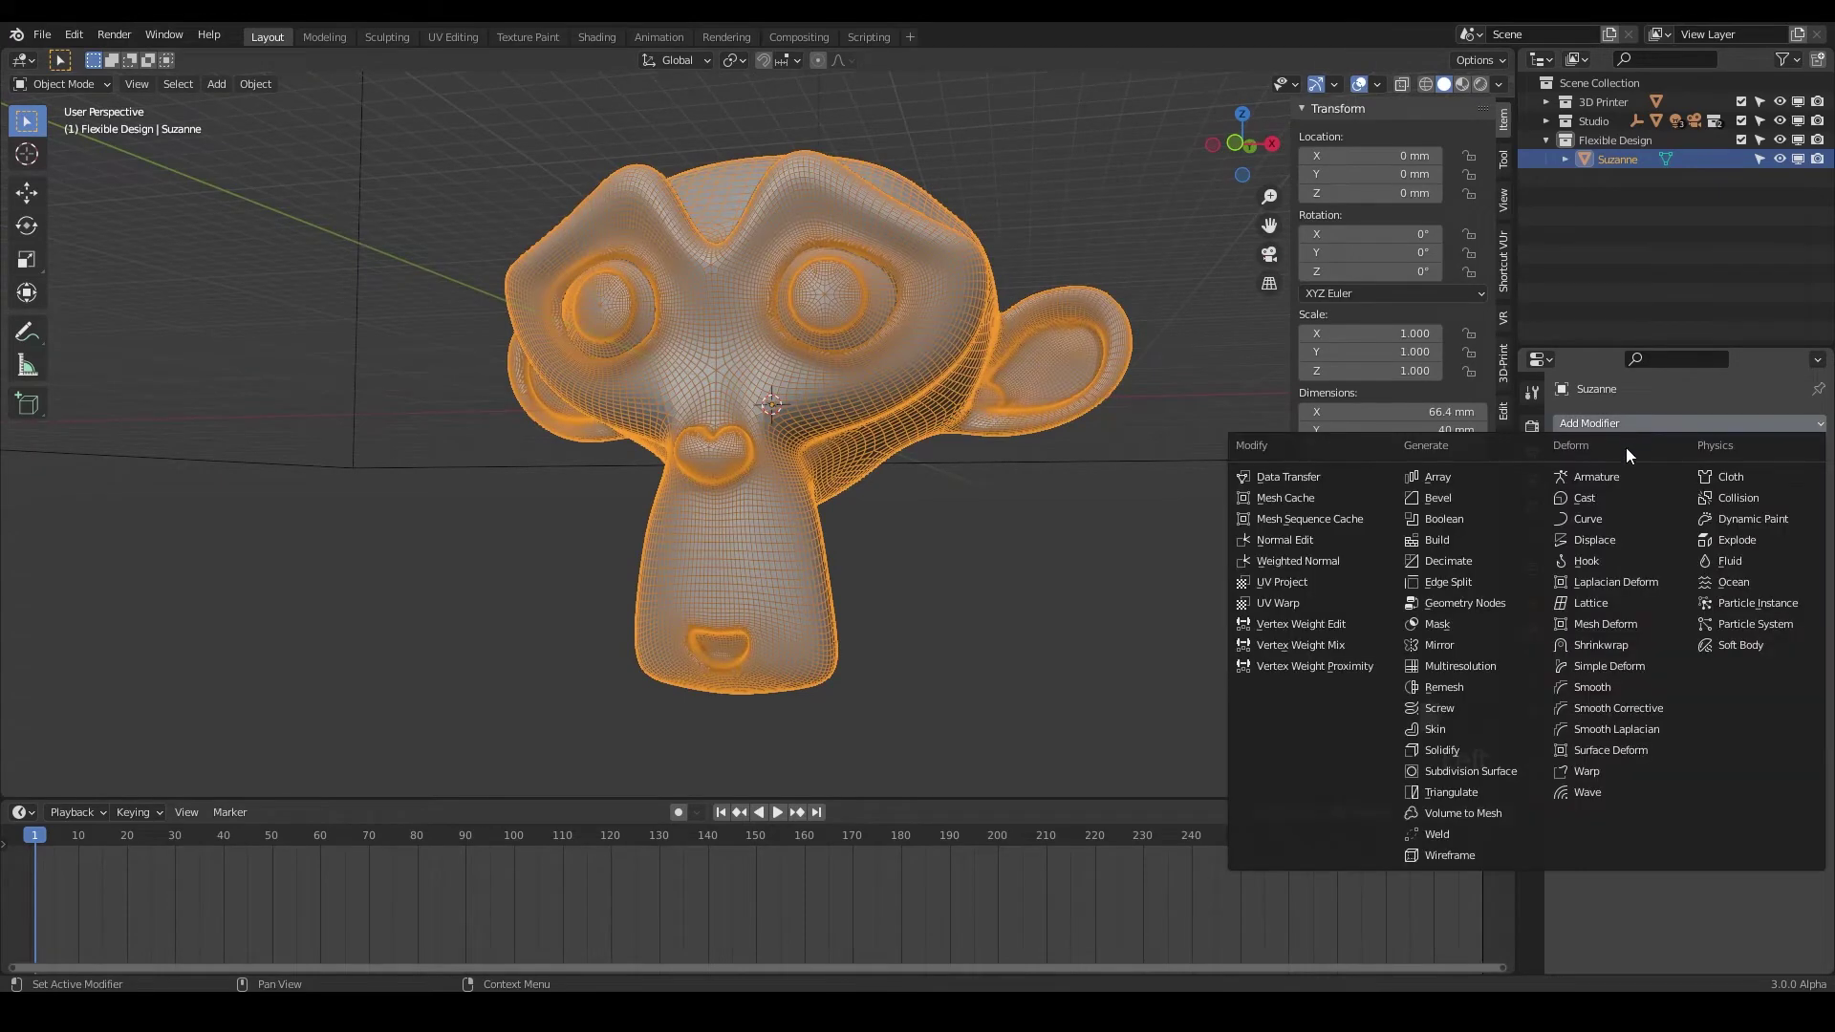
pyautogui.click(1487, 665)
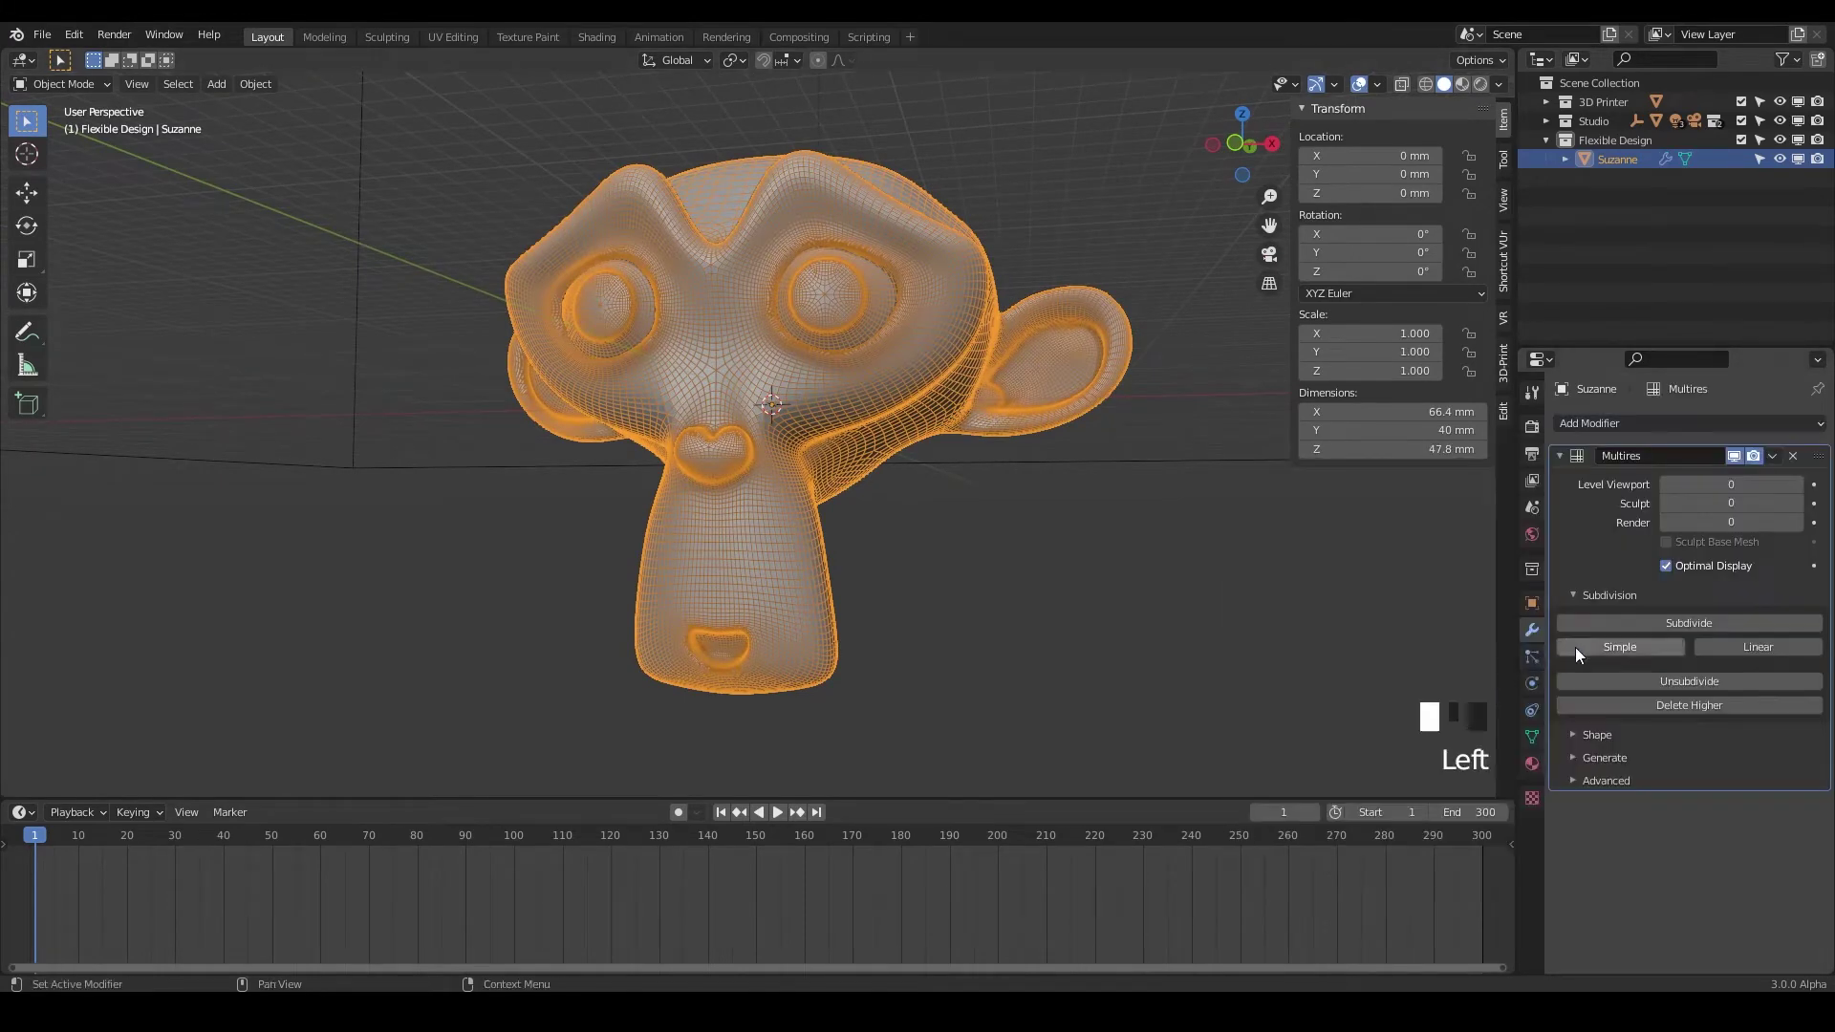
pyautogui.click(1663, 680)
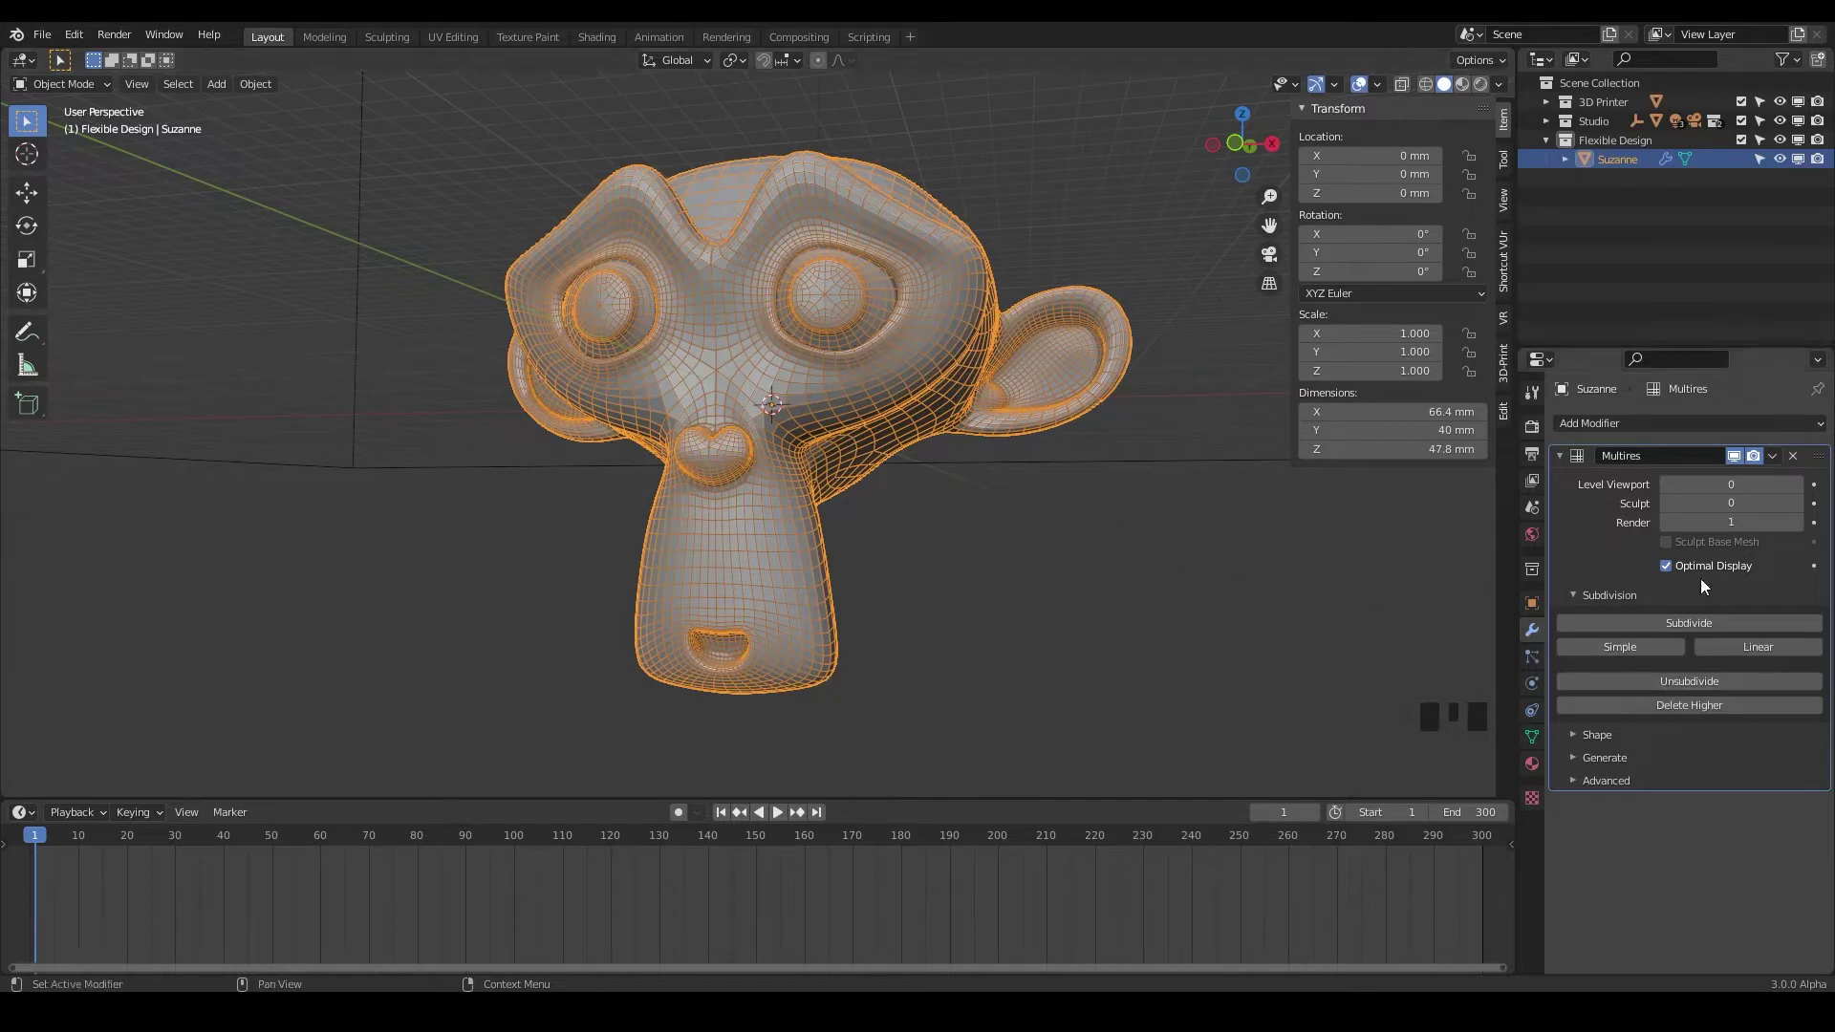
pyautogui.click(1672, 680)
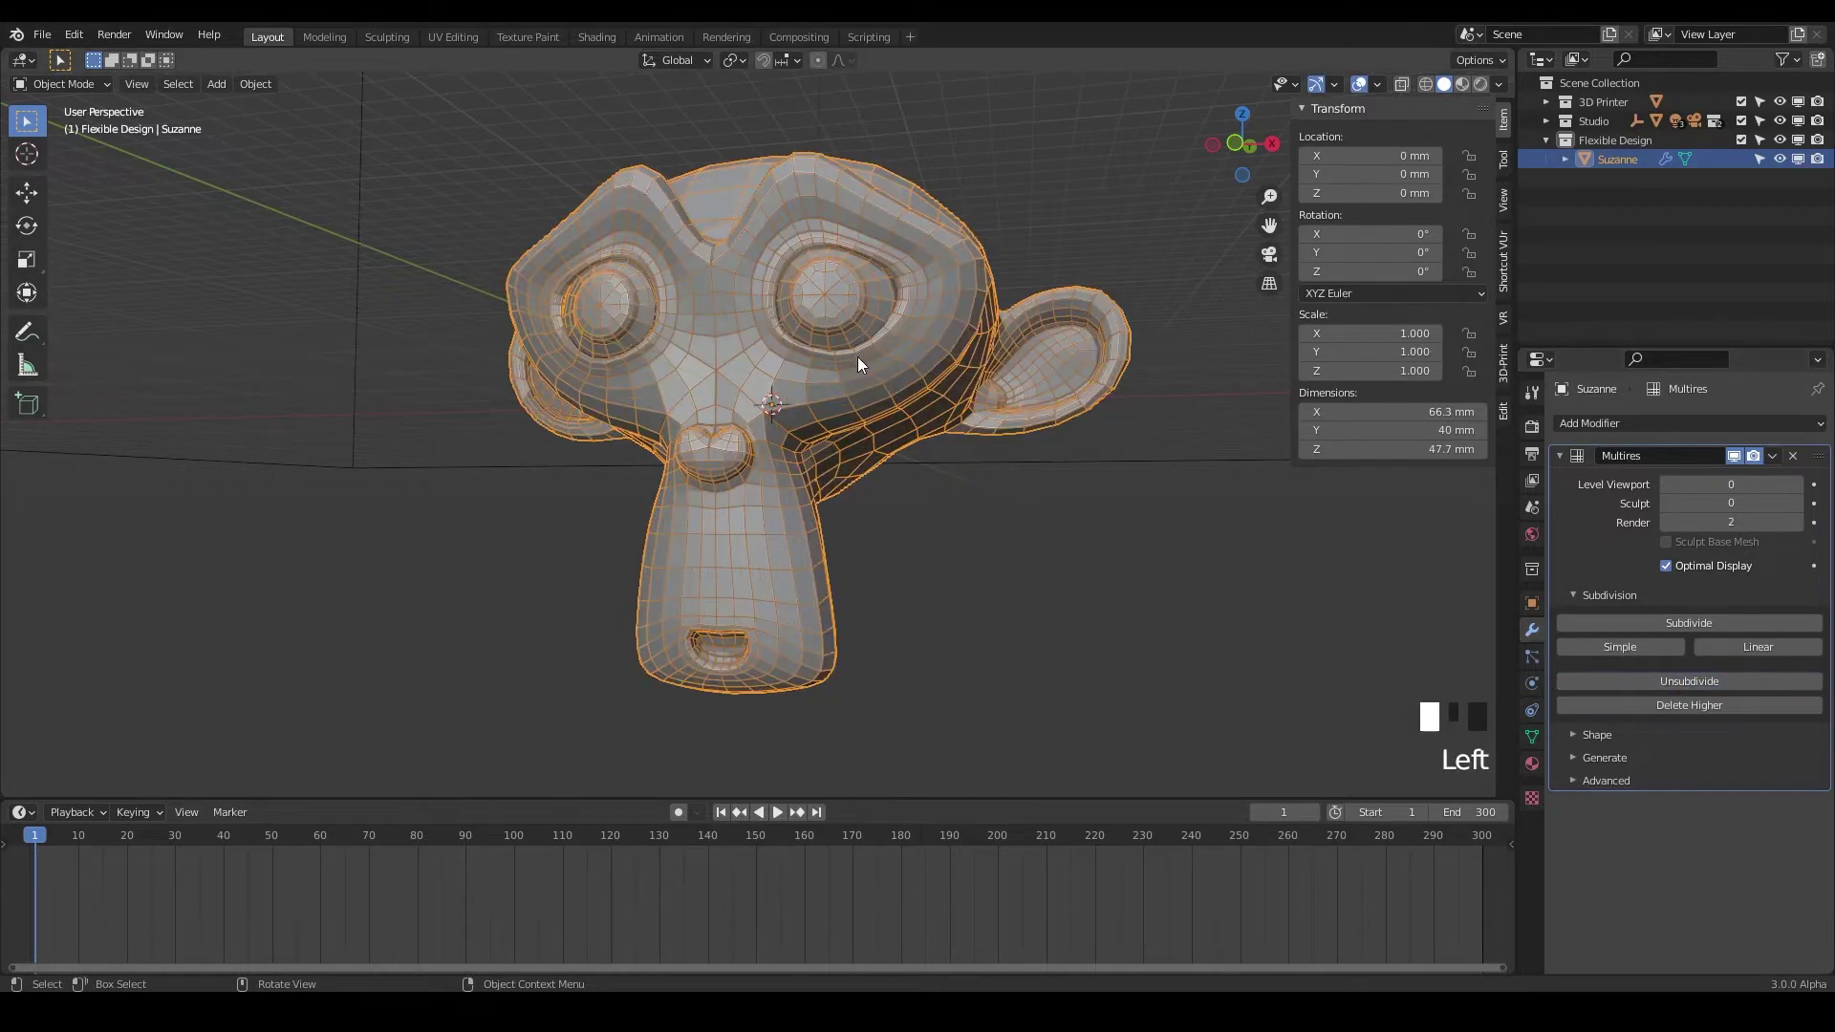
pyautogui.moveTo(851, 392); pyautogui.dragTo(1274, 589, button='middle')
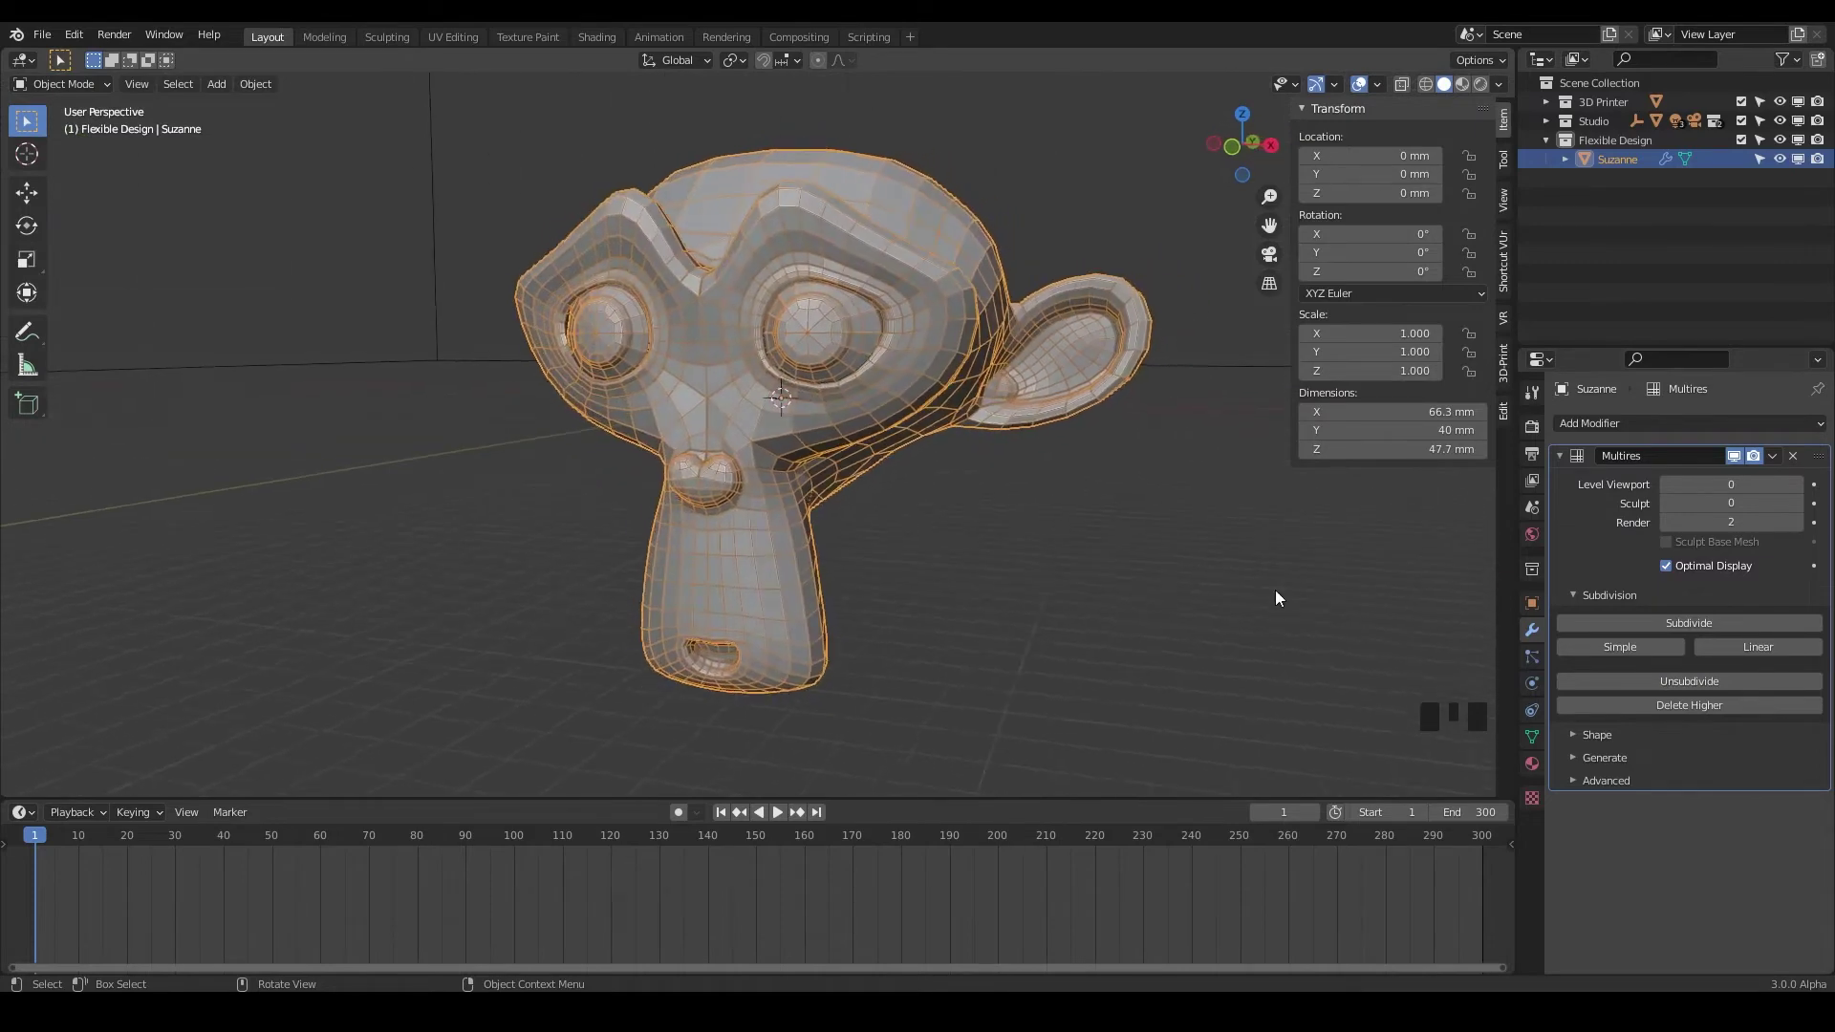
# Unsubdivide the monkey head a third time, inspect it, and try to rebuild one more lower level.
pyautogui.click(1665, 680)
pyautogui.moveTo(883, 443); pyautogui.dragTo(1233, 583, button='middle')
pyautogui.click(1666, 679)
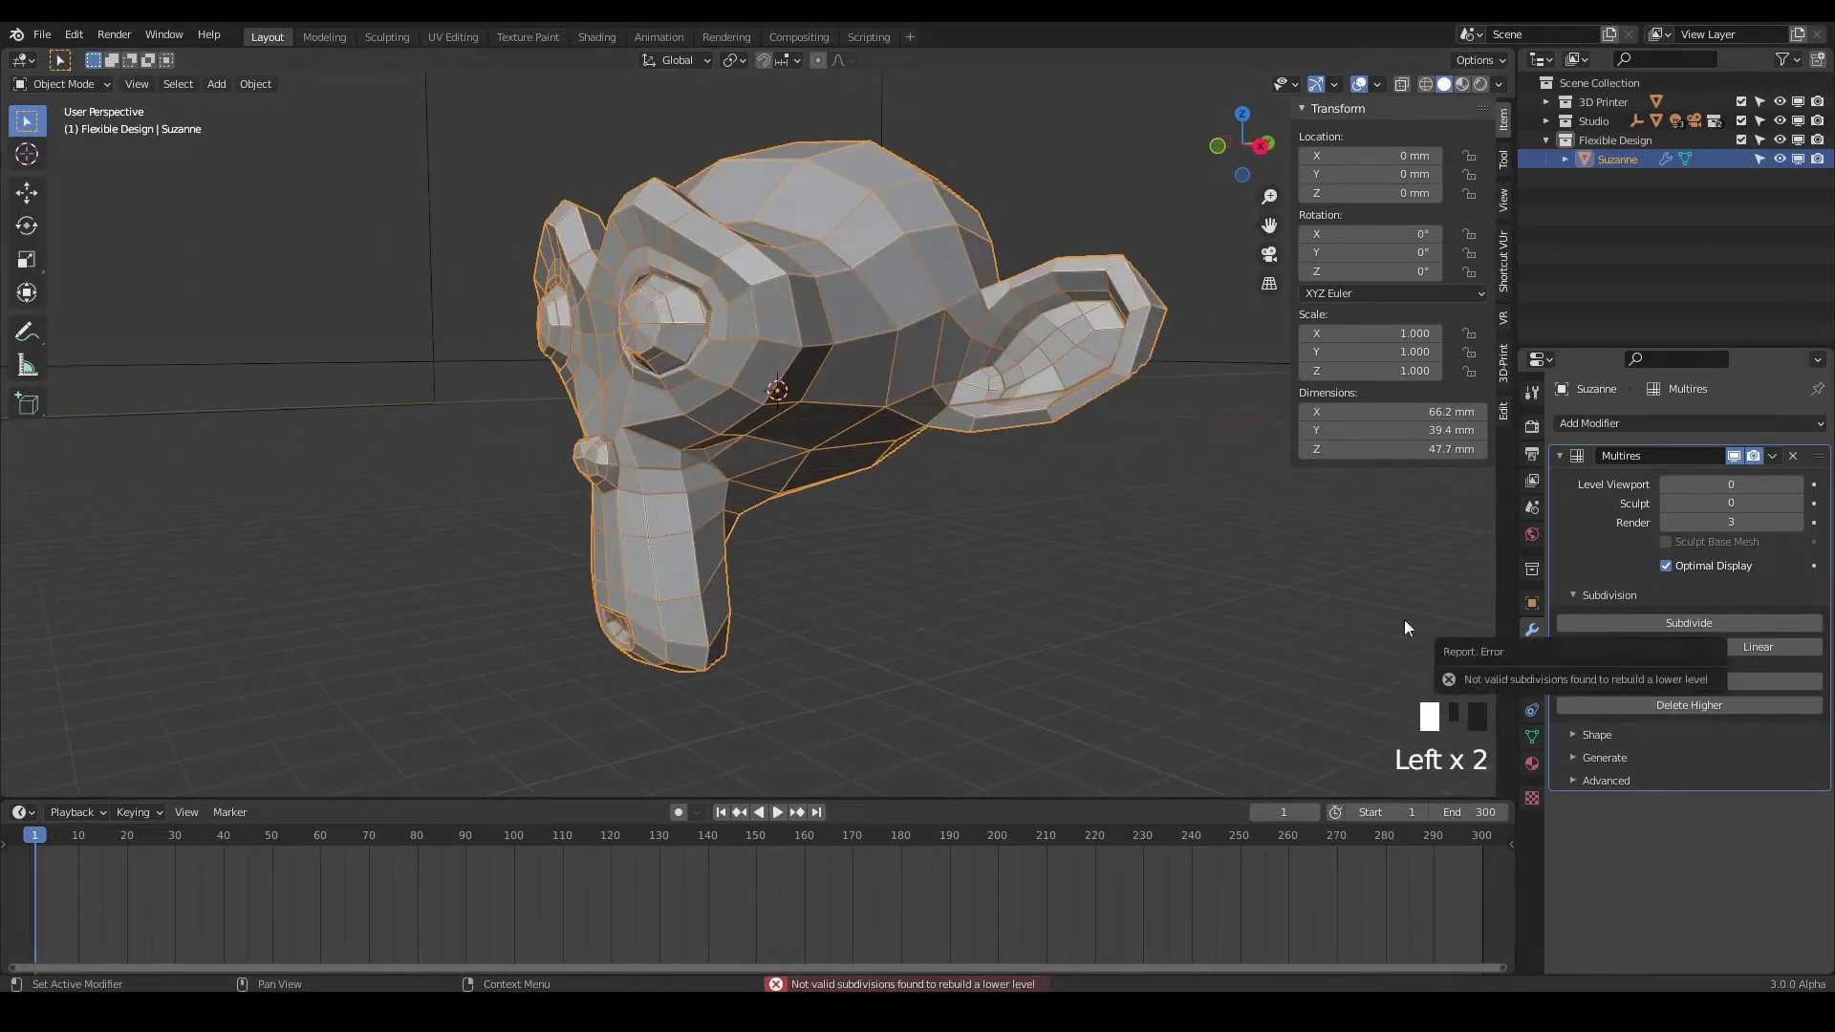
# Remove the Multires modifier from the monkey head and delete the object from the scene.
pyautogui.moveTo(1116, 552); pyautogui.dragTo(936, 421, button='middle')
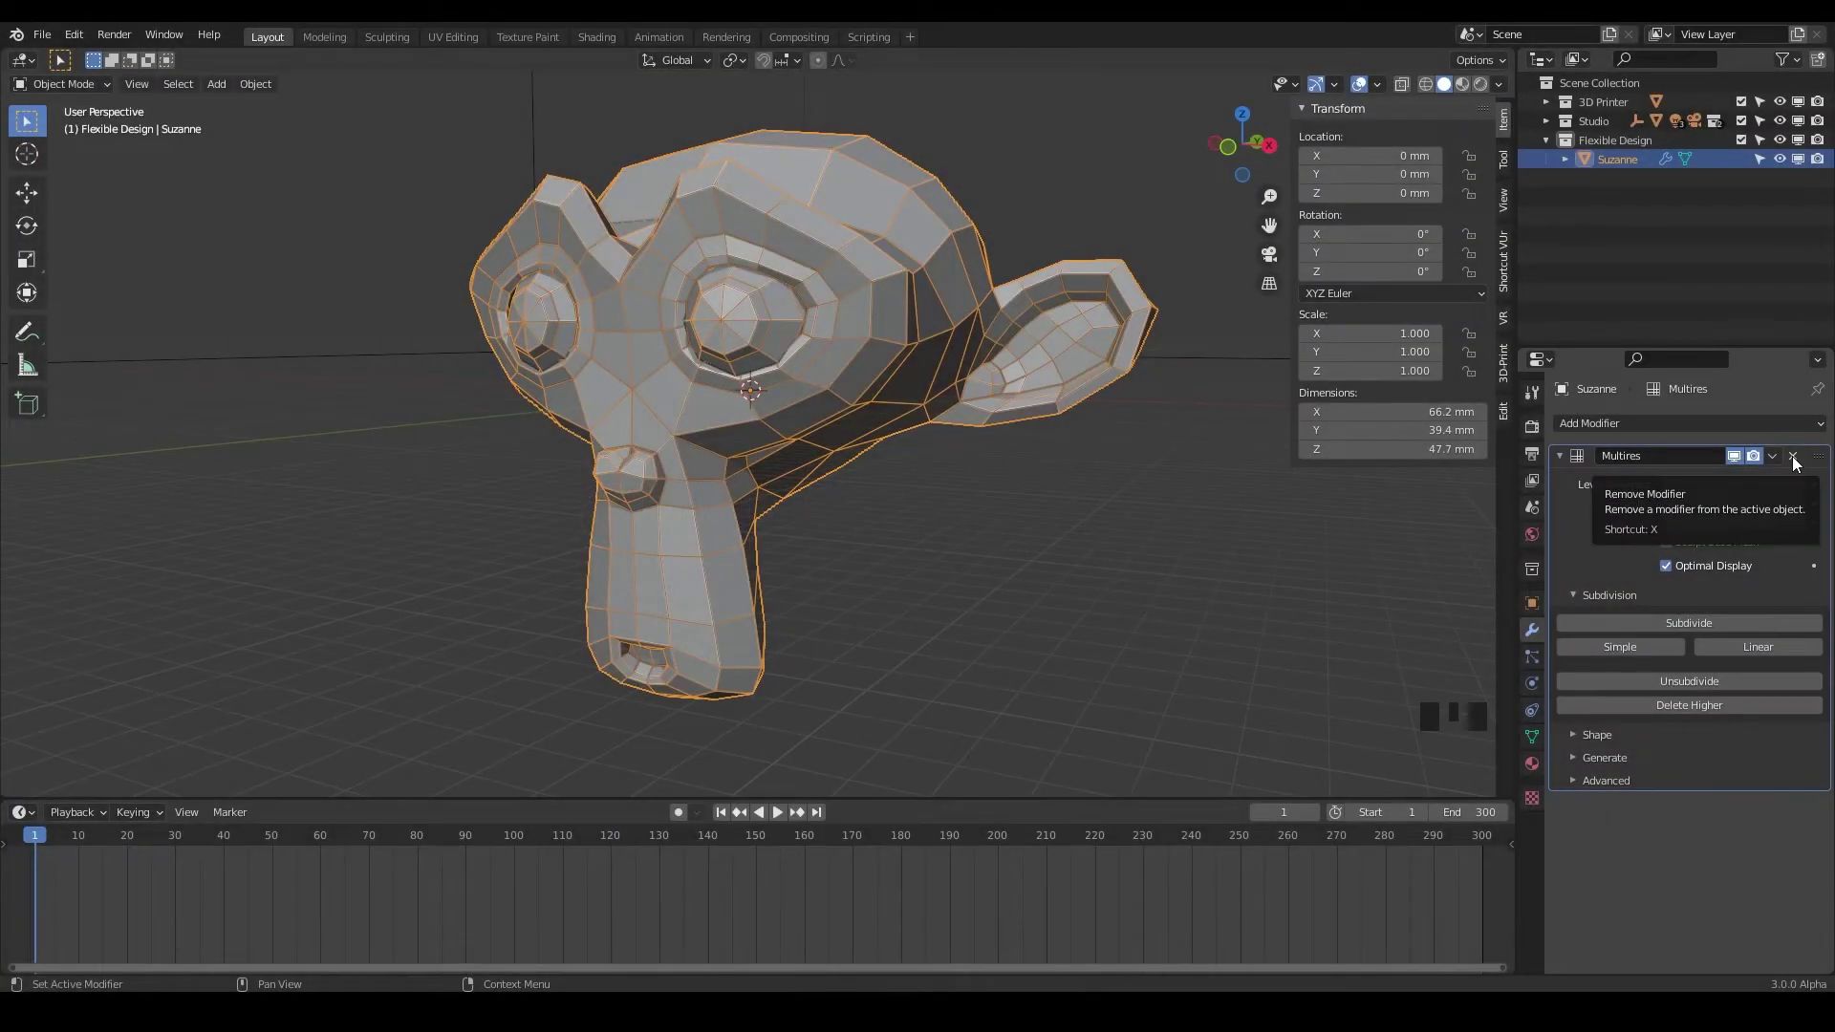
pyautogui.click(1792, 458)
pyautogui.moveTo(804, 364)
pyautogui.mouseDown(button='middle')
pyautogui.moveTo(880, 408)
pyautogui.moveTo(861, 376)
pyautogui.moveTo(850, 409)
pyautogui.moveTo(801, 368)
pyautogui.mouseUp(button='middle')
pyautogui.press('x')
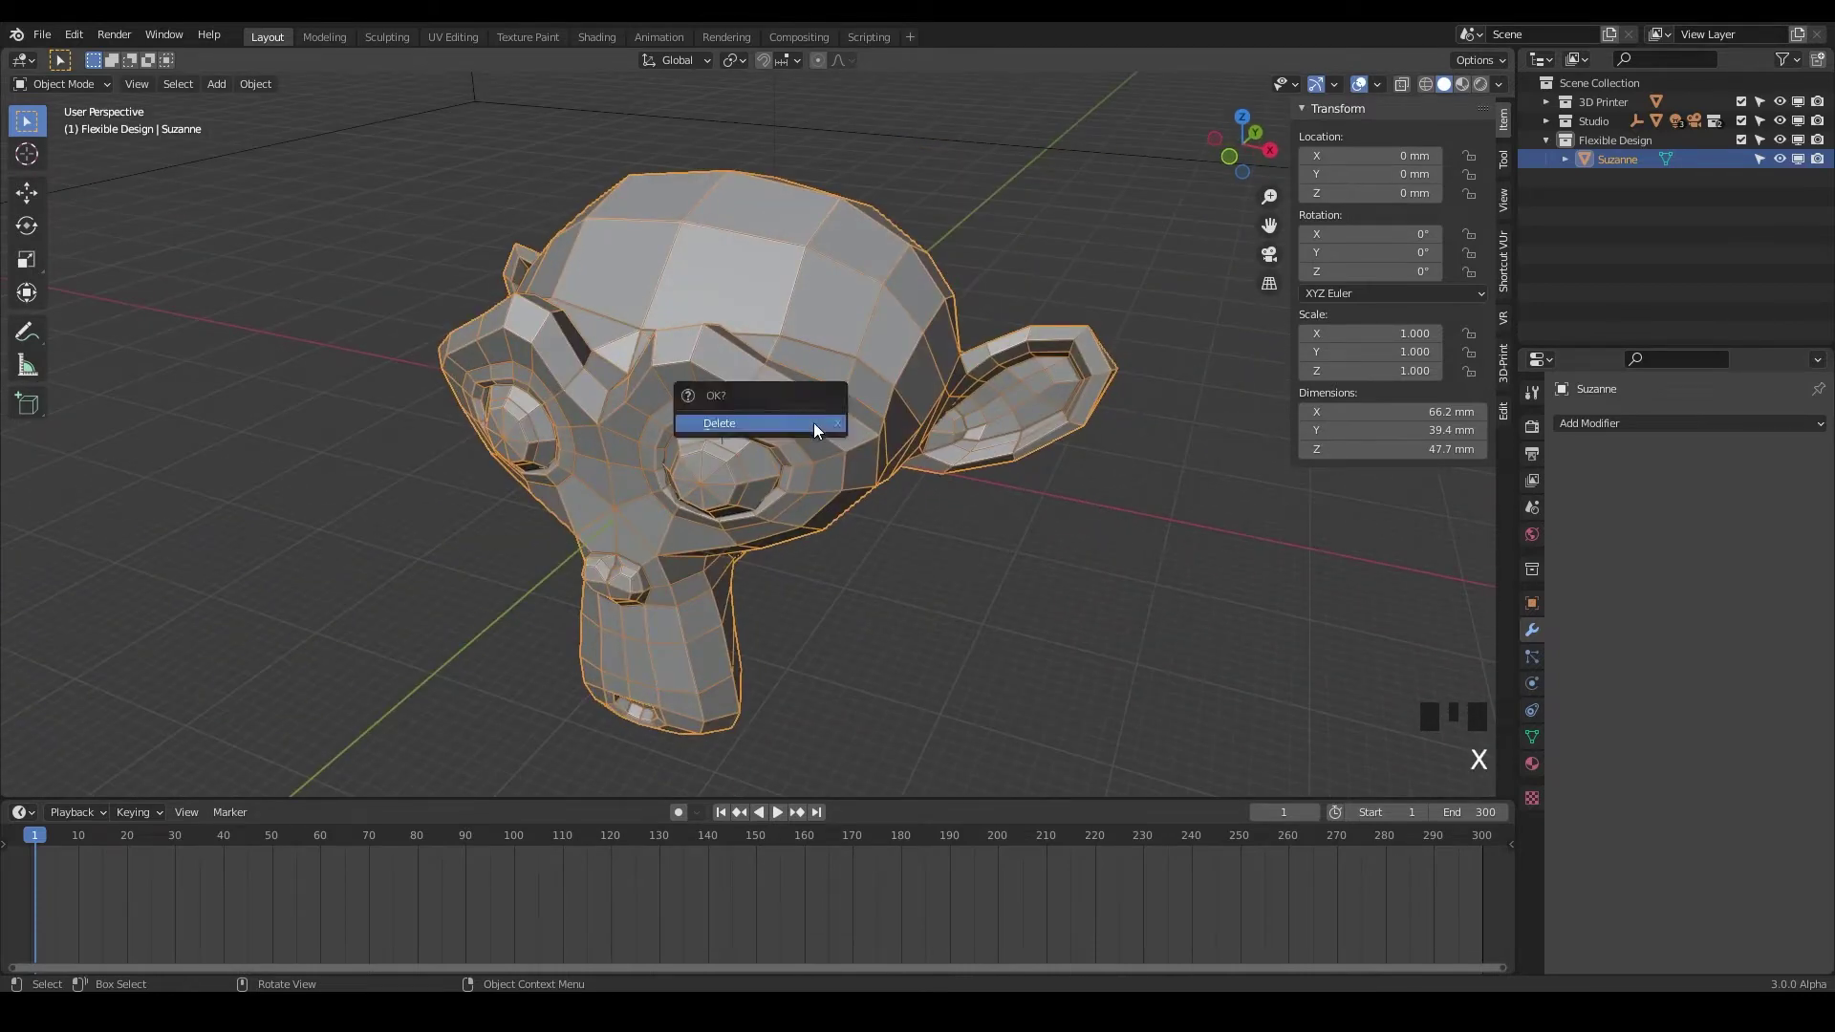
pyautogui.click(812, 423)
# Add a new monkey mesh at the world origin and set its size to 25 mm.
pyautogui.hotkey('shift', 'a')
pyautogui.moveTo(802, 438)
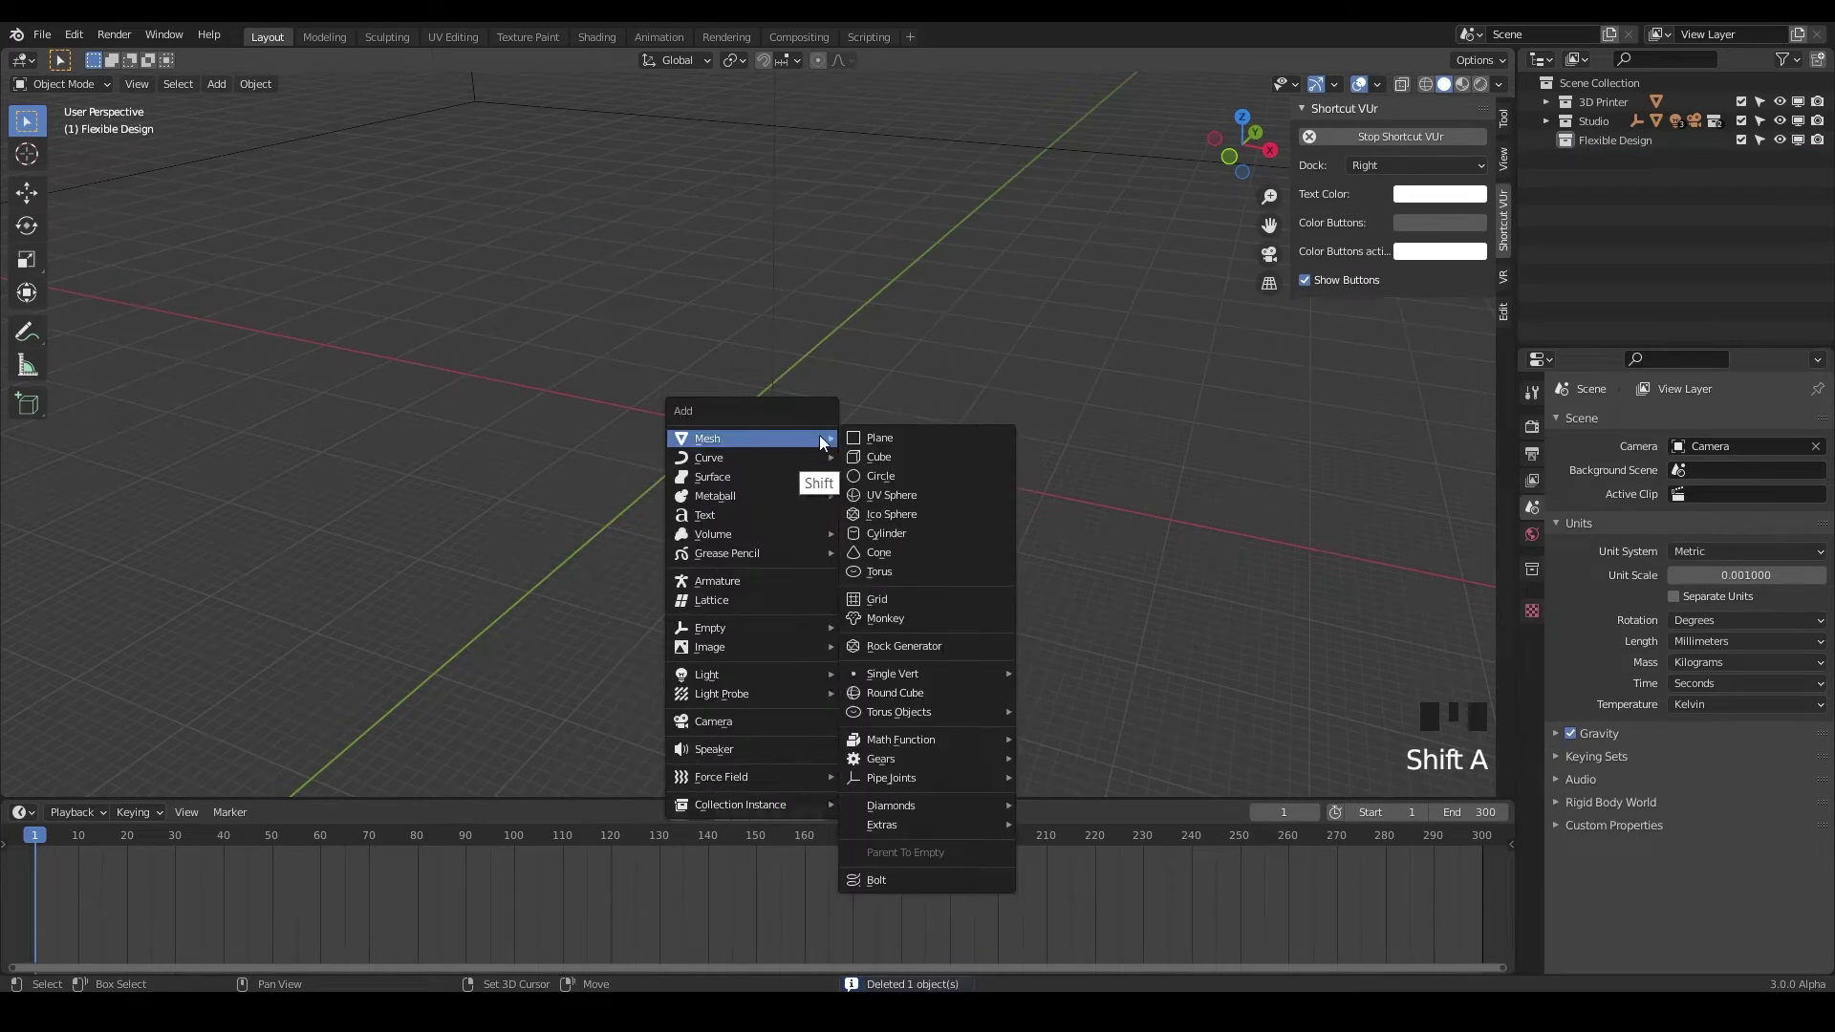
pyautogui.click(908, 617)
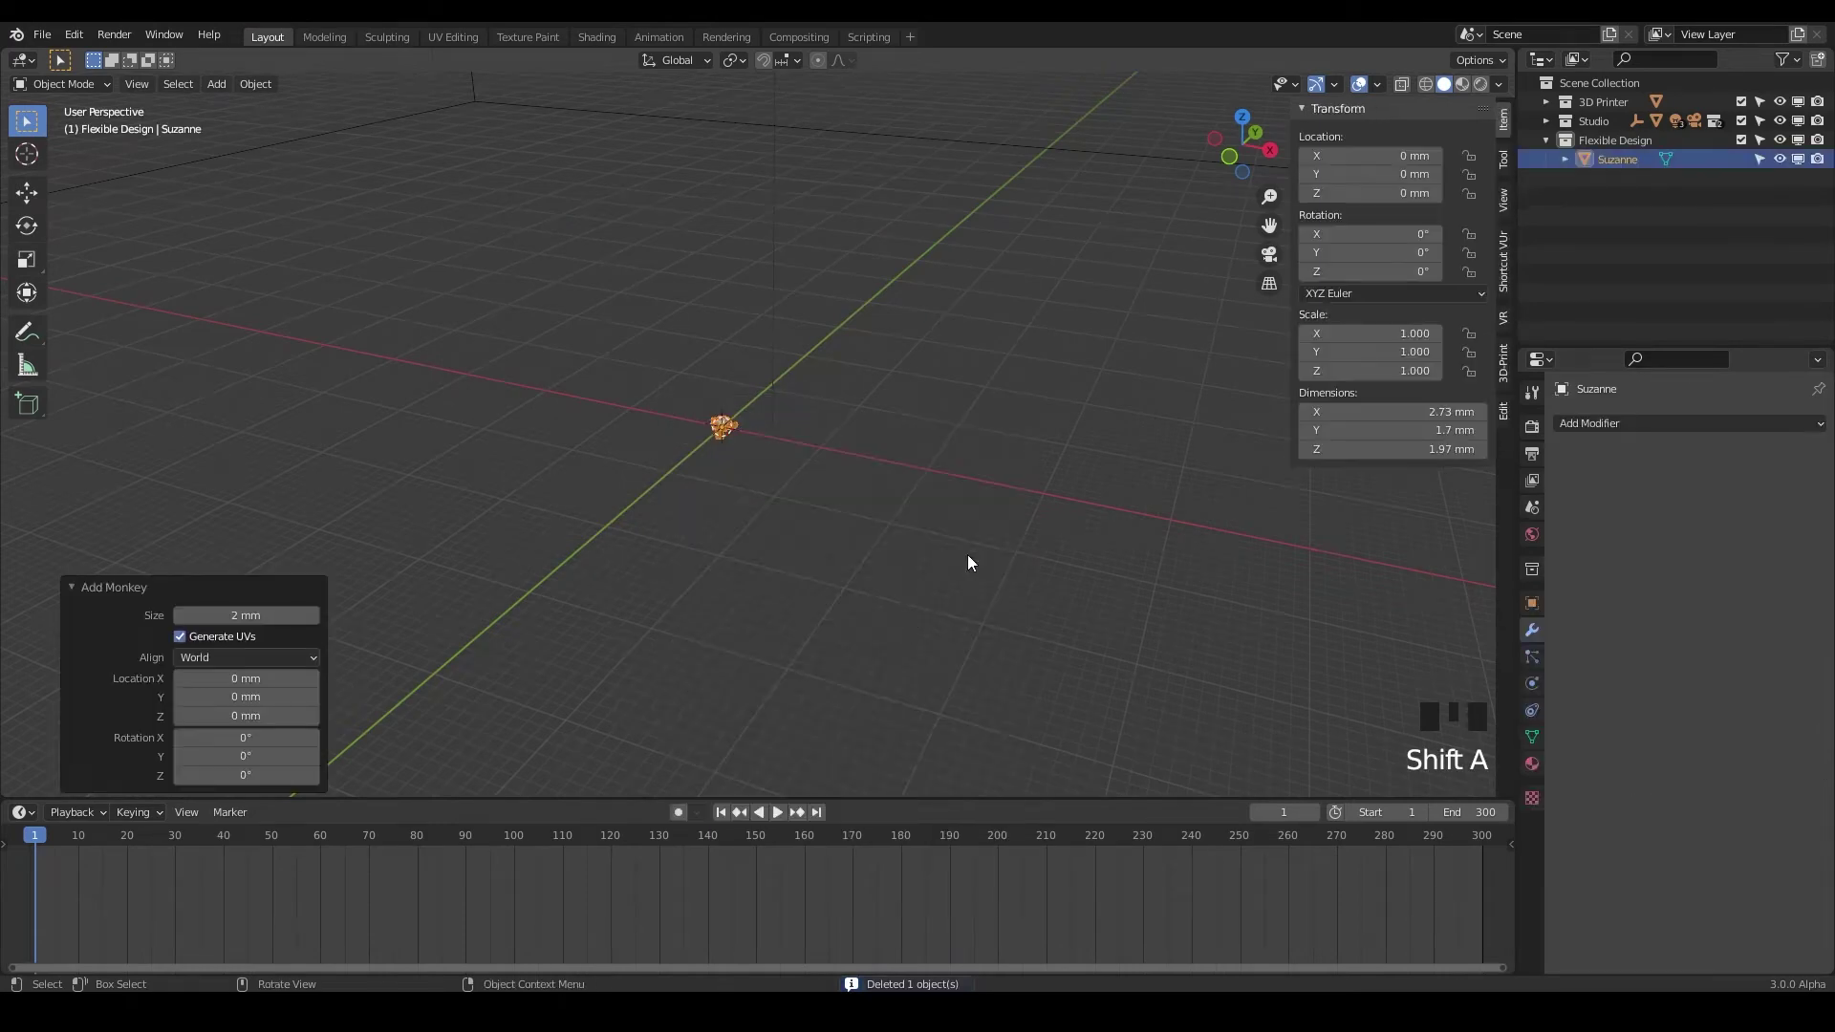
pyautogui.click(246, 616)
pyautogui.write('25')
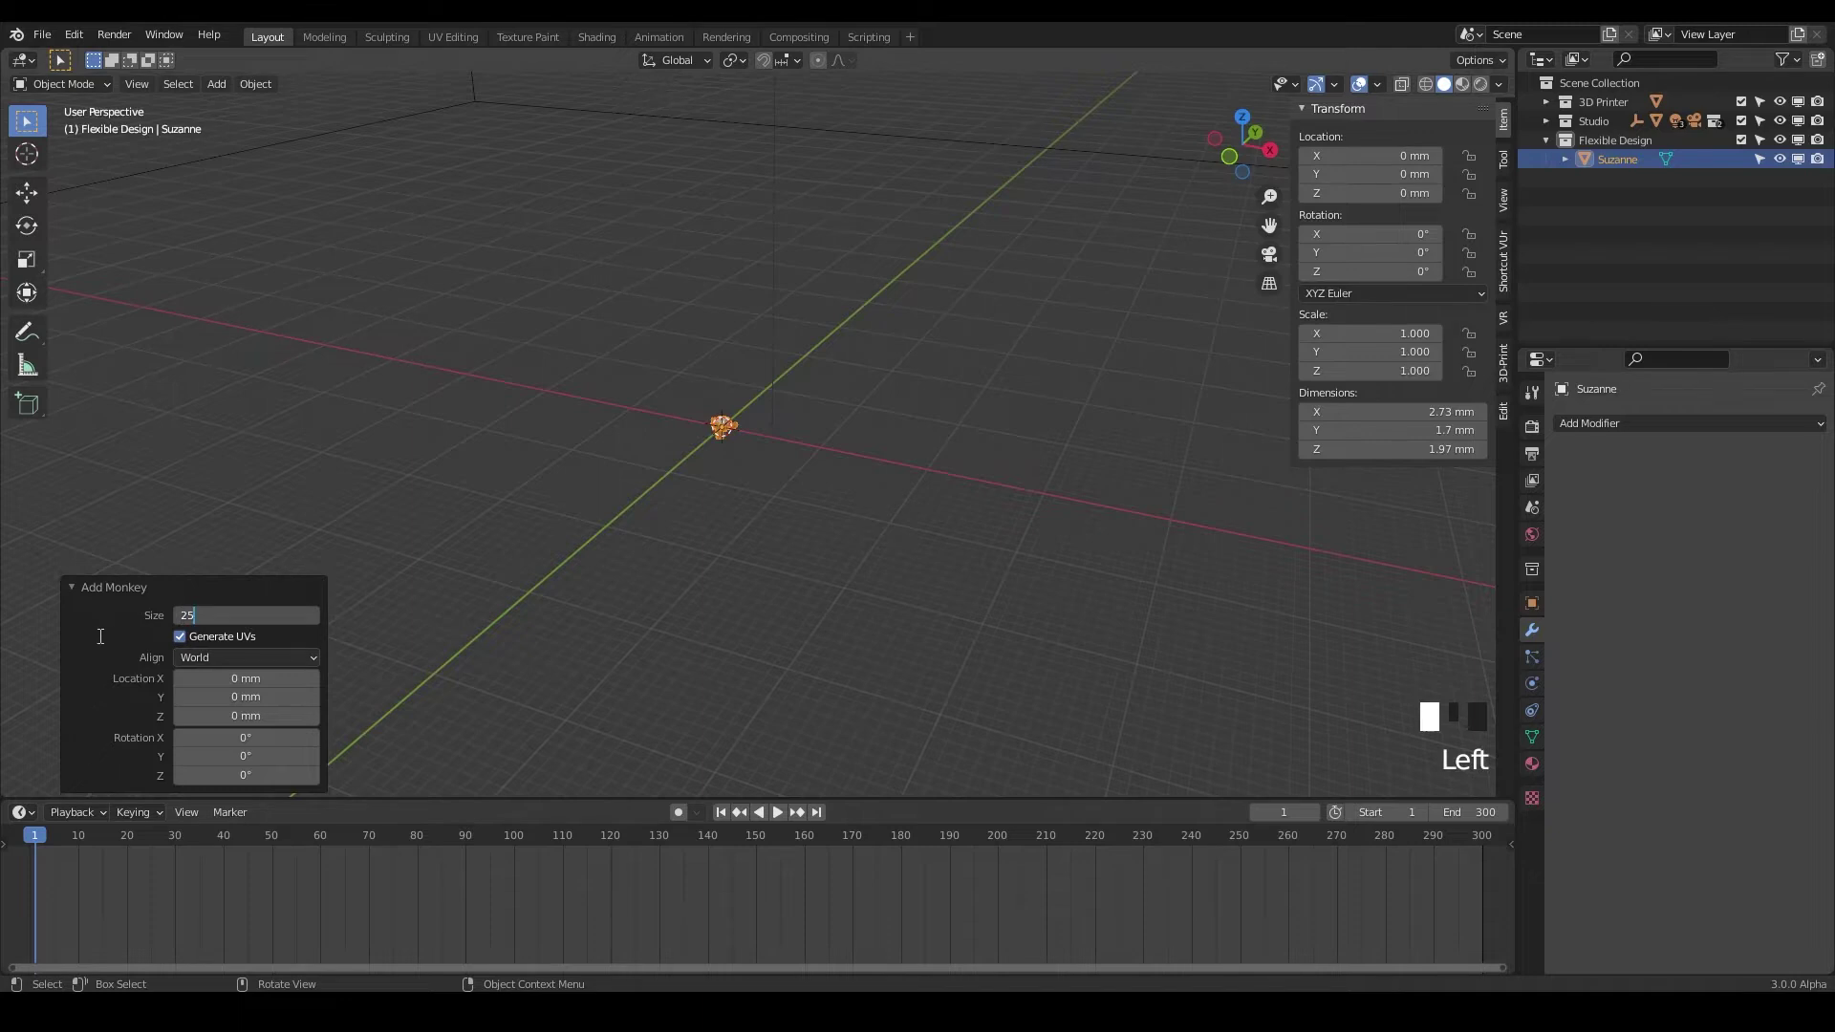
pyautogui.press('Return')
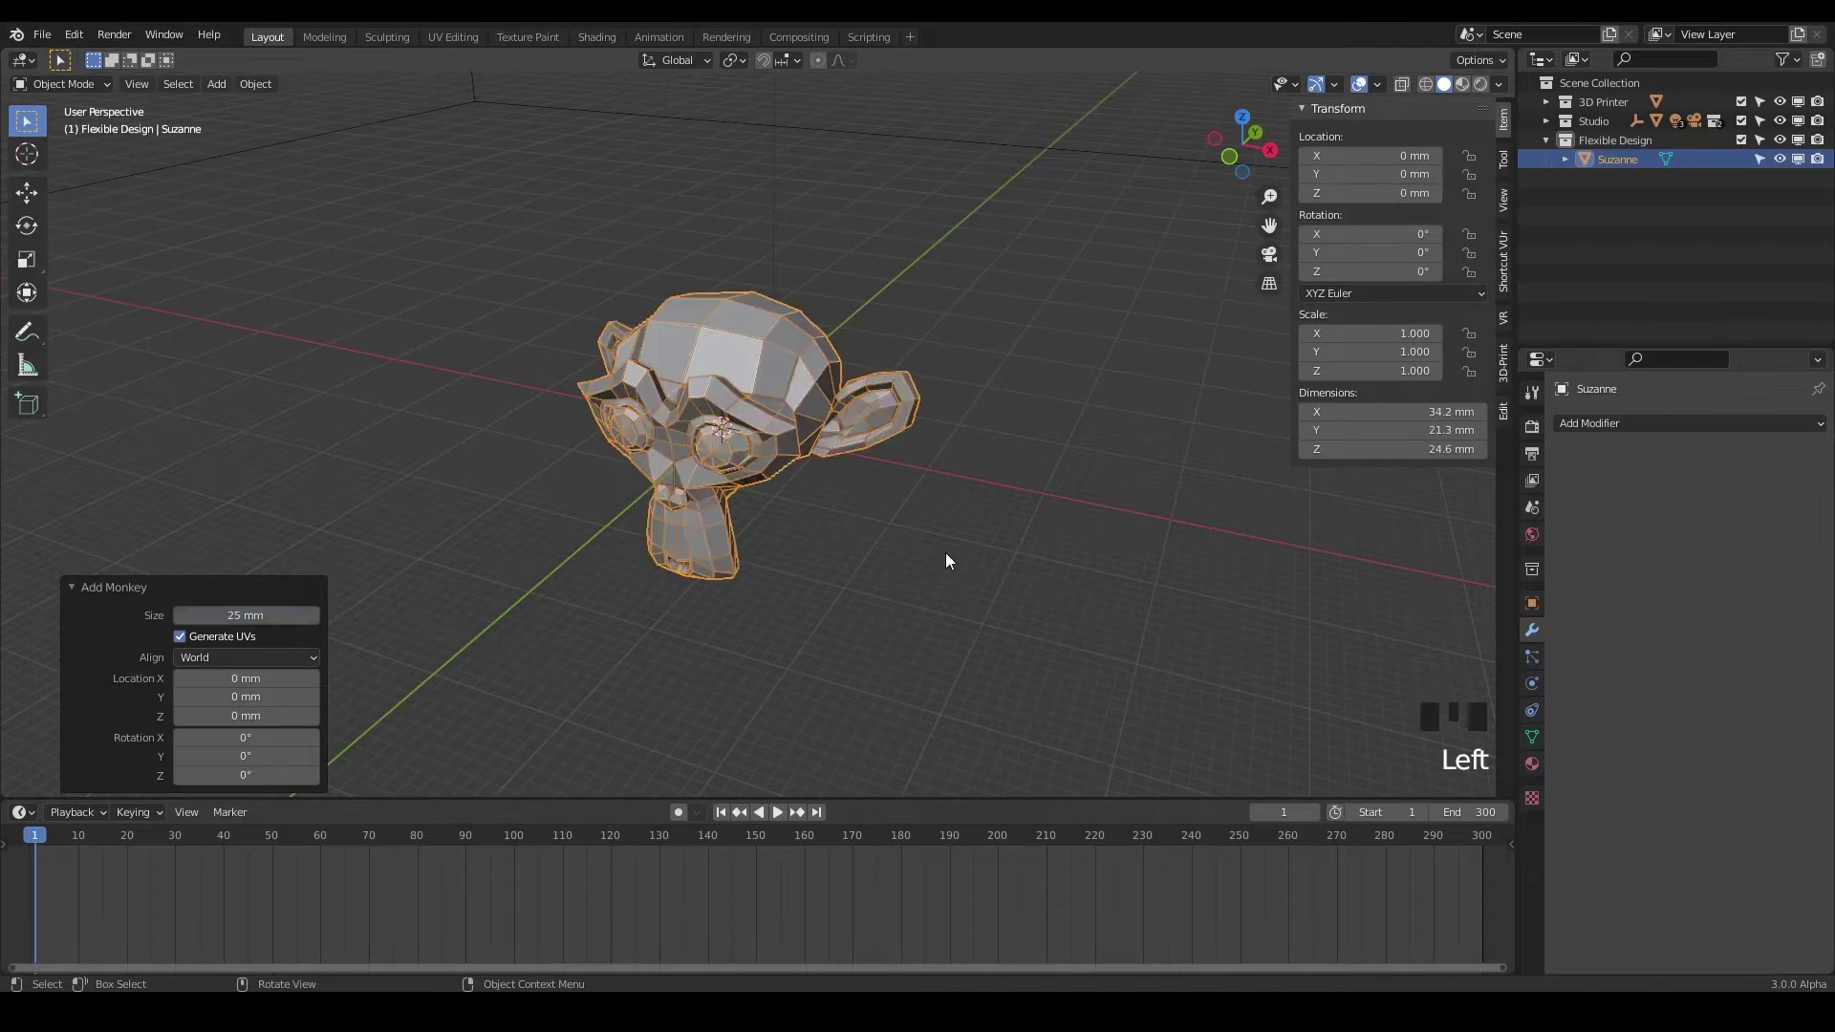
# Add a Multiresolution modifier to the new monkey head and subdivide it three times with the standard Subdivide.
pyautogui.click(1585, 423)
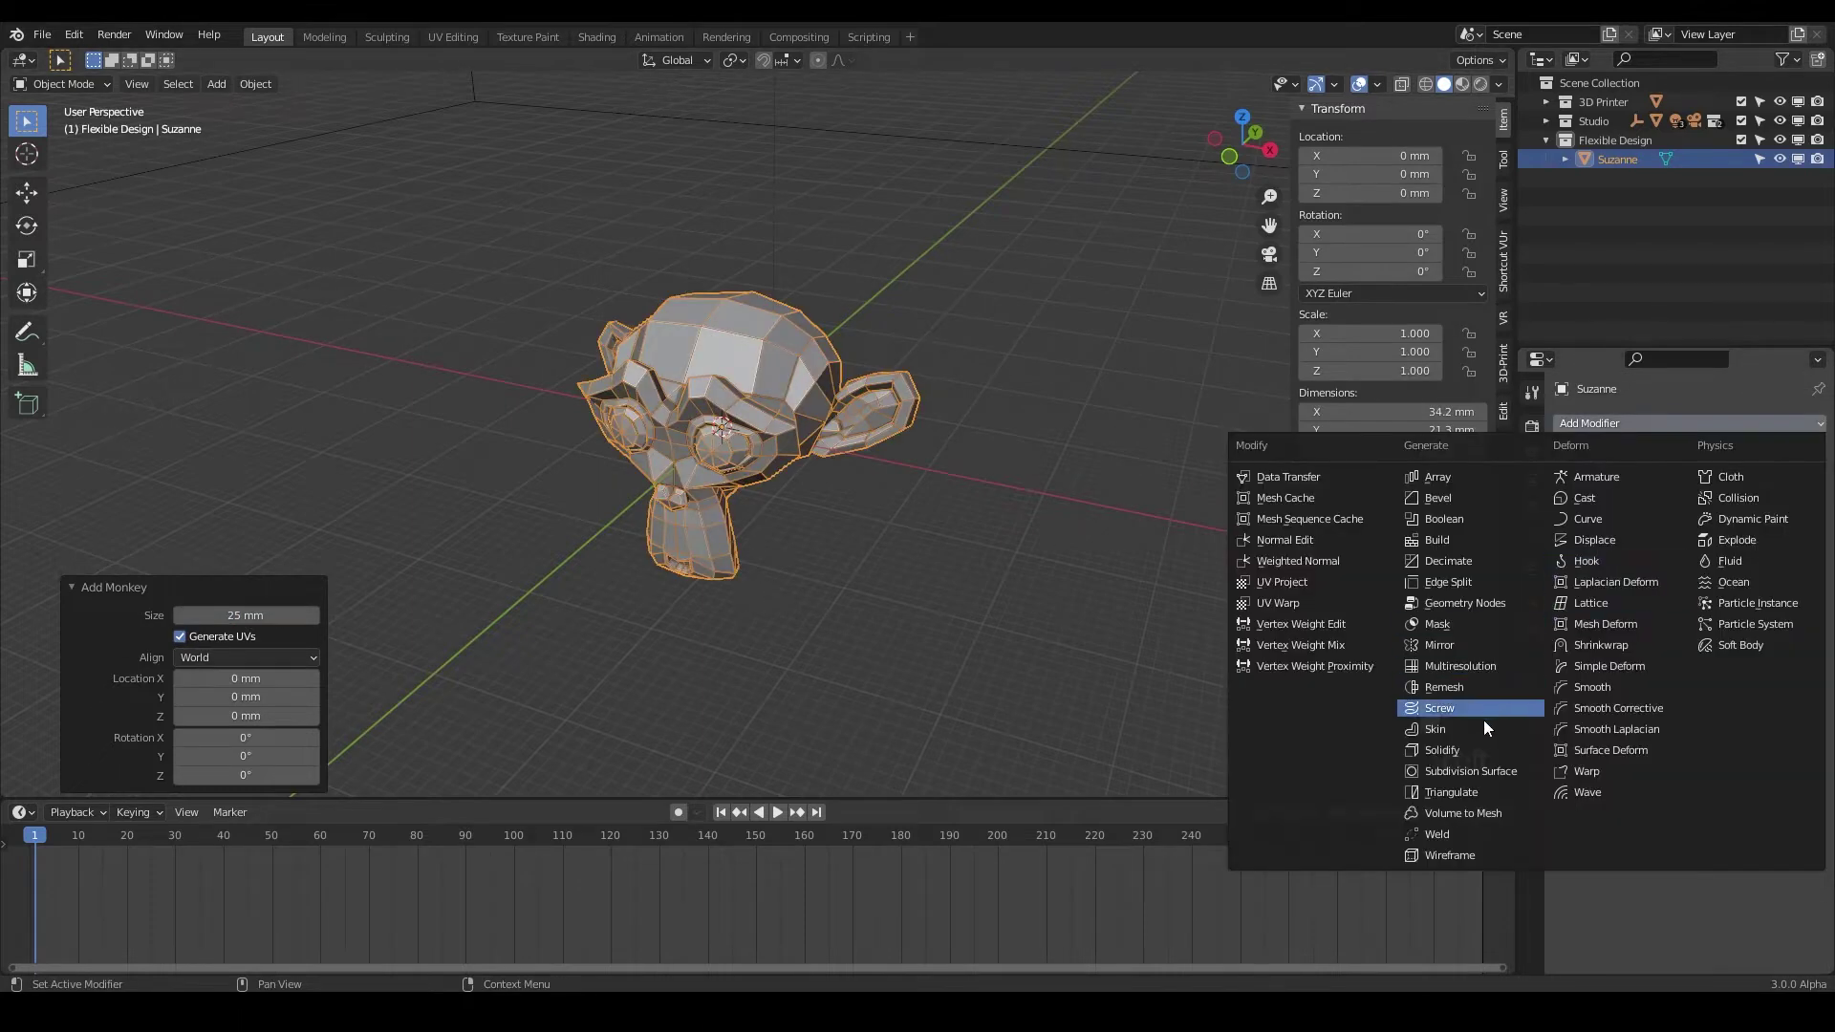
pyautogui.click(1486, 665)
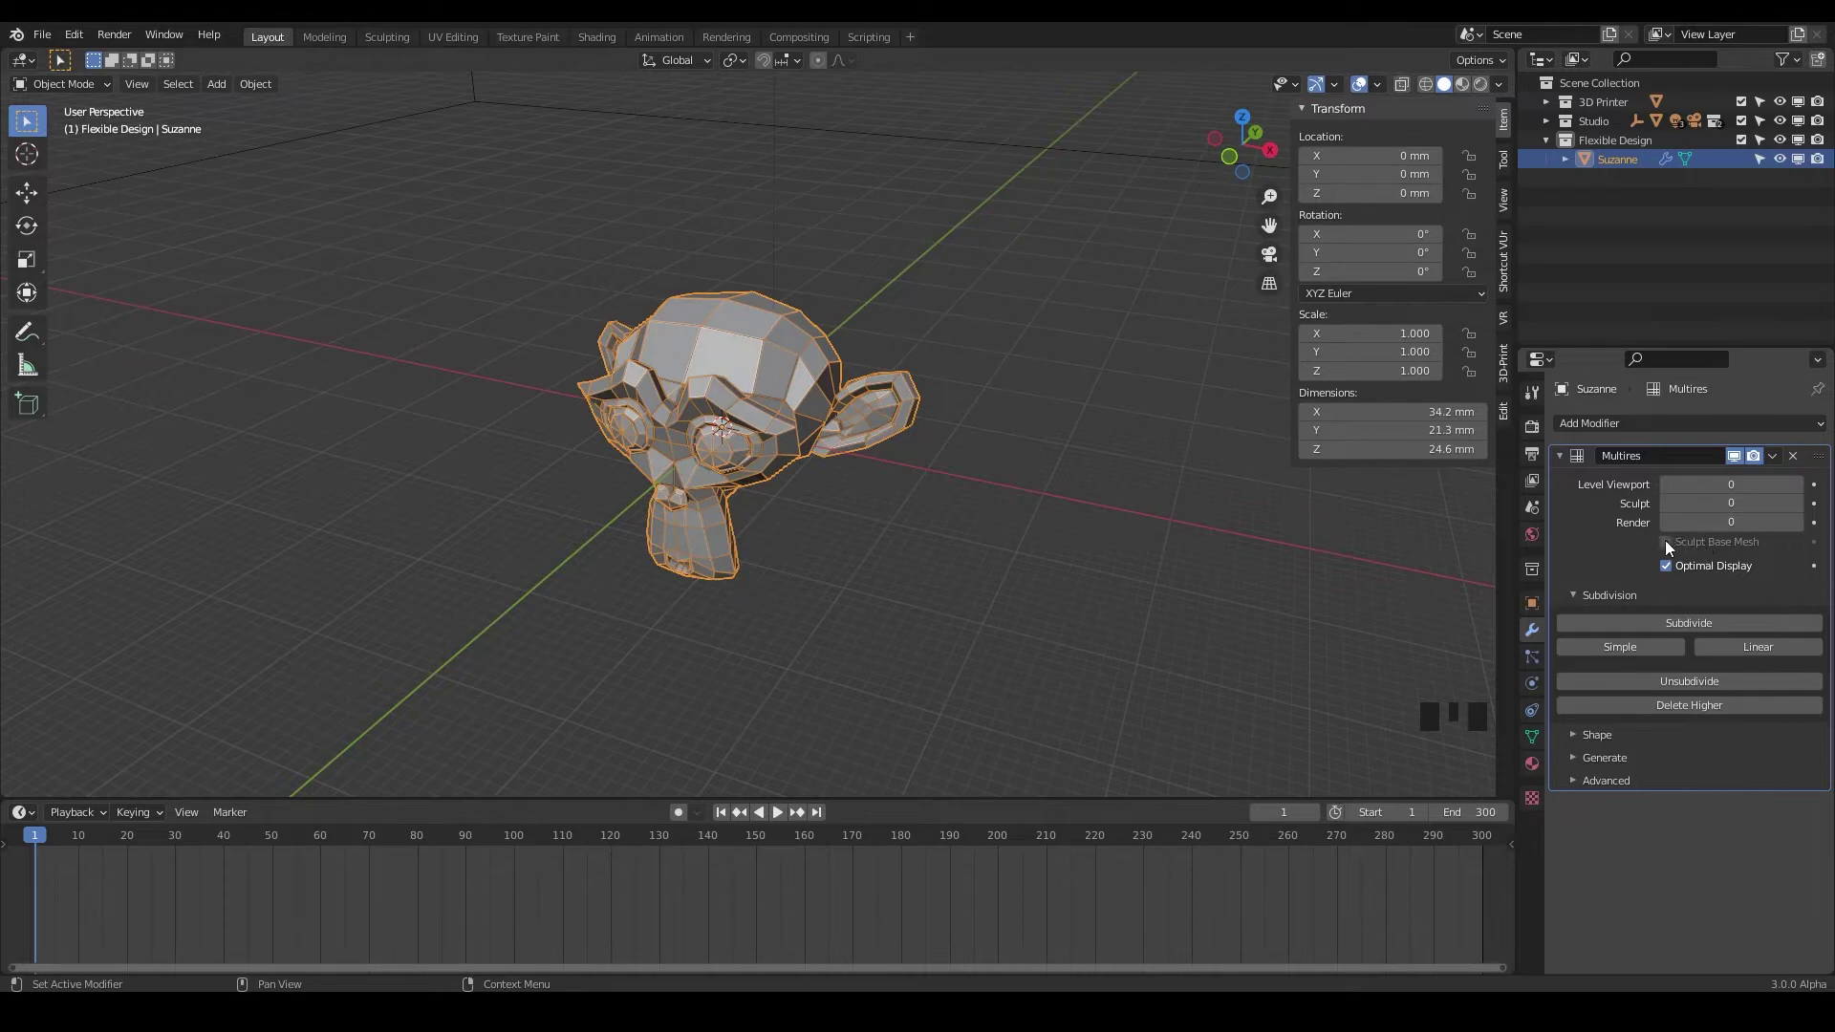
pyautogui.click(1680, 624)
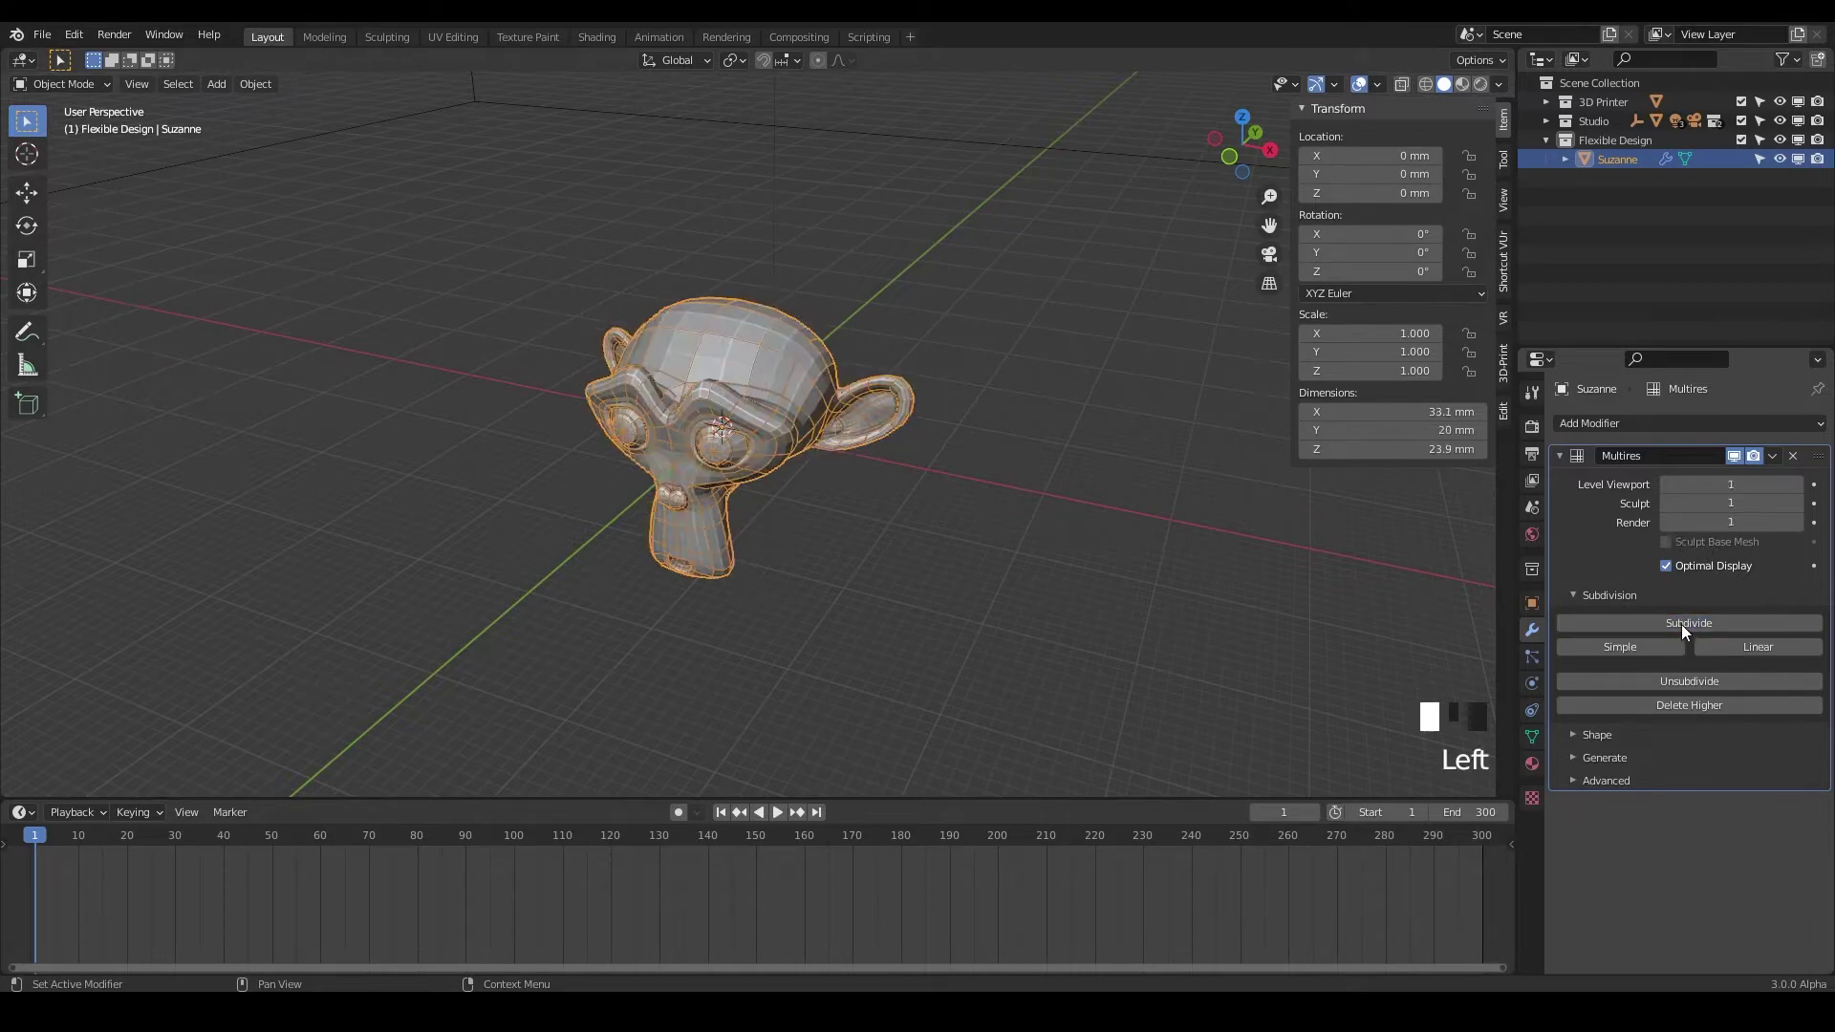
pyautogui.click(1679, 628)
pyautogui.click(1685, 618)
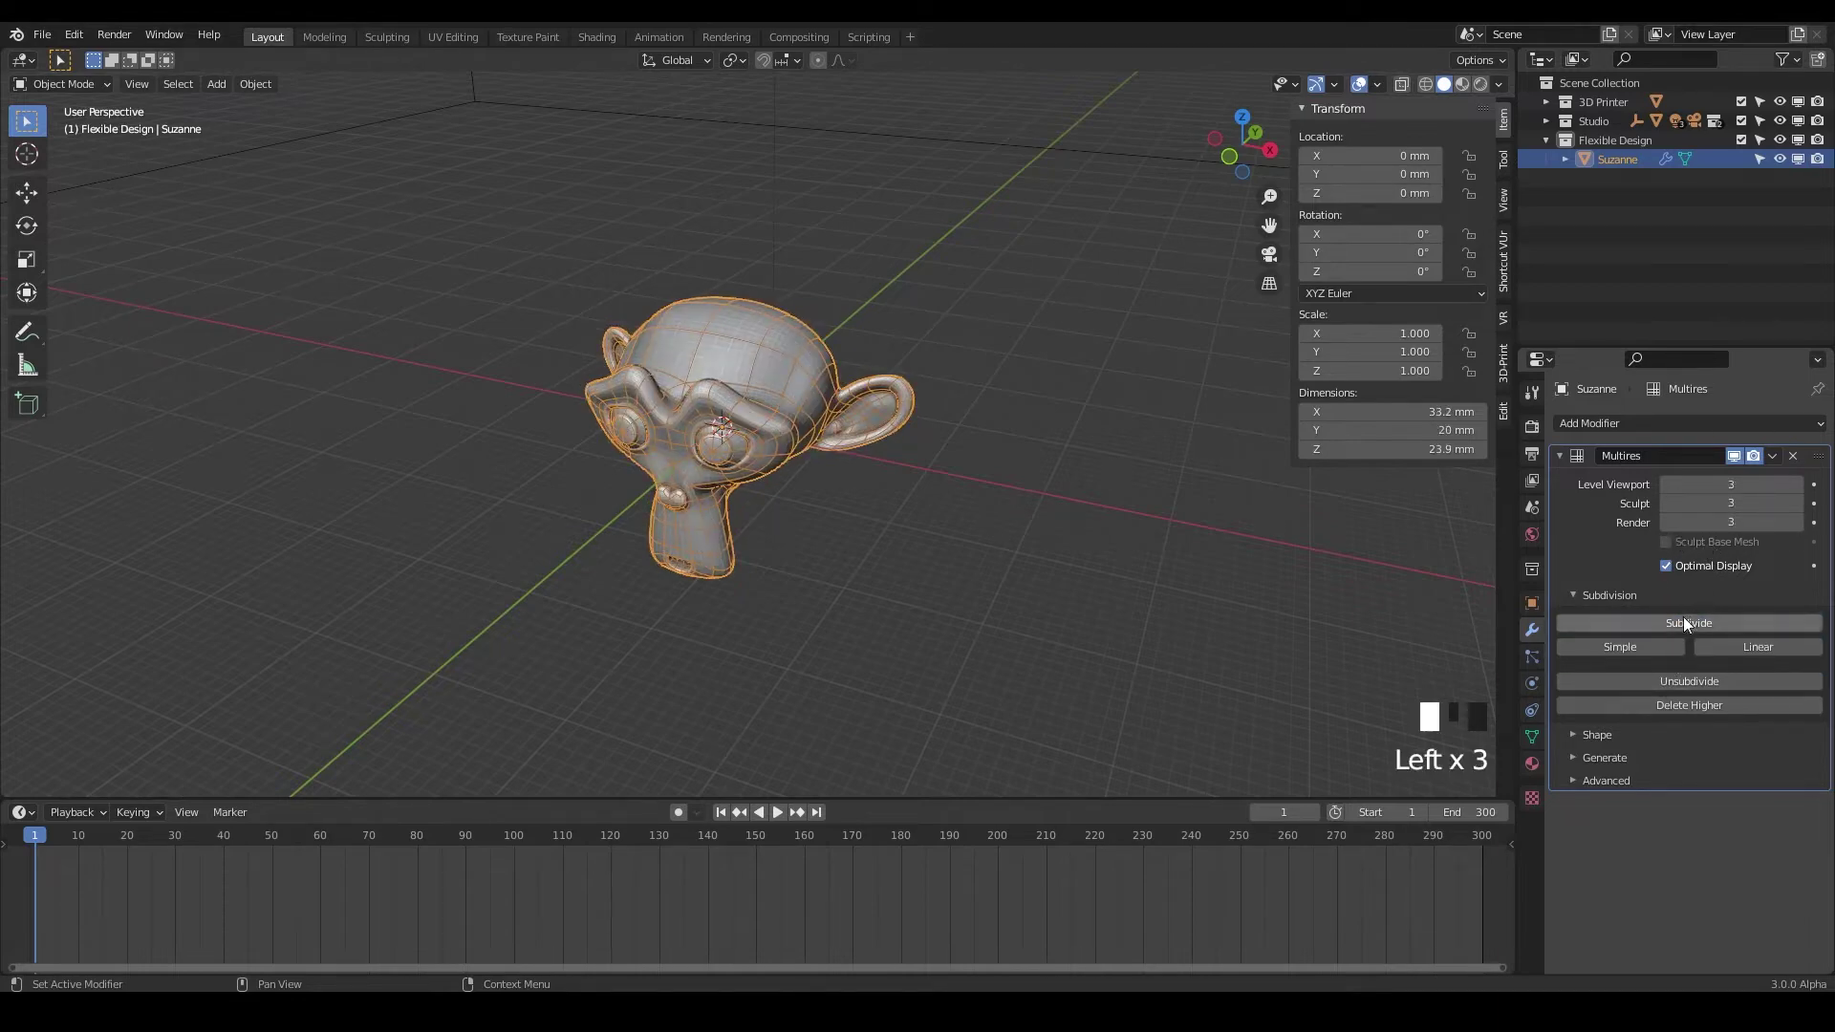
# Switch the monkey head to Sculpt Mode and raise a bump on the upper side of the skull with the Draw brush.
pyautogui.moveTo(829, 374); pyautogui.dragTo(863, 356, button='middle')
pyautogui.scroll(3, 805, 312)
pyautogui.scroll(1, 808, 380)
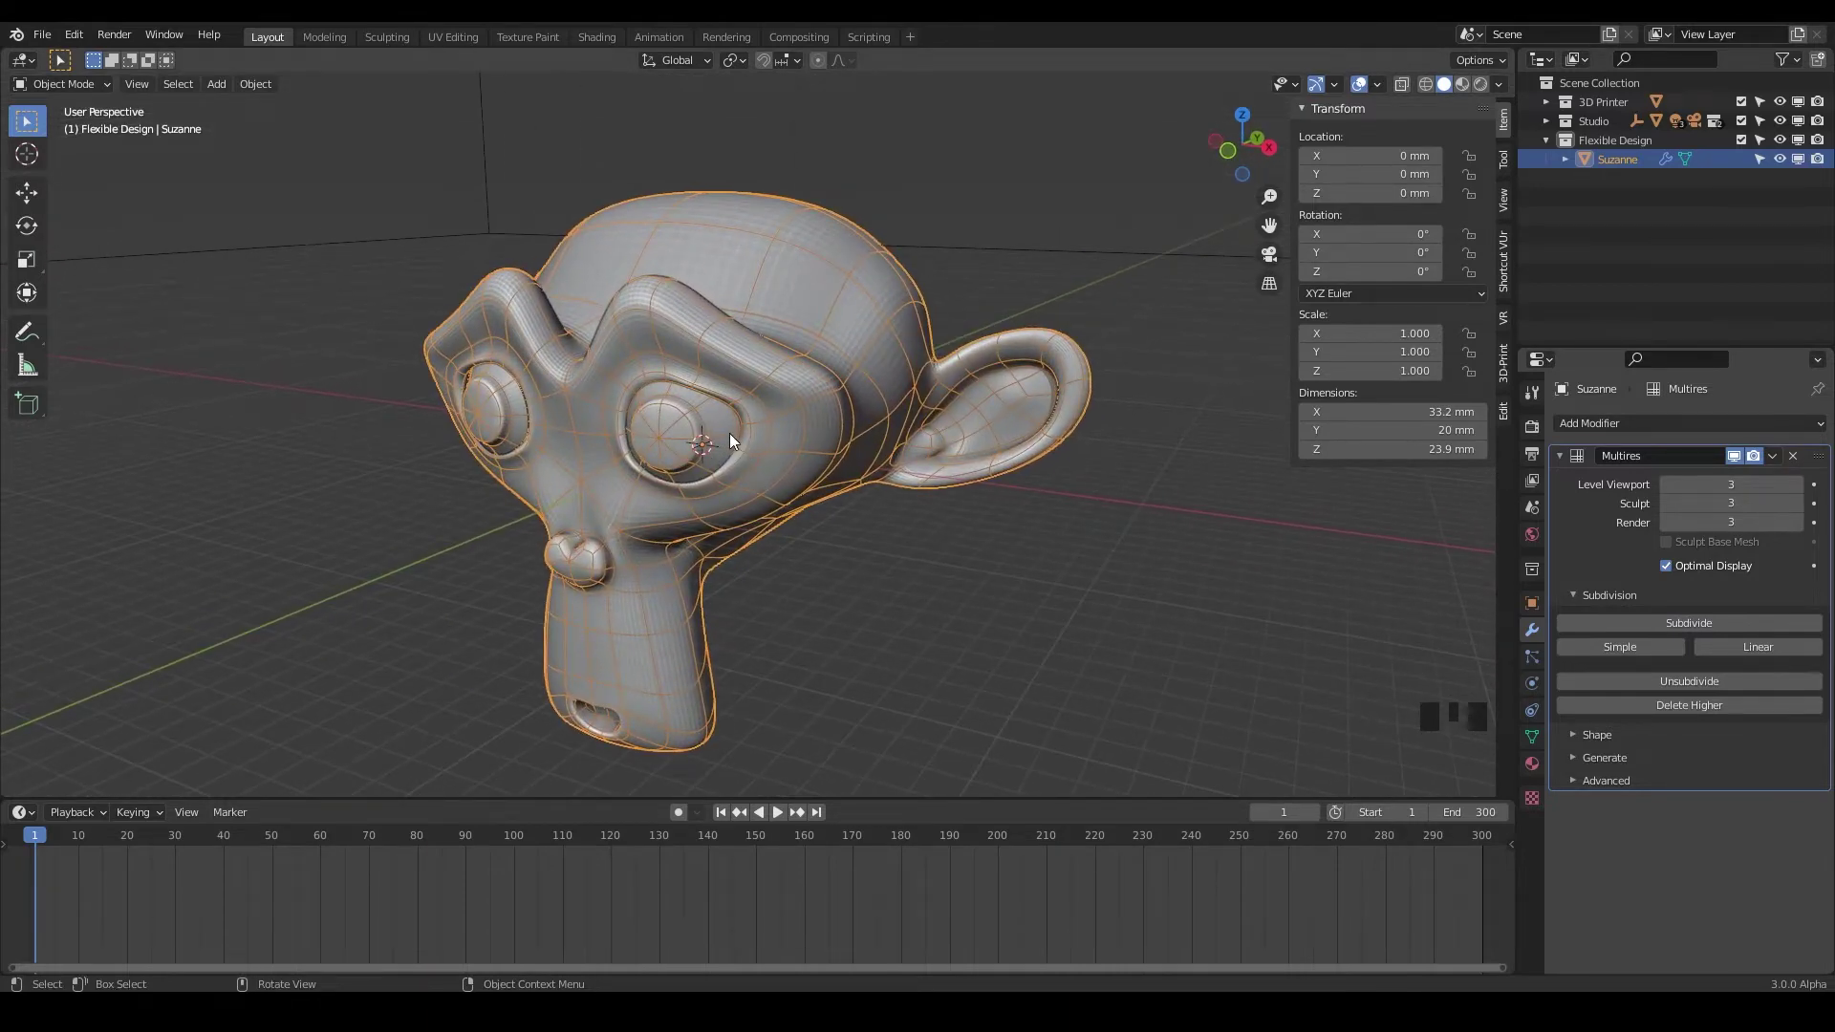
pyautogui.hotkey('ctrl', 'Tab')
pyautogui.hotkey('ctrl', 'Tab')
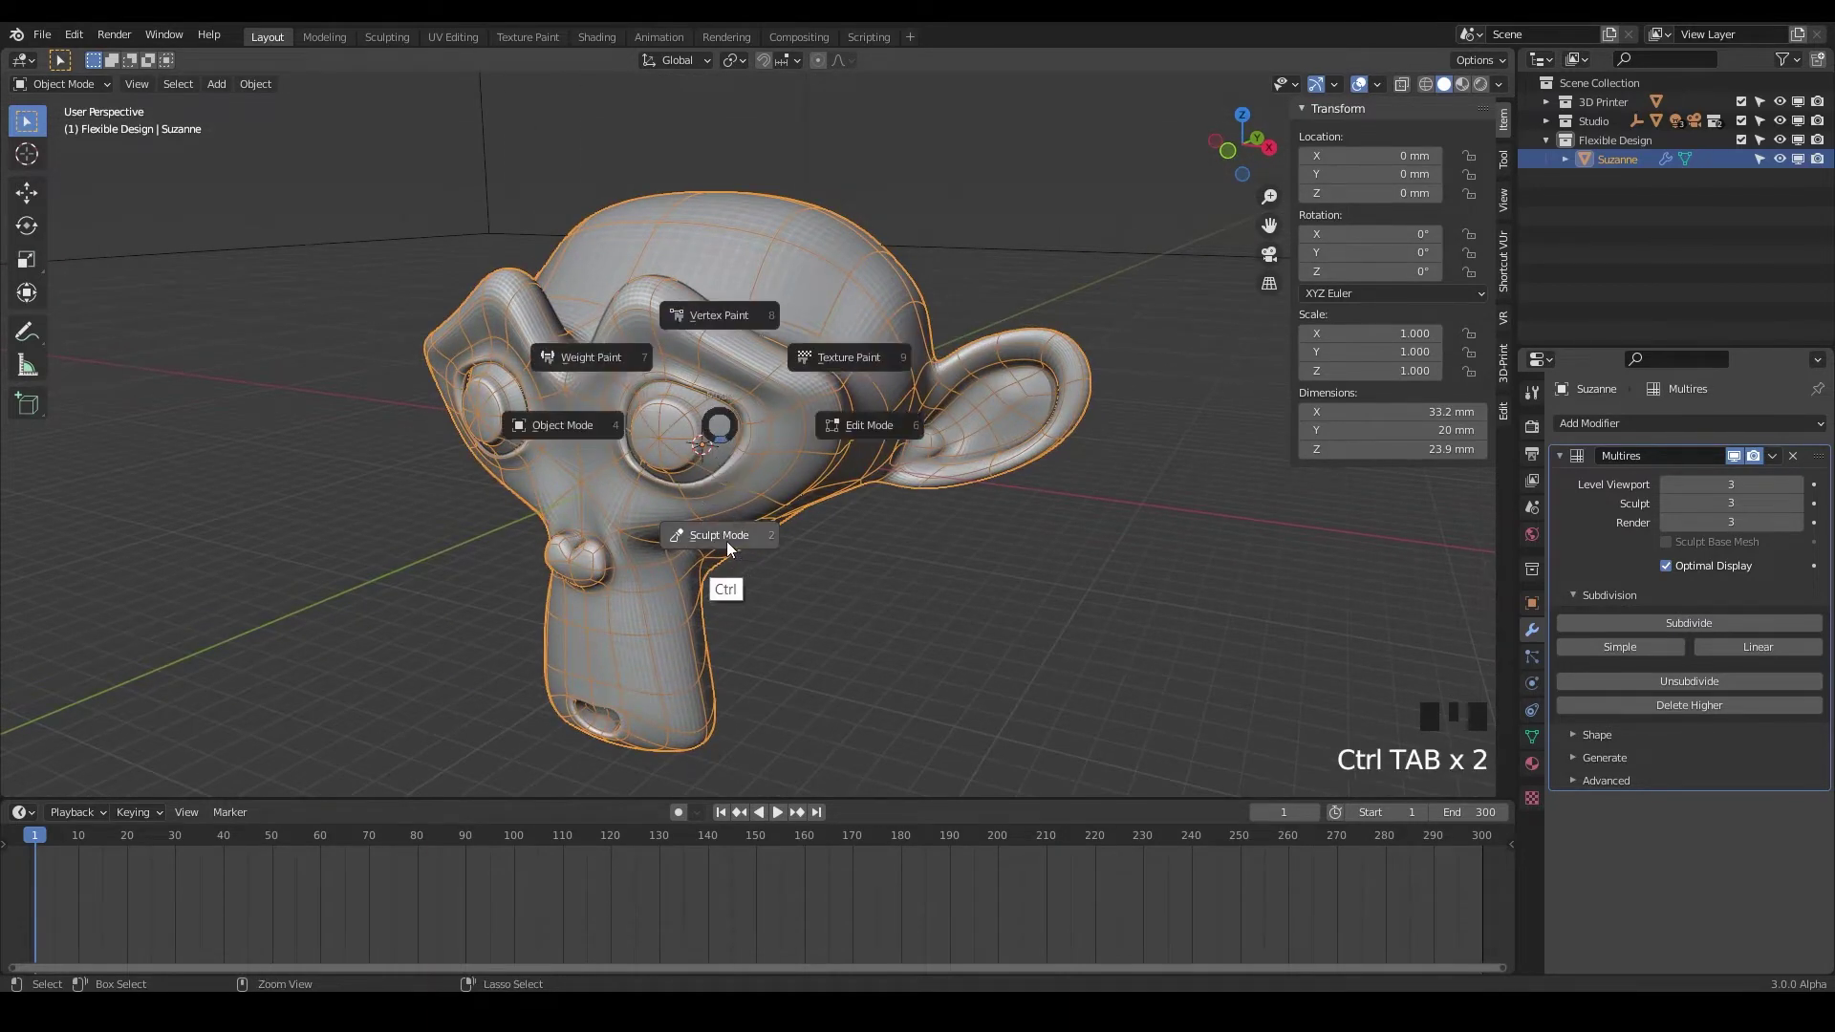
pyautogui.click(726, 535)
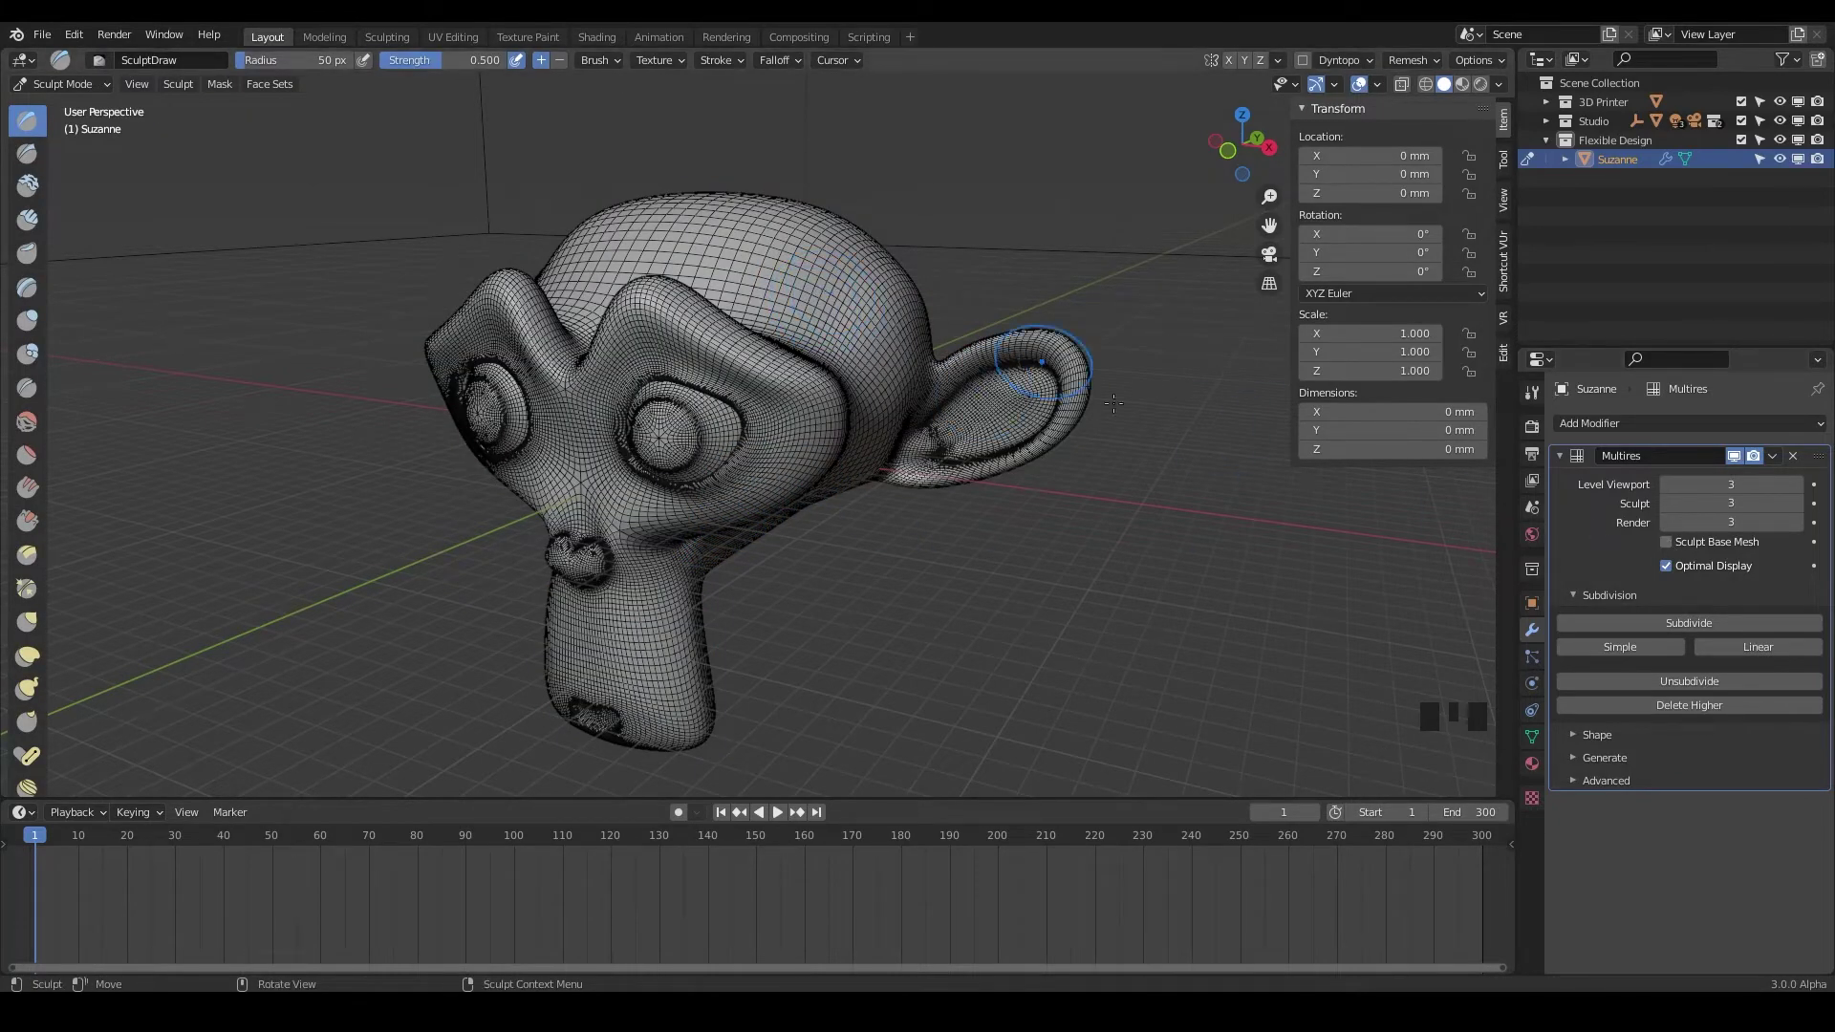
pyautogui.moveTo(917, 344); pyautogui.dragTo(813, 308, button='middle')
pyautogui.moveTo(877, 269); pyautogui.dragTo(790, 288, button='middle')
pyautogui.moveTo(791, 285)
pyautogui.mouseDown()
pyautogui.moveTo(833, 256)
pyautogui.moveTo(809, 246)
pyautogui.moveTo(831, 308)
pyautogui.mouseUp()
# Enlarge the brush radius to about 101 px and reshape the ear beside the bump with the Grab brush.
pyautogui.press('f')
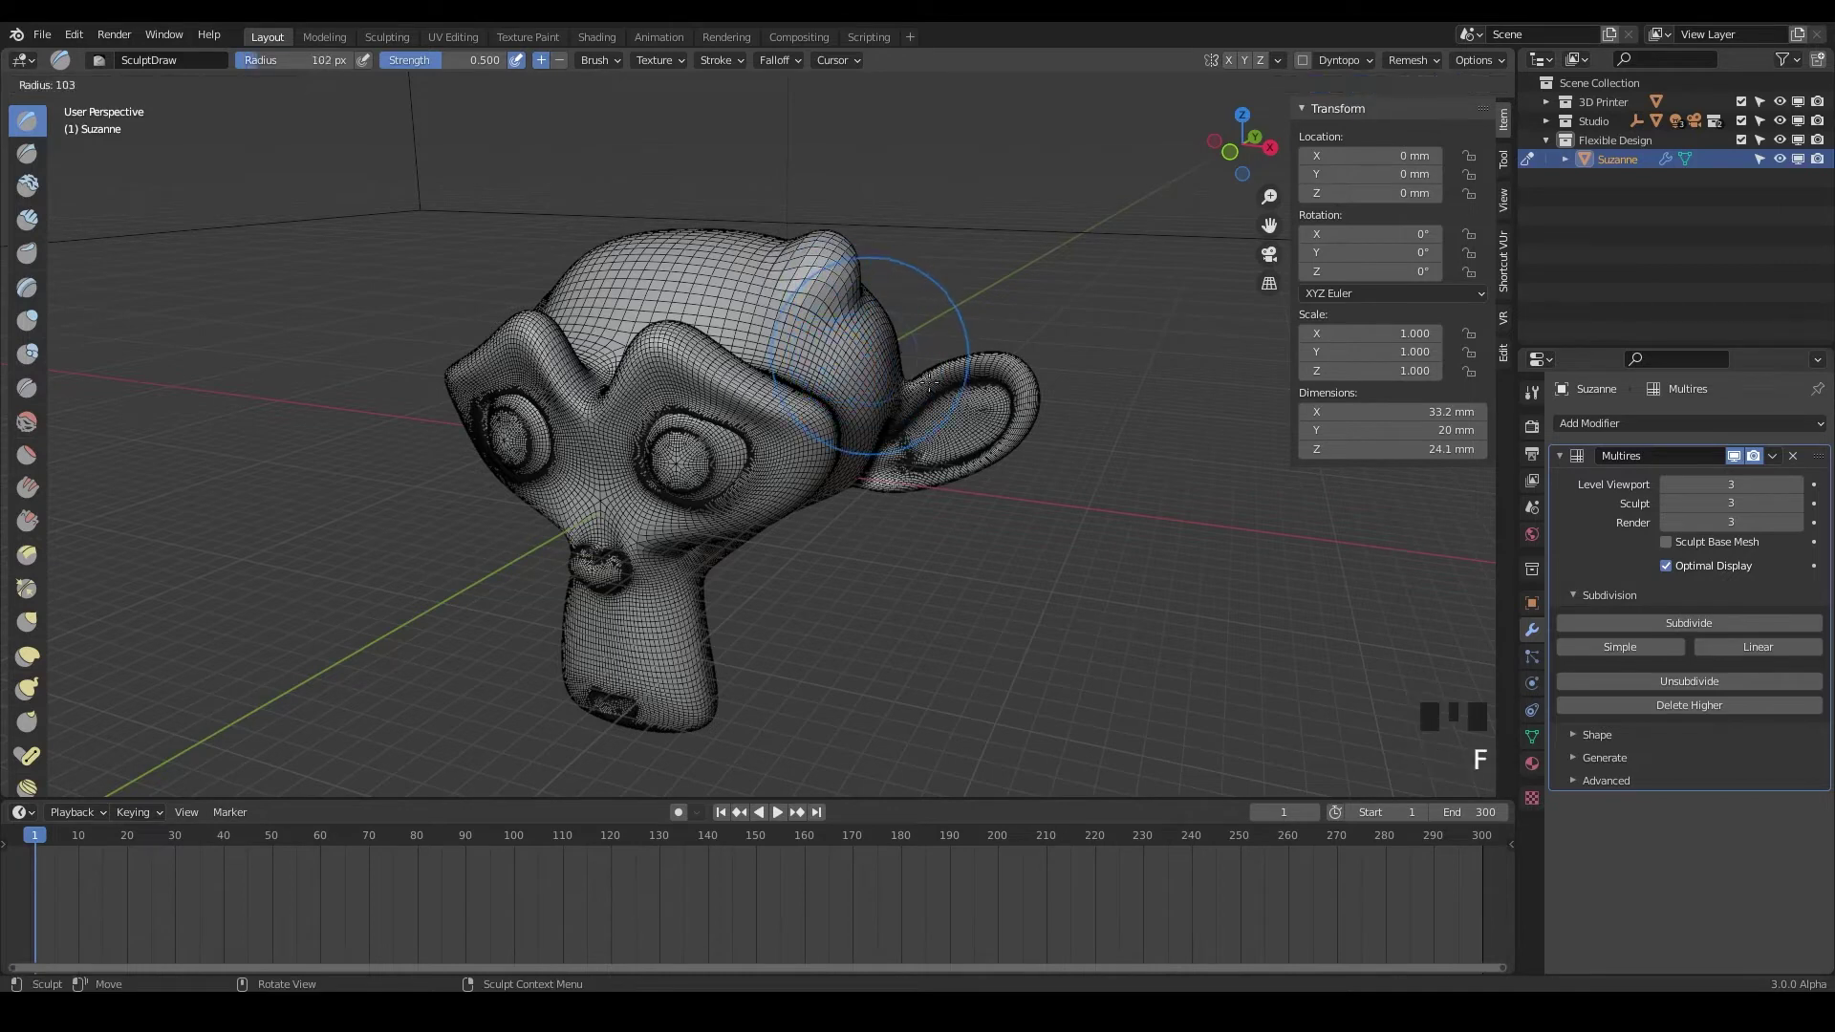
pyautogui.click(936, 364)
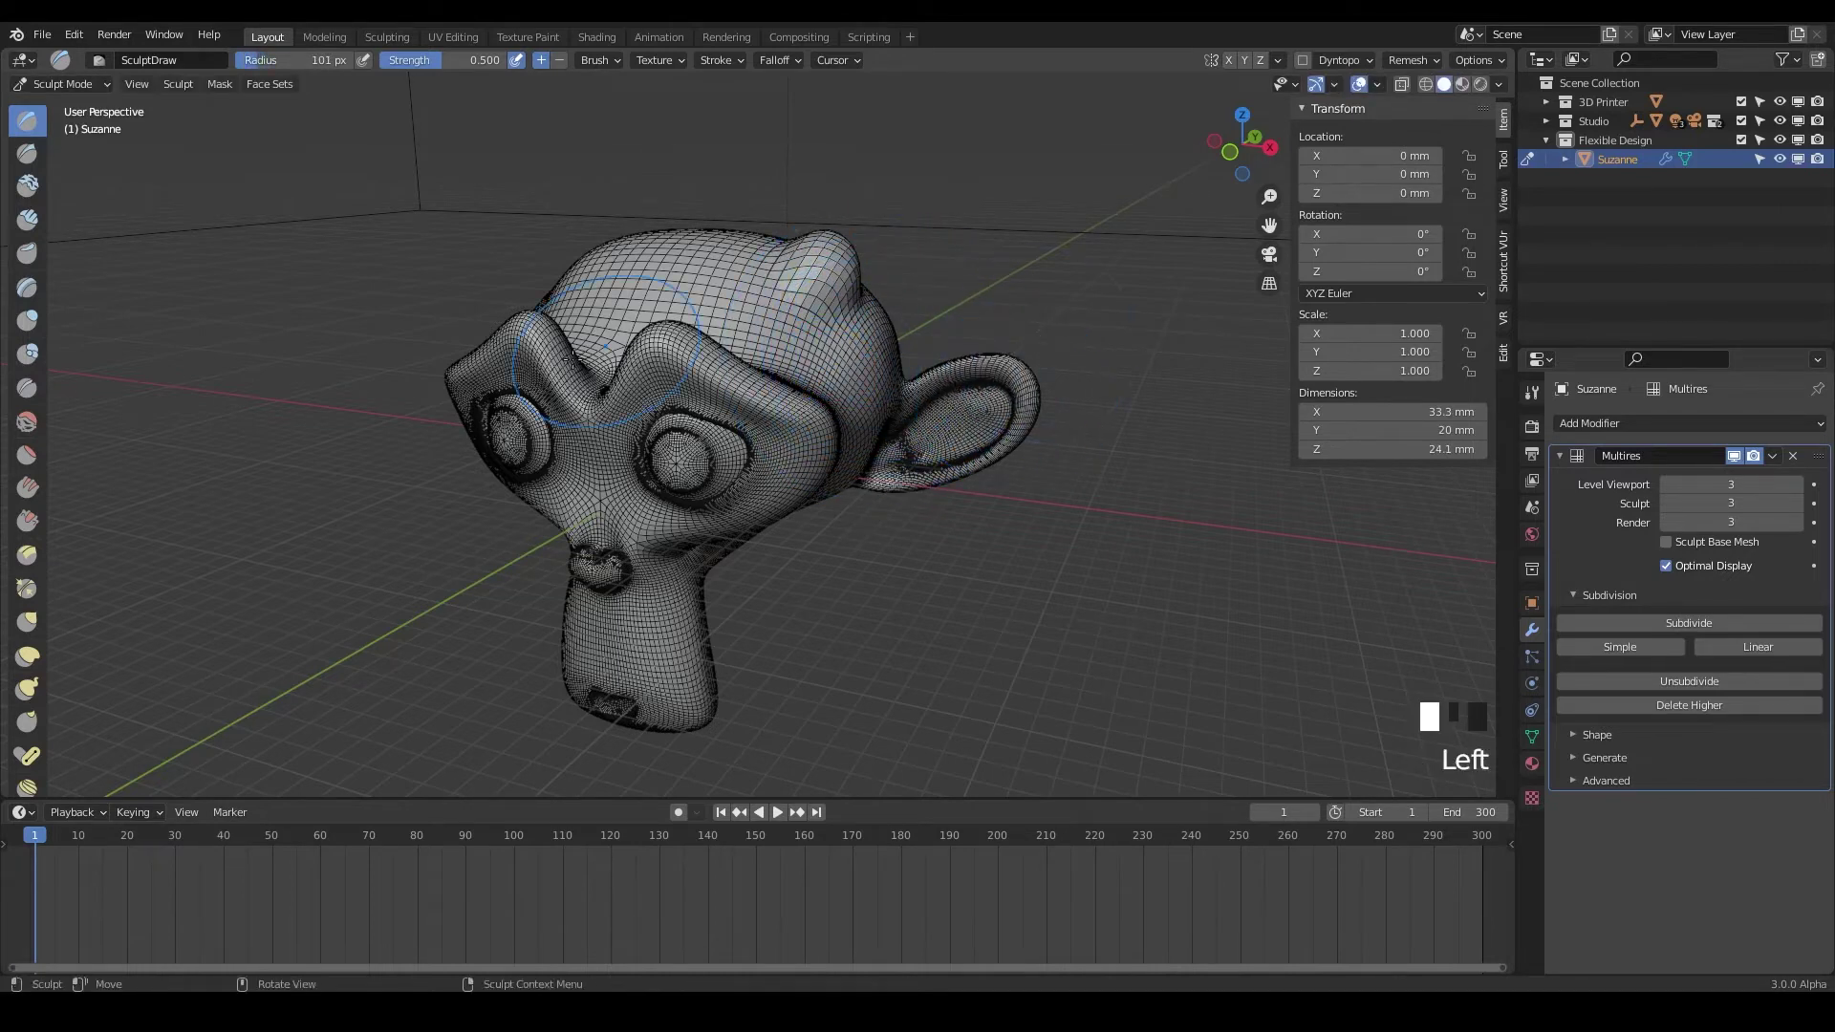
pyautogui.click(27, 621)
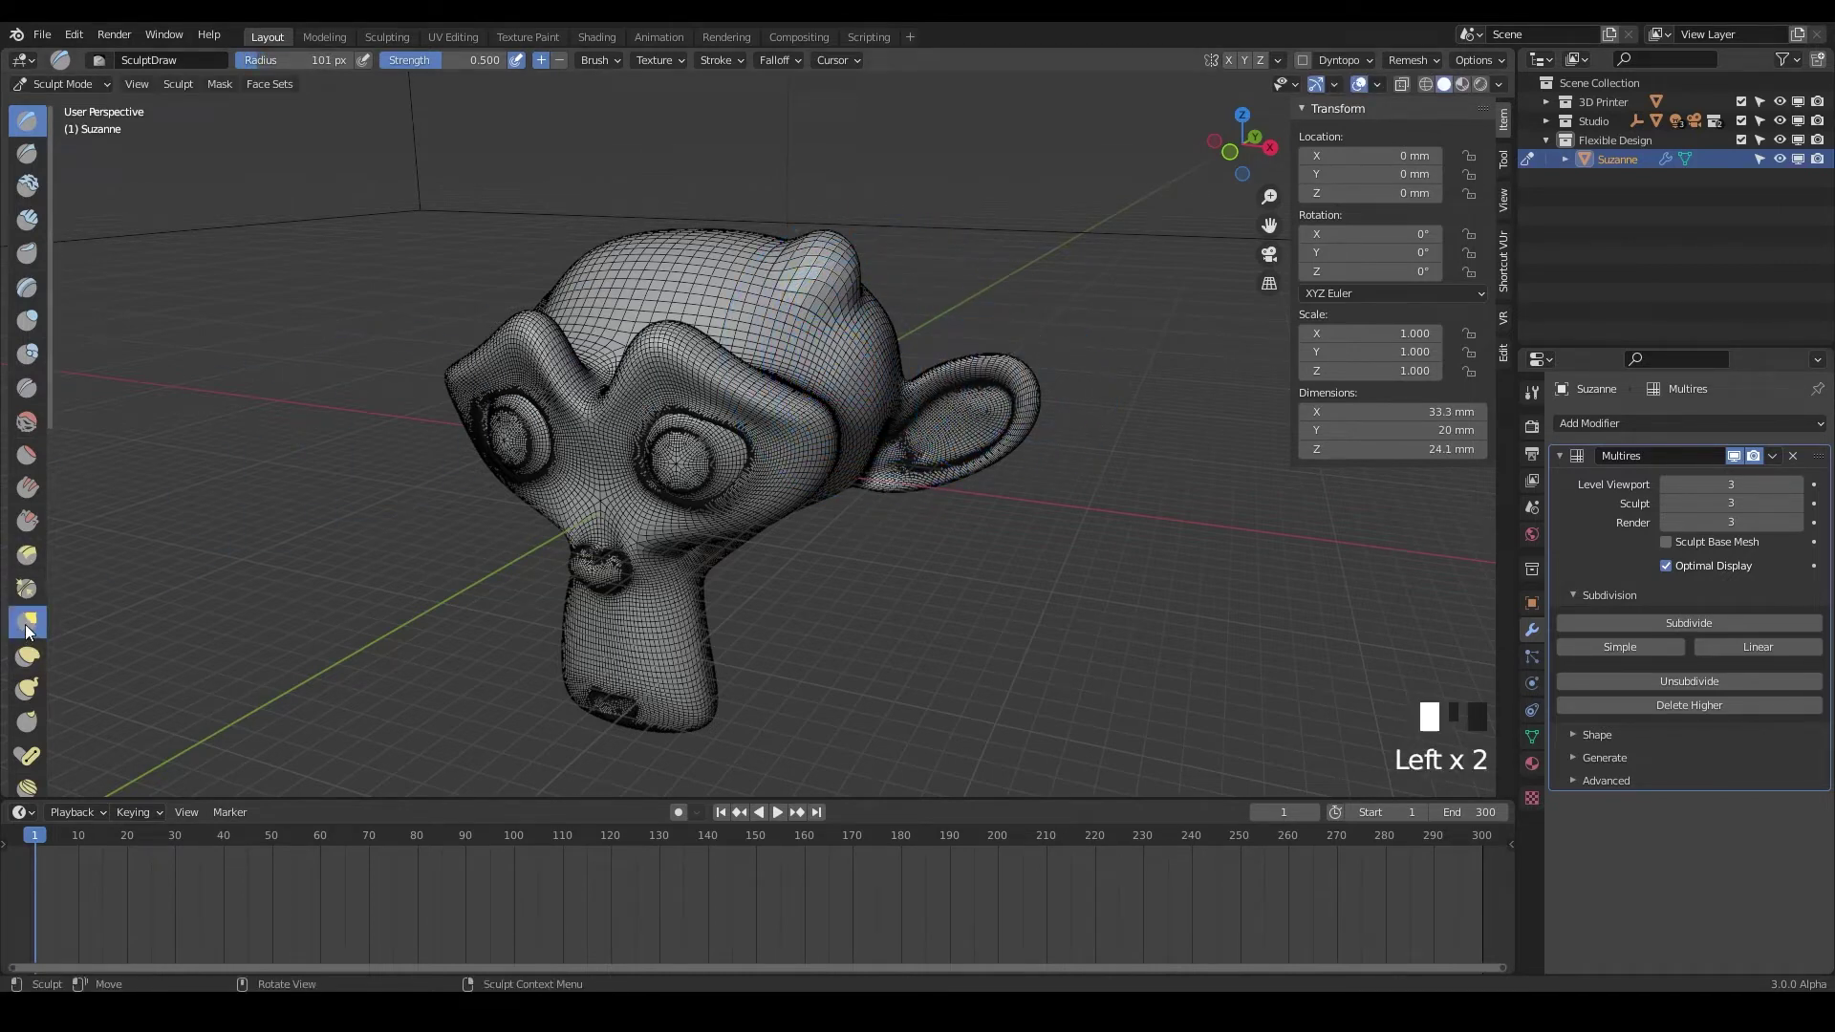
pyautogui.moveTo(1003, 405); pyautogui.dragTo(970, 307)
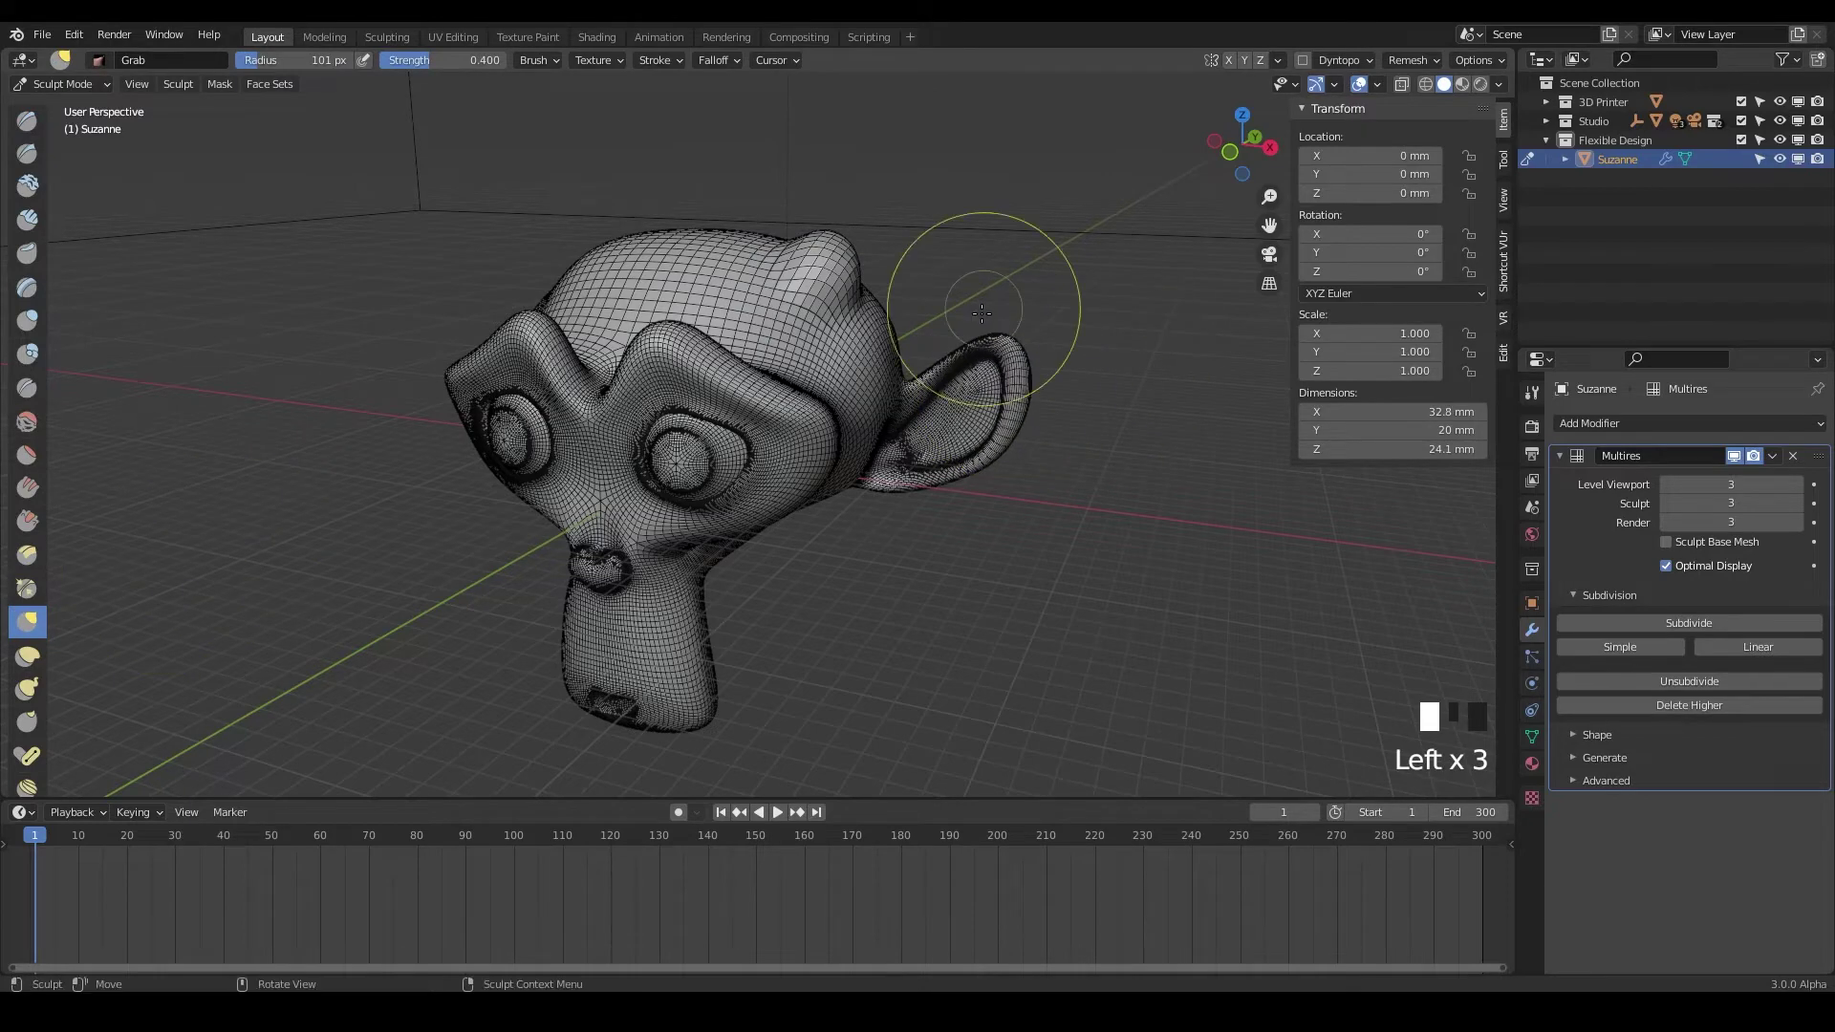
pyautogui.moveTo(409, 368); pyautogui.dragTo(517, 344, button='middle')
pyautogui.moveTo(517, 344); pyautogui.dragTo(519, 333)
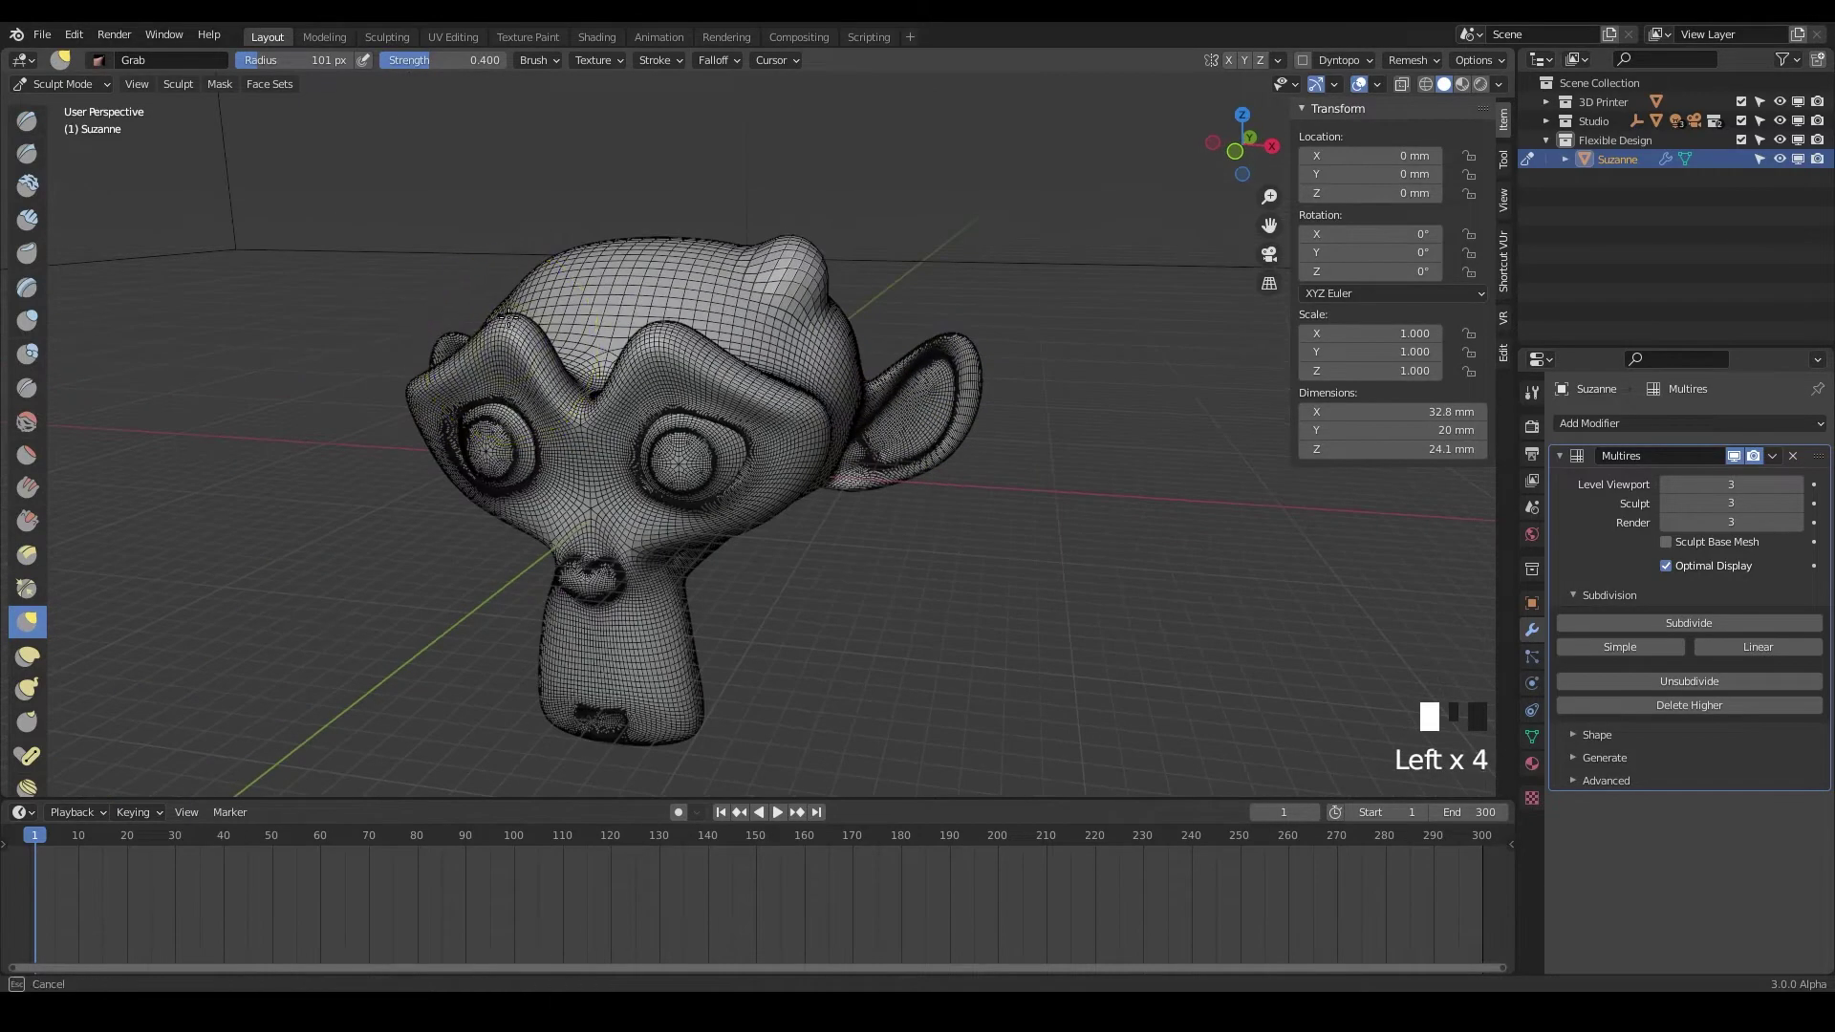
pyautogui.moveTo(573, 368)
pyautogui.mouseDown(button='middle')
pyautogui.moveTo(778, 430)
pyautogui.moveTo(810, 407)
pyautogui.mouseUp(button='middle')
pyautogui.moveTo(810, 406)
pyautogui.mouseDown()
pyautogui.moveTo(762, 455)
pyautogui.moveTo(725, 451)
pyautogui.moveTo(782, 428)
pyautogui.mouseUp()
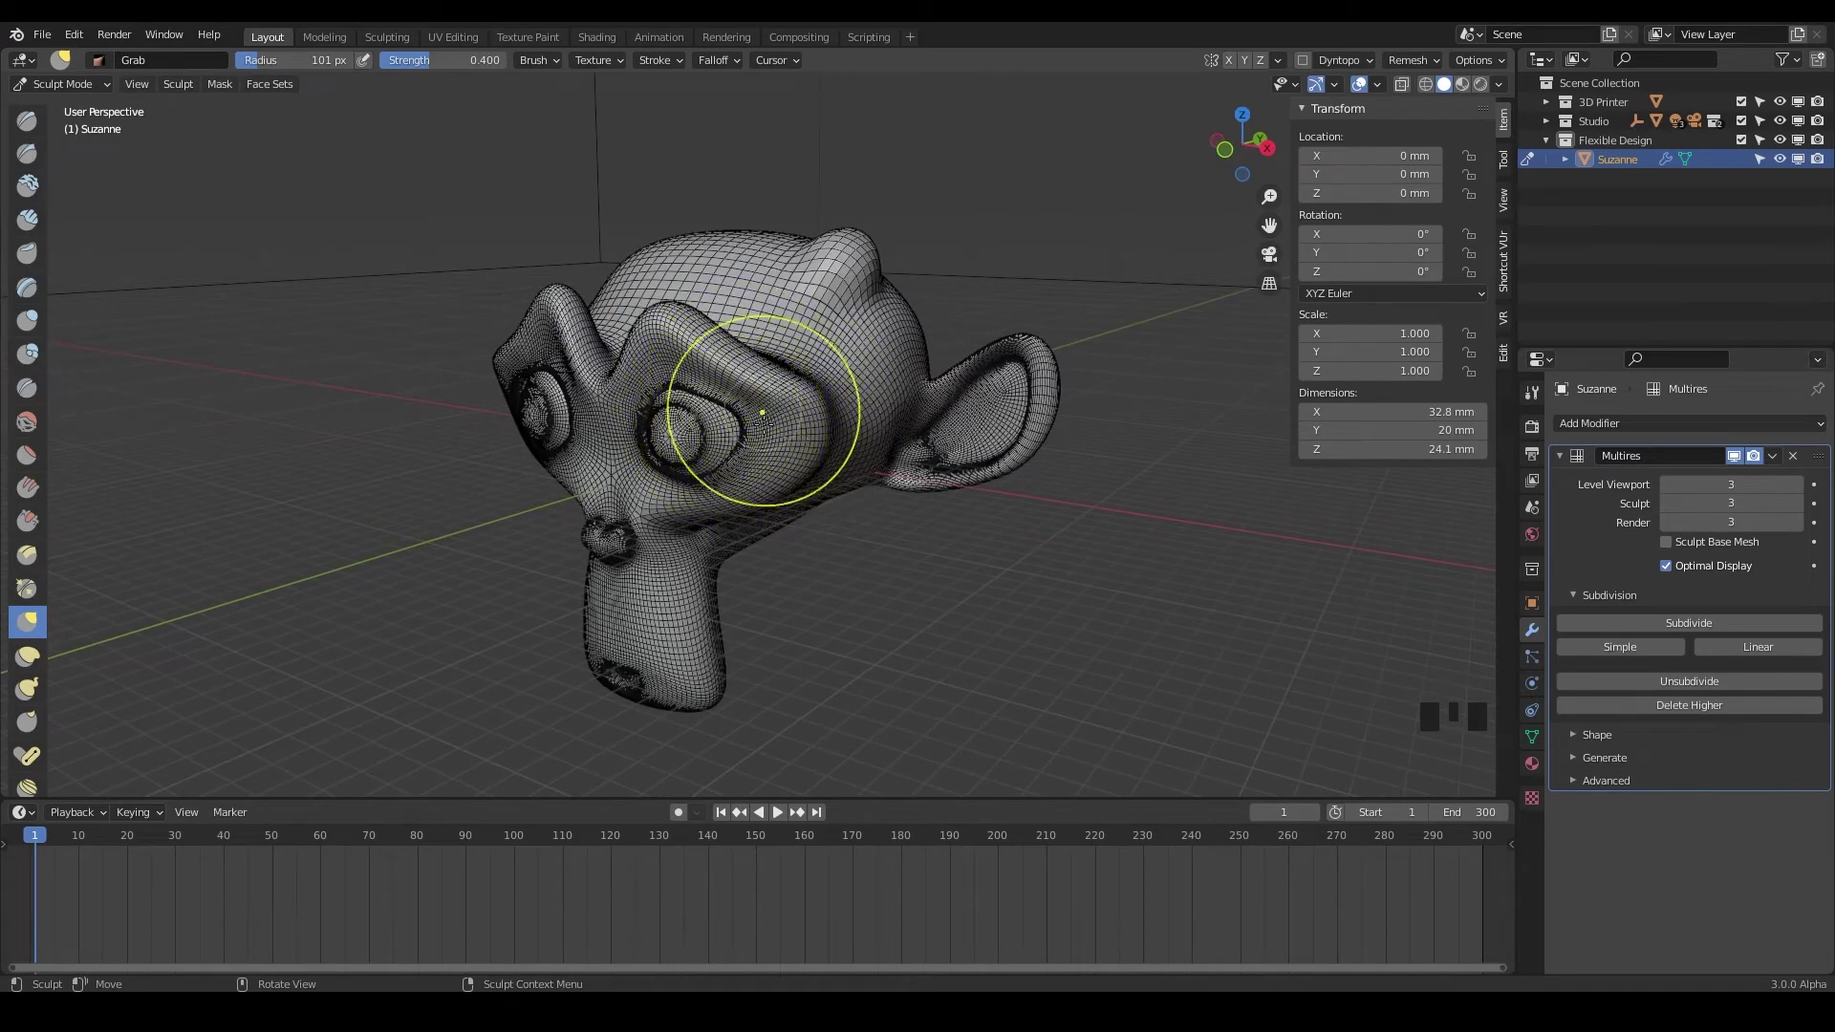
# Examine the unsculpted base mesh of the monkey head in Edit Mode, returning to Sculpt Mode.
pyautogui.press('Tab')
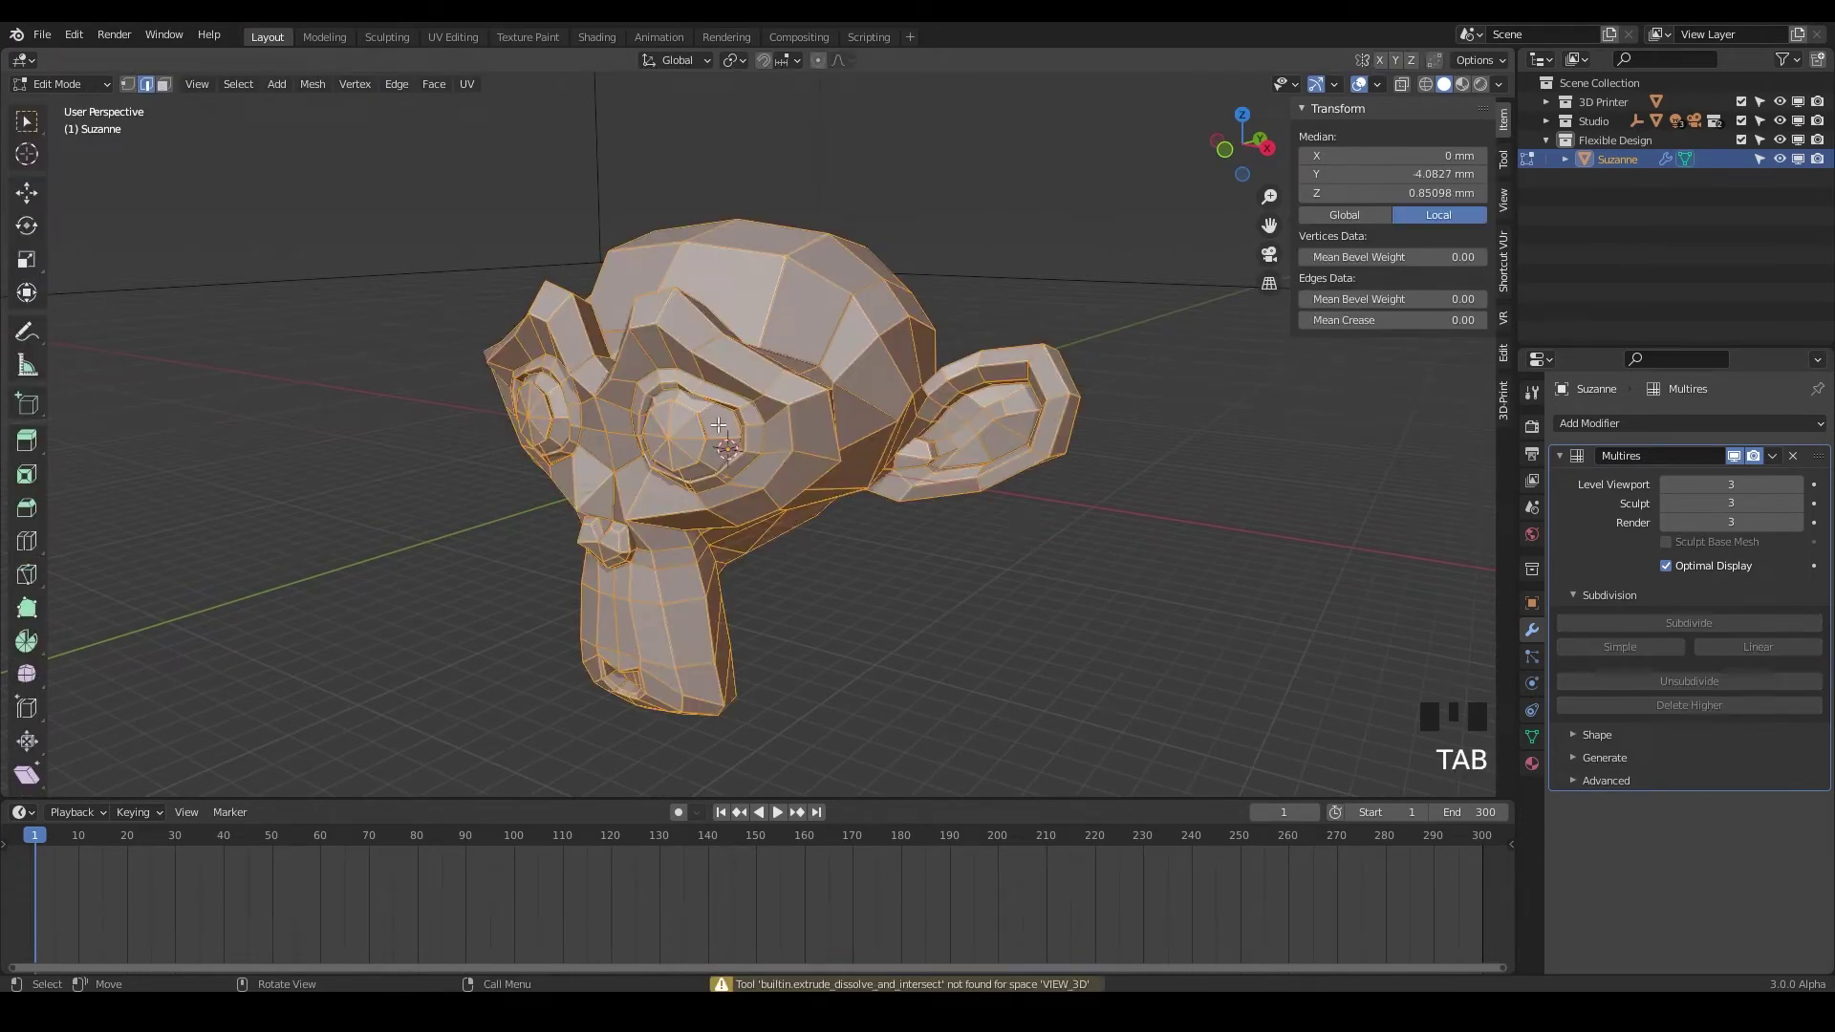
pyautogui.moveTo(719, 424); pyautogui.dragTo(867, 418, button='middle')
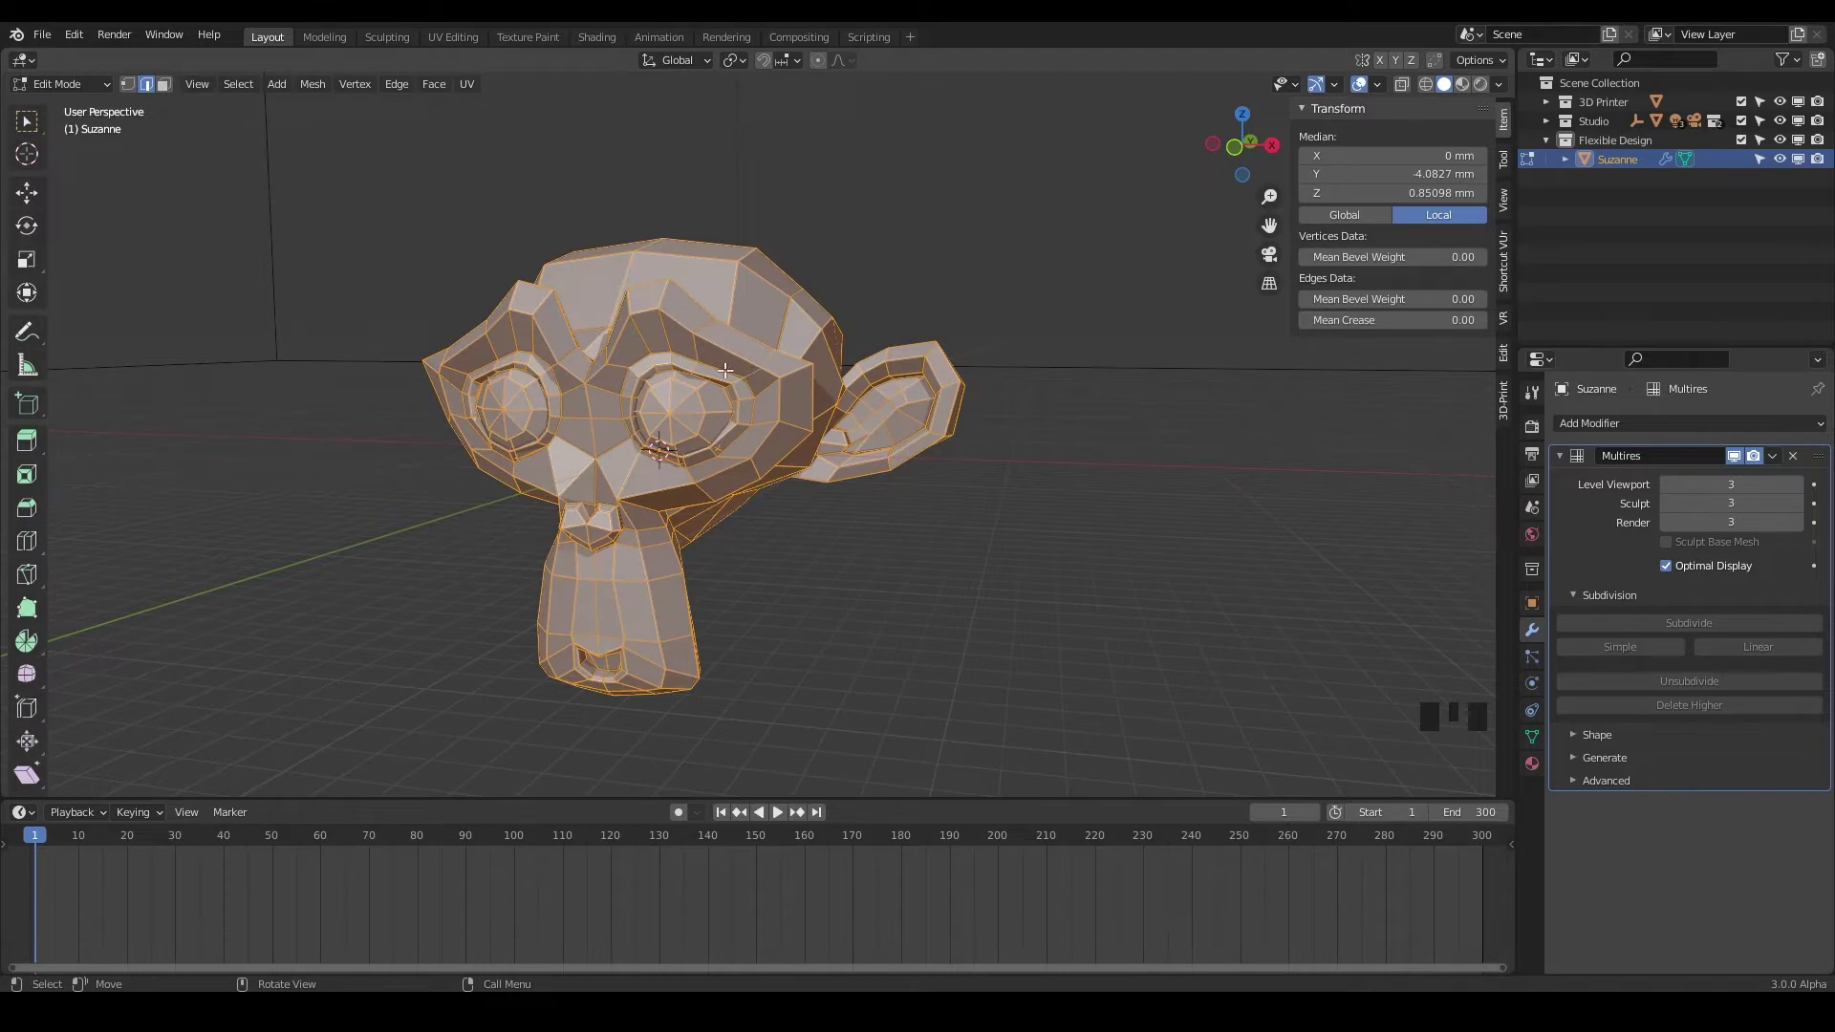
pyautogui.press('Tab')
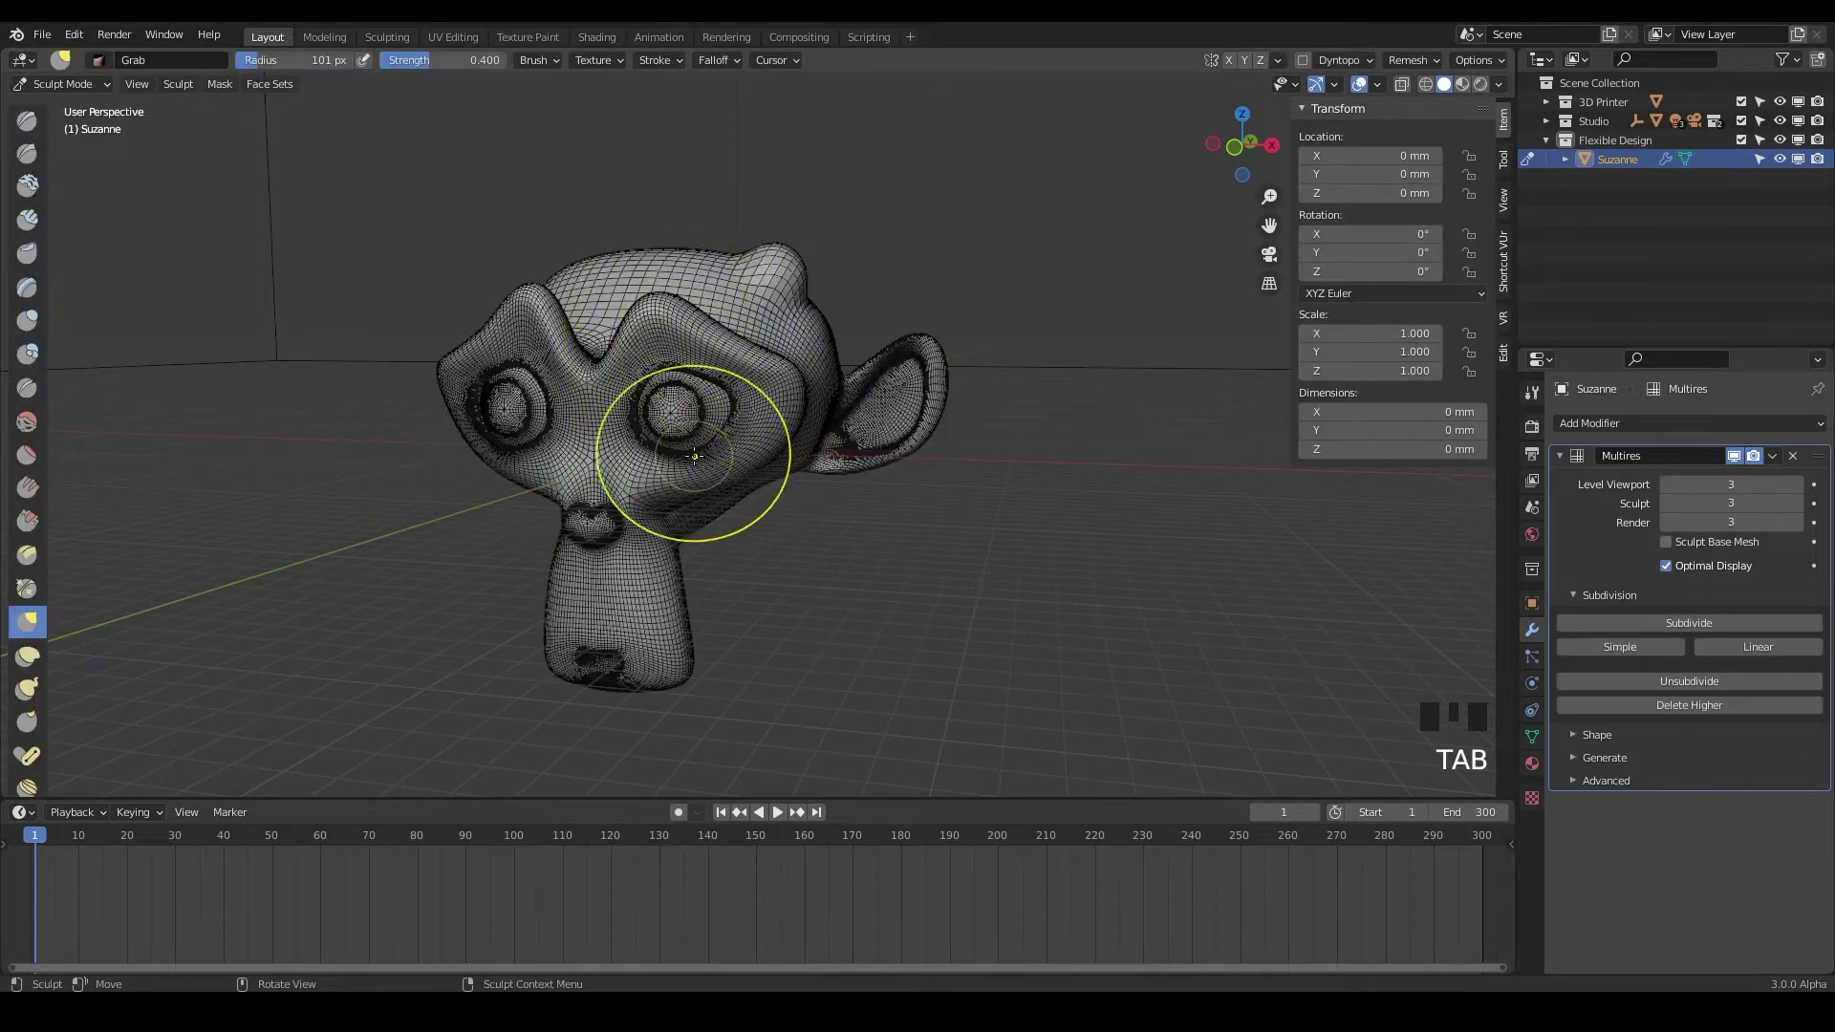
# Enable Sculpt Base Mesh in the Multires modifier and pull the forehead and brow outward with the Grab brush.
pyautogui.click(1666, 542)
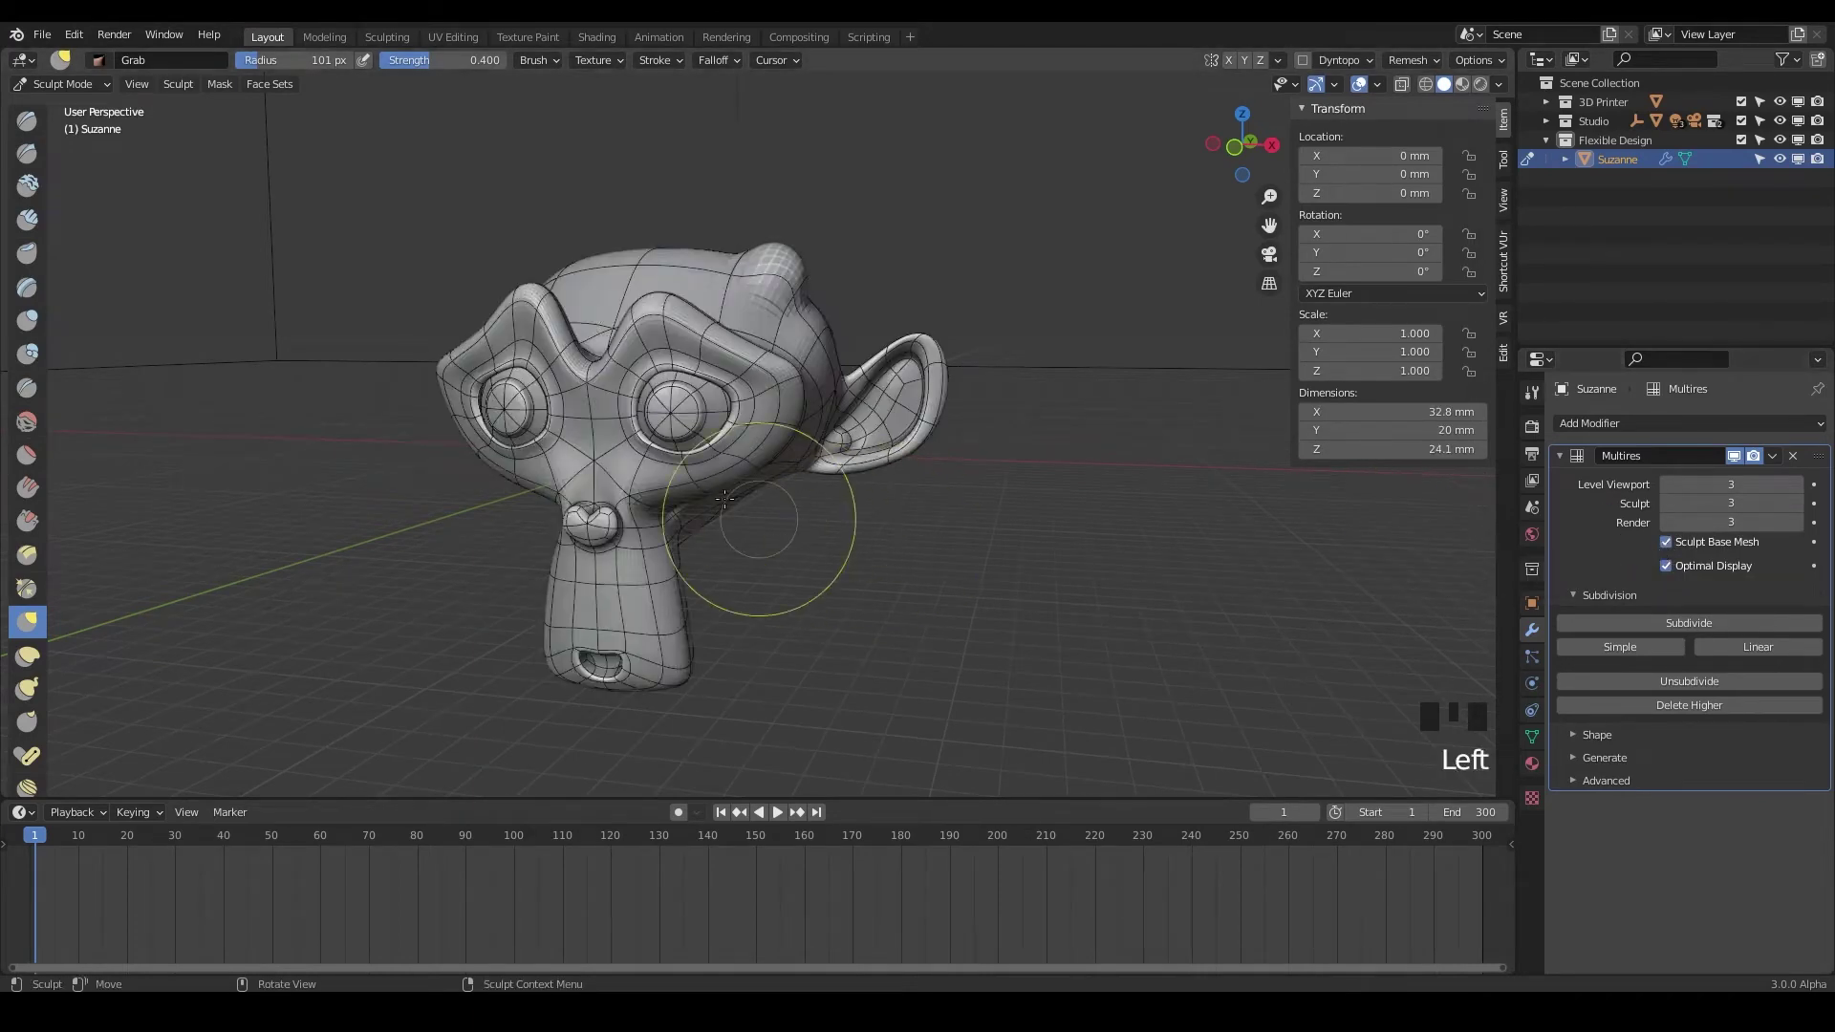
pyautogui.moveTo(616, 372)
pyautogui.mouseDown(button='middle')
pyautogui.moveTo(524, 348)
pyautogui.moveTo(471, 307)
pyautogui.moveTo(491, 335)
pyautogui.moveTo(506, 302)
pyautogui.mouseUp(button='middle')
pyautogui.scroll(3, 492, 335)
pyautogui.click(506, 302)
pyautogui.moveTo(475, 260); pyautogui.dragTo(471, 255)
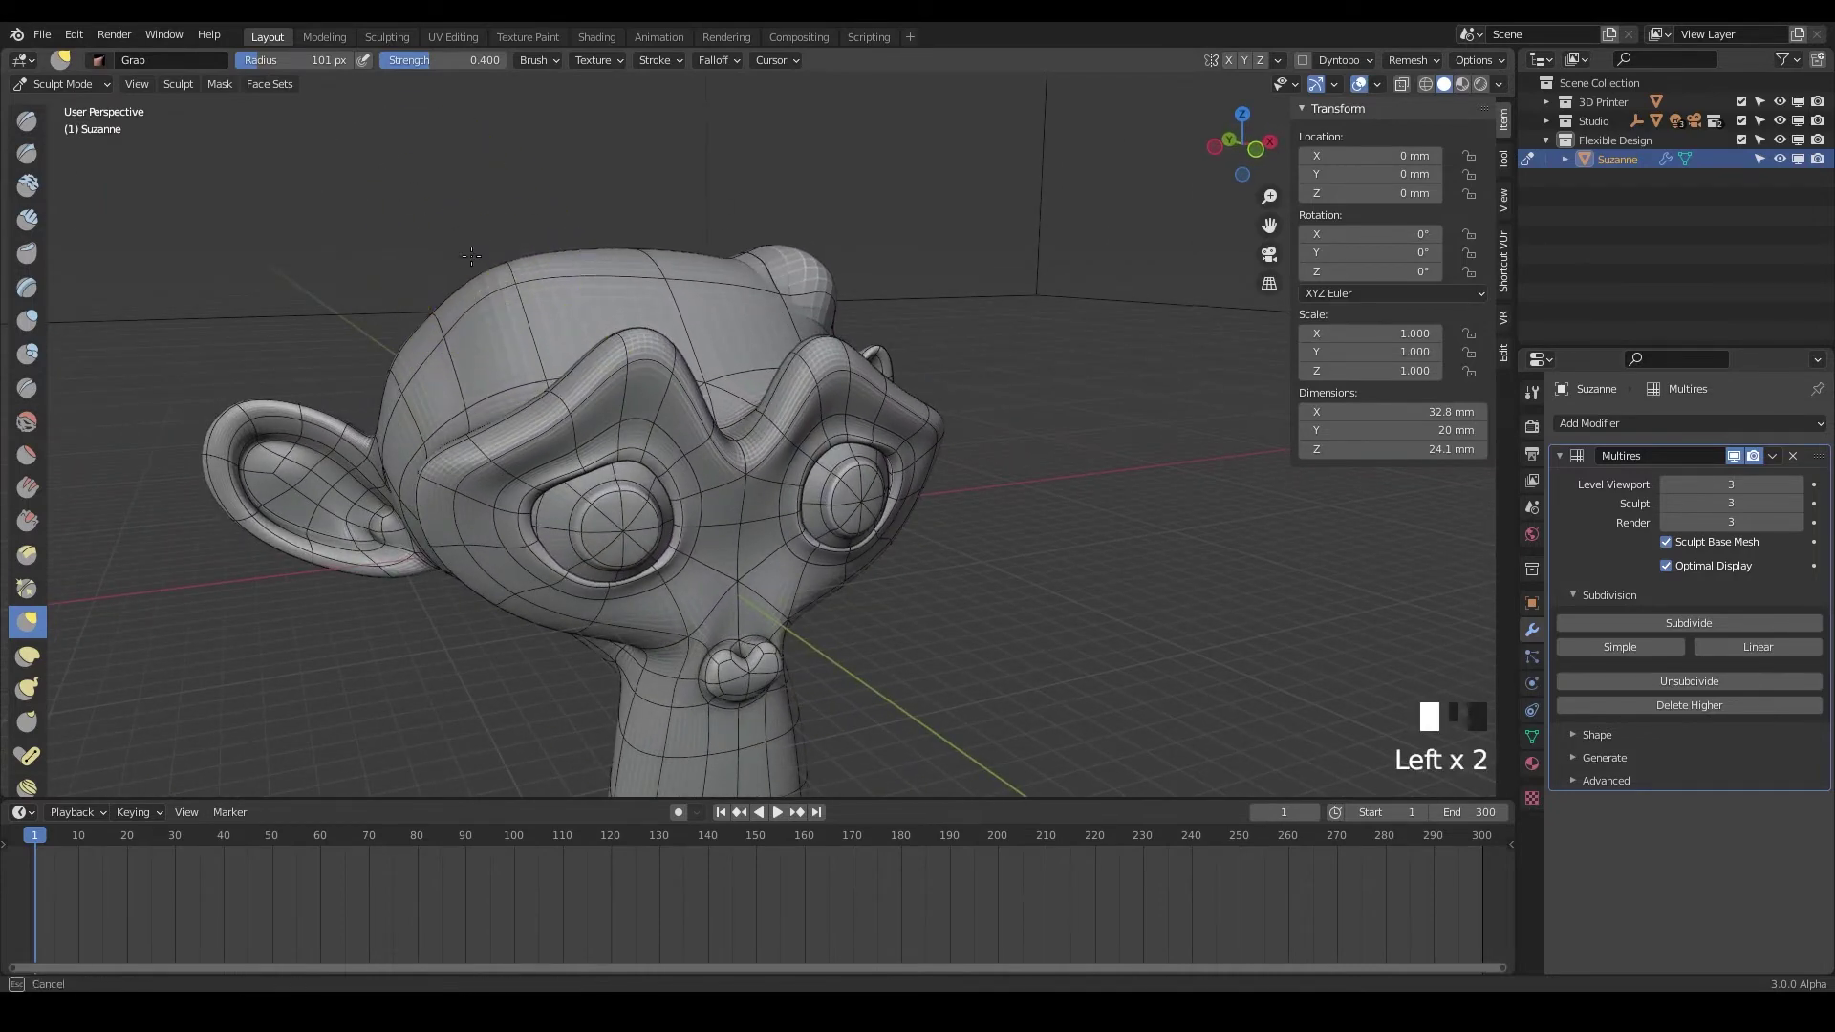
pyautogui.moveTo(307, 532)
pyautogui.mouseDown(button='middle')
pyautogui.moveTo(369, 478)
pyautogui.moveTo(778, 348)
pyautogui.moveTo(729, 341)
pyautogui.moveTo(663, 278)
pyautogui.mouseUp(button='middle')
pyautogui.click(663, 279)
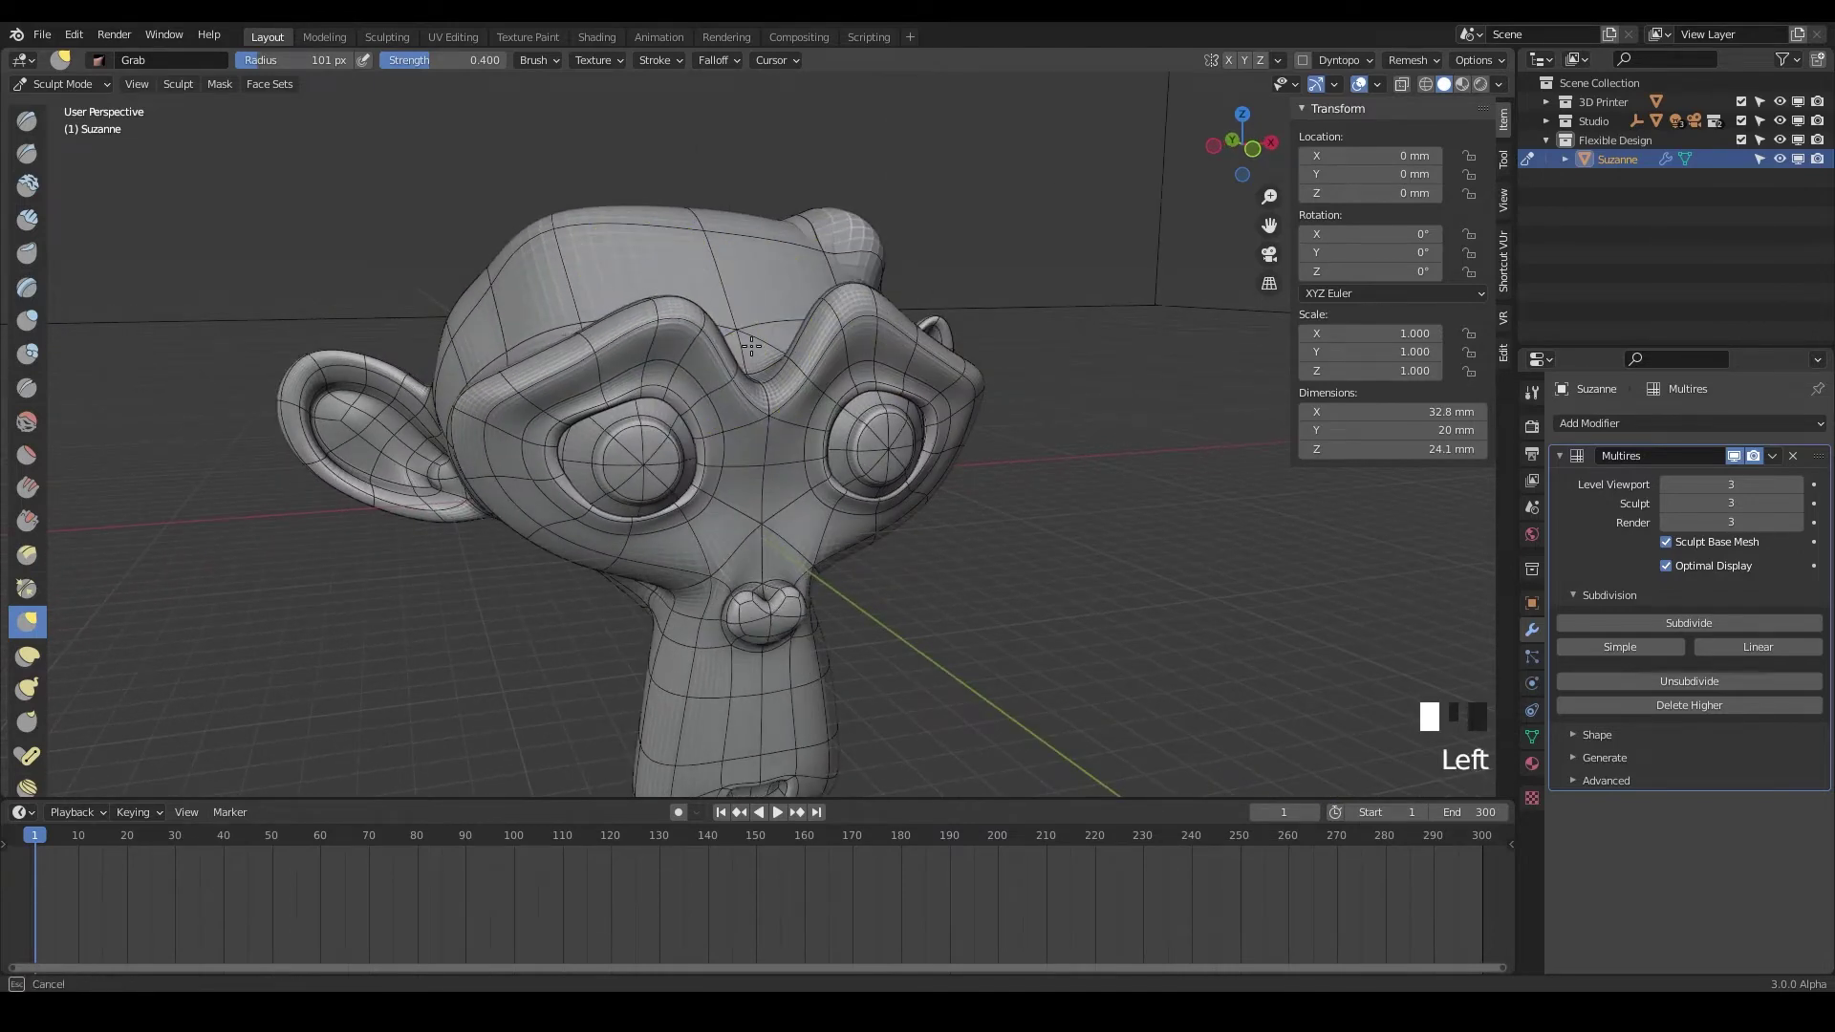
pyautogui.moveTo(831, 312); pyautogui.dragTo(847, 309)
pyautogui.rightClick(869, 321)
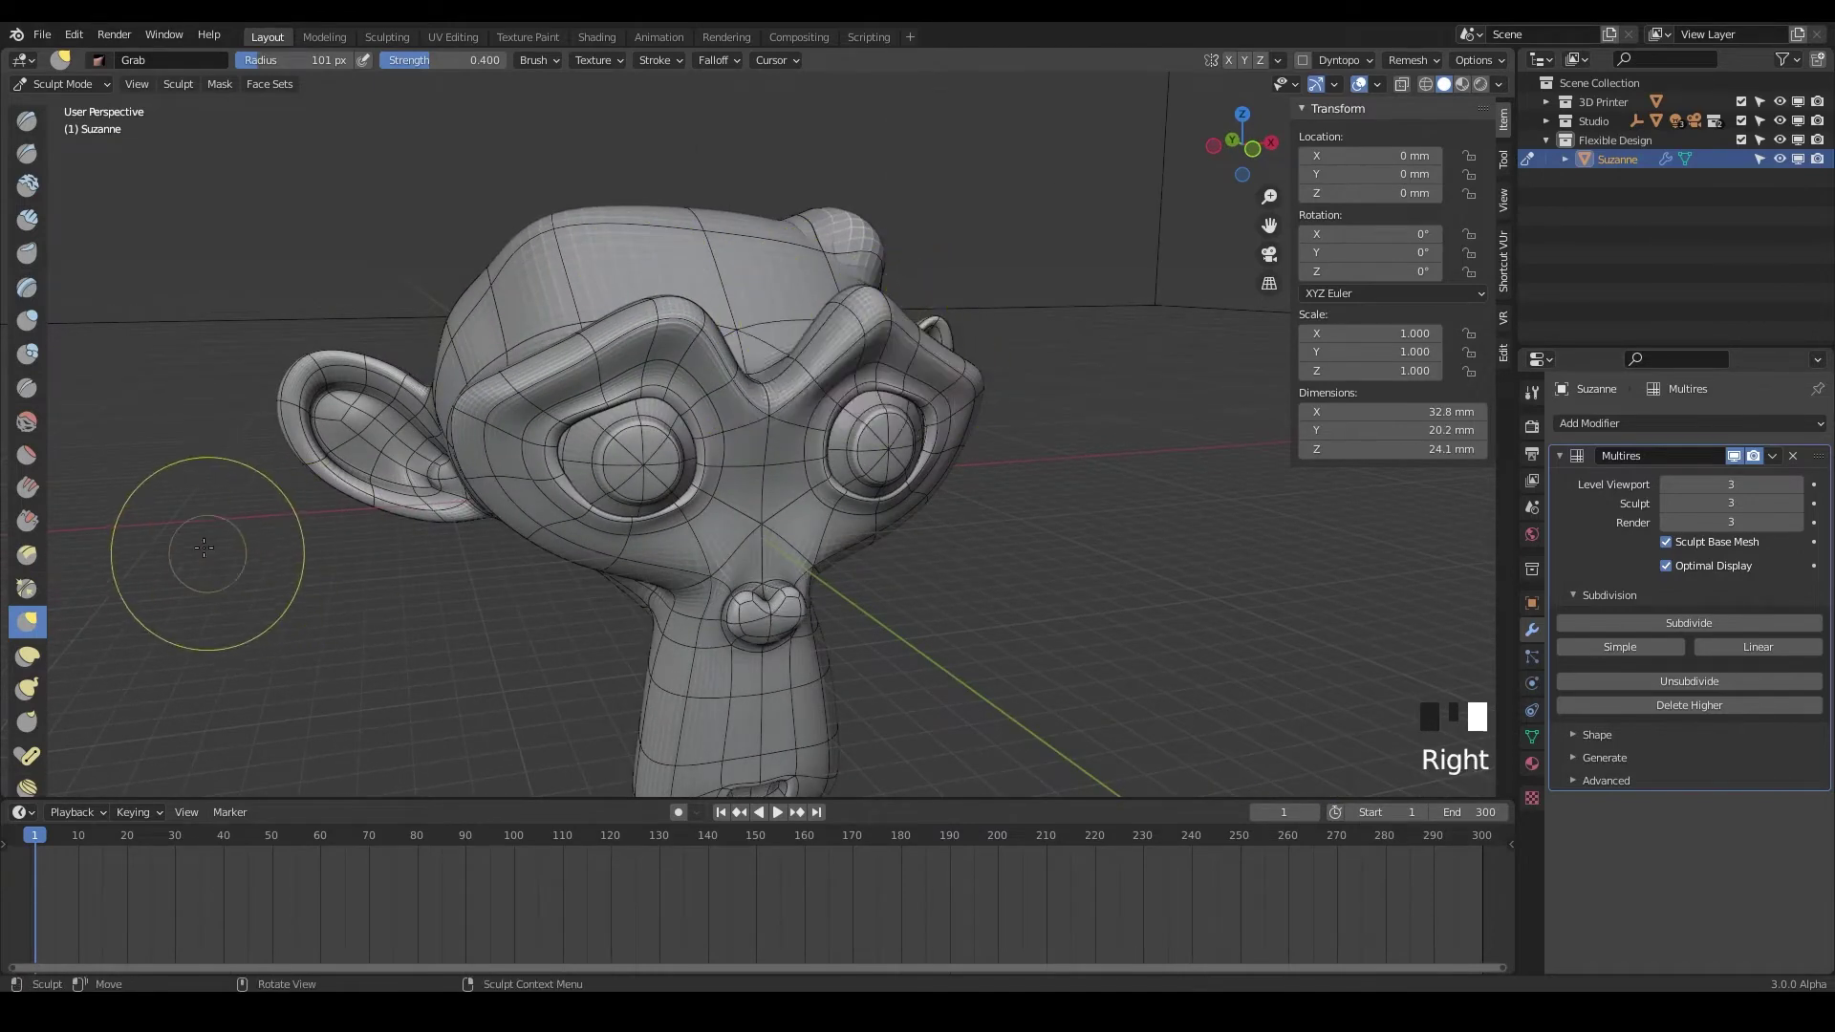
# Pull the ear opposite the bump, the mouth and the nose outward with the Grab brush.
pyautogui.moveTo(308, 383); pyautogui.dragTo(272, 373)
pyautogui.moveTo(272, 372)
pyautogui.mouseDown(button='middle')
pyautogui.moveTo(565, 656)
pyautogui.moveTo(804, 586)
pyautogui.mouseUp(button='middle')
pyautogui.moveTo(780, 618); pyautogui.dragTo(807, 648)
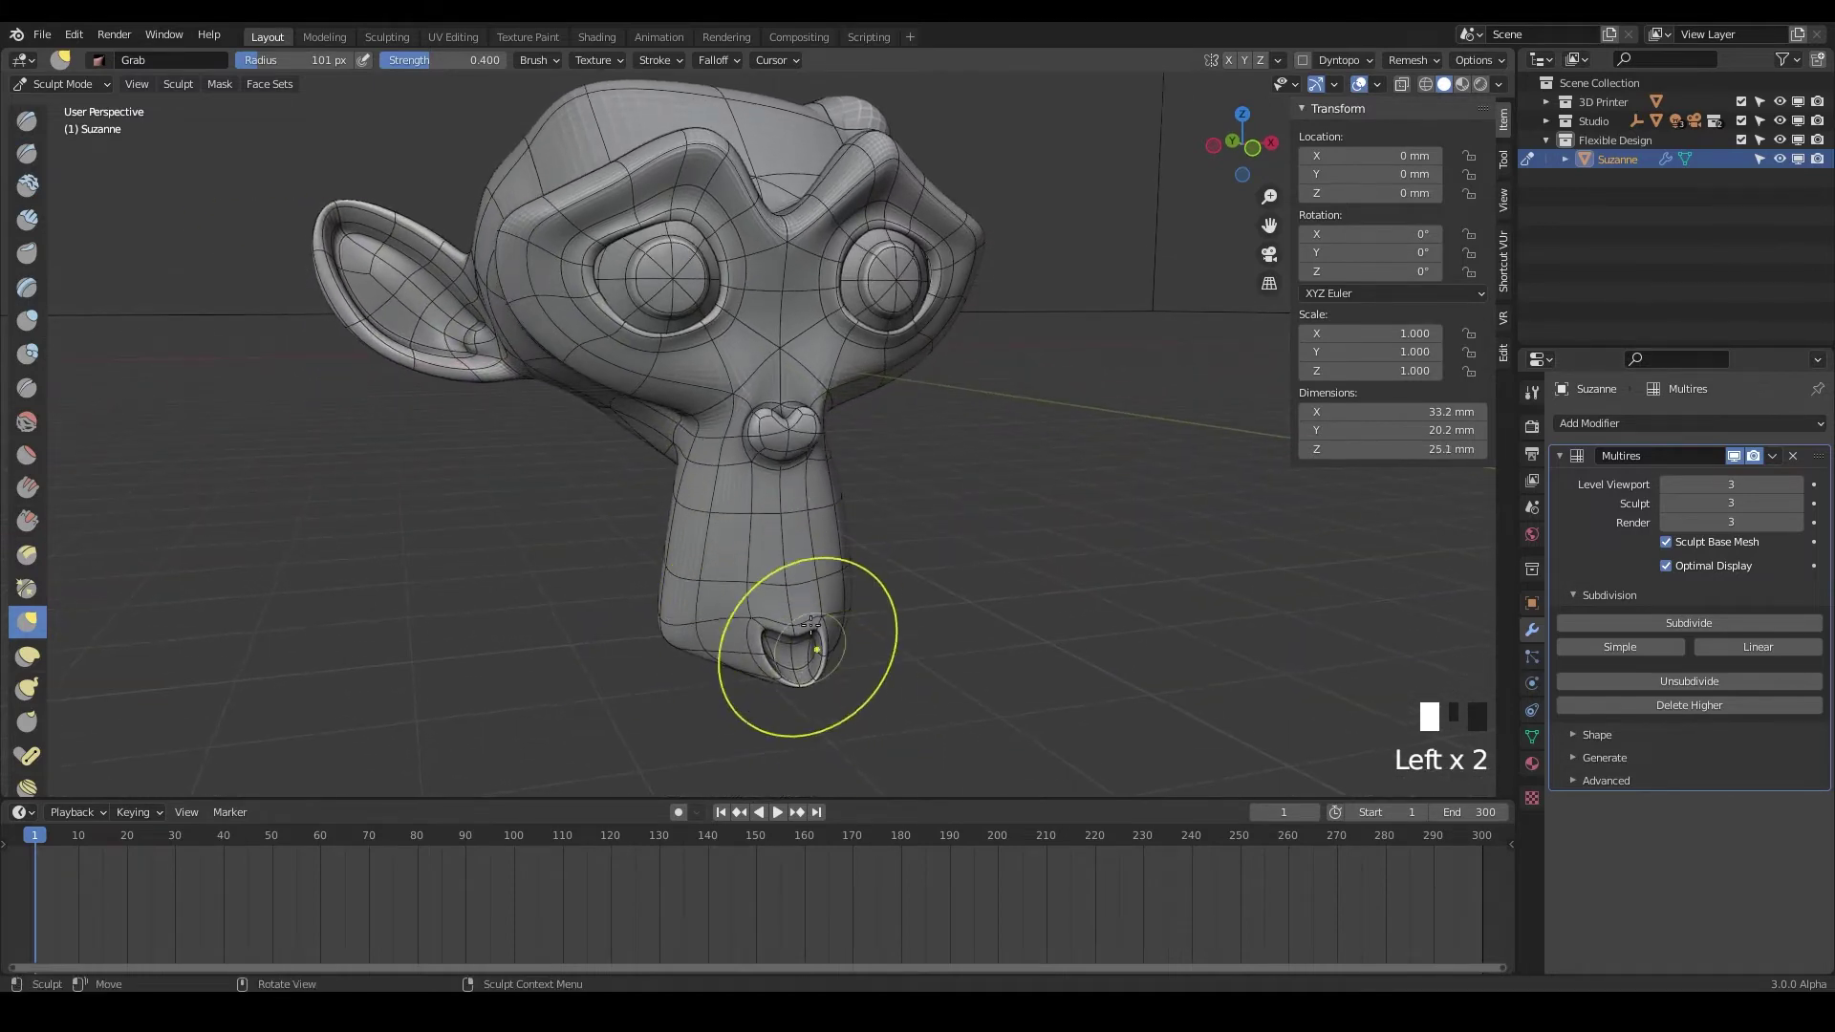
pyautogui.moveTo(796, 468)
pyautogui.mouseDown(button='middle')
pyautogui.moveTo(815, 462)
pyautogui.moveTo(758, 409)
pyautogui.mouseUp(button='middle')
pyautogui.moveTo(758, 409); pyautogui.dragTo(802, 401)
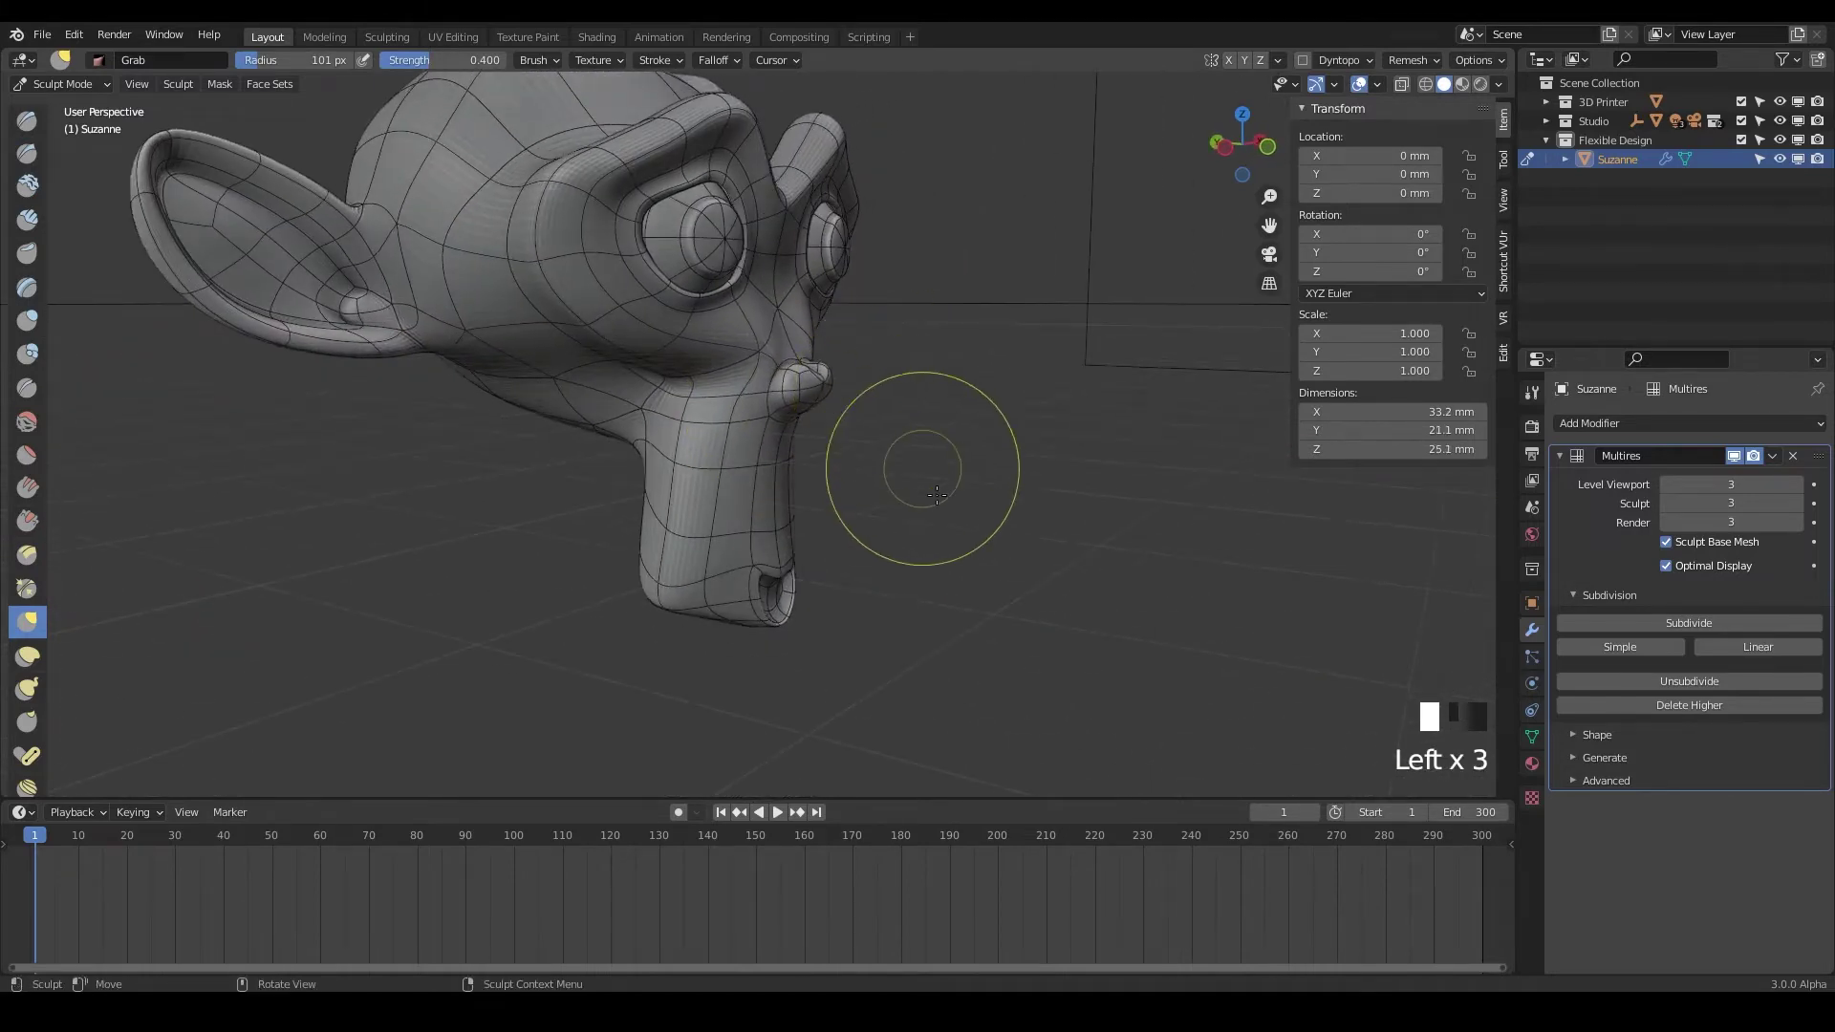
pyautogui.moveTo(892, 458)
pyautogui.mouseDown(button='middle')
pyautogui.moveTo(836, 490)
pyautogui.moveTo(903, 411)
pyautogui.mouseUp(button='middle')
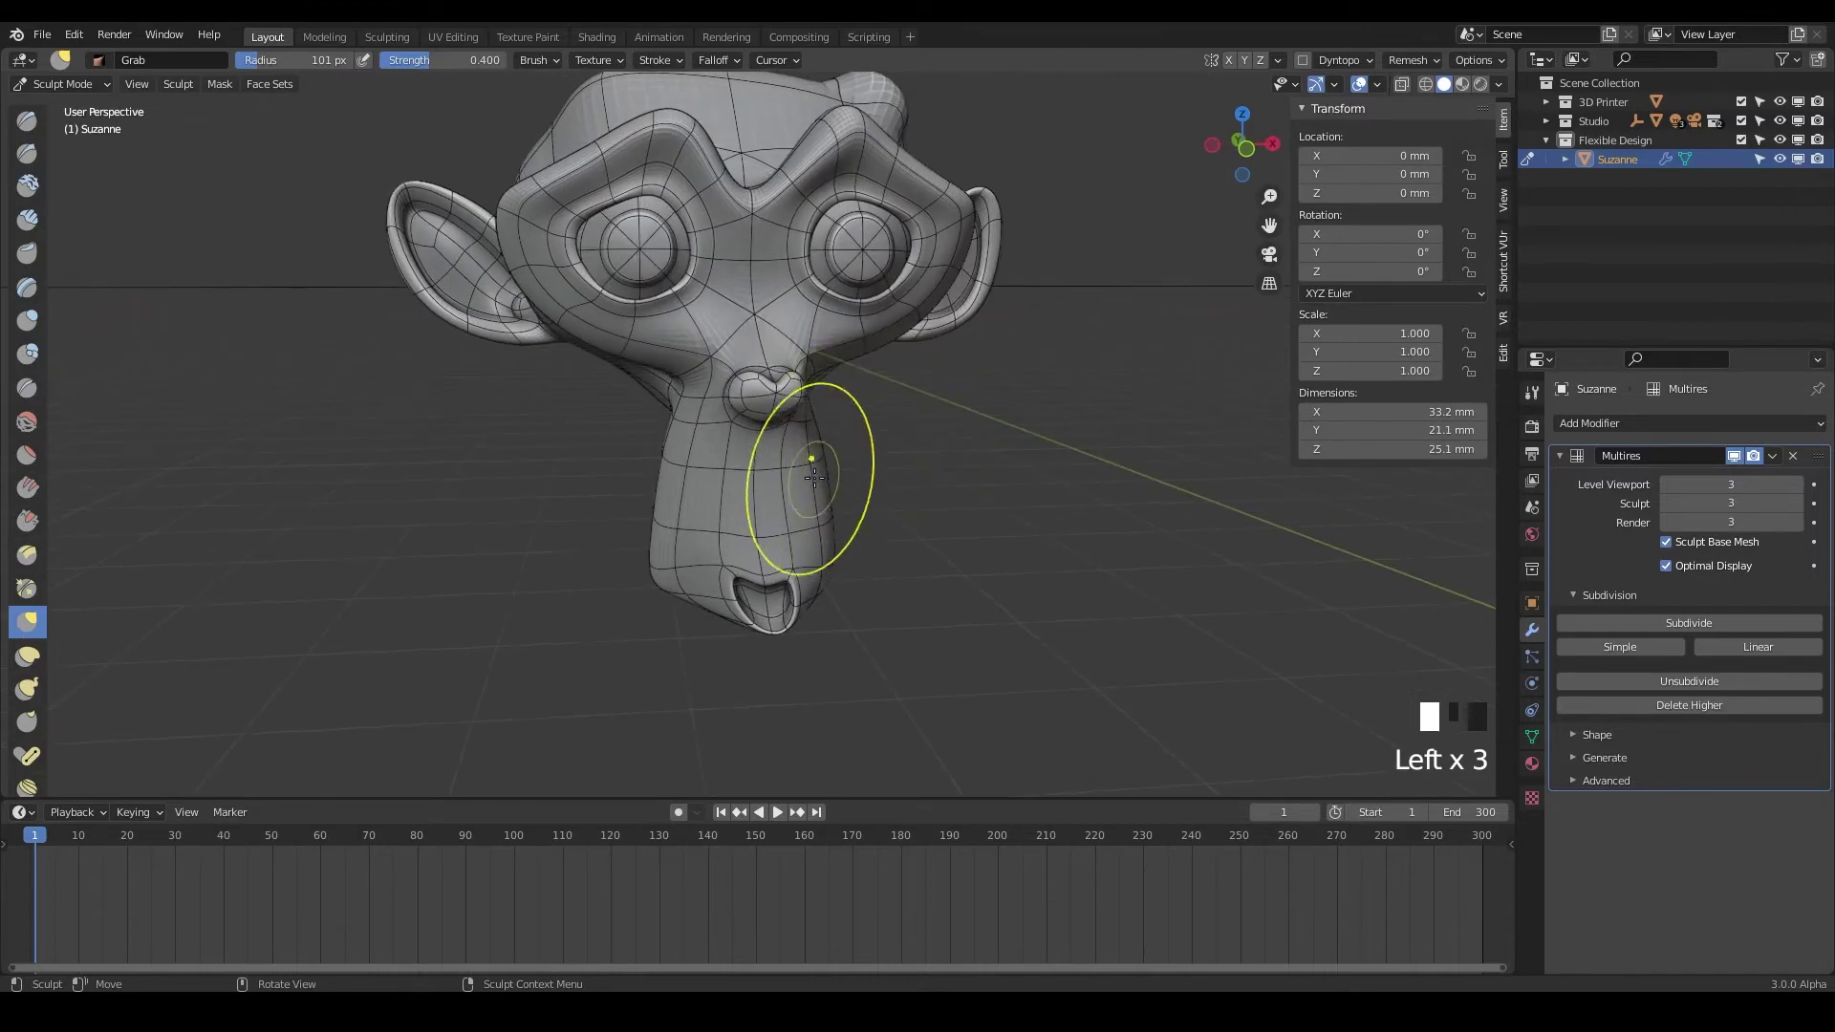
# Inspect how the base mesh was deformed by the sculpting in Edit Mode and return the monkey head to Object Mode.
pyautogui.press('Tab')
pyautogui.moveTo(424, 256); pyautogui.dragTo(1181, 599, button='middle')
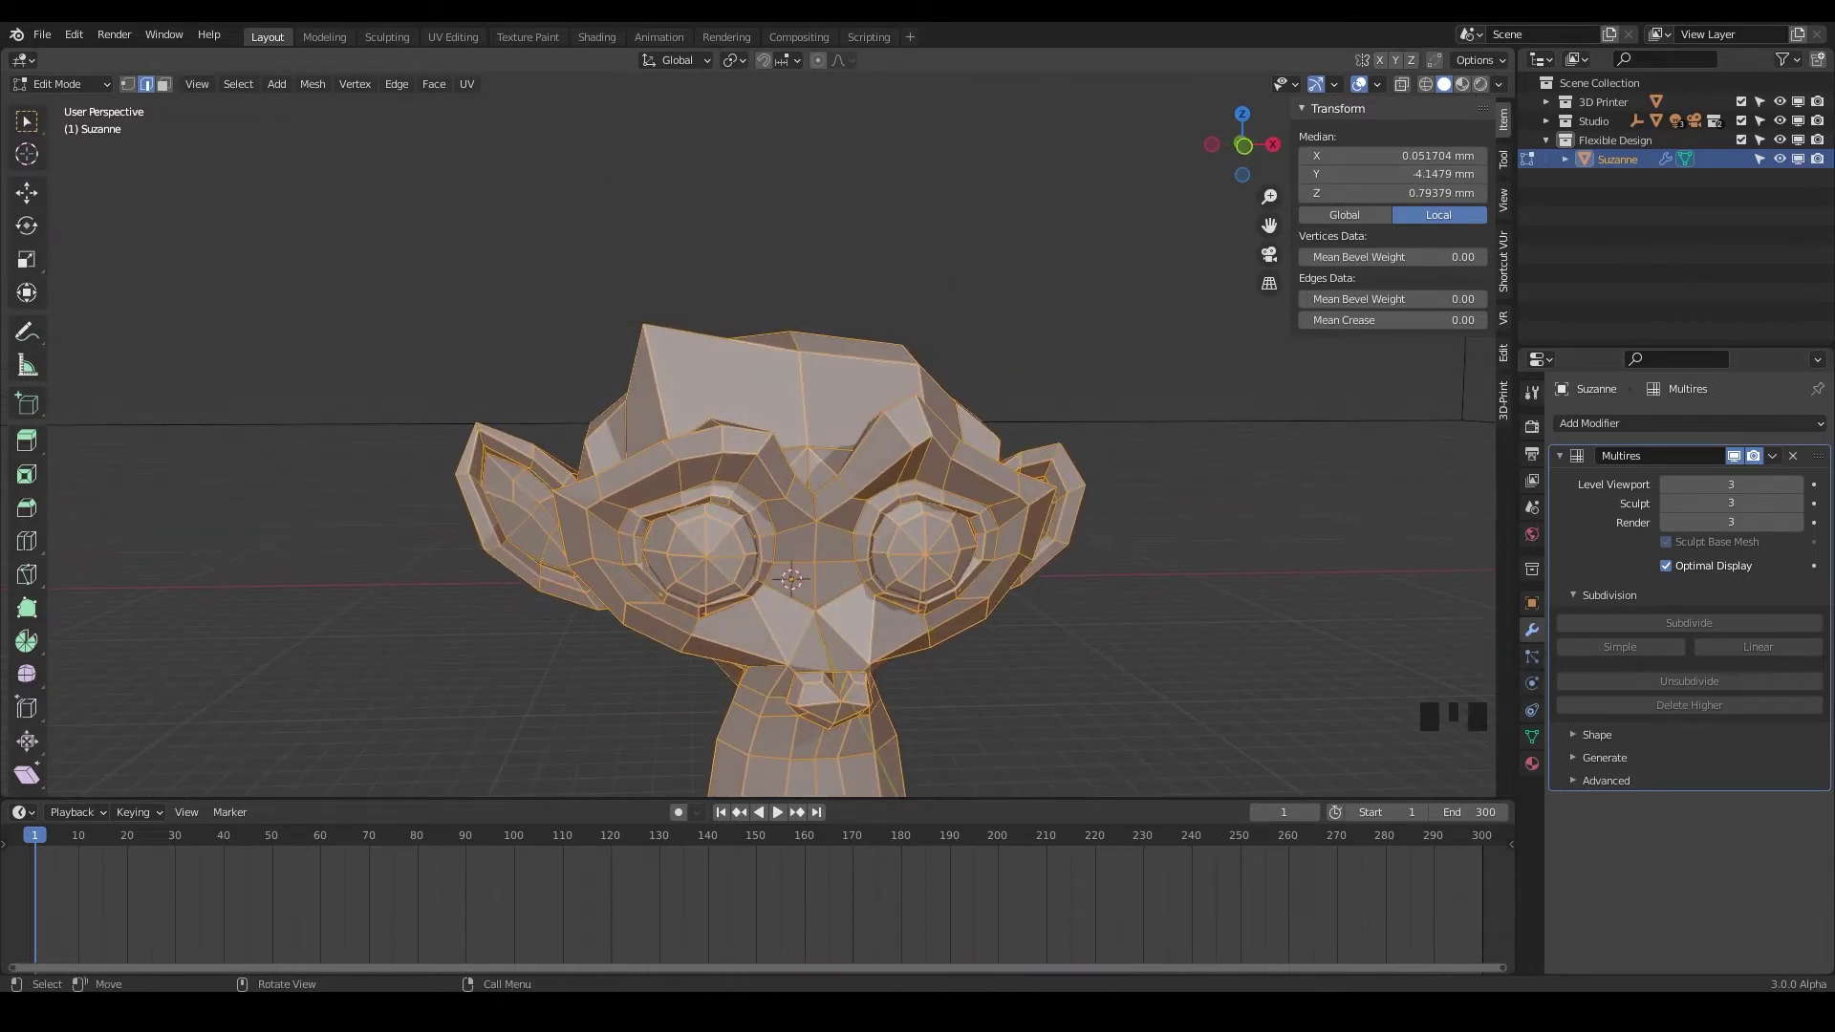
pyautogui.moveTo(1301, 506); pyautogui.dragTo(877, 589, button='middle')
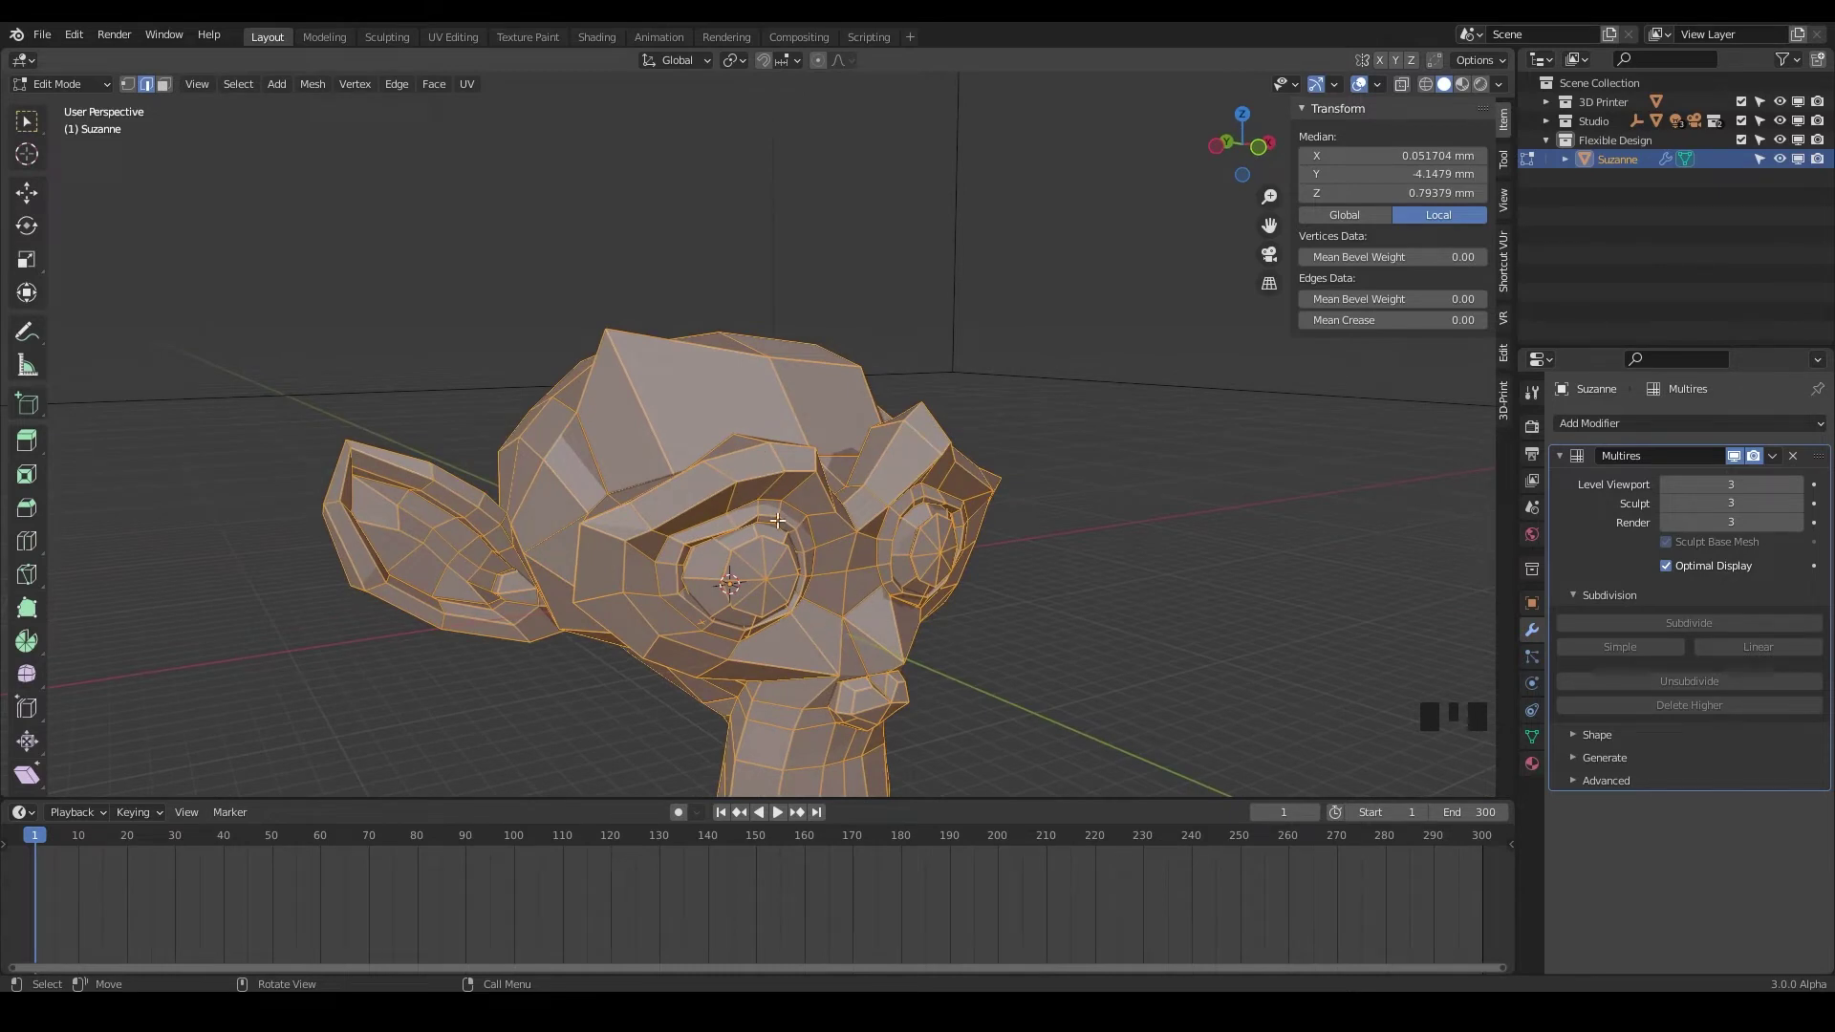
pyautogui.moveTo(701, 492); pyautogui.dragTo(830, 486, button='middle')
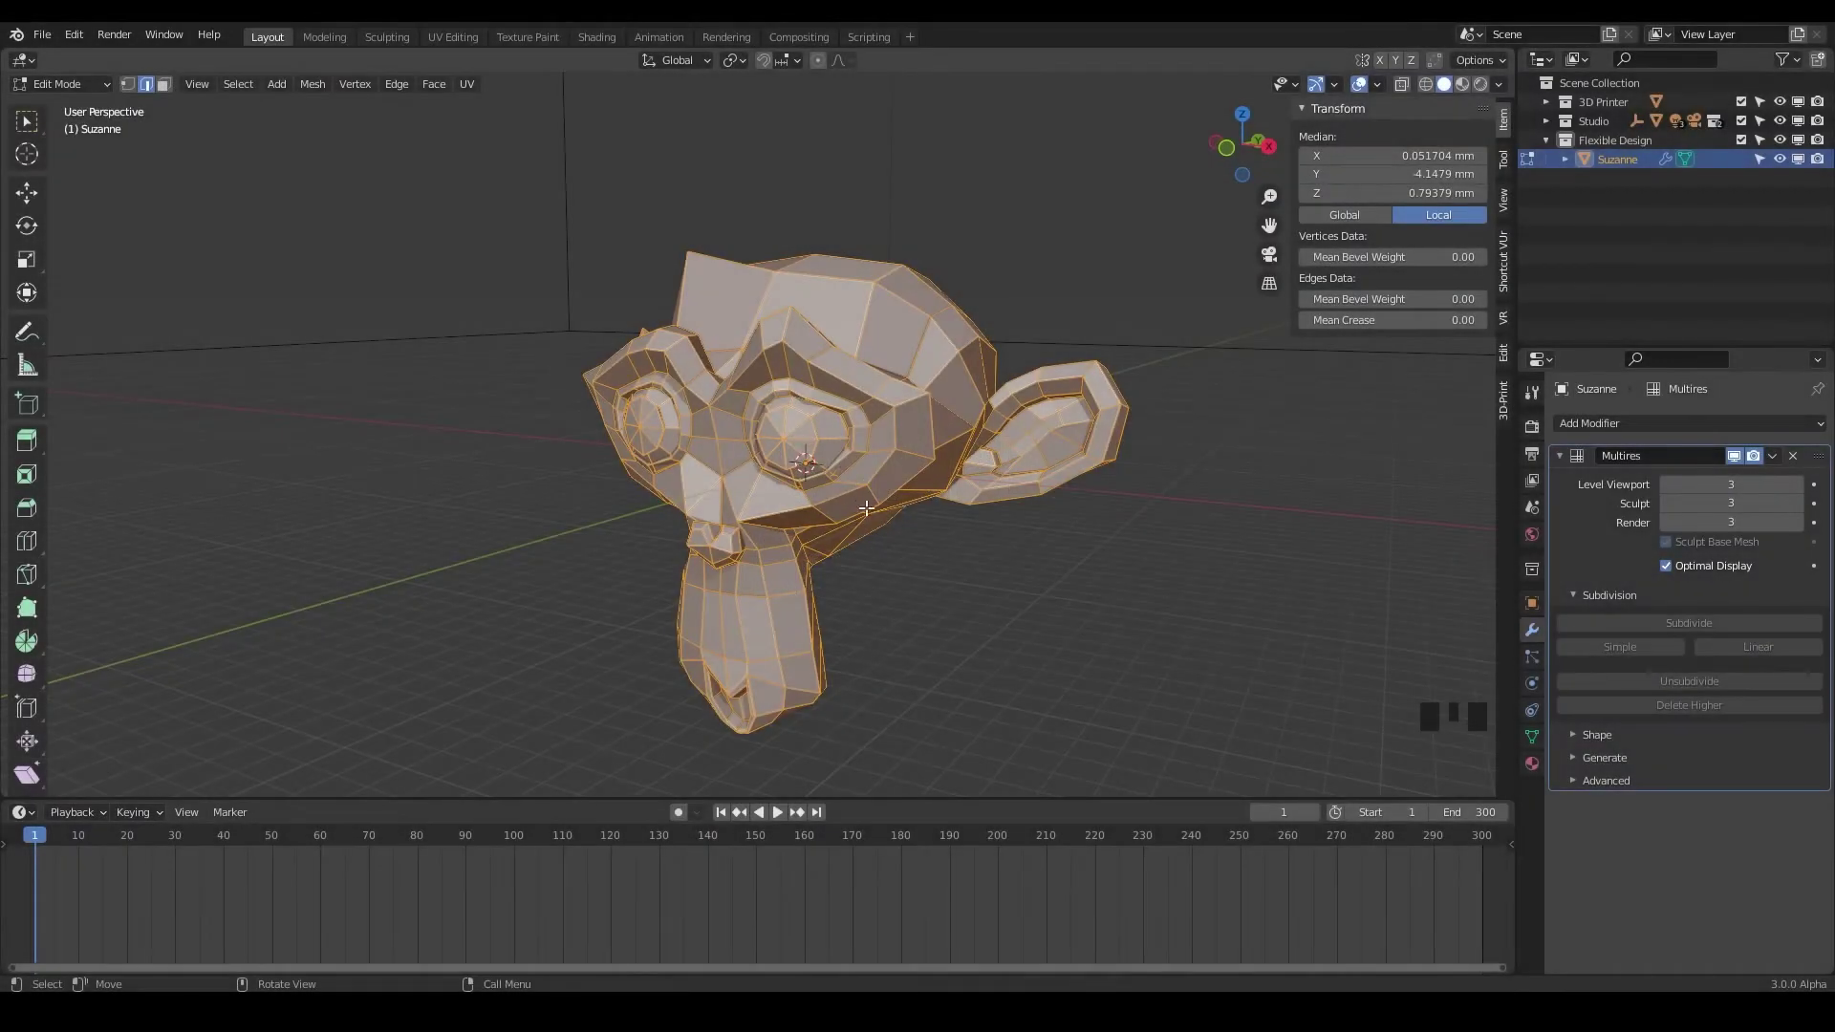
pyautogui.press('Tab')
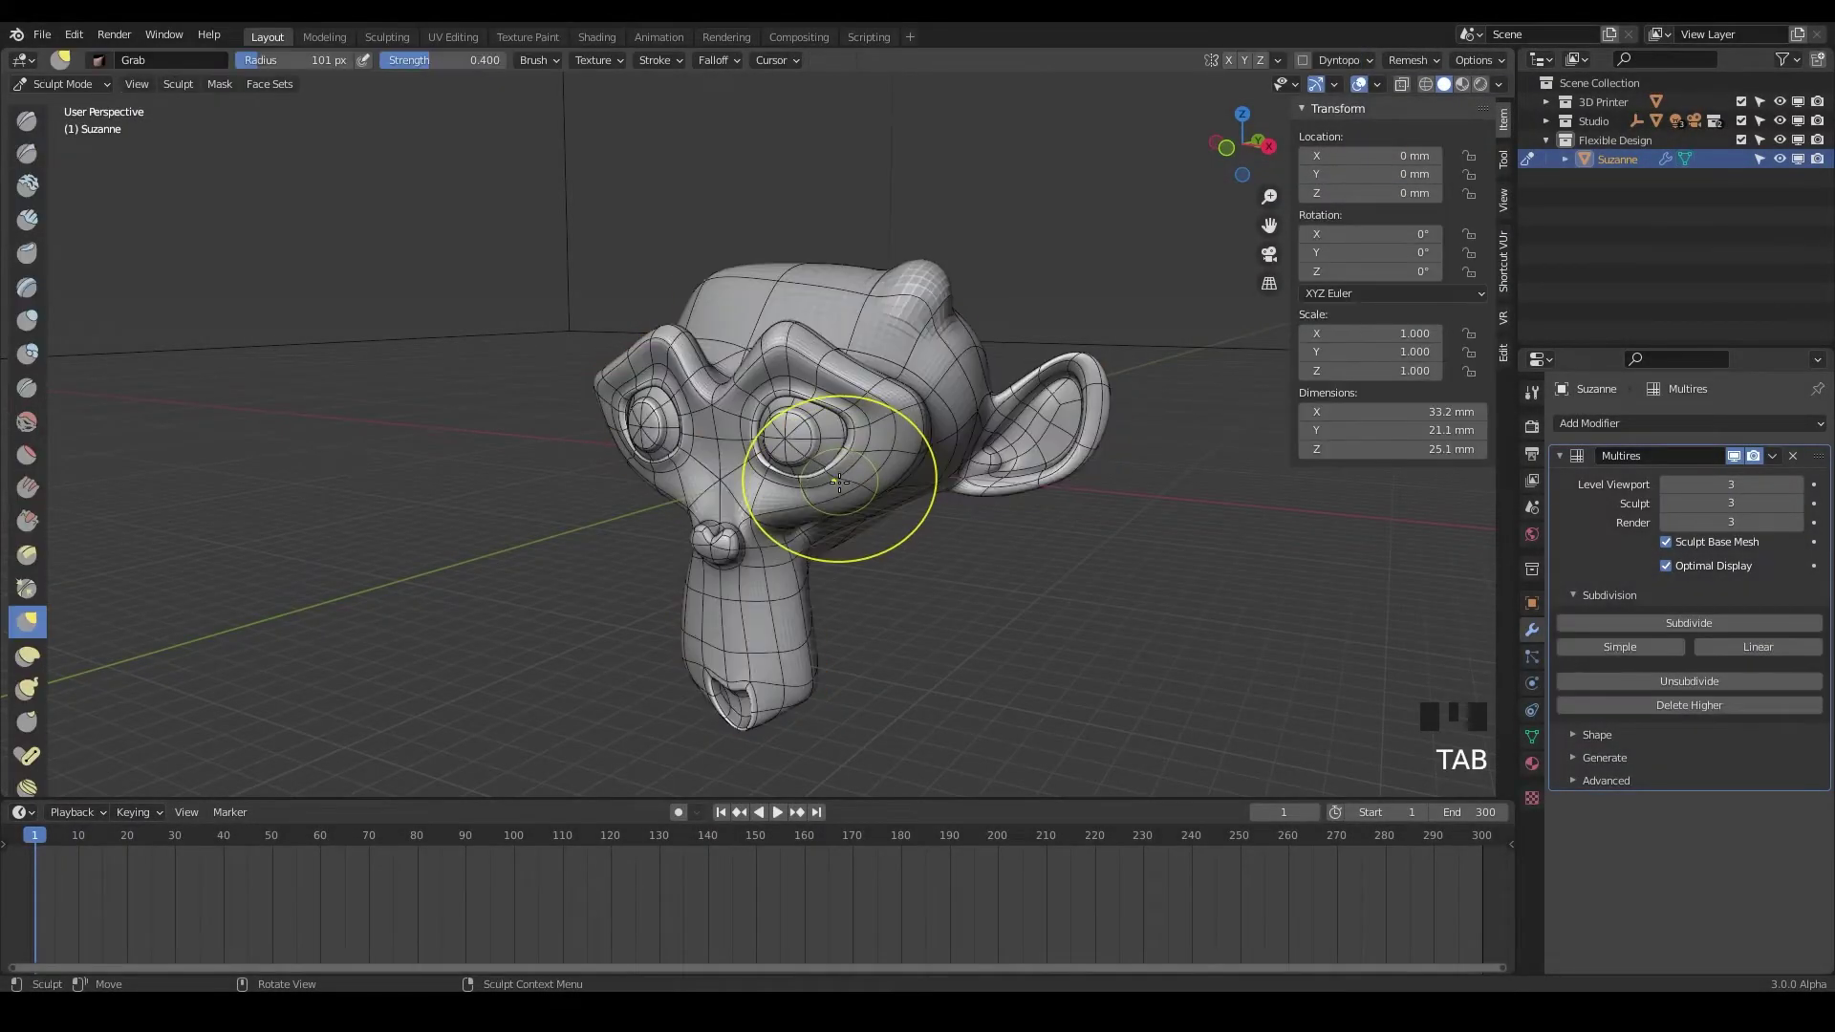
pyautogui.hotkey('ctrl', 'Tab')
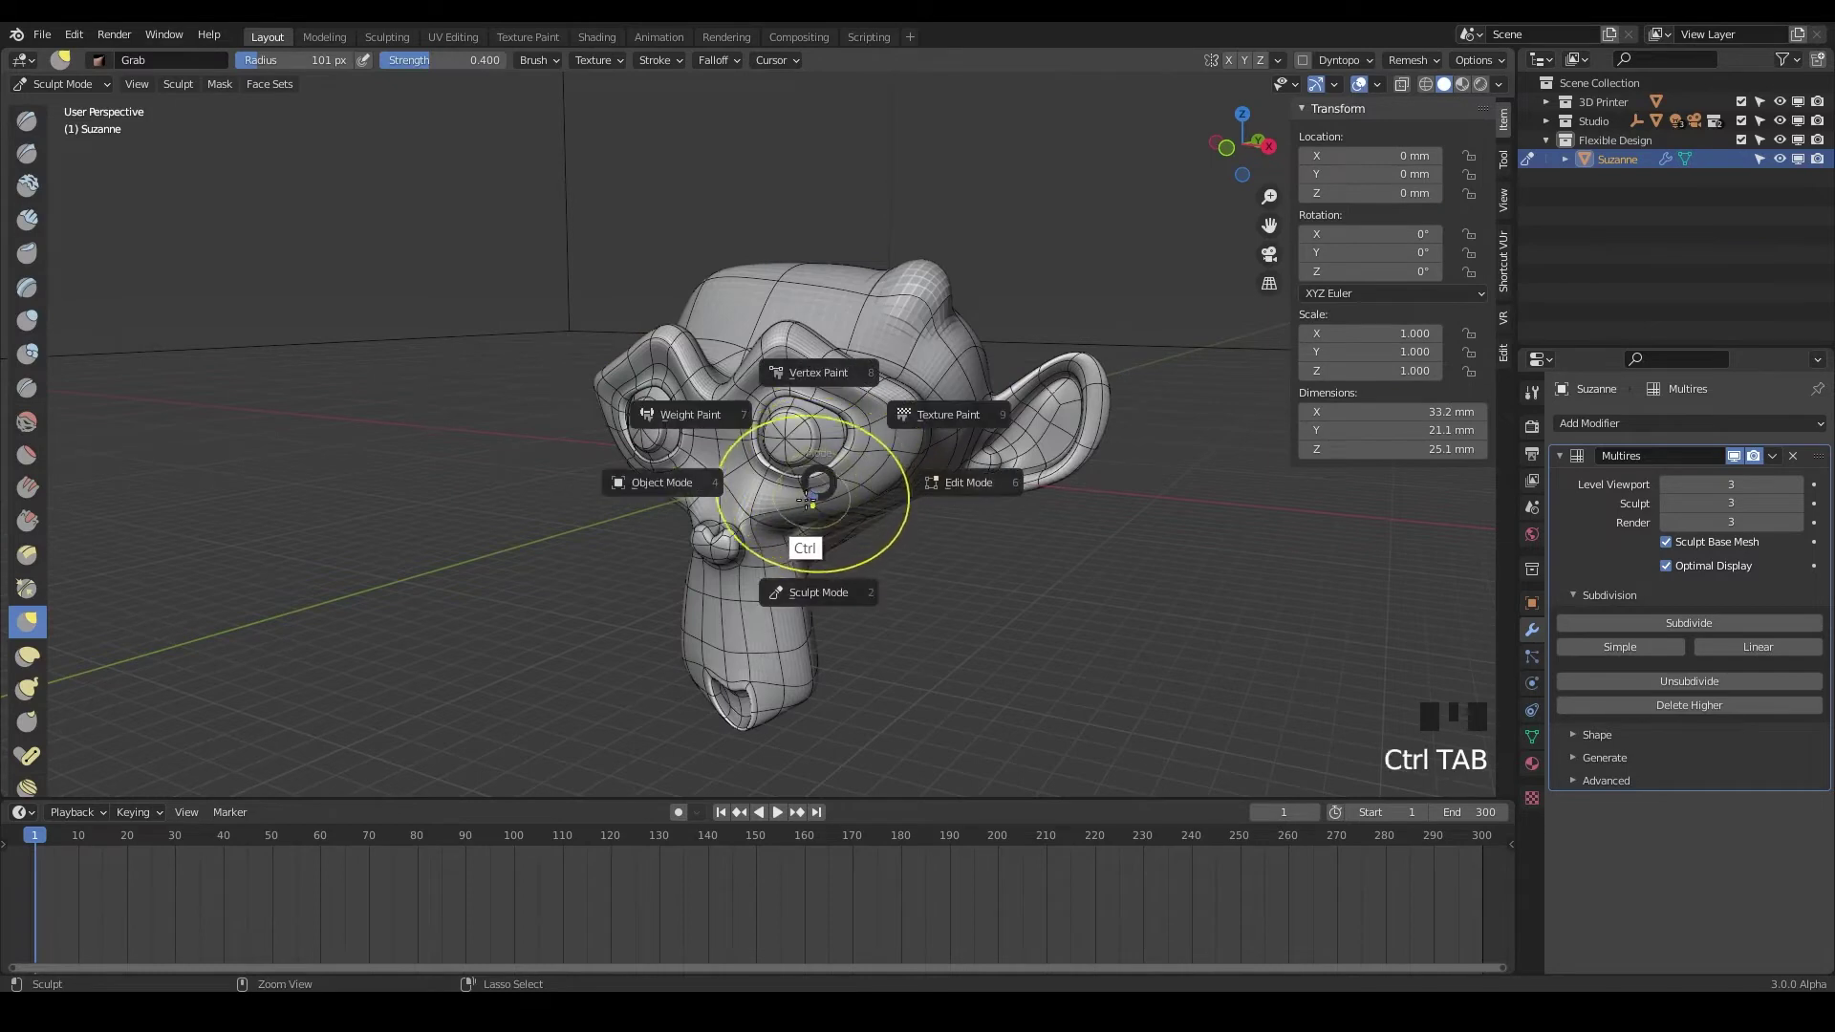
pyautogui.click(679, 499)
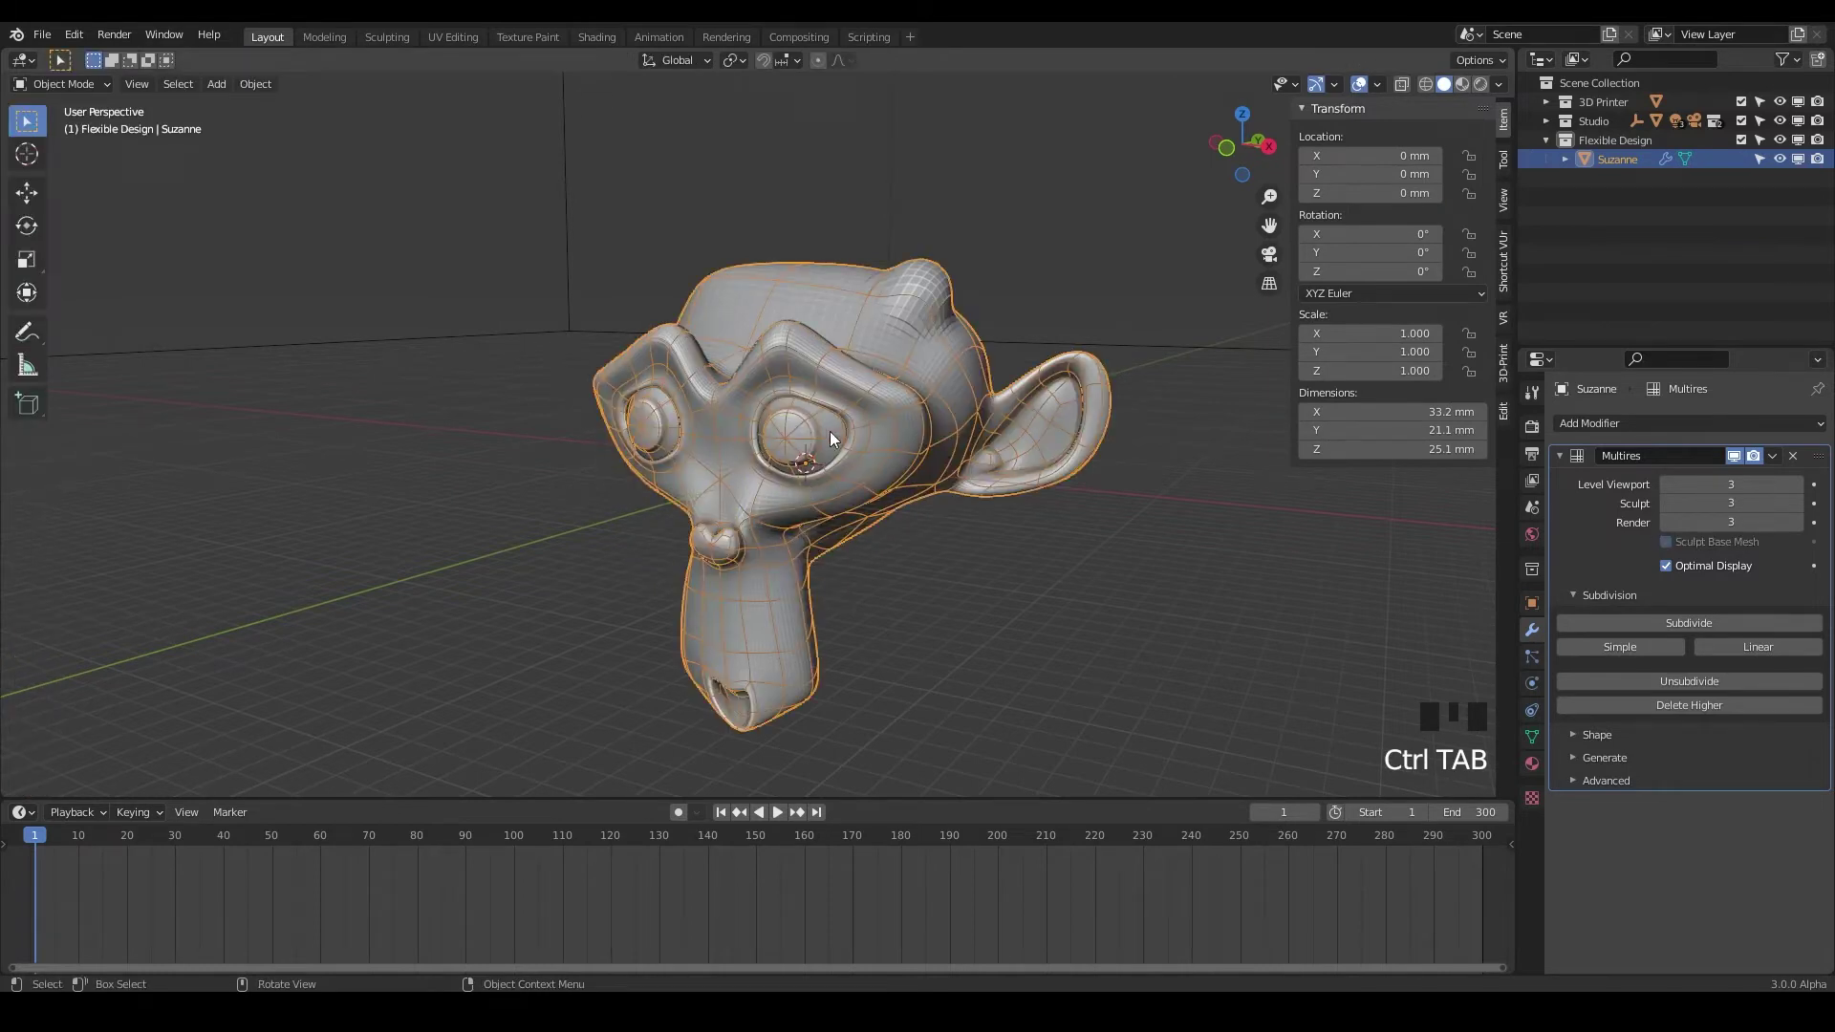
# Delete the deformed monkey head and add a fresh Monkey mesh in its place.
pyautogui.moveTo(796, 455); pyautogui.dragTo(823, 497, button='middle')
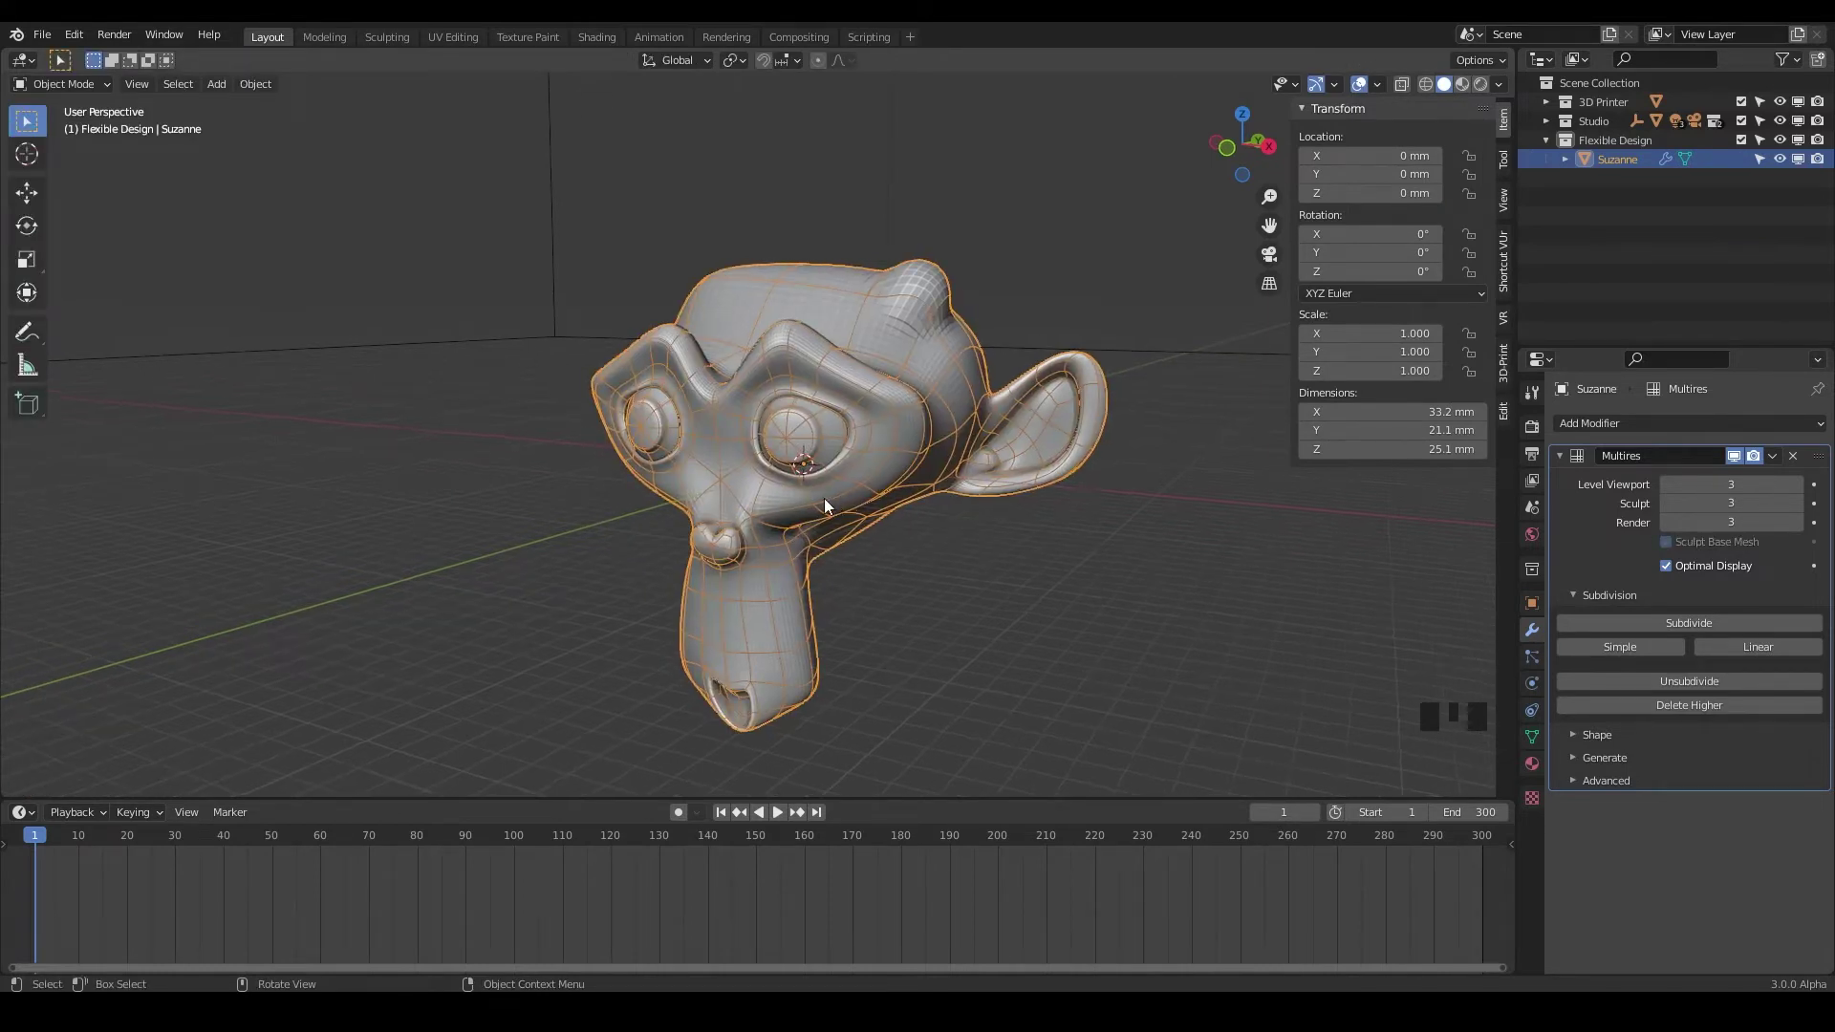
pyautogui.press('x')
pyautogui.click(772, 533)
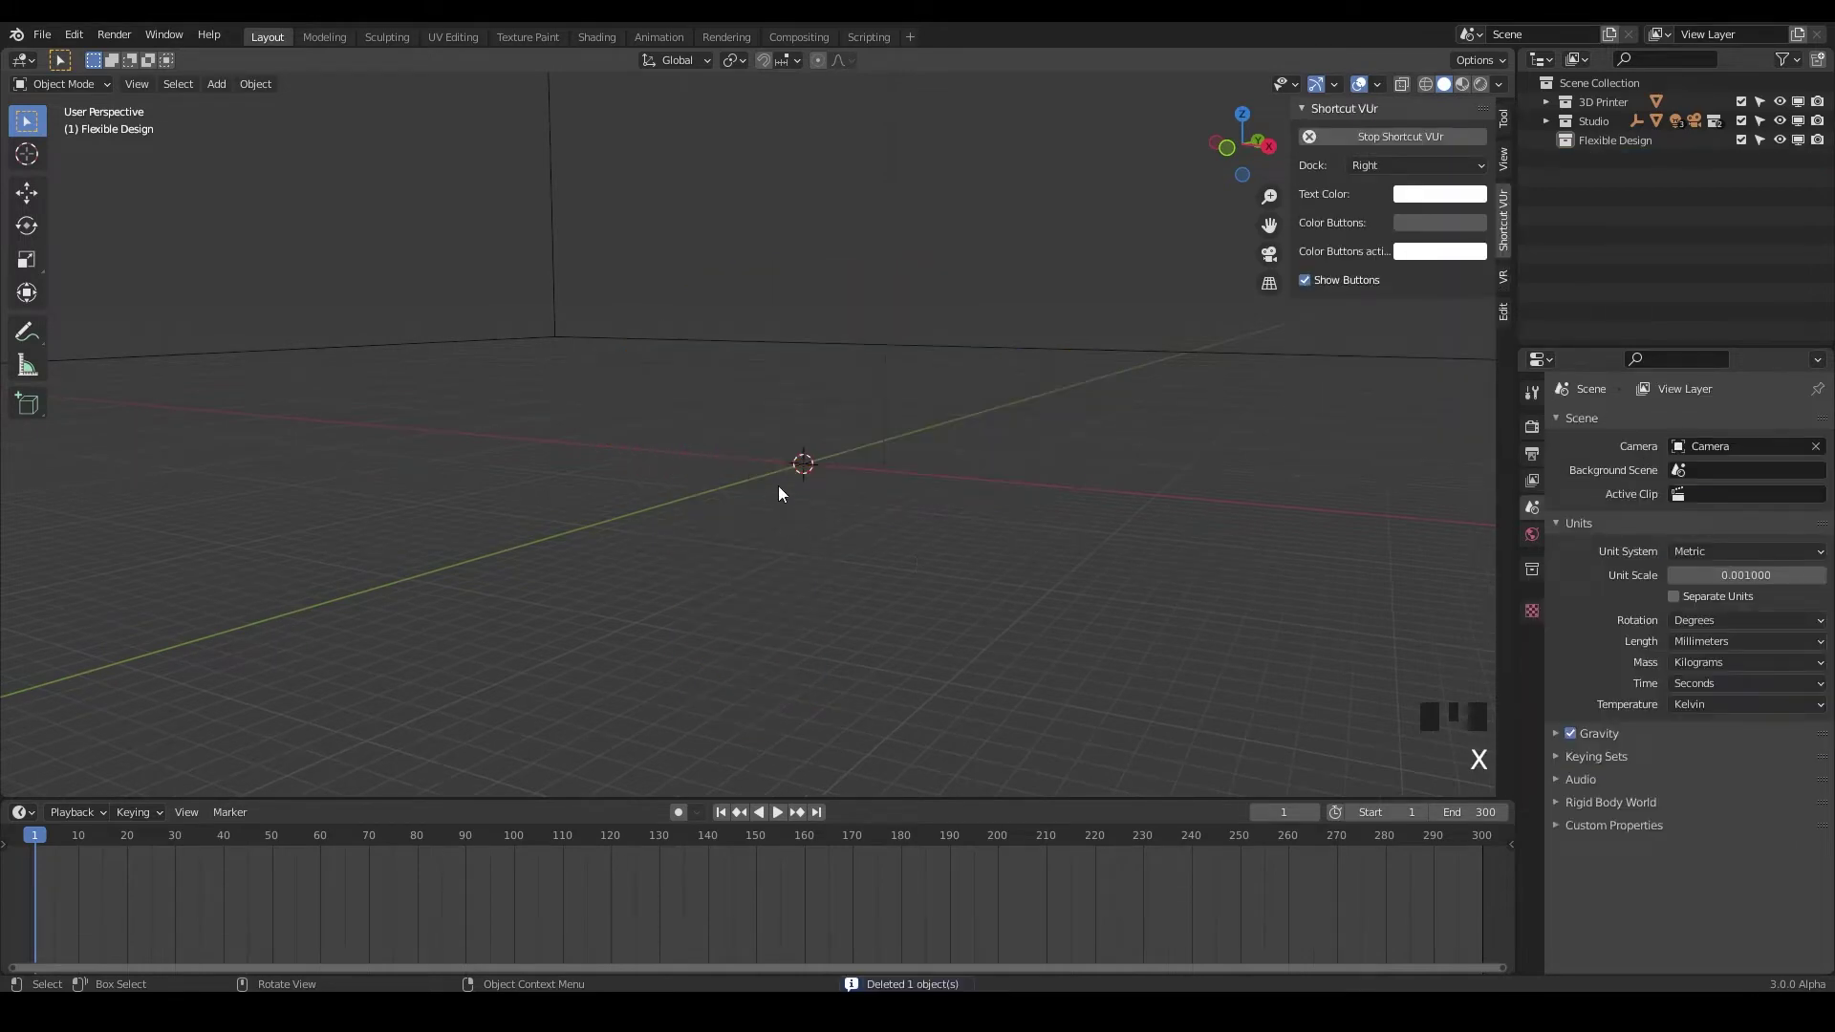
pyautogui.hotkey('shift', 'a')
pyautogui.moveTo(789, 492)
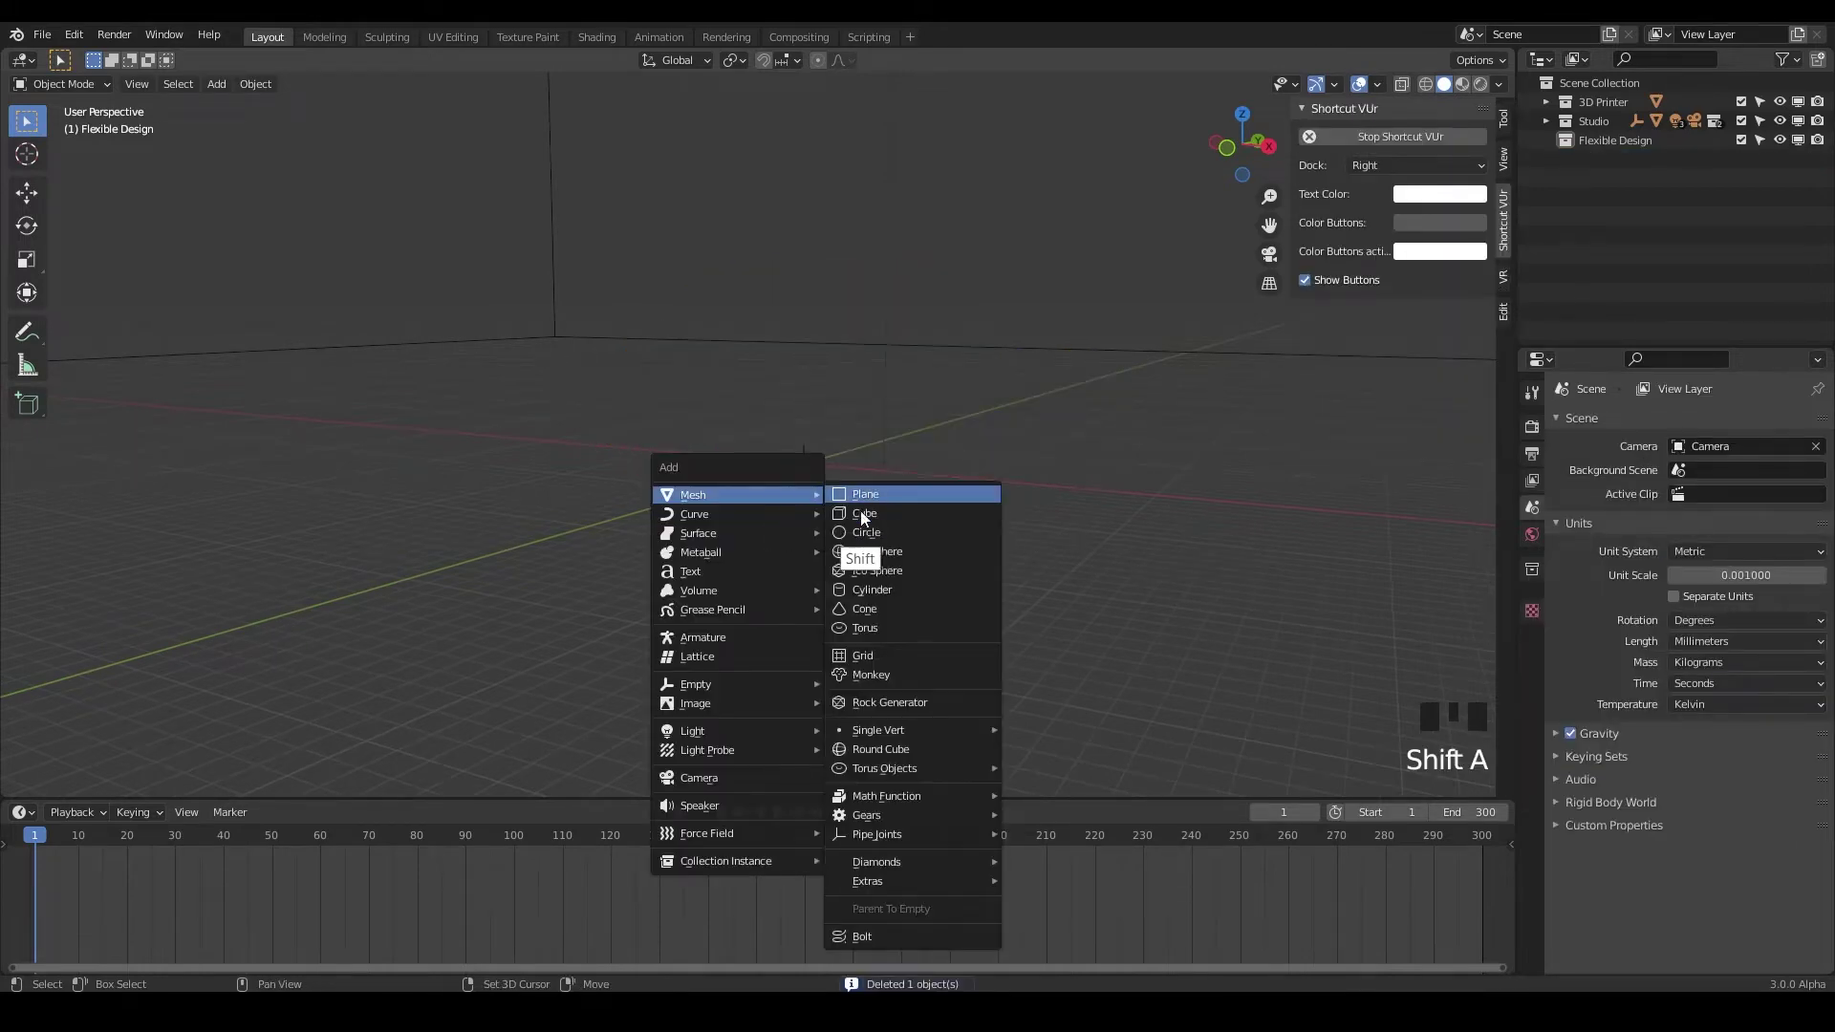
pyautogui.click(872, 675)
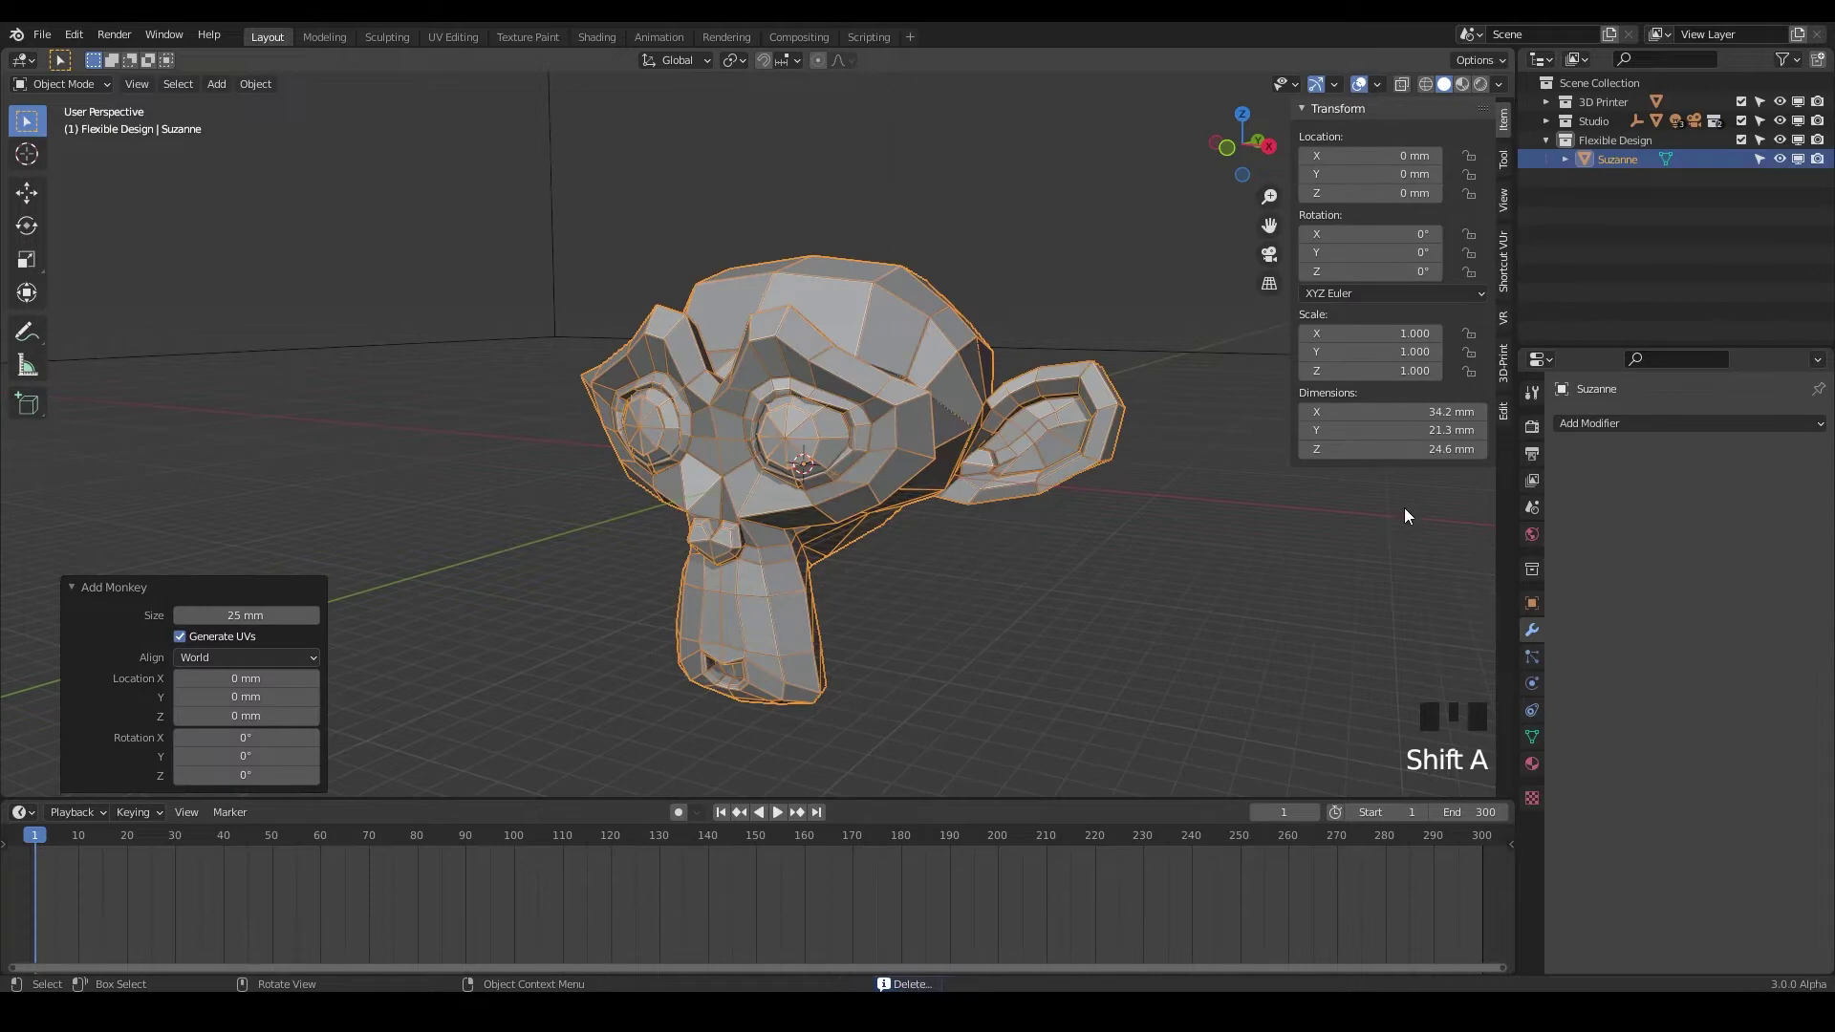
# Add a Multiresolution modifier to the new monkey head and expand its Shape settings.
pyautogui.click(1600, 424)
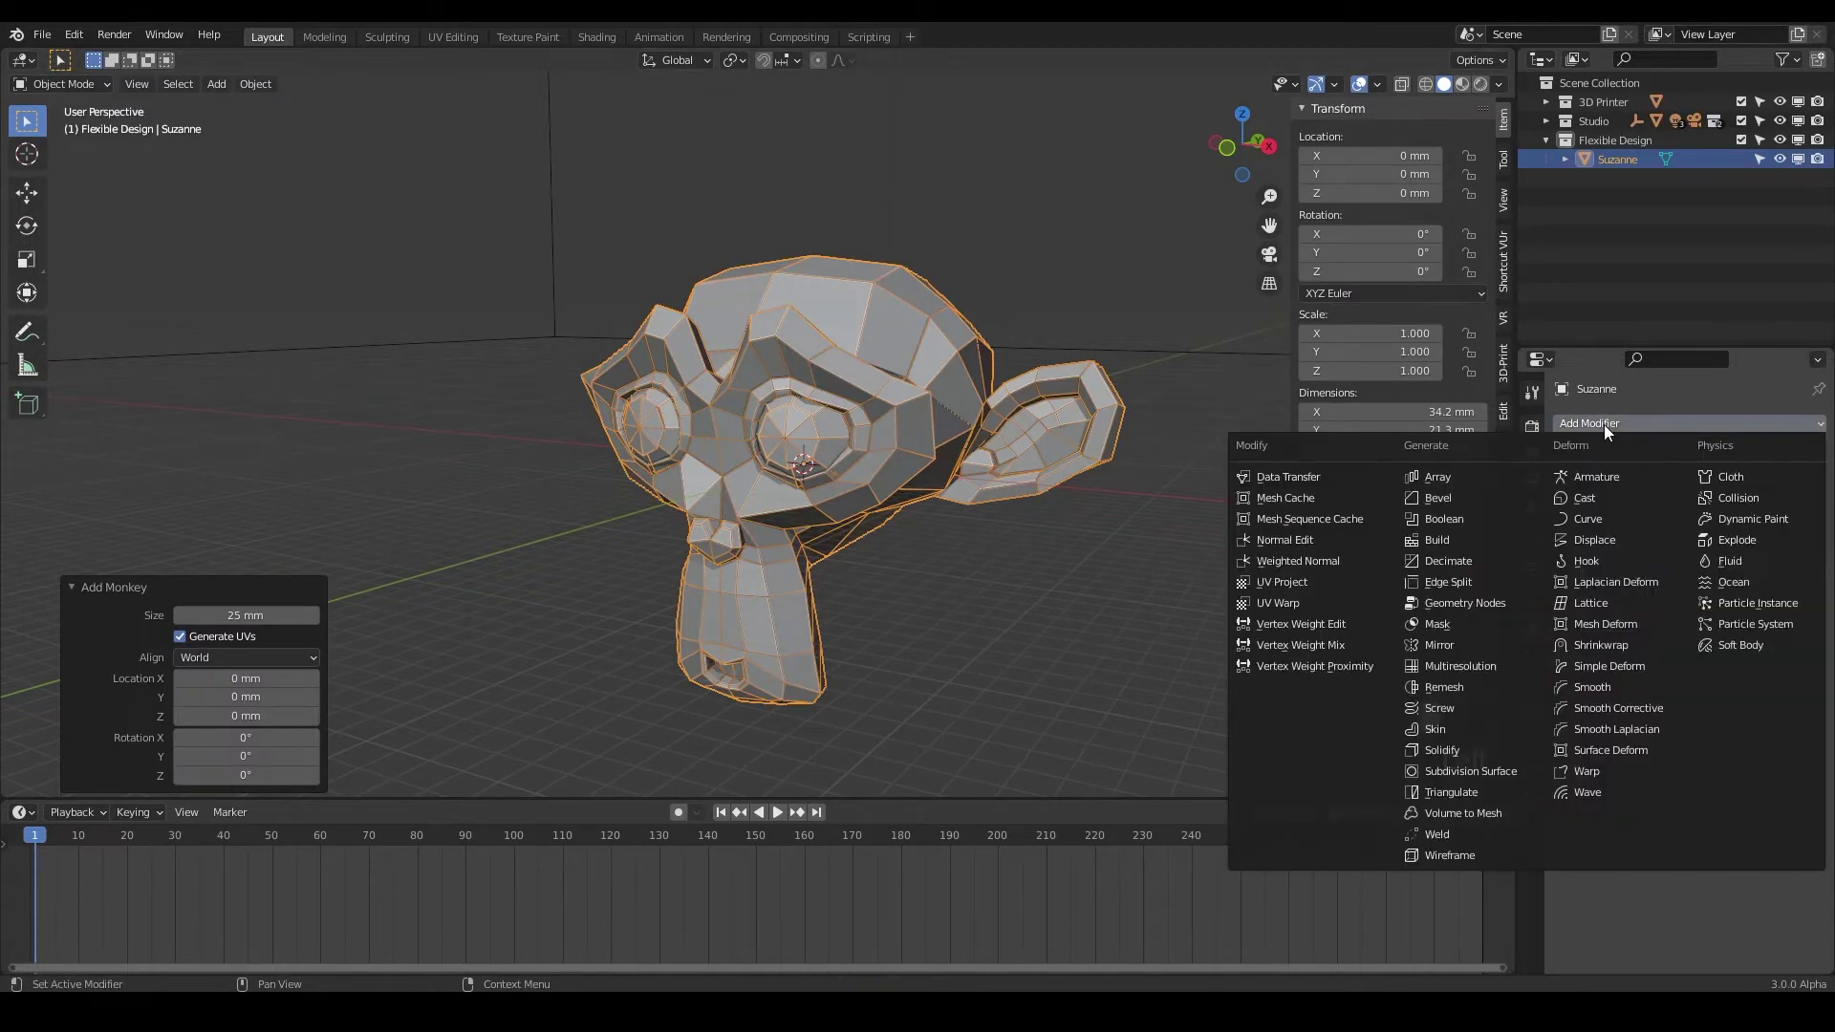
pyautogui.click(1494, 665)
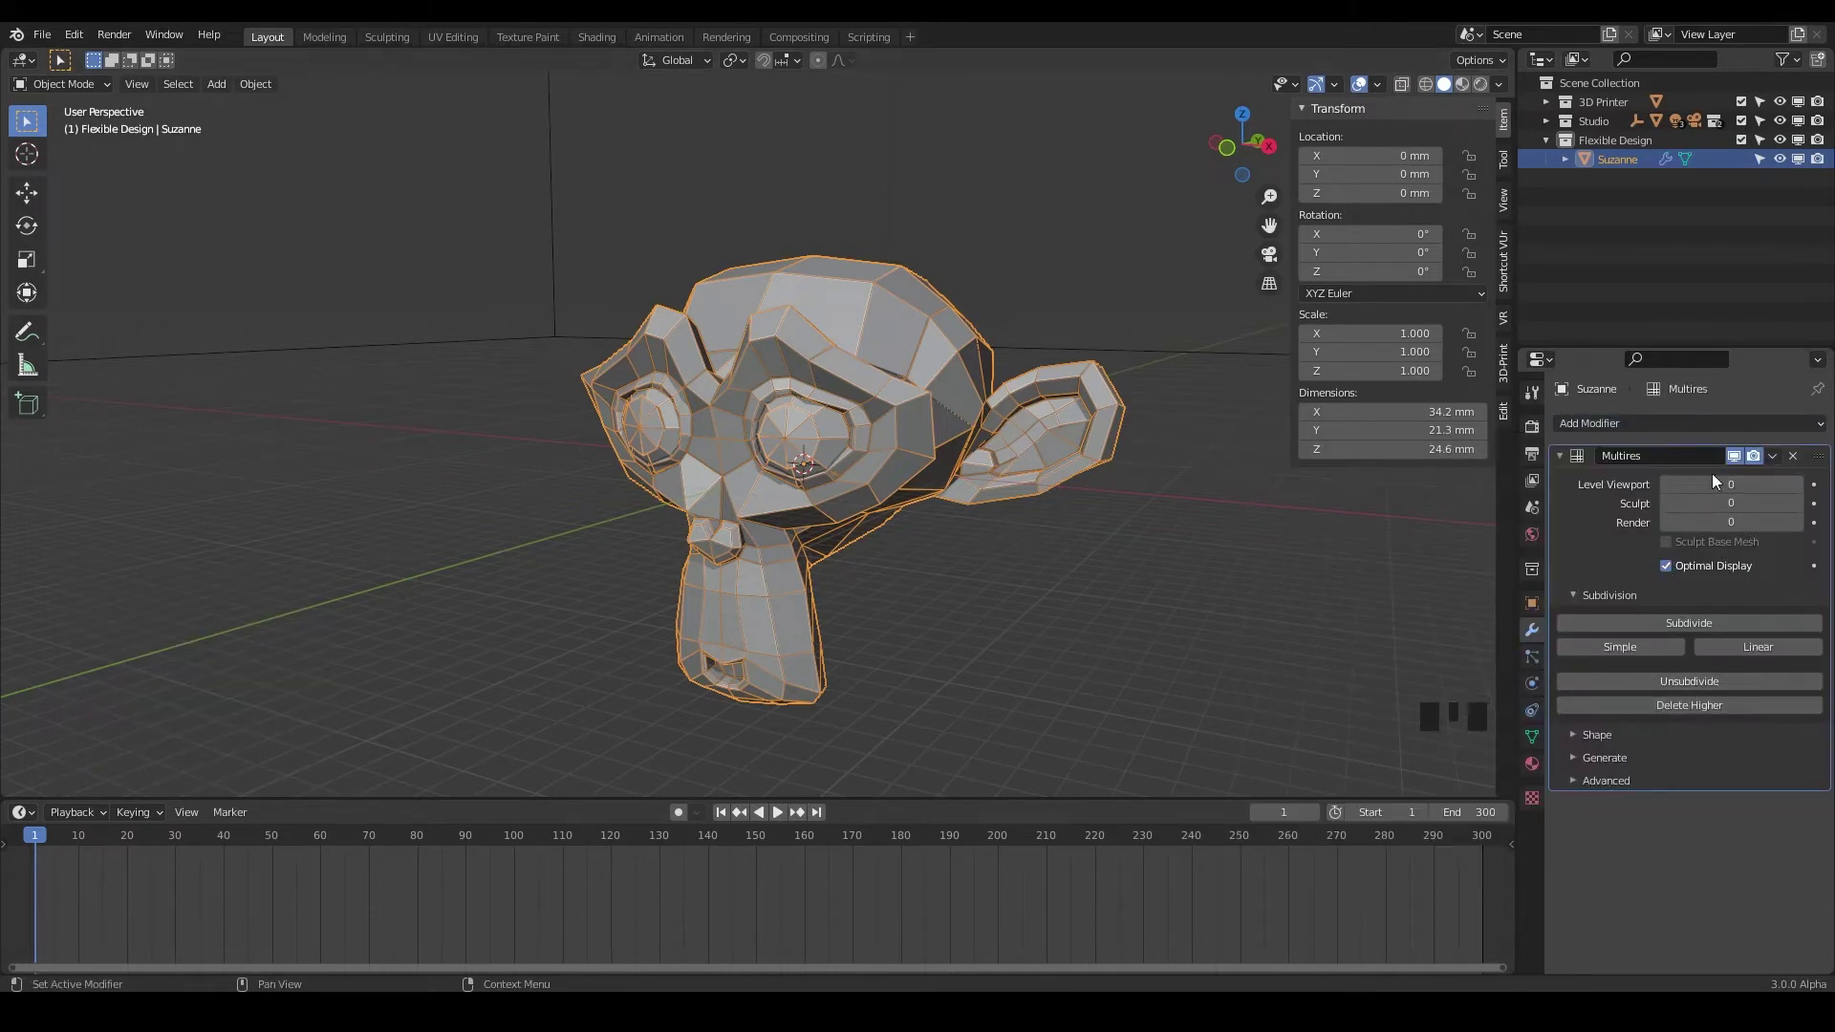
pyautogui.click(1574, 737)
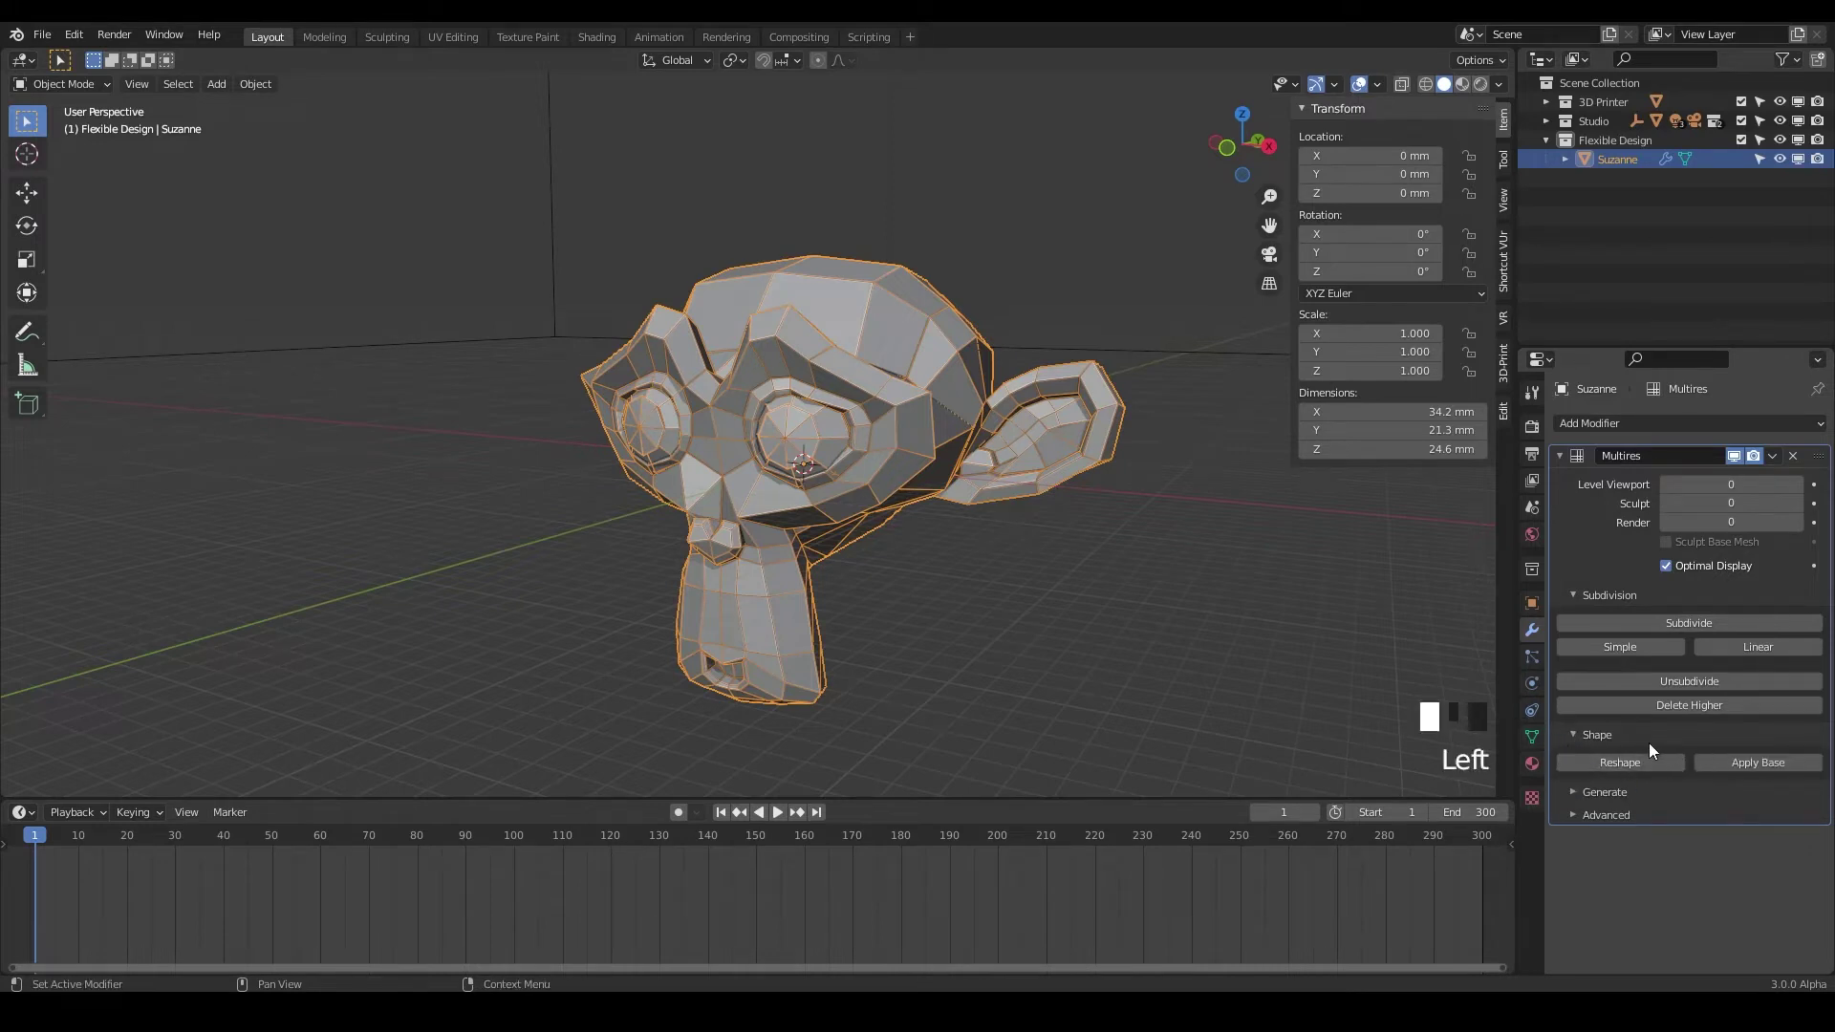
pyautogui.moveTo(994, 420); pyautogui.dragTo(920, 411, button='middle')
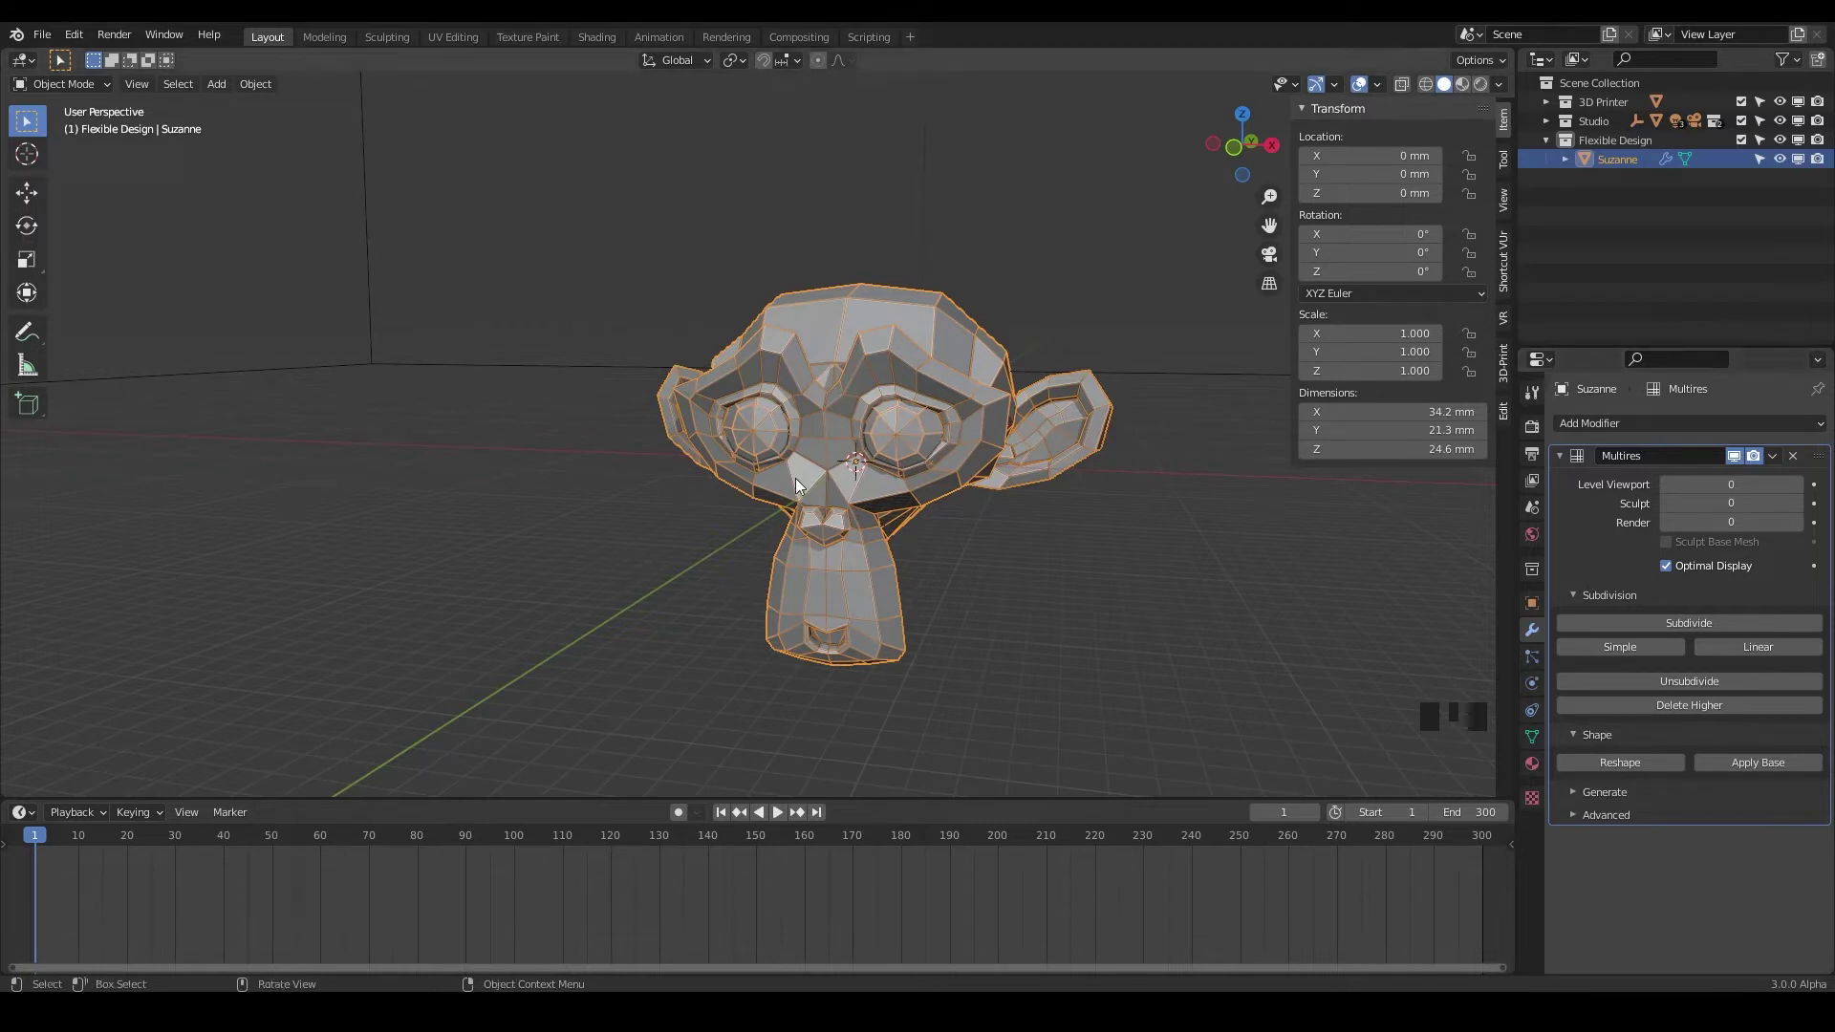
pyautogui.scroll(-2, 793, 541)
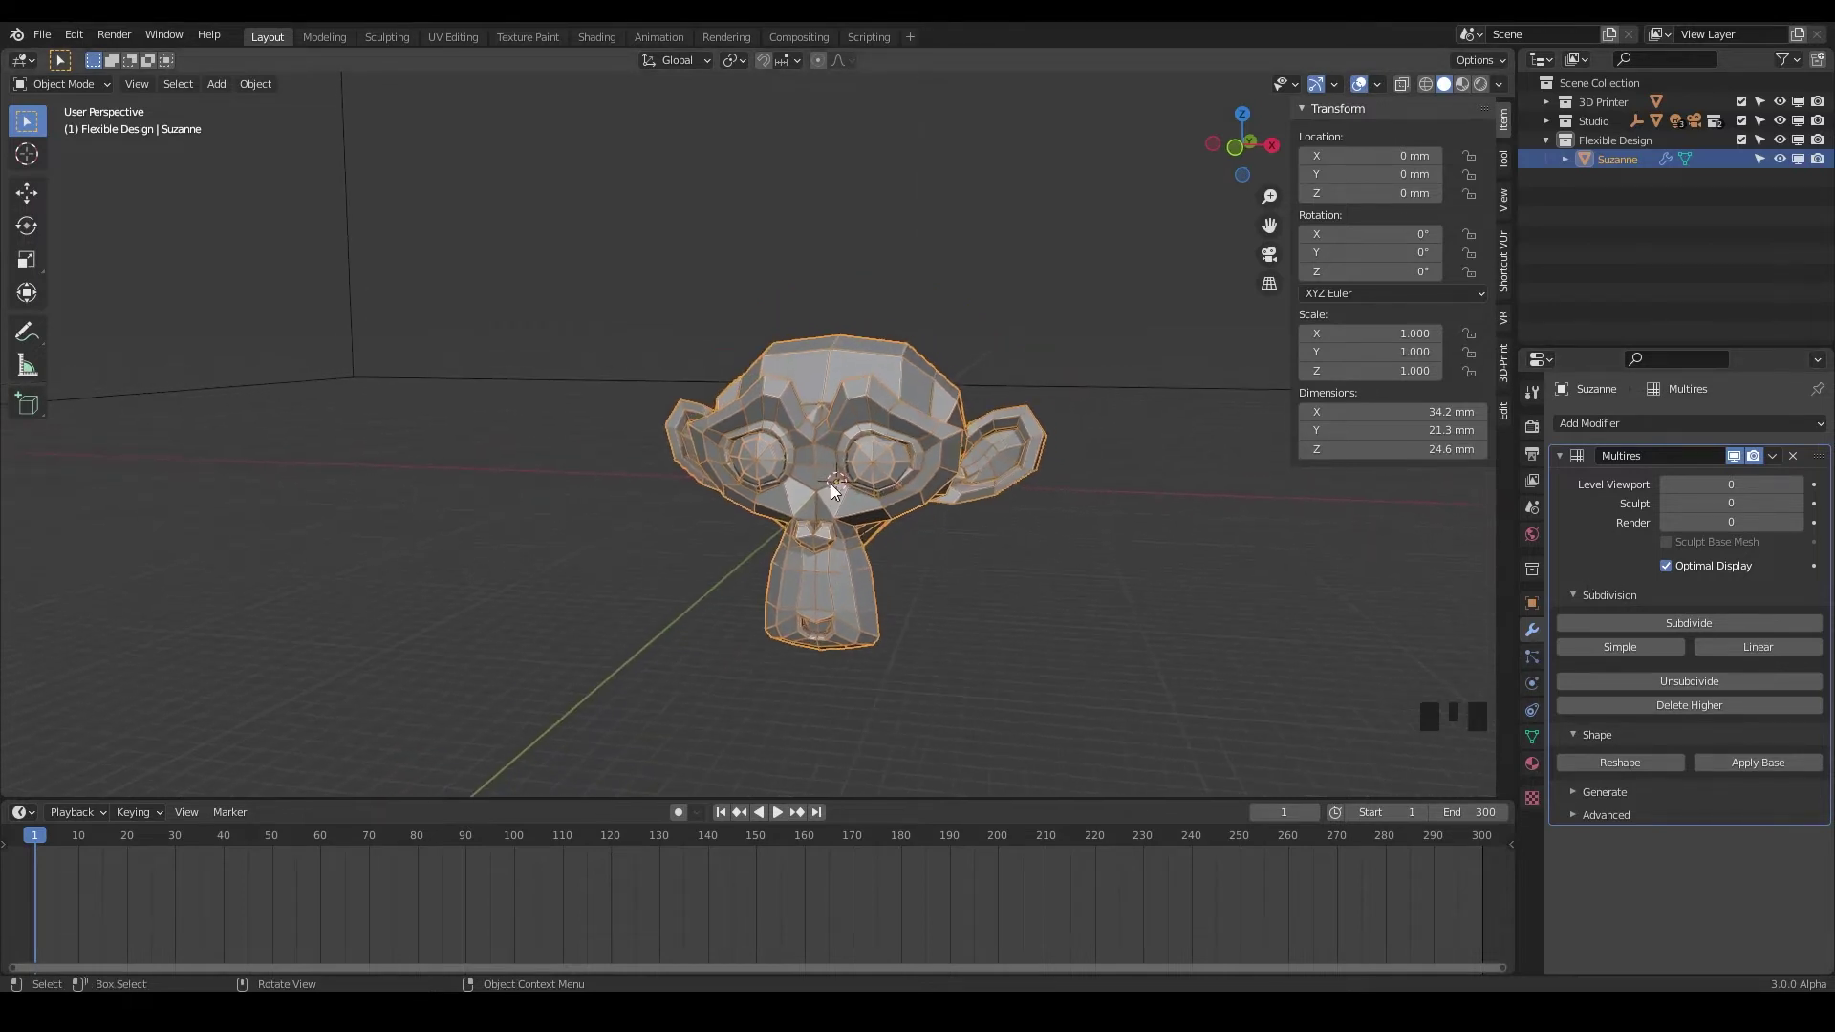
# Subdivide the monkey head three times and apply the Multires modifier.
pyautogui.click(1637, 625)
pyautogui.click(1636, 625)
pyautogui.click(1637, 625)
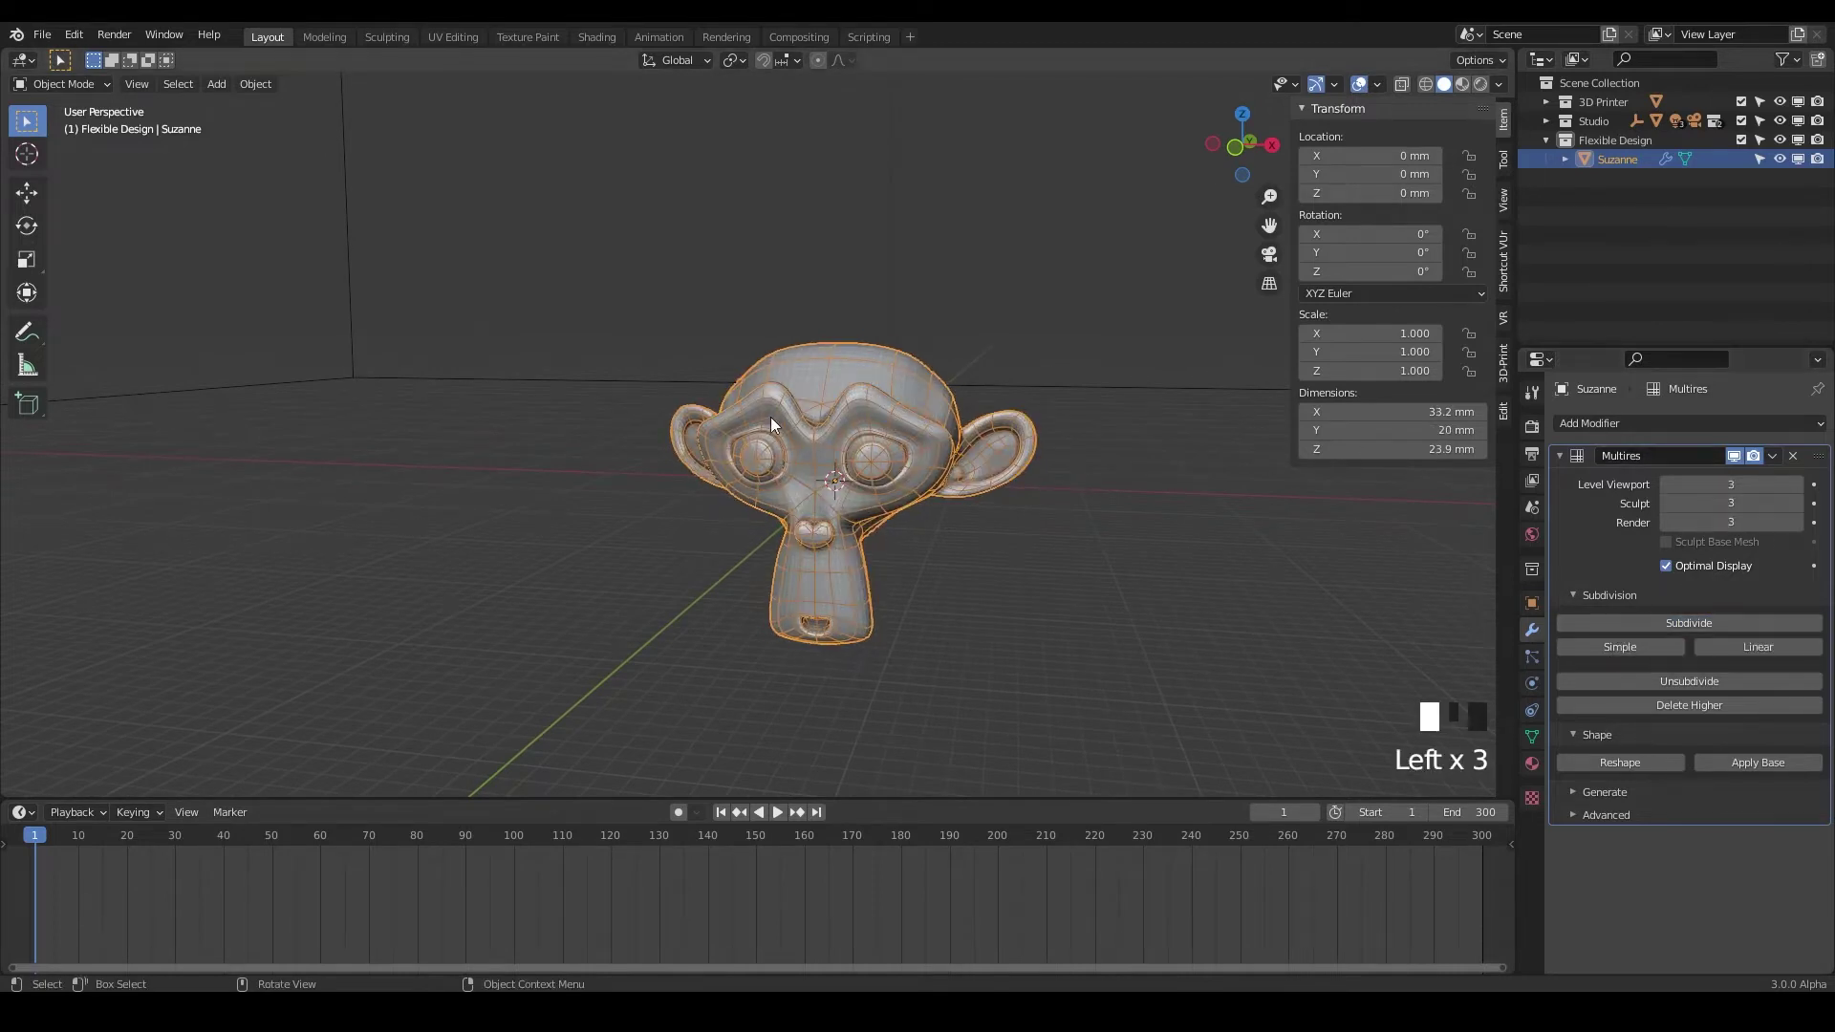
pyautogui.moveTo(770, 417); pyautogui.dragTo(960, 455, button='middle')
pyautogui.click(1773, 458)
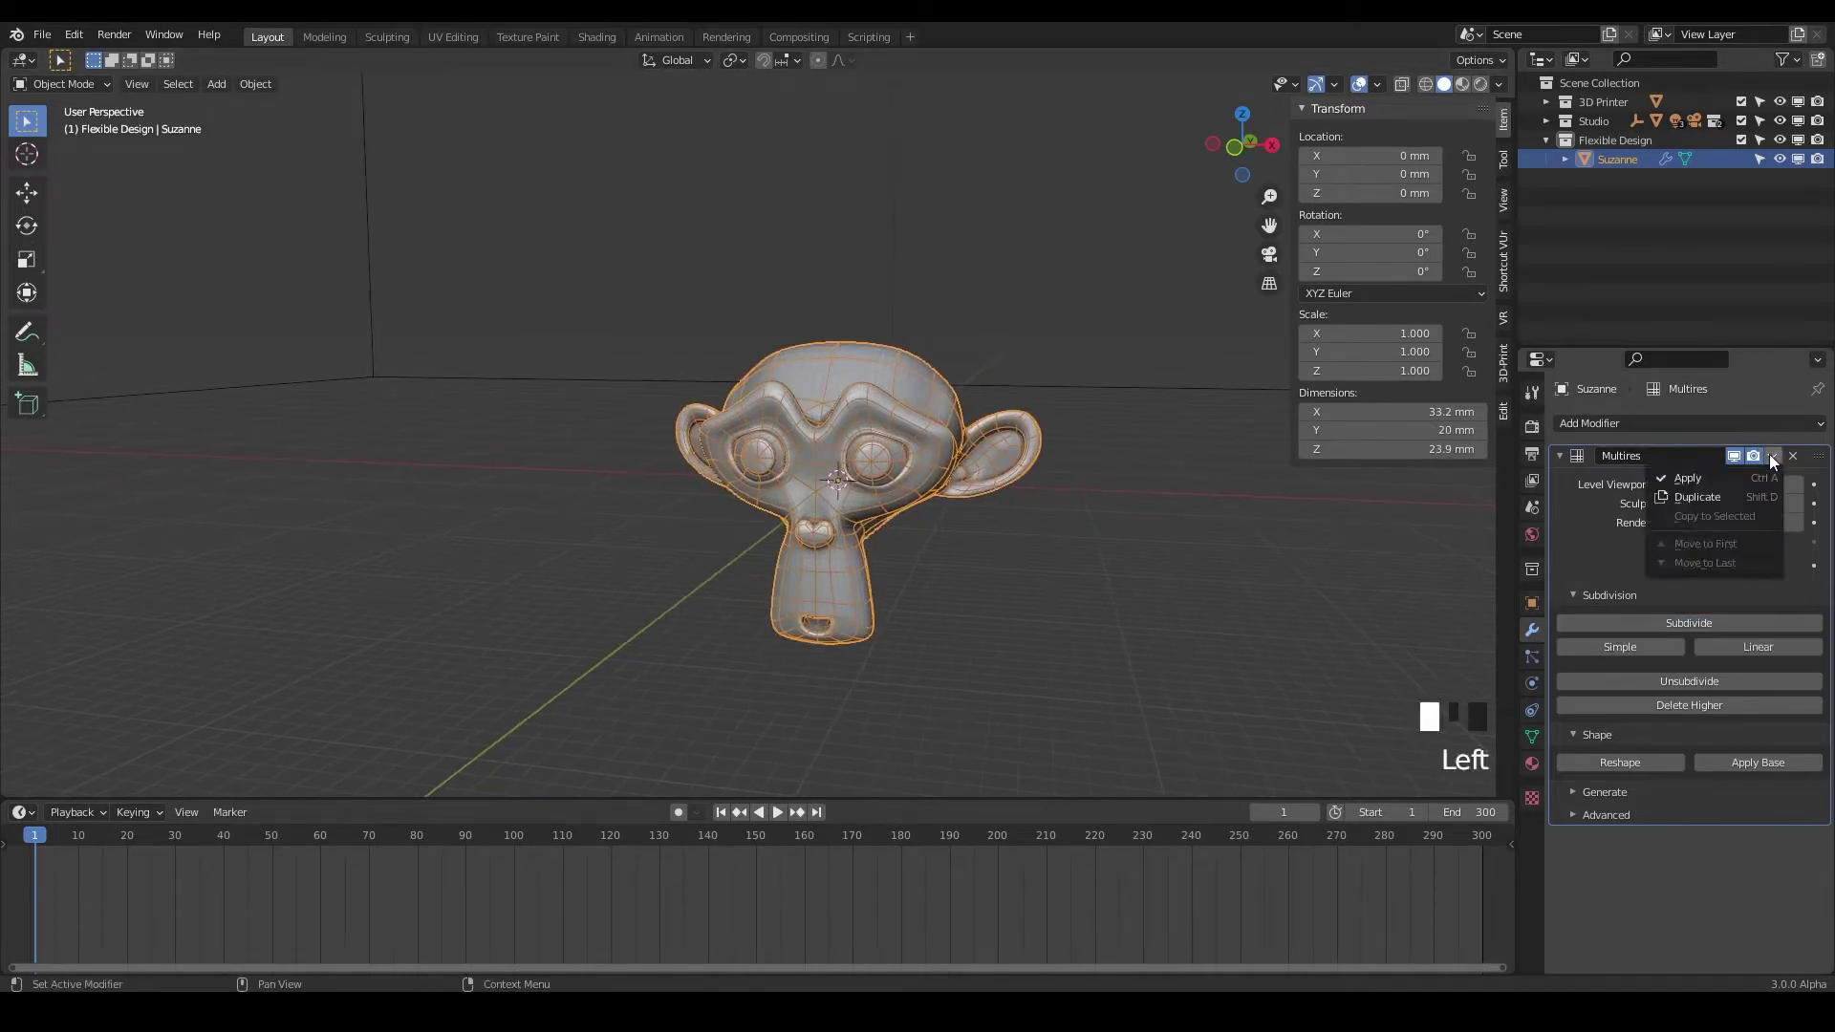
pyautogui.click(1707, 476)
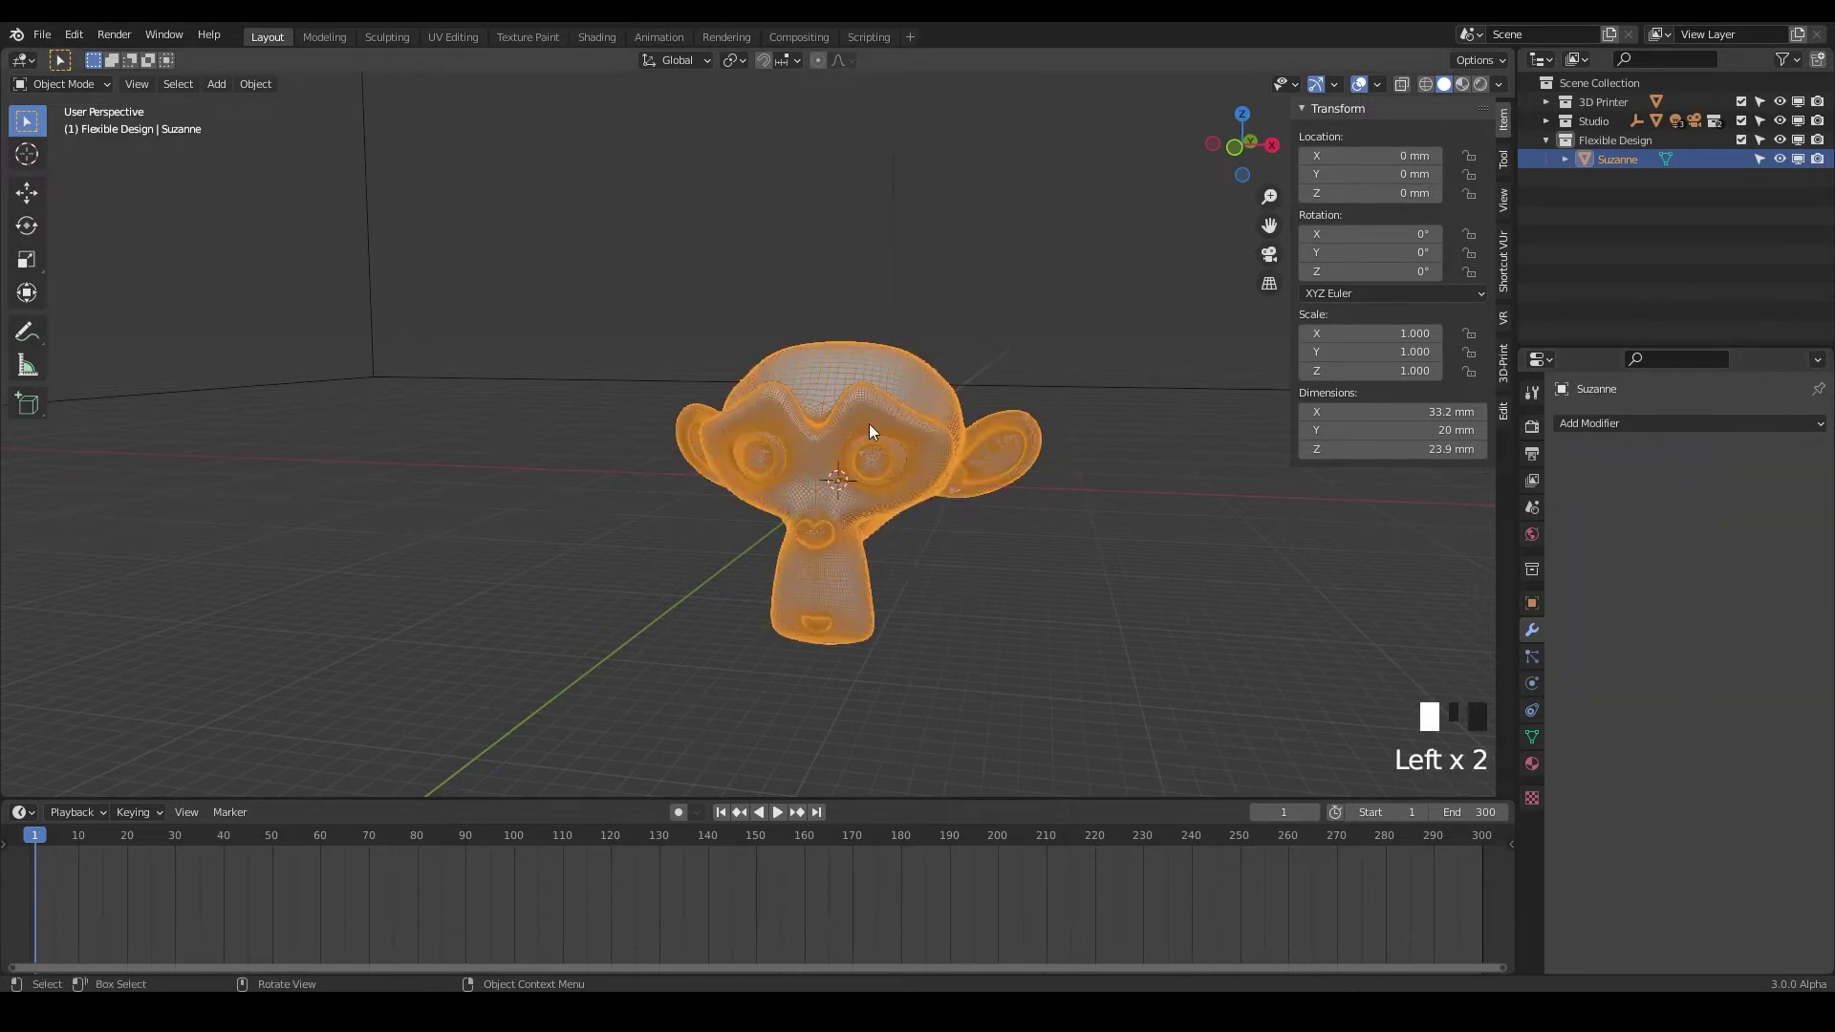
# Turn on the Statistics overlay in the viewport for the monkey head.
pyautogui.moveTo(863, 397); pyautogui.dragTo(1244, 232, button='middle')
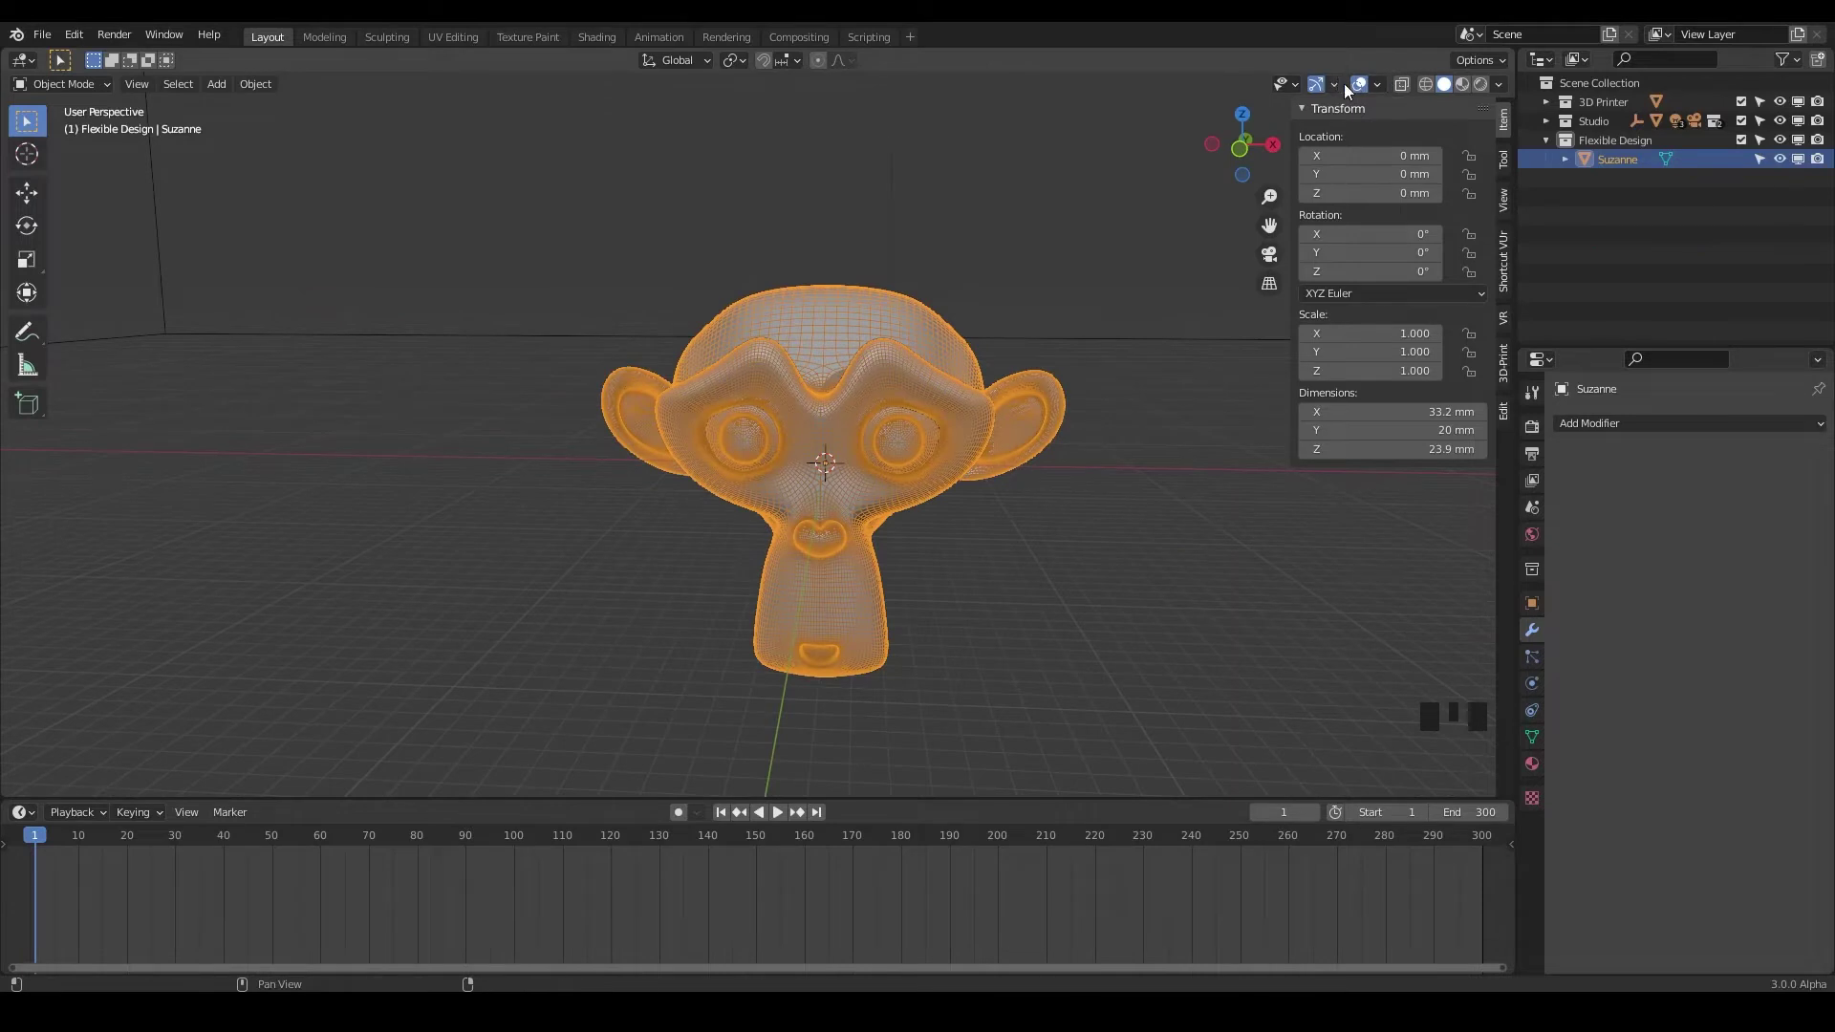
pyautogui.click(1374, 85)
pyautogui.click(1276, 241)
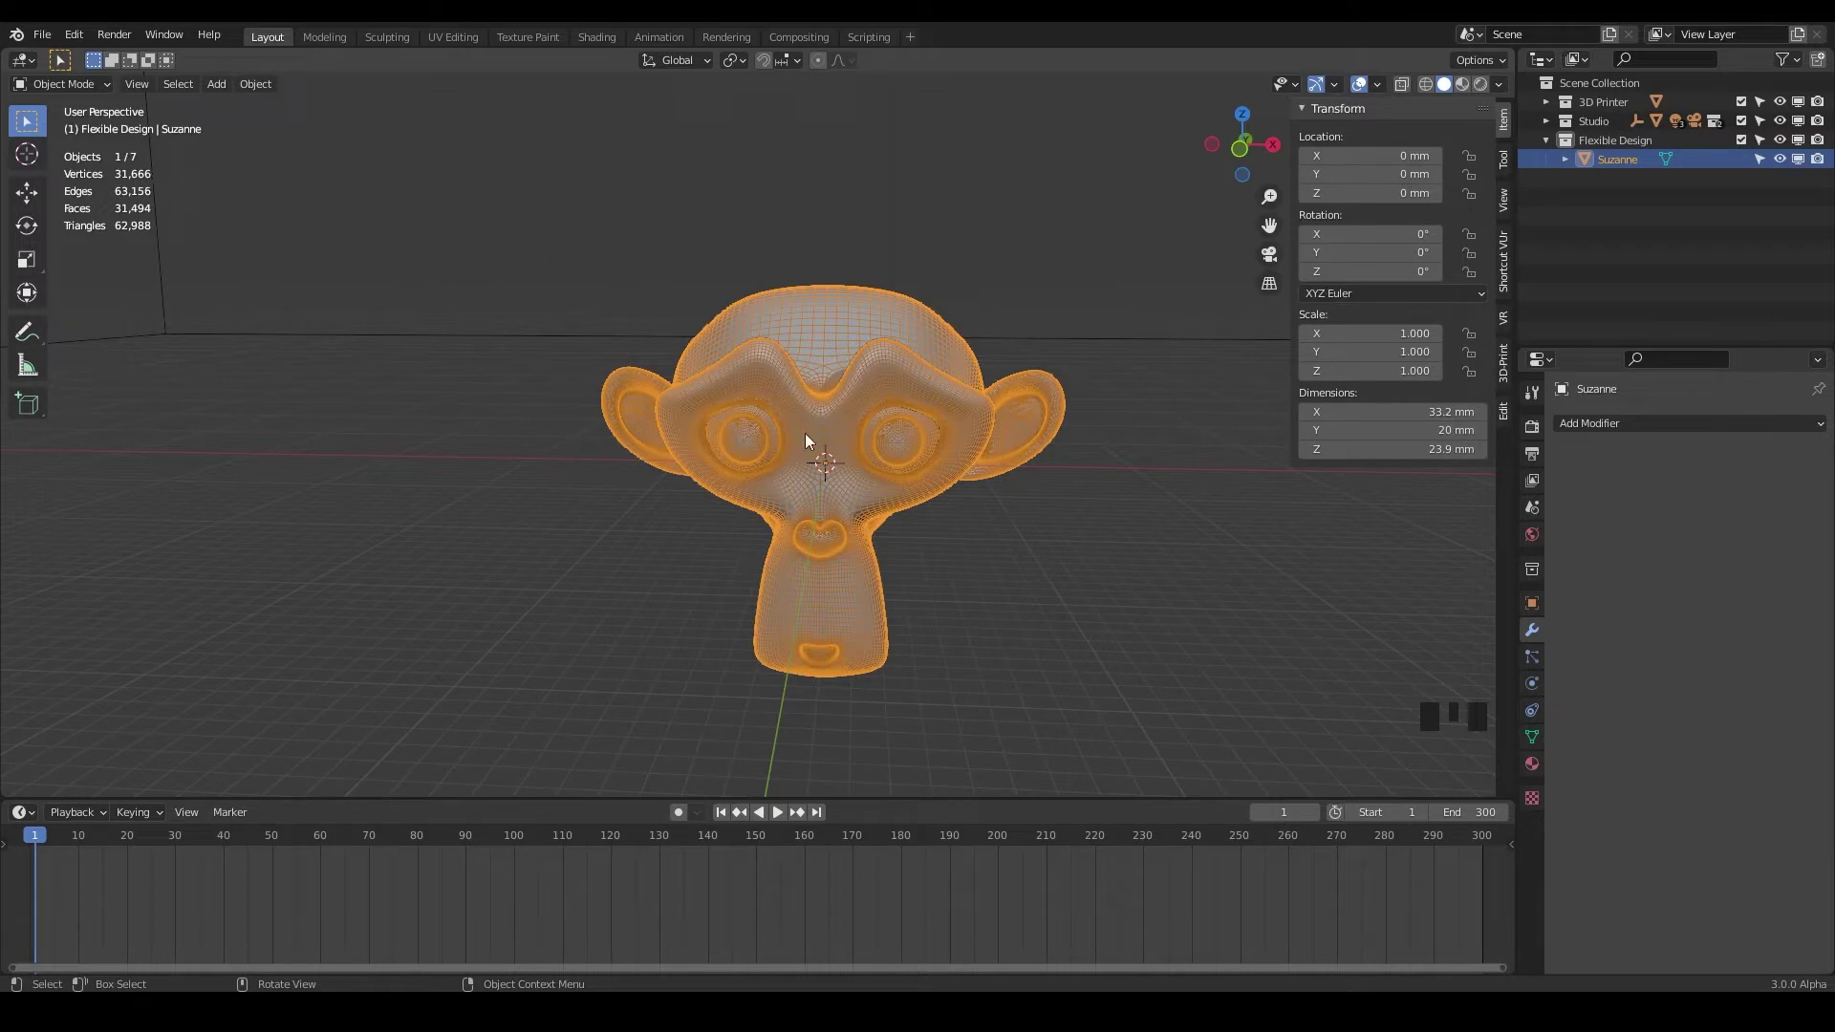
pyautogui.moveTo(906, 459); pyautogui.dragTo(754, 495, button='middle')
# In Sculpt Mode, build up a bump on one side of the crown with the Draw brush, stroke the other side and return to Object Mode.
pyautogui.hotkey('ctrl', 'Tab')
pyautogui.hotkey('ctrl', 'Tab')
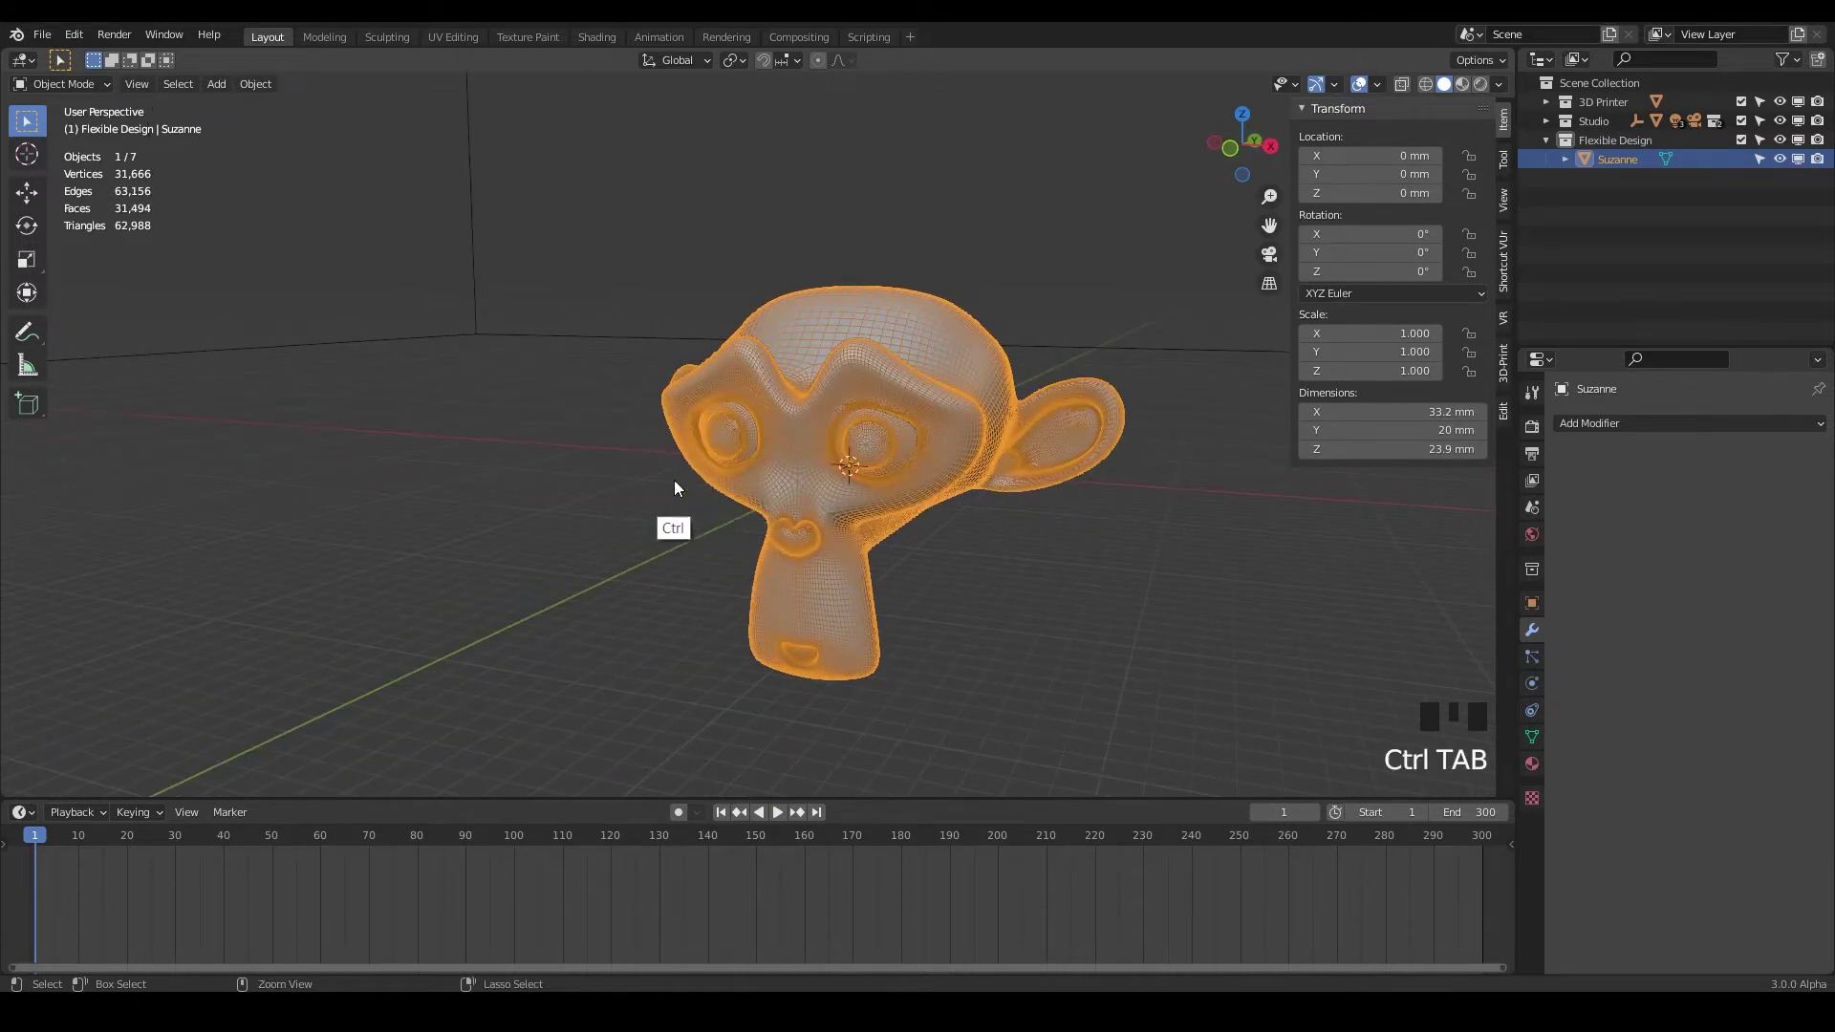
pyautogui.click(795, 620)
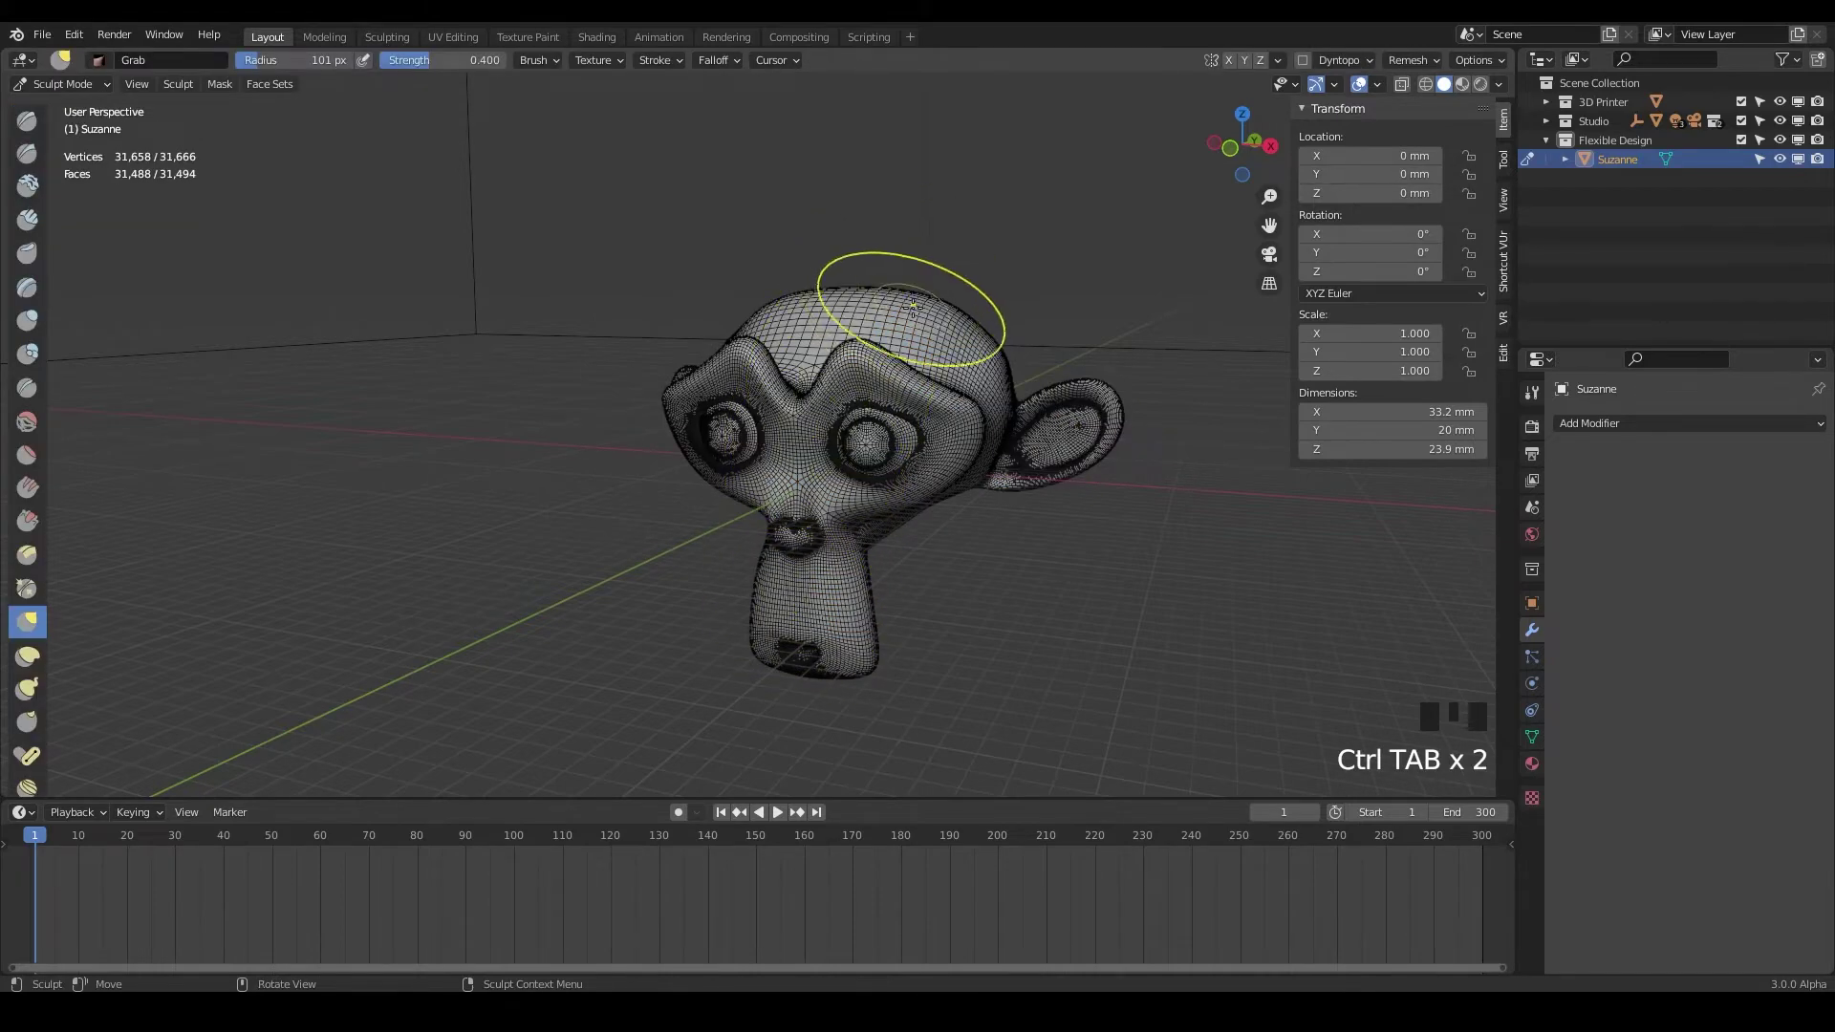
pyautogui.click(26, 120)
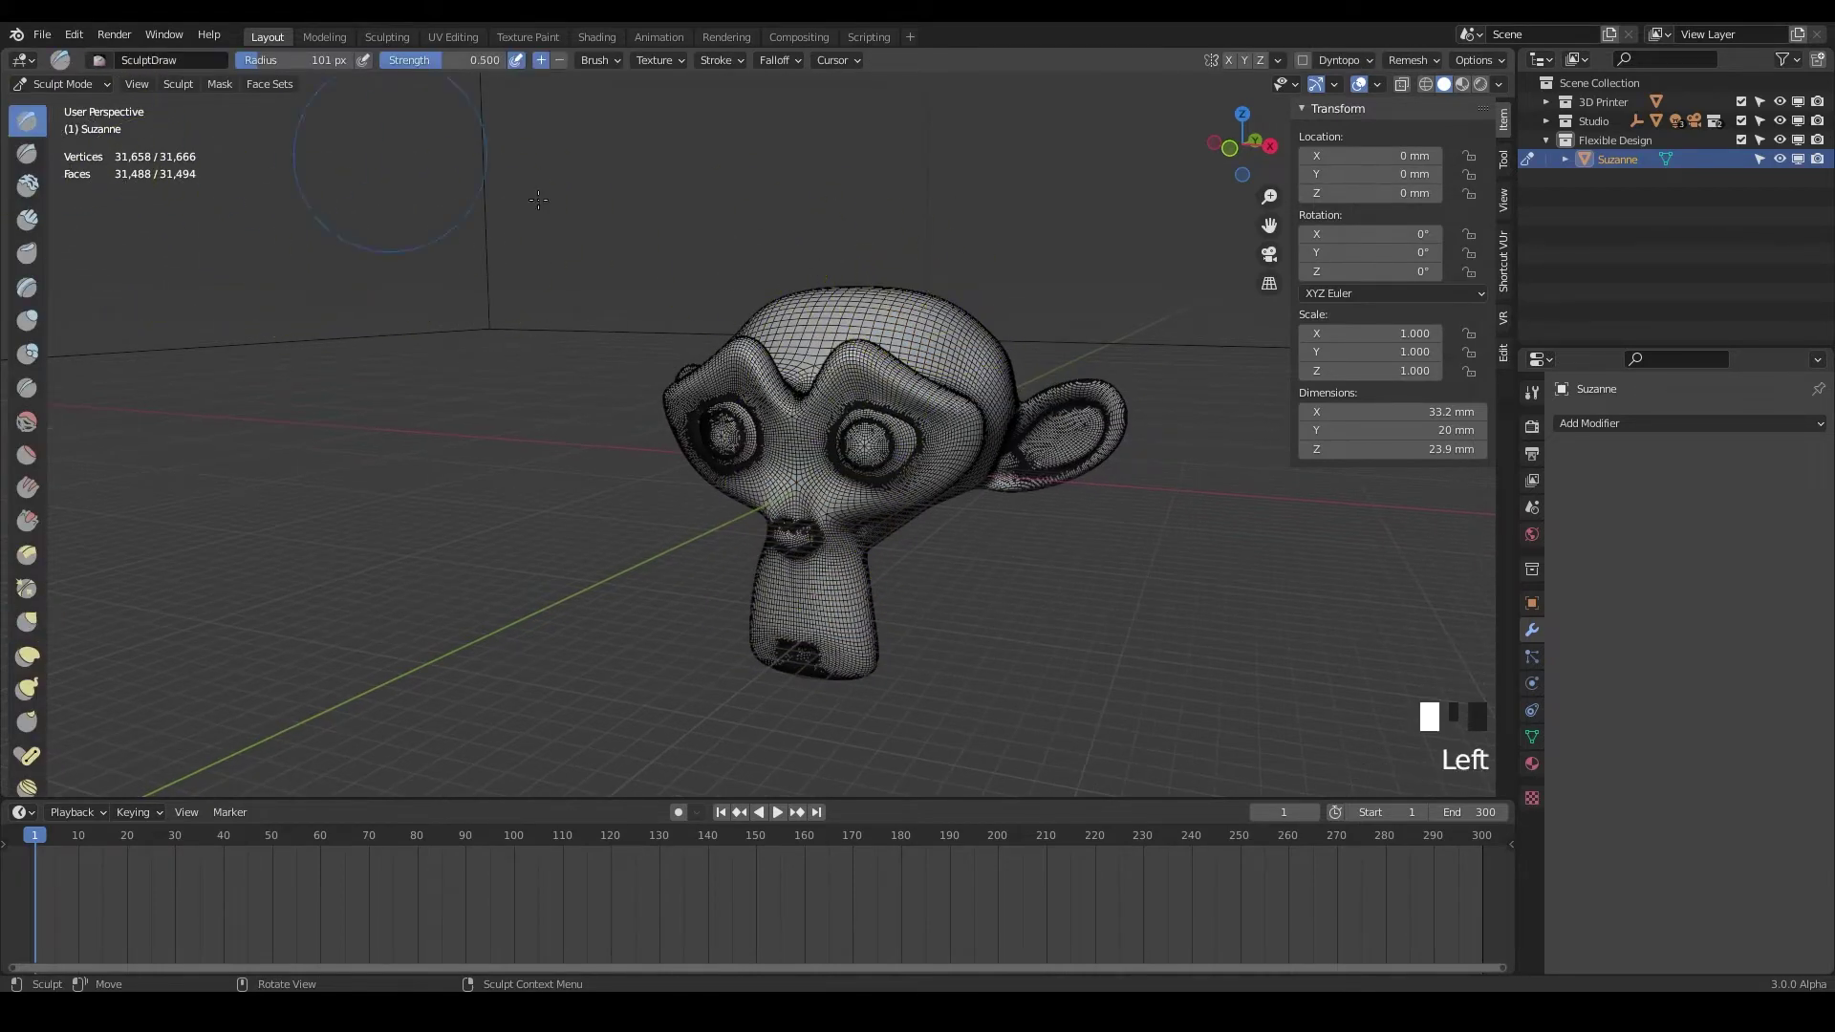
pyautogui.moveTo(925, 313)
pyautogui.mouseDown()
pyautogui.moveTo(972, 293)
pyautogui.moveTo(946, 286)
pyautogui.moveTo(910, 324)
pyautogui.mouseUp()
pyautogui.moveTo(880, 440)
pyautogui.mouseDown(button='middle')
pyautogui.moveTo(873, 465)
pyautogui.moveTo(845, 459)
pyautogui.moveTo(901, 456)
pyautogui.moveTo(851, 430)
pyautogui.mouseUp(button='middle')
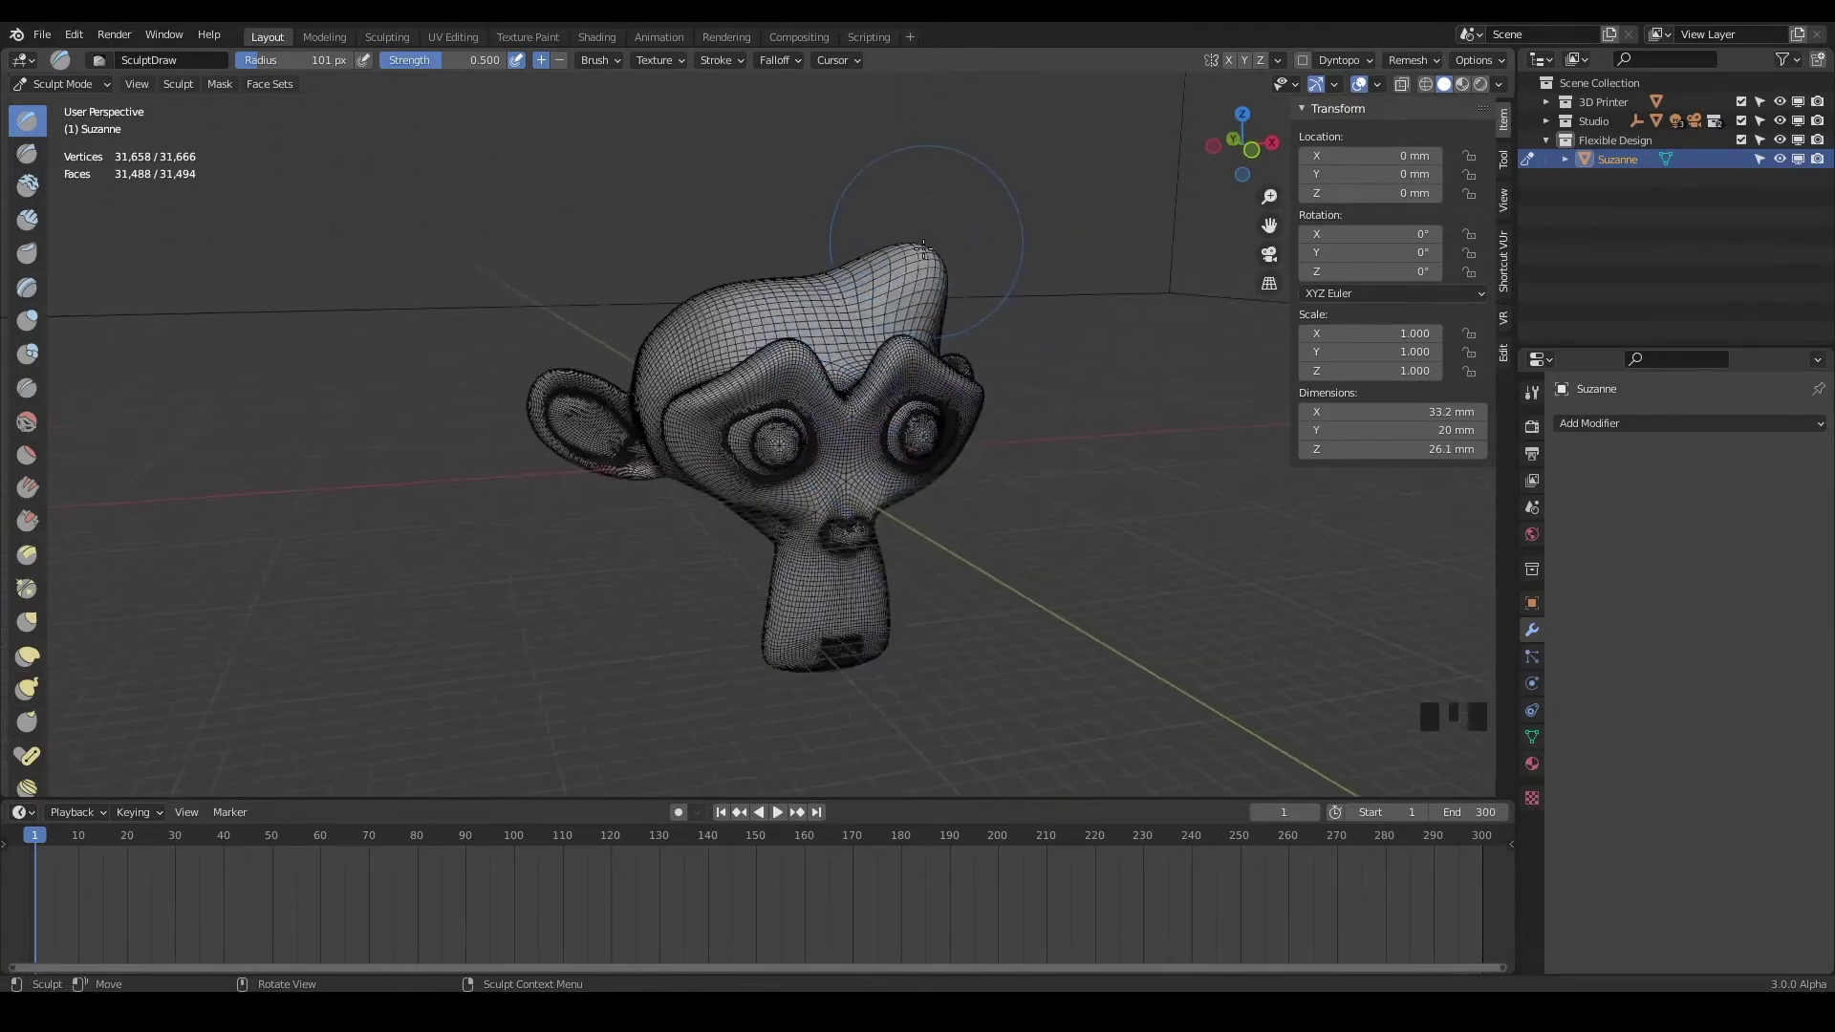
pyautogui.moveTo(918, 258); pyautogui.dragTo(917, 260)
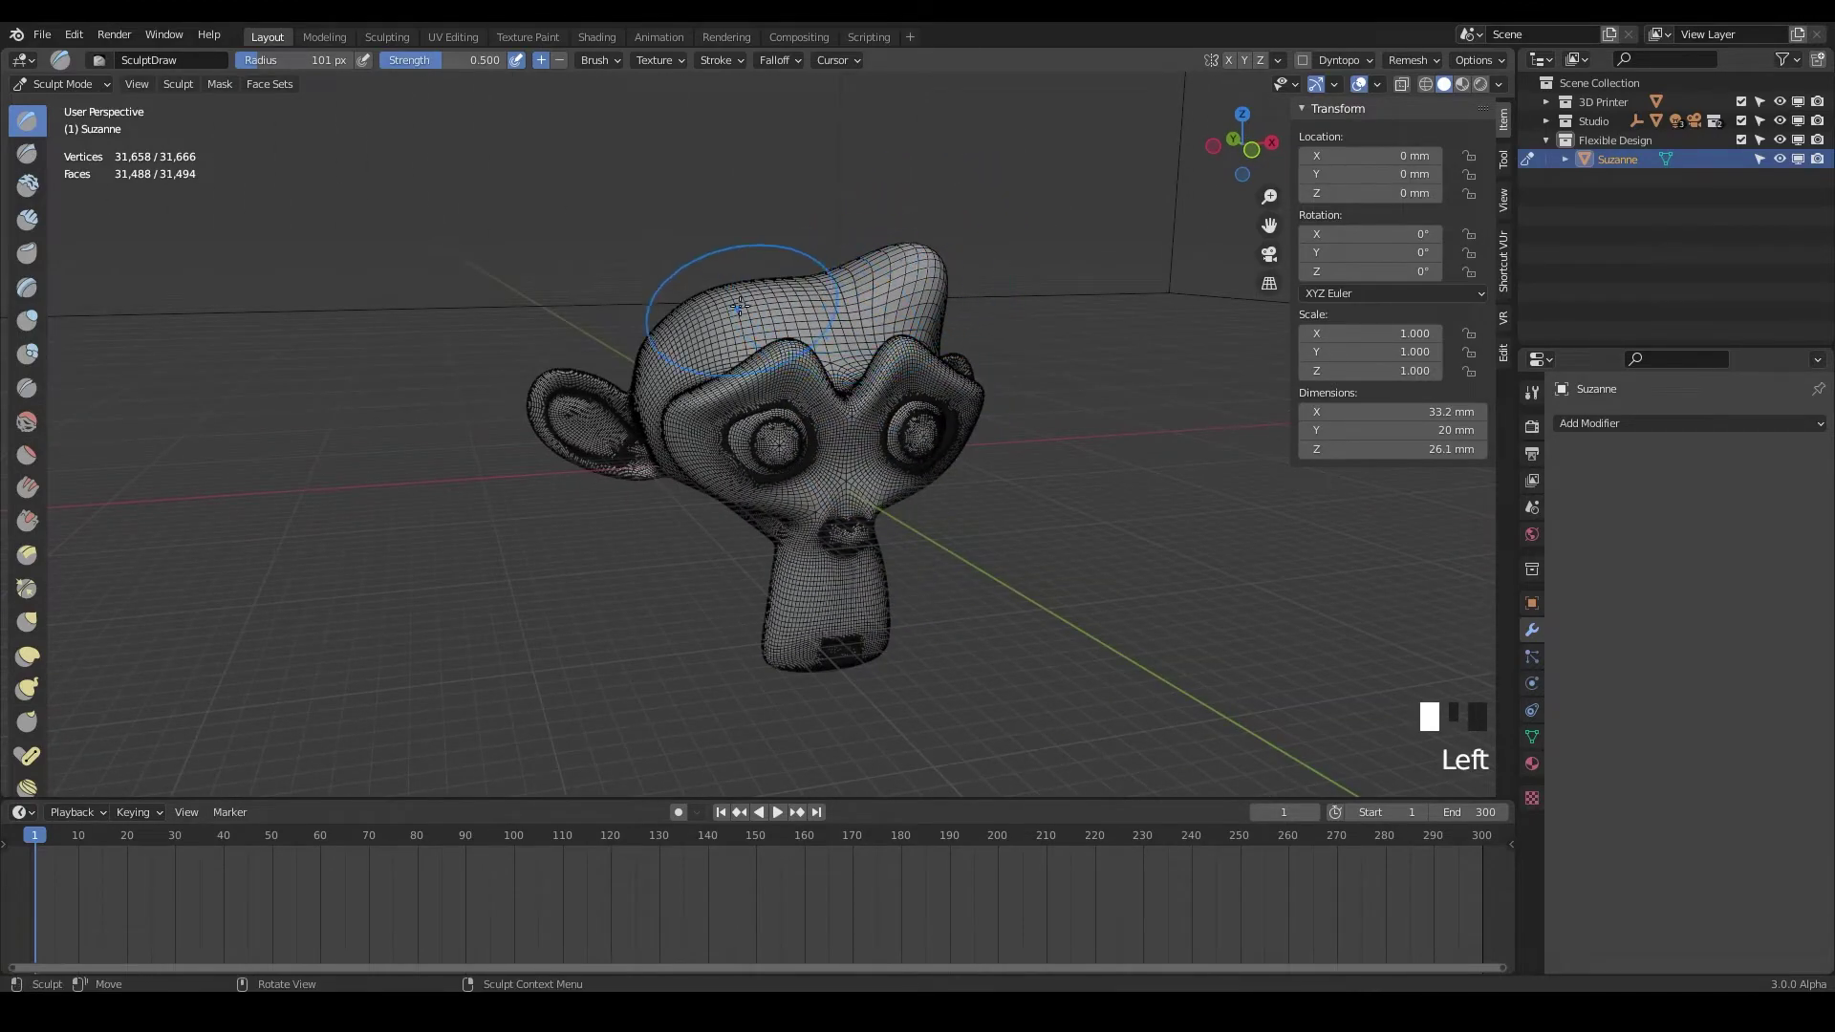
pyautogui.moveTo(740, 306); pyautogui.dragTo(669, 368)
pyautogui.moveTo(669, 368)
pyautogui.mouseDown(button='middle')
pyautogui.moveTo(839, 421)
pyautogui.moveTo(812, 444)
pyautogui.mouseUp(button='middle')
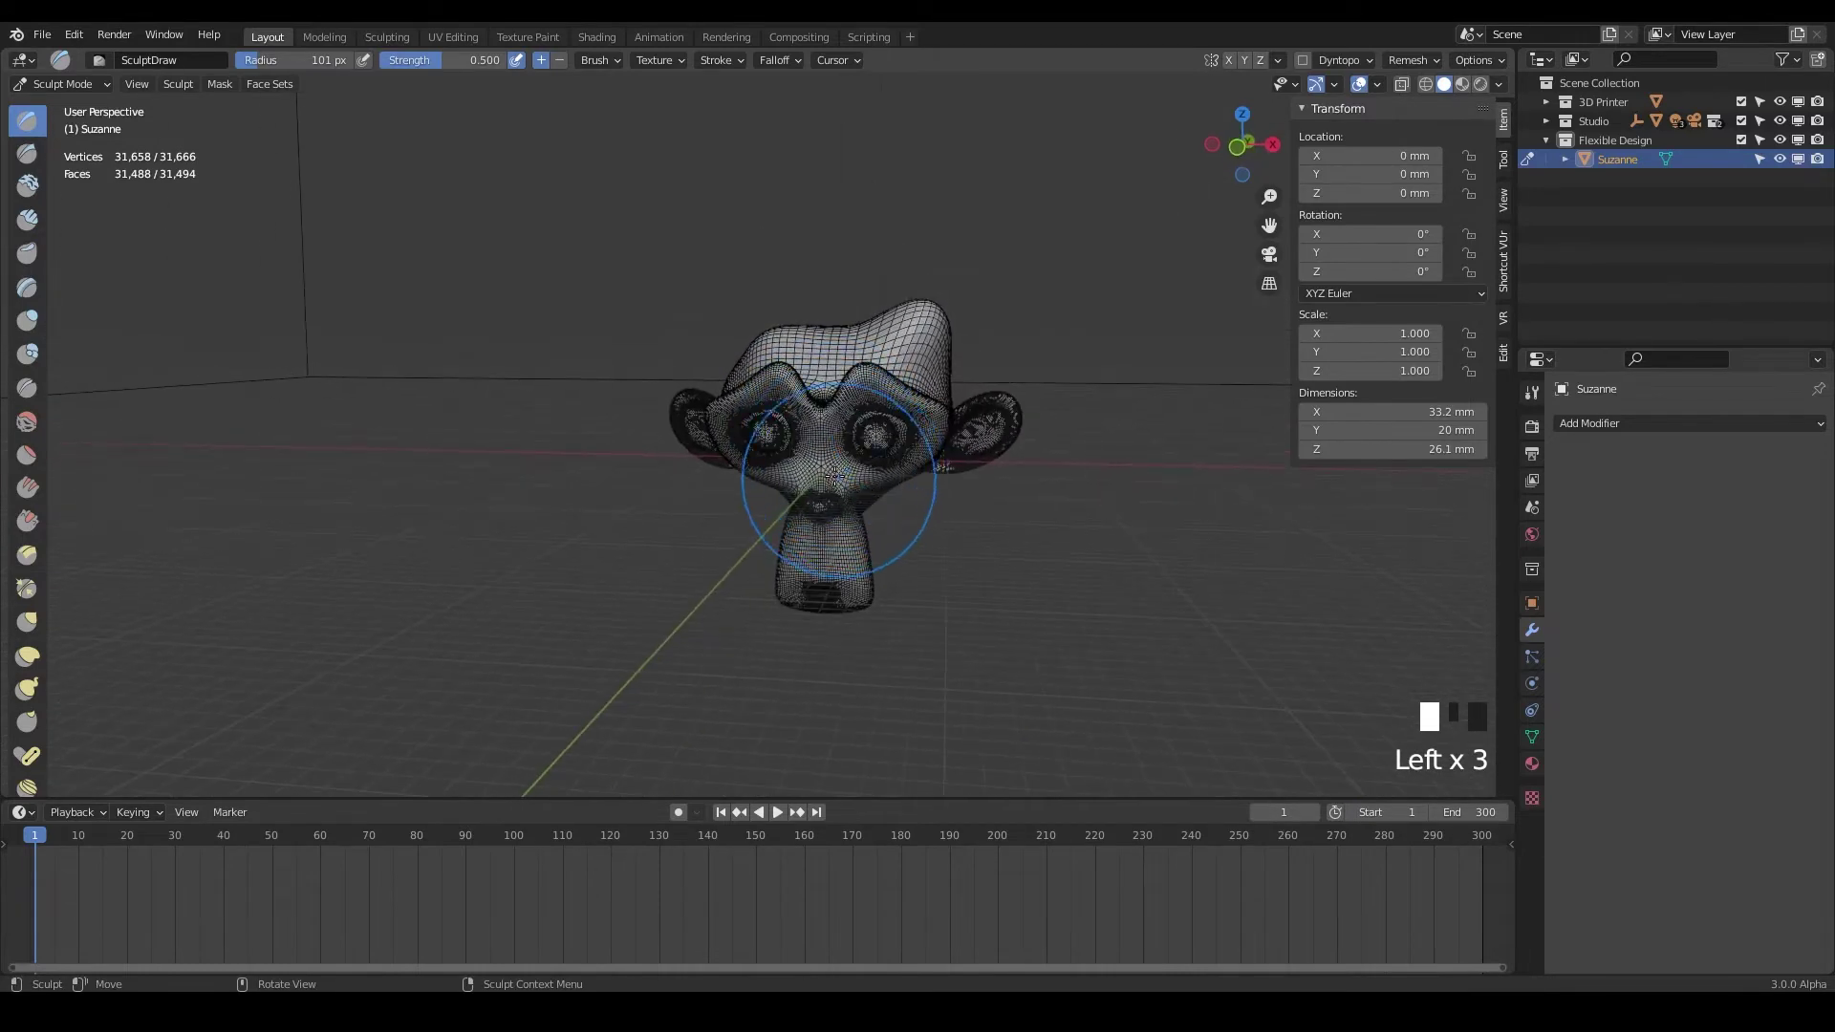
pyautogui.hotkey('ctrl', 'Tab')
pyautogui.hotkey('ctrl', 'Tab')
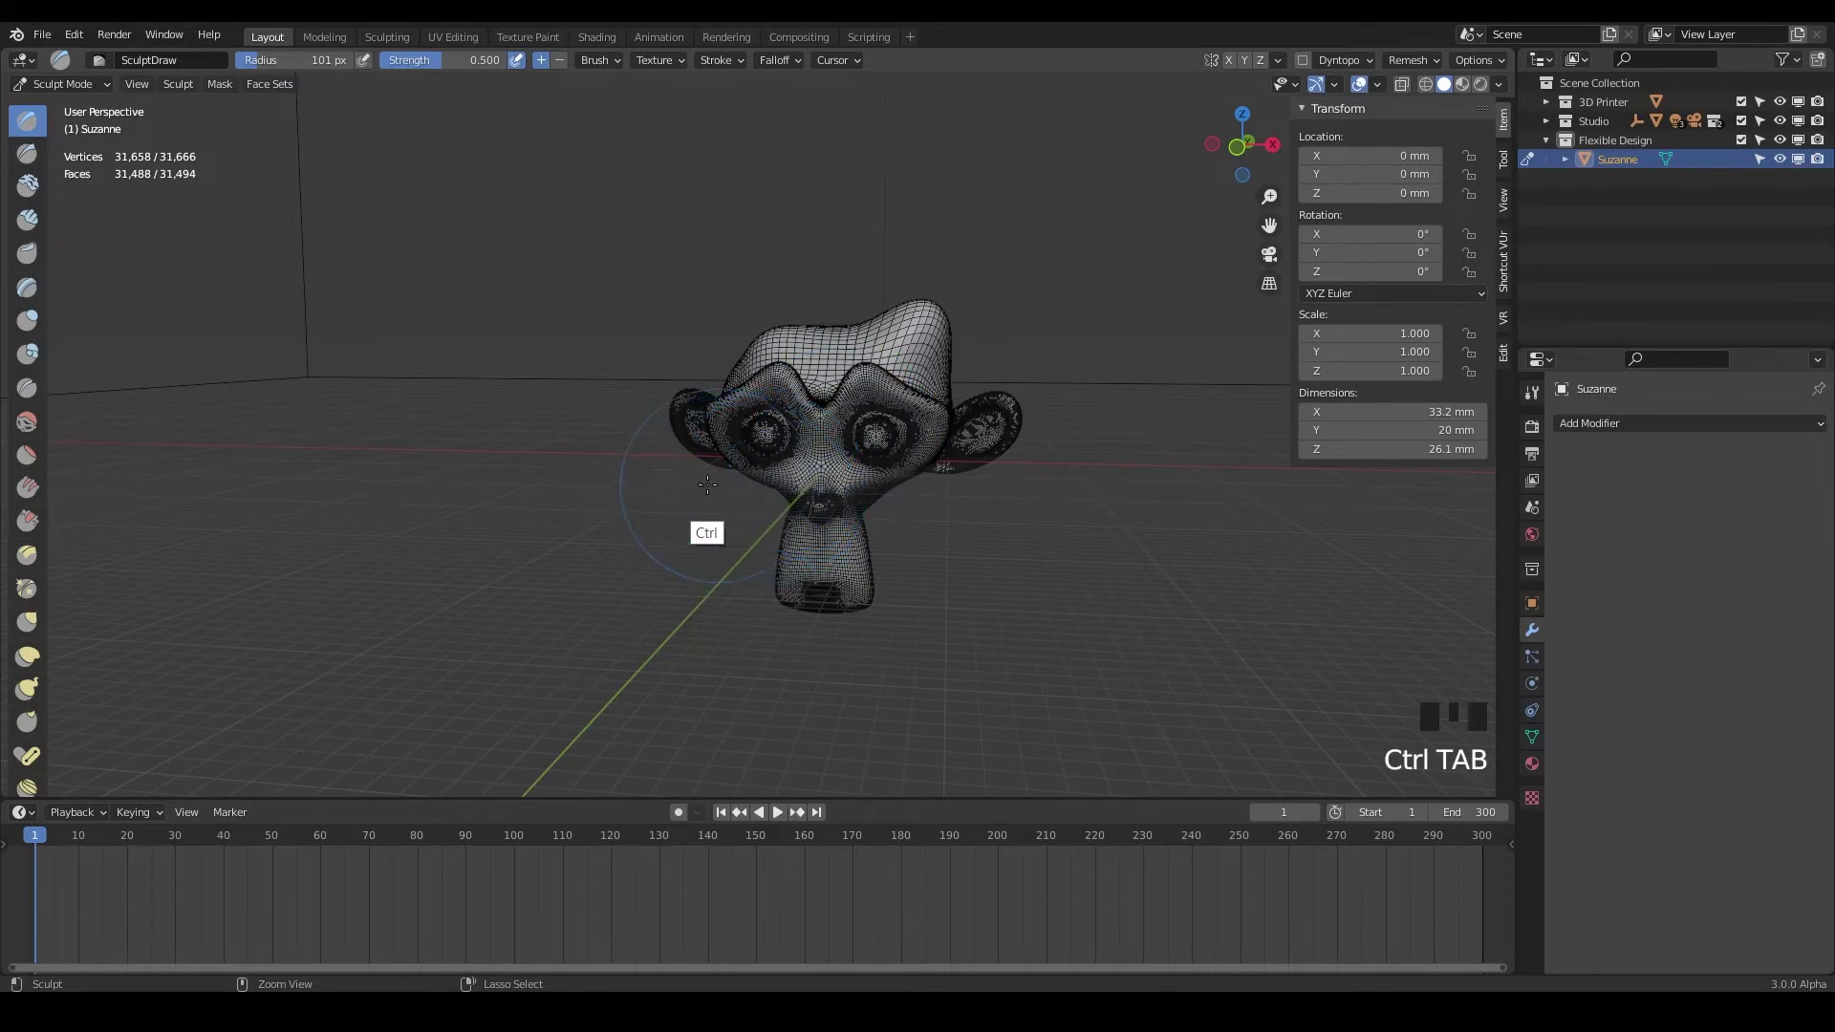
pyautogui.click(602, 491)
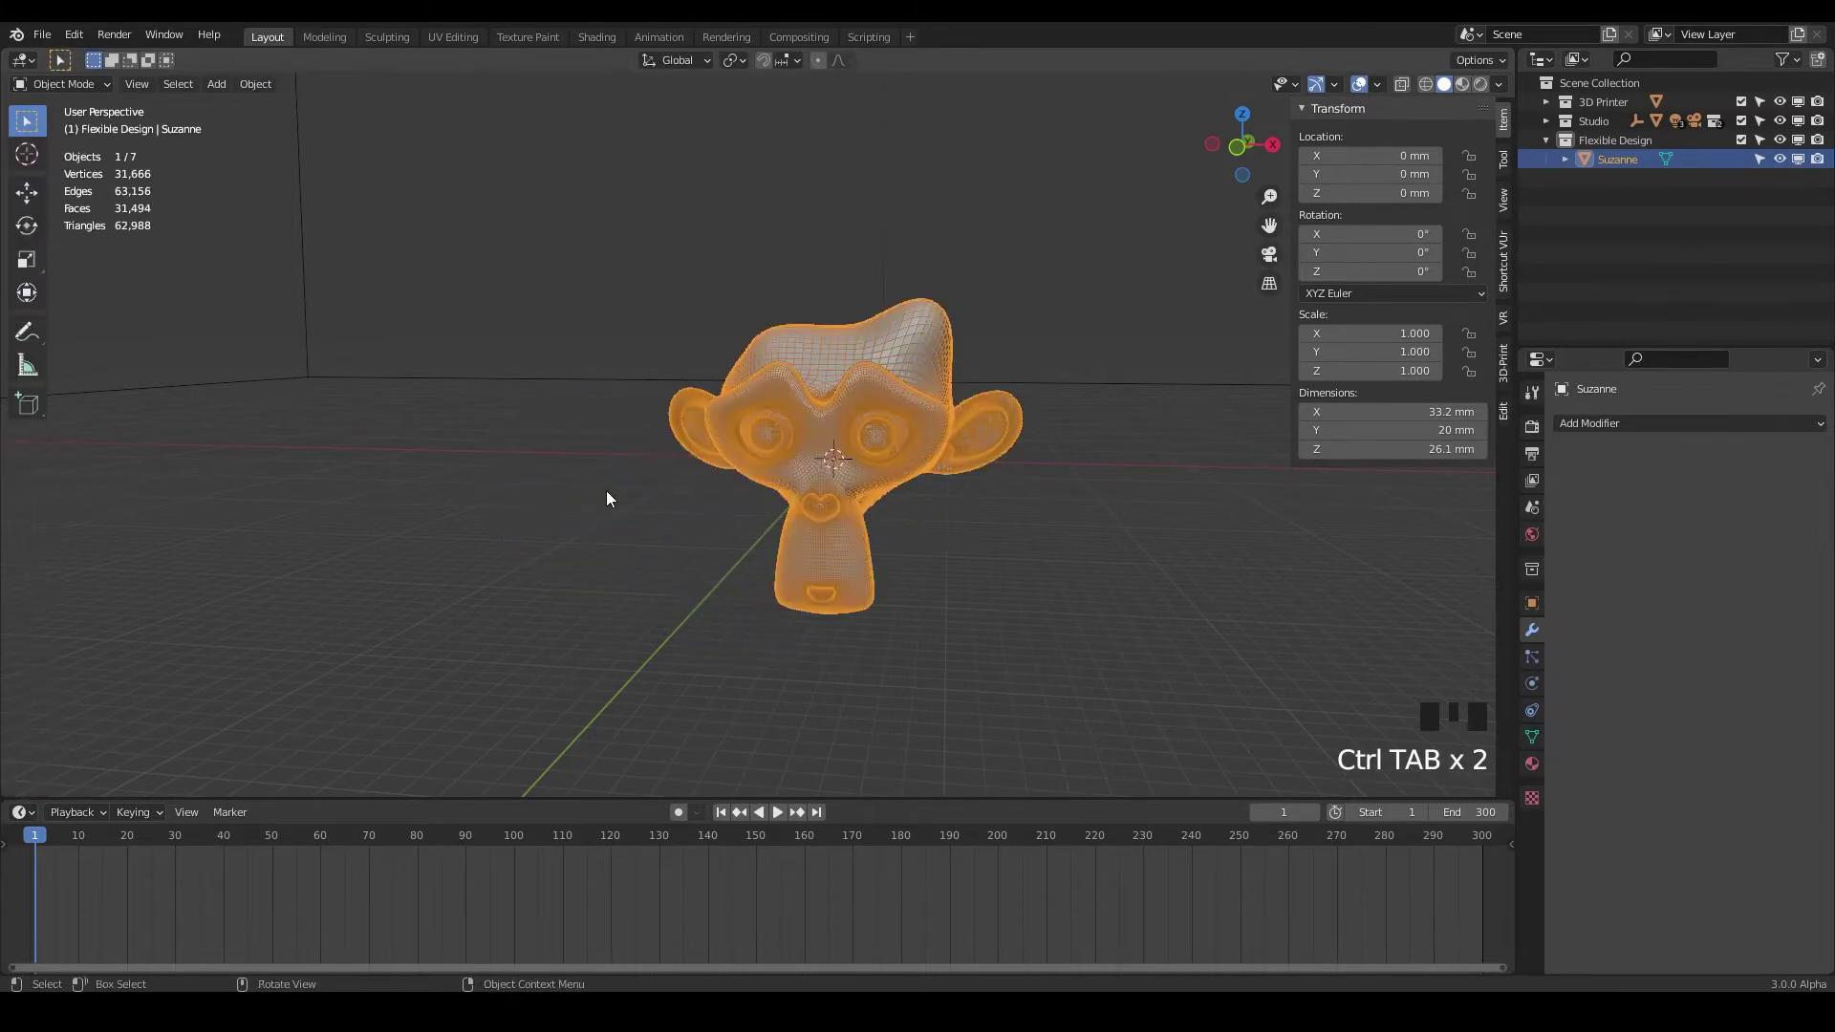
# Add a second Monkey mesh and move it about -34.6 mm along X, beside the sculpted head.
pyautogui.press('shift')
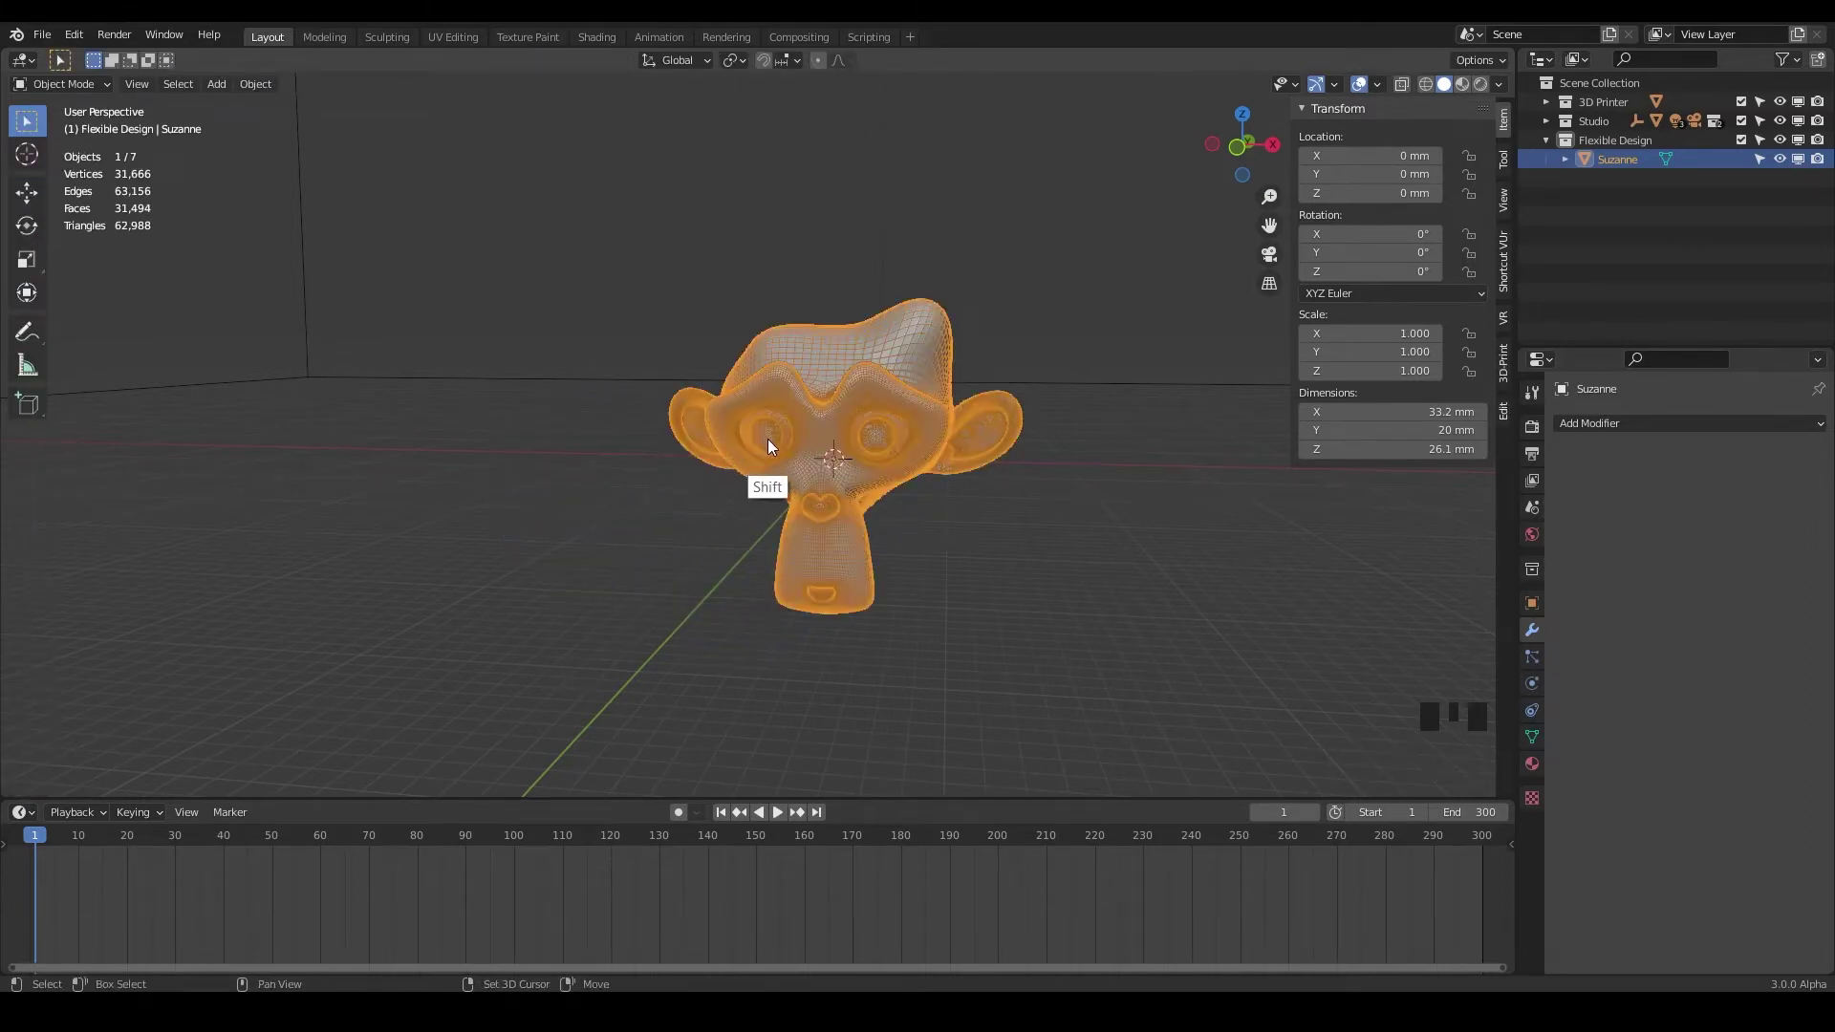
pyautogui.hotkey('shift', 'a')
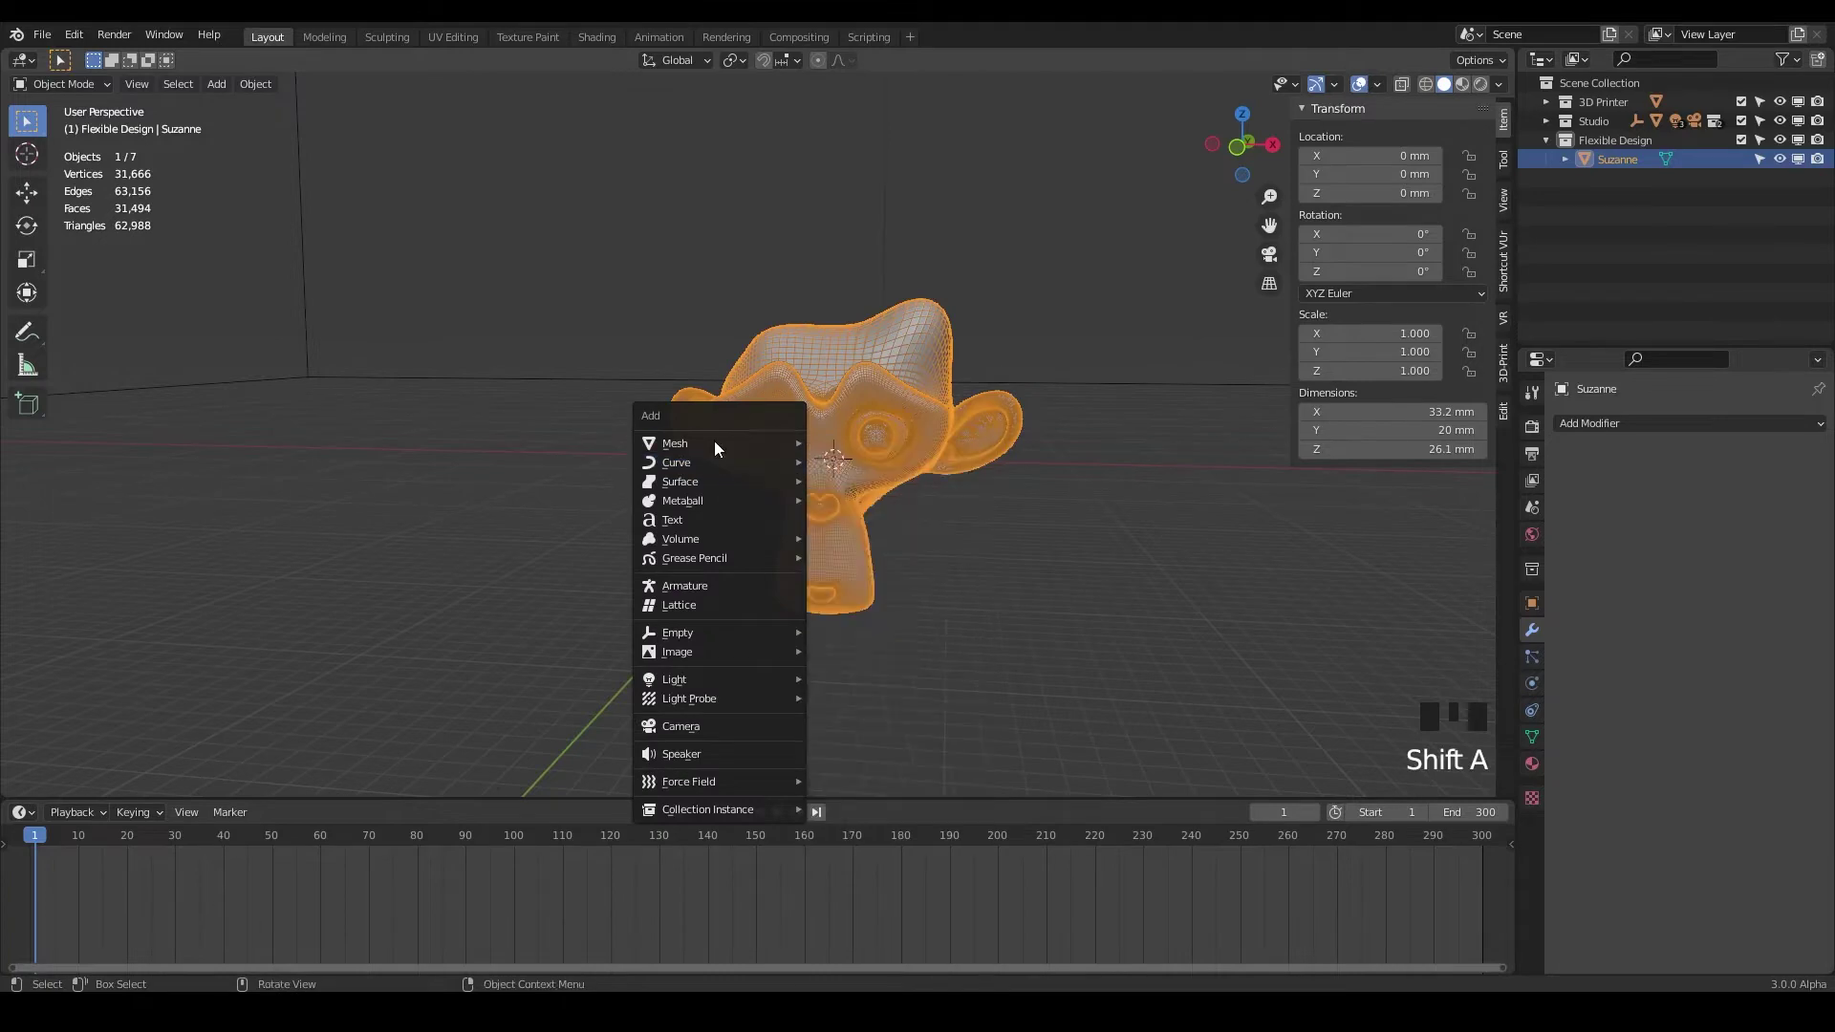
pyautogui.moveTo(788, 445)
pyautogui.click(864, 623)
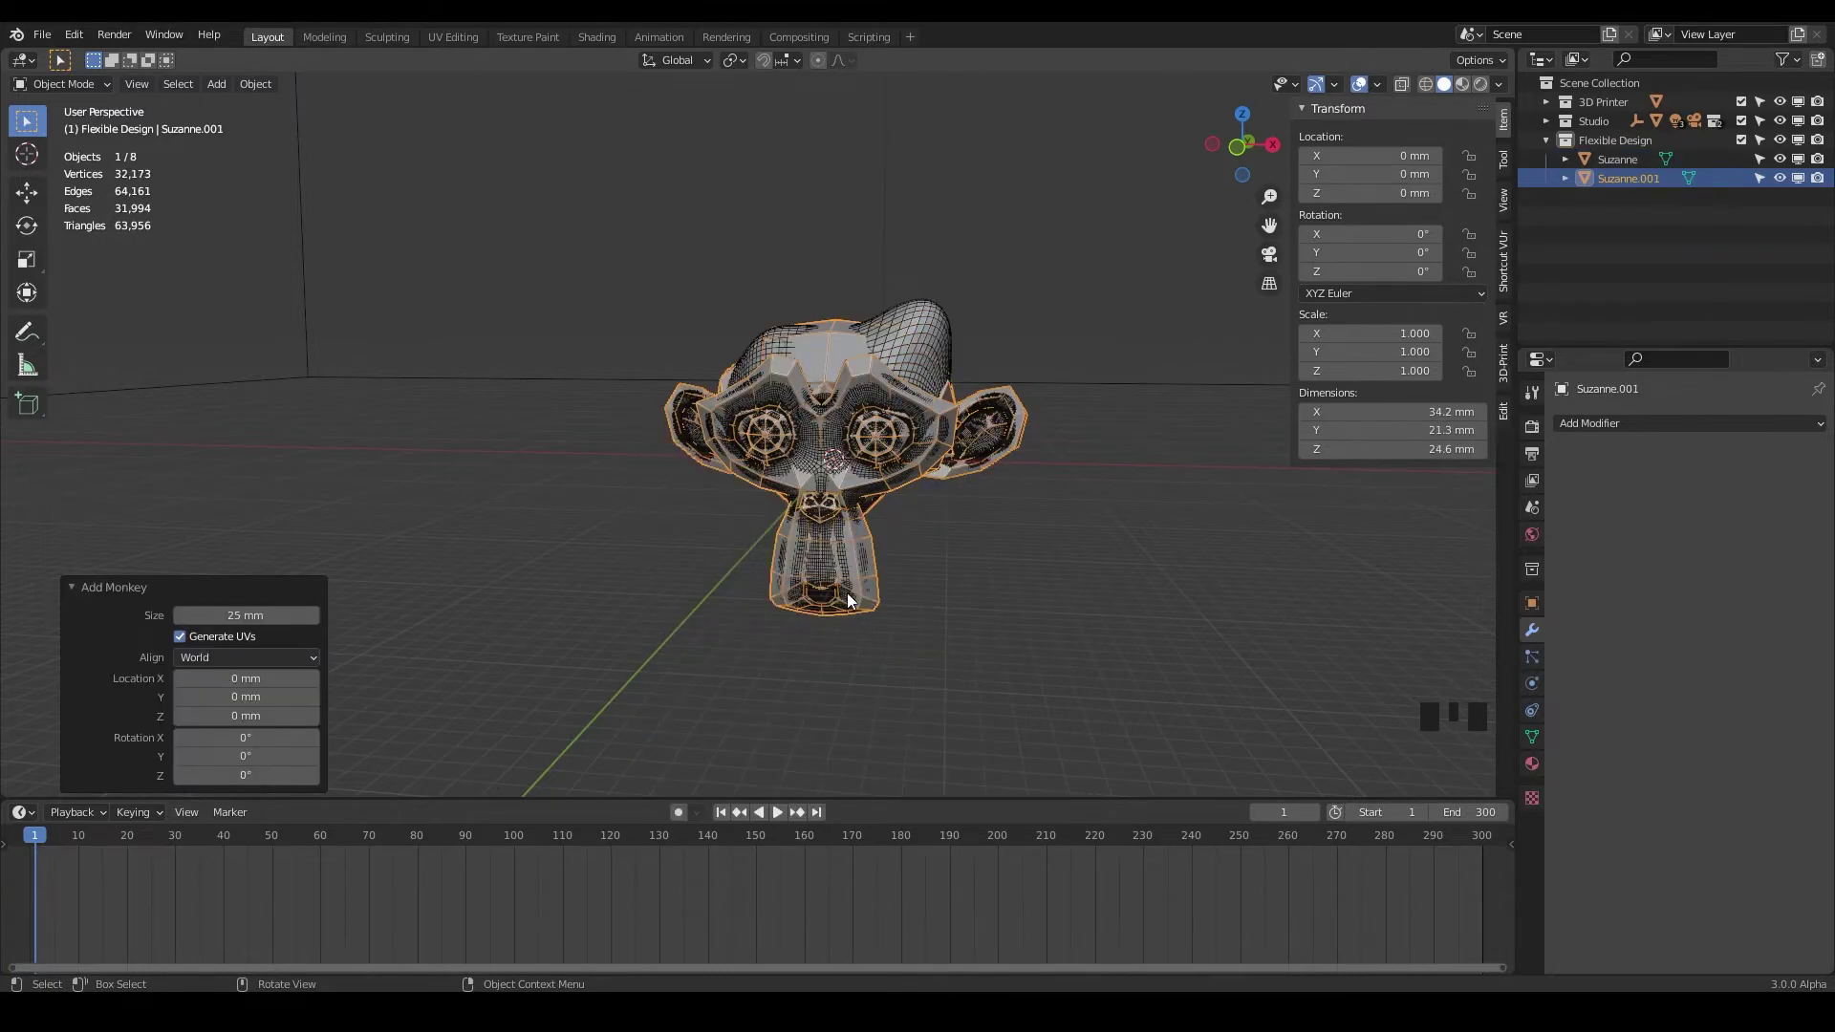
pyautogui.press('g')
pyautogui.press('x')
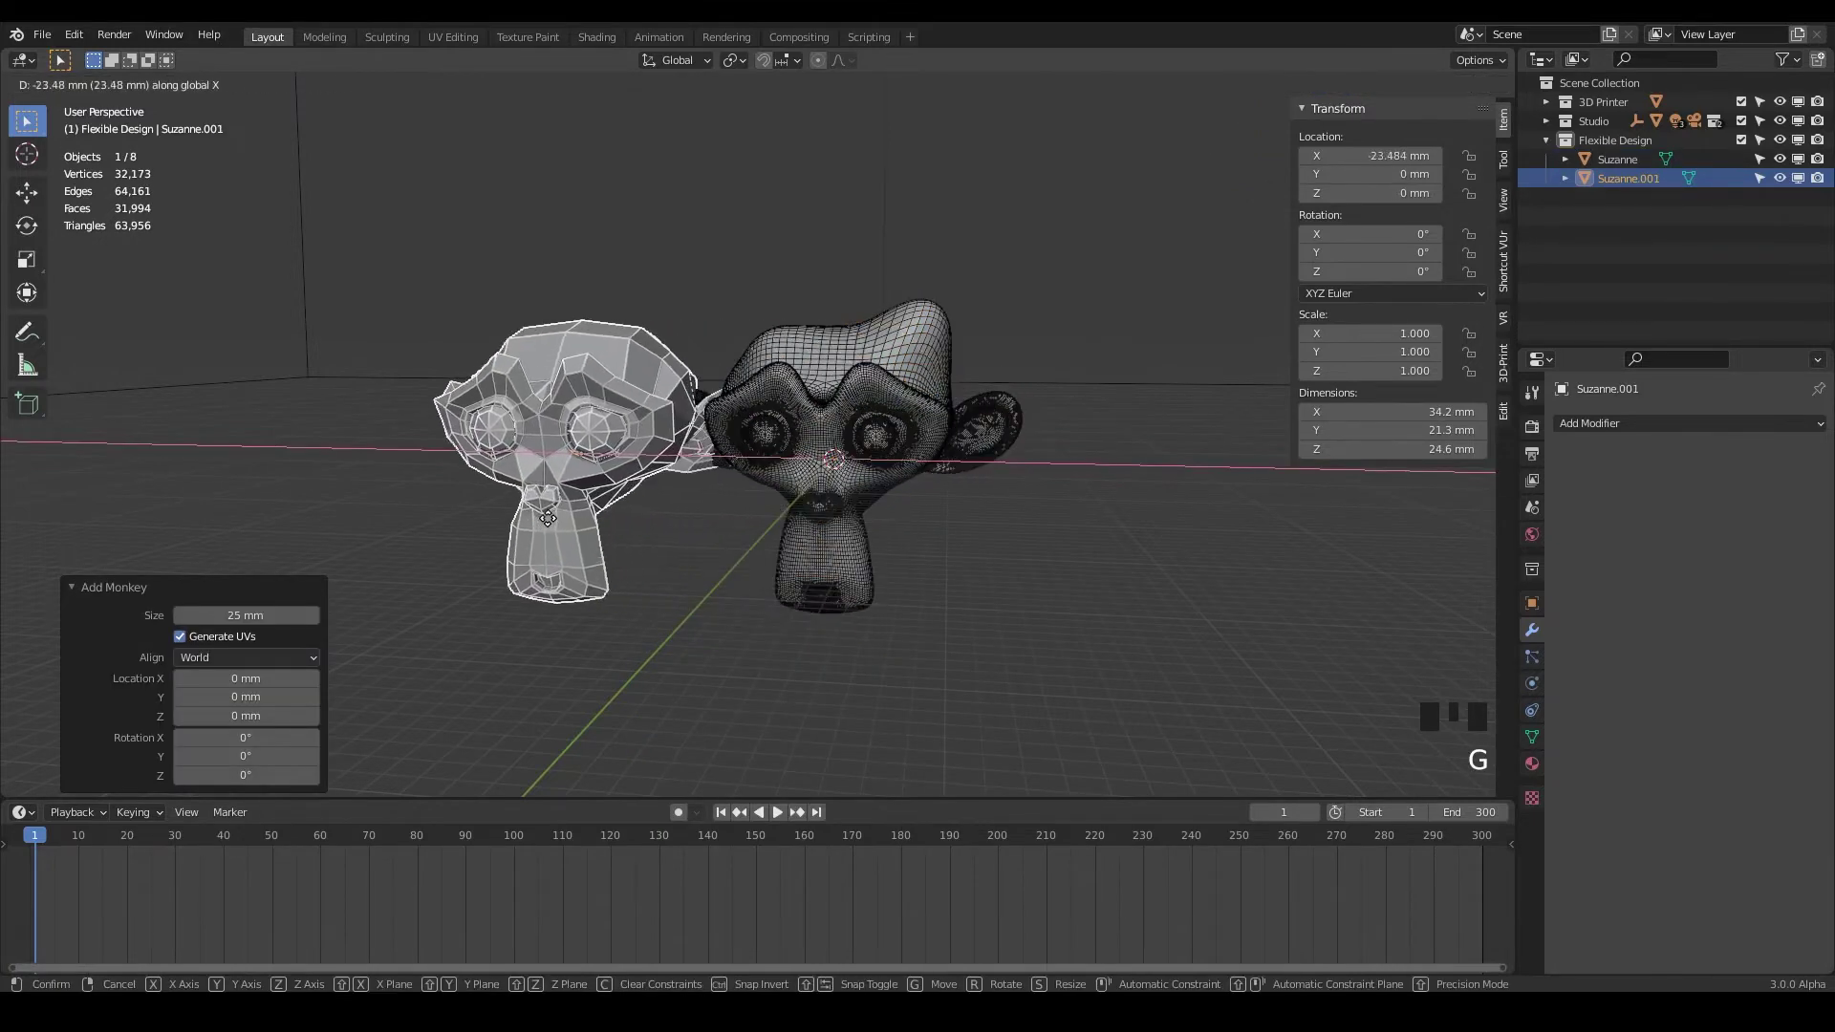
pyautogui.click(440, 504)
pyautogui.moveTo(702, 496); pyautogui.dragTo(813, 502, button='middle')
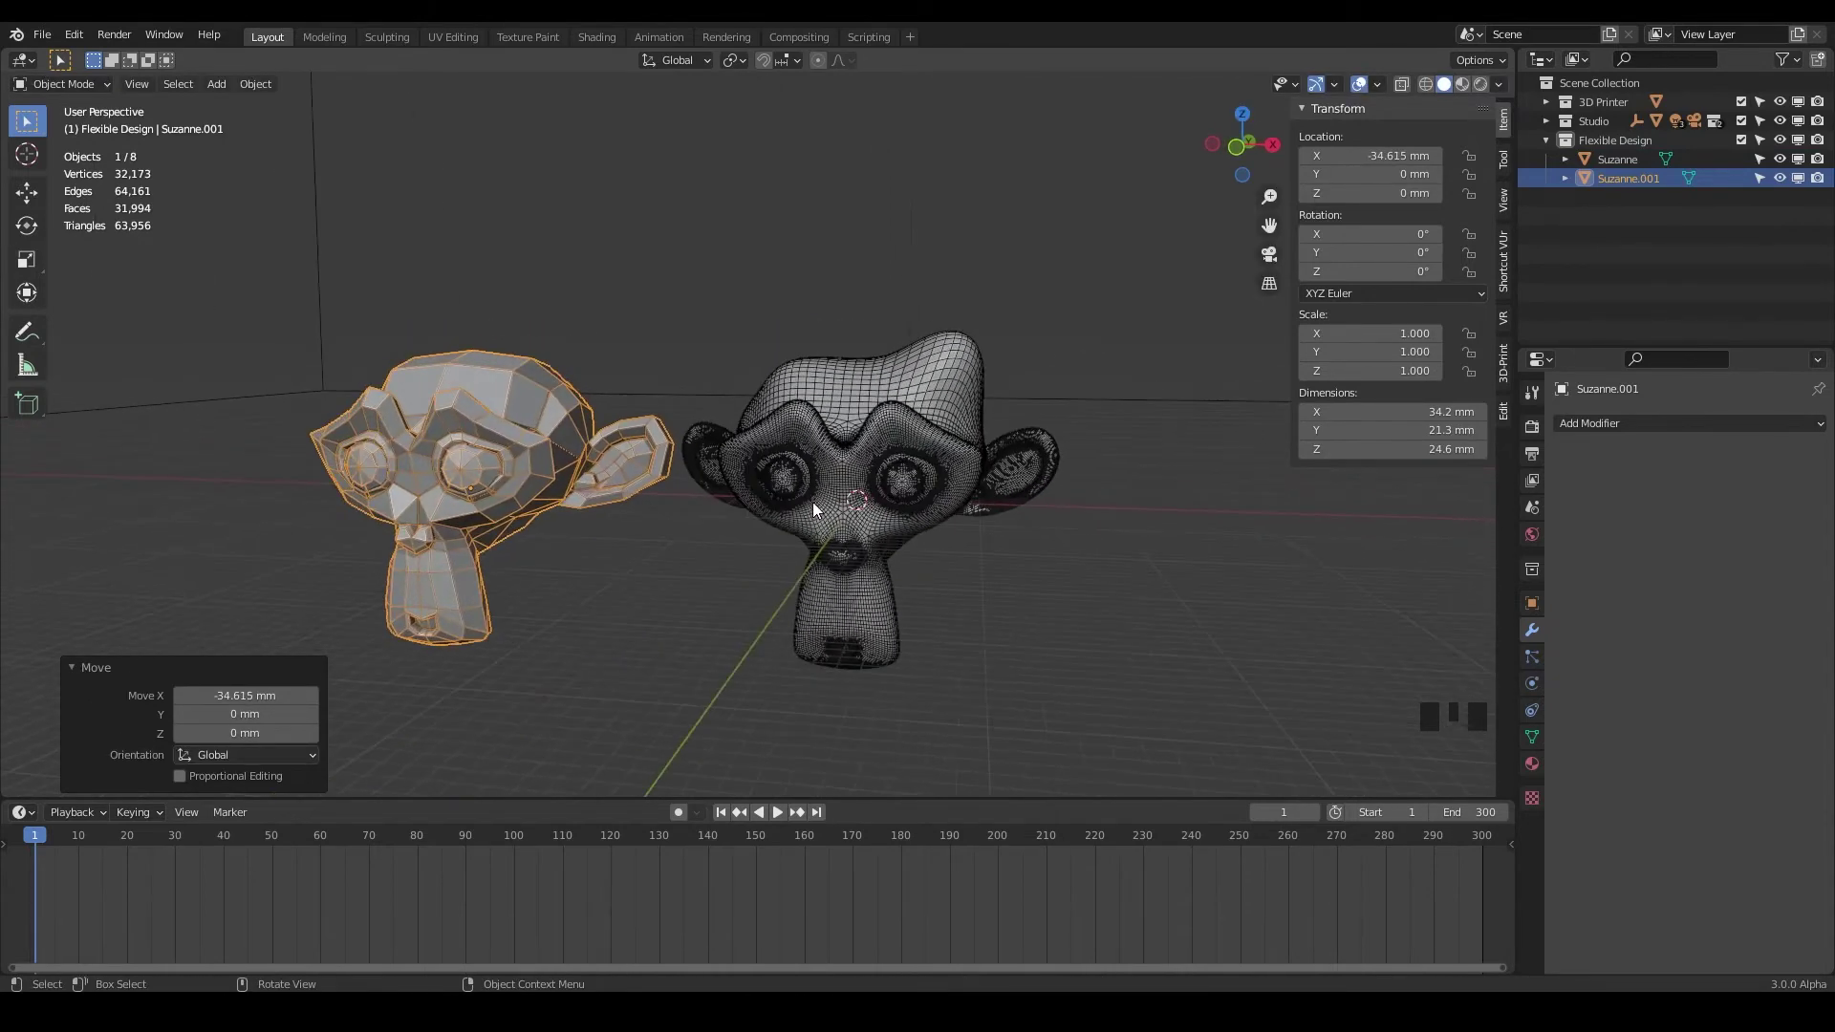
# Add a Multiresolution modifier to the second, unsculpted monkey head and subdivide it three times.
pyautogui.click(834, 516)
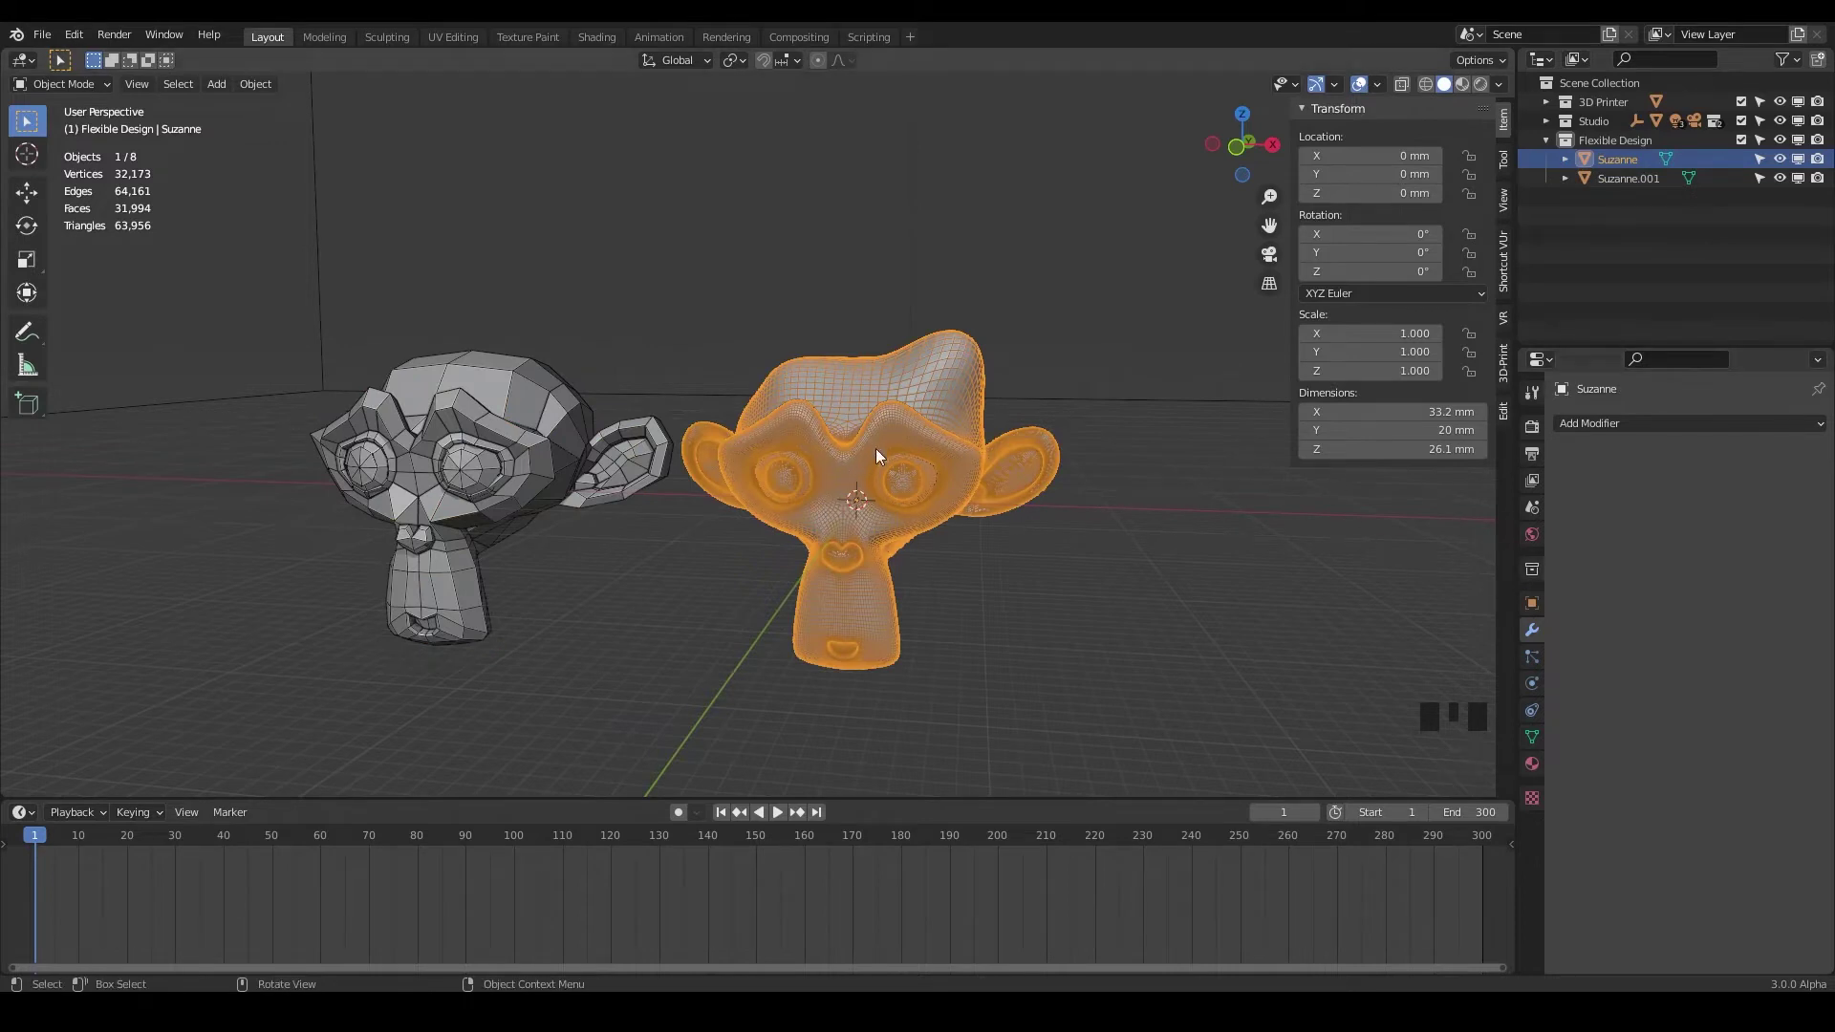
pyautogui.moveTo(876, 475); pyautogui.dragTo(848, 526, button='middle')
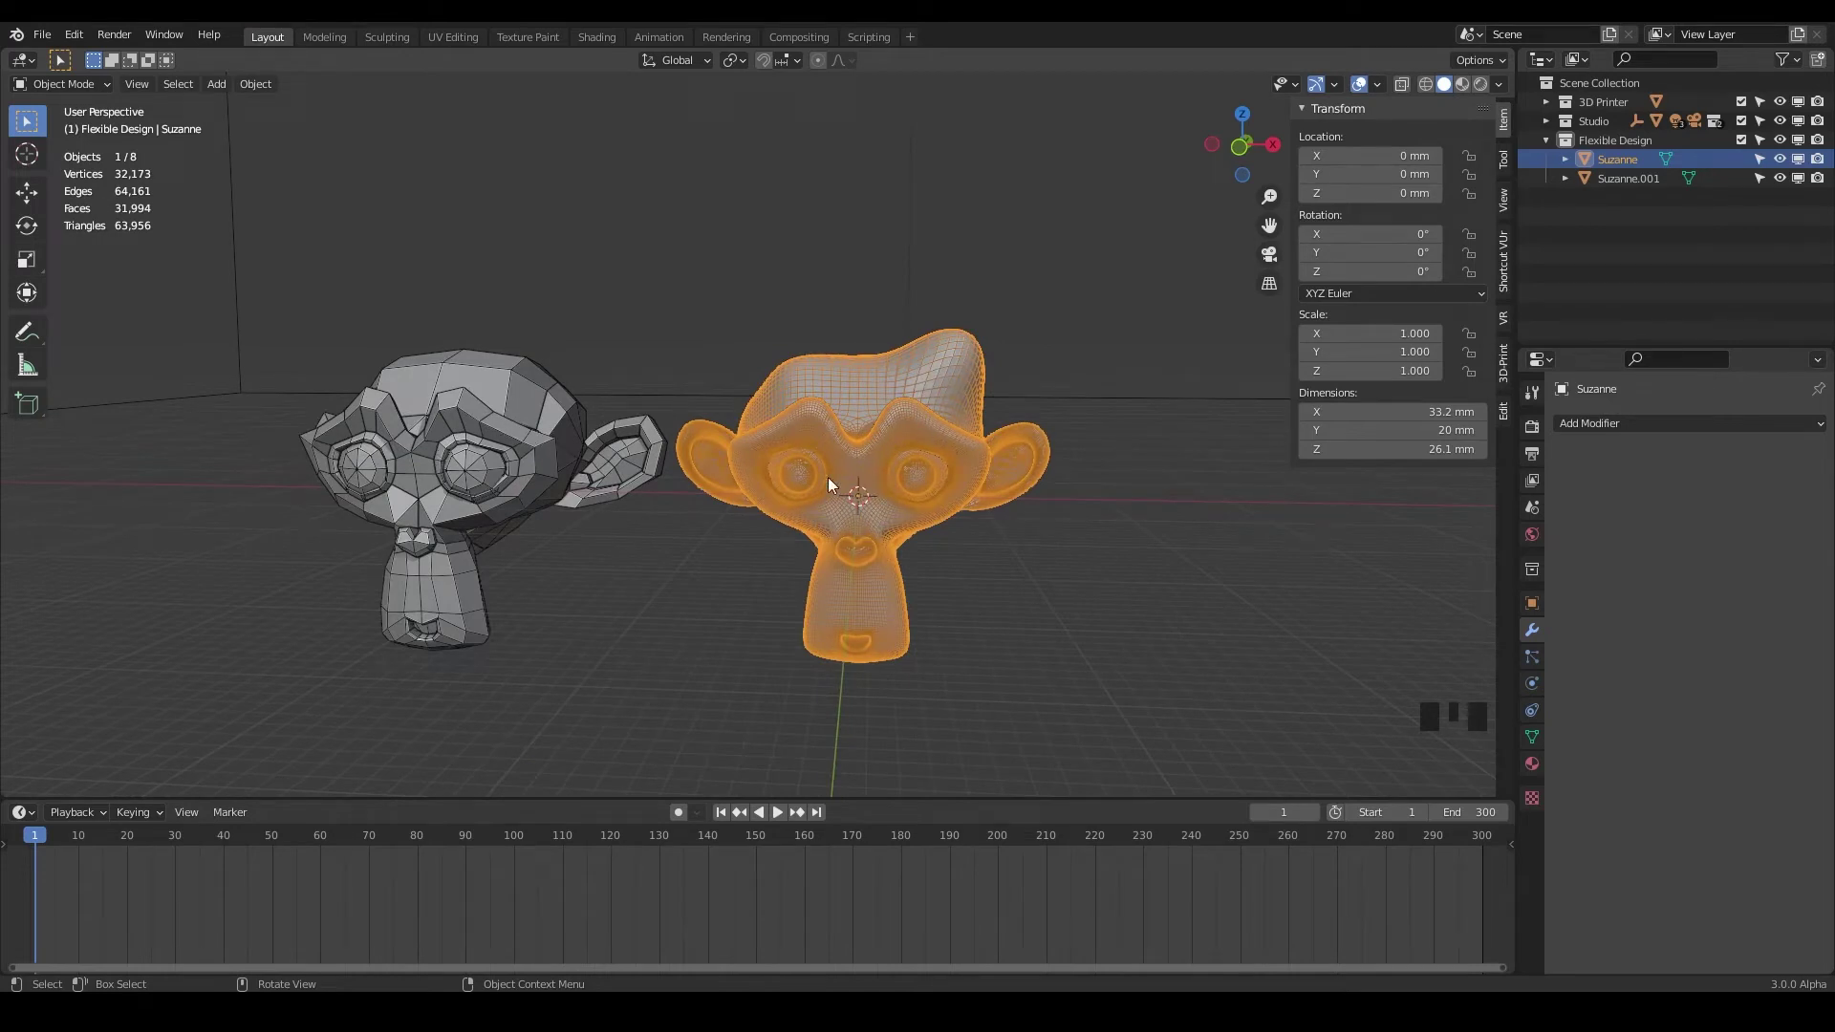
pyautogui.click(543, 457)
pyautogui.click(1610, 422)
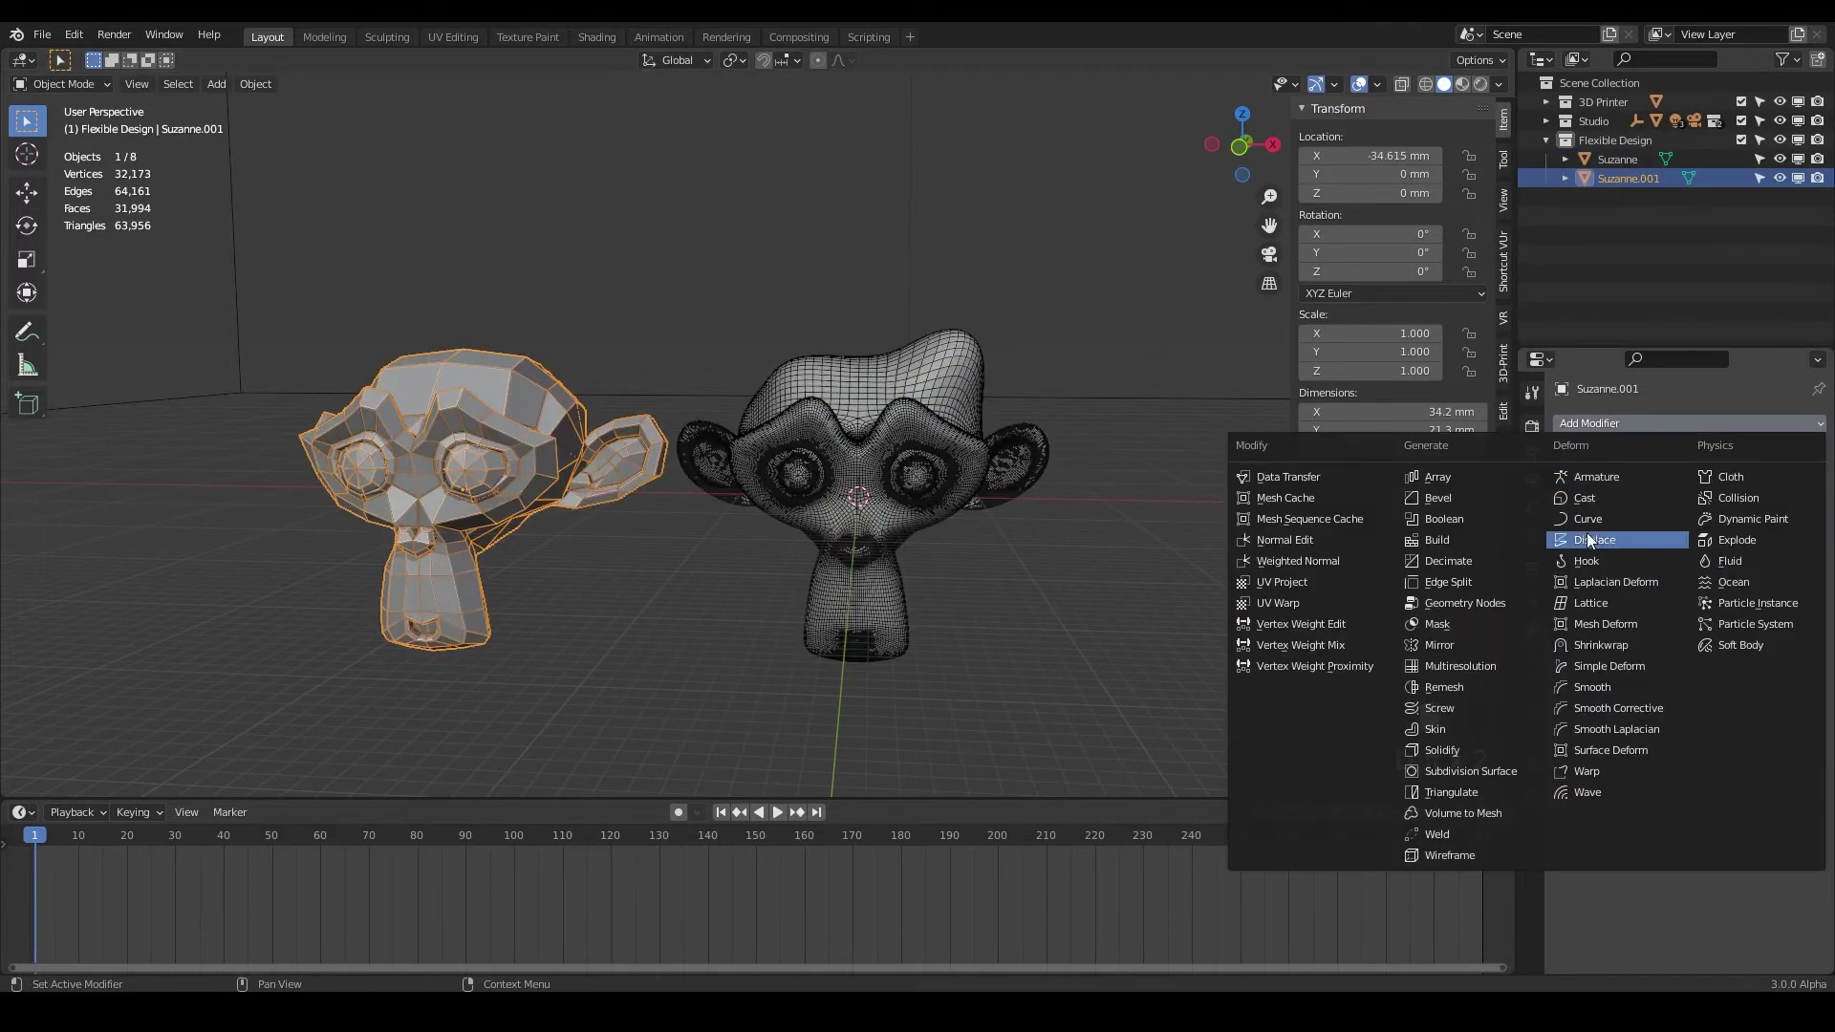
pyautogui.click(1477, 666)
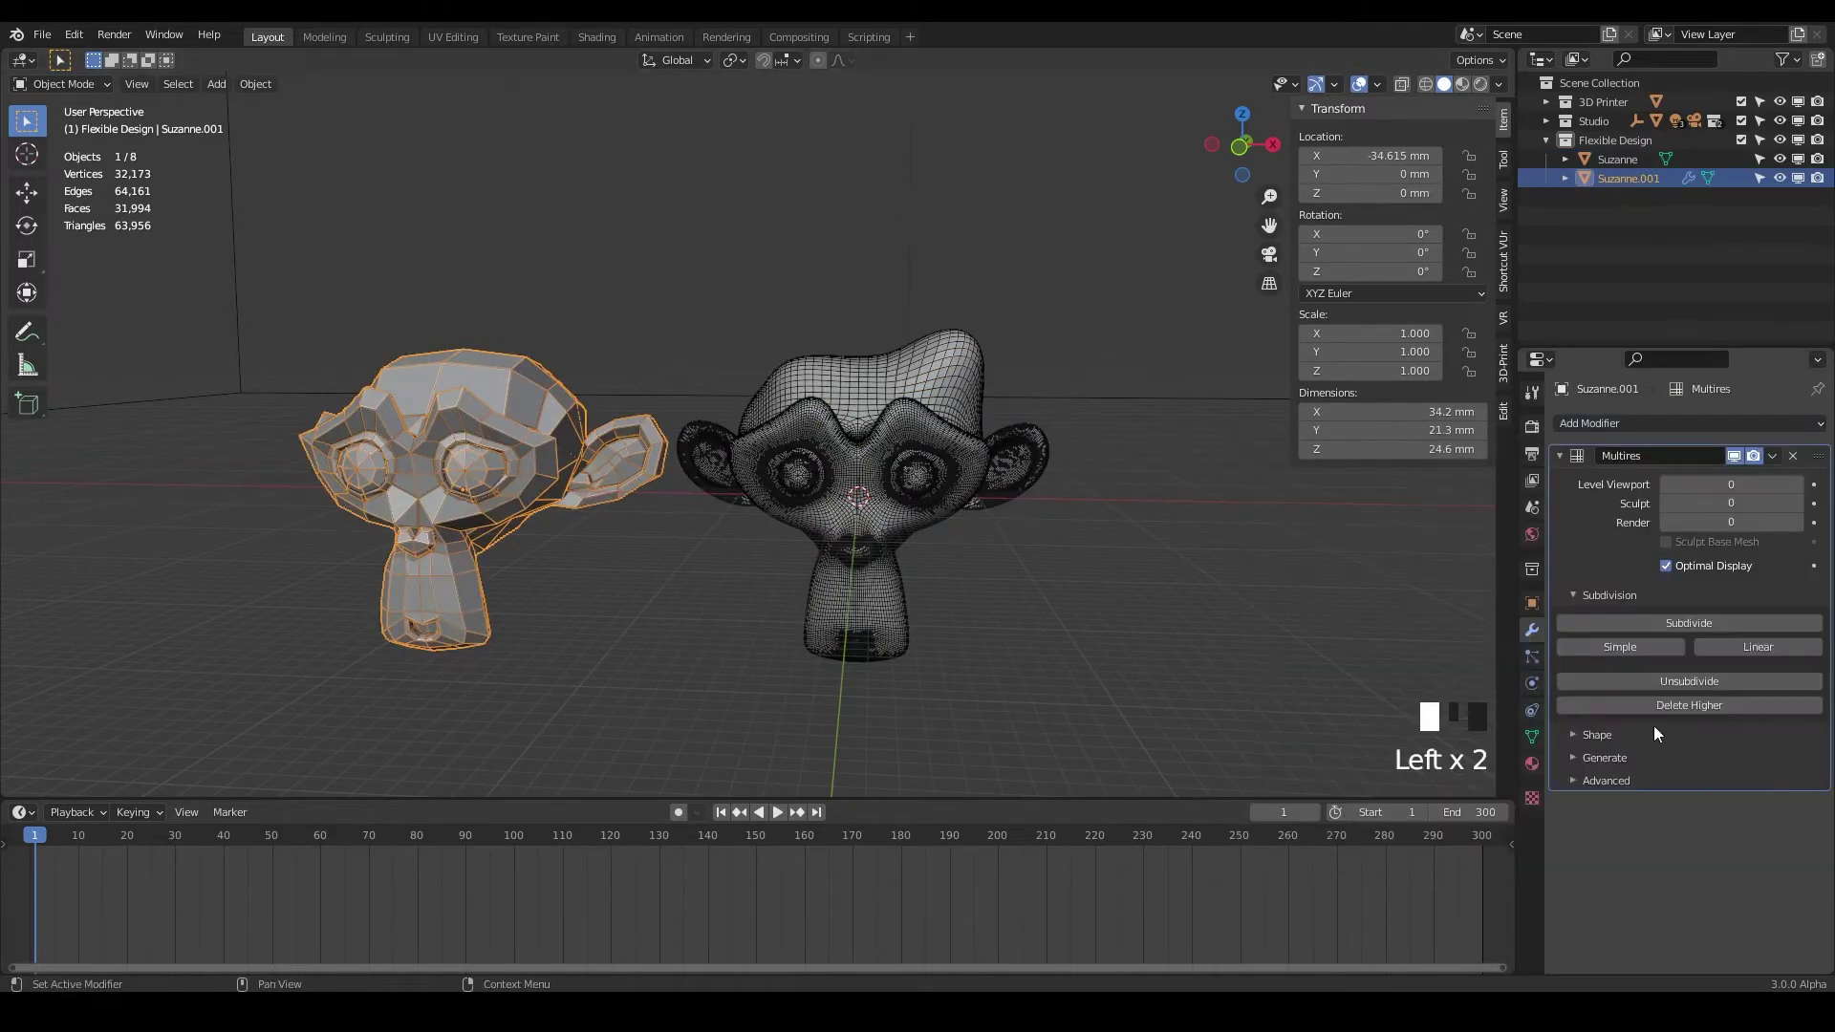
pyautogui.click(1662, 621)
pyautogui.click(1664, 622)
pyautogui.click(1664, 619)
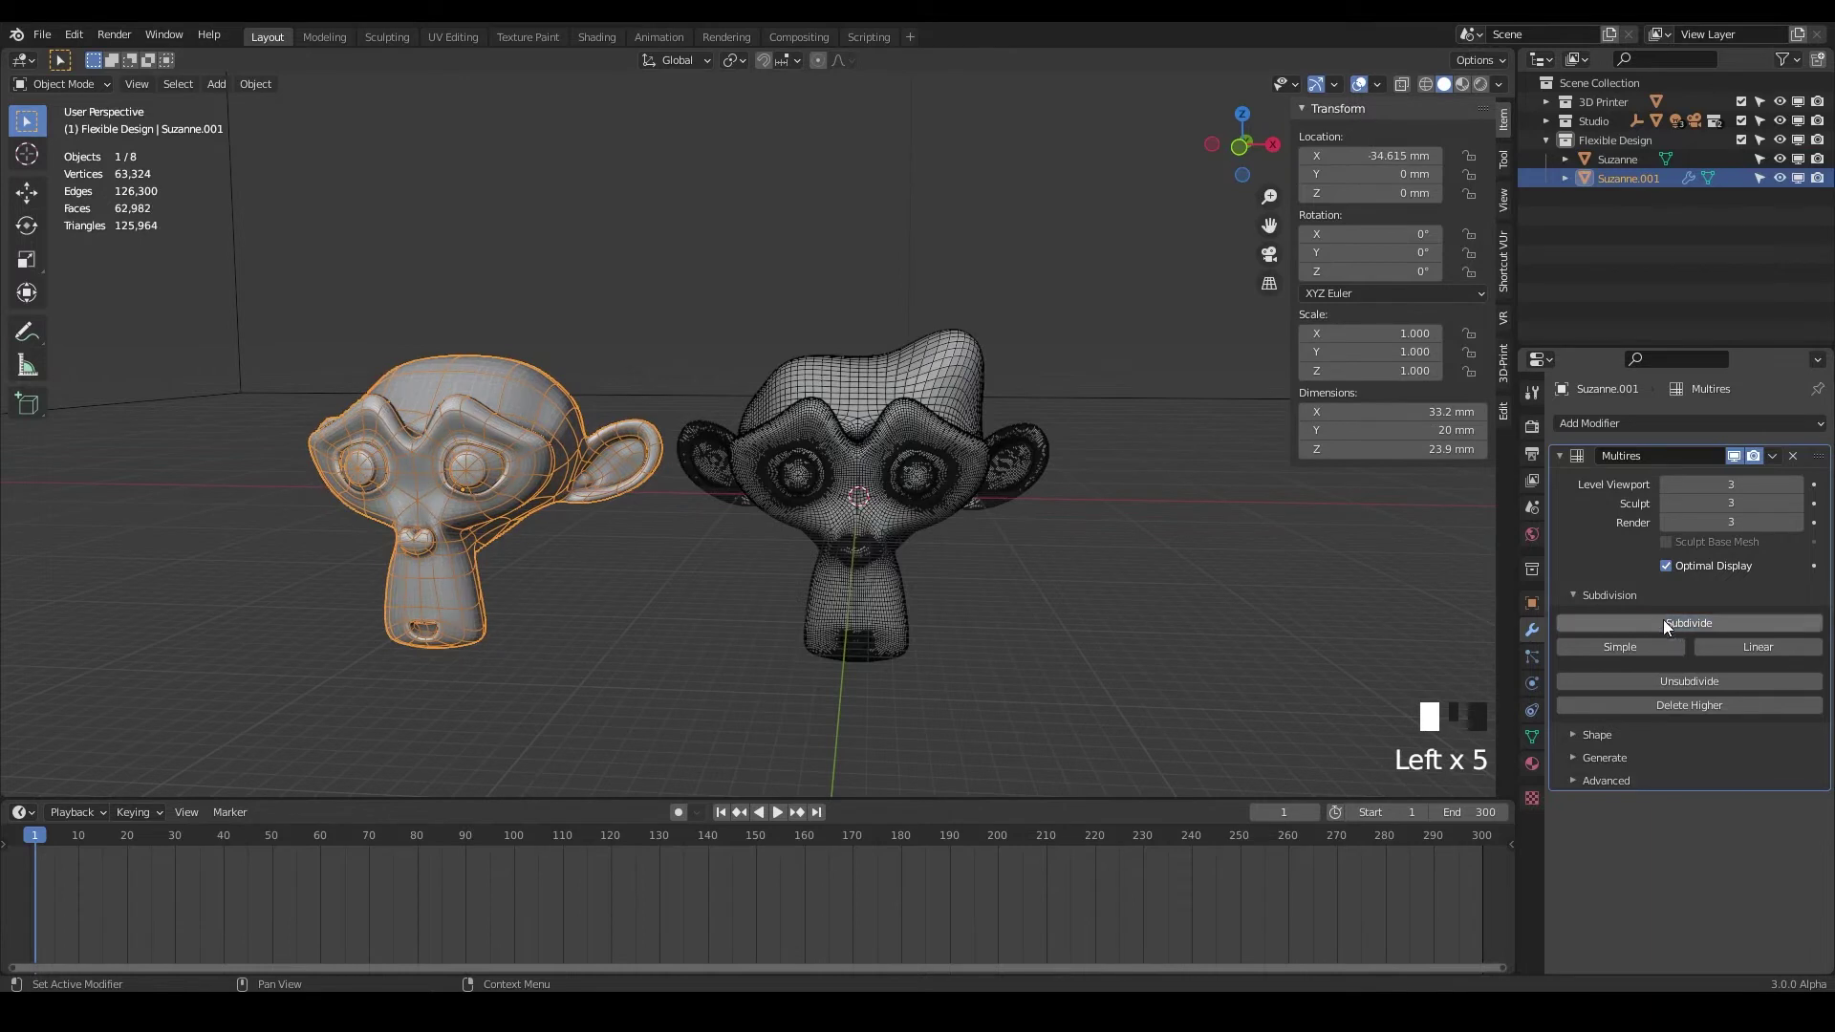
# Reshape the unsculpted Multires monkey head to match the sculpted head, using the sculpted head as the other selected object.
pyautogui.click(877, 468)
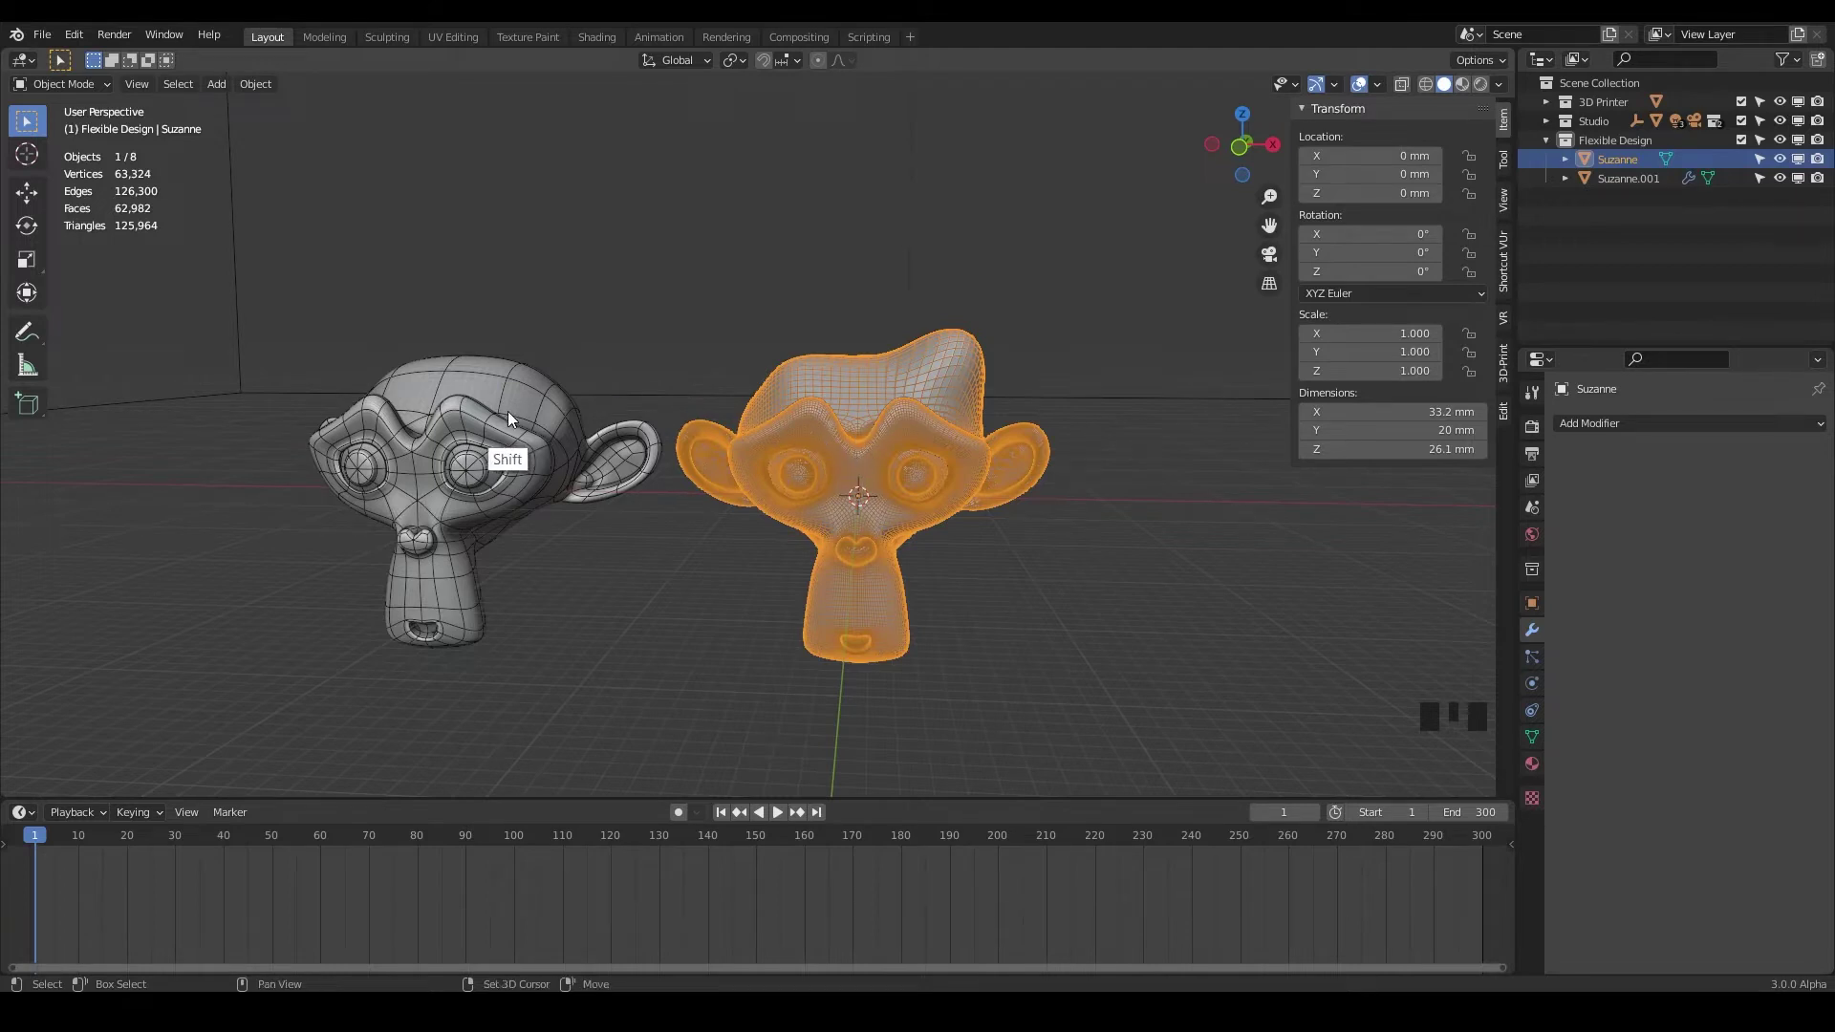
pyautogui.keyDown('shift'); pyautogui.click(559, 462); pyautogui.keyUp('shift')
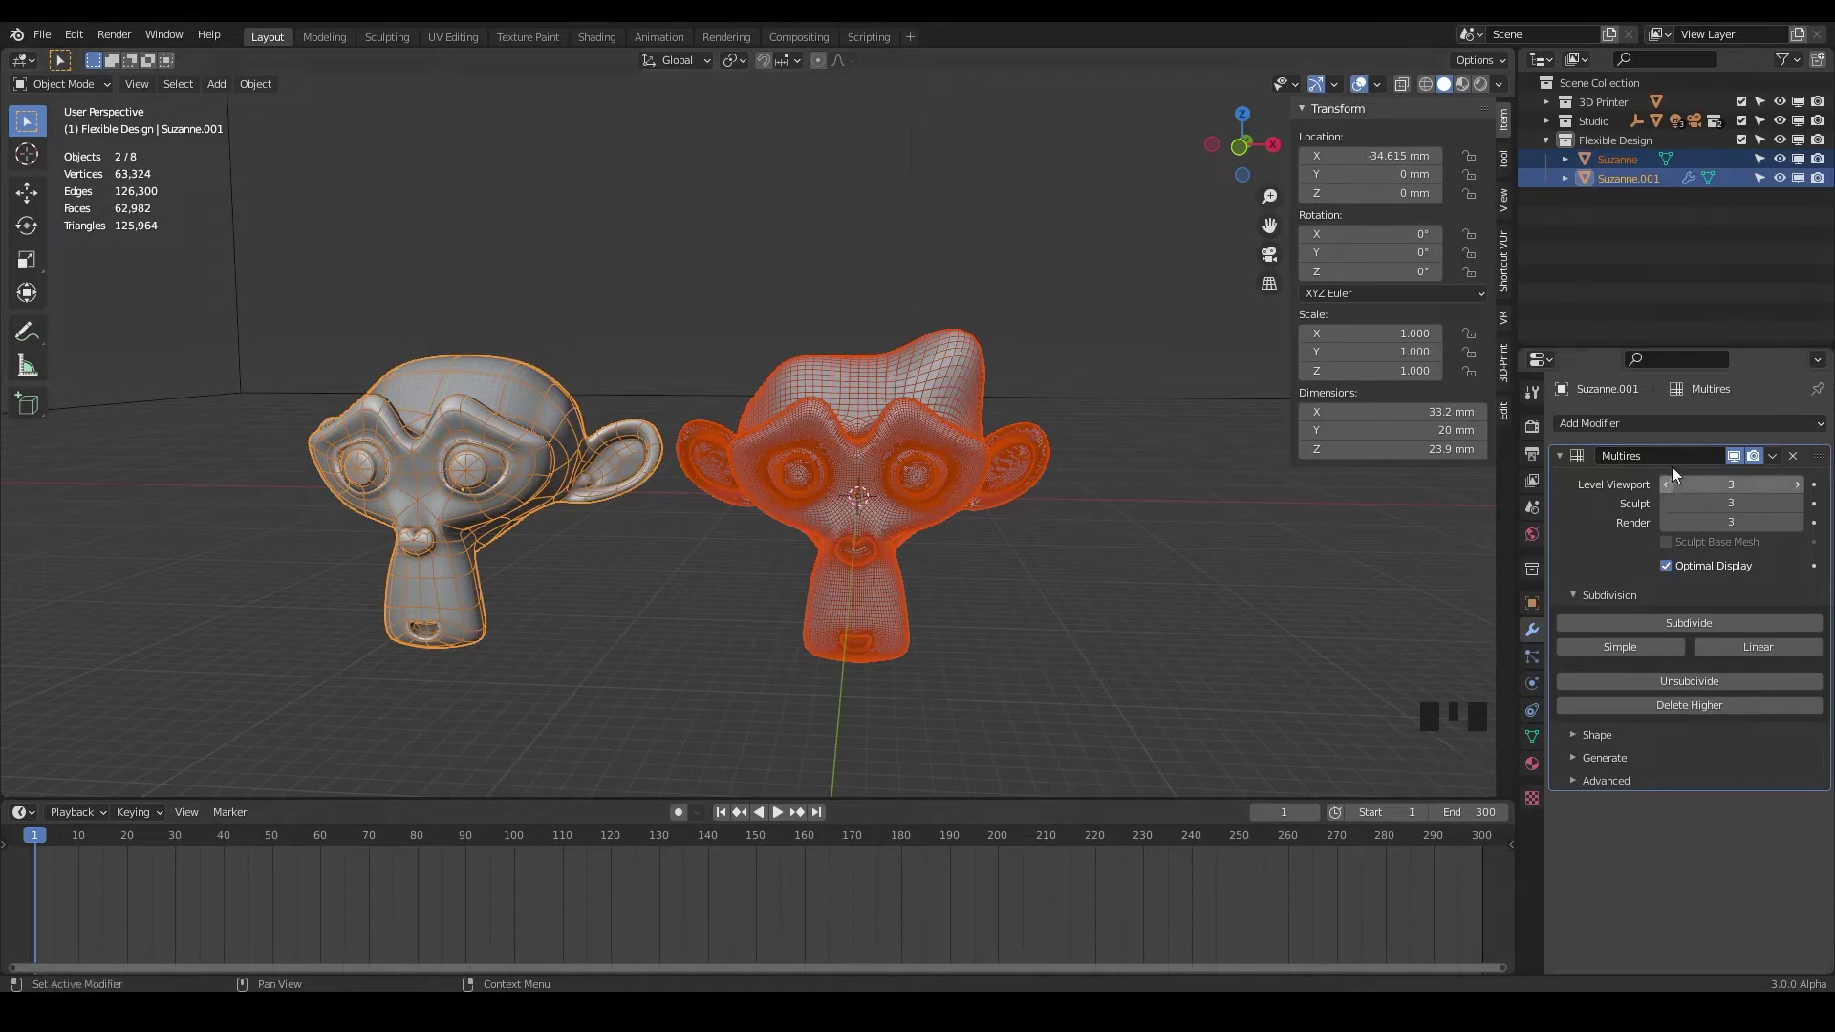
pyautogui.click(1575, 738)
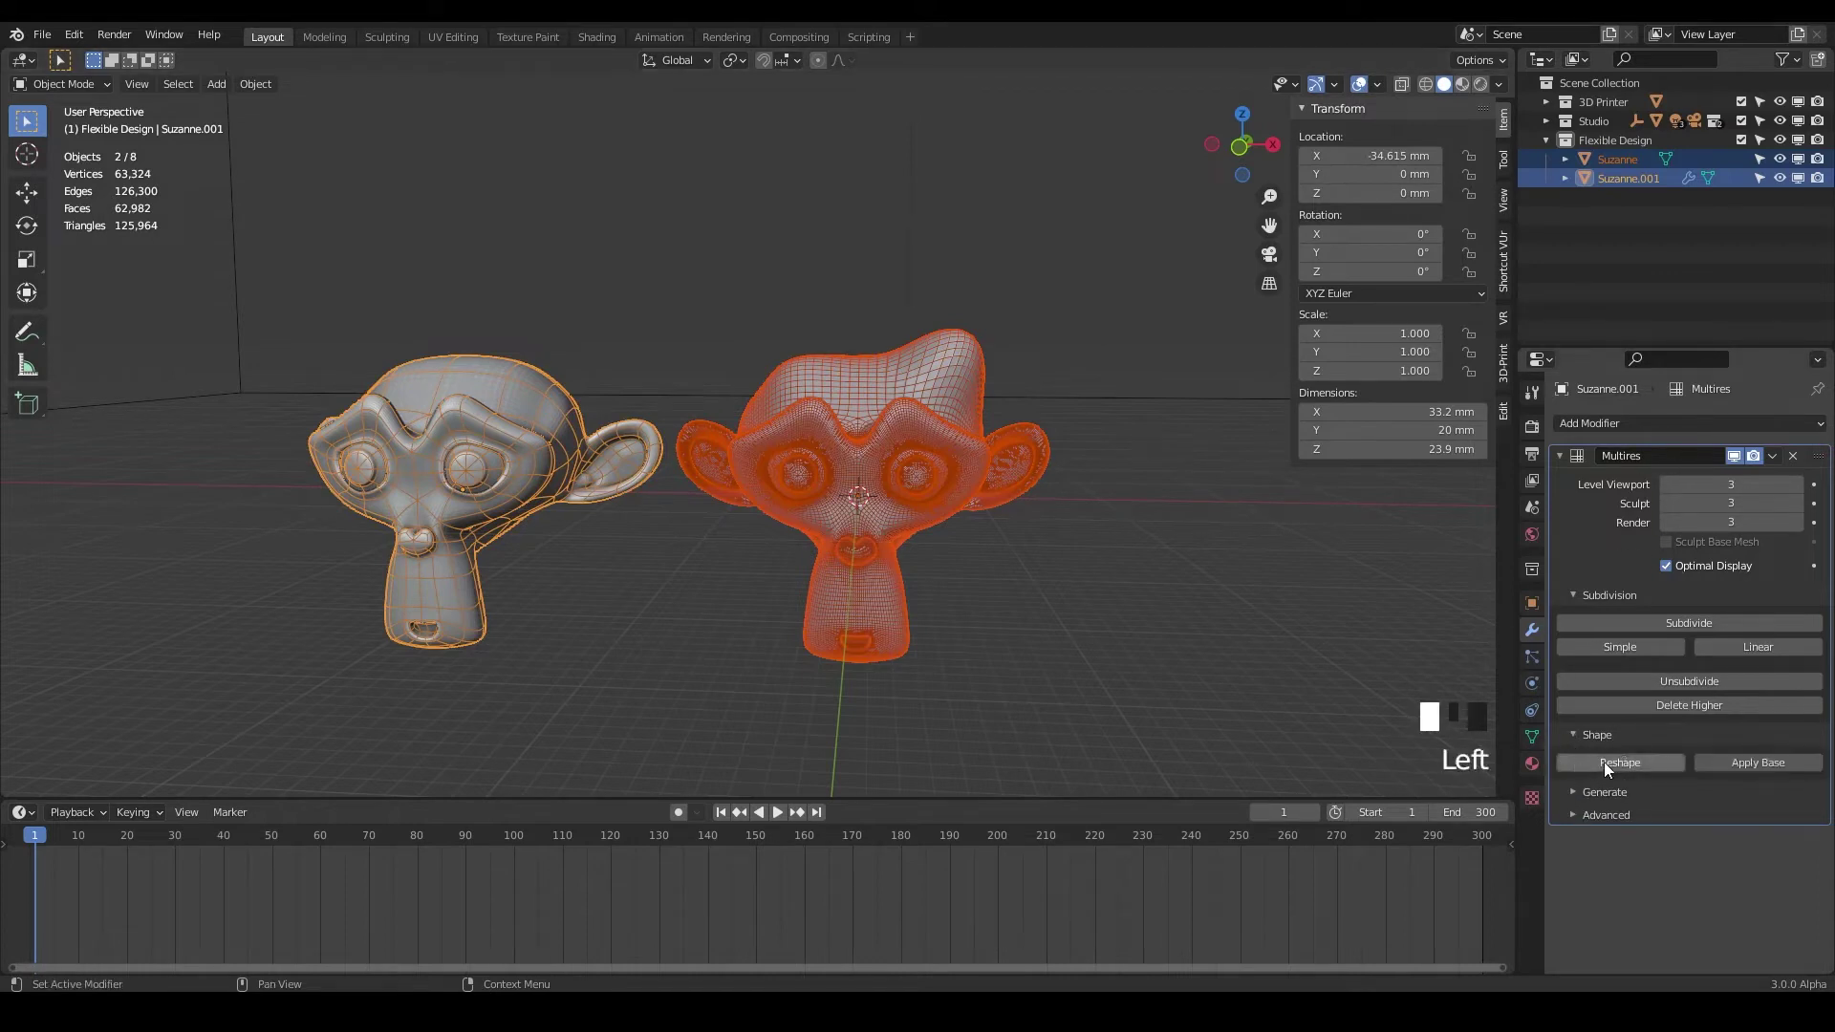
pyautogui.click(1608, 762)
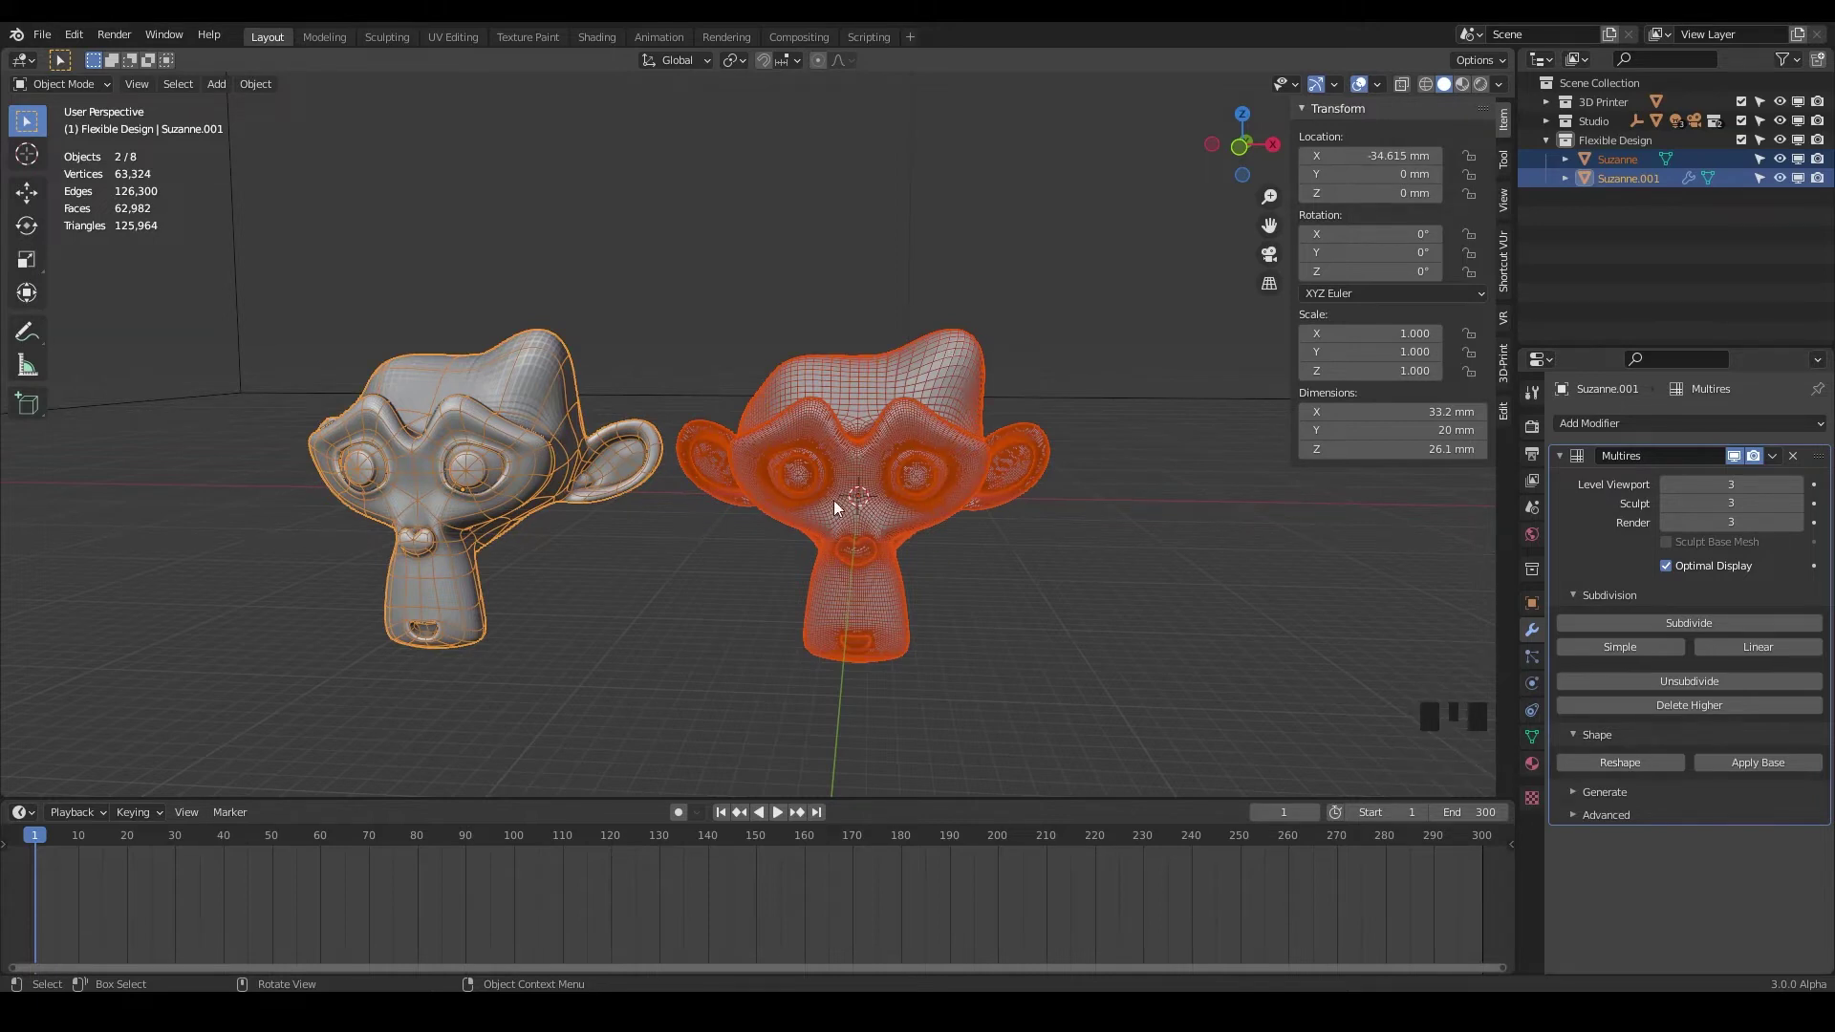
pyautogui.moveTo(477, 371); pyautogui.dragTo(925, 462, button='middle')
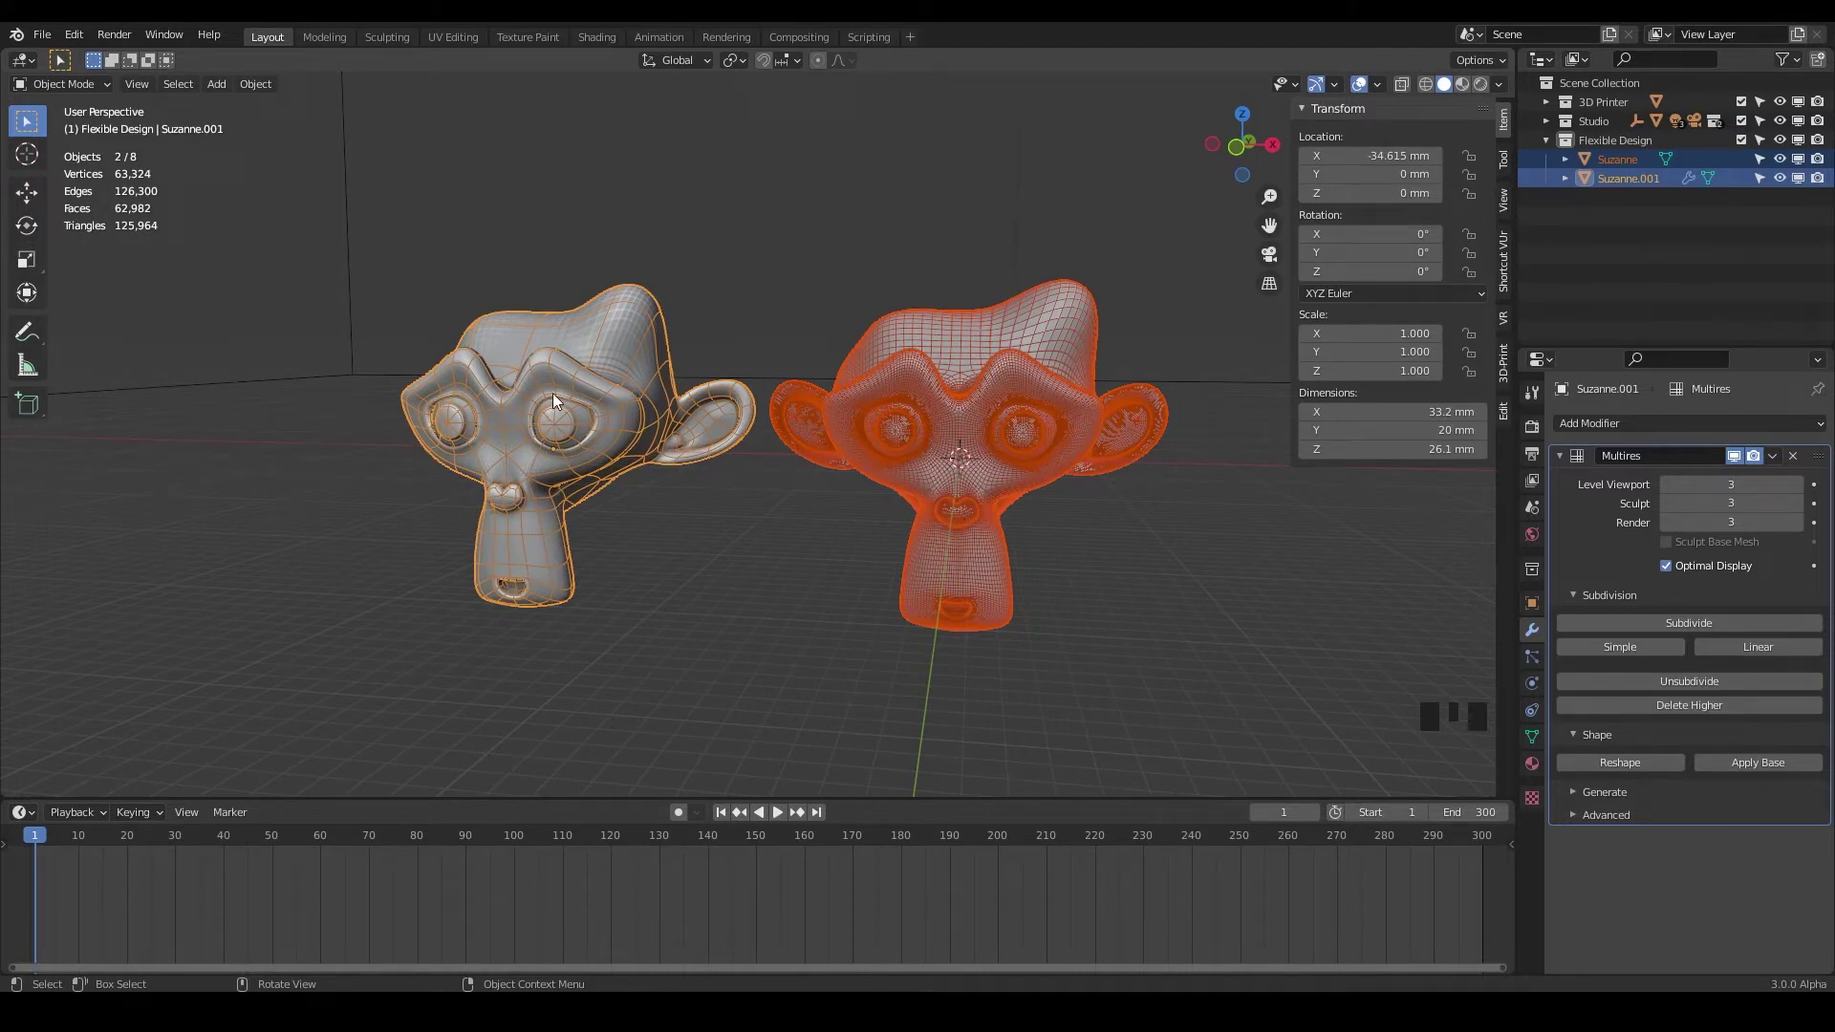
# Compare the reshaped head's subdivision levels by stepping the Multires viewport level down to 0 and back up to 3, twice.
pyautogui.click(1662, 485)
pyautogui.click(1663, 485)
pyautogui.click(1662, 485)
pyautogui.click(1663, 484)
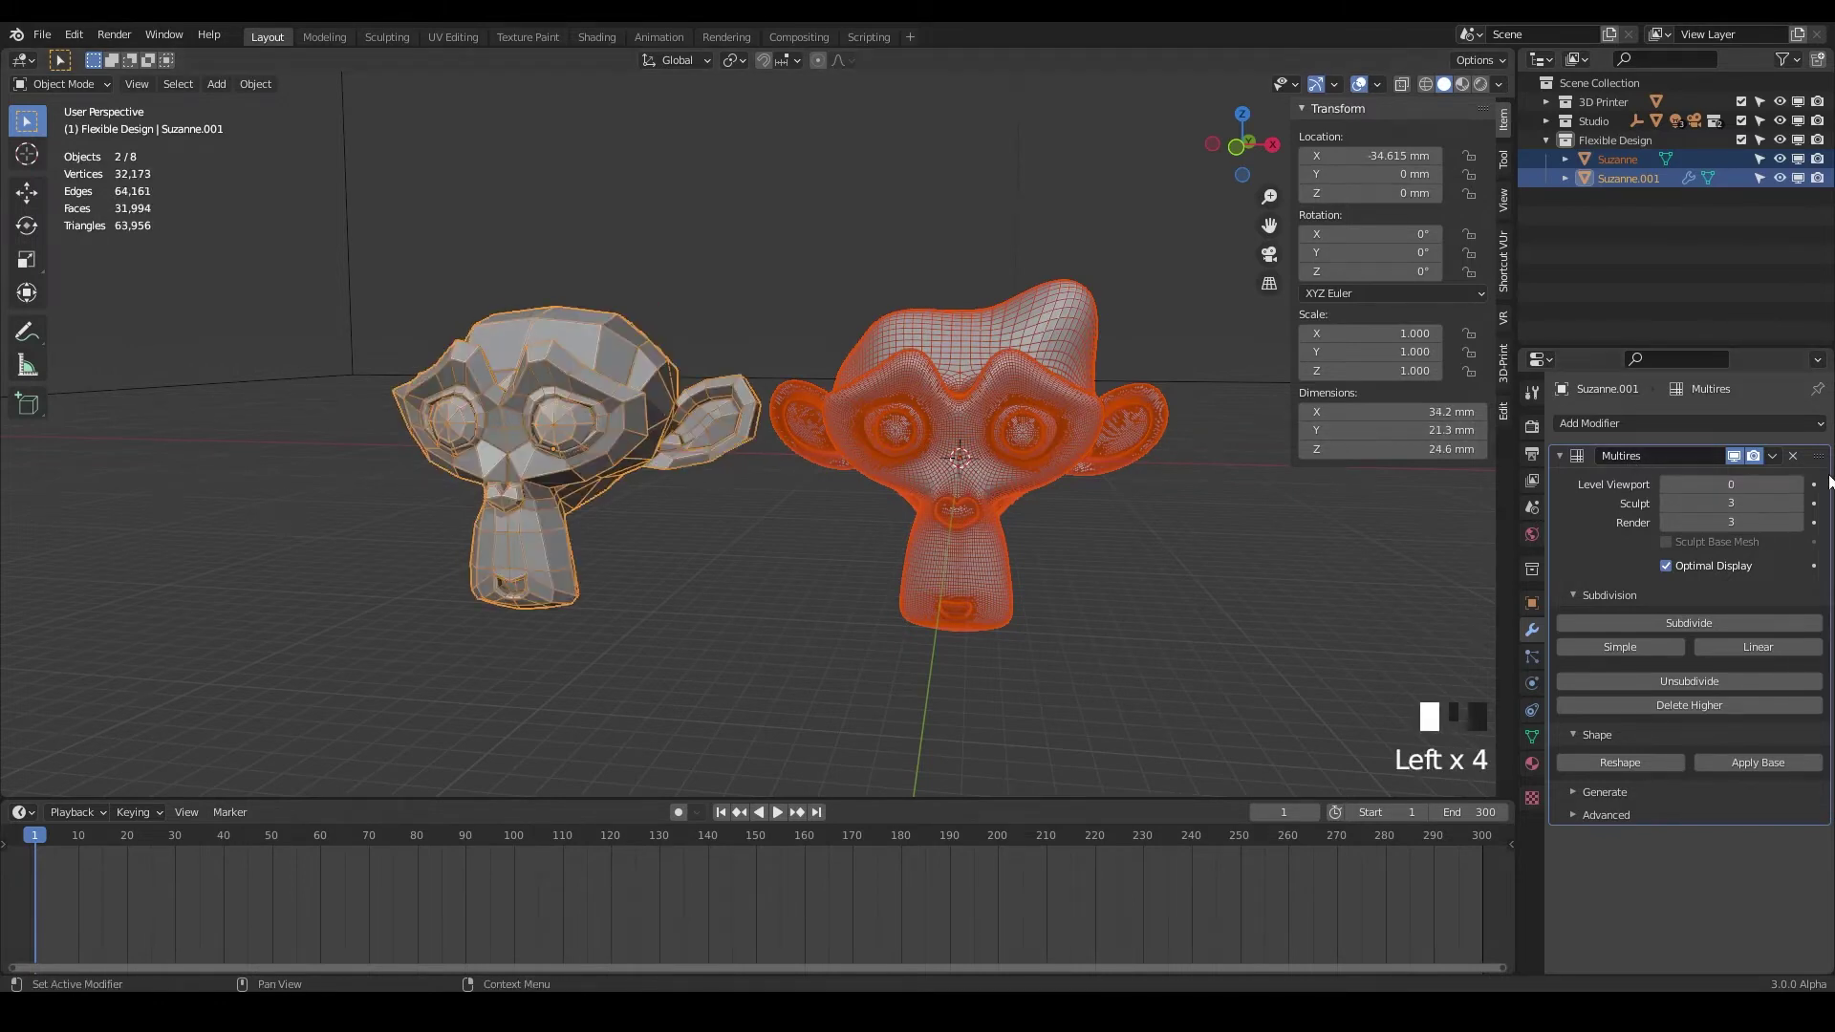
pyautogui.click(1796, 485)
pyautogui.click(1796, 485)
pyautogui.click(1796, 485)
pyautogui.click(1797, 485)
pyautogui.click(1797, 485)
pyautogui.click(1796, 484)
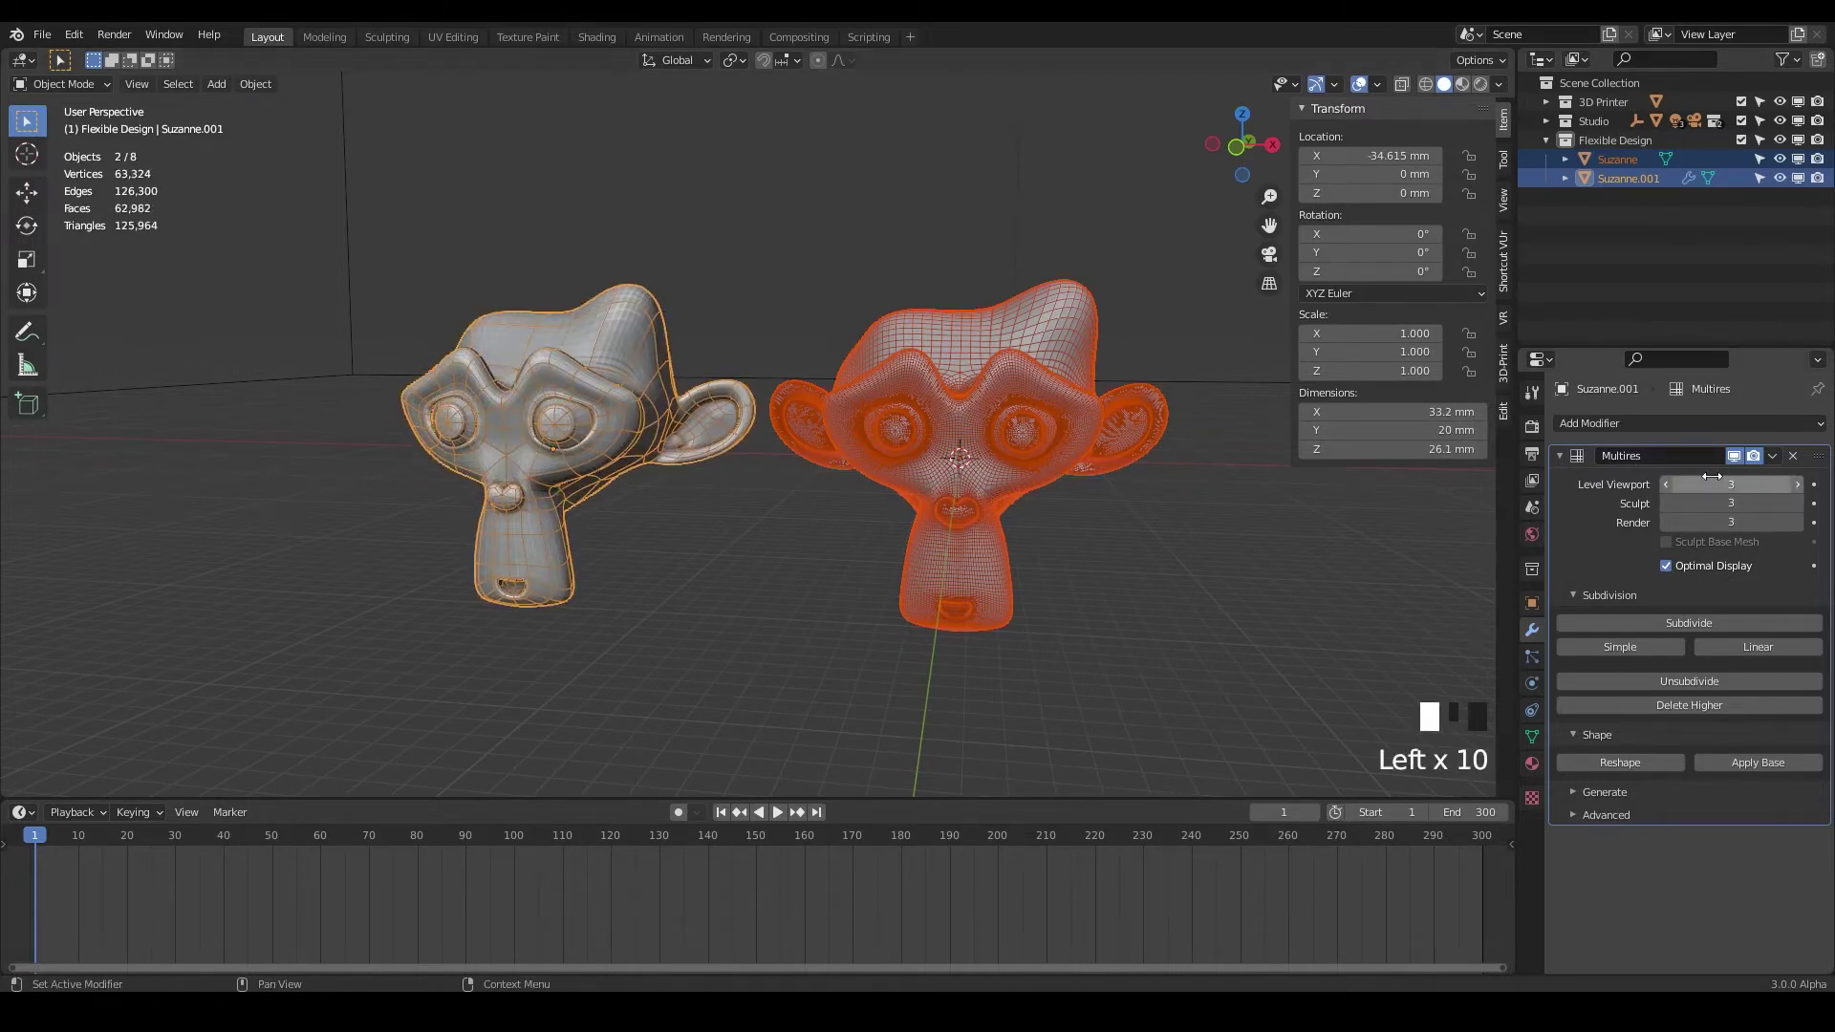
pyautogui.click(1664, 484)
pyautogui.click(1664, 484)
pyautogui.click(1665, 483)
pyautogui.click(1664, 483)
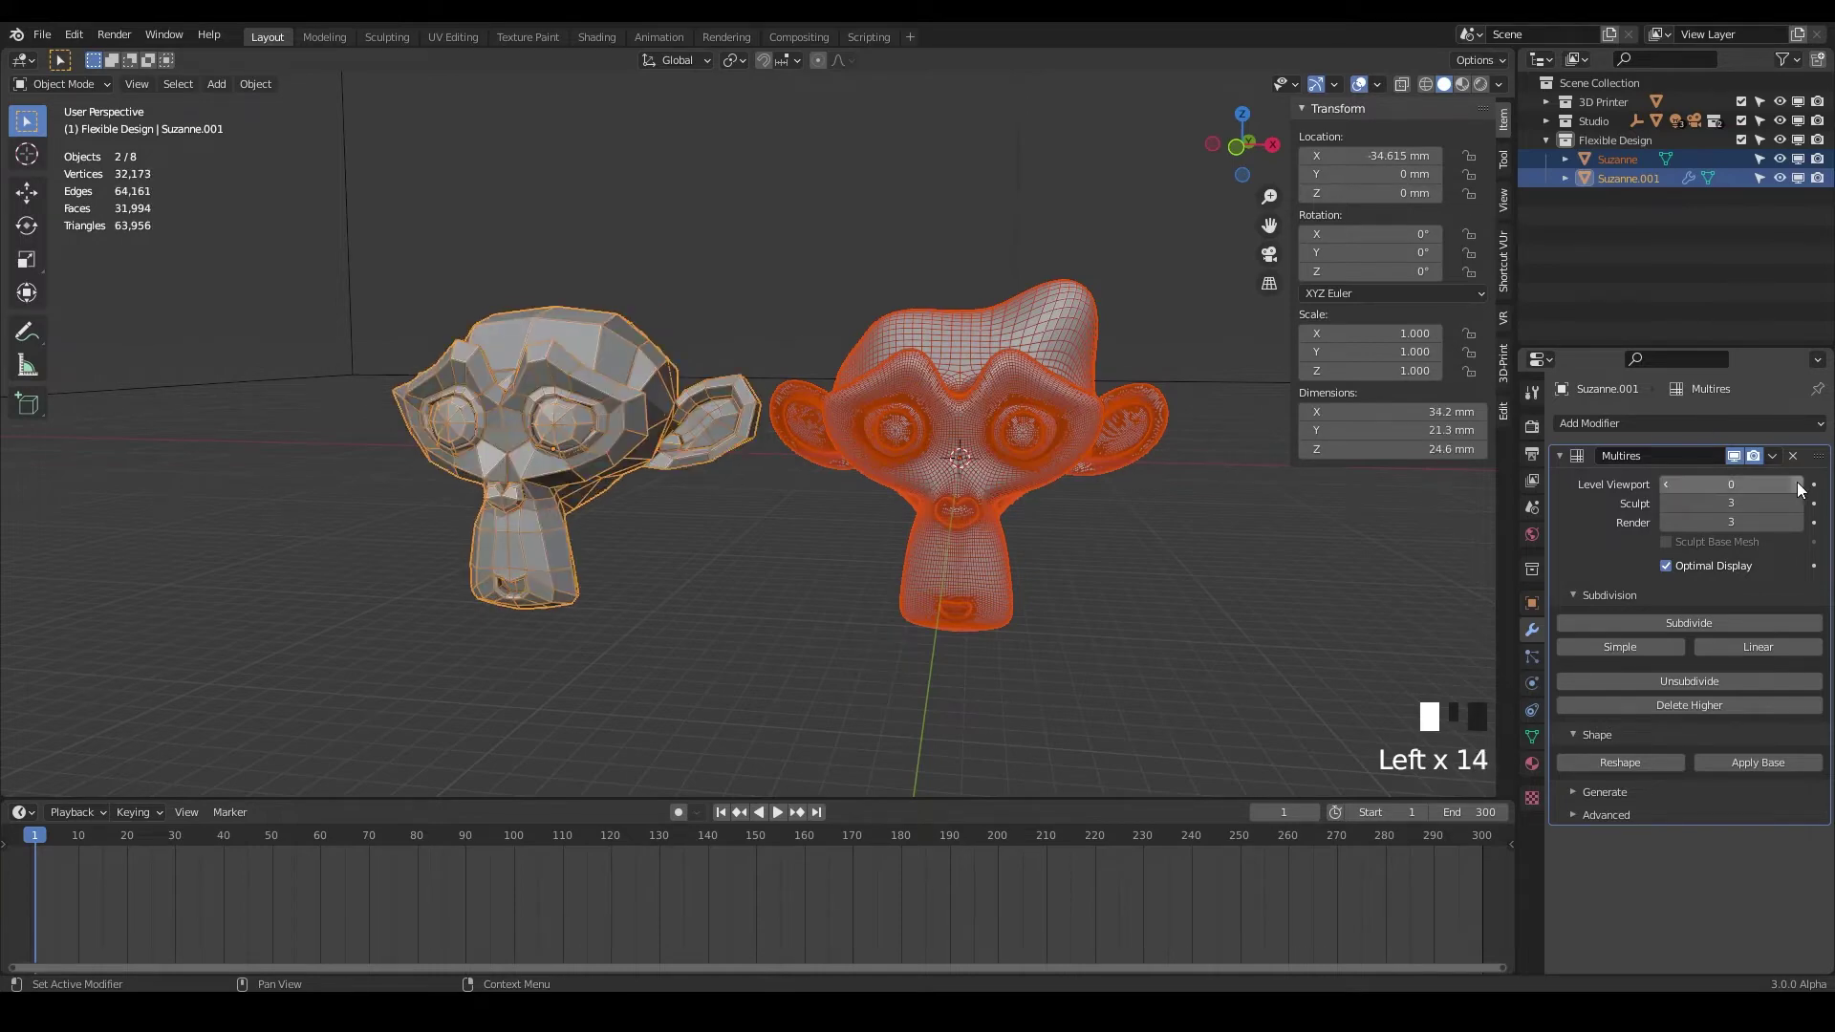
pyautogui.click(1796, 484)
pyautogui.click(1796, 485)
pyautogui.click(1796, 484)
pyautogui.click(1797, 485)
pyautogui.click(1796, 484)
pyautogui.click(1796, 485)
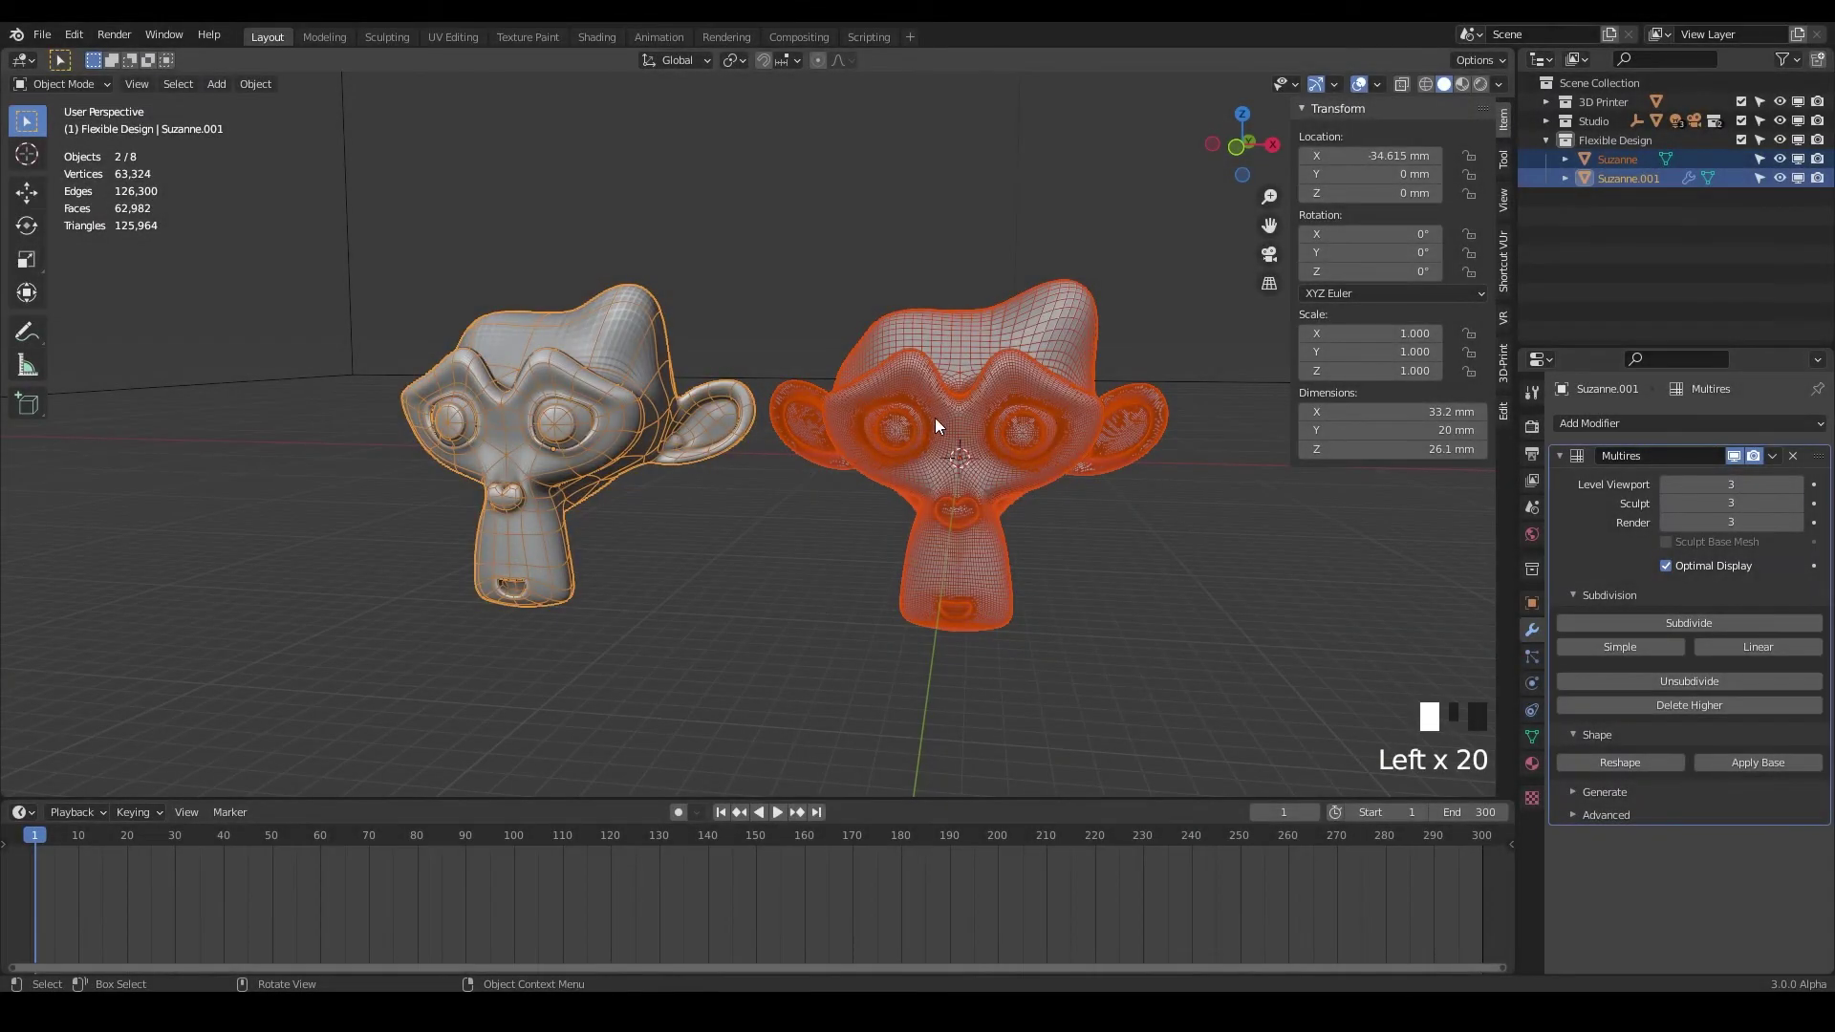
# Delete the original sculpted monkey head at the world origin.
pyautogui.click(937, 421)
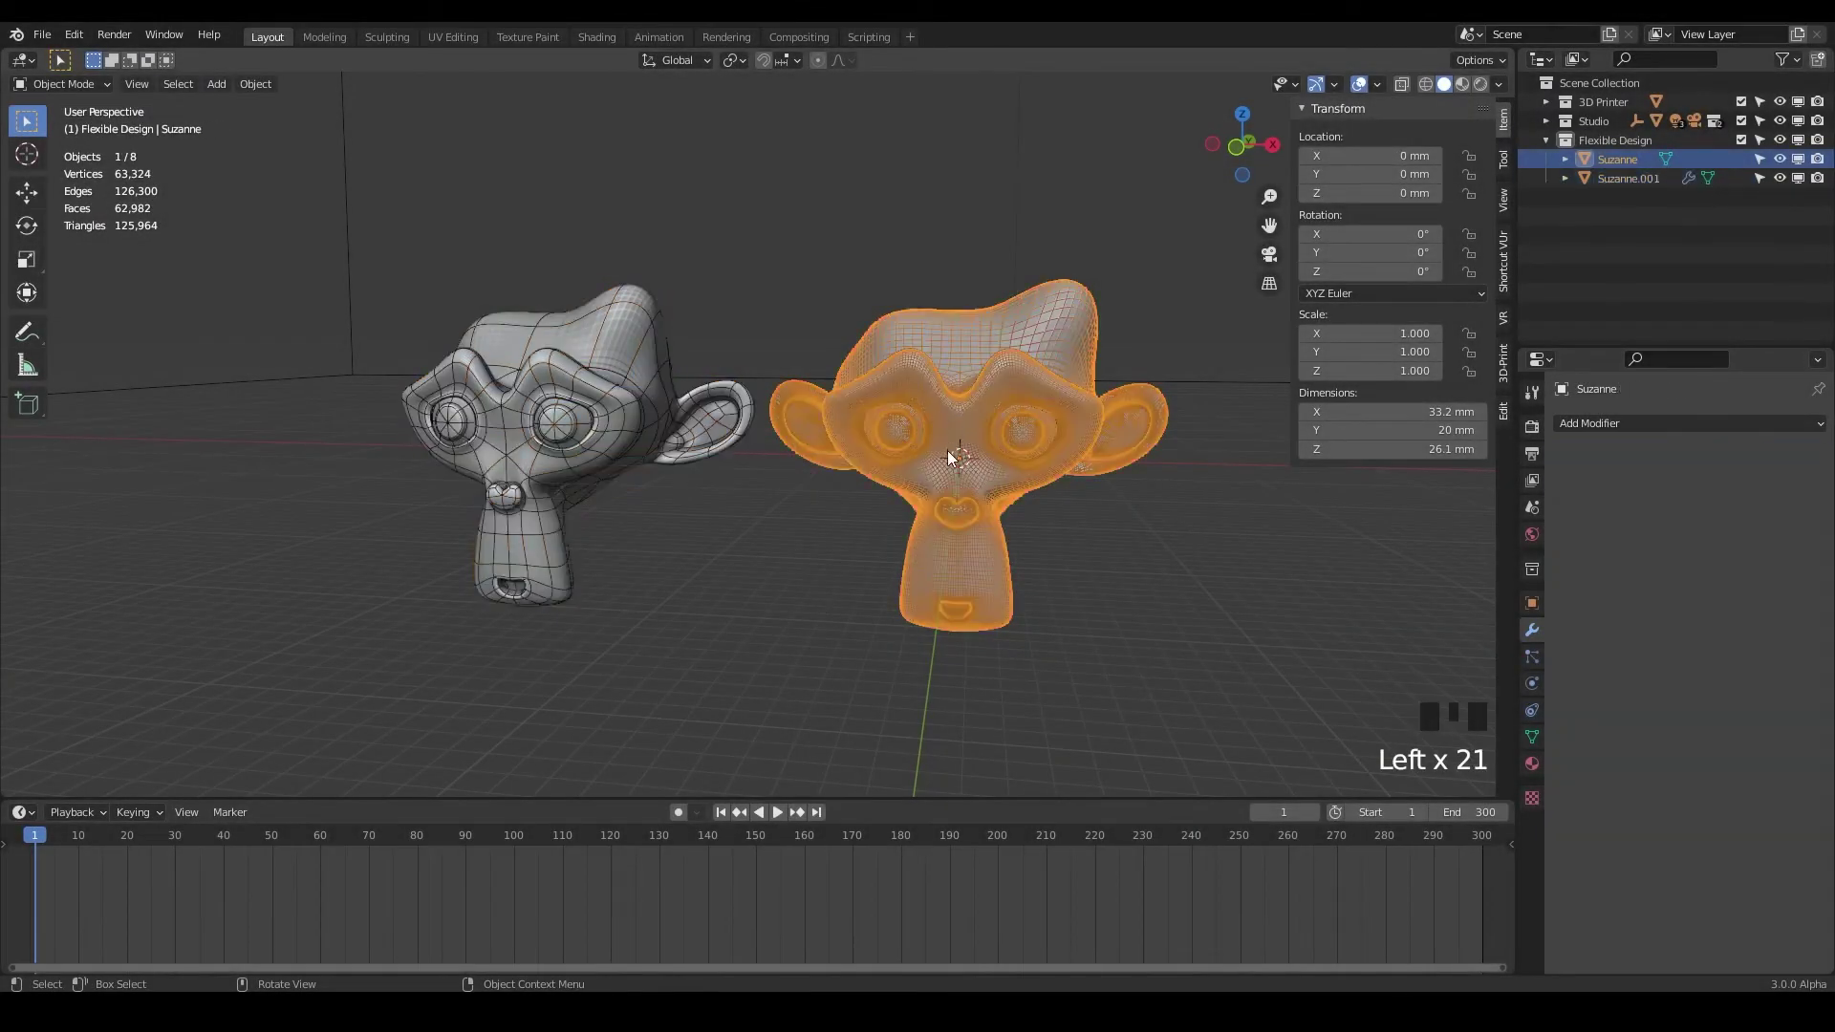
pyautogui.press('x')
pyautogui.click(925, 498)
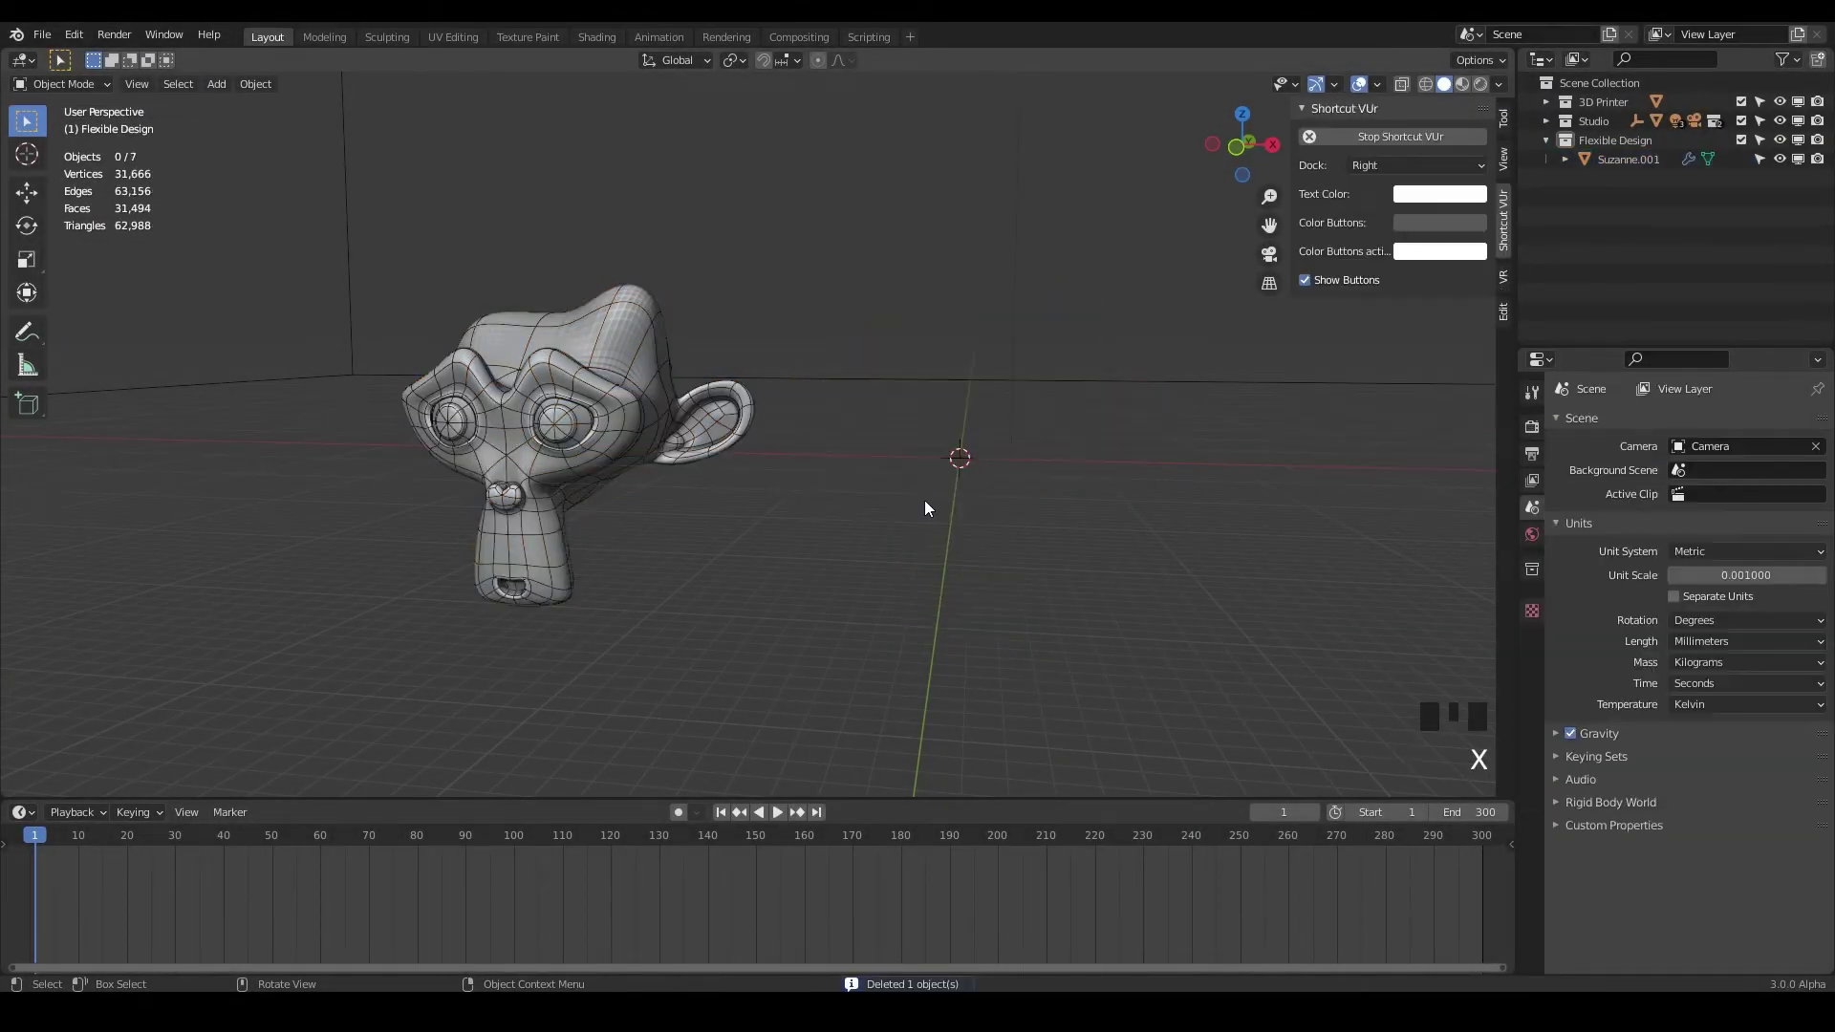
# Select the reshaped monkey head, examine its base mesh in Edit Mode and return to Object Mode.
pyautogui.click(535, 413)
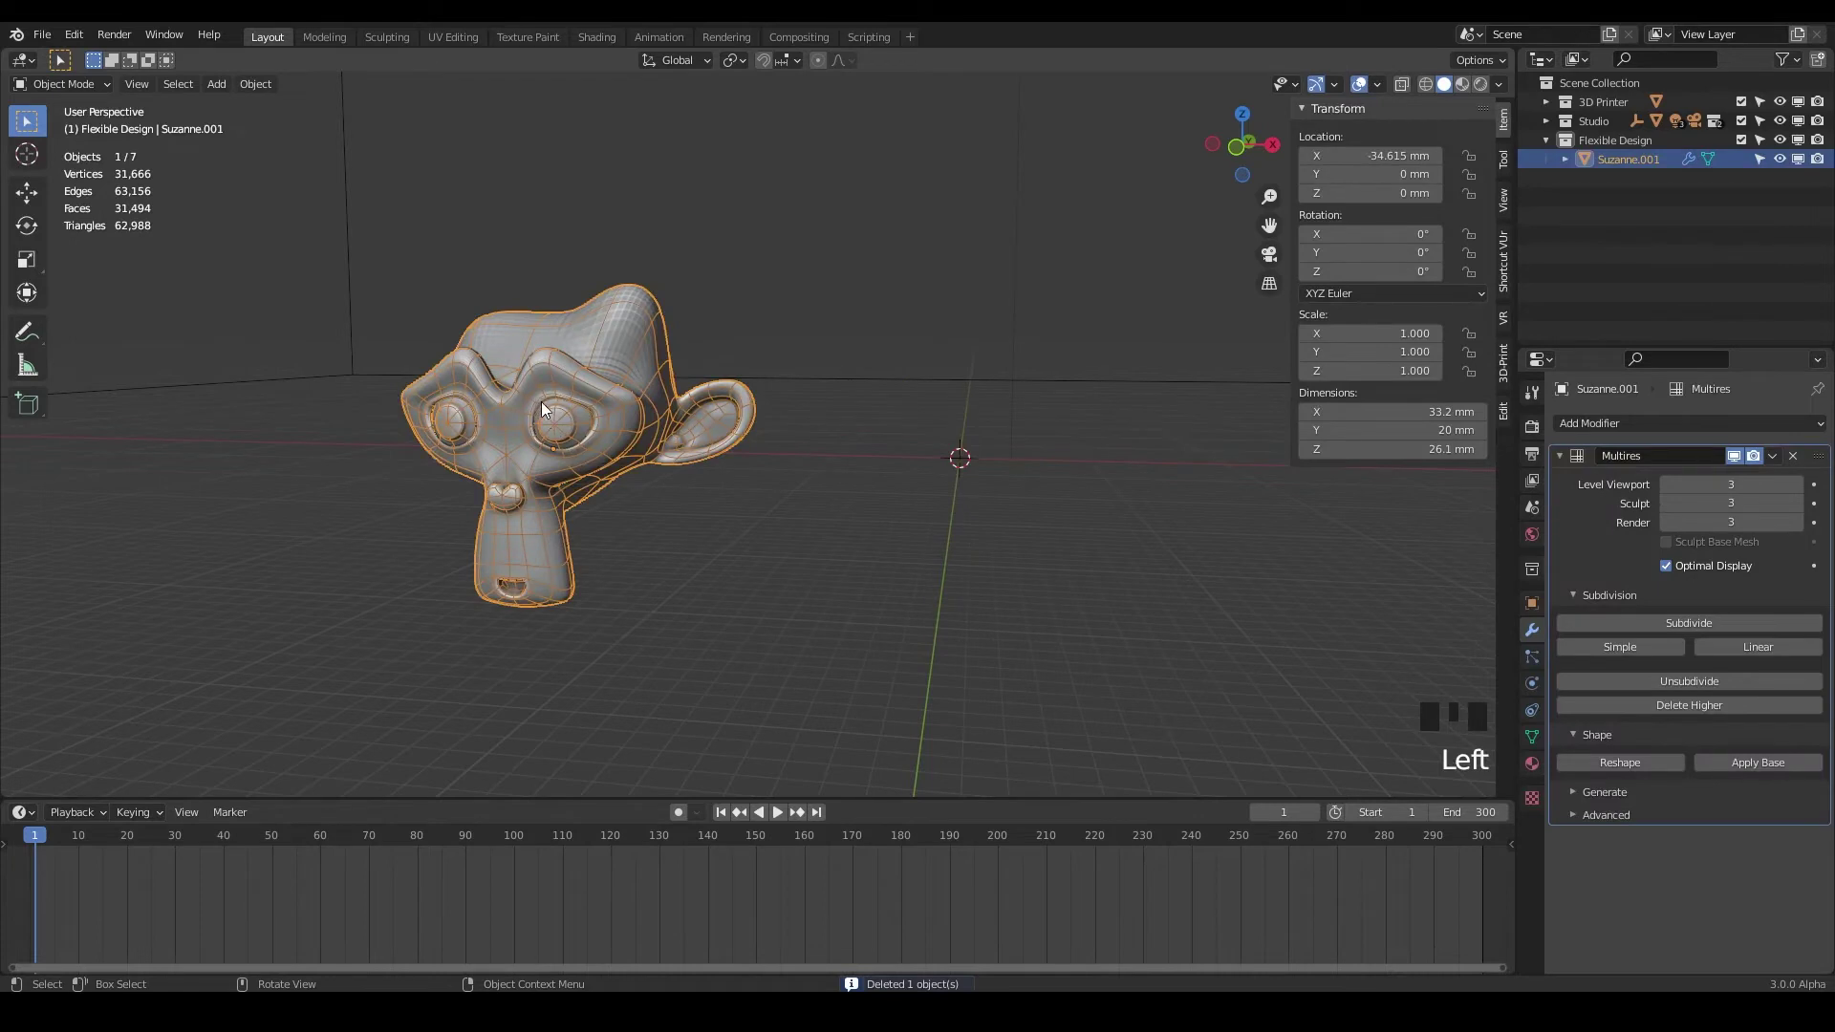
pyautogui.moveTo(526, 382); pyautogui.dragTo(650, 421, button='middle')
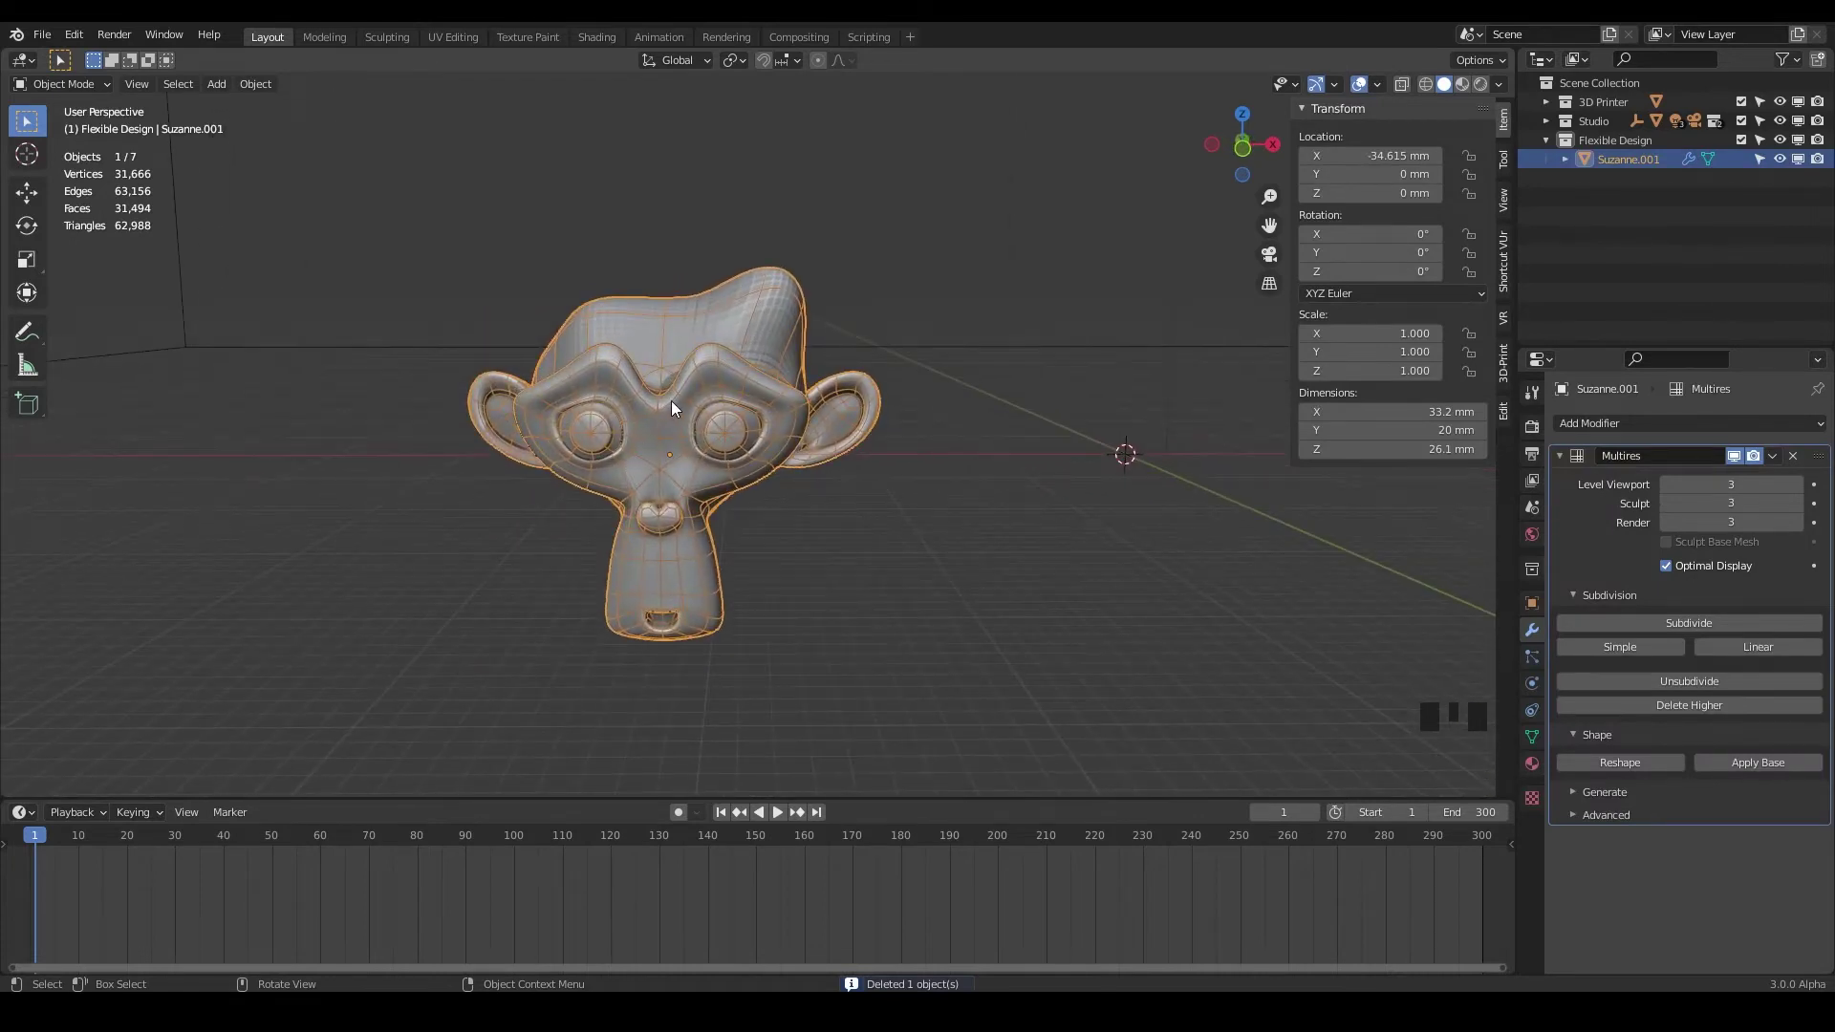
pyautogui.press('Tab')
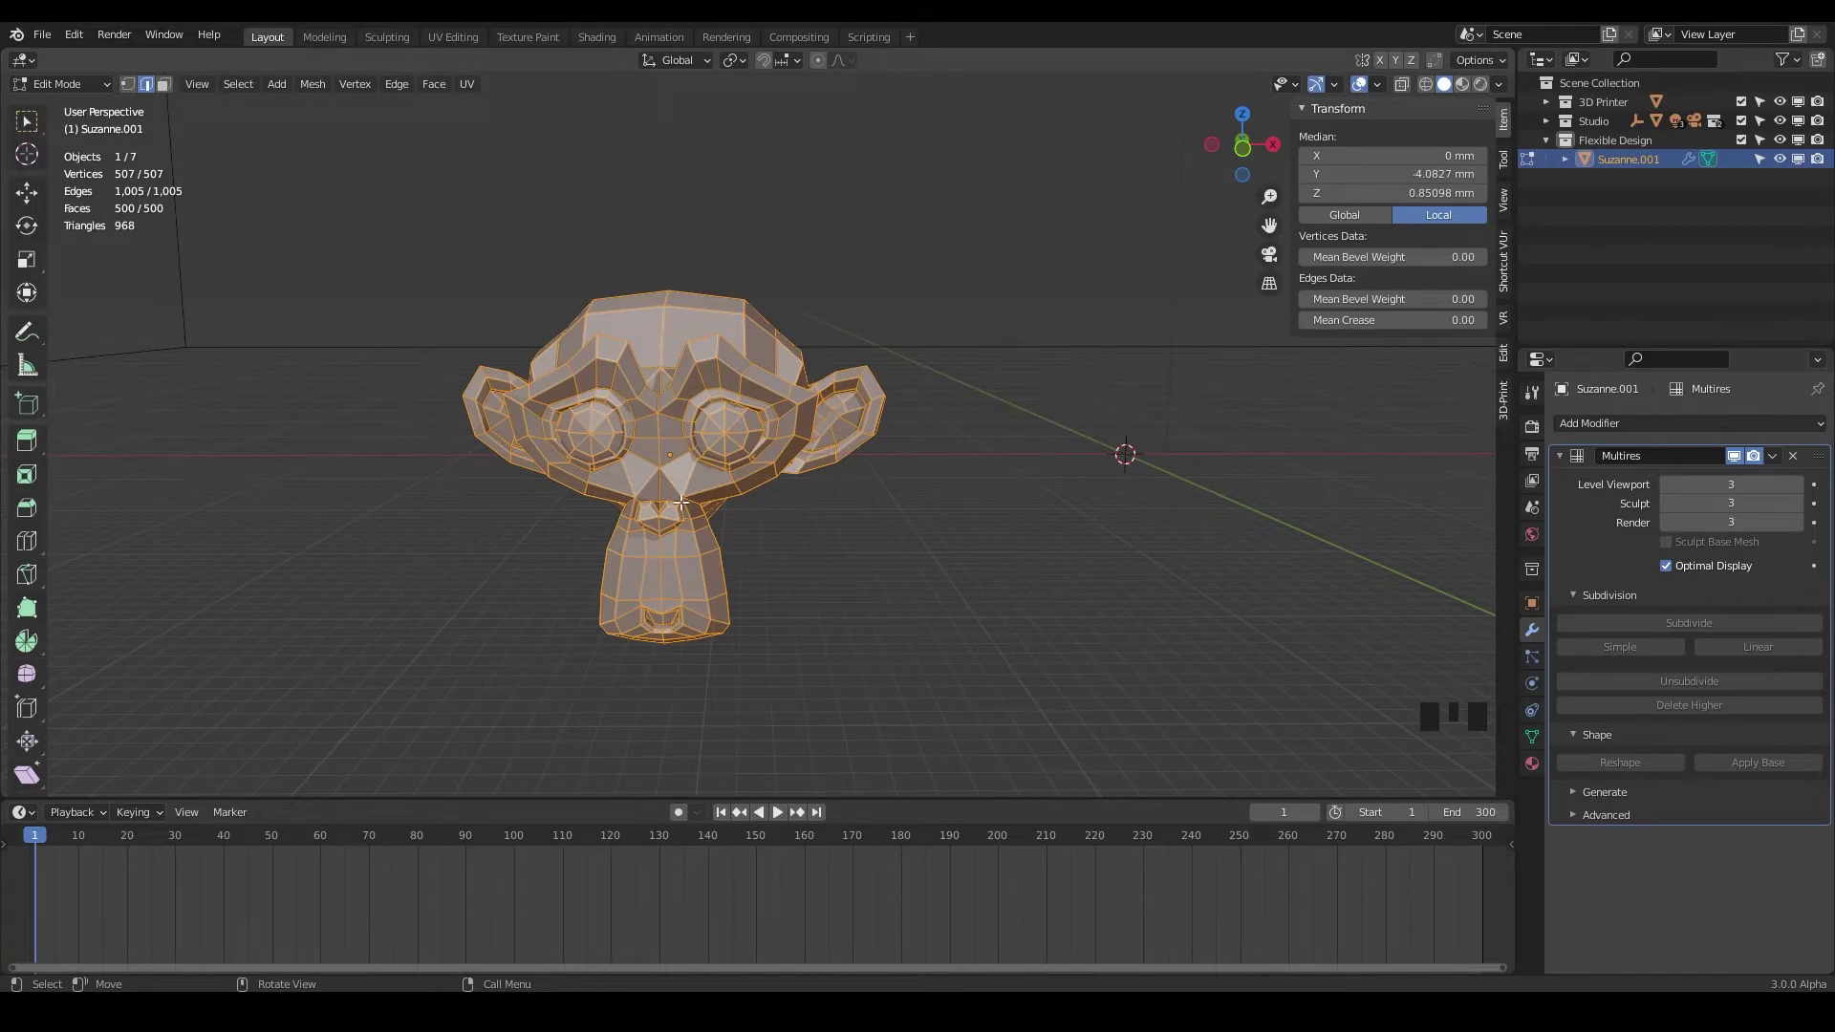
pyautogui.press('Tab')
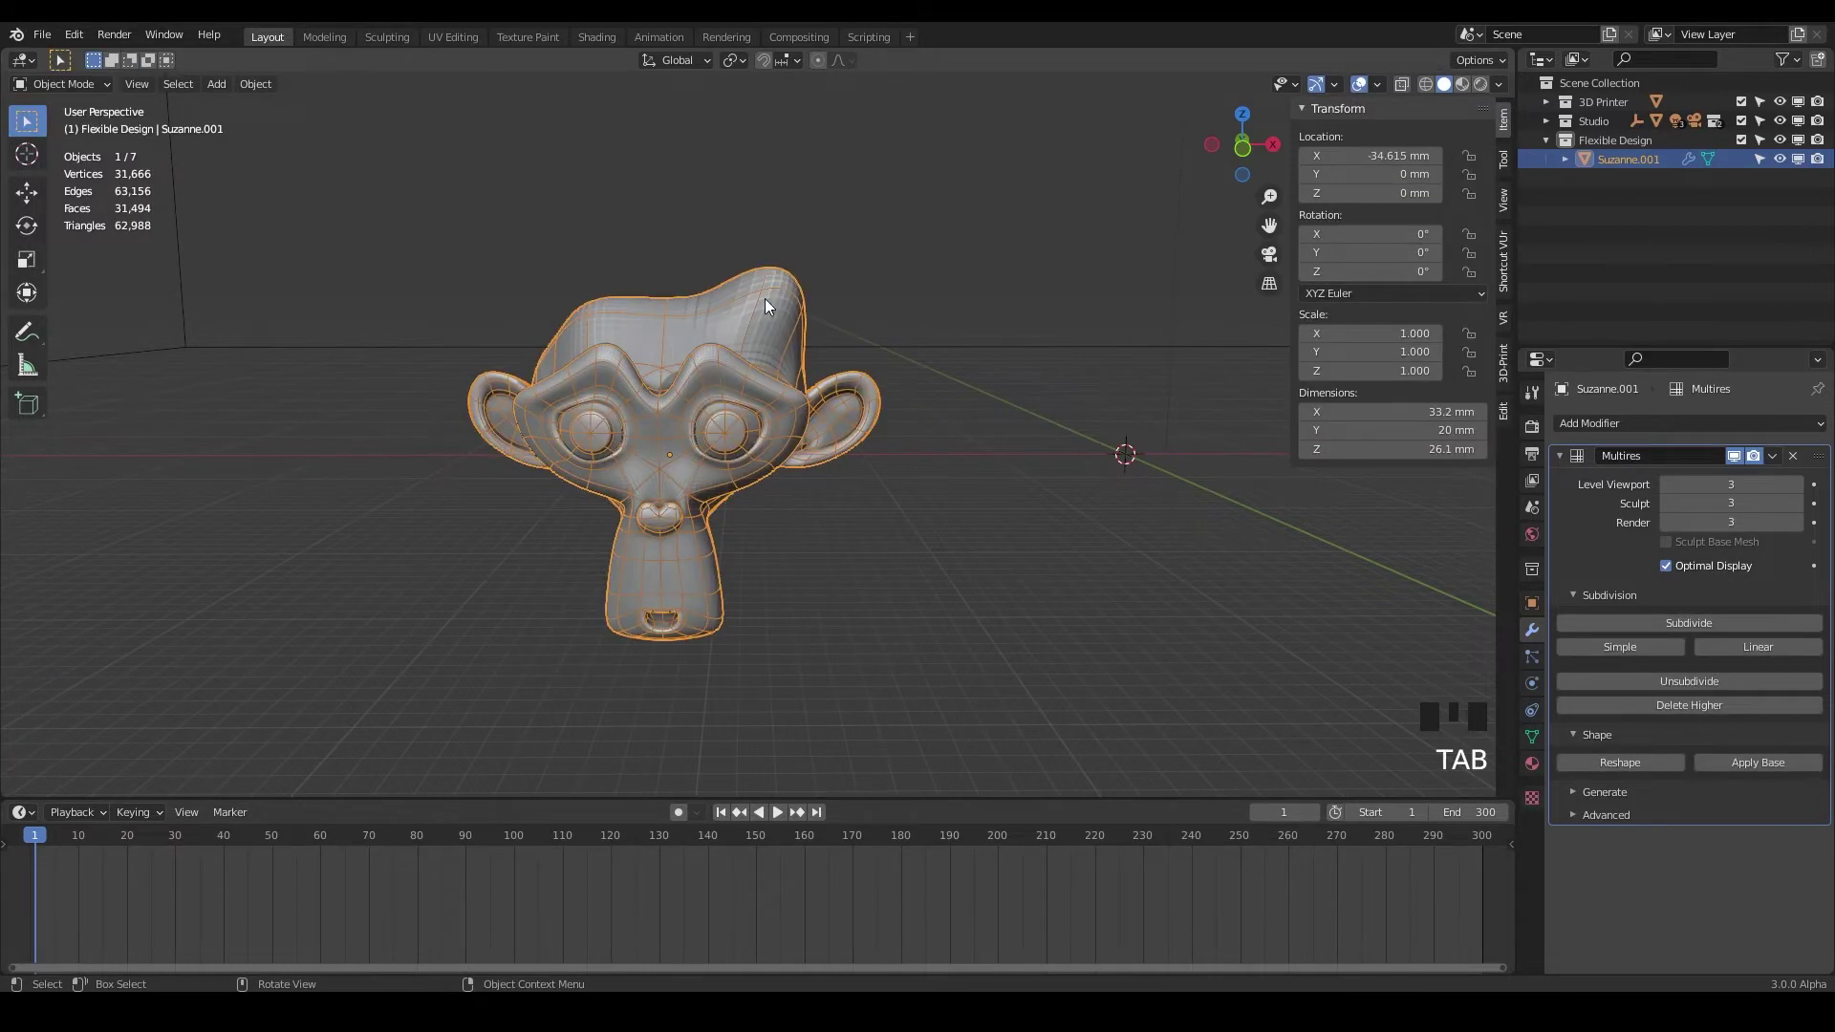
pyautogui.moveTo(802, 327); pyautogui.dragTo(821, 361, button='middle')
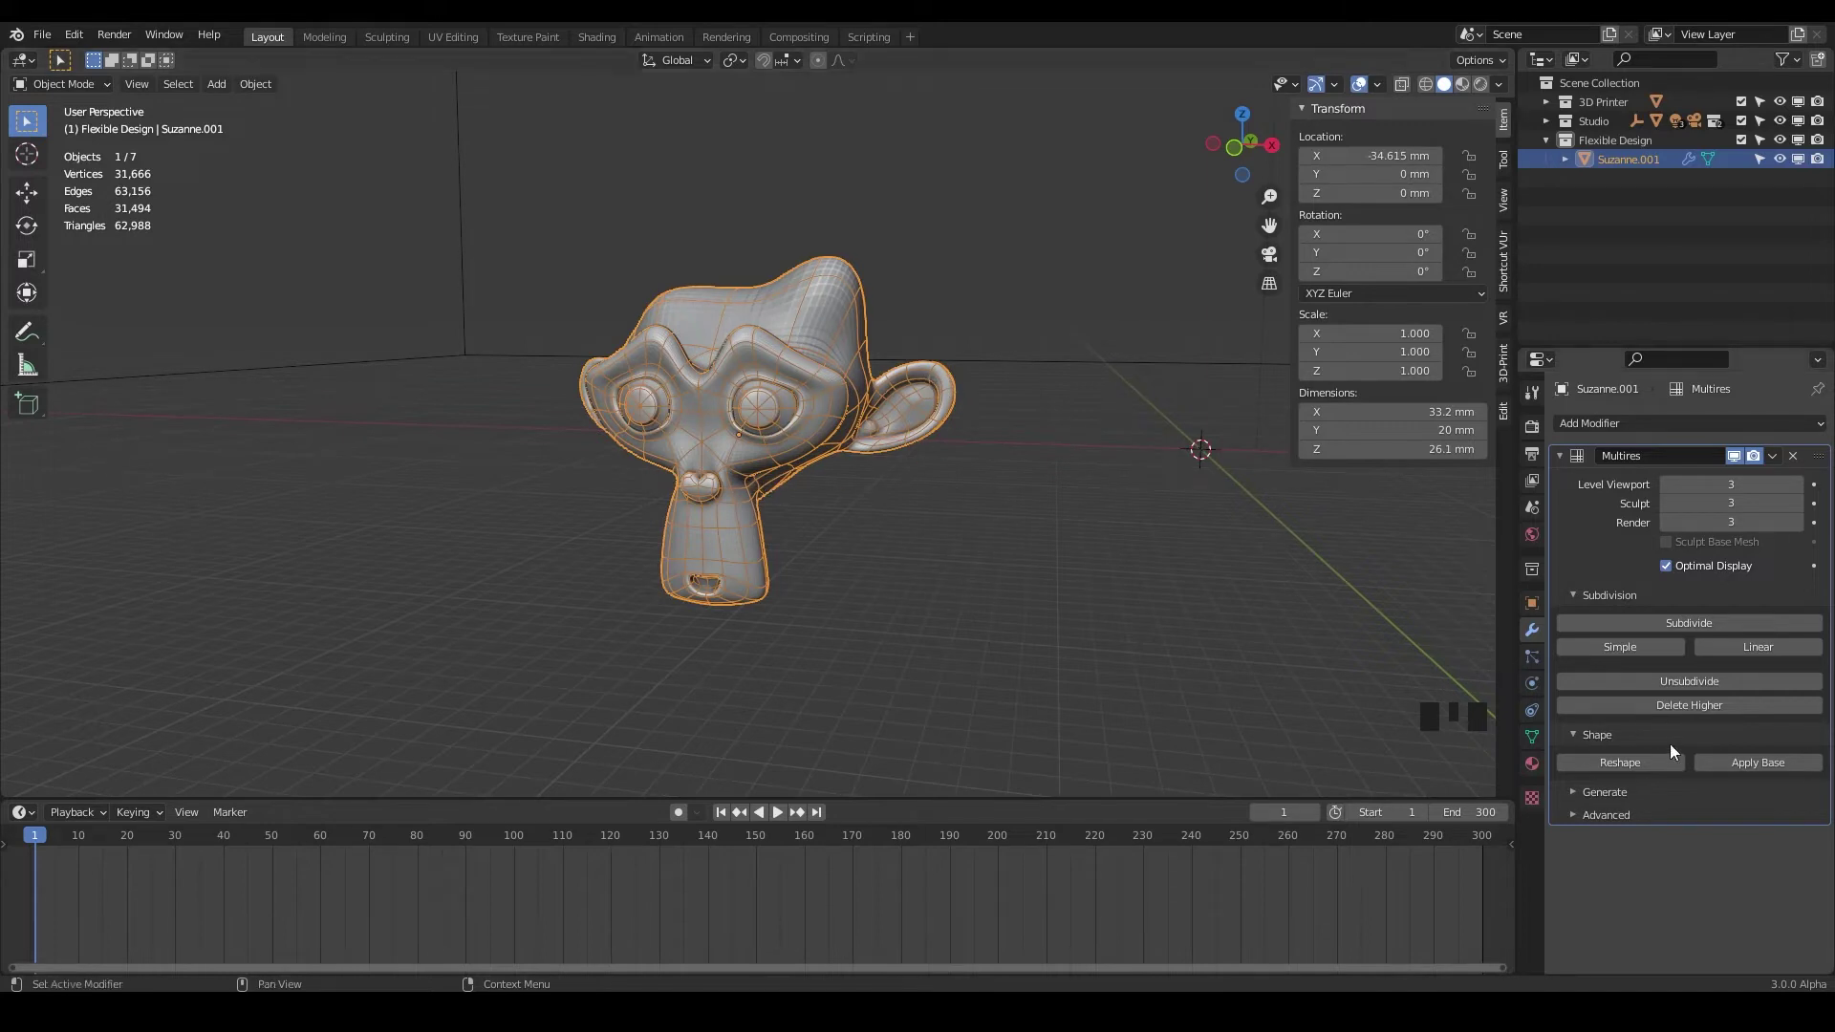
# Use Apply Base on the reshaped head's Multires modifier, check the base mesh in Edit Mode and return to Object Mode.
pyautogui.click(1744, 763)
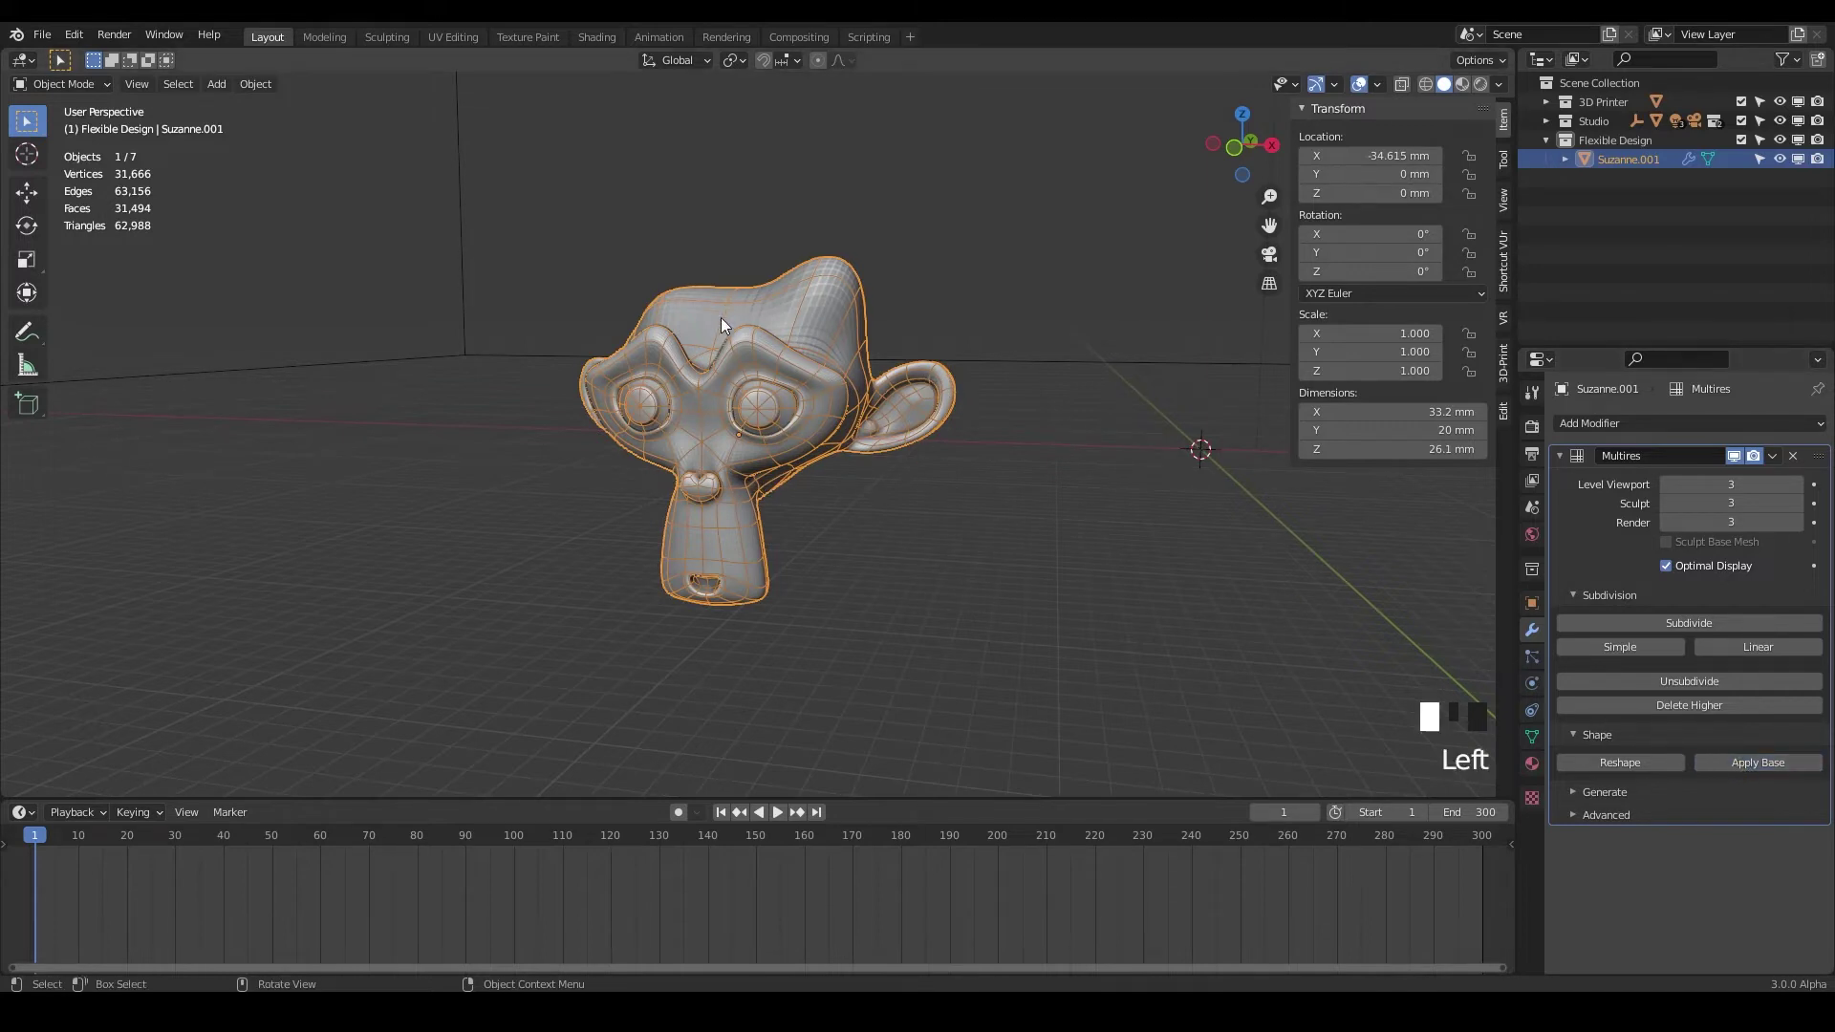
pyautogui.press('Tab')
pyautogui.moveTo(828, 318); pyautogui.dragTo(819, 265, button='middle')
pyautogui.press('Tab')
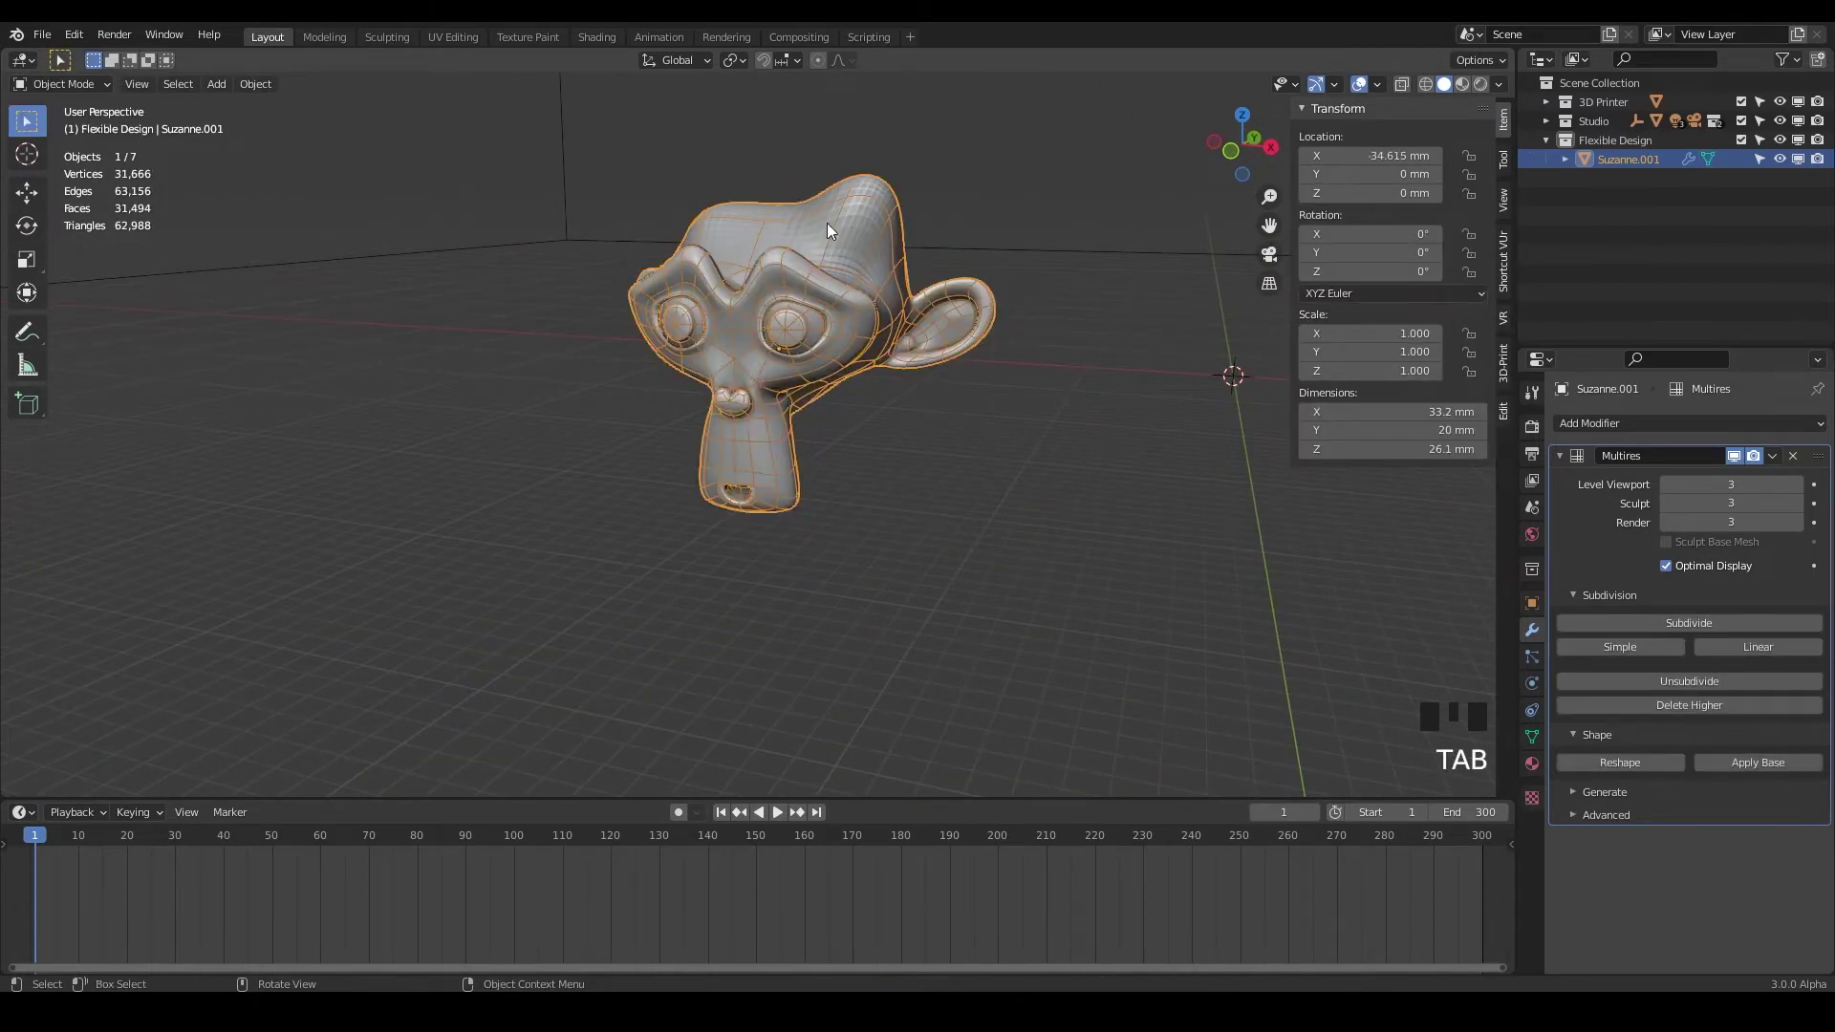
pyautogui.moveTo(1054, 420); pyautogui.dragTo(967, 422, button='middle')
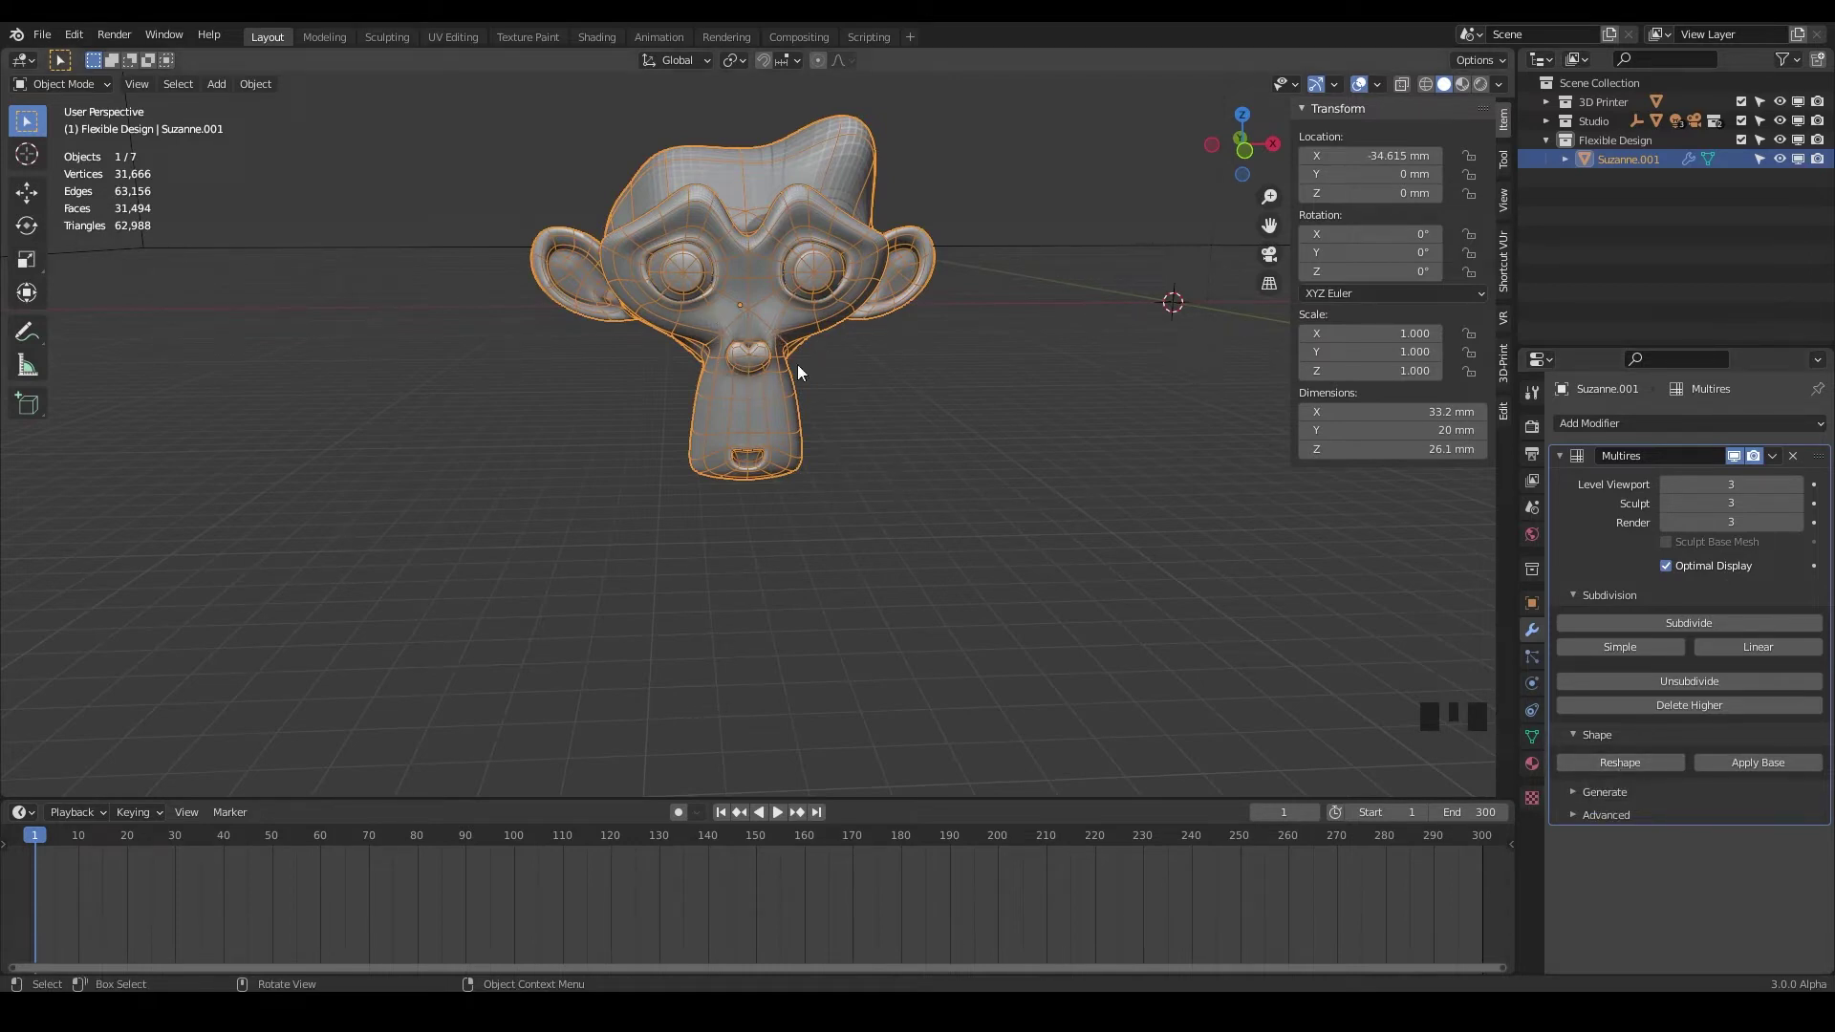
pyautogui.moveTo(1036, 372)
pyautogui.mouseDown(button='middle')
pyautogui.moveTo(946, 352)
pyautogui.moveTo(1052, 479)
pyautogui.moveTo(1016, 393)
pyautogui.mouseUp(button='middle')
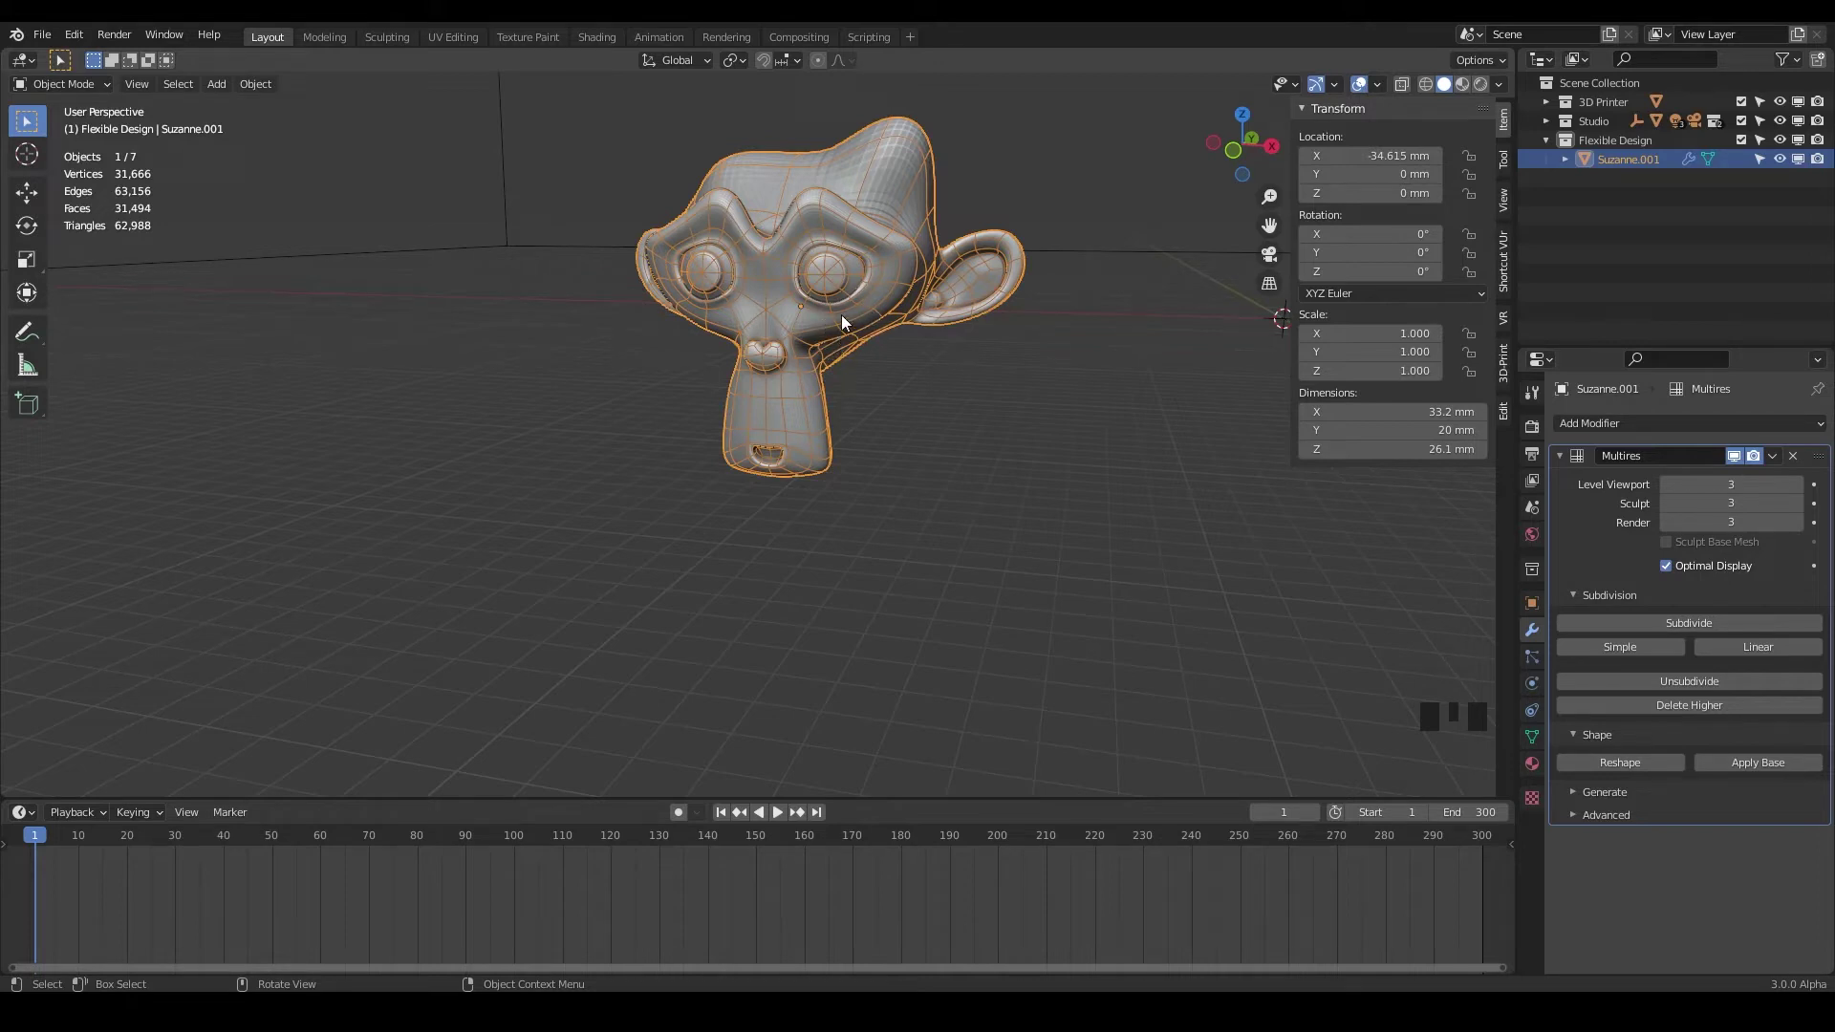
pyautogui.moveTo(841, 313); pyautogui.dragTo(749, 348, button='middle')
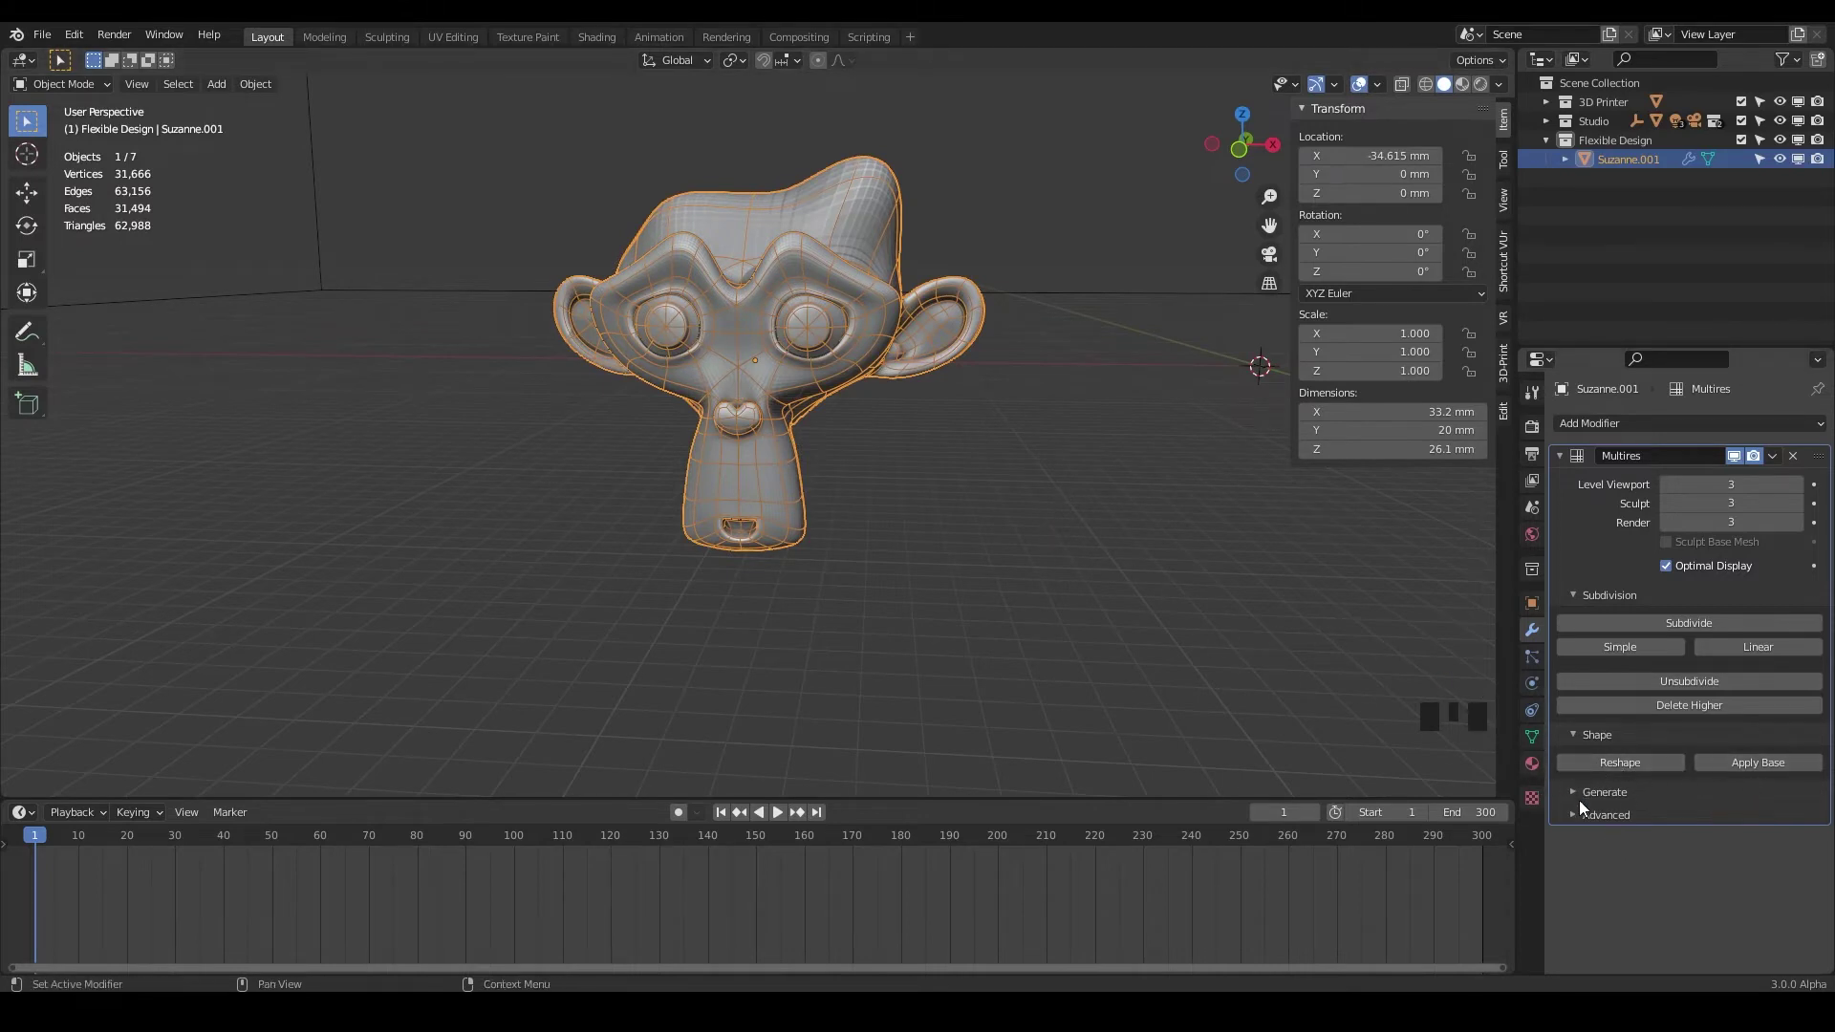
# Delete the remaining reshaped monkey head.
pyautogui.click(760, 371)
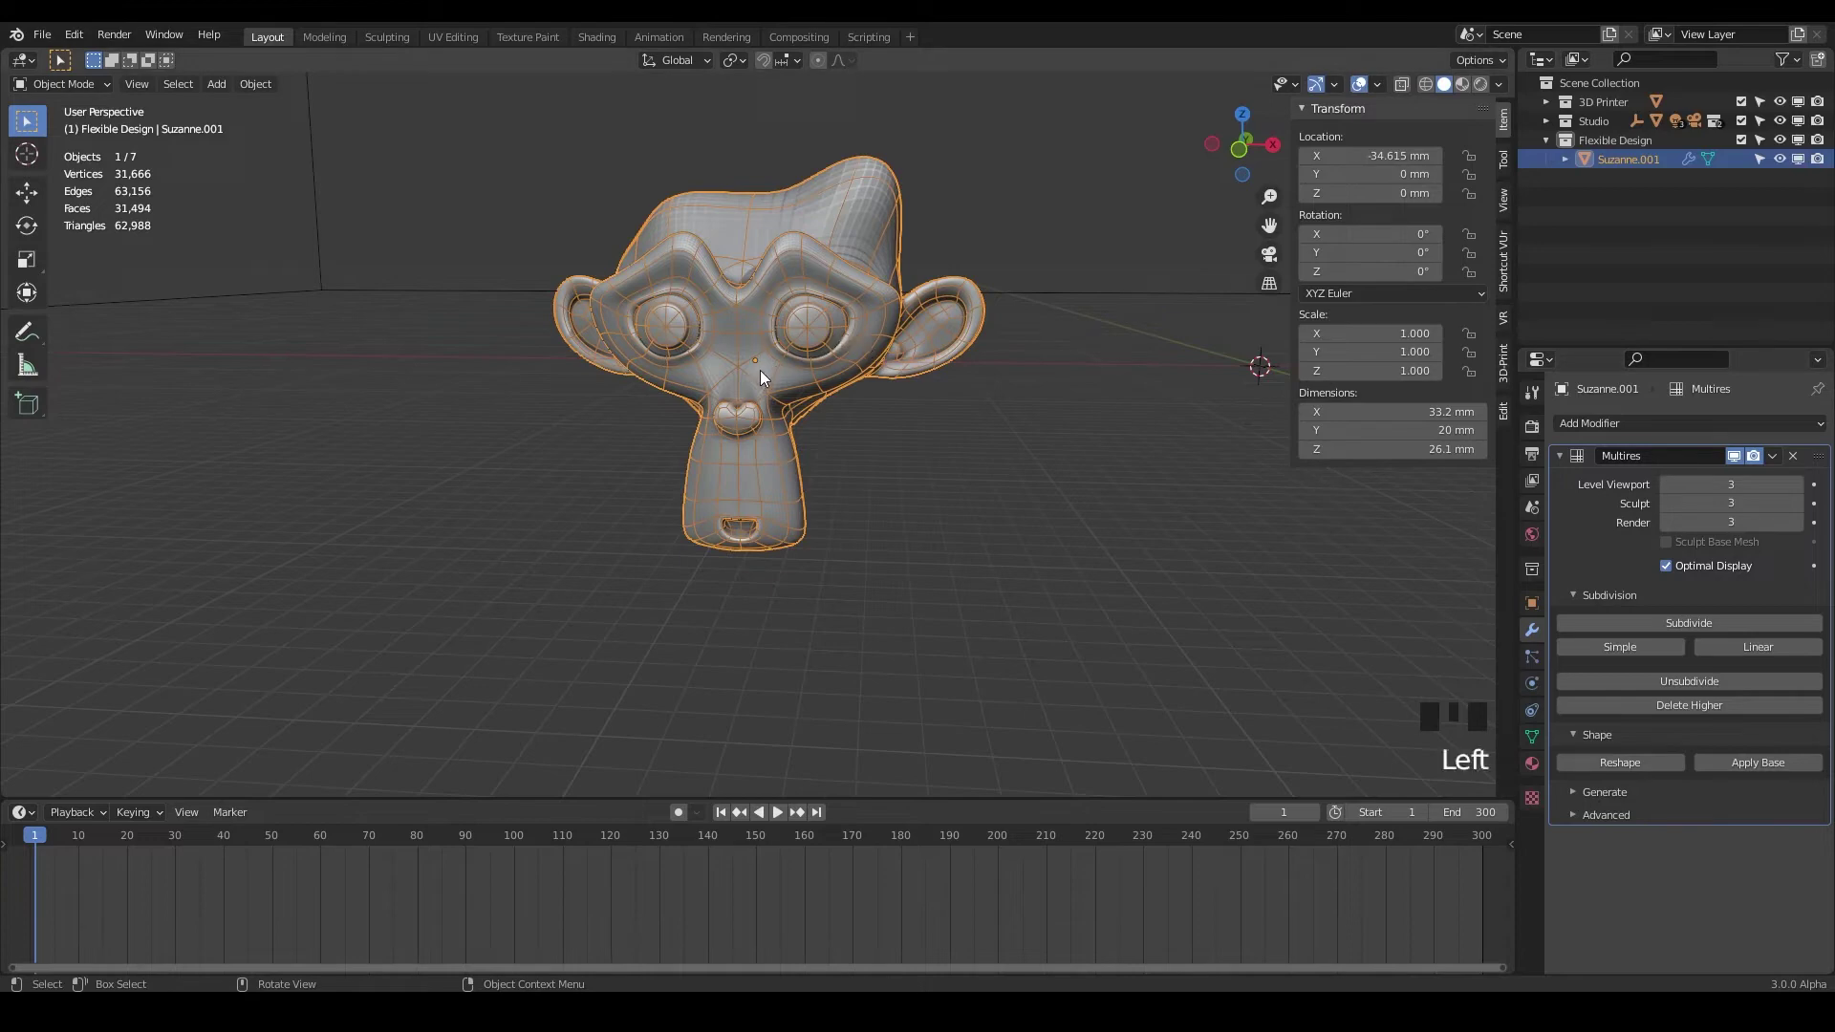
pyautogui.press('x')
pyautogui.click(761, 424)
# Add a new Monkey mesh to the Flexible Design collection and frame it in the viewport.
pyautogui.click(1620, 139)
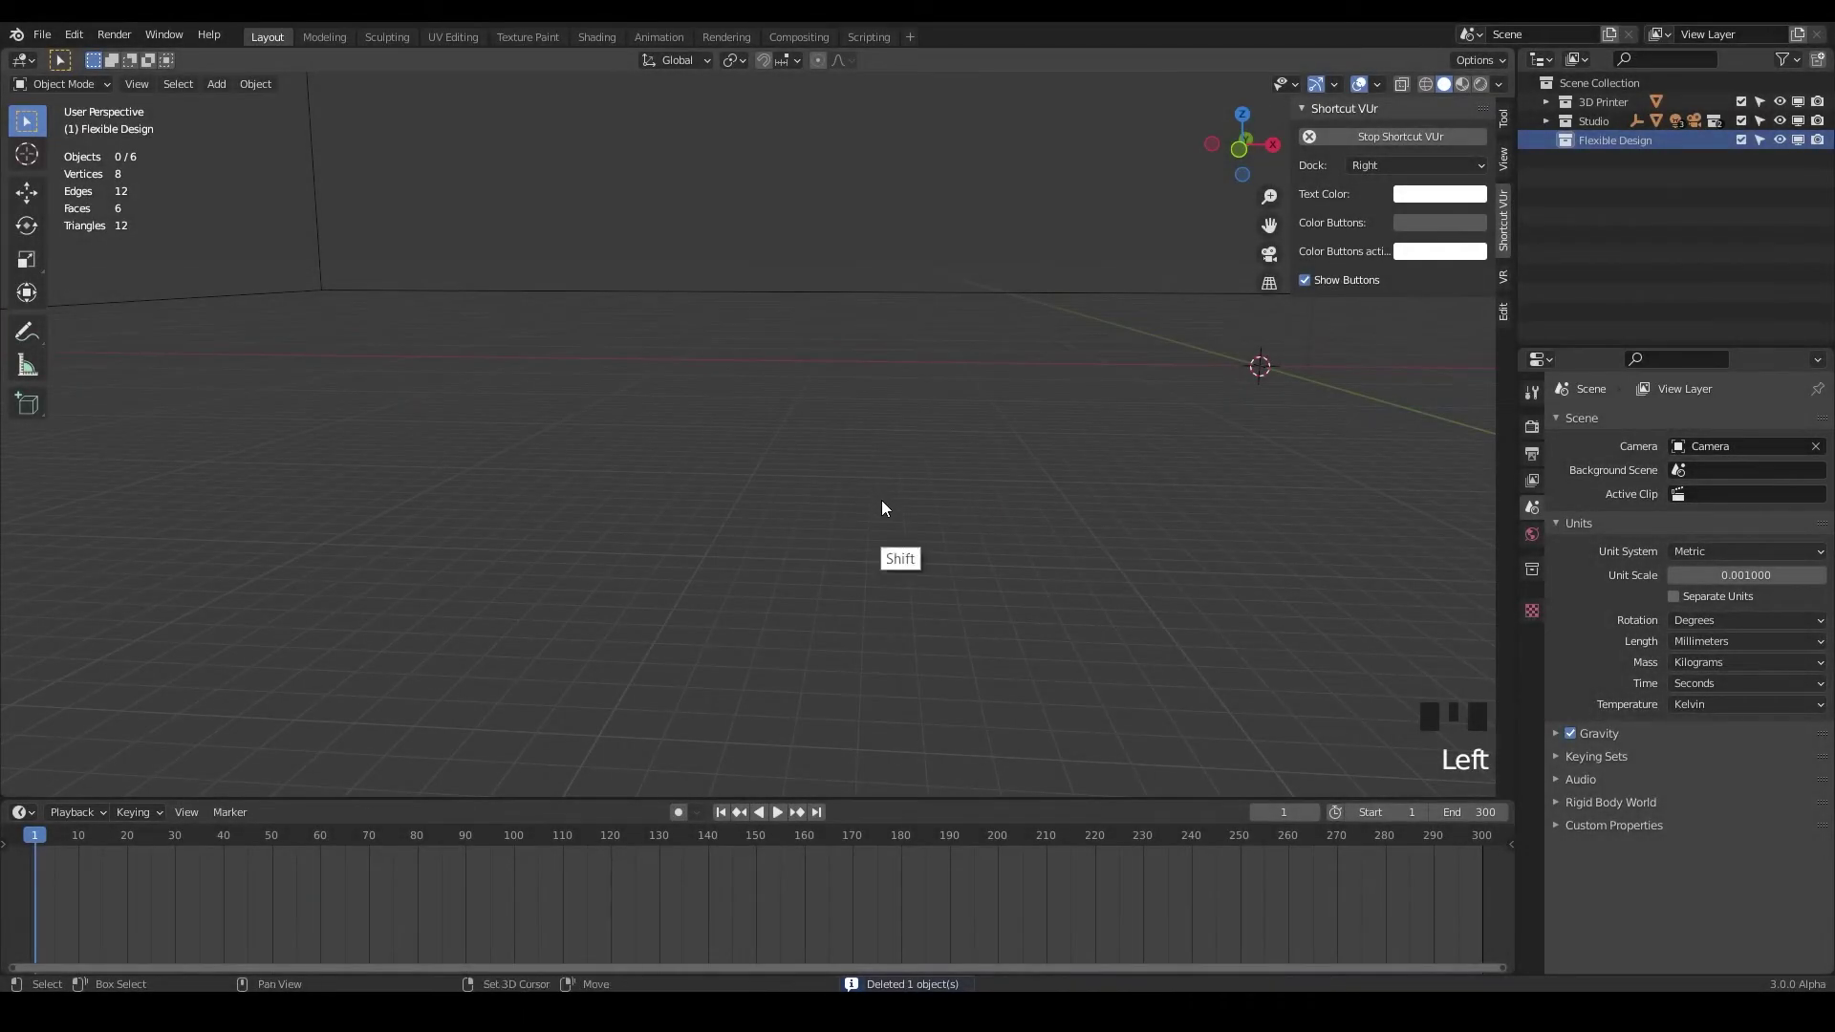
pyautogui.hotkey('shift', 'a')
pyautogui.moveTo(872, 491)
pyautogui.click(973, 671)
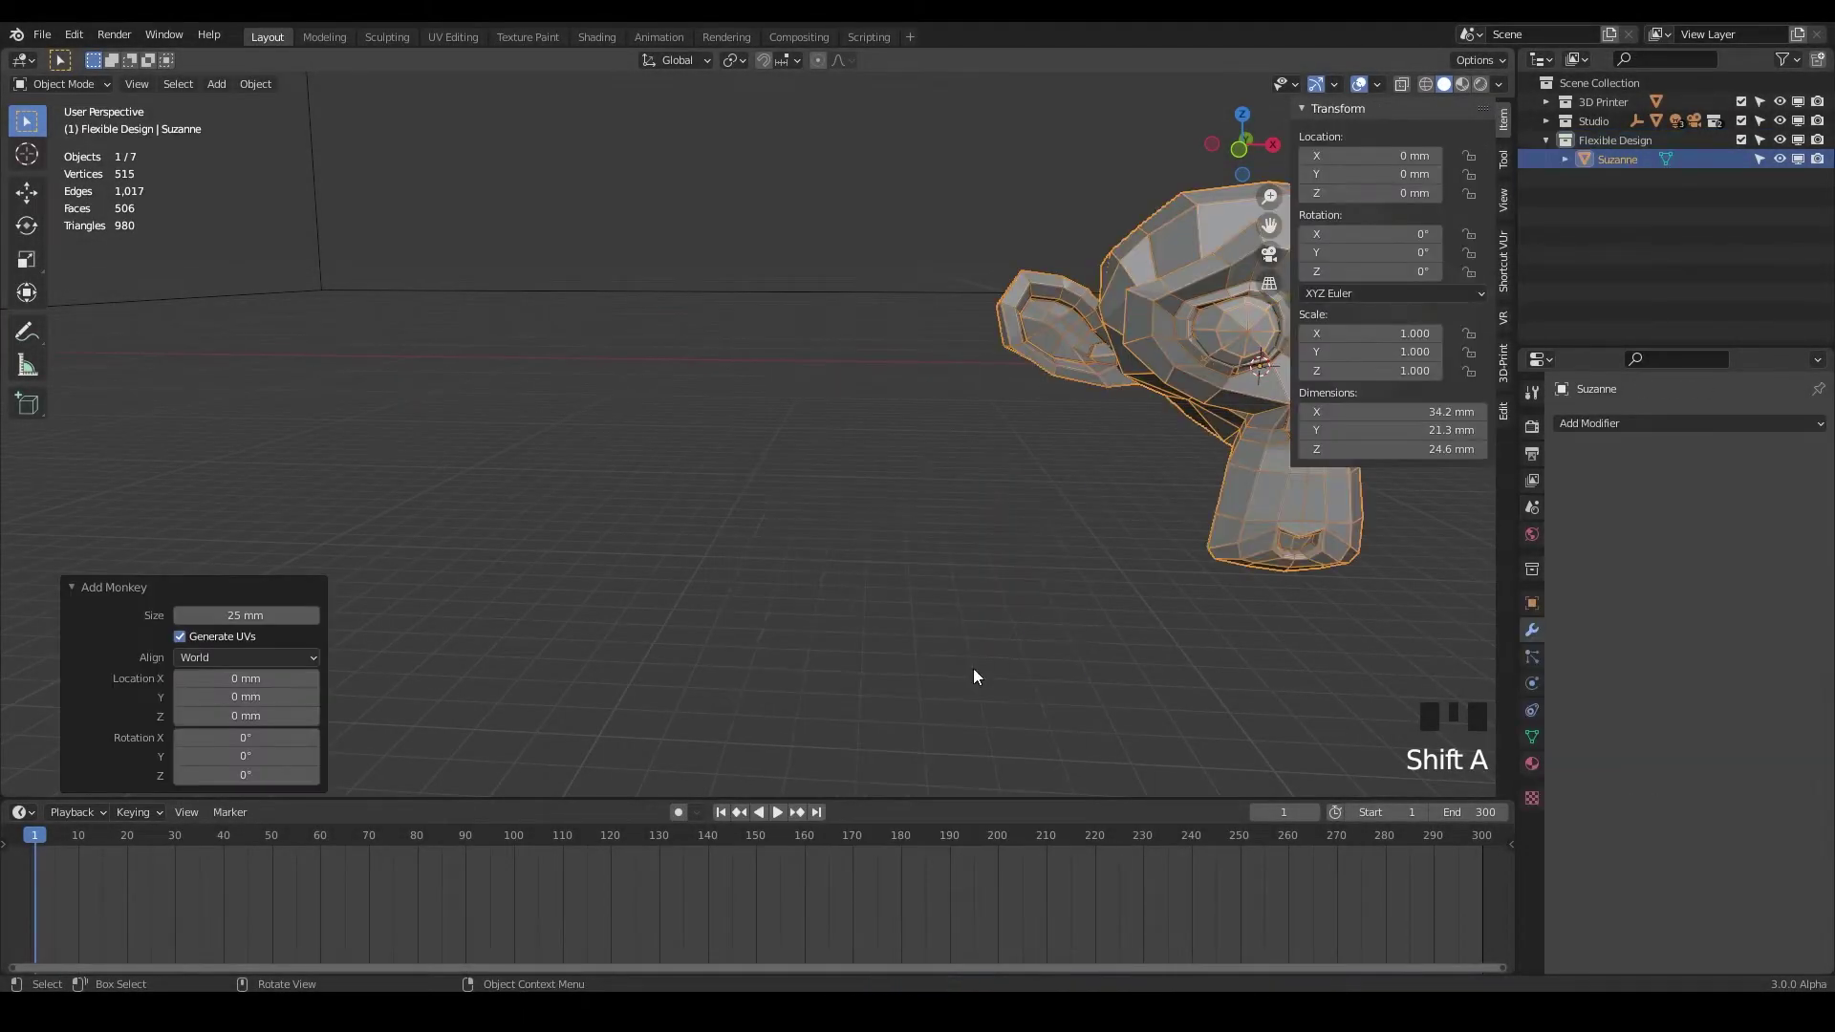
pyautogui.press('KP_Decimal')
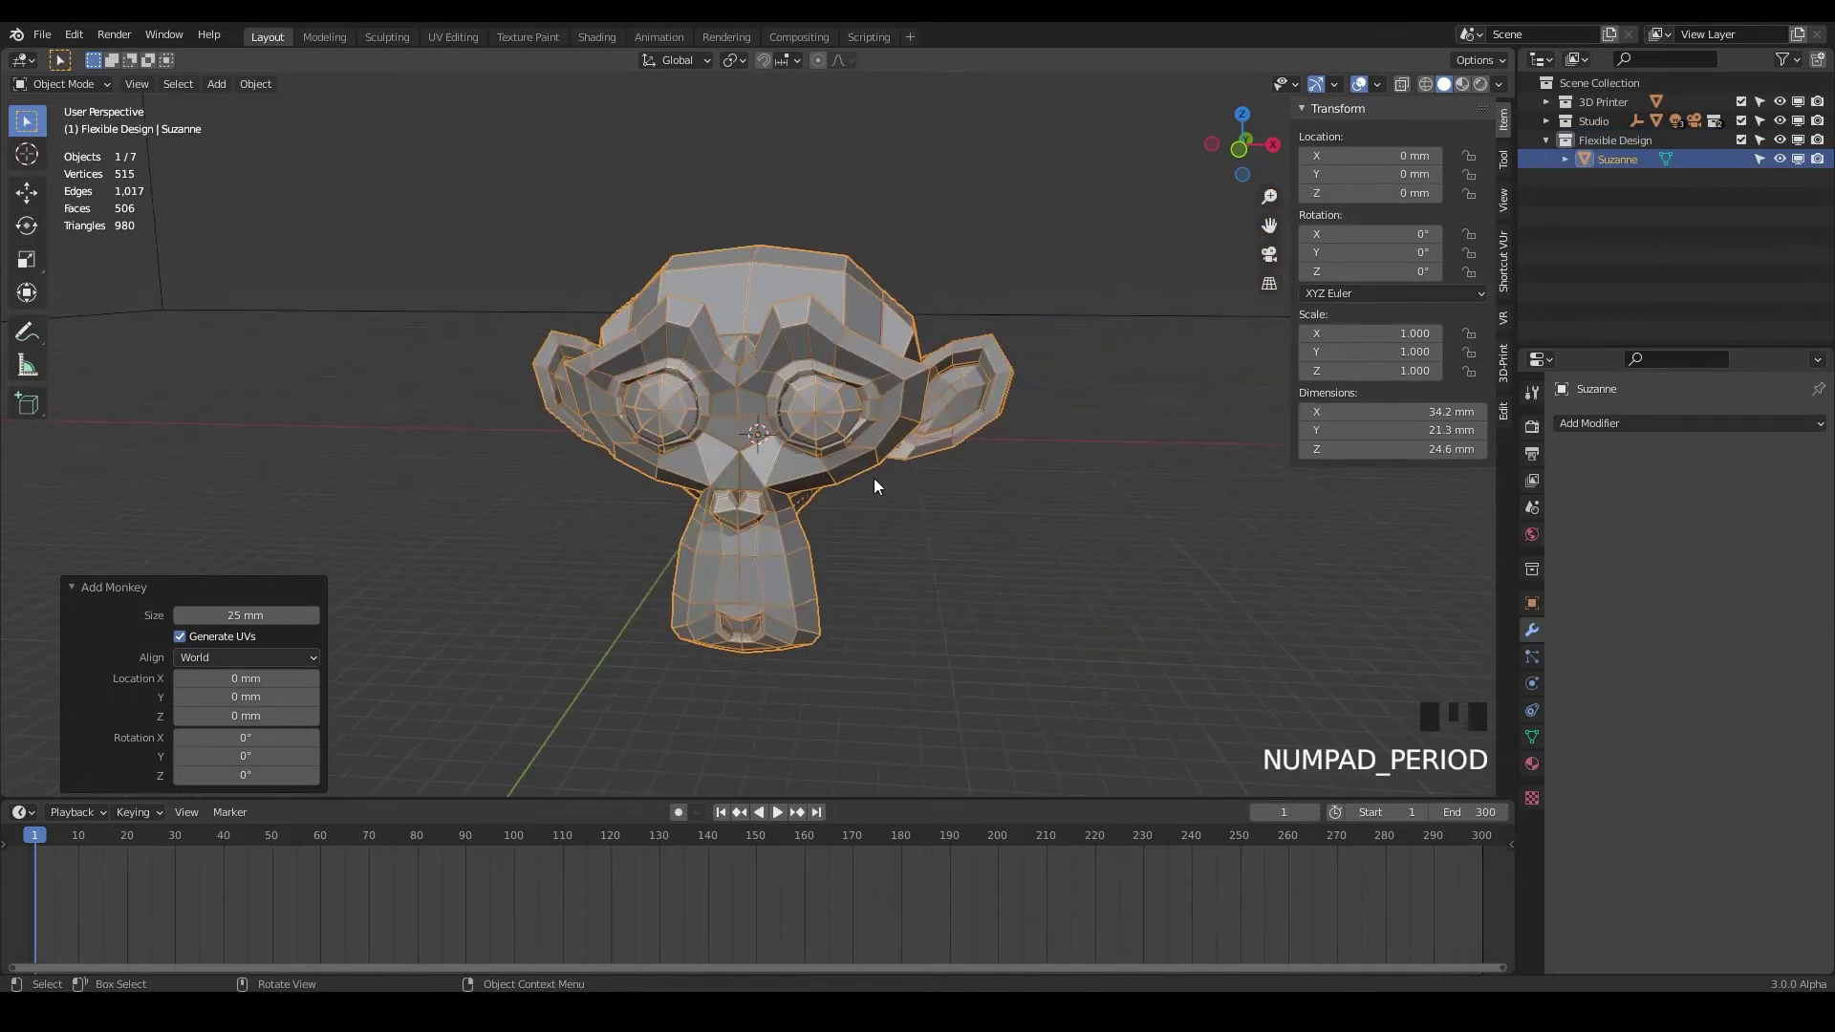
pyautogui.moveTo(885, 479); pyautogui.dragTo(1013, 449, button='middle')
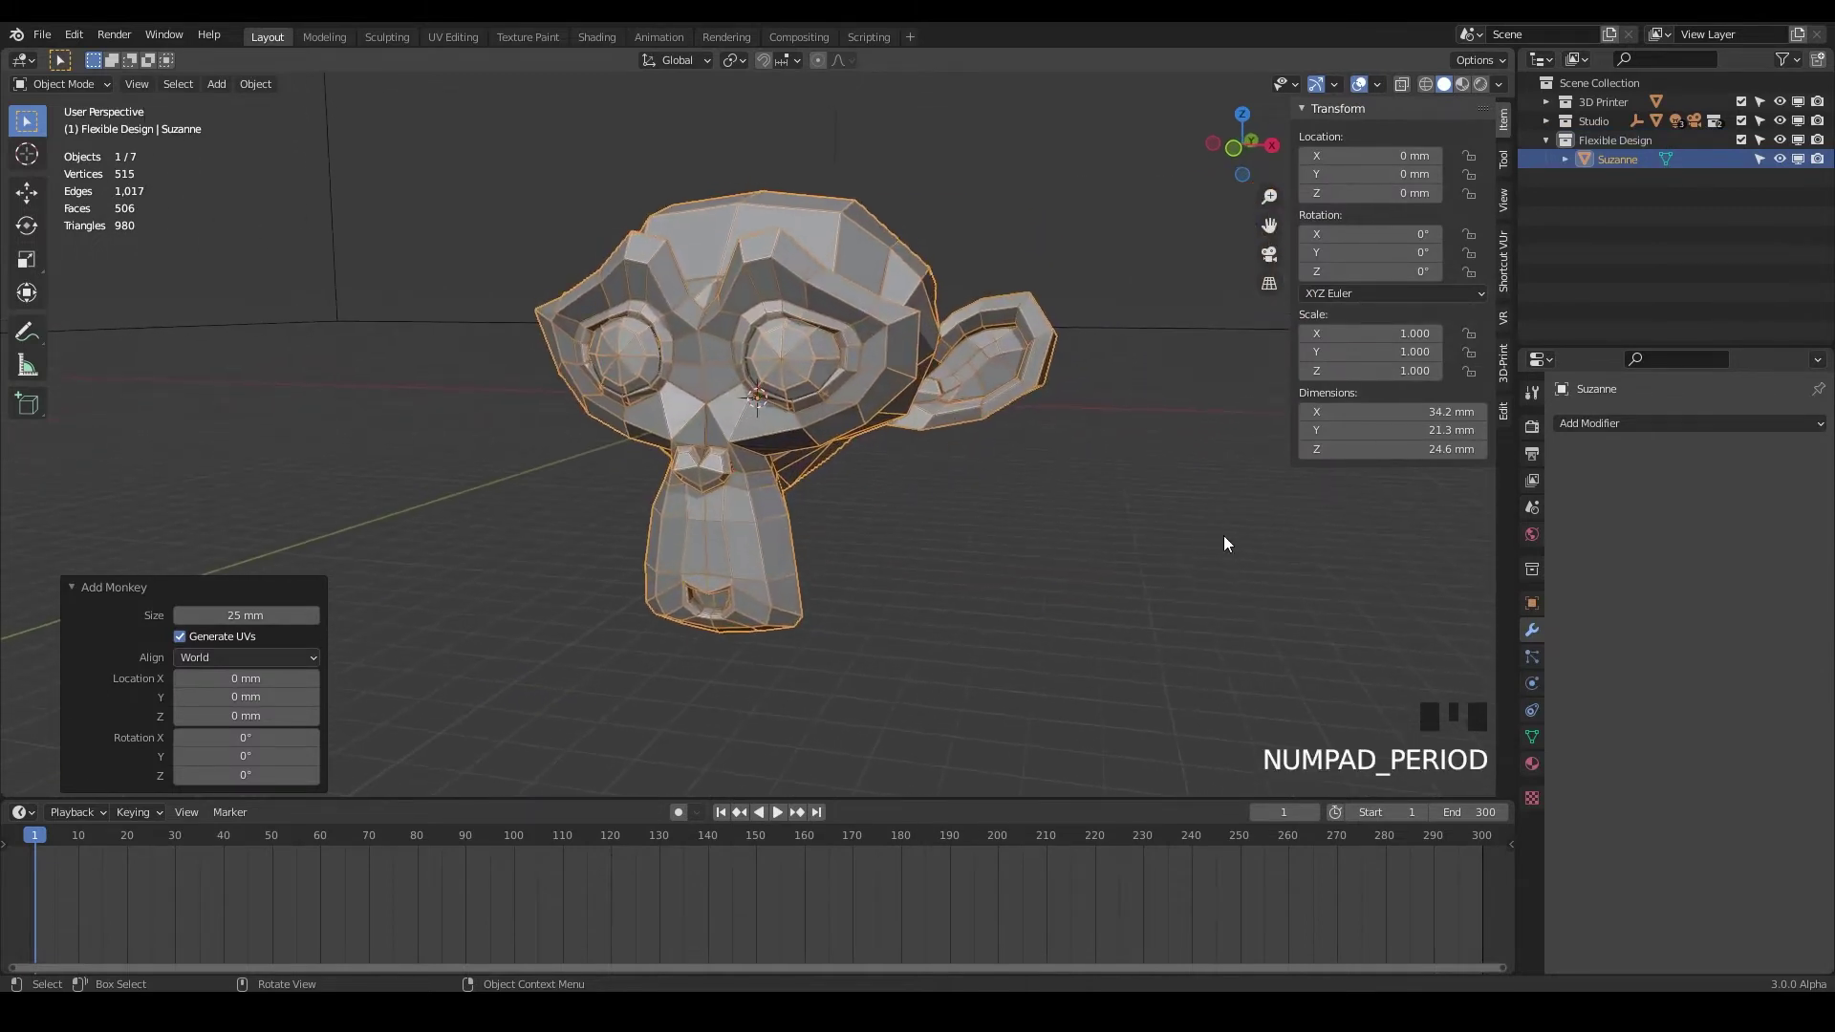
# Add a Multiresolution modifier to the new monkey head, expand its Generate options and subdivide the mesh to level 5.
pyautogui.click(1644, 426)
pyautogui.click(1460, 666)
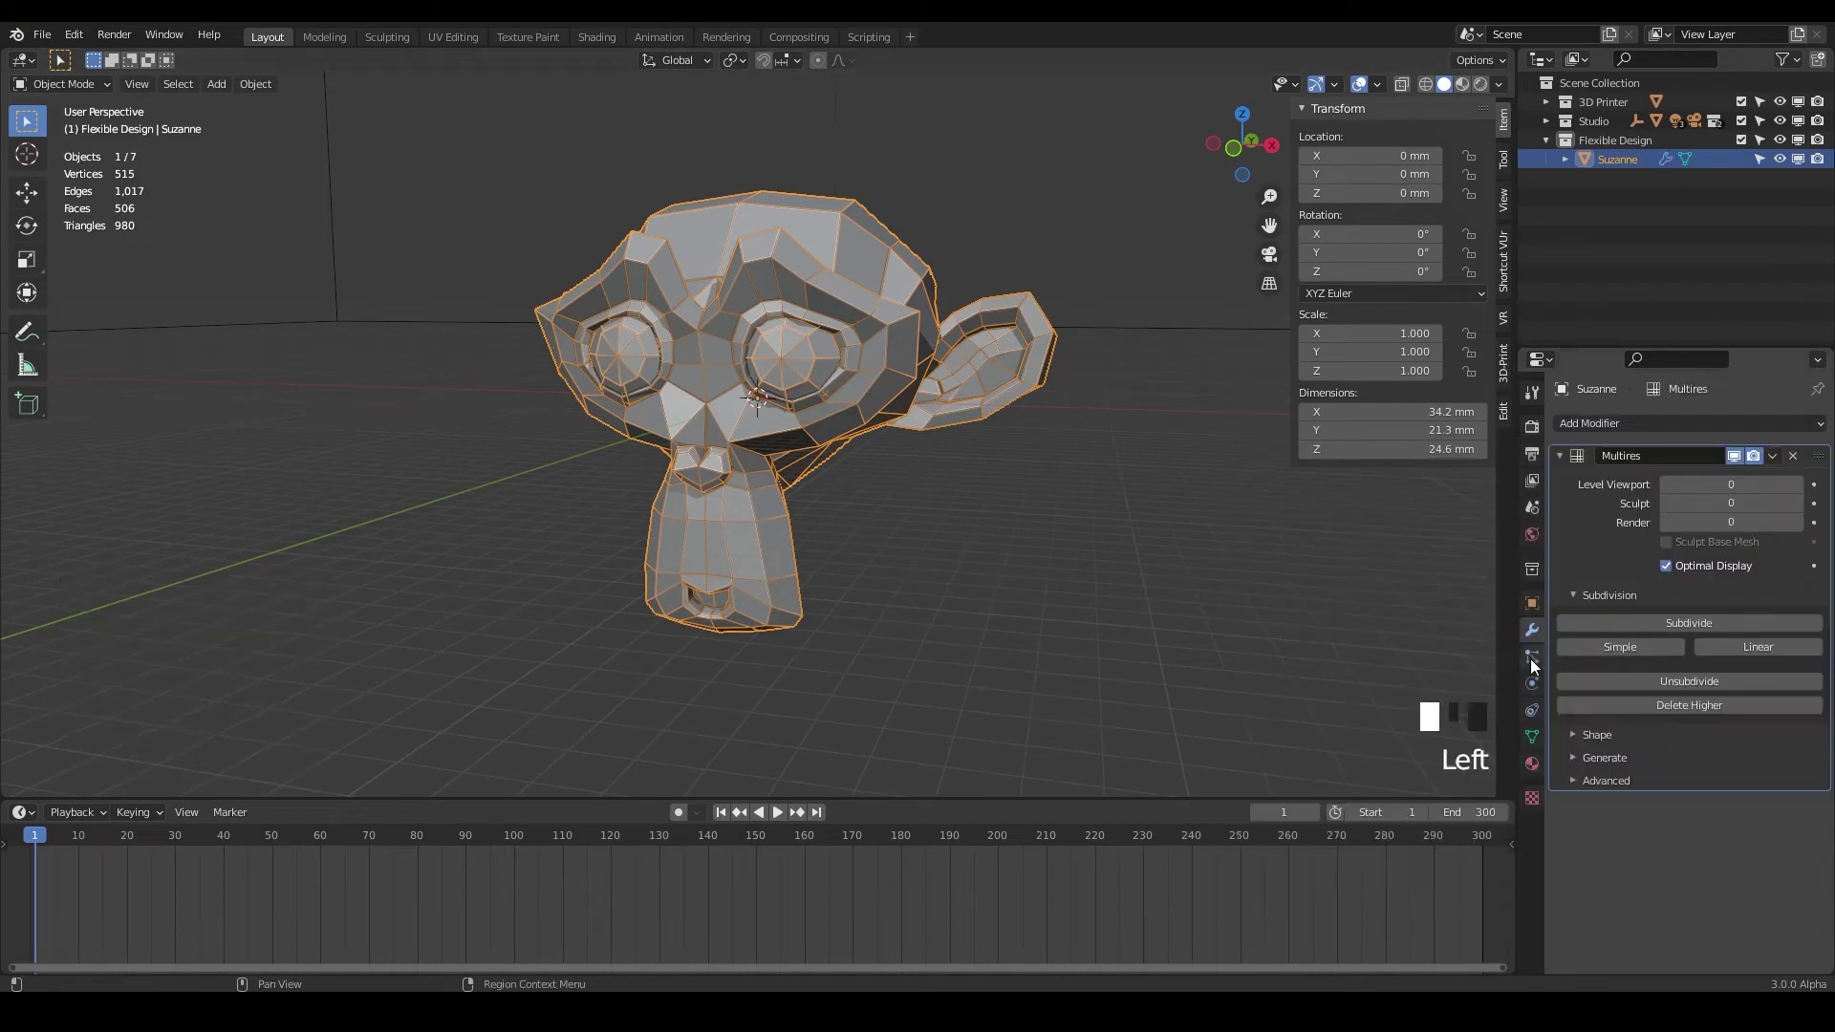
pyautogui.click(1576, 760)
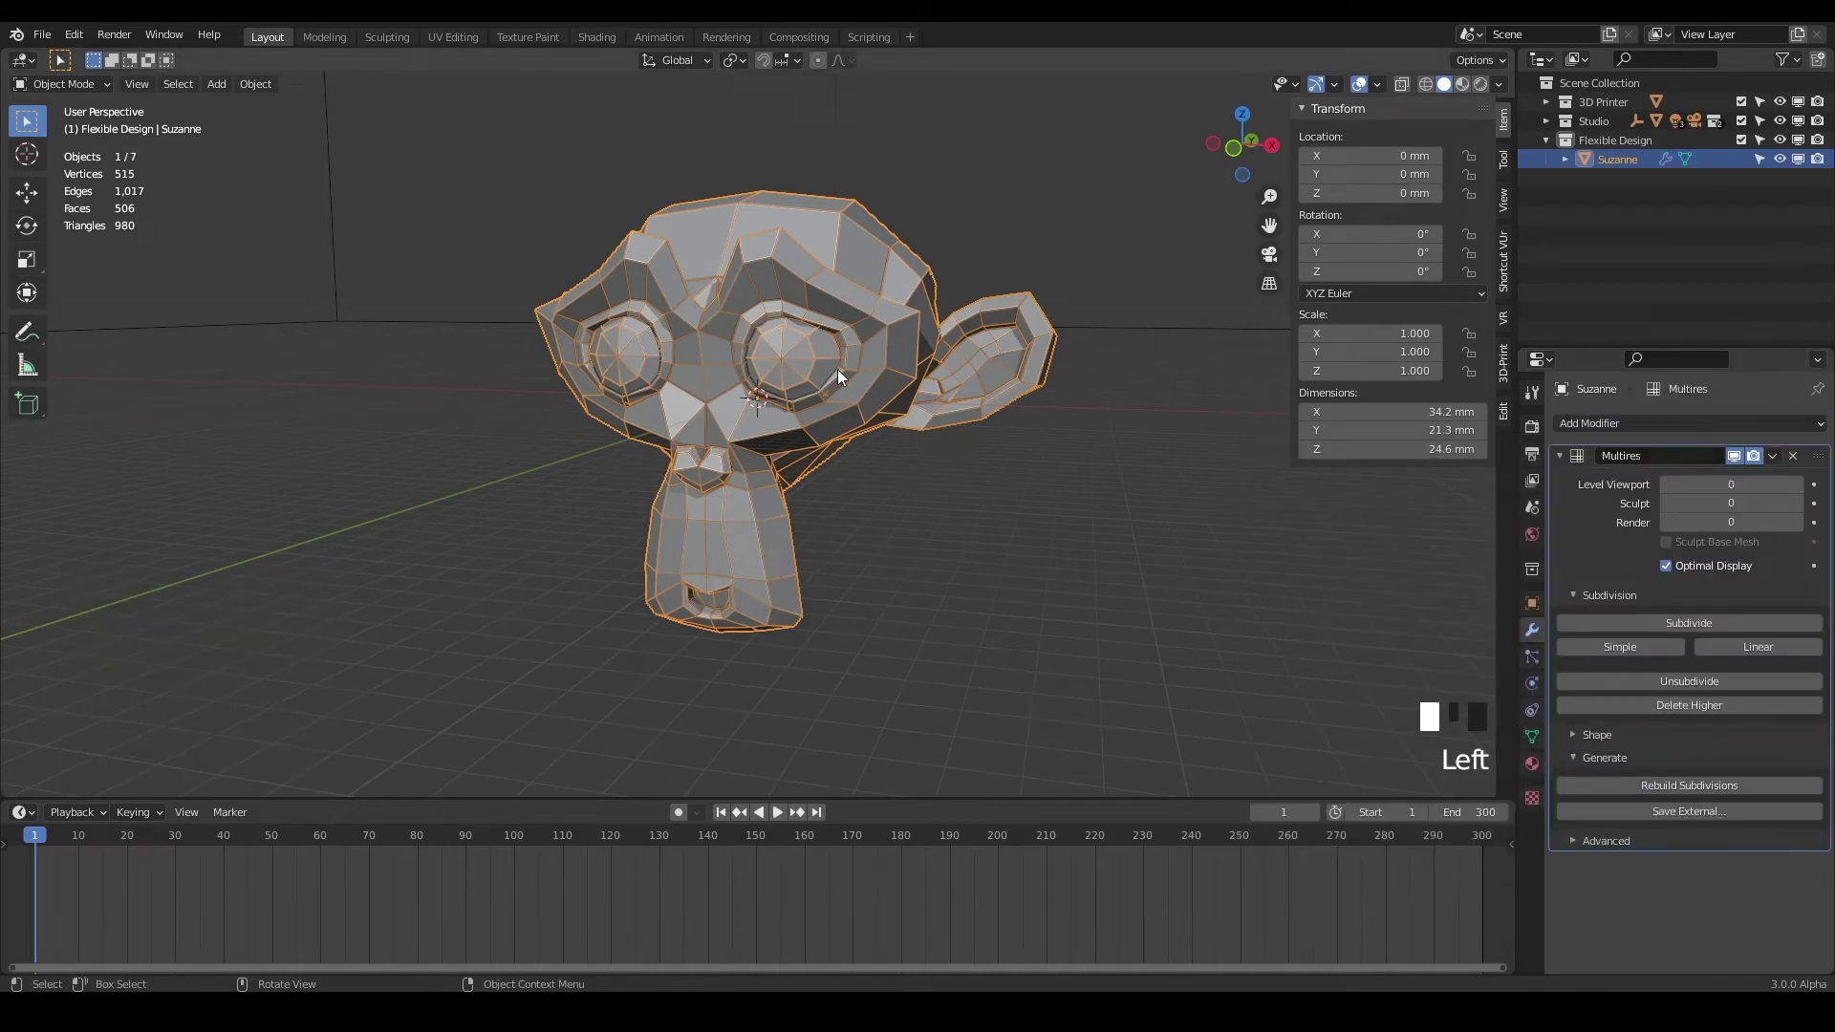
pyautogui.click(1672, 622)
pyautogui.click(1672, 622)
pyautogui.click(1672, 622)
pyautogui.click(1672, 623)
pyautogui.click(1674, 622)
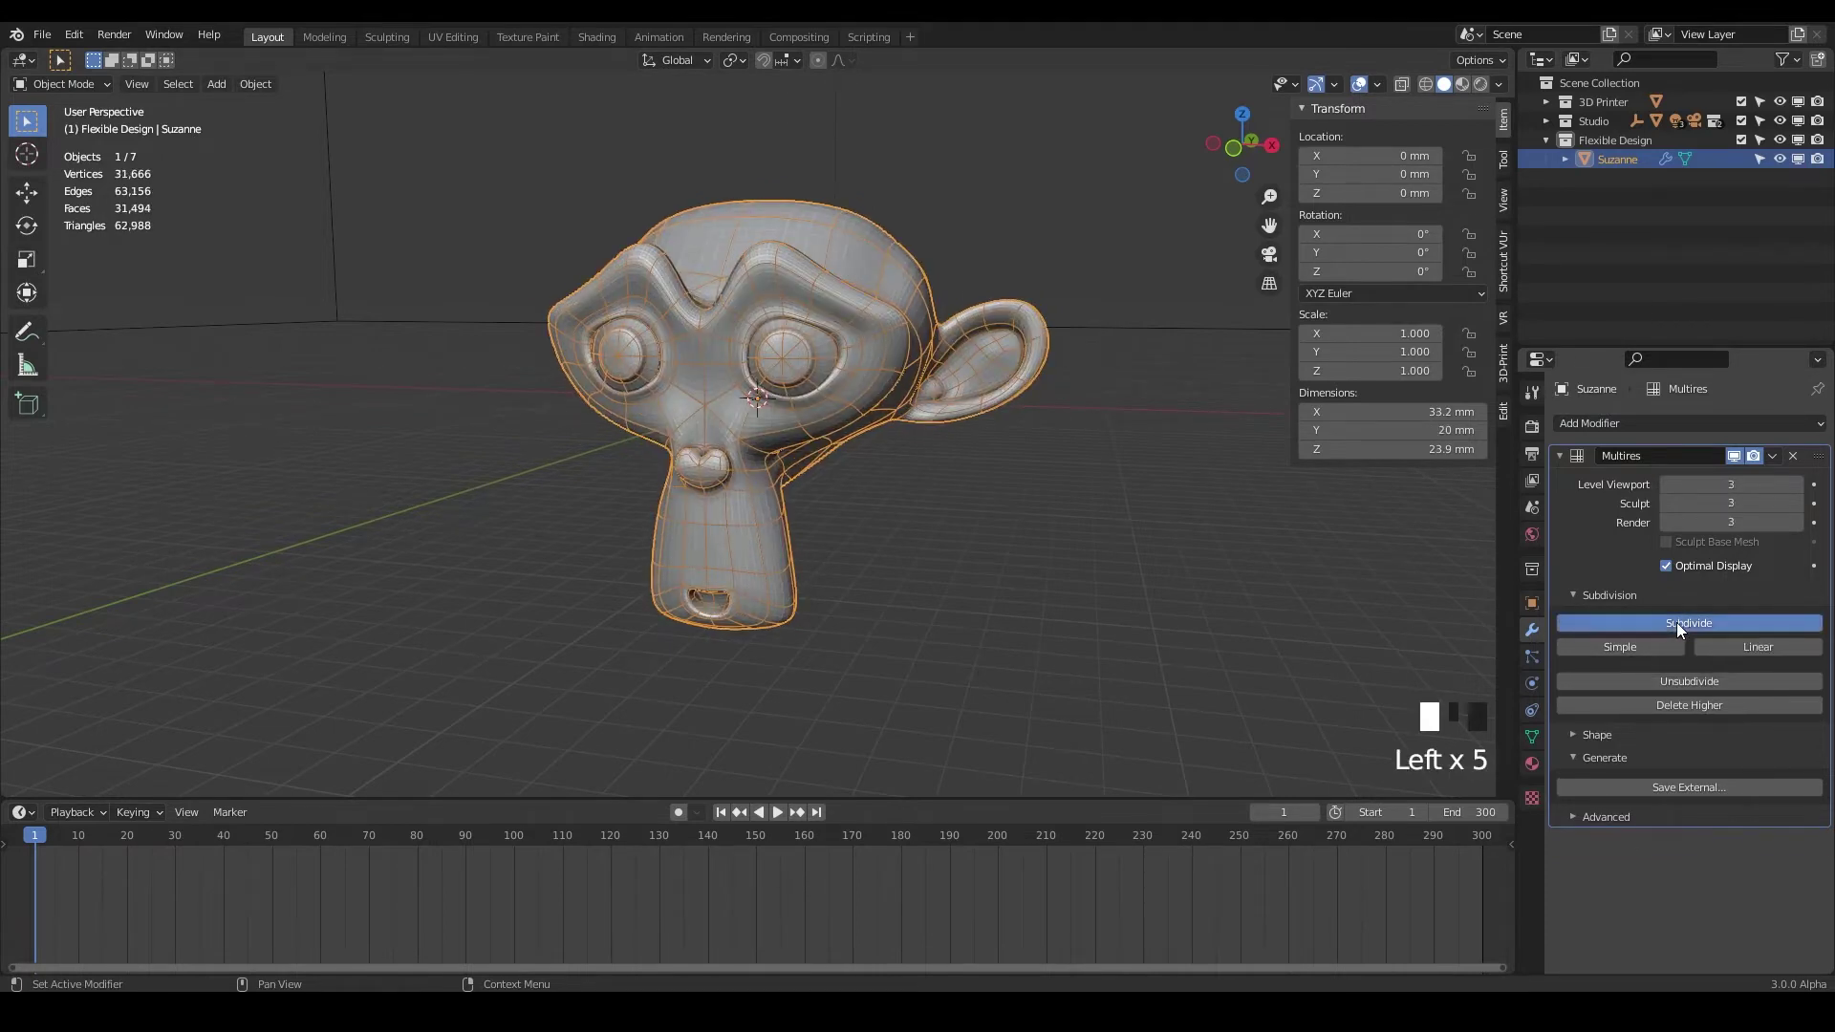
pyautogui.click(1677, 621)
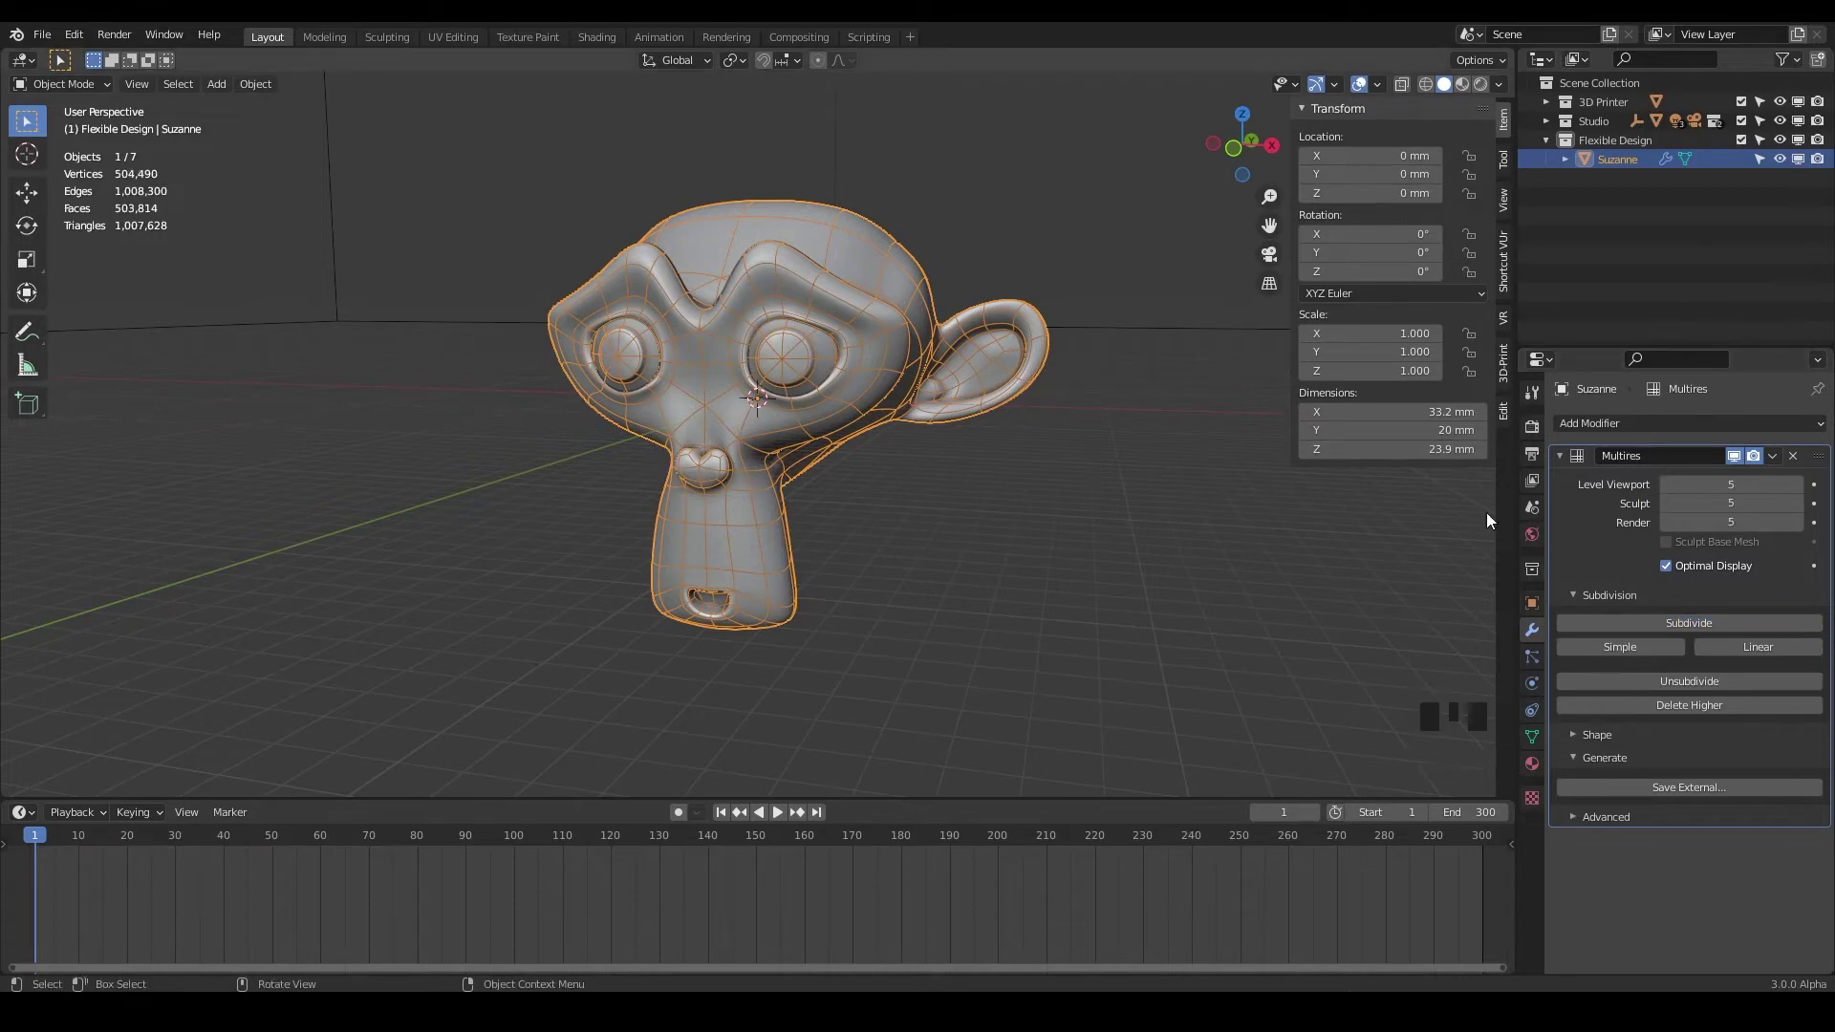
# Turn off Optimal Display on the Multires modifier and inspect the dense wireframe around the monkey's cheek and jaw.
pyautogui.click(1663, 564)
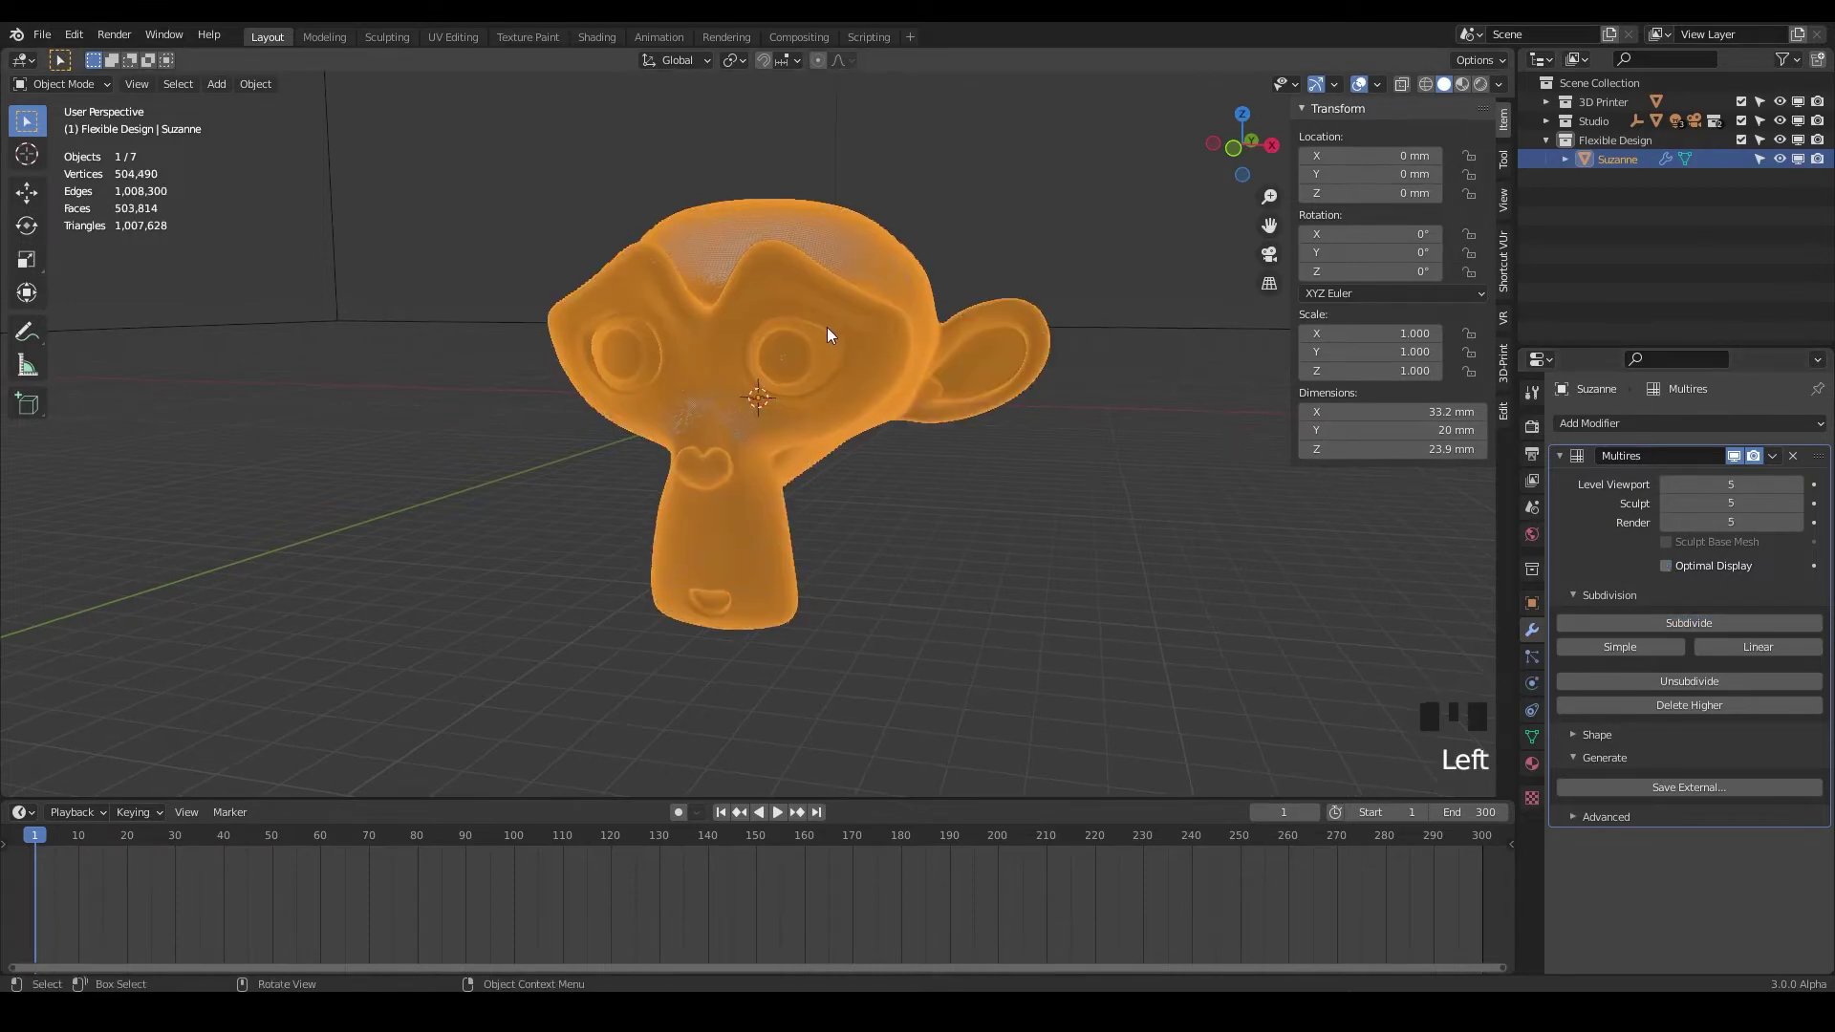
pyautogui.scroll(5, 831, 328)
pyautogui.scroll(8, 857, 352)
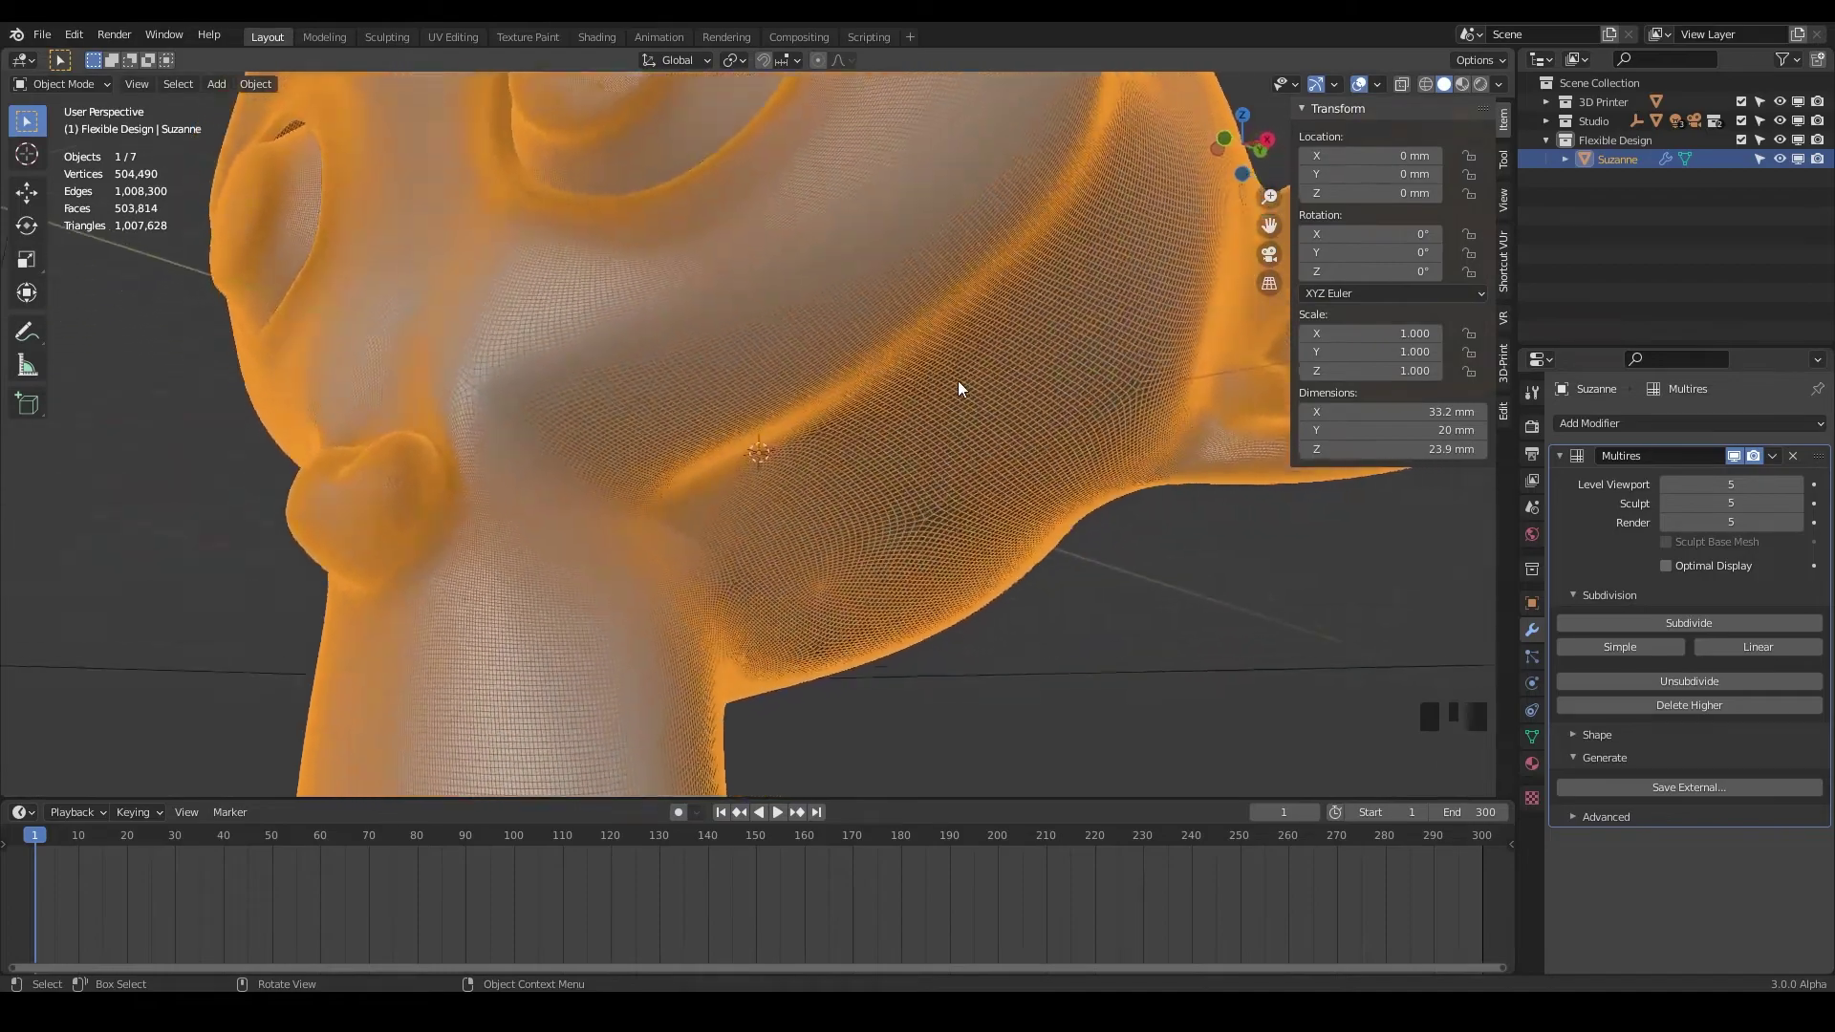
pyautogui.scroll(-10, 961, 418)
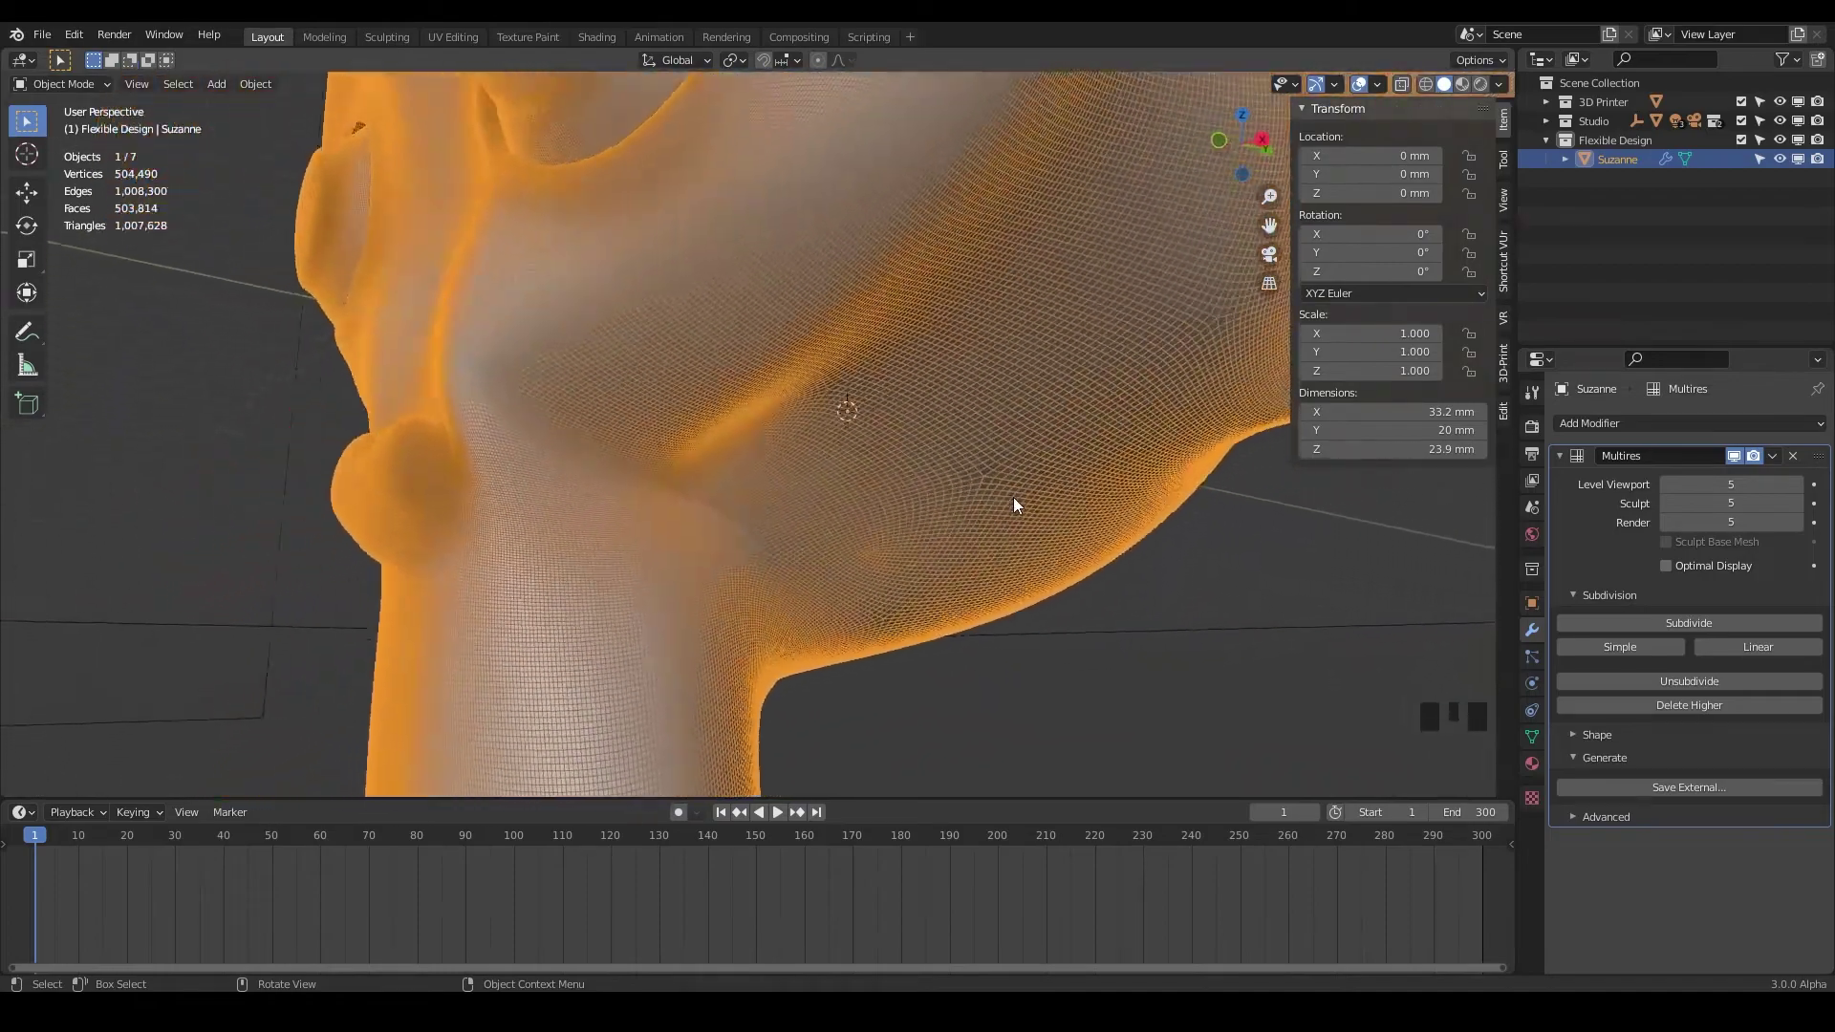
pyautogui.scroll(-5, 1012, 497)
pyautogui.moveTo(1011, 497); pyautogui.dragTo(1009, 501, button='middle')
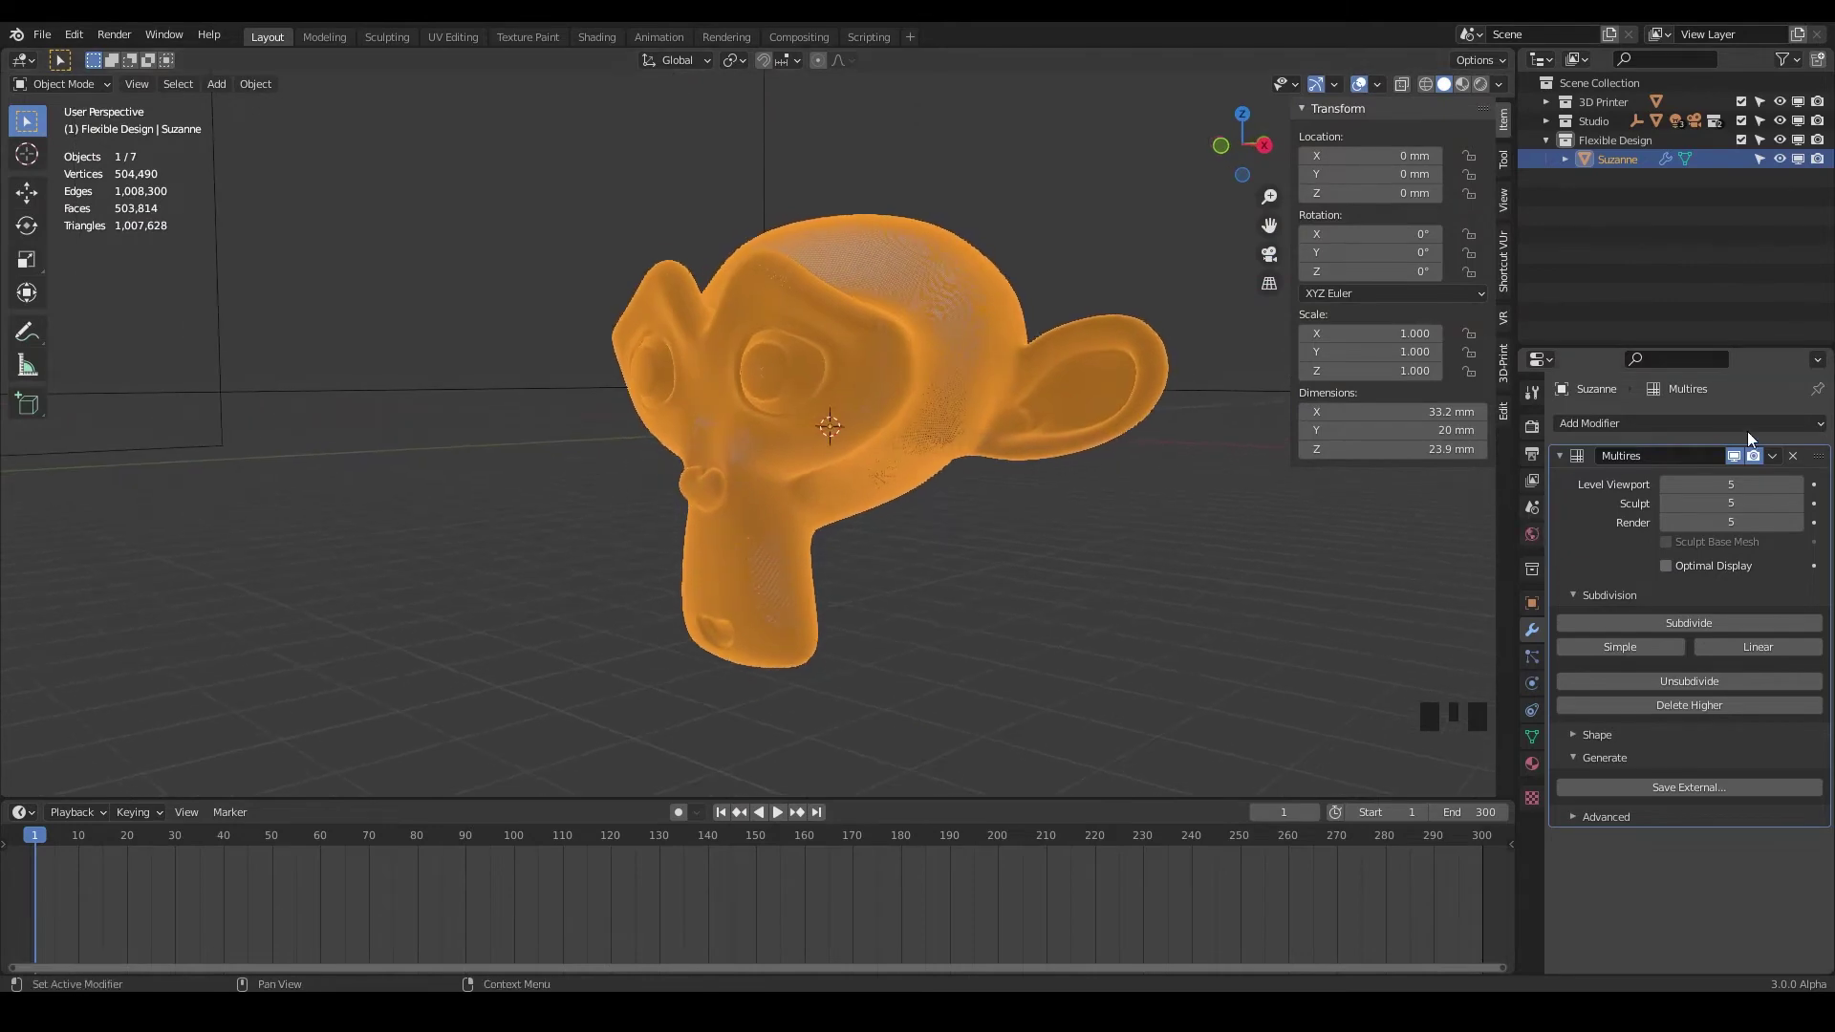
pyautogui.moveTo(1063, 478); pyautogui.dragTo(1098, 414, button='middle')
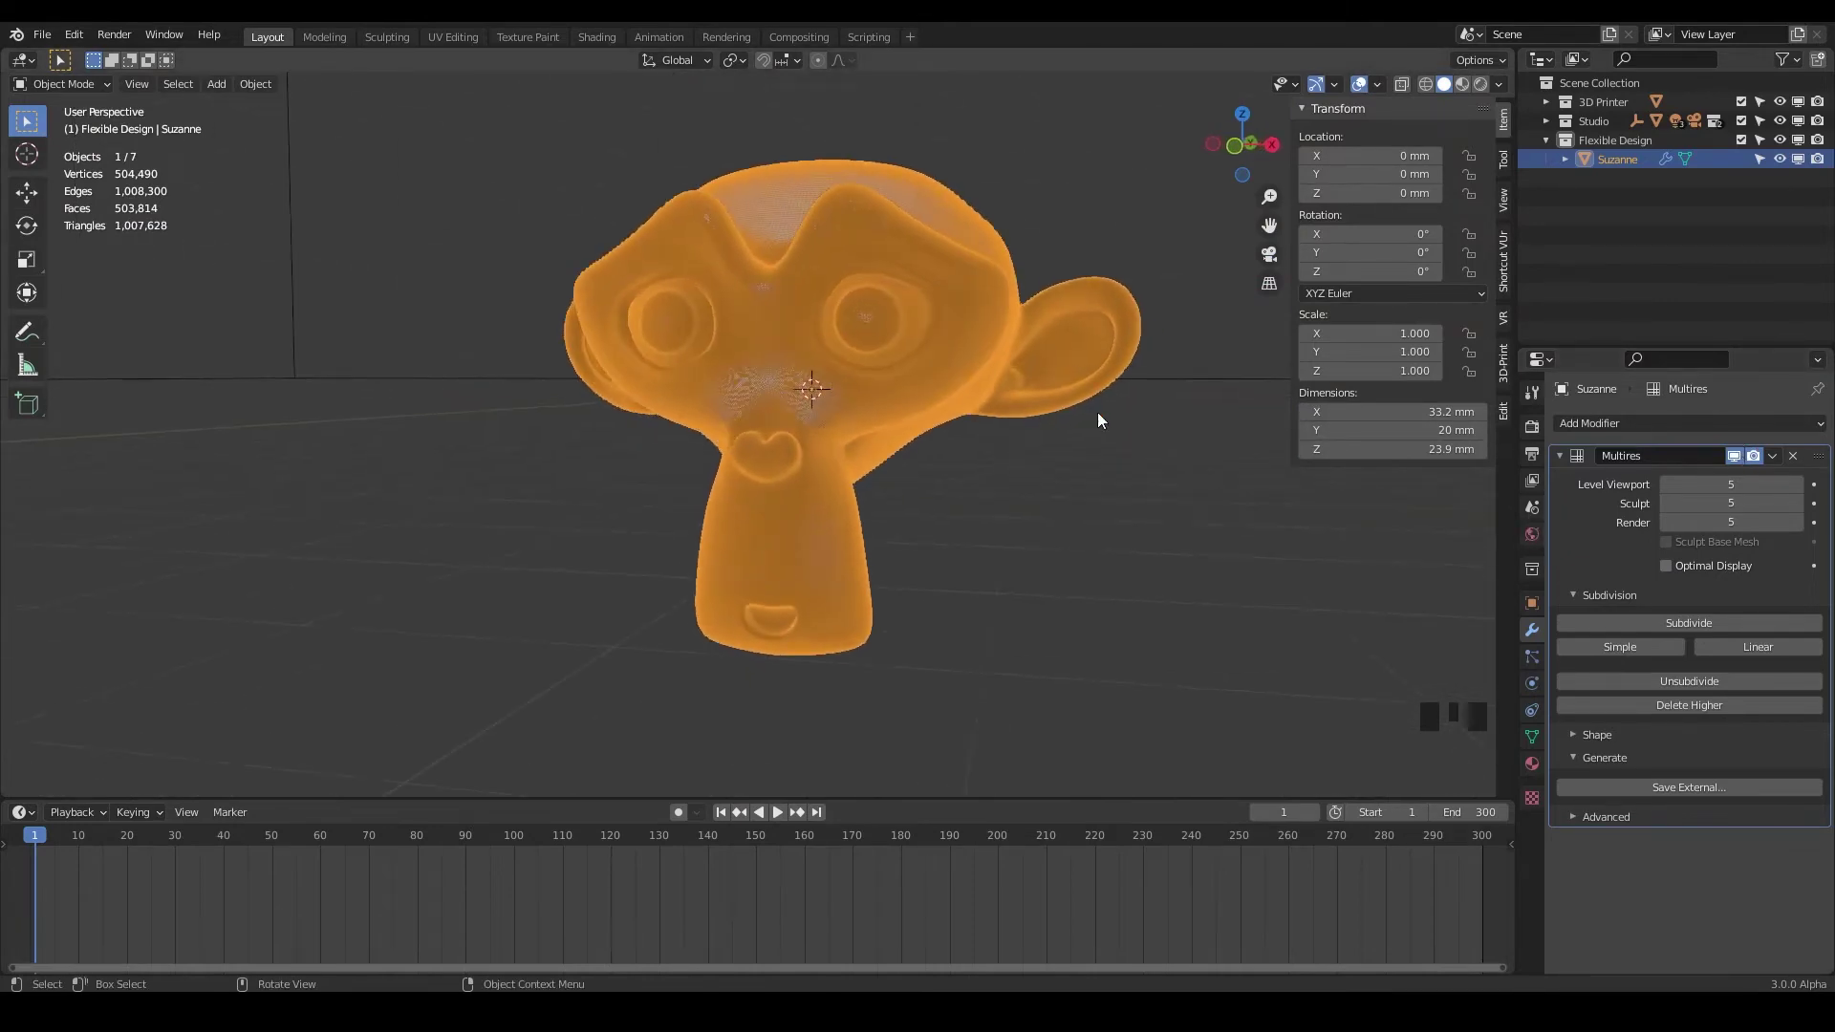
# Apply the Multires modifier to the level 5 monkey head.
pyautogui.scroll(2, 990, 371)
pyautogui.moveTo(967, 336); pyautogui.dragTo(799, 387, button='middle')
pyautogui.scroll(6, 984, 344)
pyautogui.scroll(-6, 984, 346)
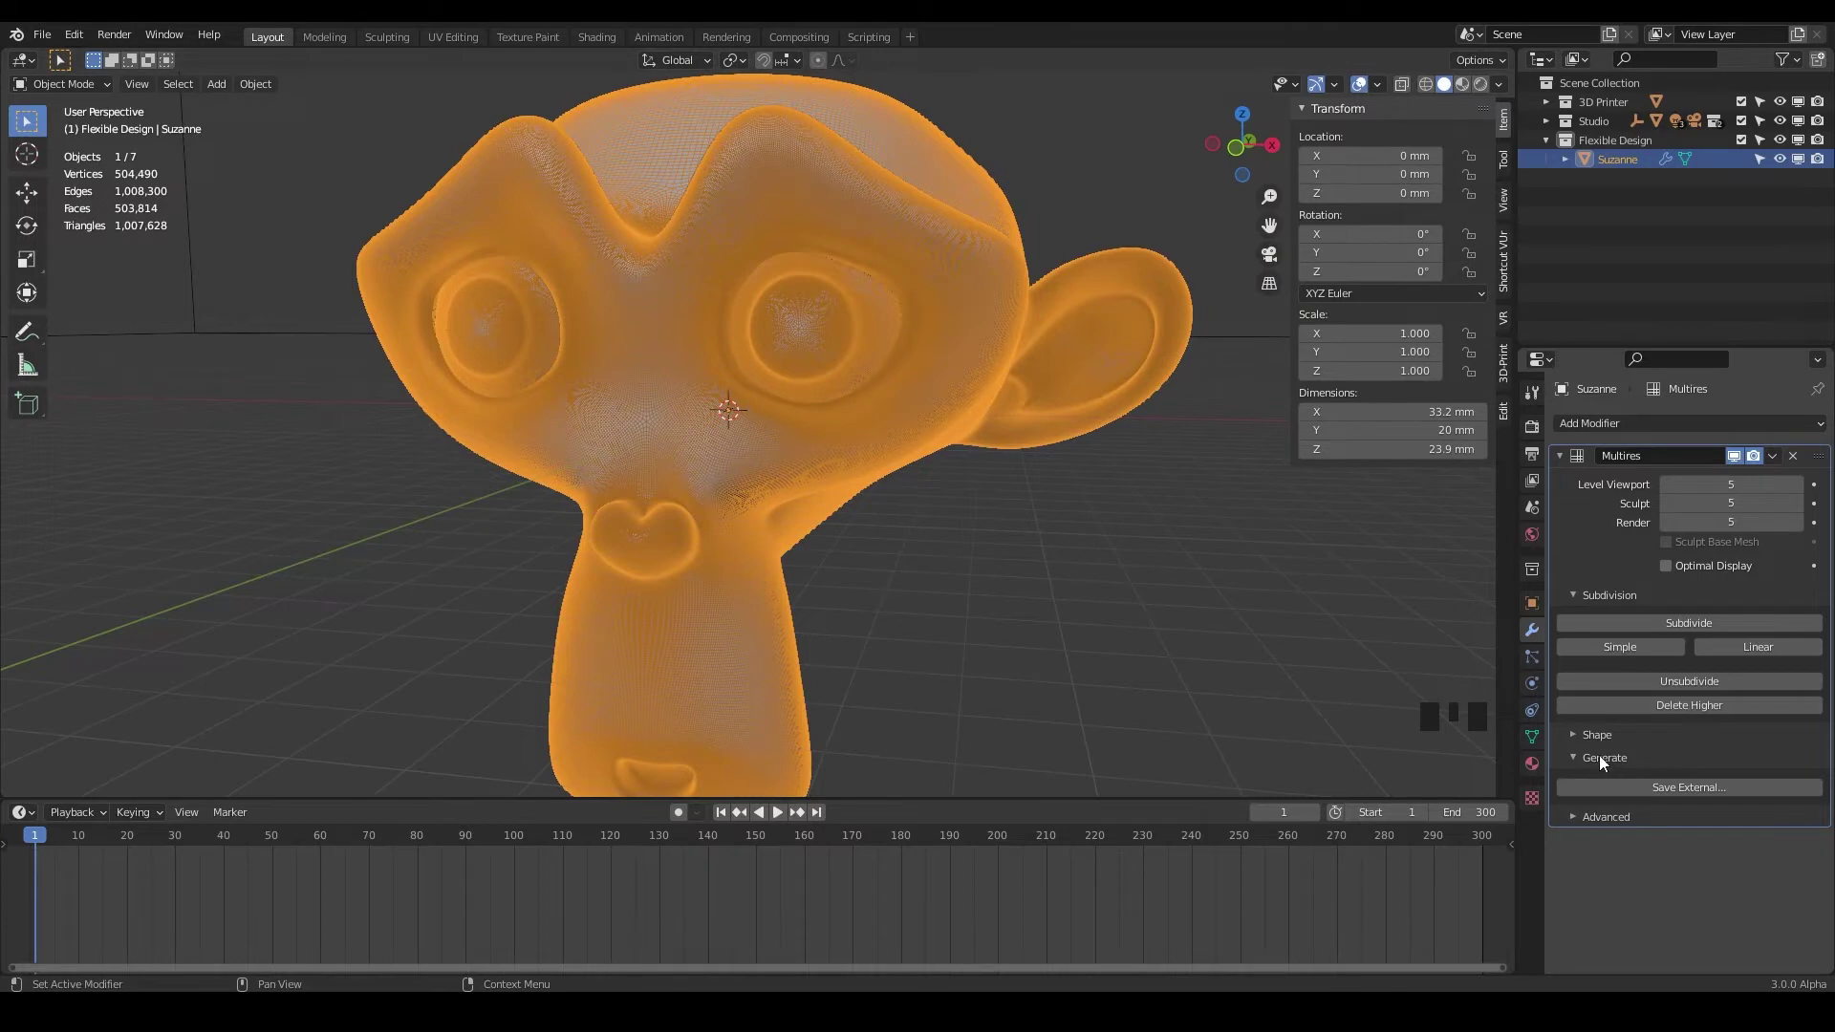
pyautogui.click(1772, 455)
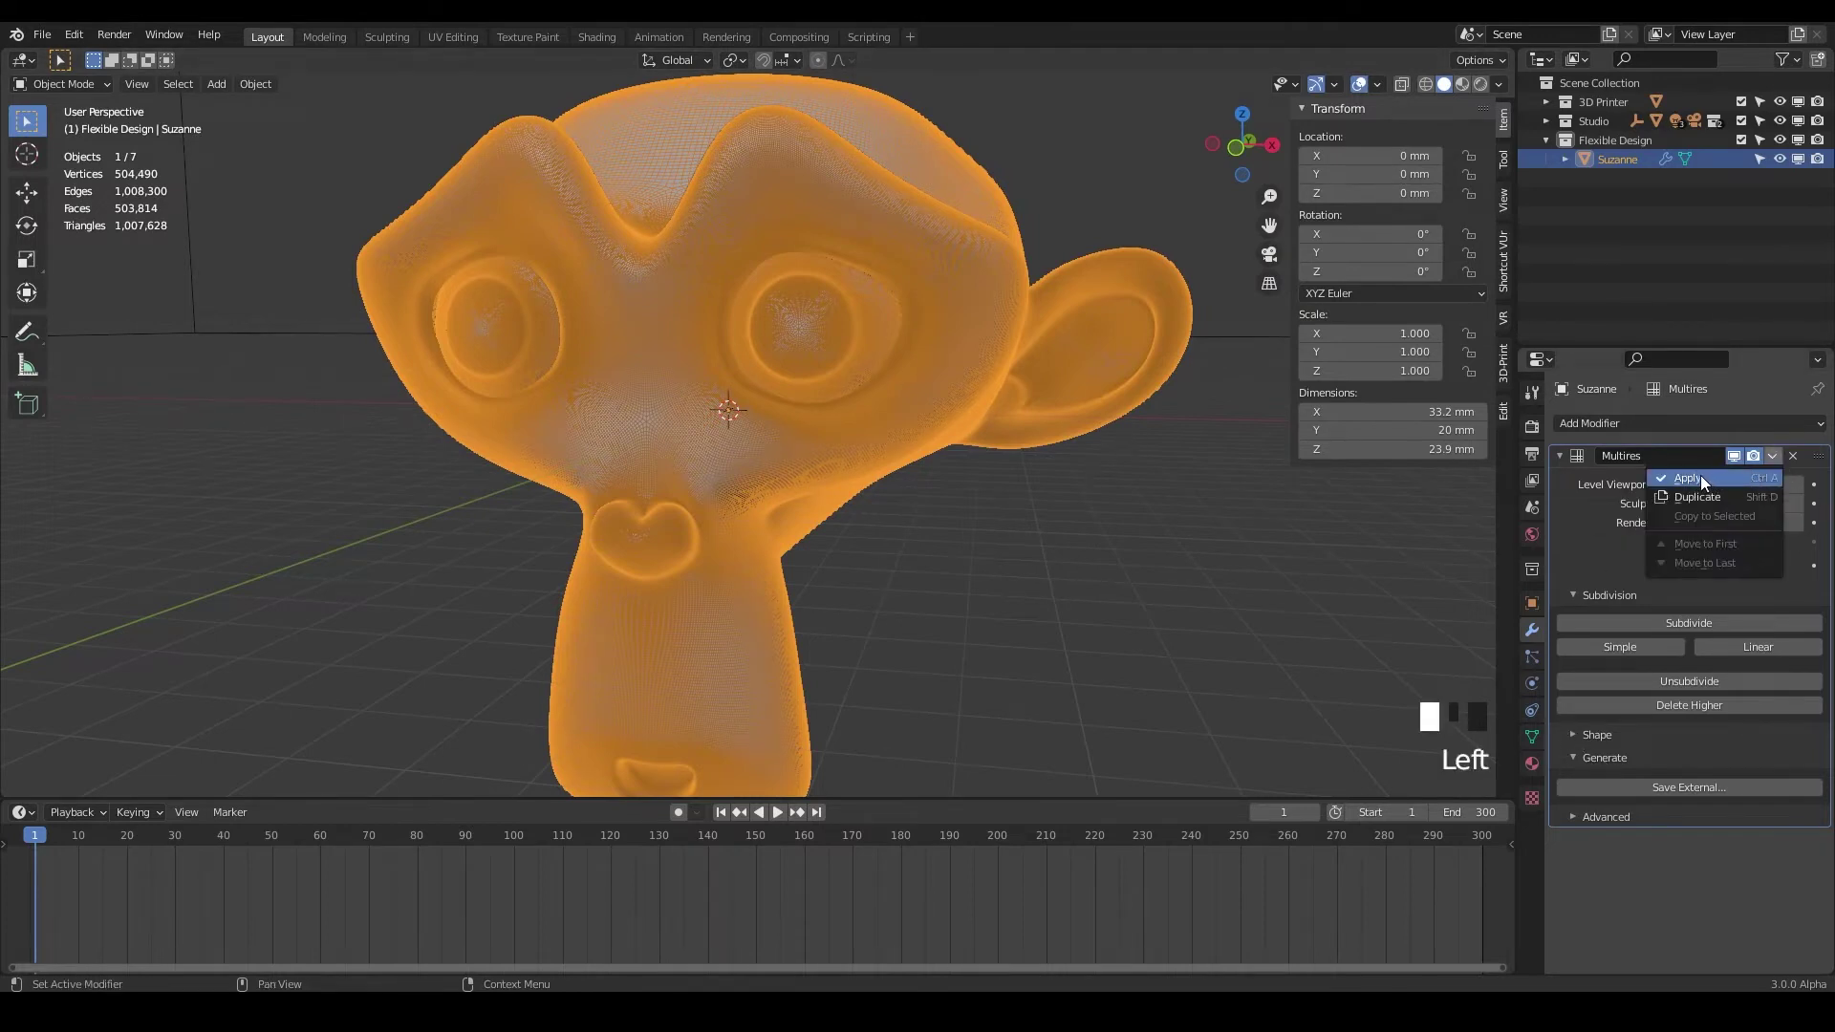
pyautogui.moveTo(696, 413); pyautogui.dragTo(946, 432, button='middle')
# Add a new Multiresolution modifier to the dense monkey head and rebuild its subdivisions from the Generate options.
pyautogui.click(1621, 423)
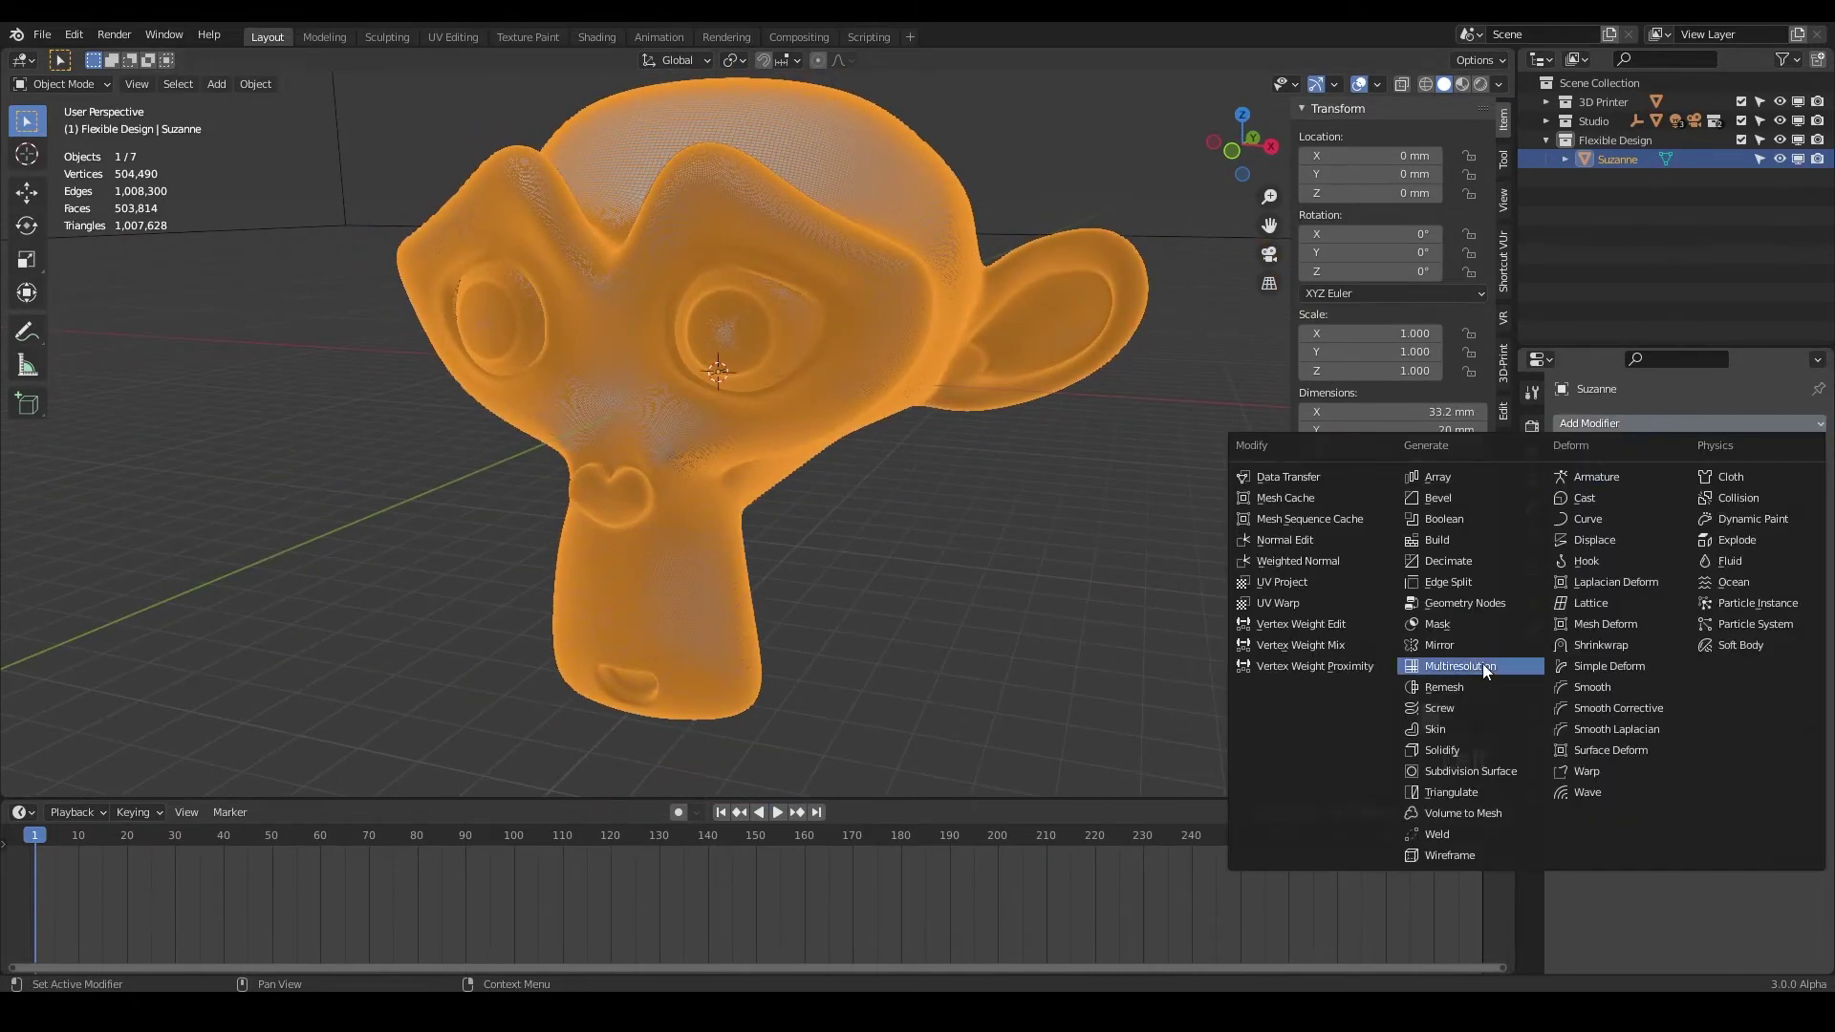
pyautogui.click(1529, 669)
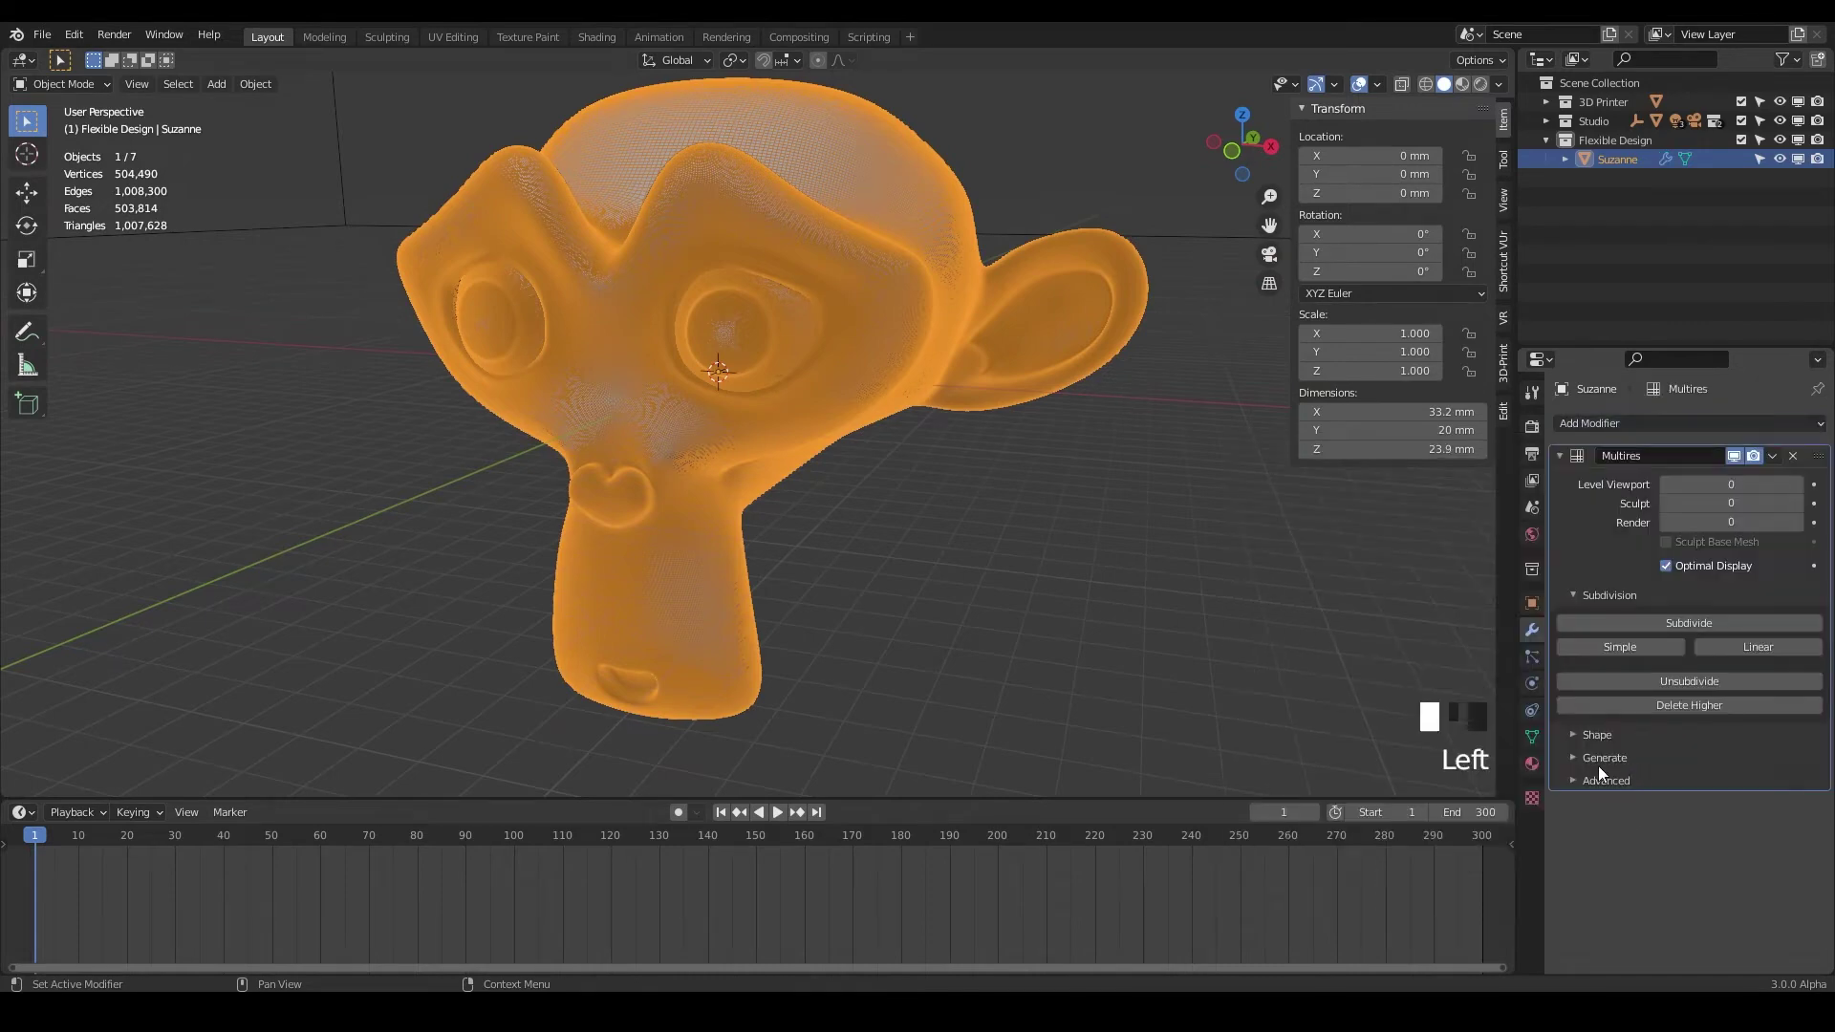
pyautogui.click(1572, 758)
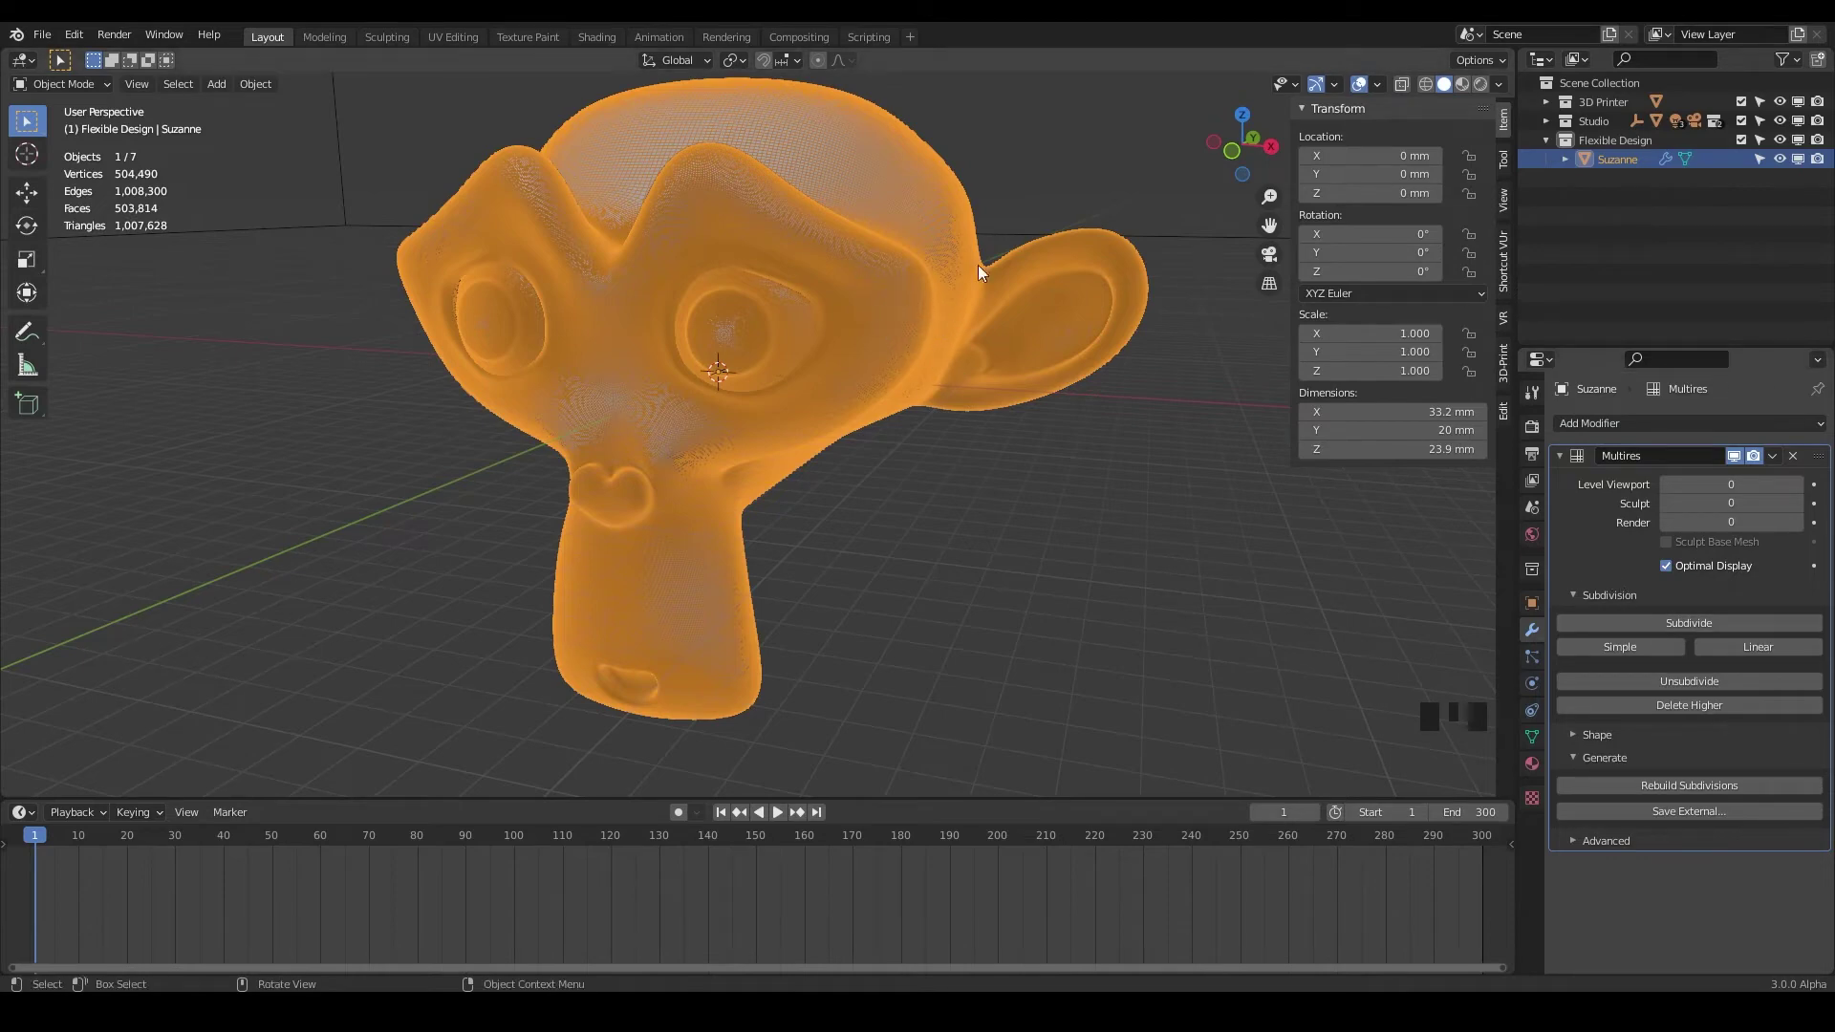
pyautogui.click(1667, 784)
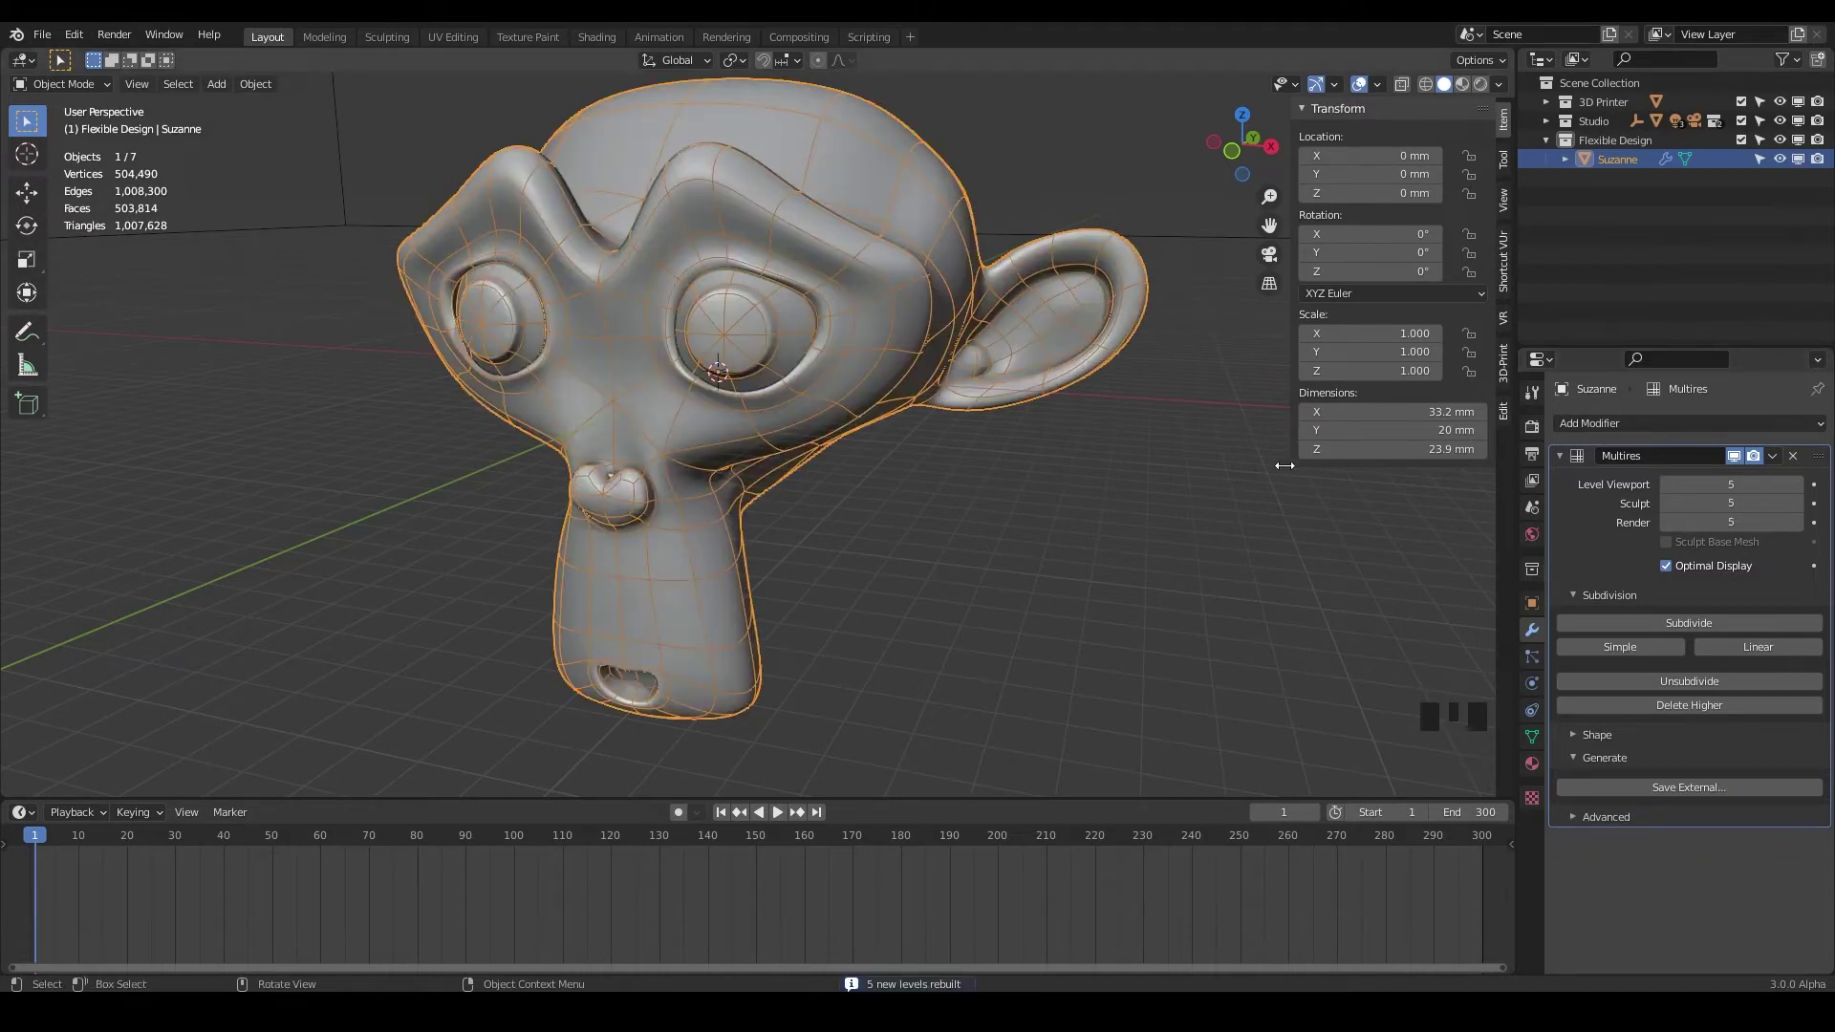
# Lower the Multires viewport level to 0 and inspect the monkey head's base mesh.
pyautogui.click(1666, 485)
pyautogui.click(1667, 483)
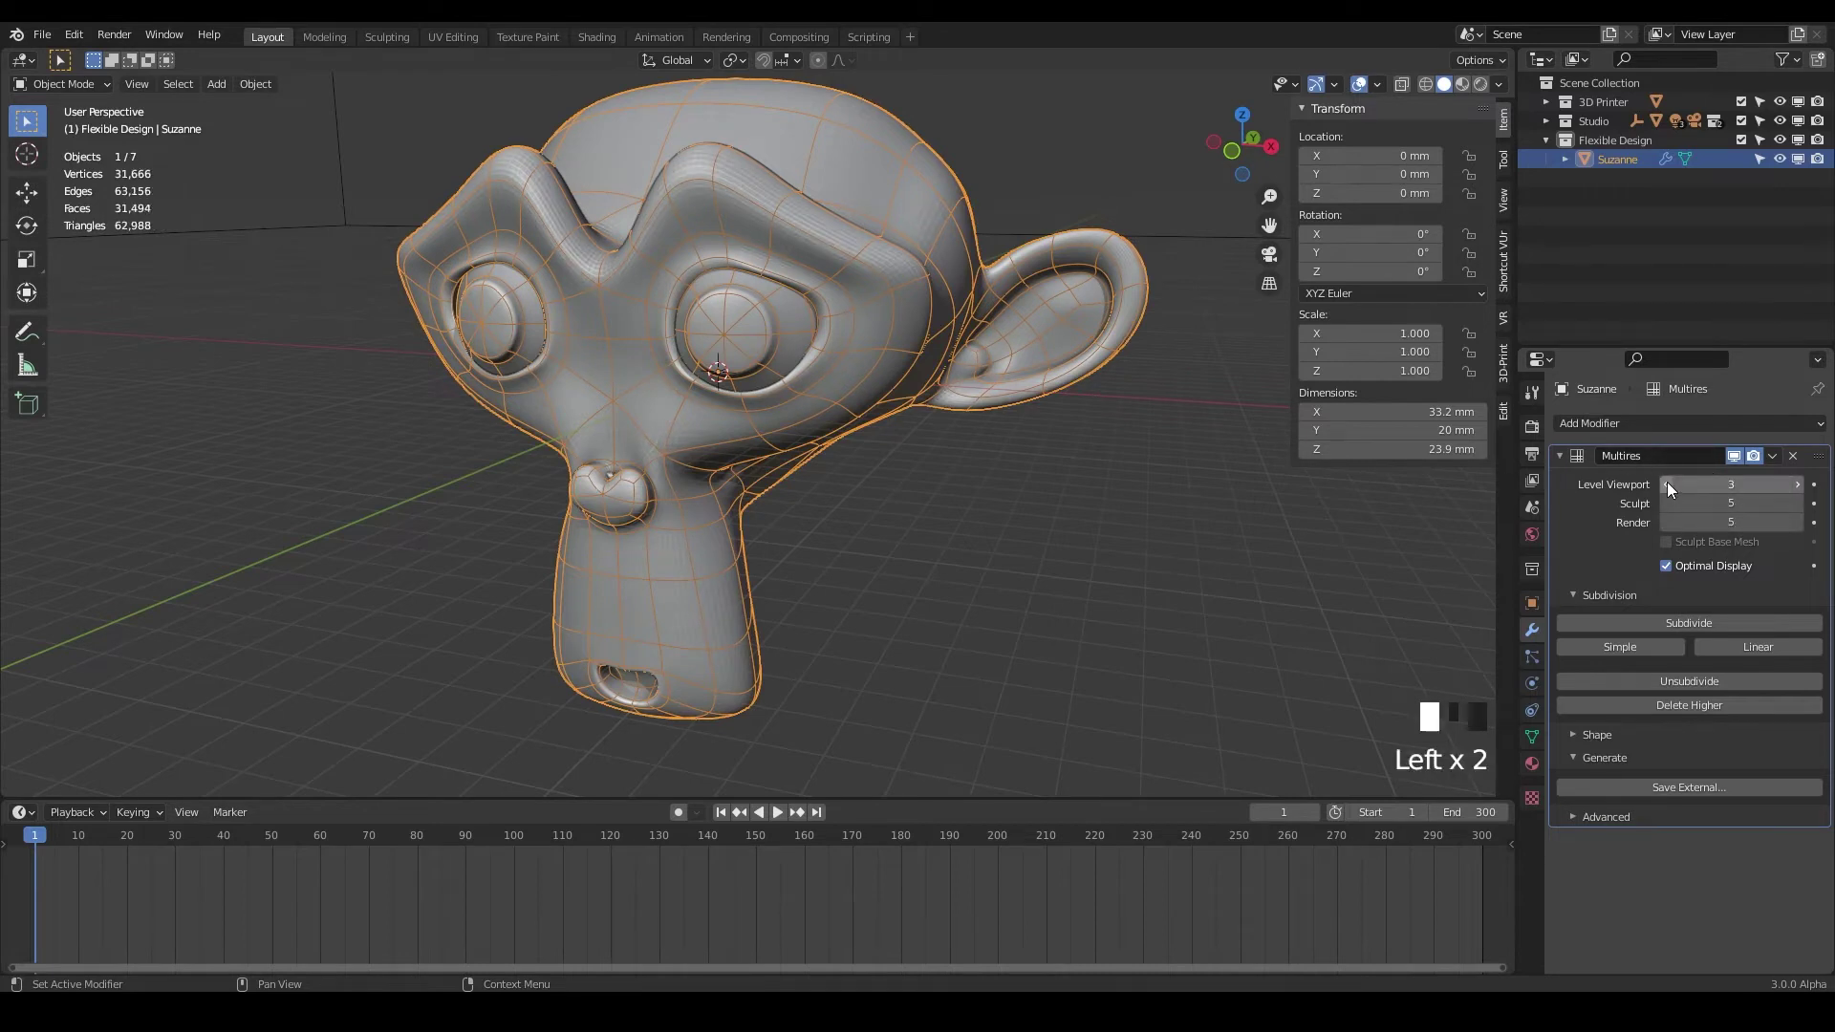
pyautogui.click(1666, 483)
pyautogui.click(1666, 484)
pyautogui.click(1667, 483)
pyautogui.click(1666, 484)
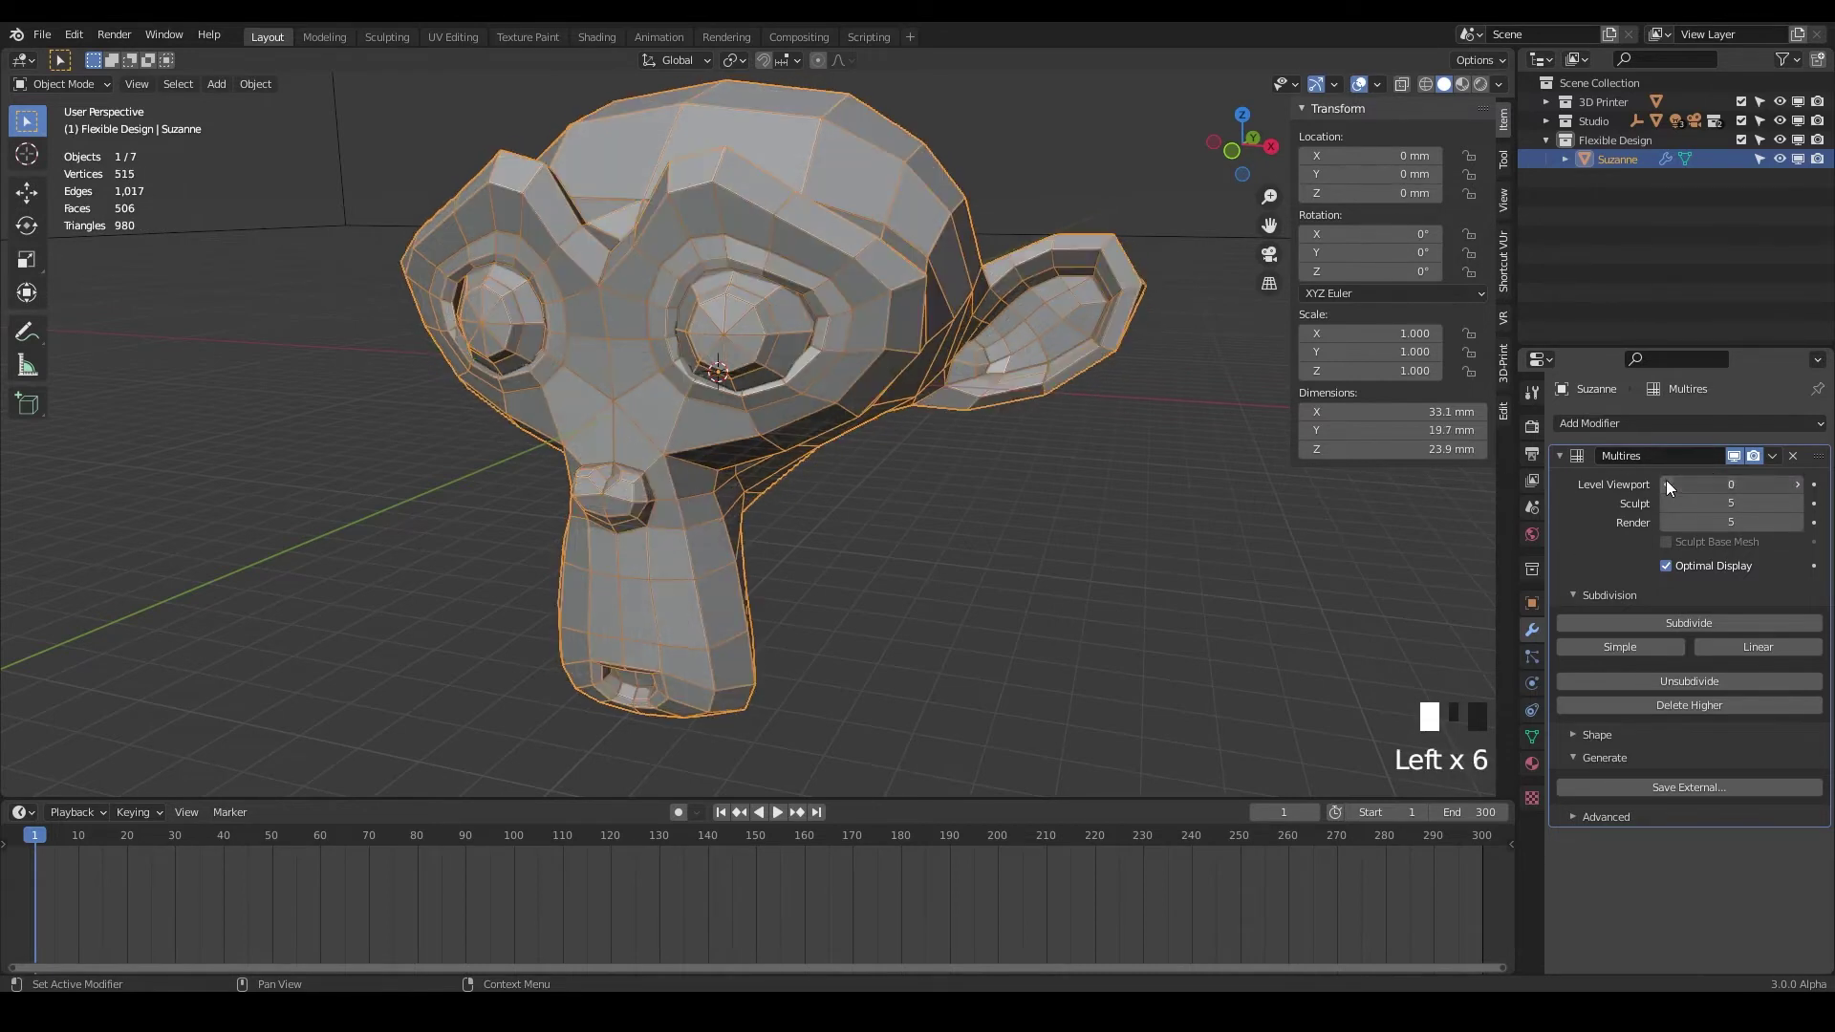
pyautogui.moveTo(996, 392); pyautogui.dragTo(1337, 459, button='middle')
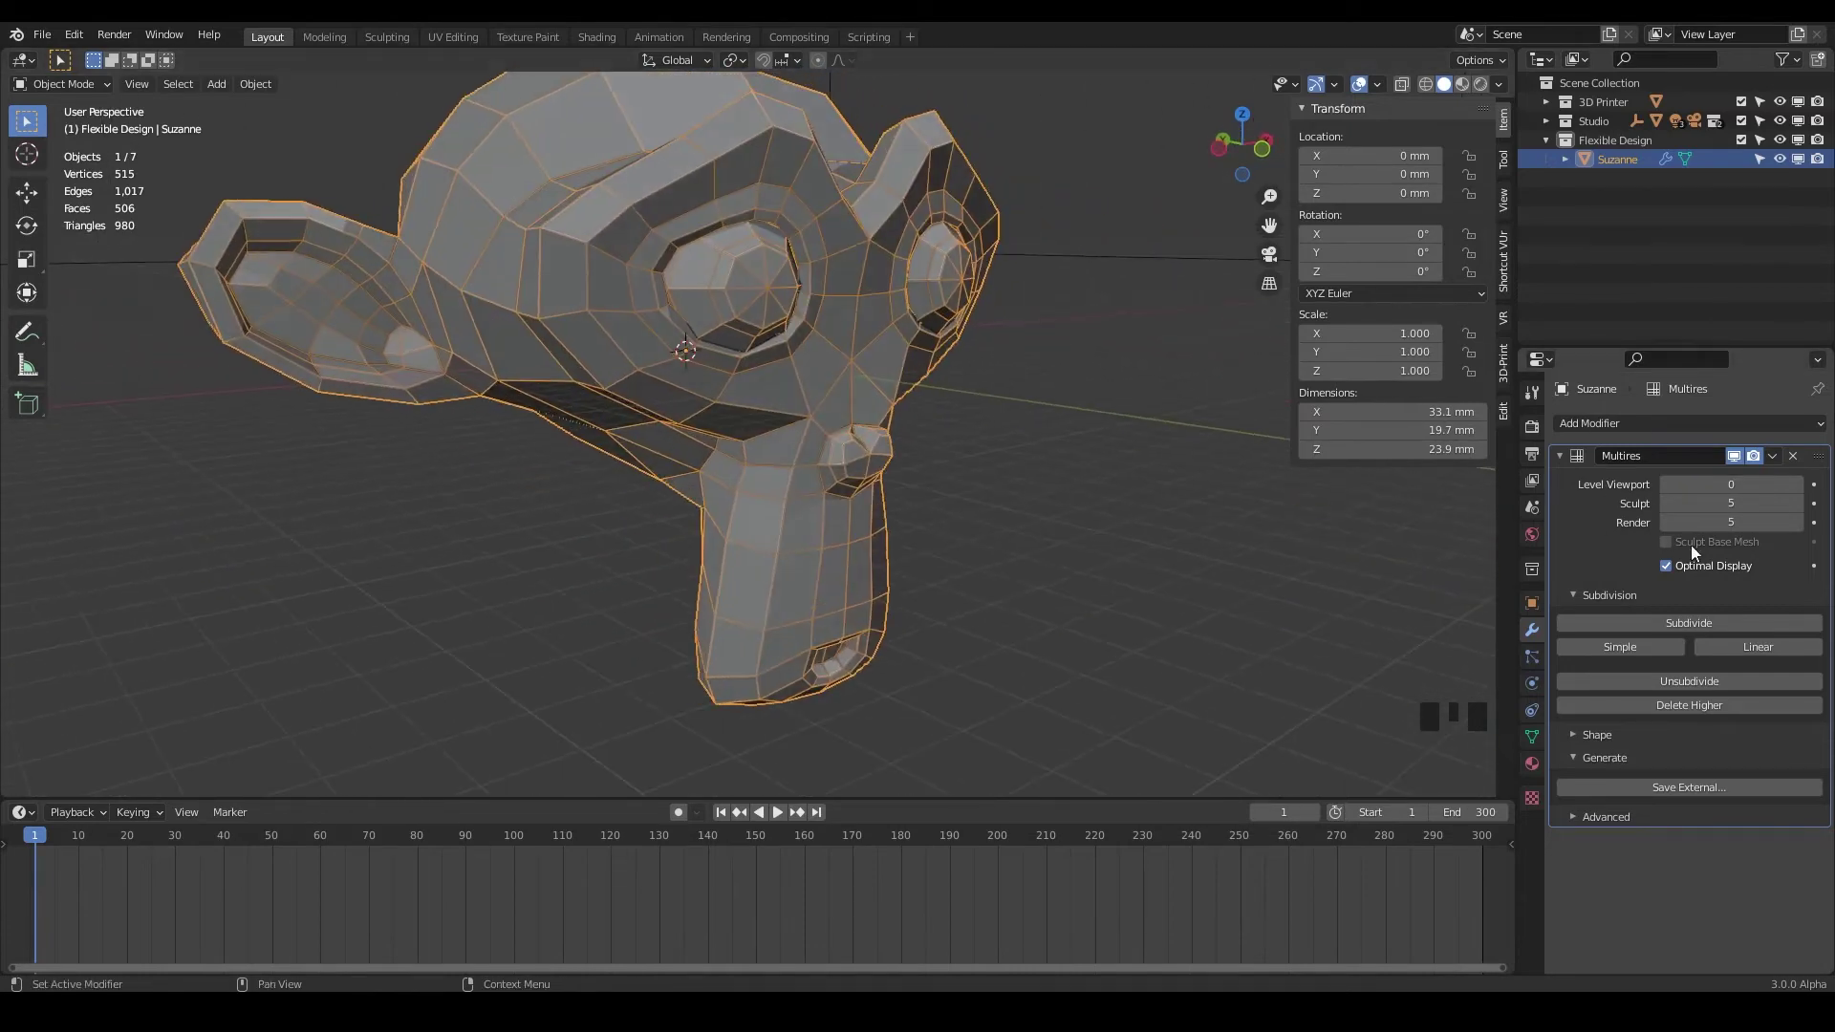
# Raise the Multires viewport level to 3 and inspect the smoothed monkey head from several angles.
pyautogui.click(1796, 484)
pyautogui.click(1796, 484)
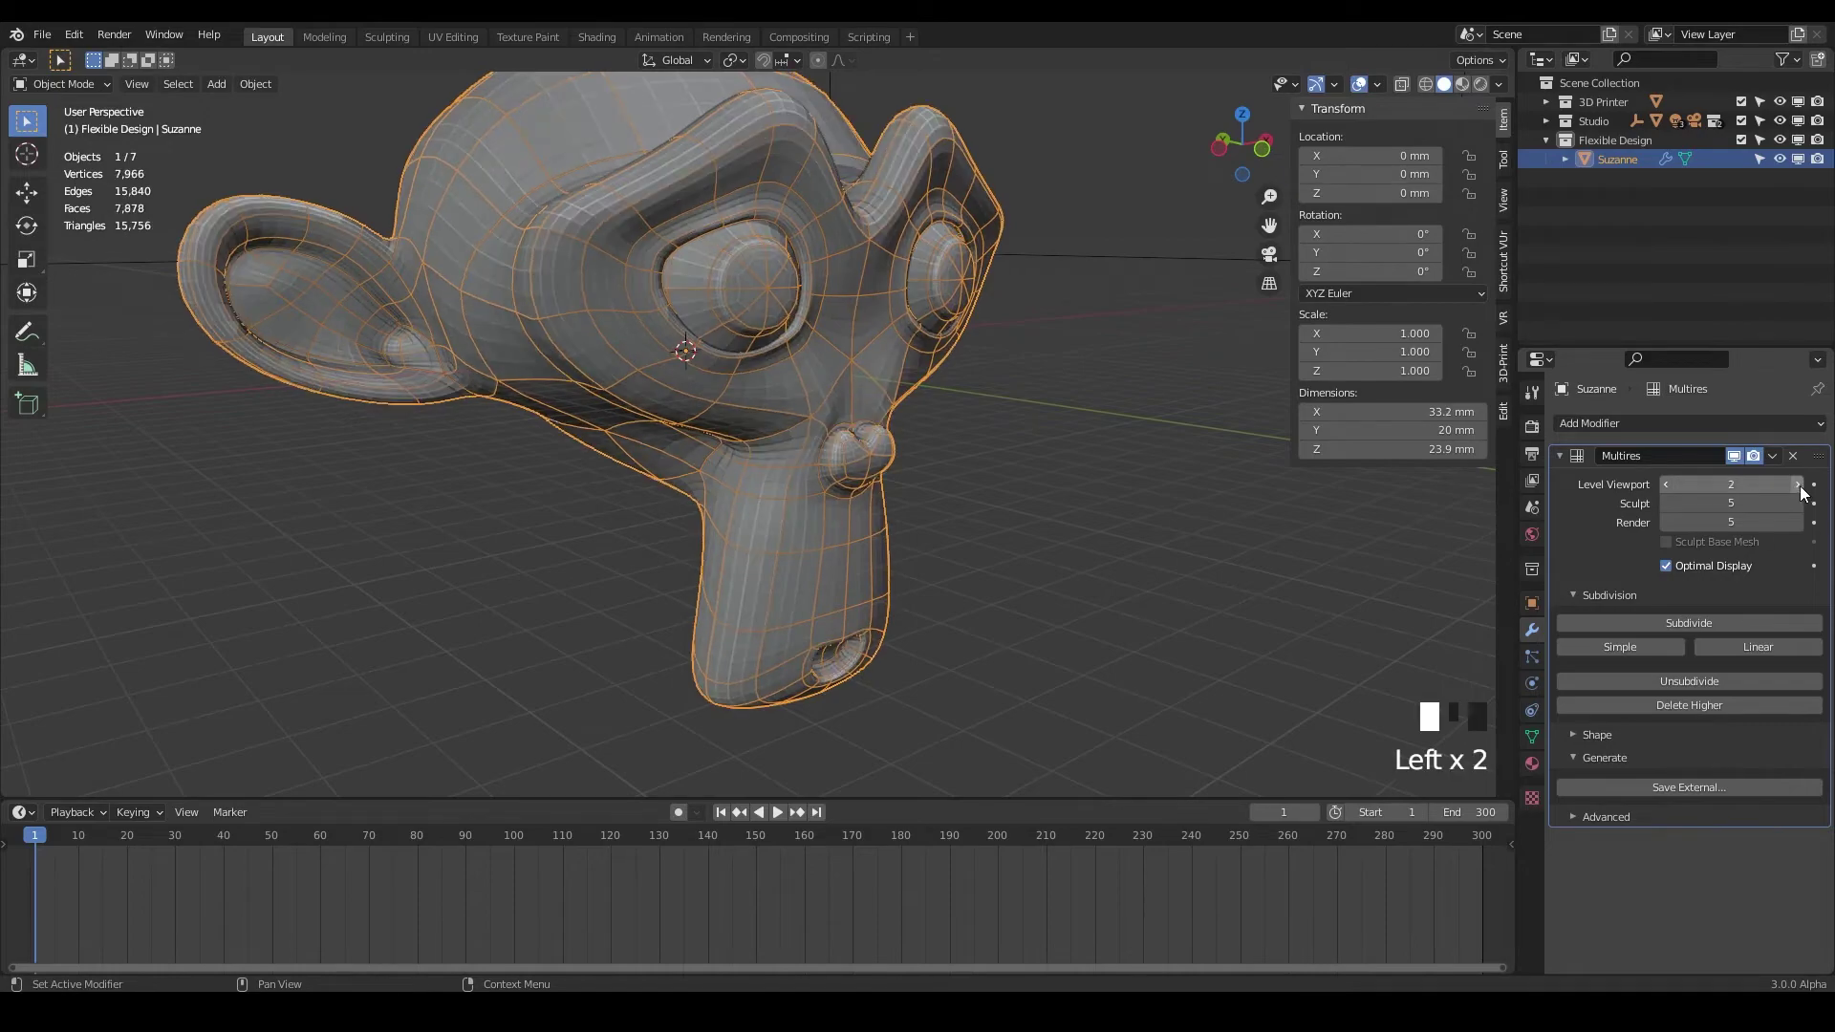
pyautogui.click(1796, 484)
pyautogui.moveTo(932, 405); pyautogui.dragTo(1194, 421, button='middle')
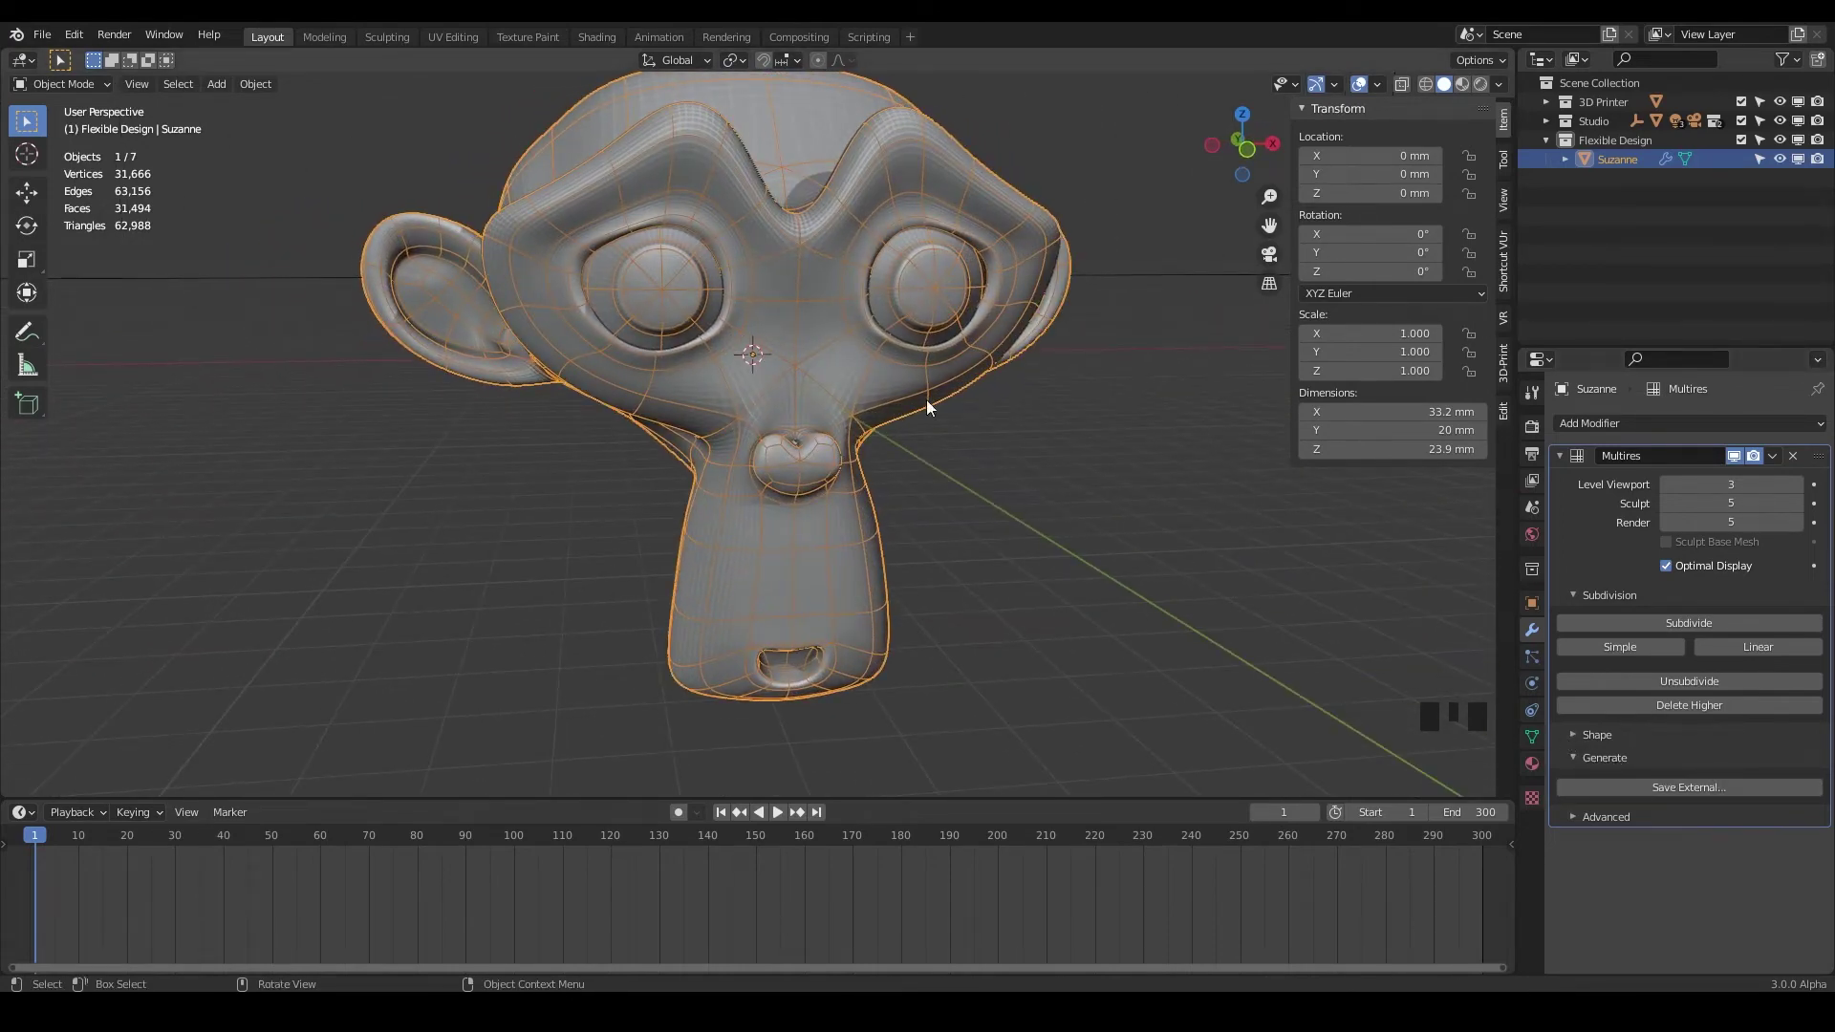
pyautogui.moveTo(925, 400); pyautogui.dragTo(946, 363, button='middle')
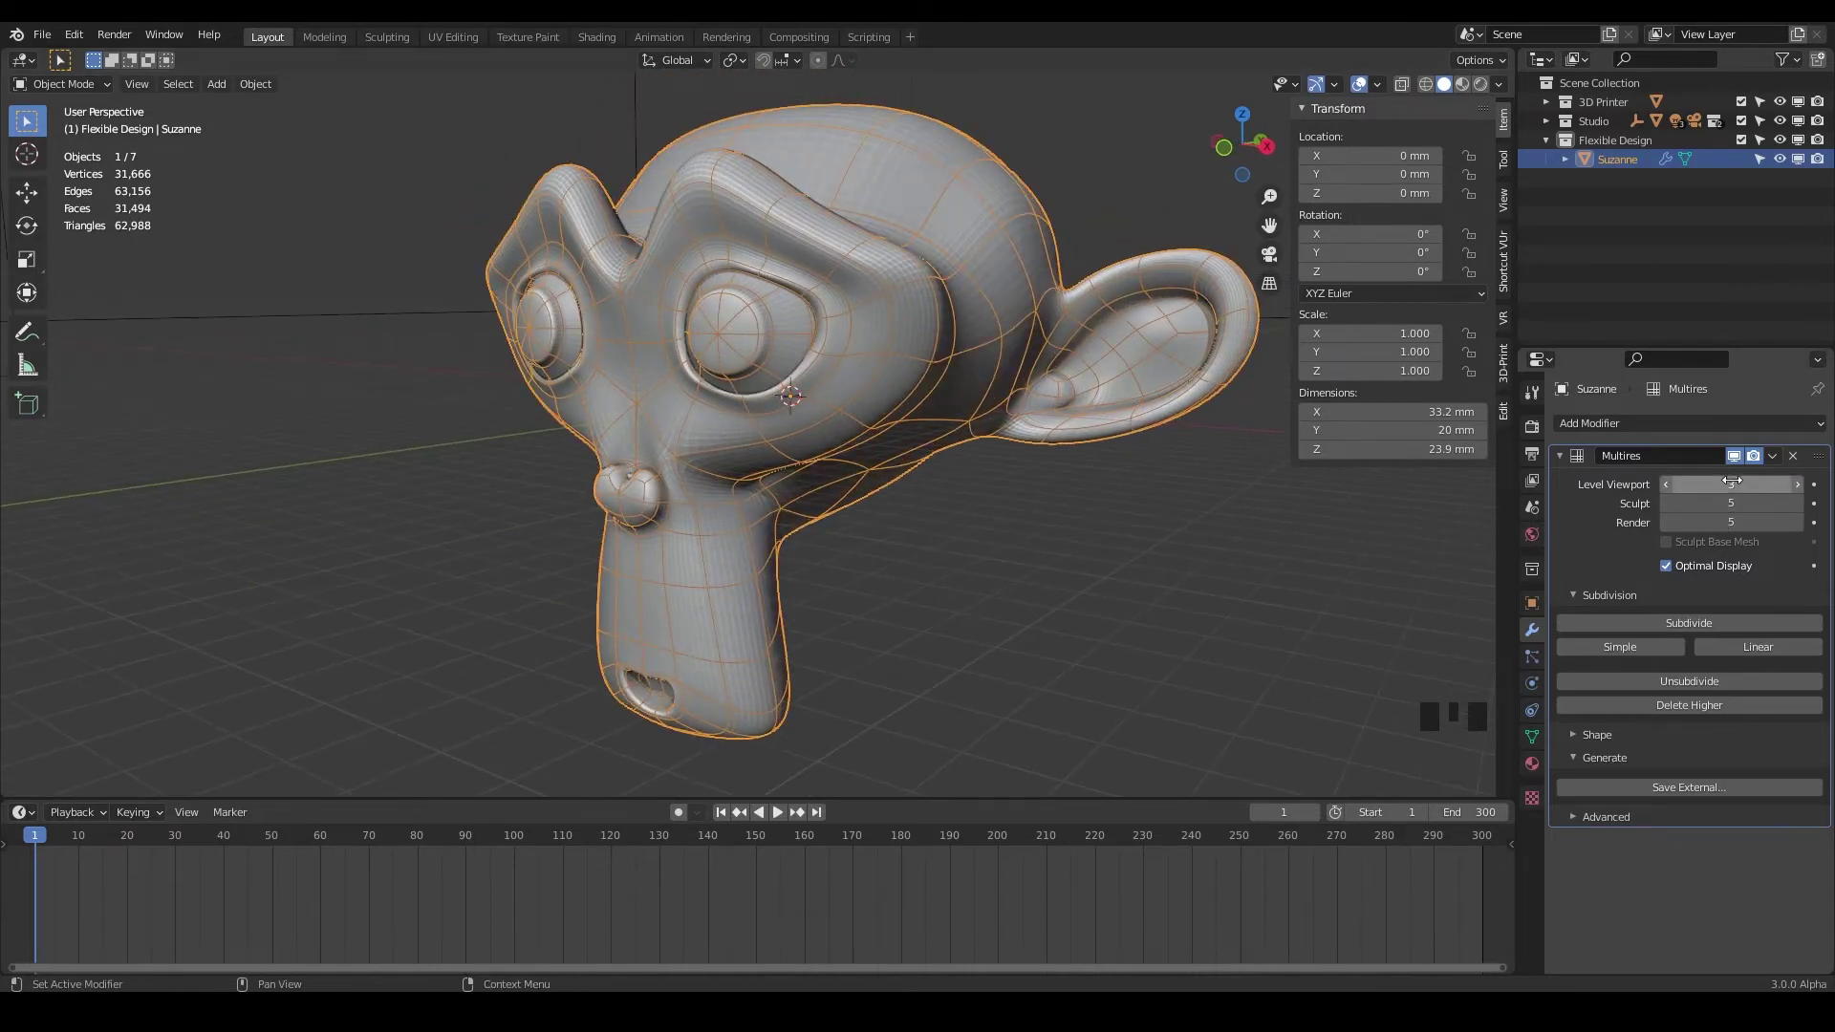
pyautogui.moveTo(1731, 482); pyautogui.dragTo(1593, 473)
pyautogui.moveTo(864, 334); pyautogui.dragTo(917, 381, button='middle')
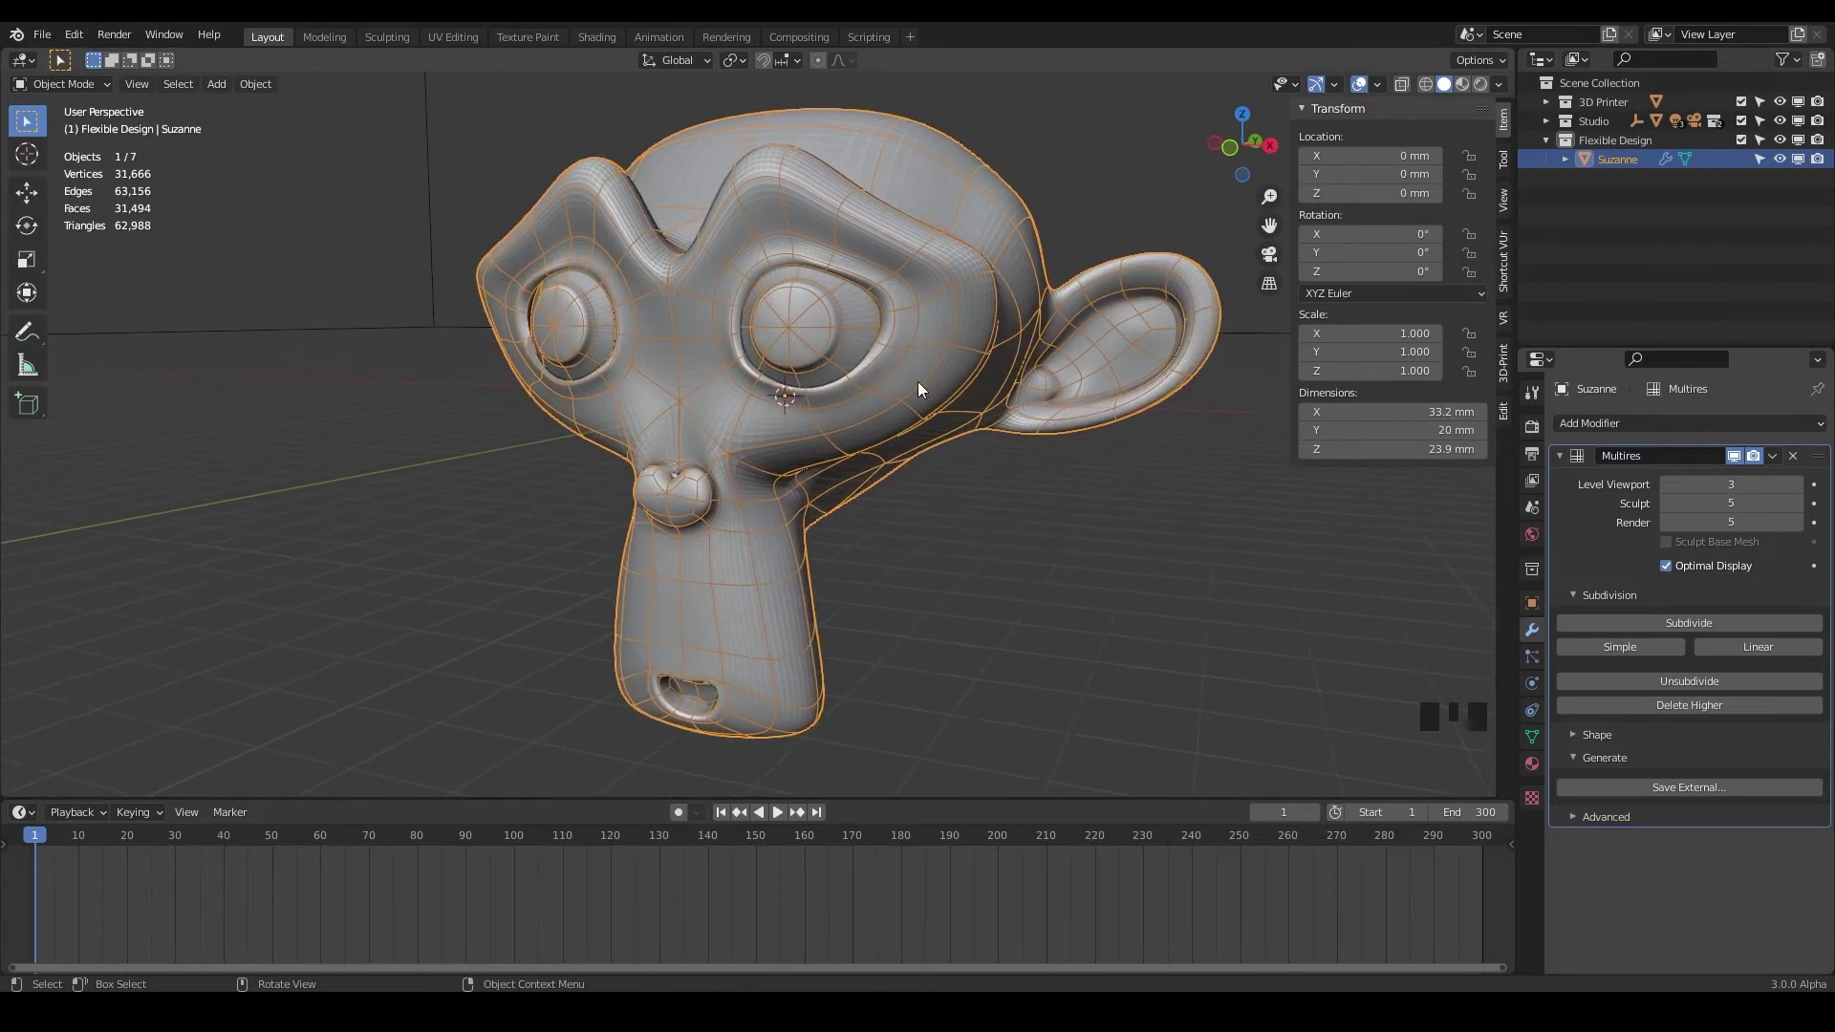
pyautogui.moveTo(832, 337); pyautogui.dragTo(979, 530, button='middle')
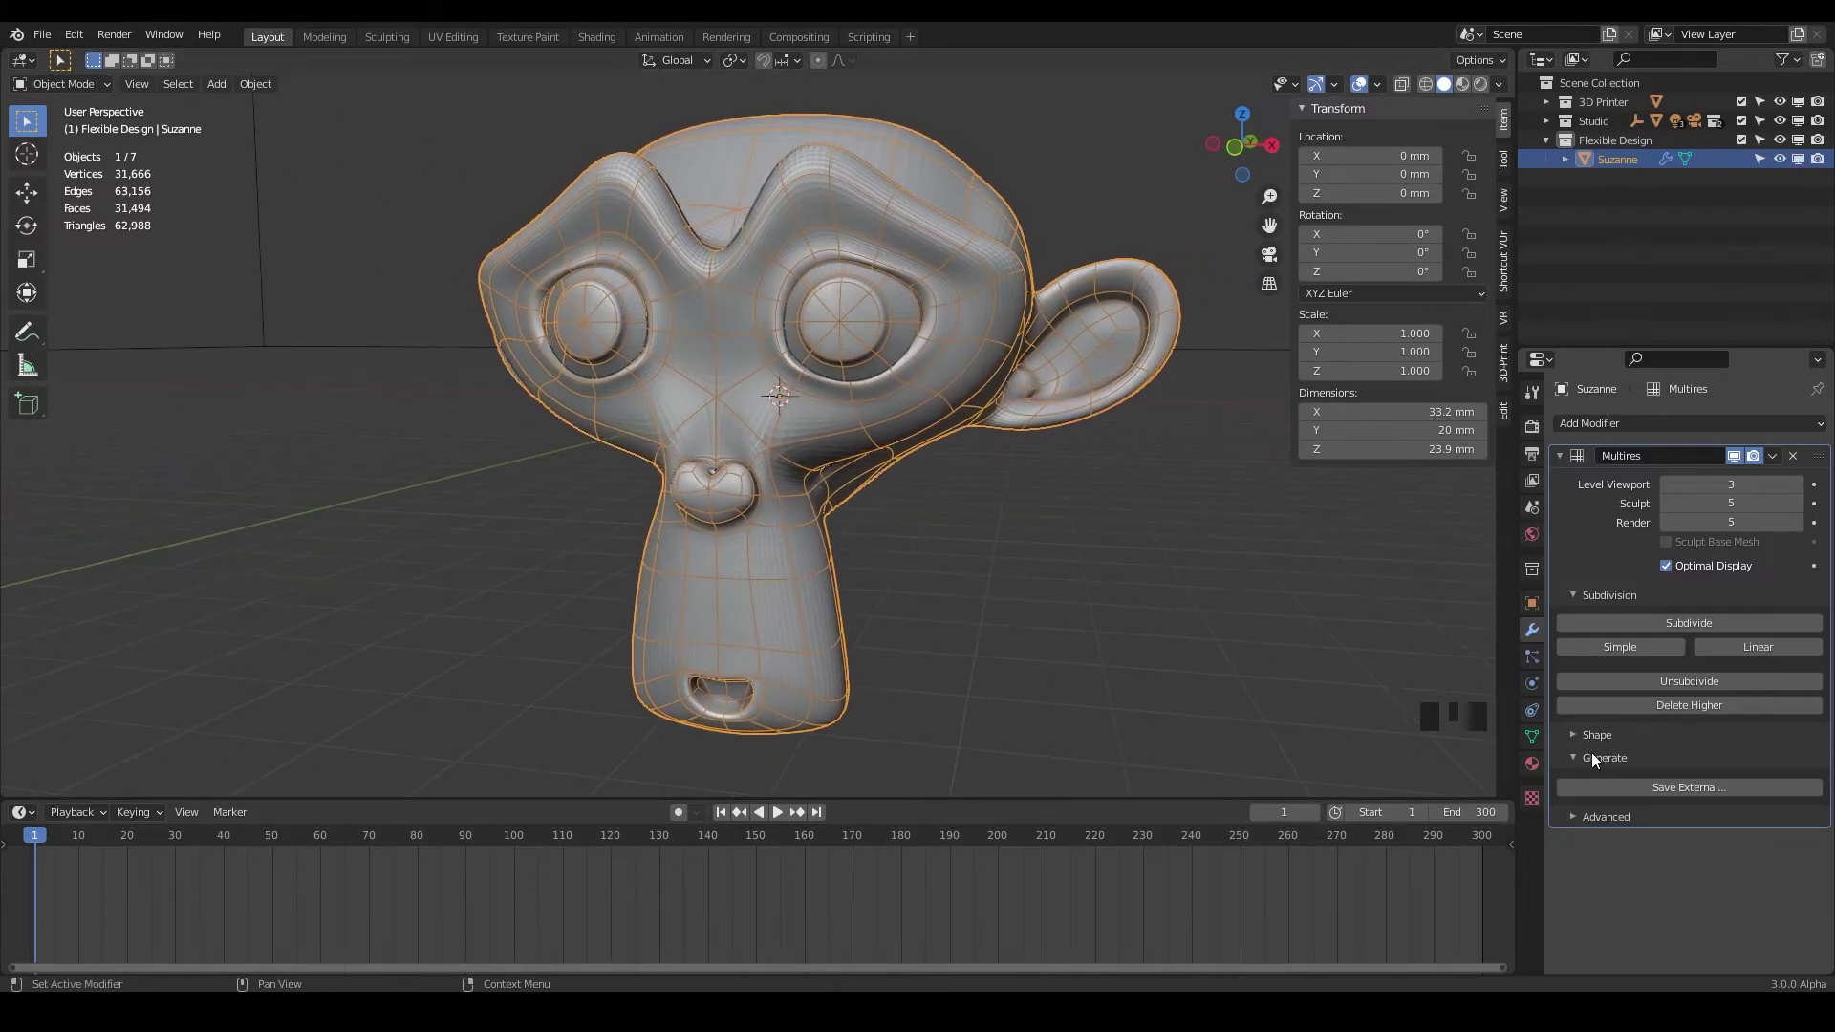
# View the Save External file dialog, cancel it, and collapse the modifier's Generate options.
pyautogui.click(1659, 785)
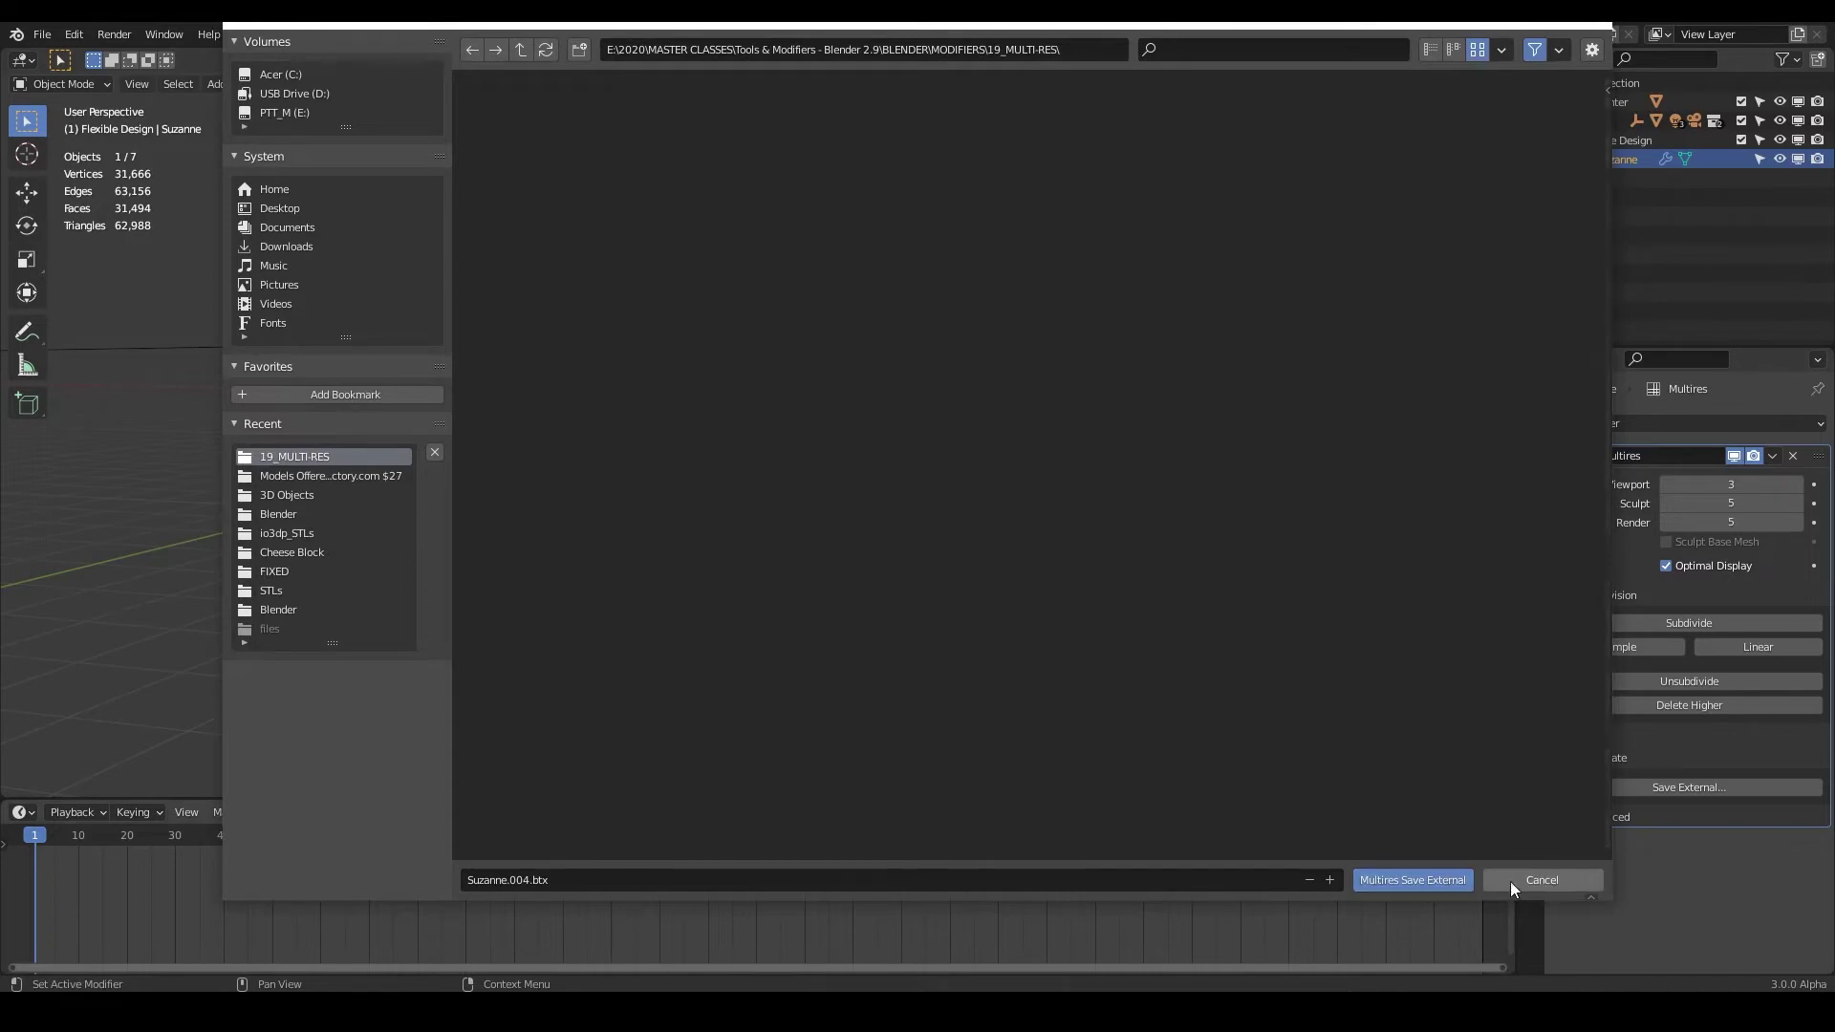
pyautogui.click(1554, 879)
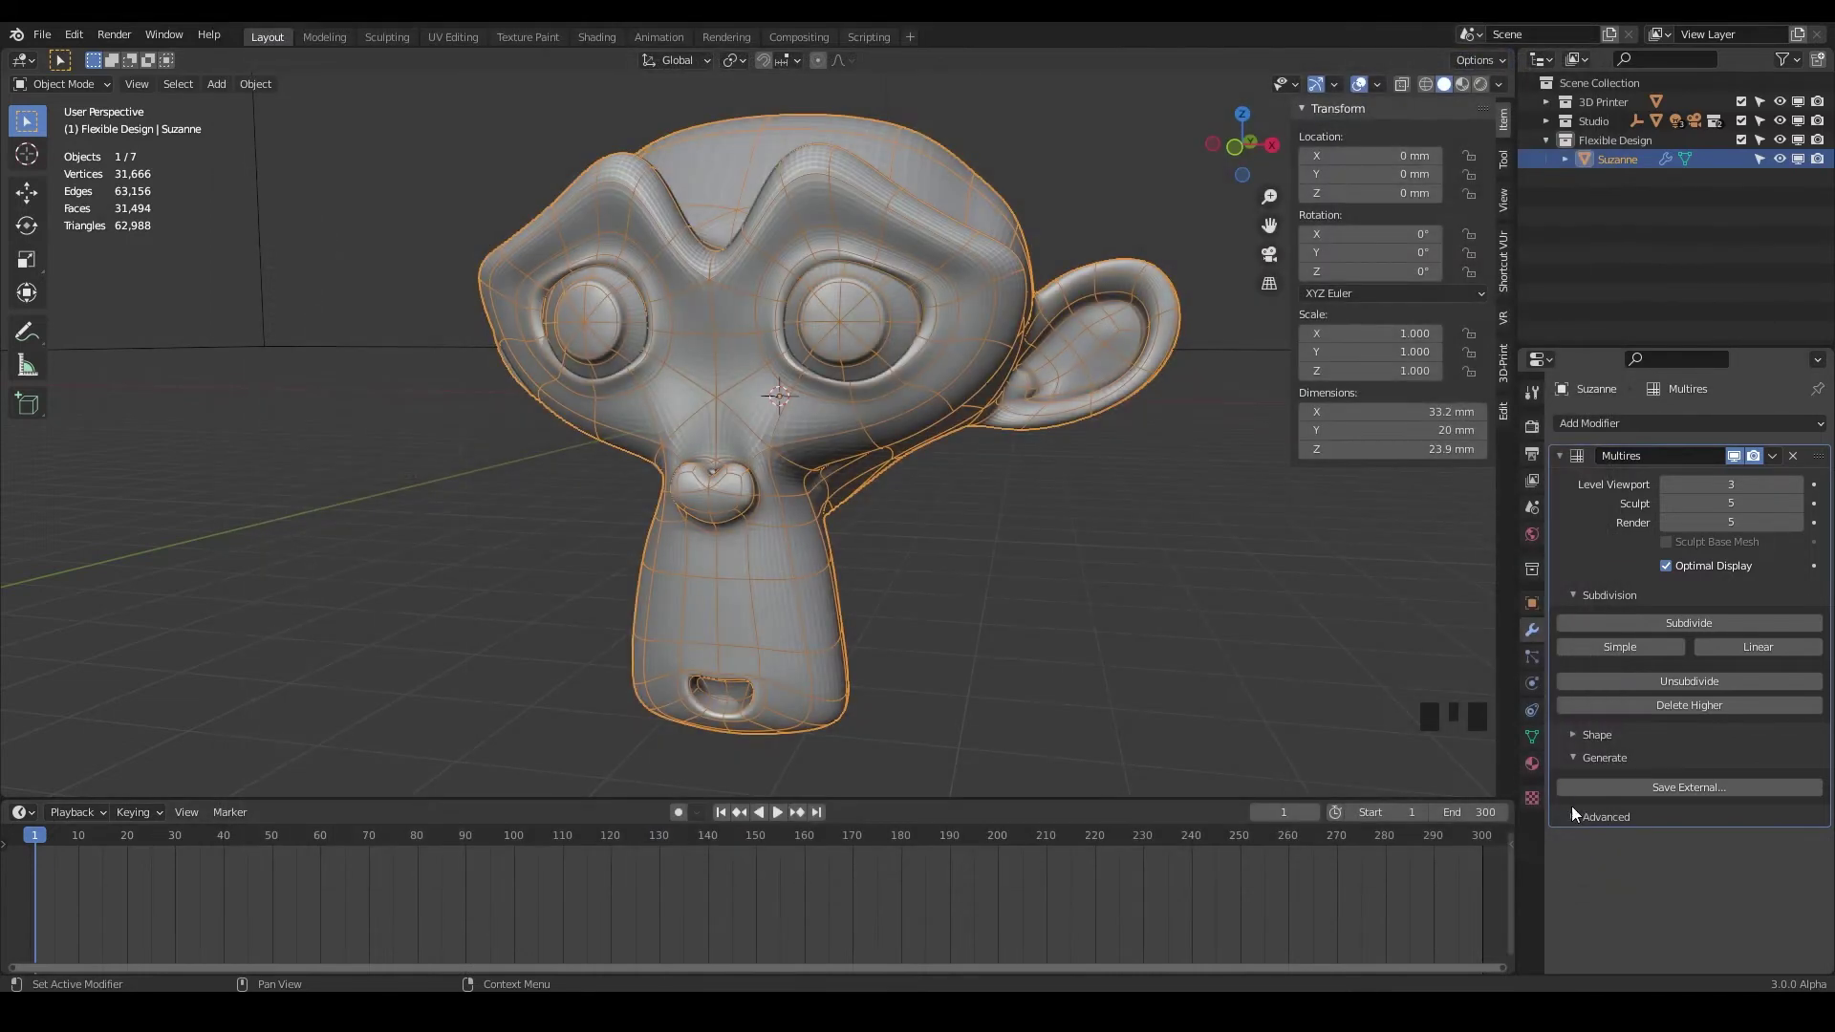
pyautogui.moveTo(937, 381); pyautogui.dragTo(993, 487, button='middle')
pyautogui.click(1571, 757)
pyautogui.click(1569, 759)
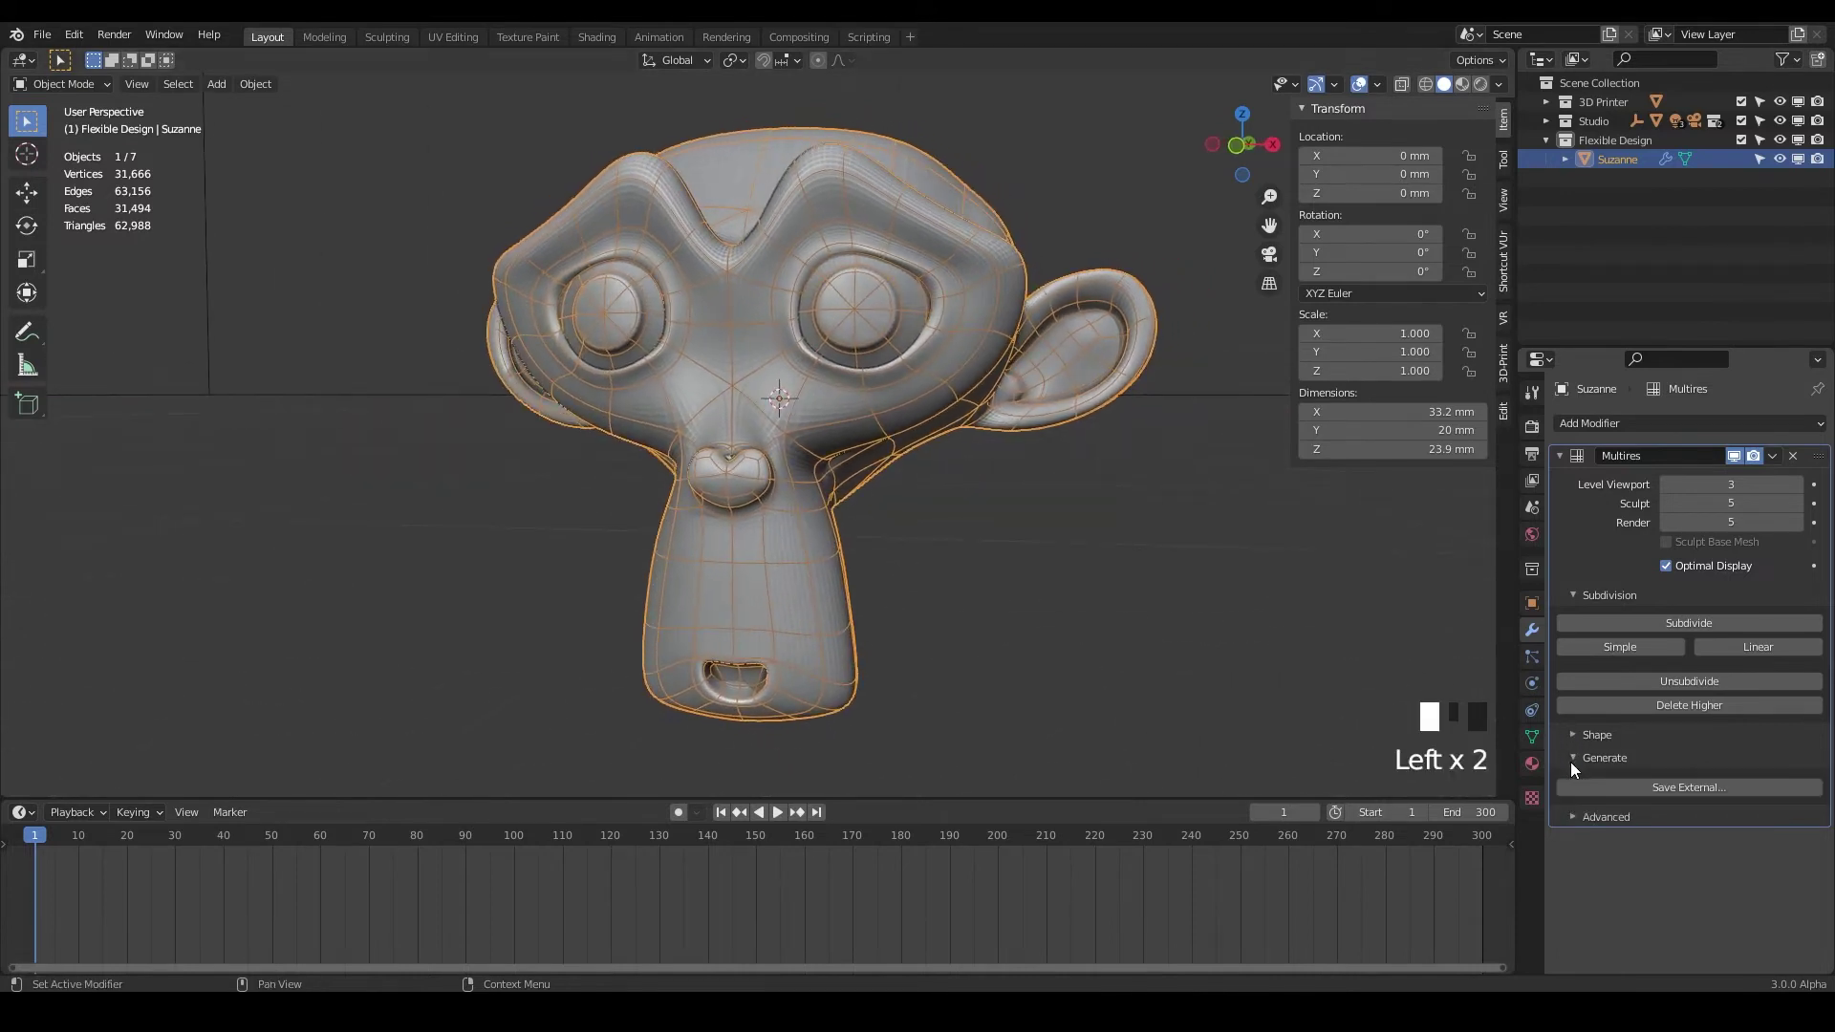
pyautogui.click(1569, 760)
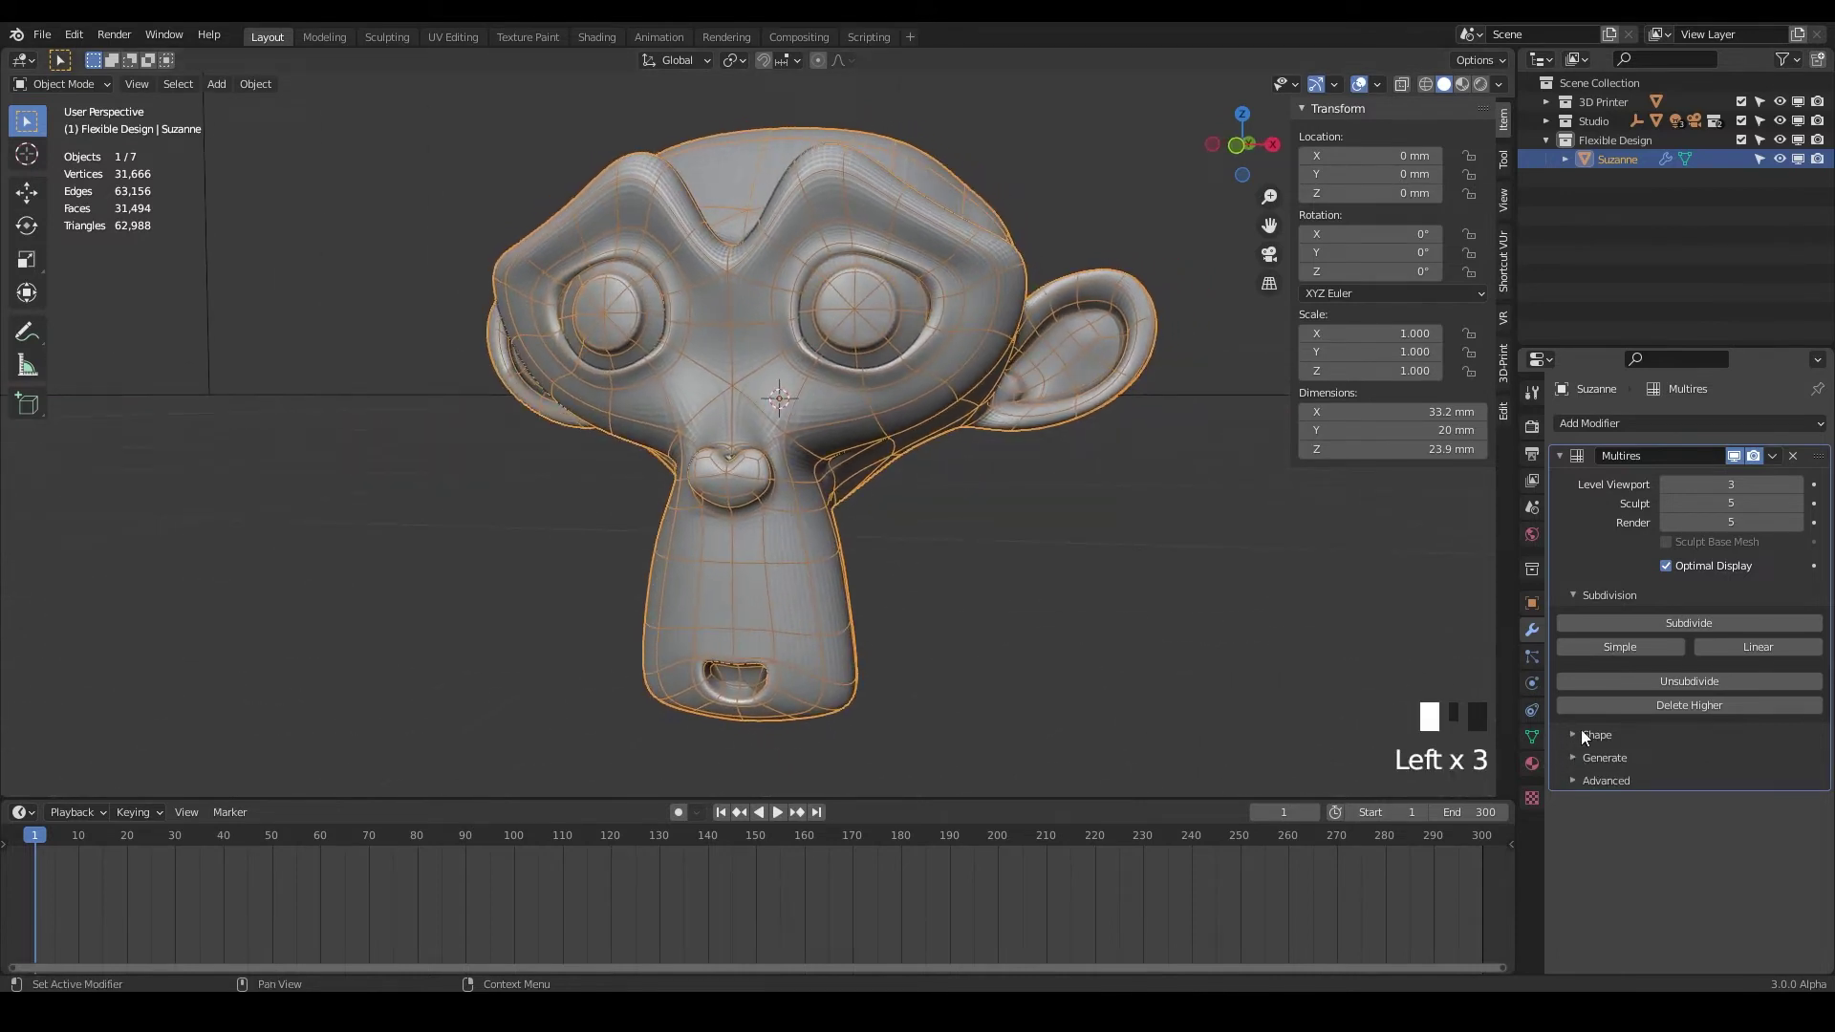
# Remove the Multires modifier from the monkey head and delete the head.
pyautogui.click(1793, 457)
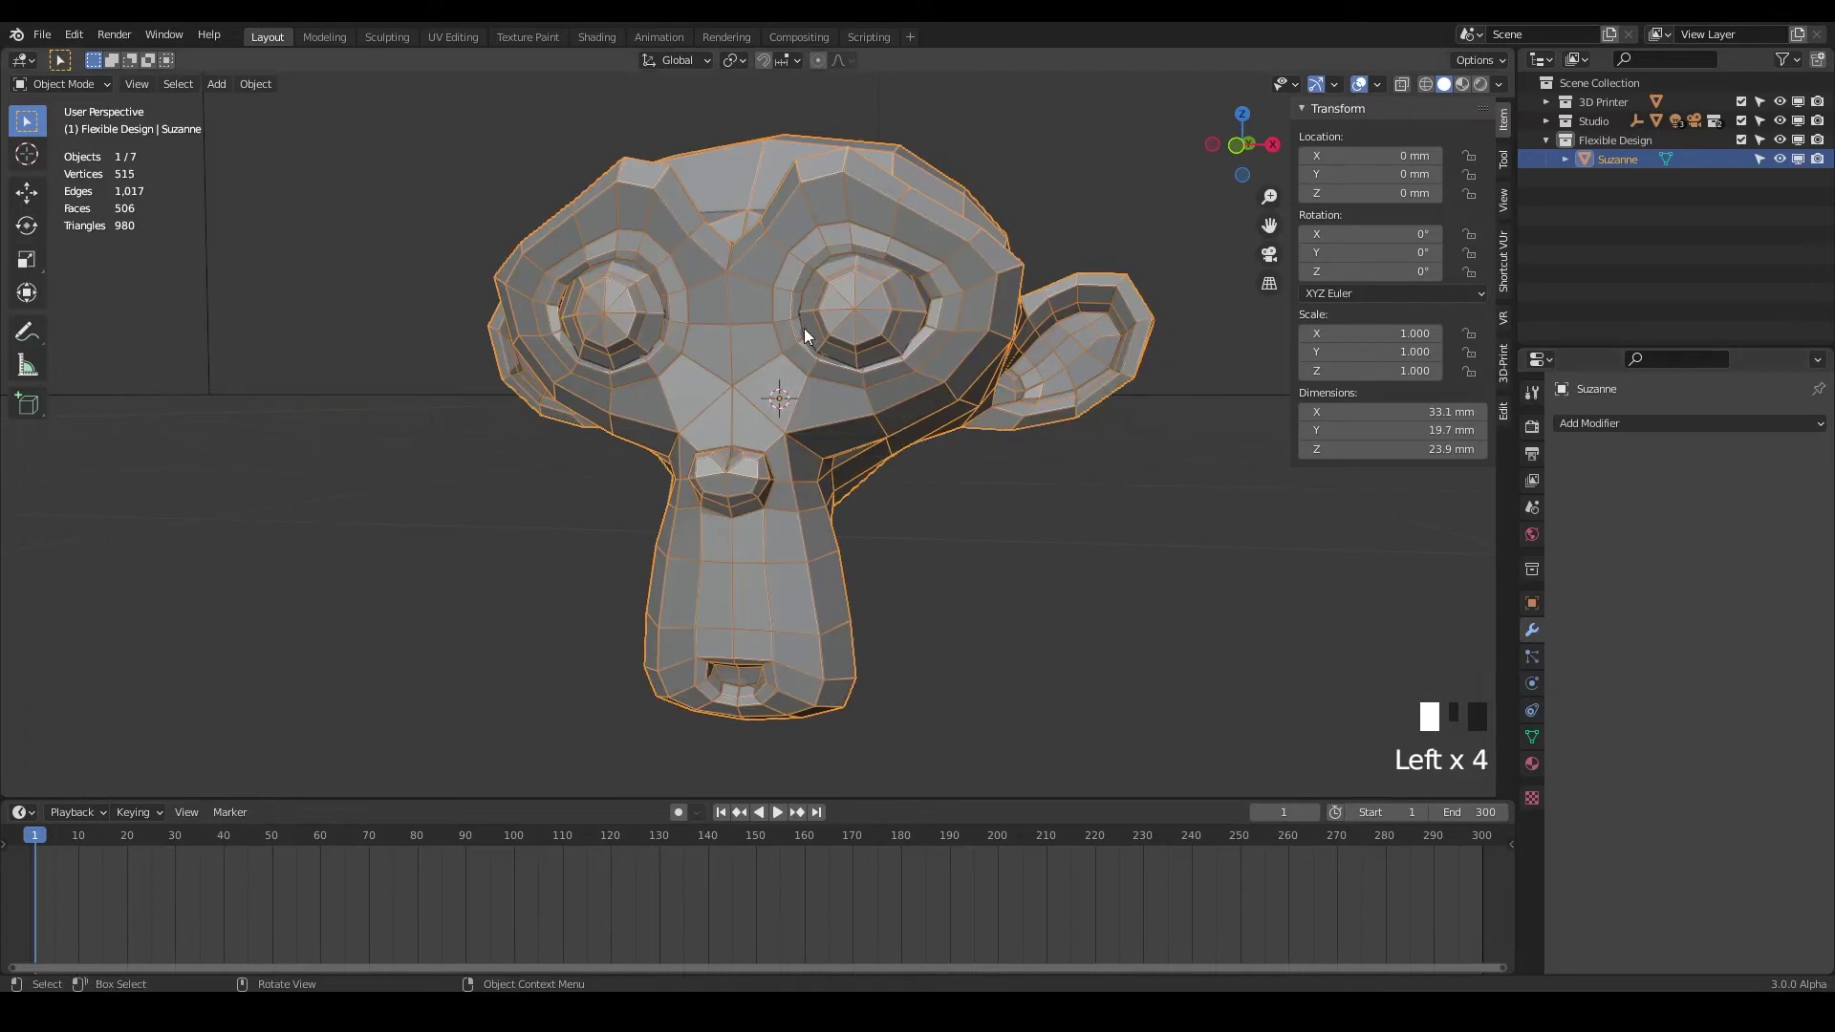
pyautogui.moveTo(805, 337); pyautogui.dragTo(835, 371, button='middle')
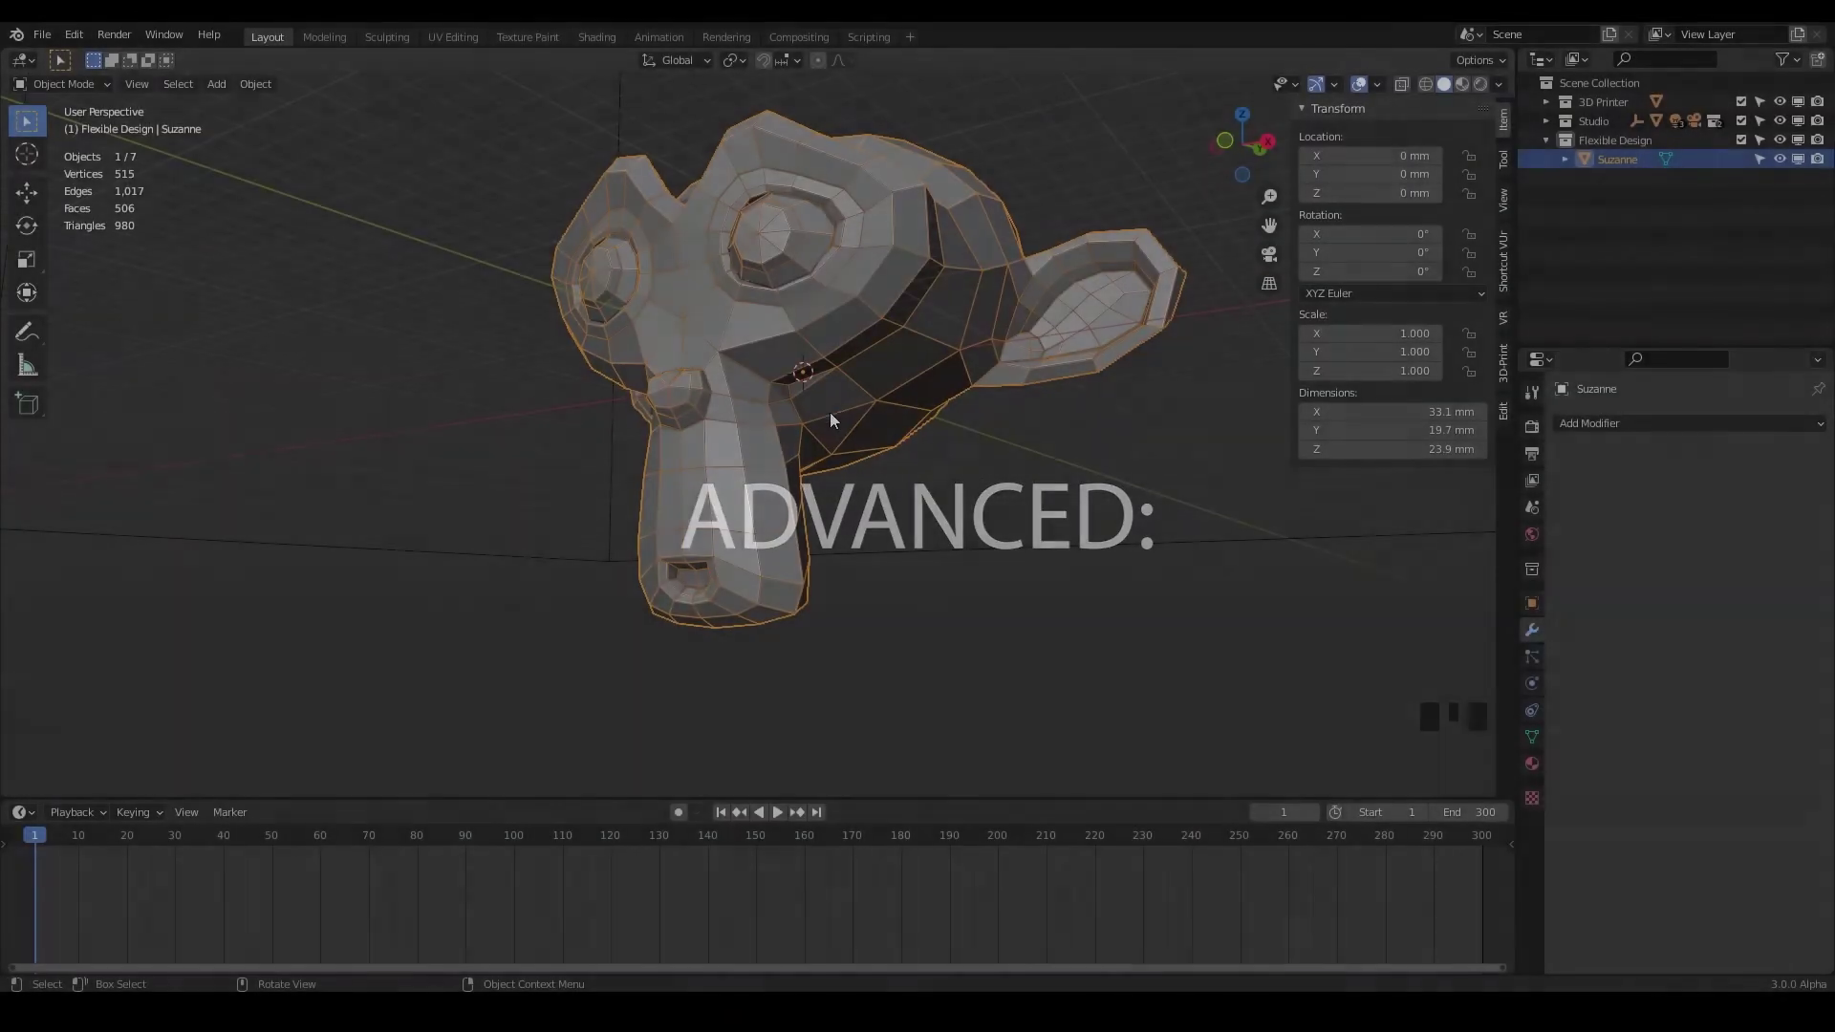
pyautogui.press('x')
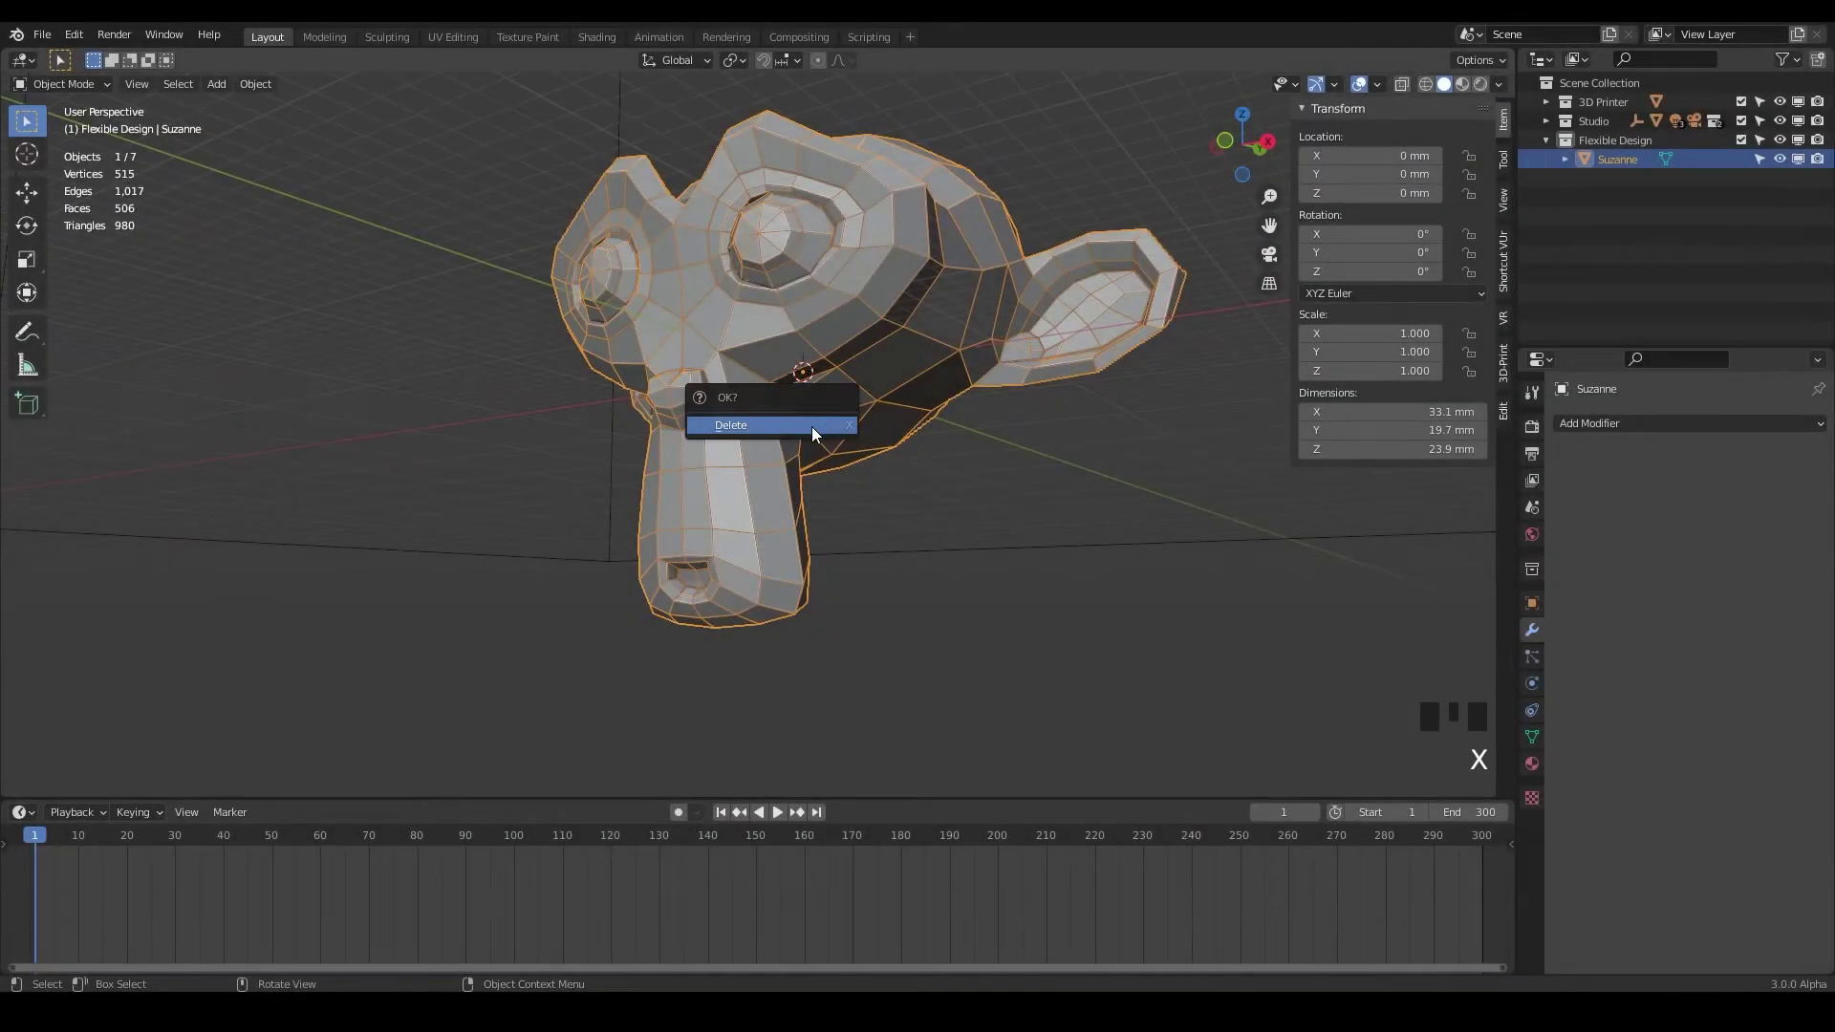
pyautogui.click(809, 426)
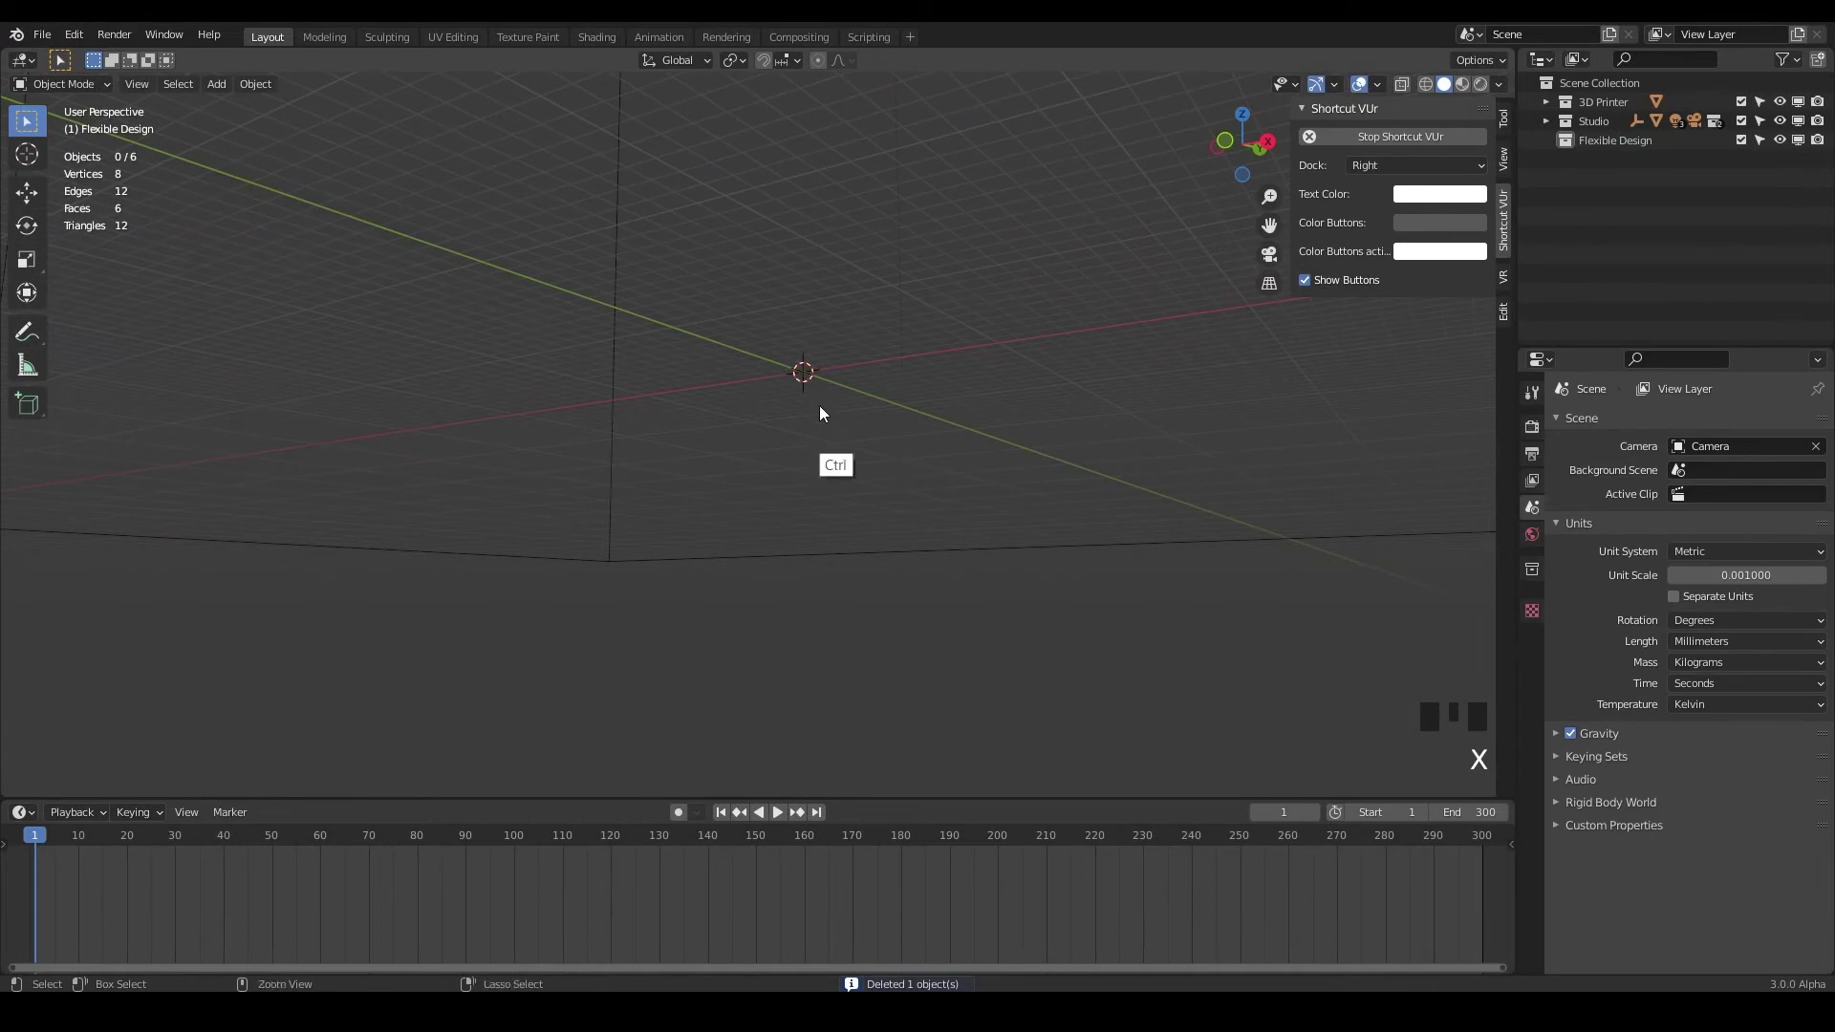
# Save the file and add a 25 mm cube to the Flexible Design collection.
pyautogui.hotkey('ctrl', 's')
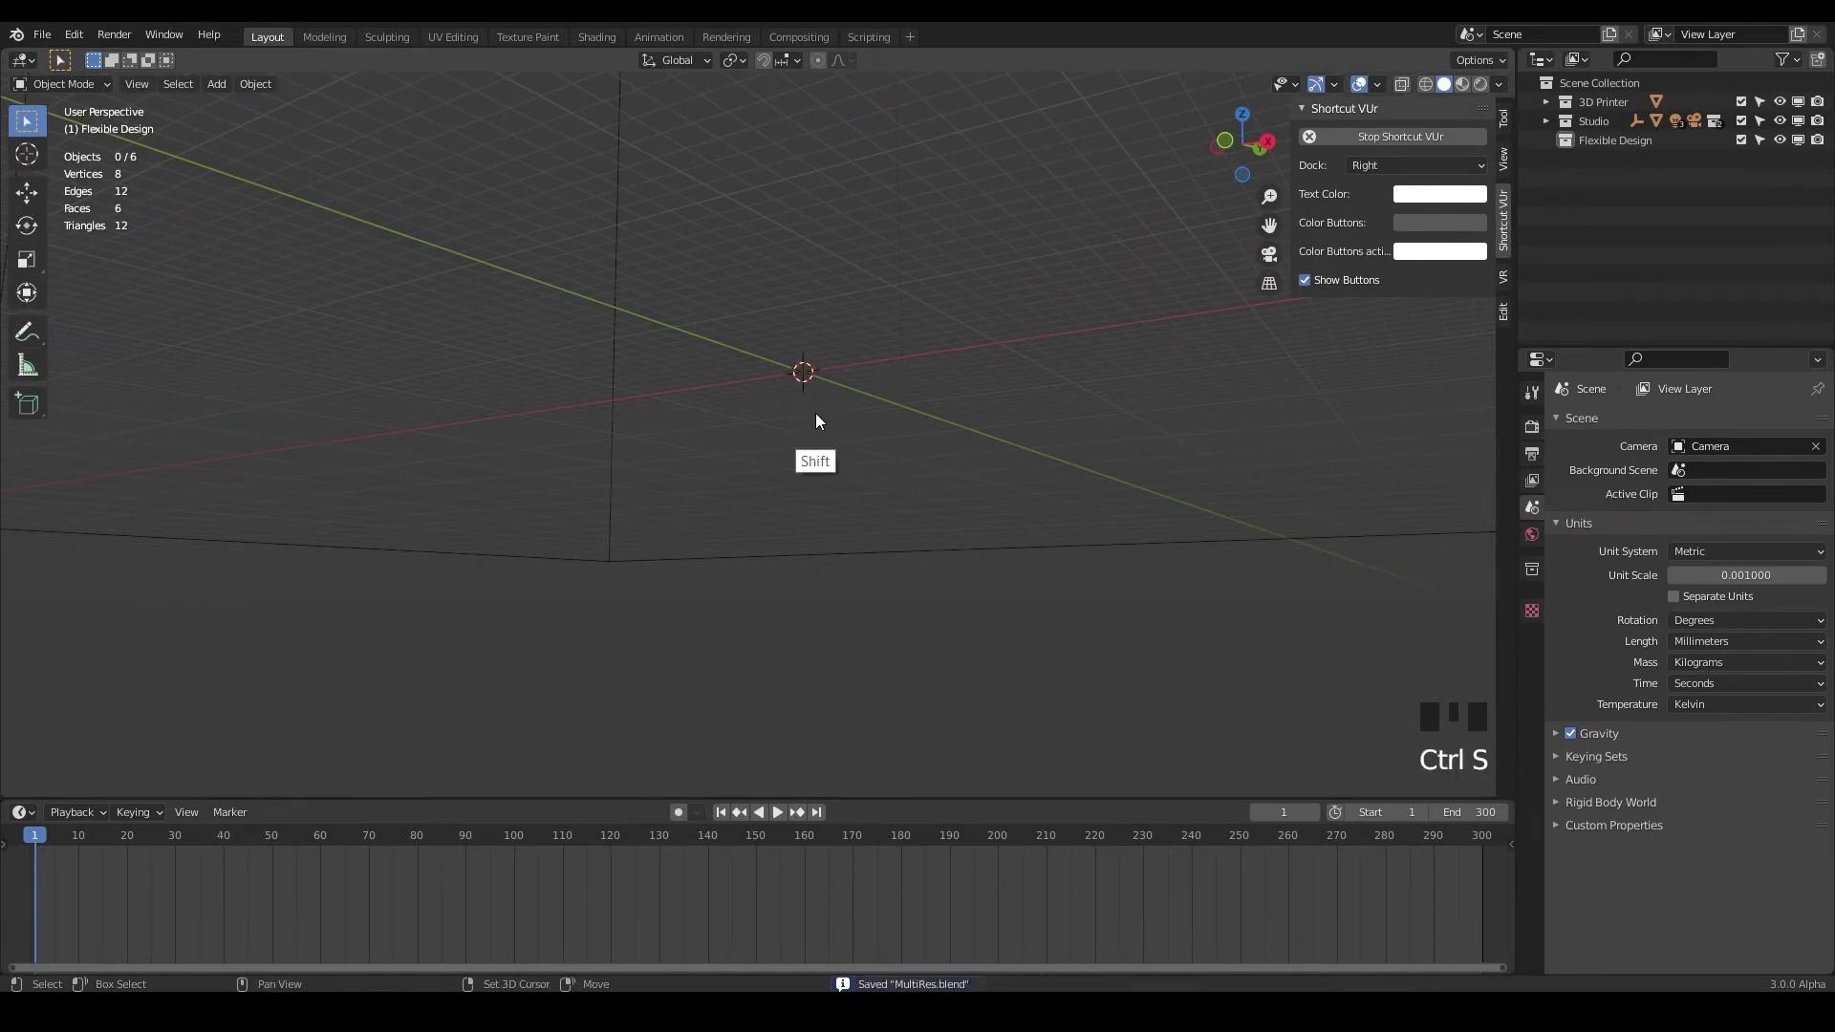
pyautogui.hotkey('shift', 'a')
pyautogui.moveTo(818, 413)
pyautogui.click(885, 436)
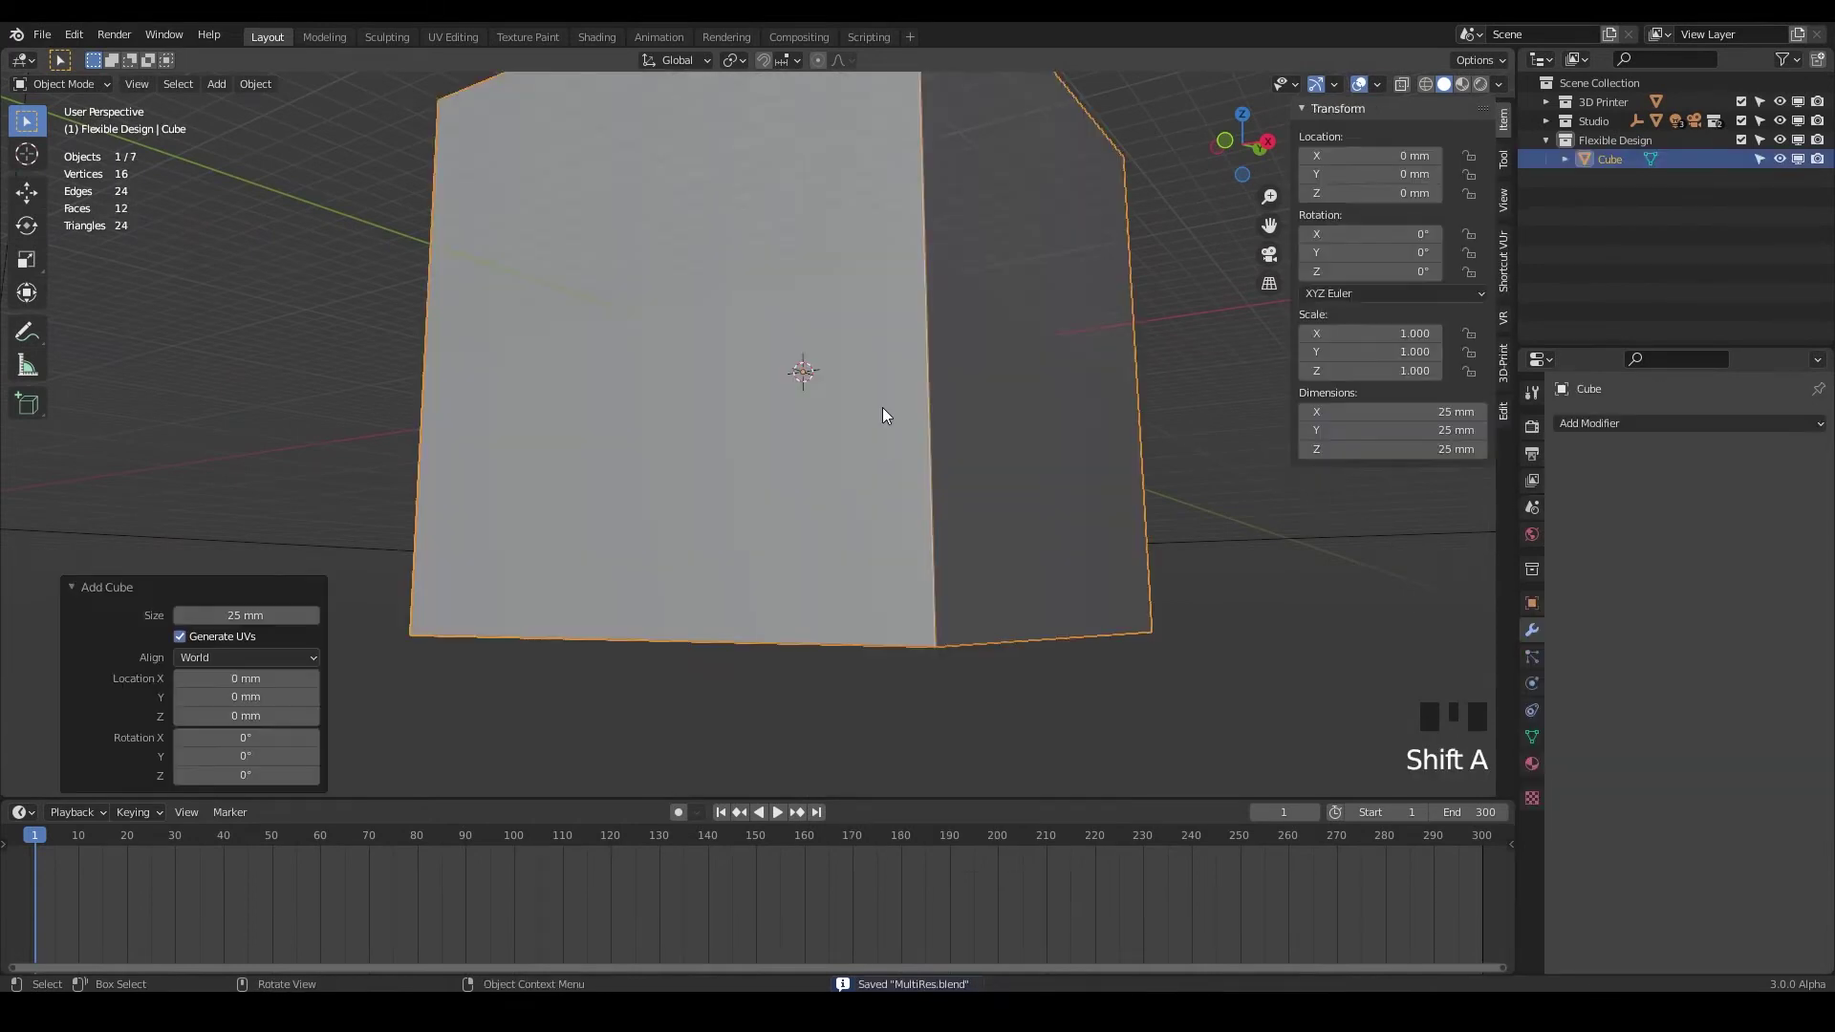
pyautogui.moveTo(1030, 346); pyautogui.dragTo(1071, 384, button='middle')
pyautogui.scroll(-3, 1071, 385)
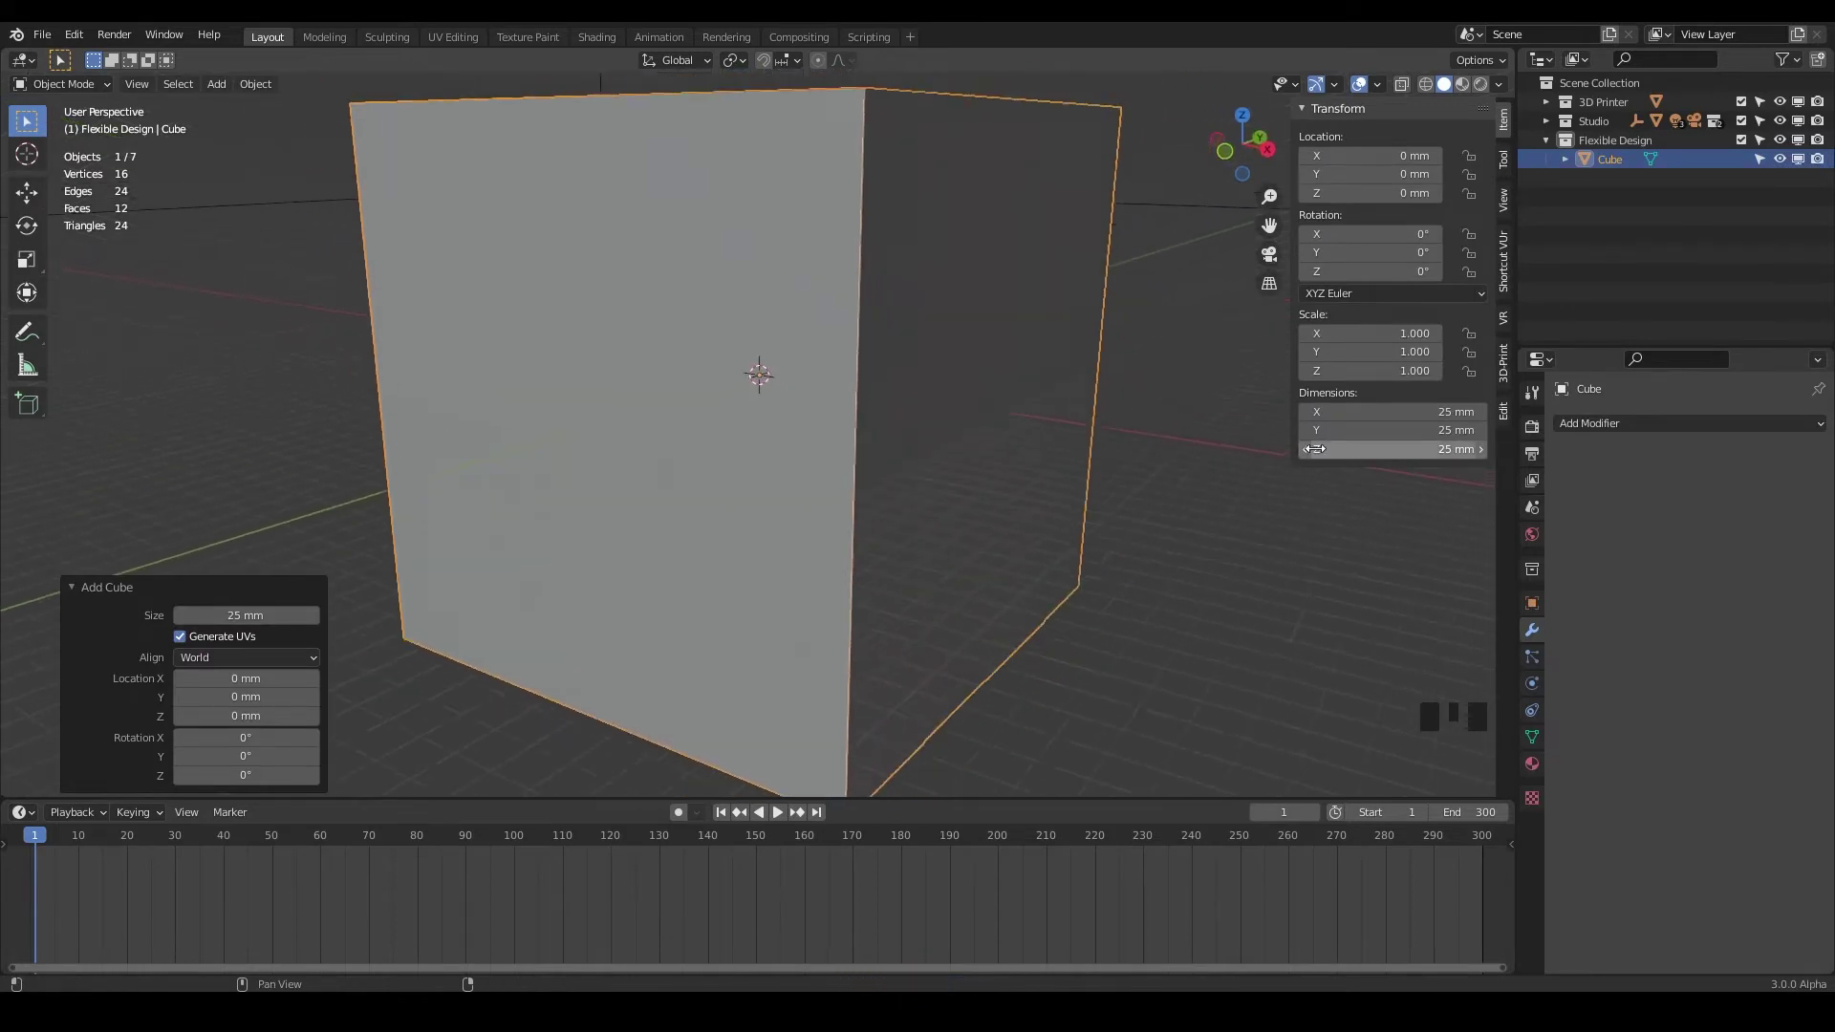
# Add a Multiresolution modifier to the cube and expand its Advanced options.
pyautogui.click(1574, 424)
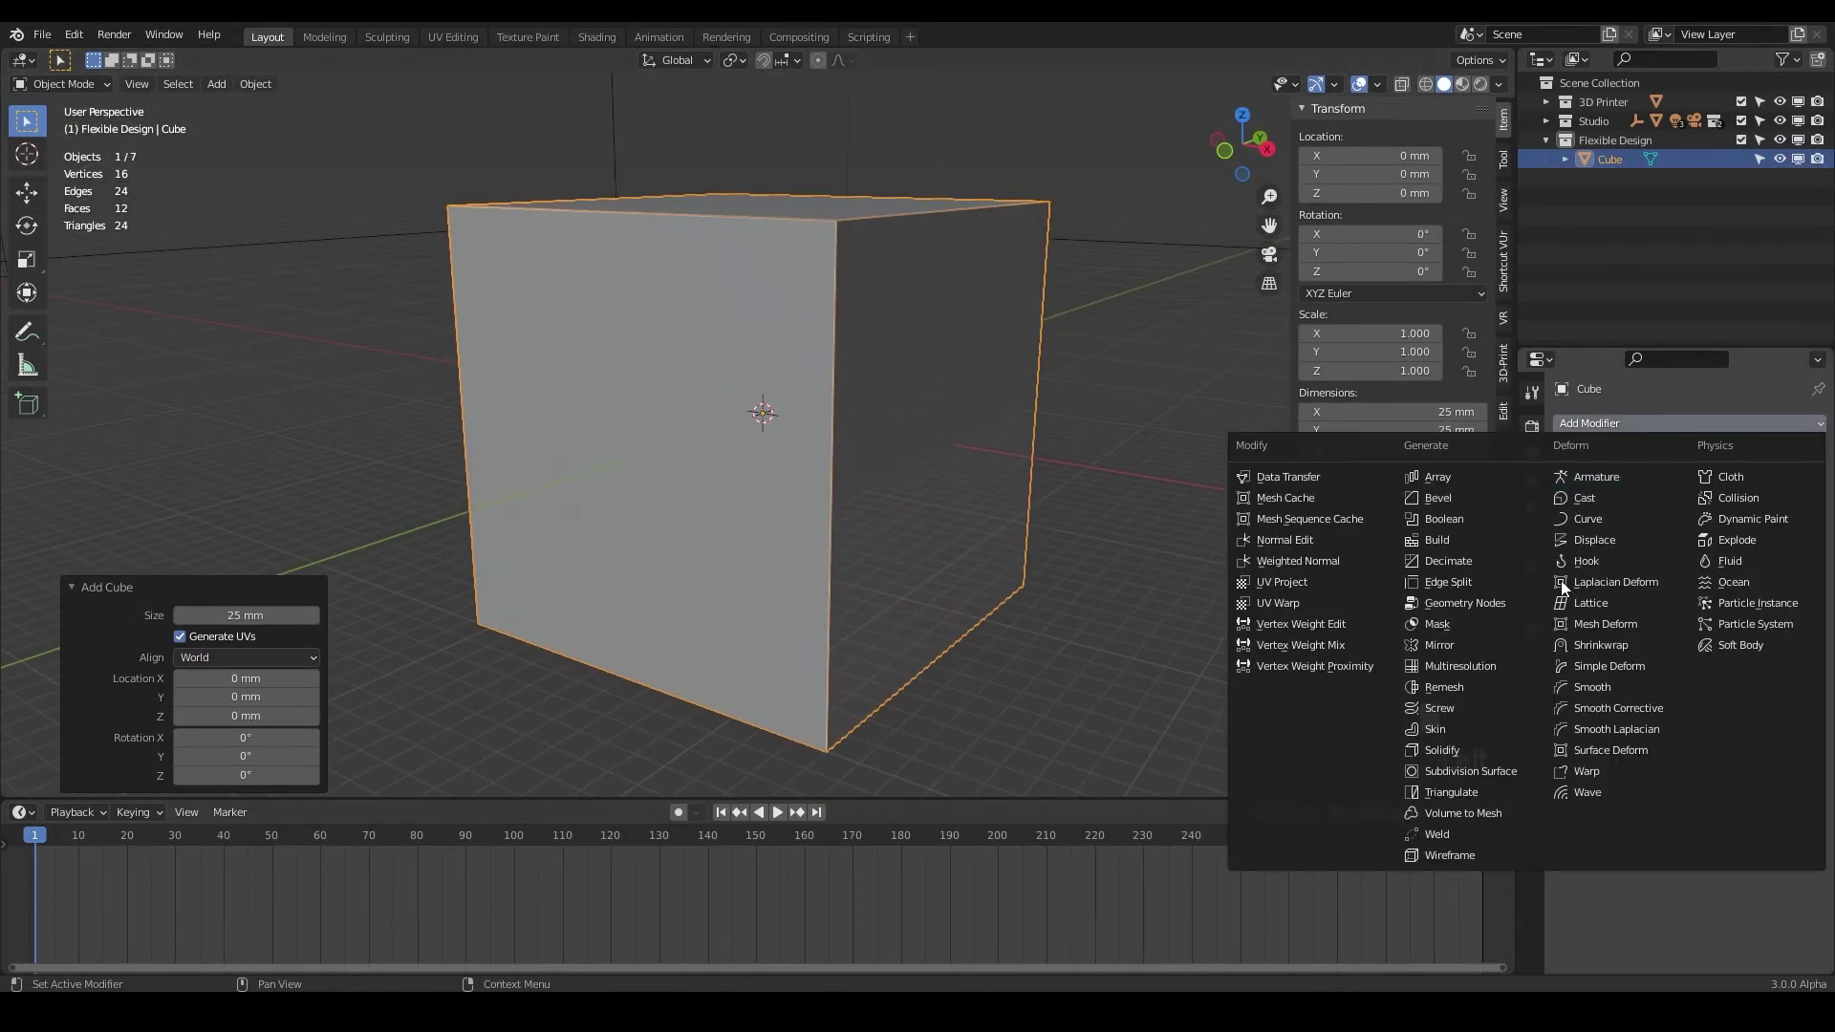
pyautogui.click(1490, 665)
pyautogui.click(1569, 782)
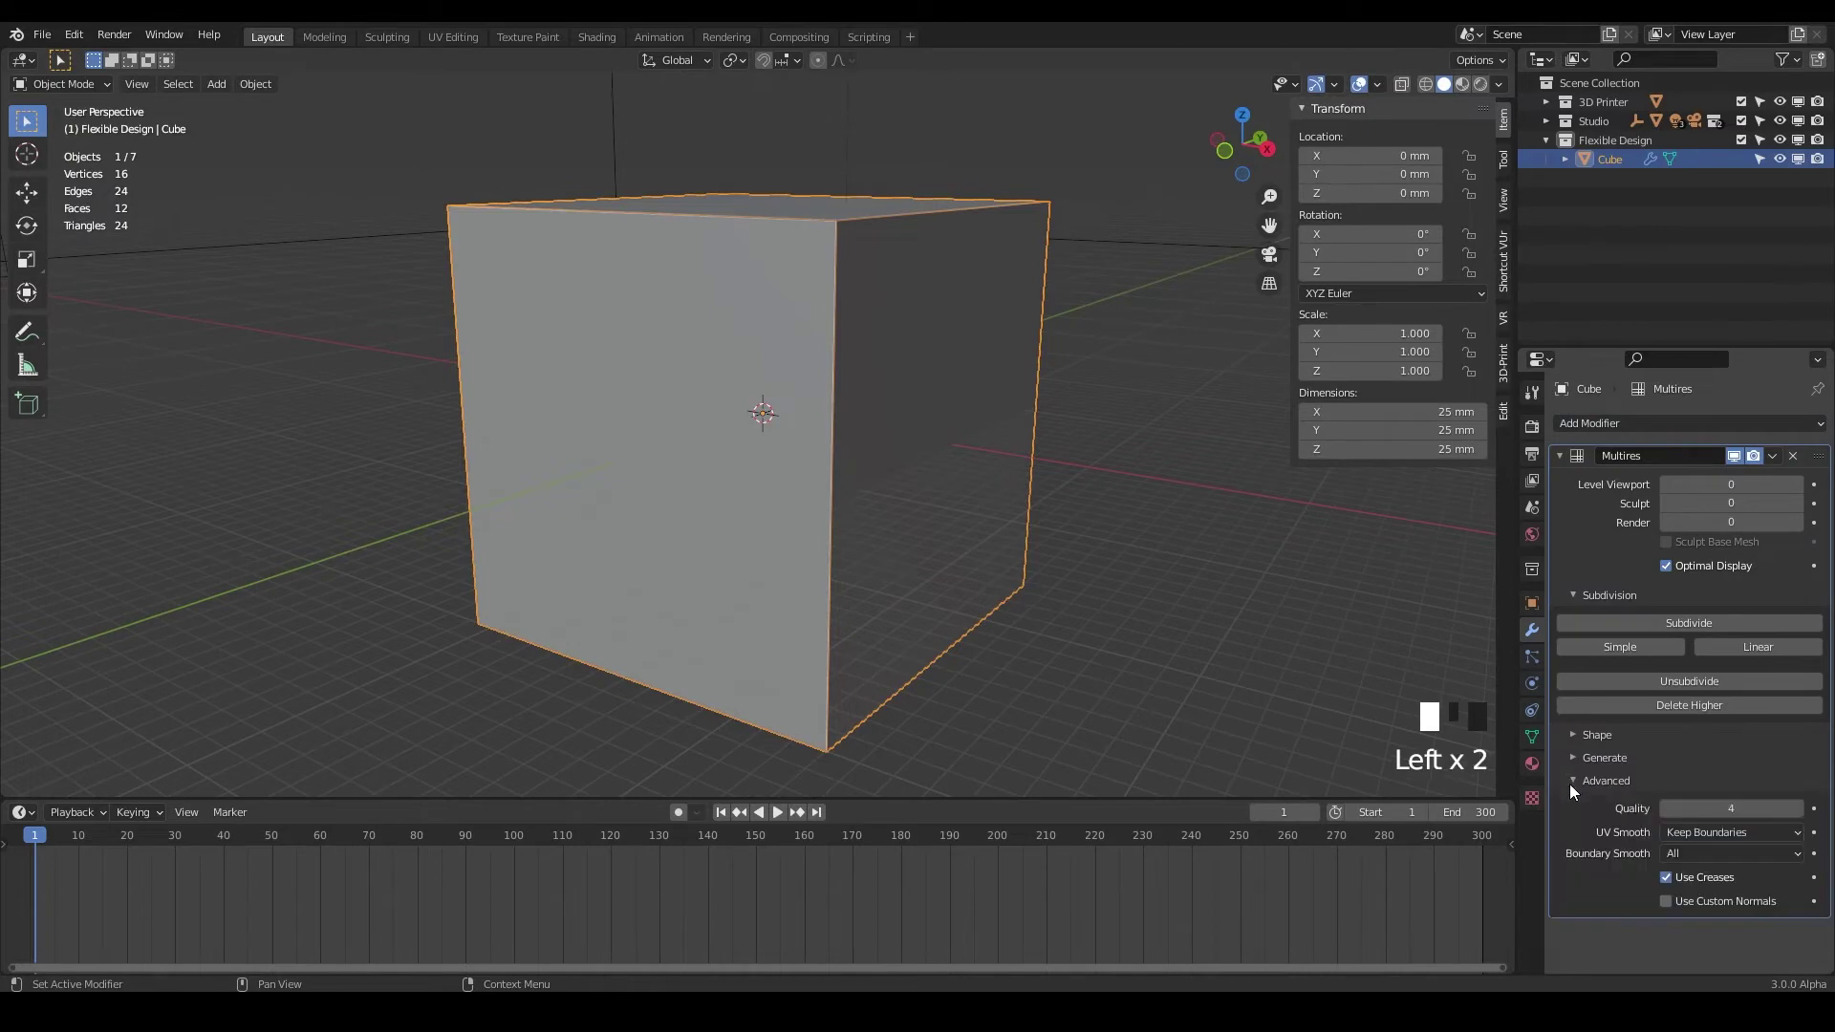
pyautogui.click(1574, 778)
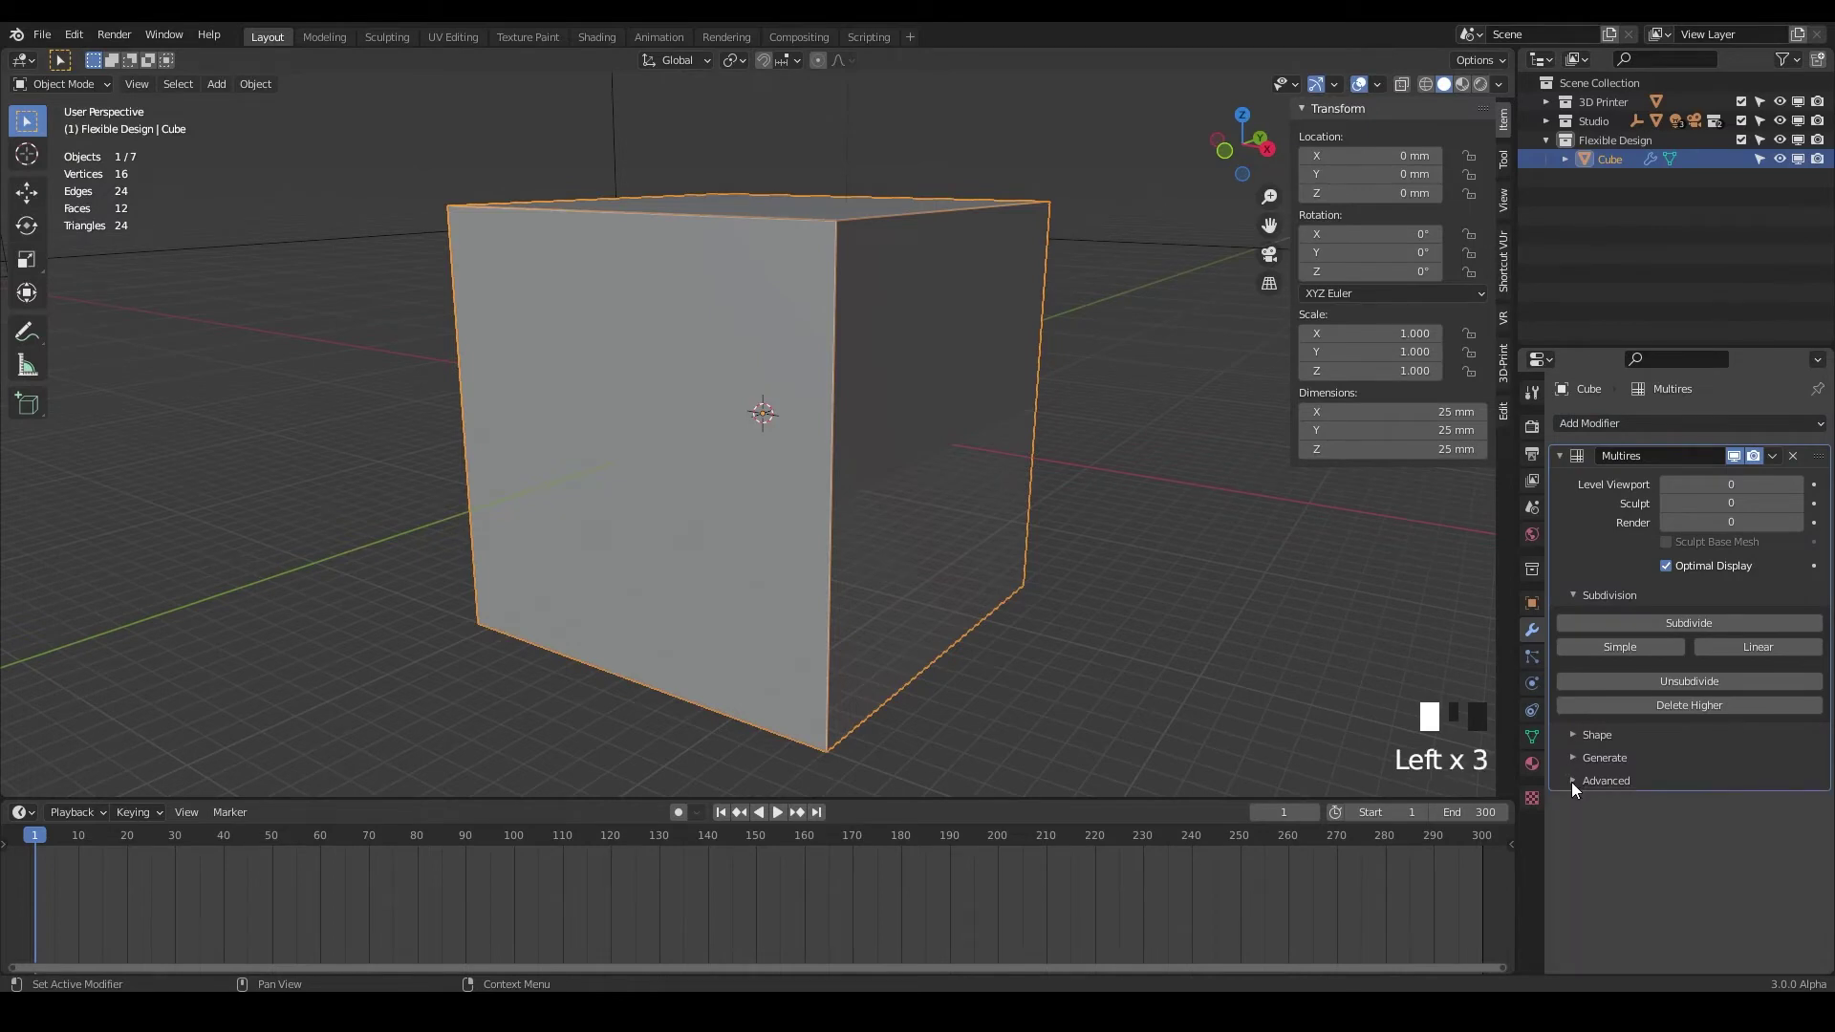
pyautogui.click(1570, 781)
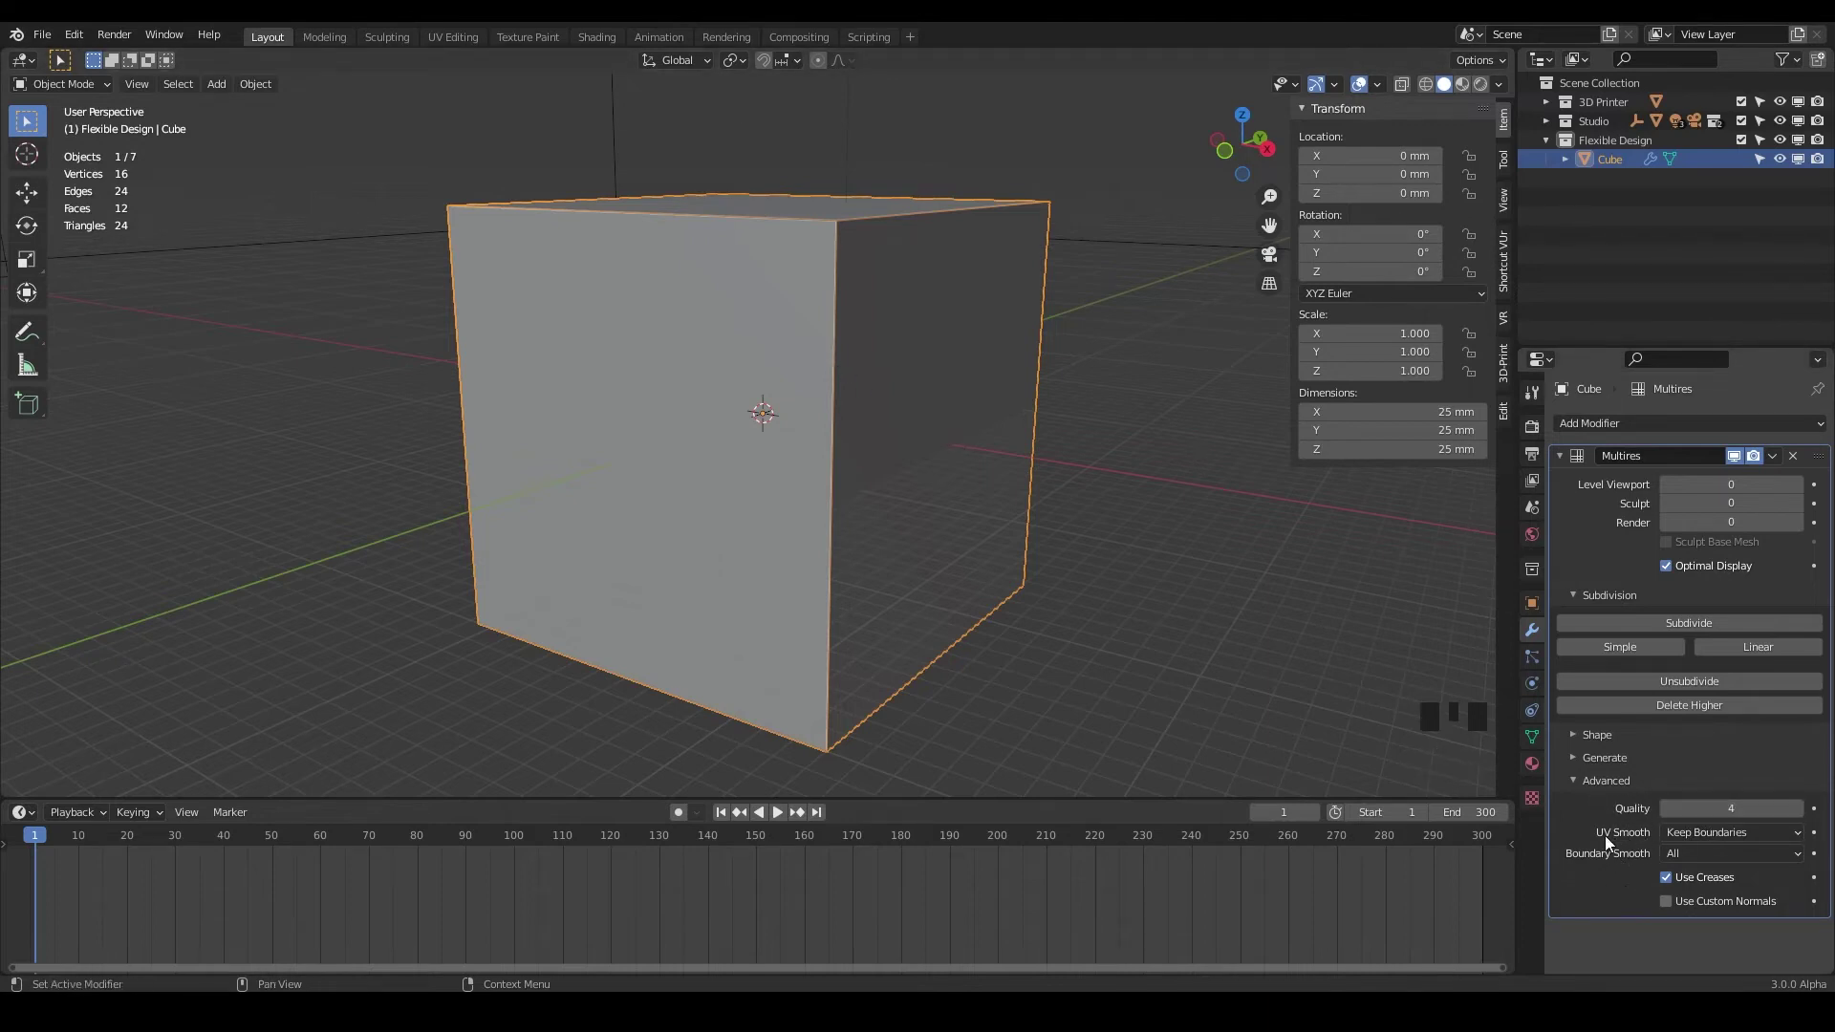
# Review the UV Smooth and Boundary Smooth choices, keeping Keep Boundaries and All selected.
pyautogui.click(1714, 829)
pyautogui.click(1802, 837)
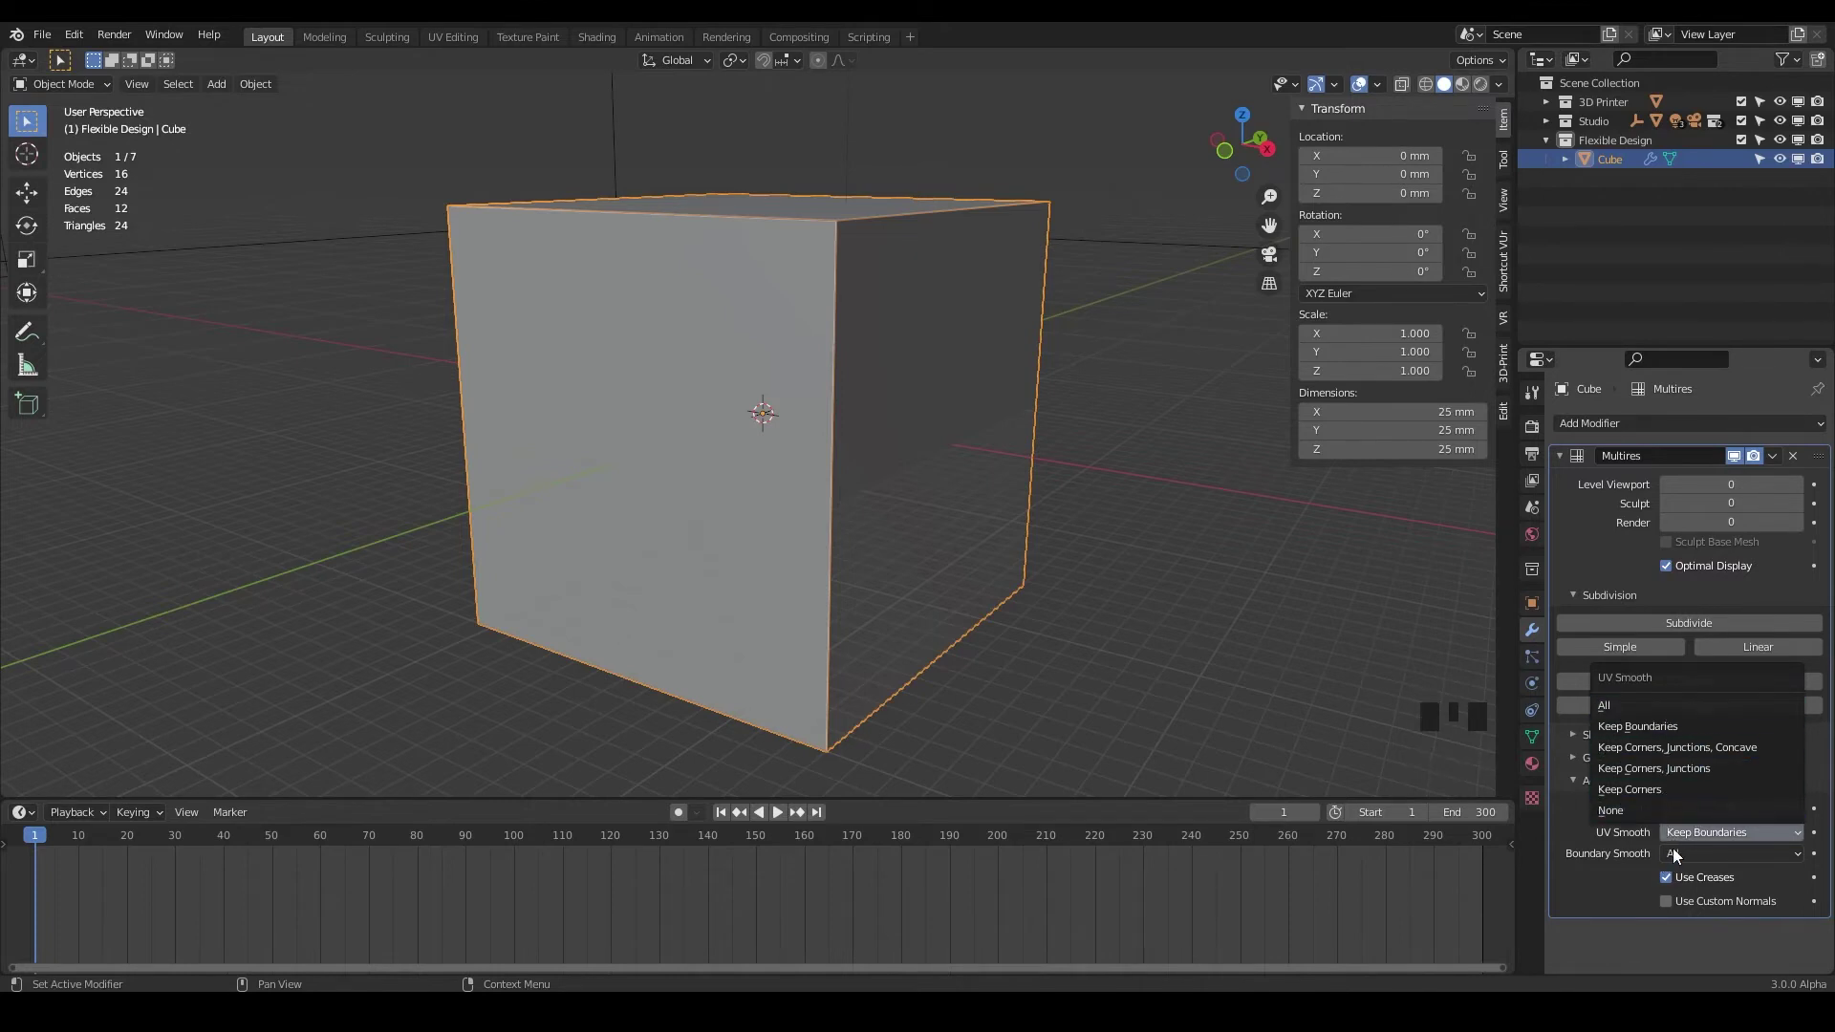
pyautogui.click(1801, 837)
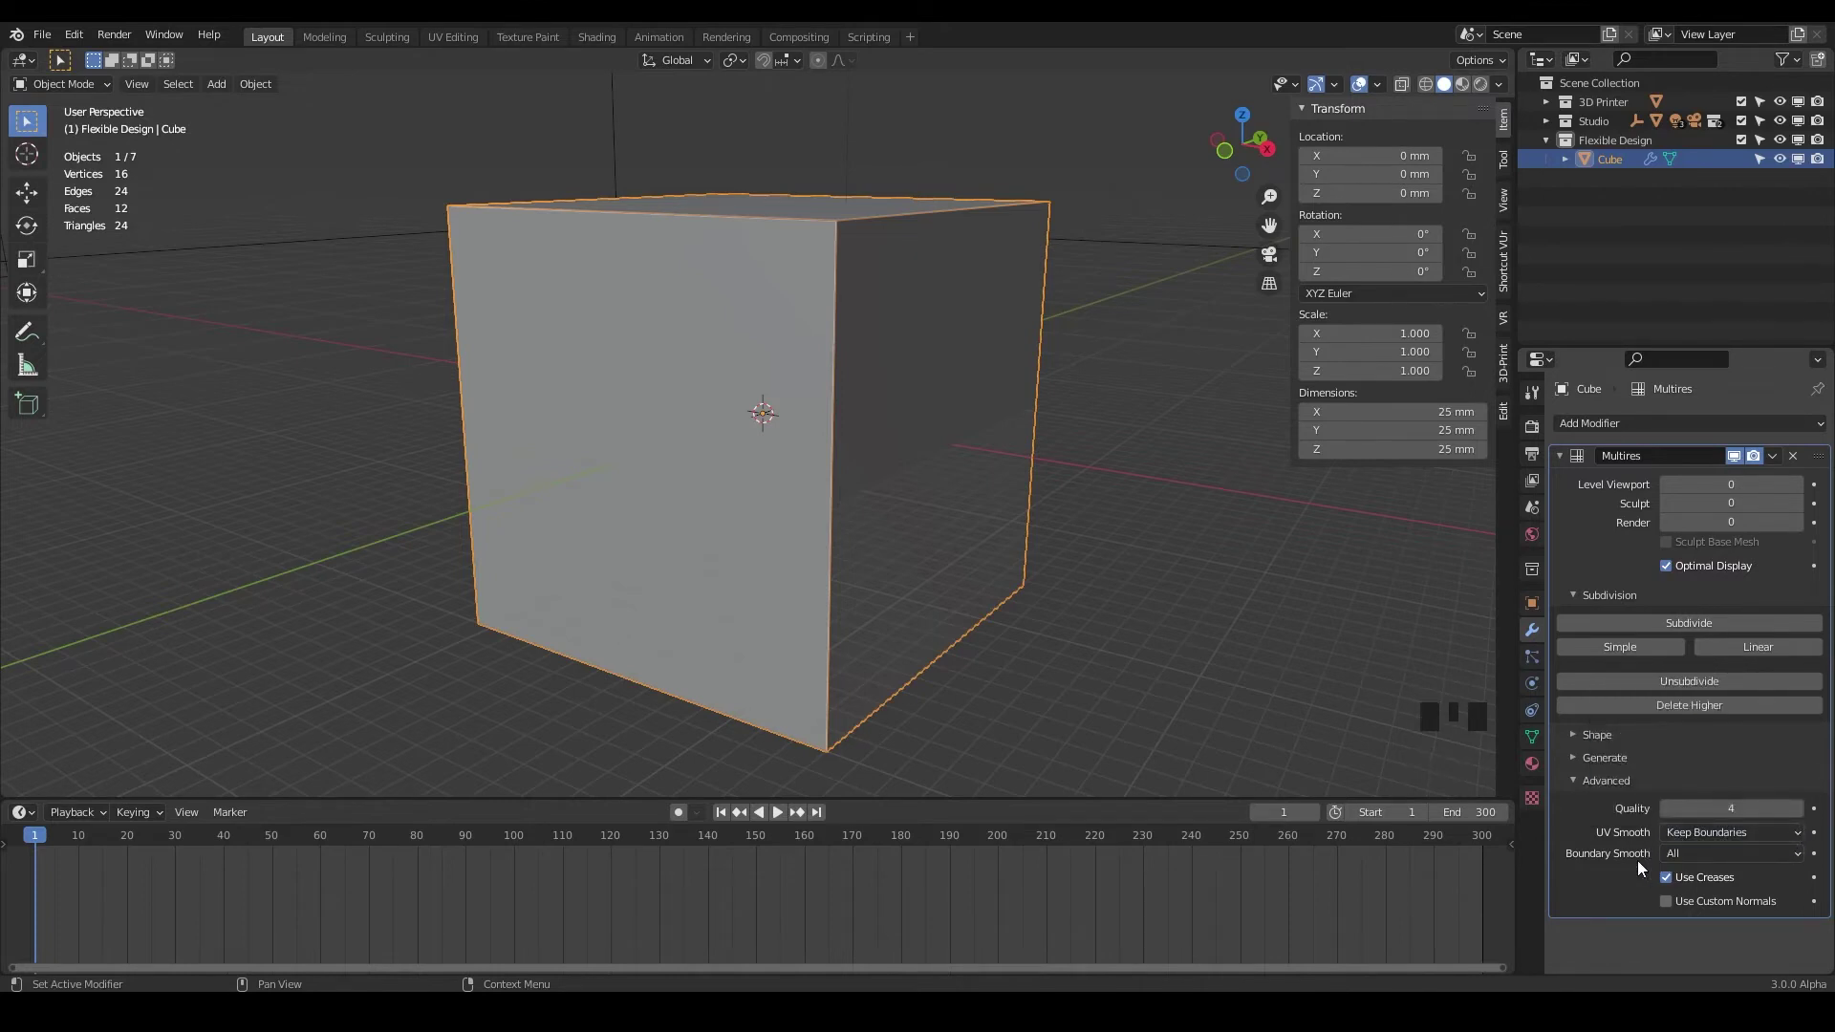
pyautogui.click(1699, 854)
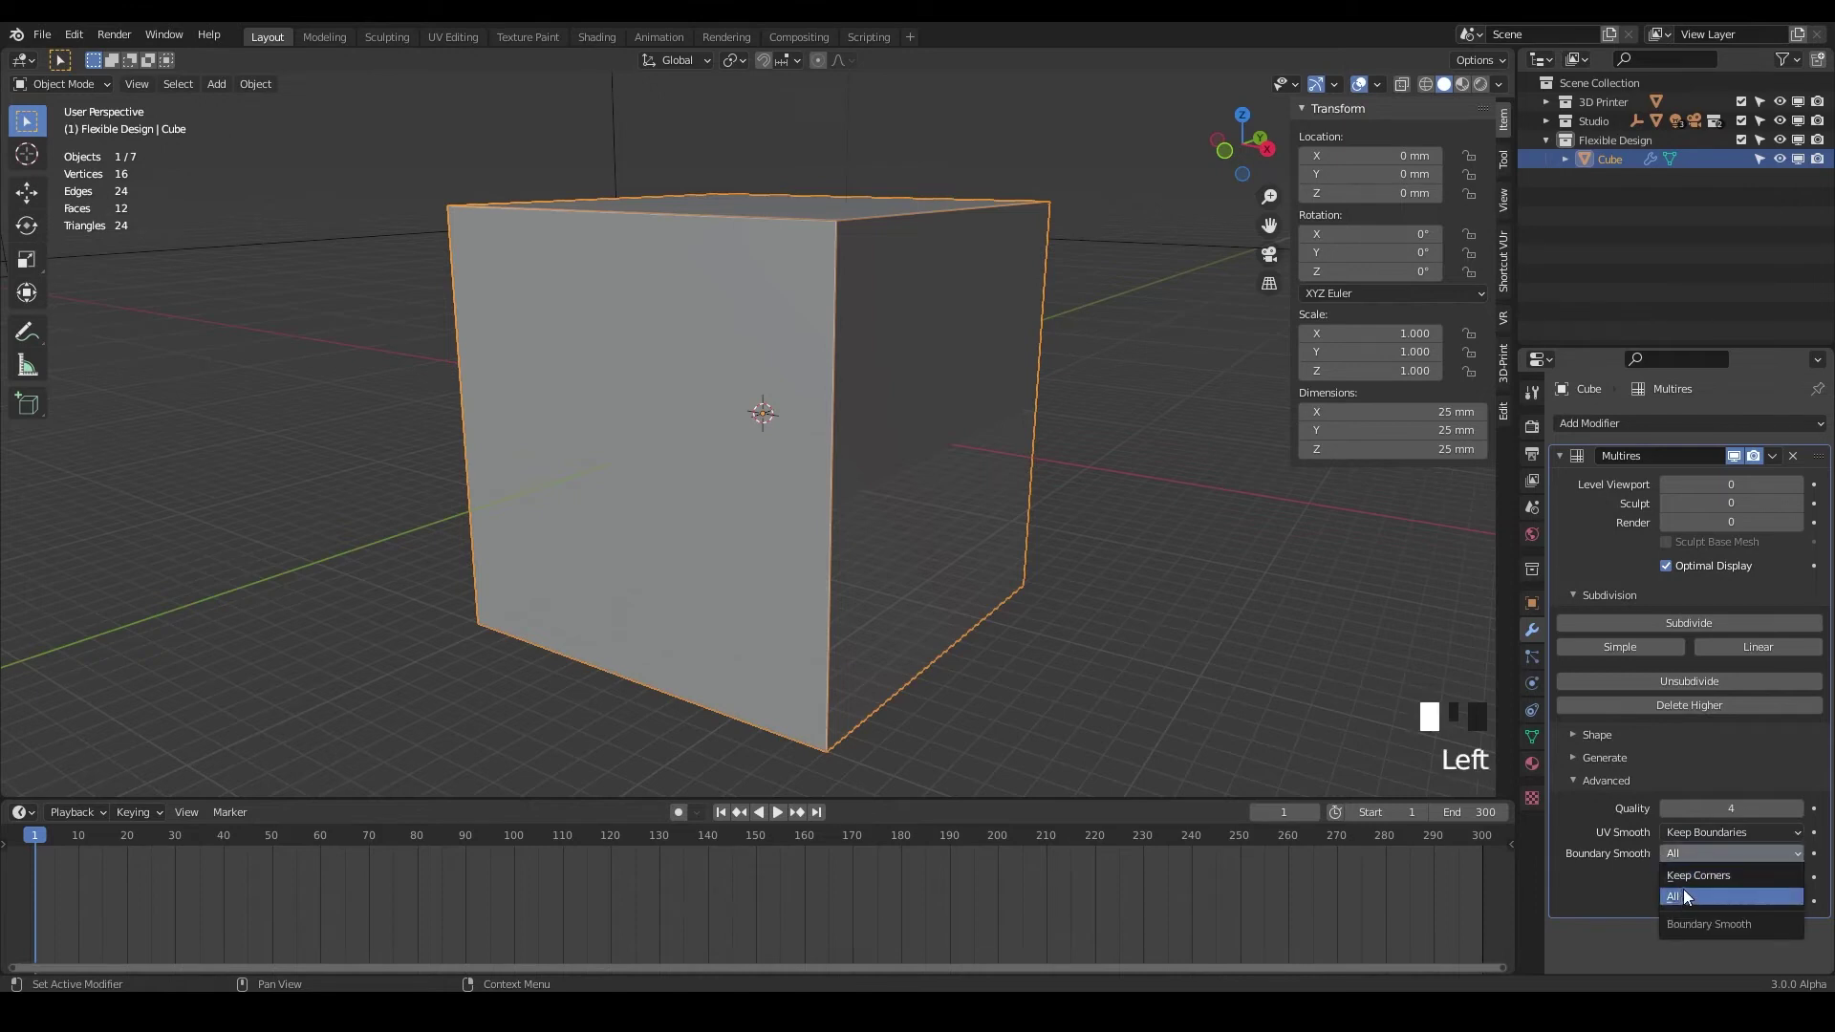
pyautogui.click(1678, 894)
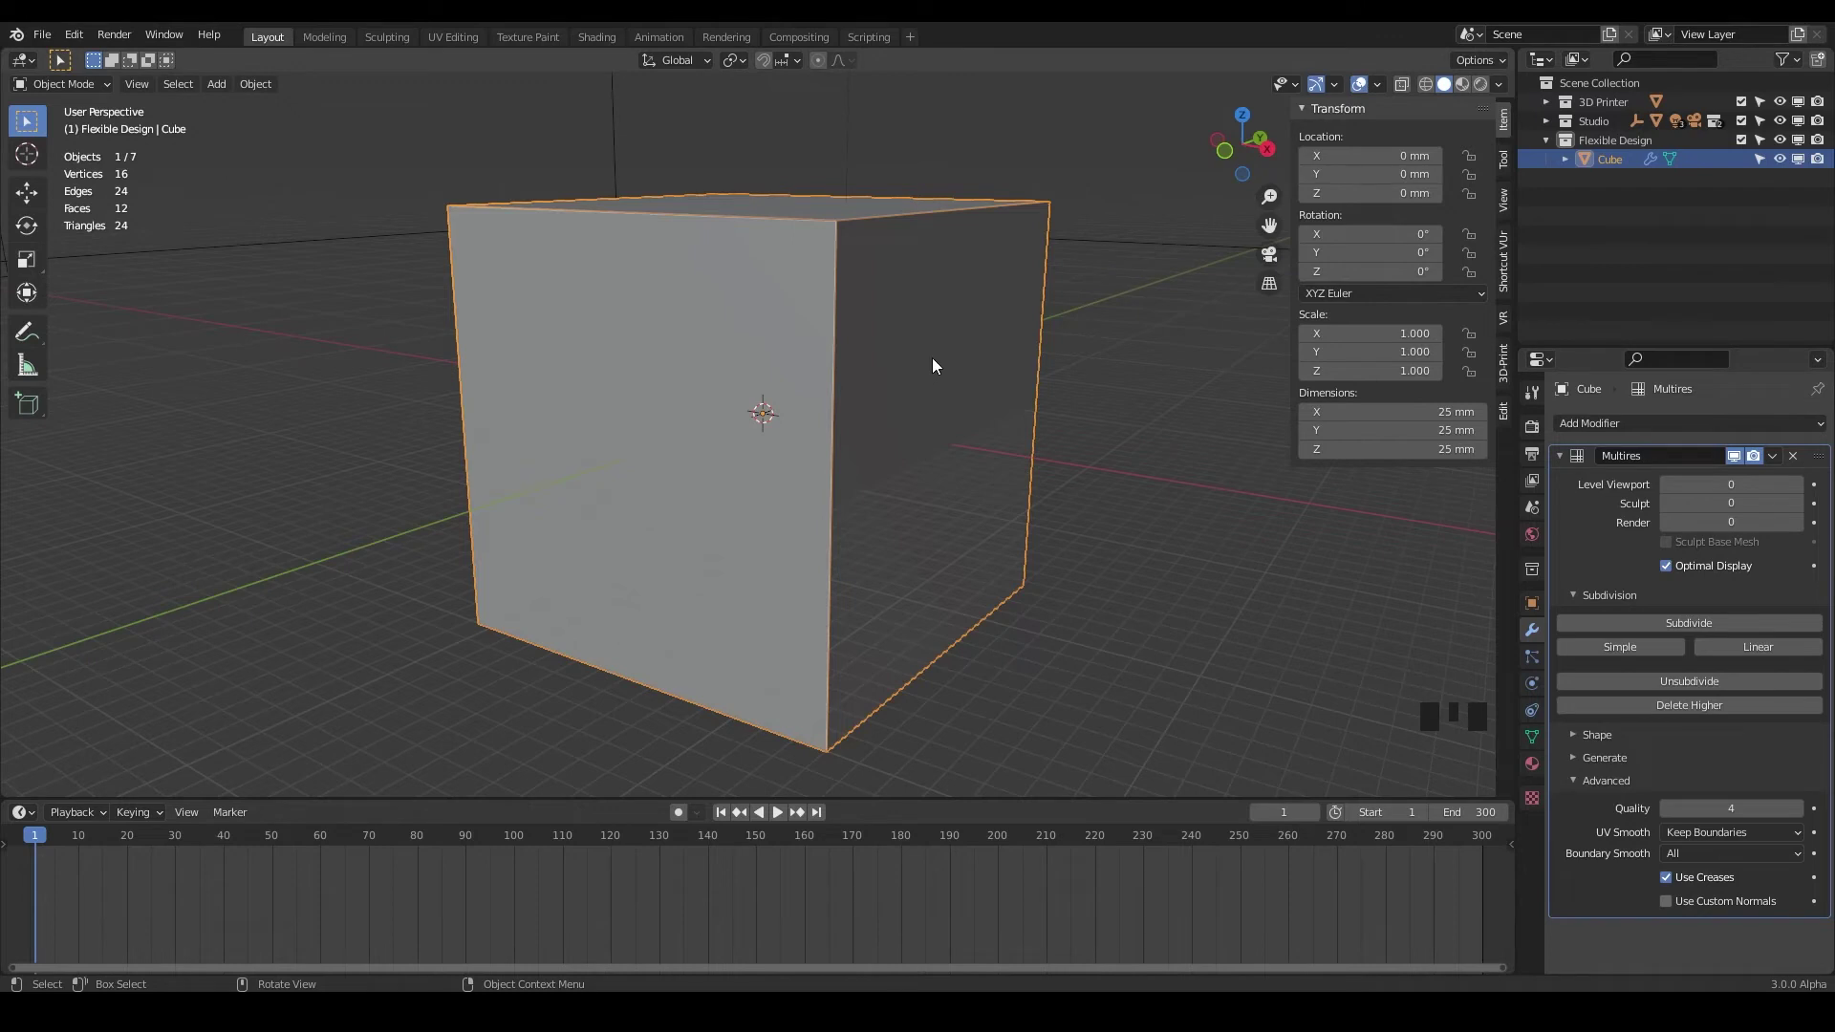
# In Edit Mode, select the cube's +X side face, set its edges' Mean Crease to 1.00, and return to Object Mode.
pyautogui.press('Tab')
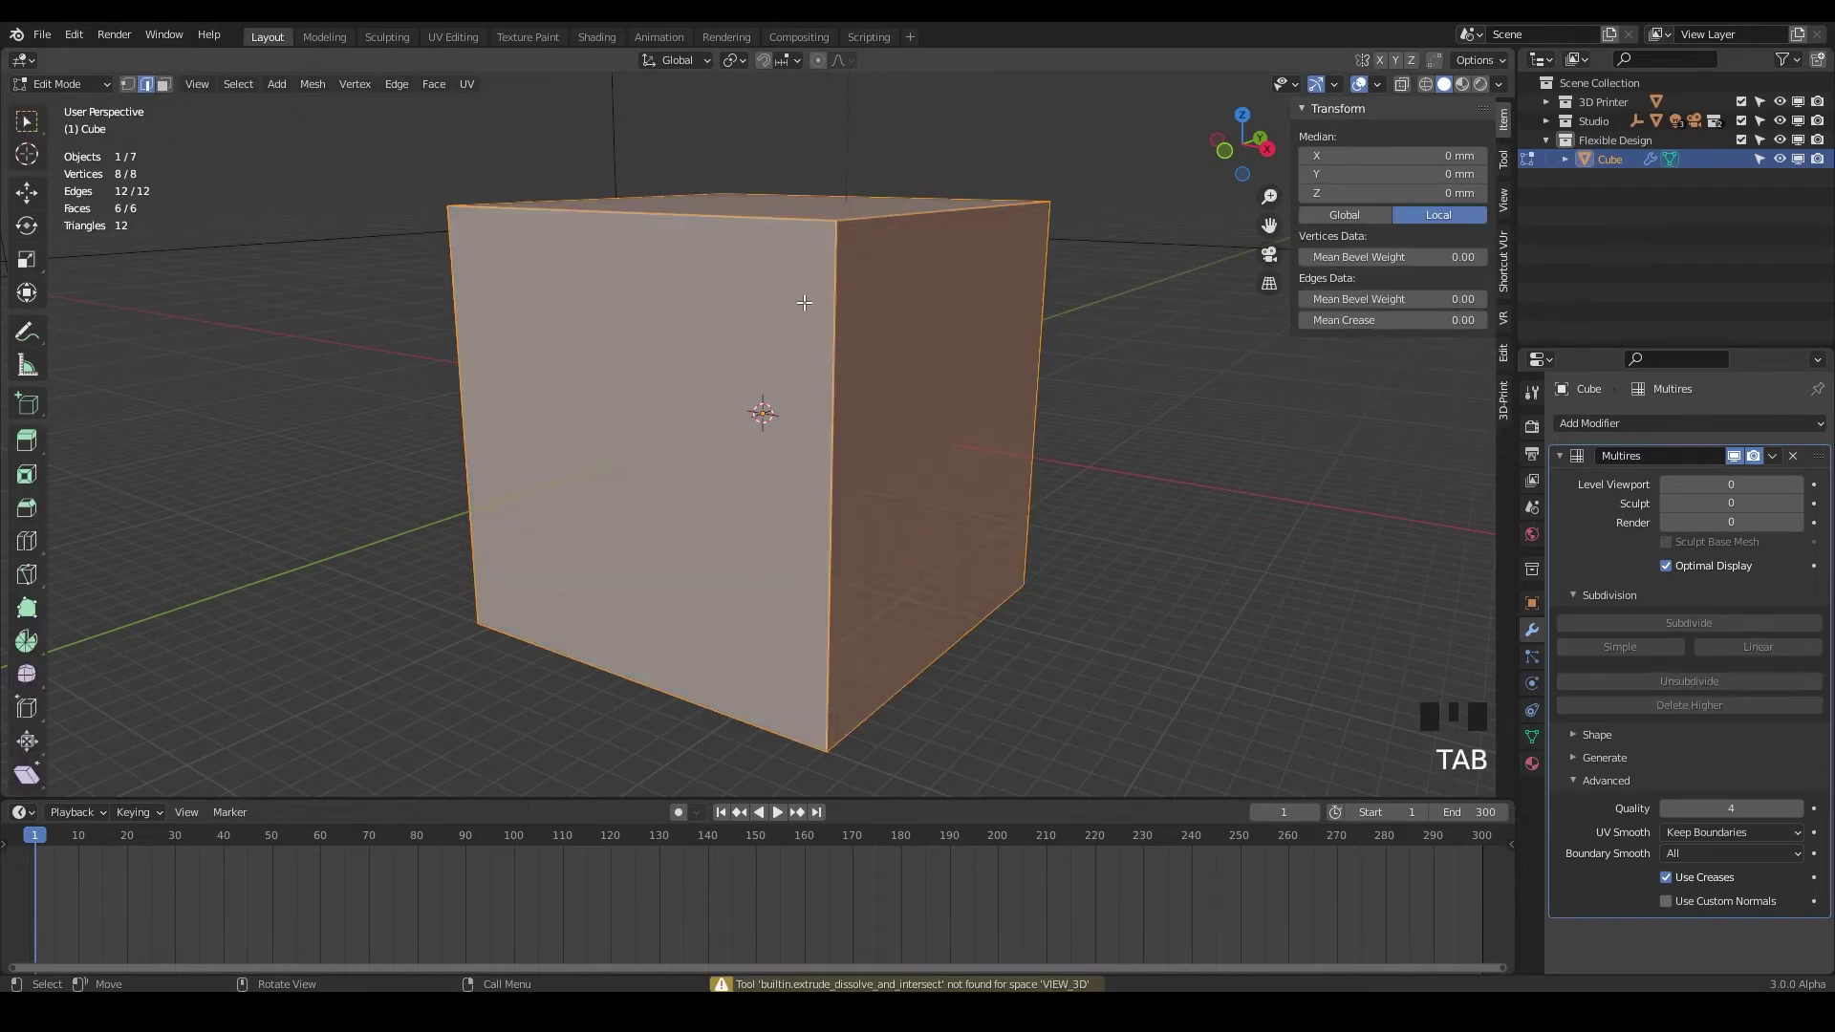
pyautogui.click(858, 319)
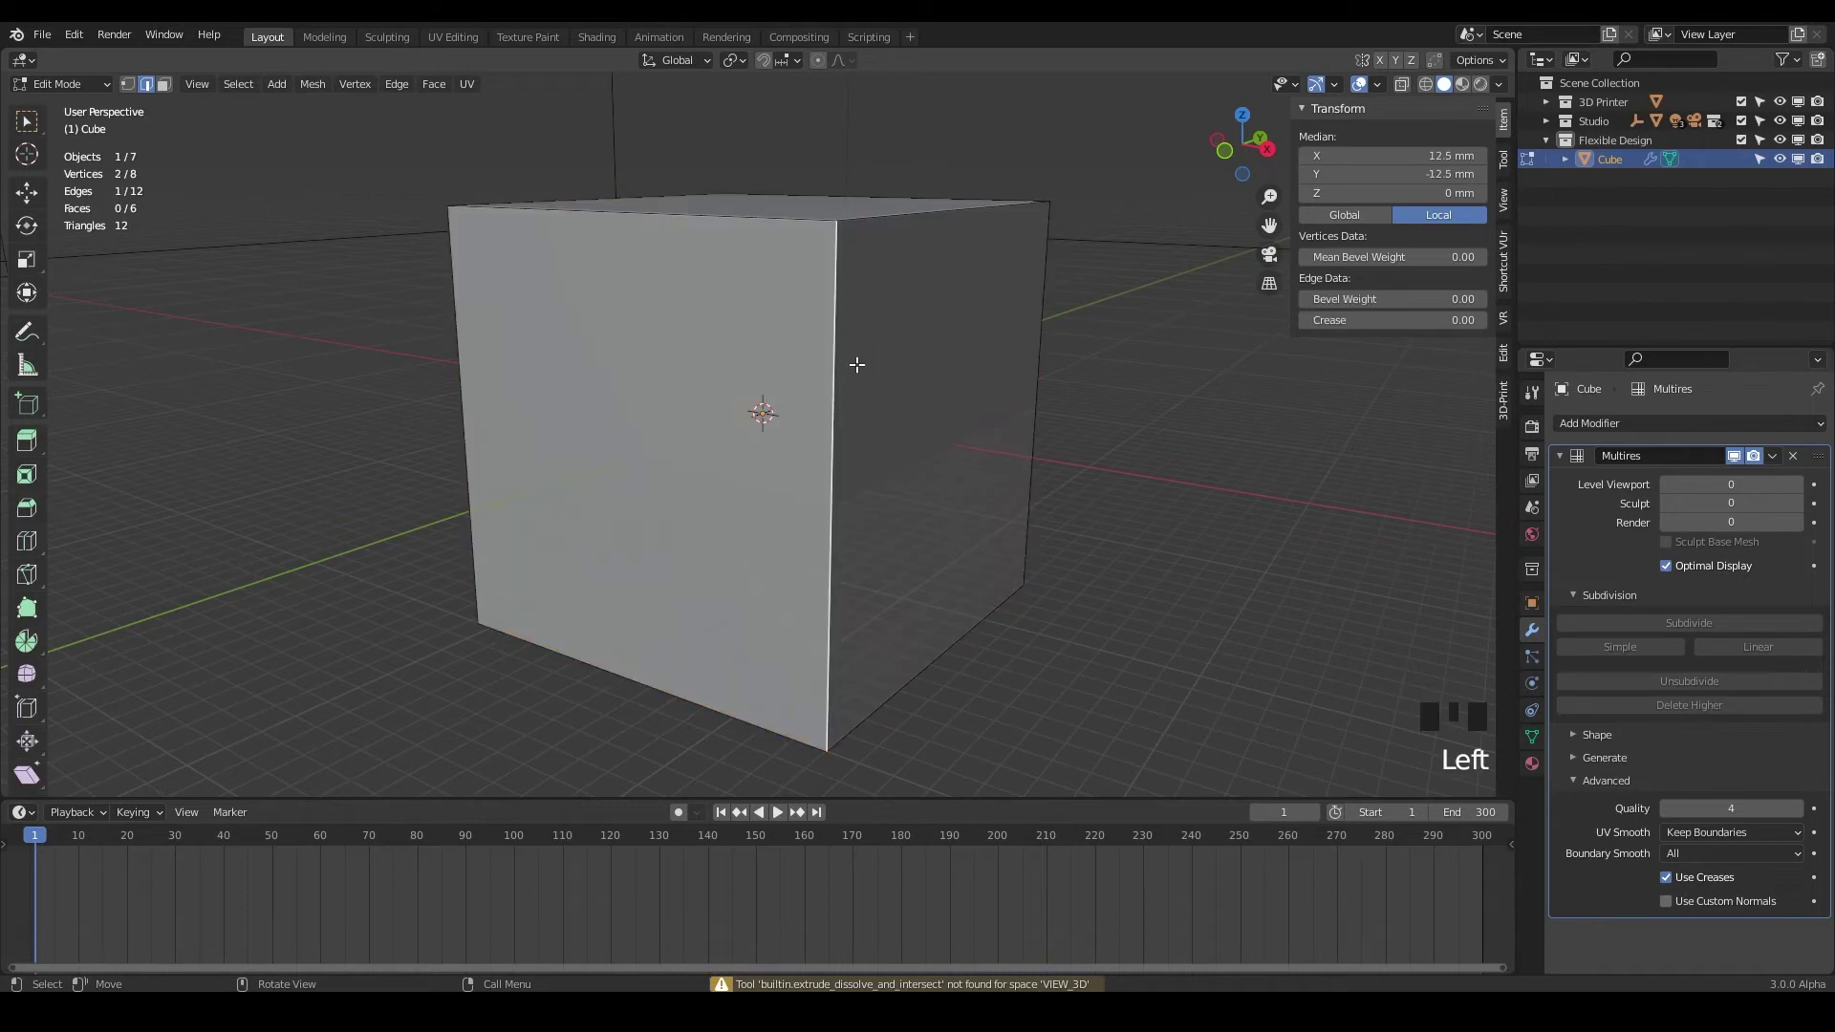
pyautogui.press('3')
pyautogui.click(920, 319)
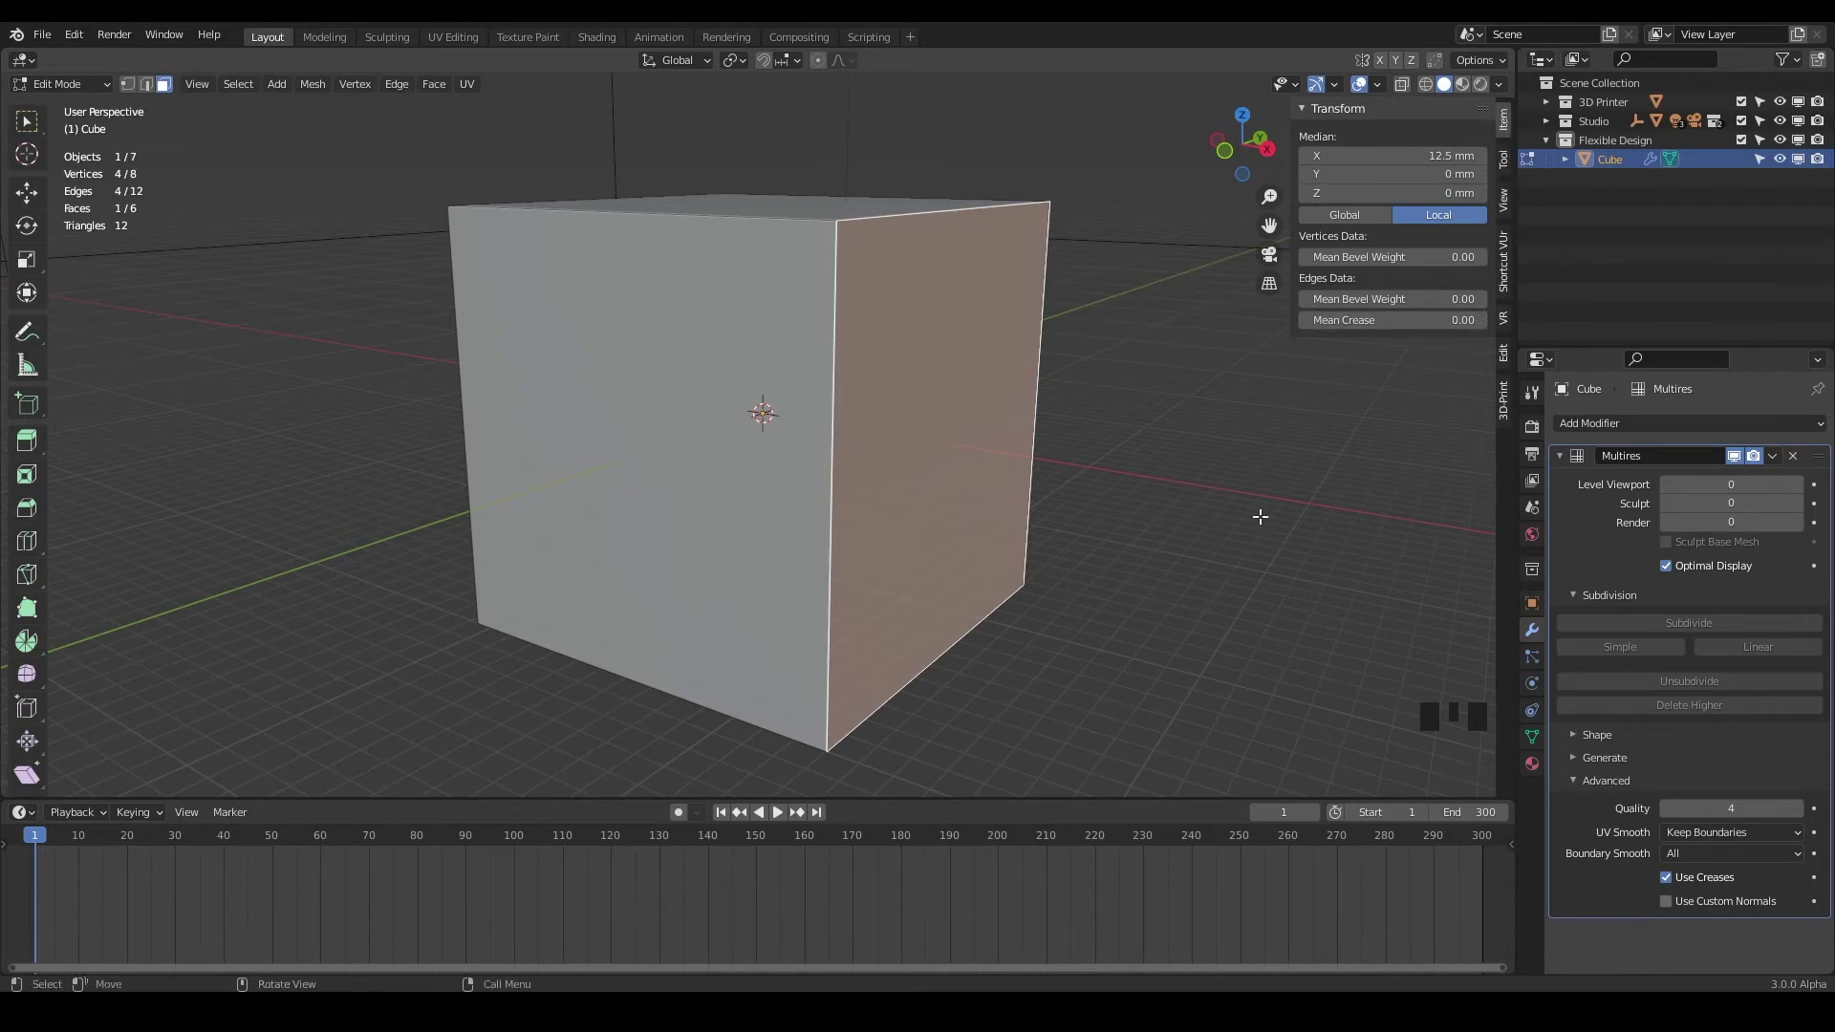
pyautogui.press('n')
pyautogui.press('n')
pyautogui.press('n')
pyautogui.press('n')
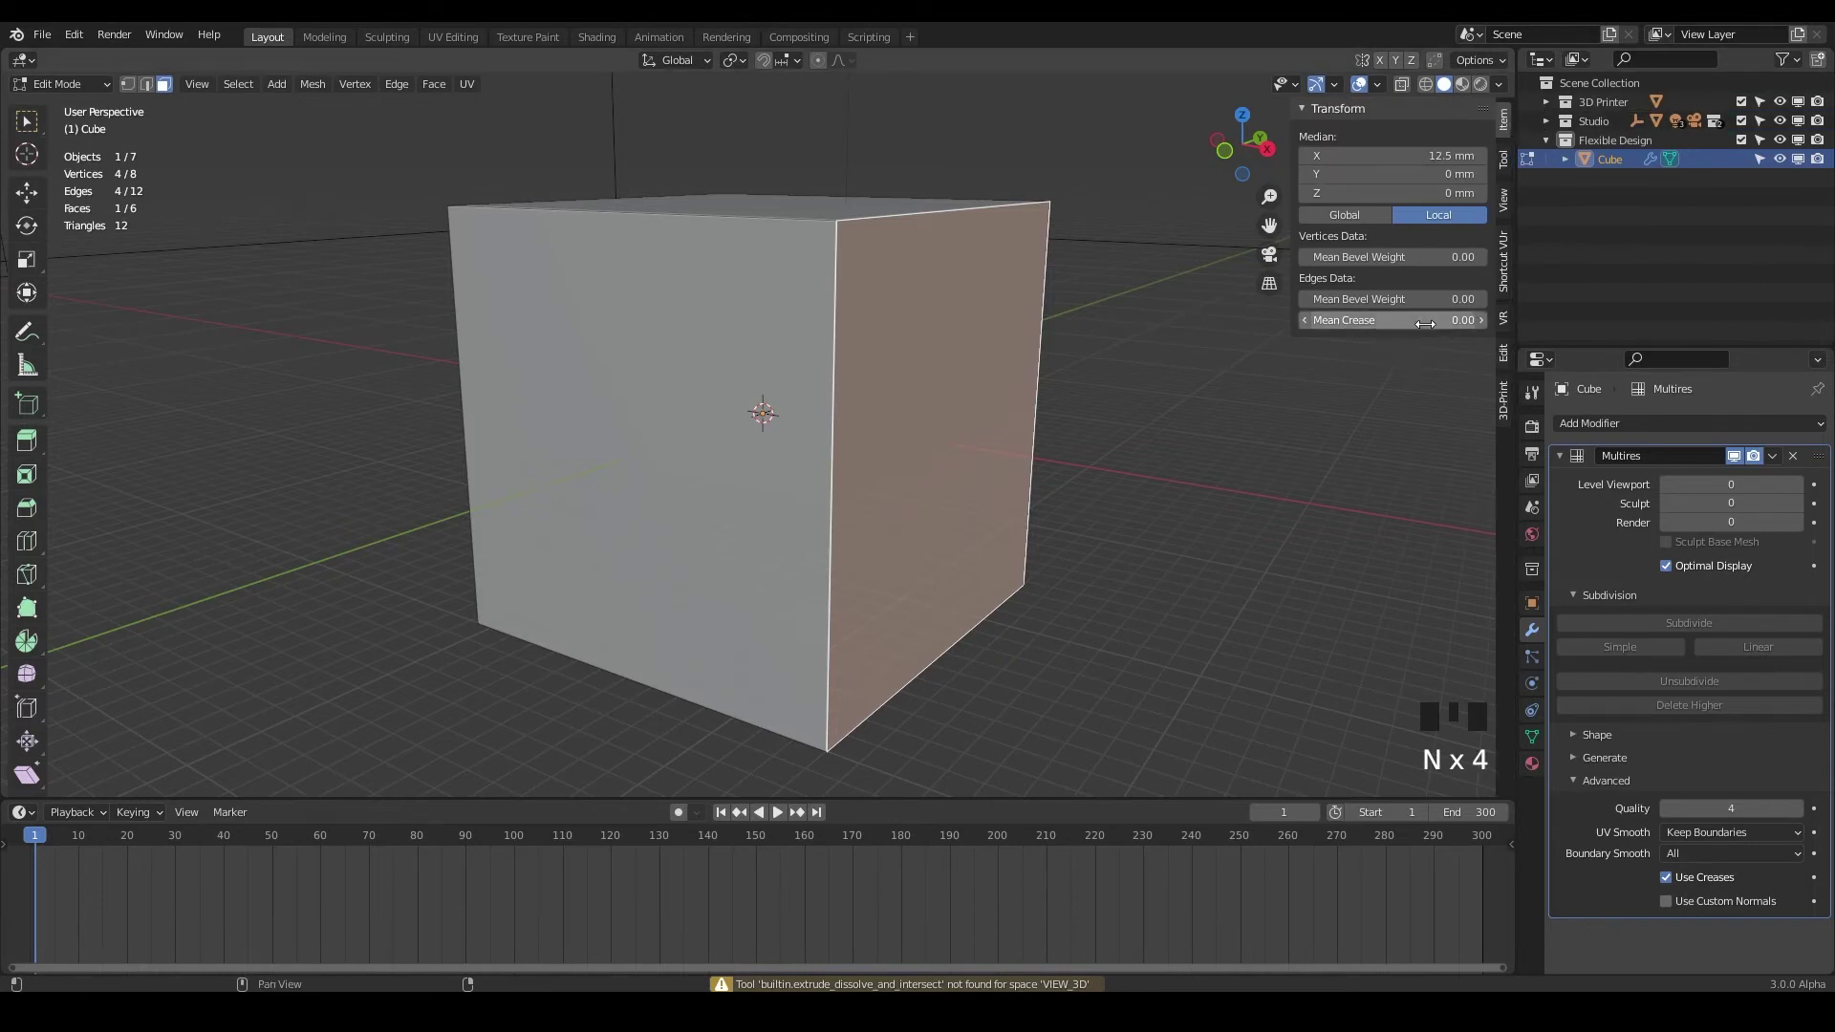
pyautogui.moveTo(1424, 325); pyautogui.dragTo(1490, 328)
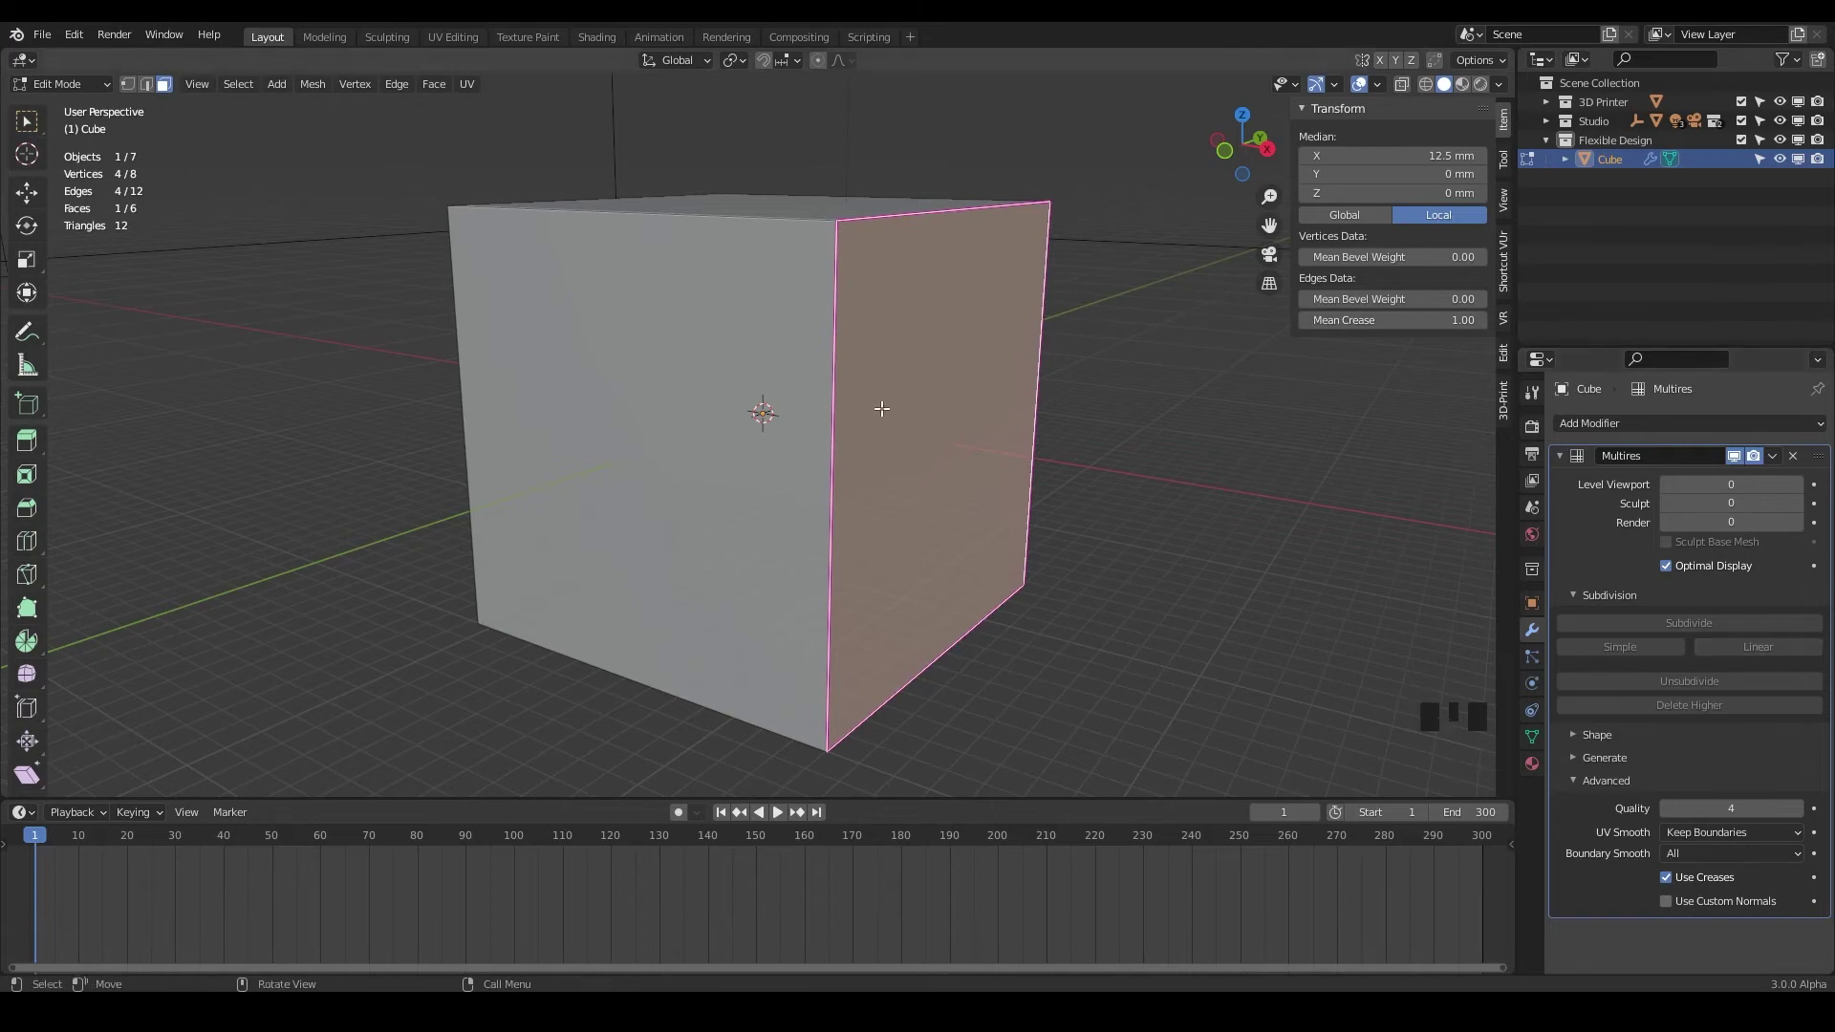
pyautogui.press('Tab')
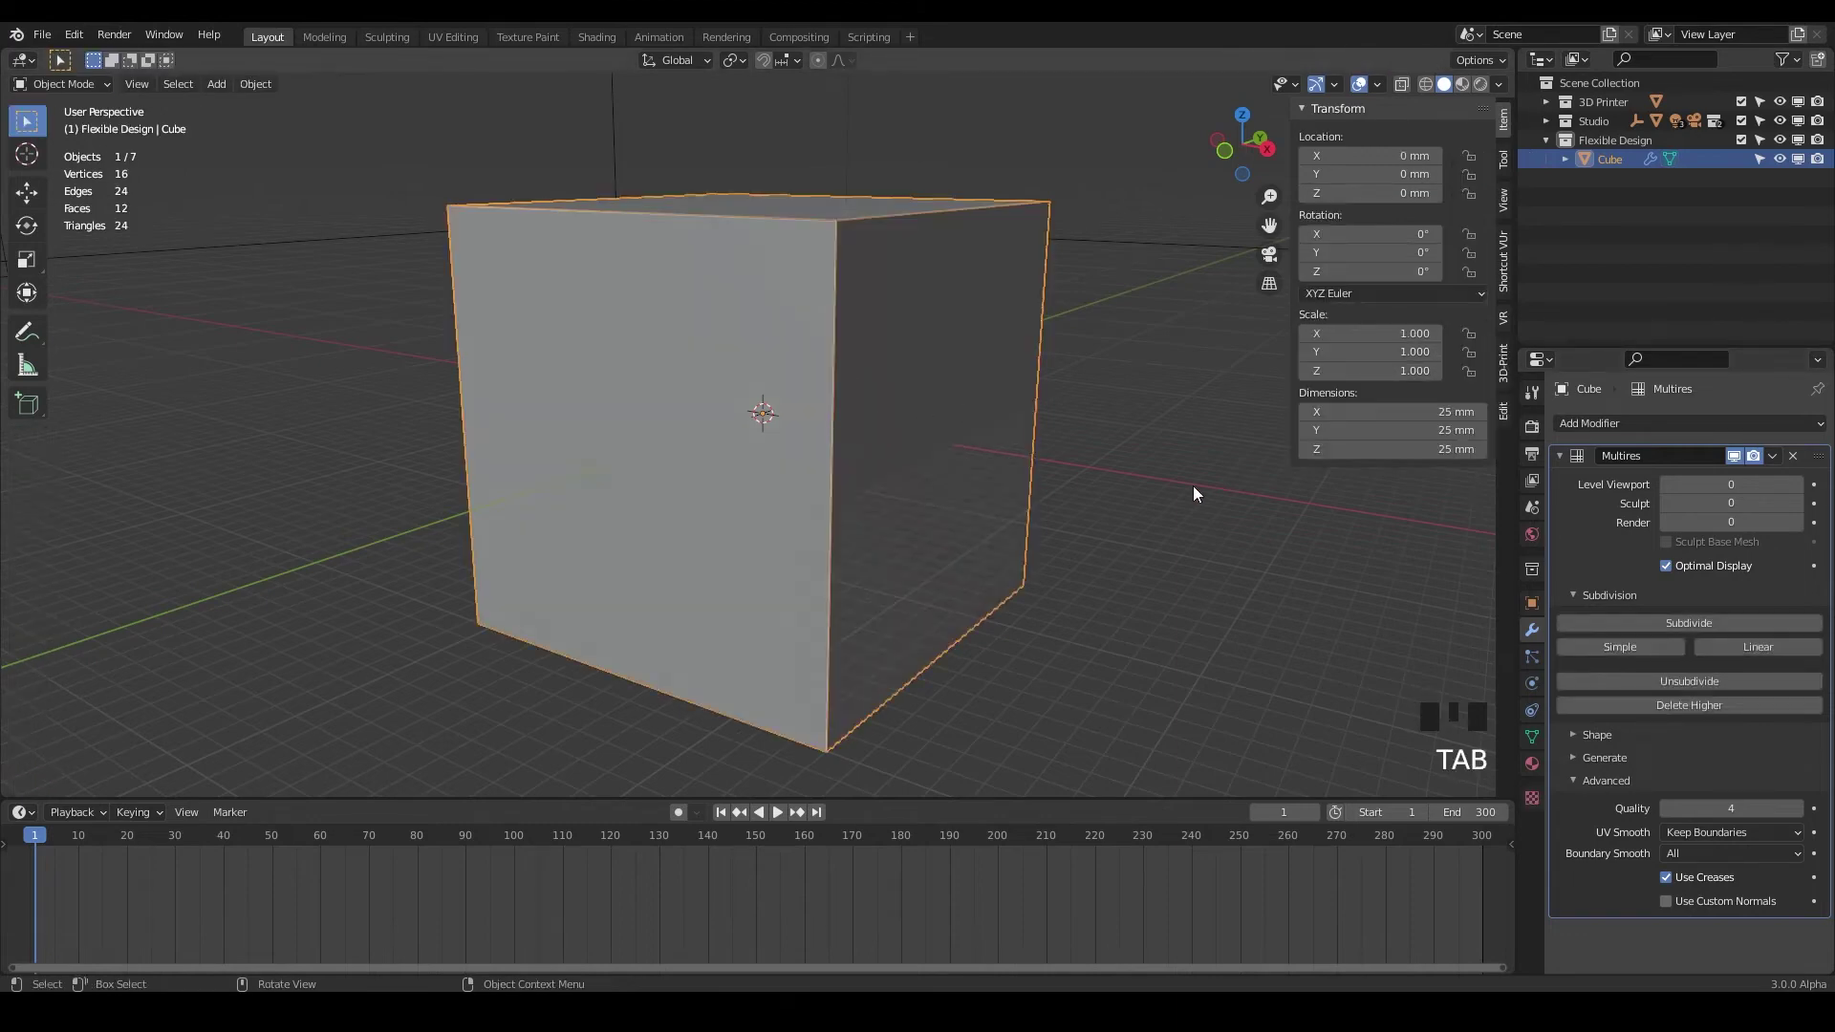
# Subdivide the cube to Multires level 3 and inspect the creased +X face.
pyautogui.click(1667, 623)
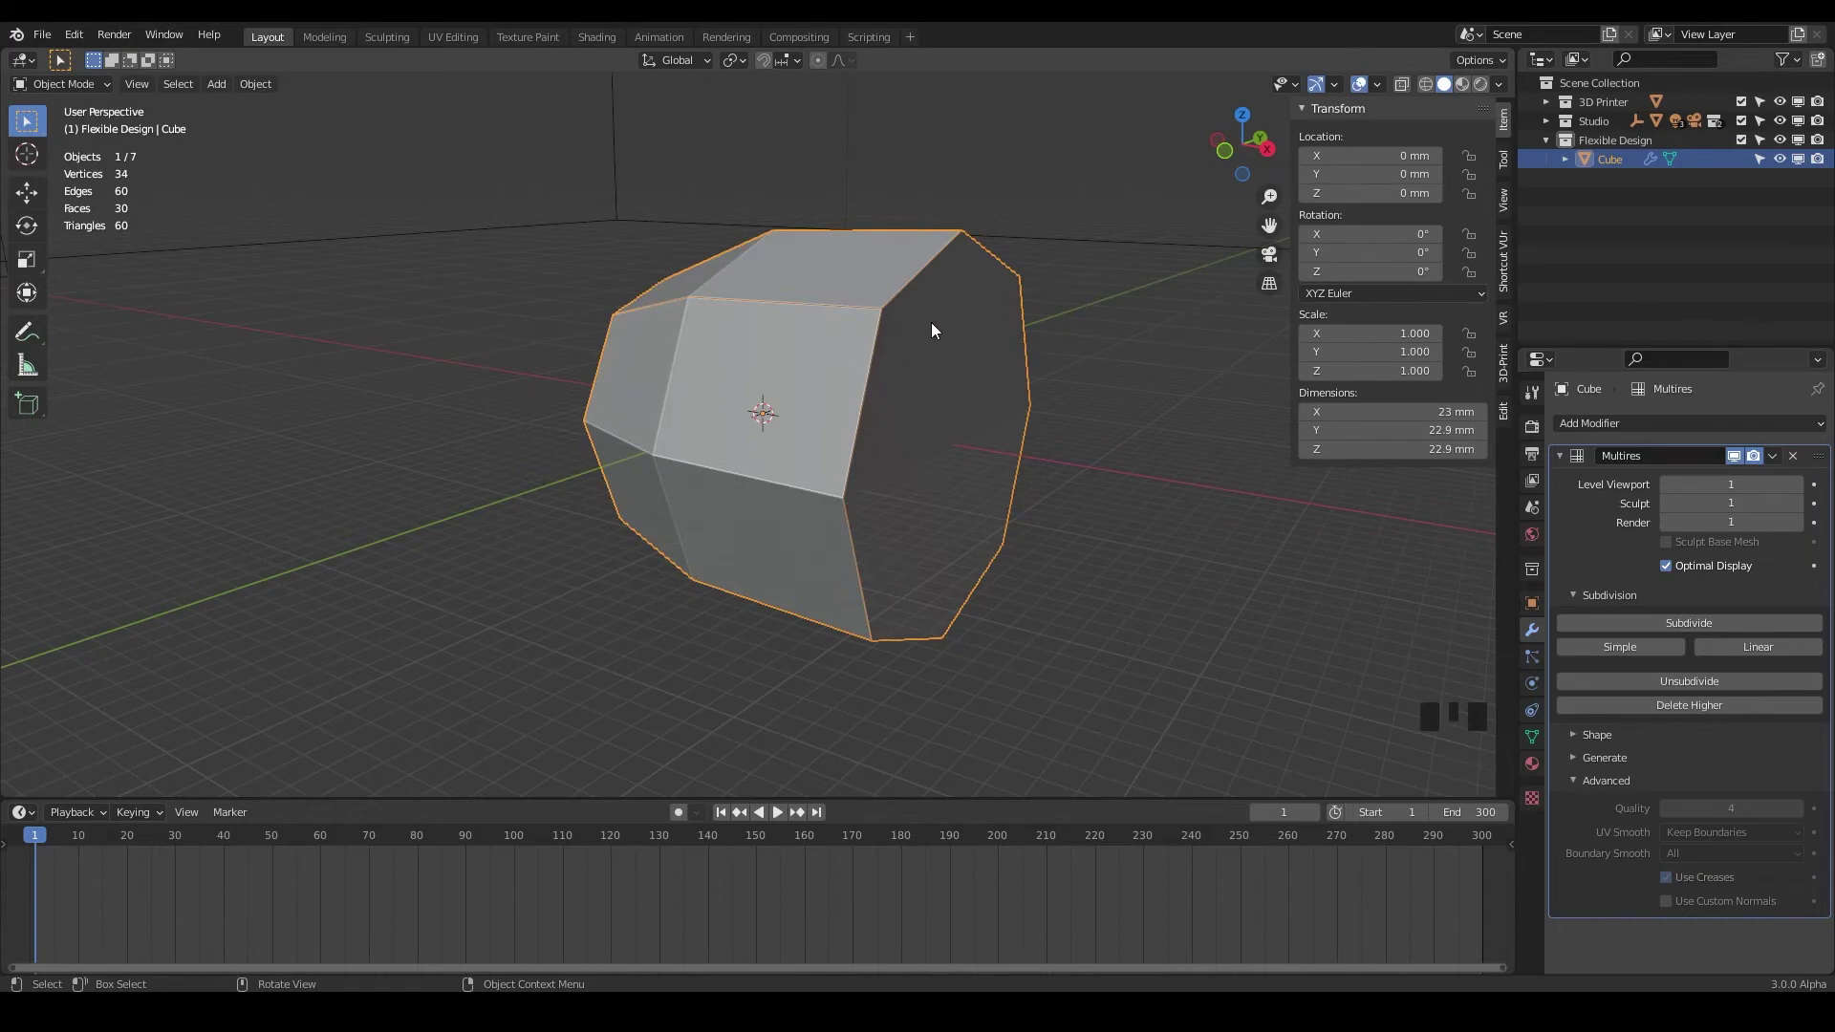
pyautogui.moveTo(934, 328); pyautogui.dragTo(1280, 573, button='middle')
pyautogui.click(1678, 622)
pyautogui.click(1676, 622)
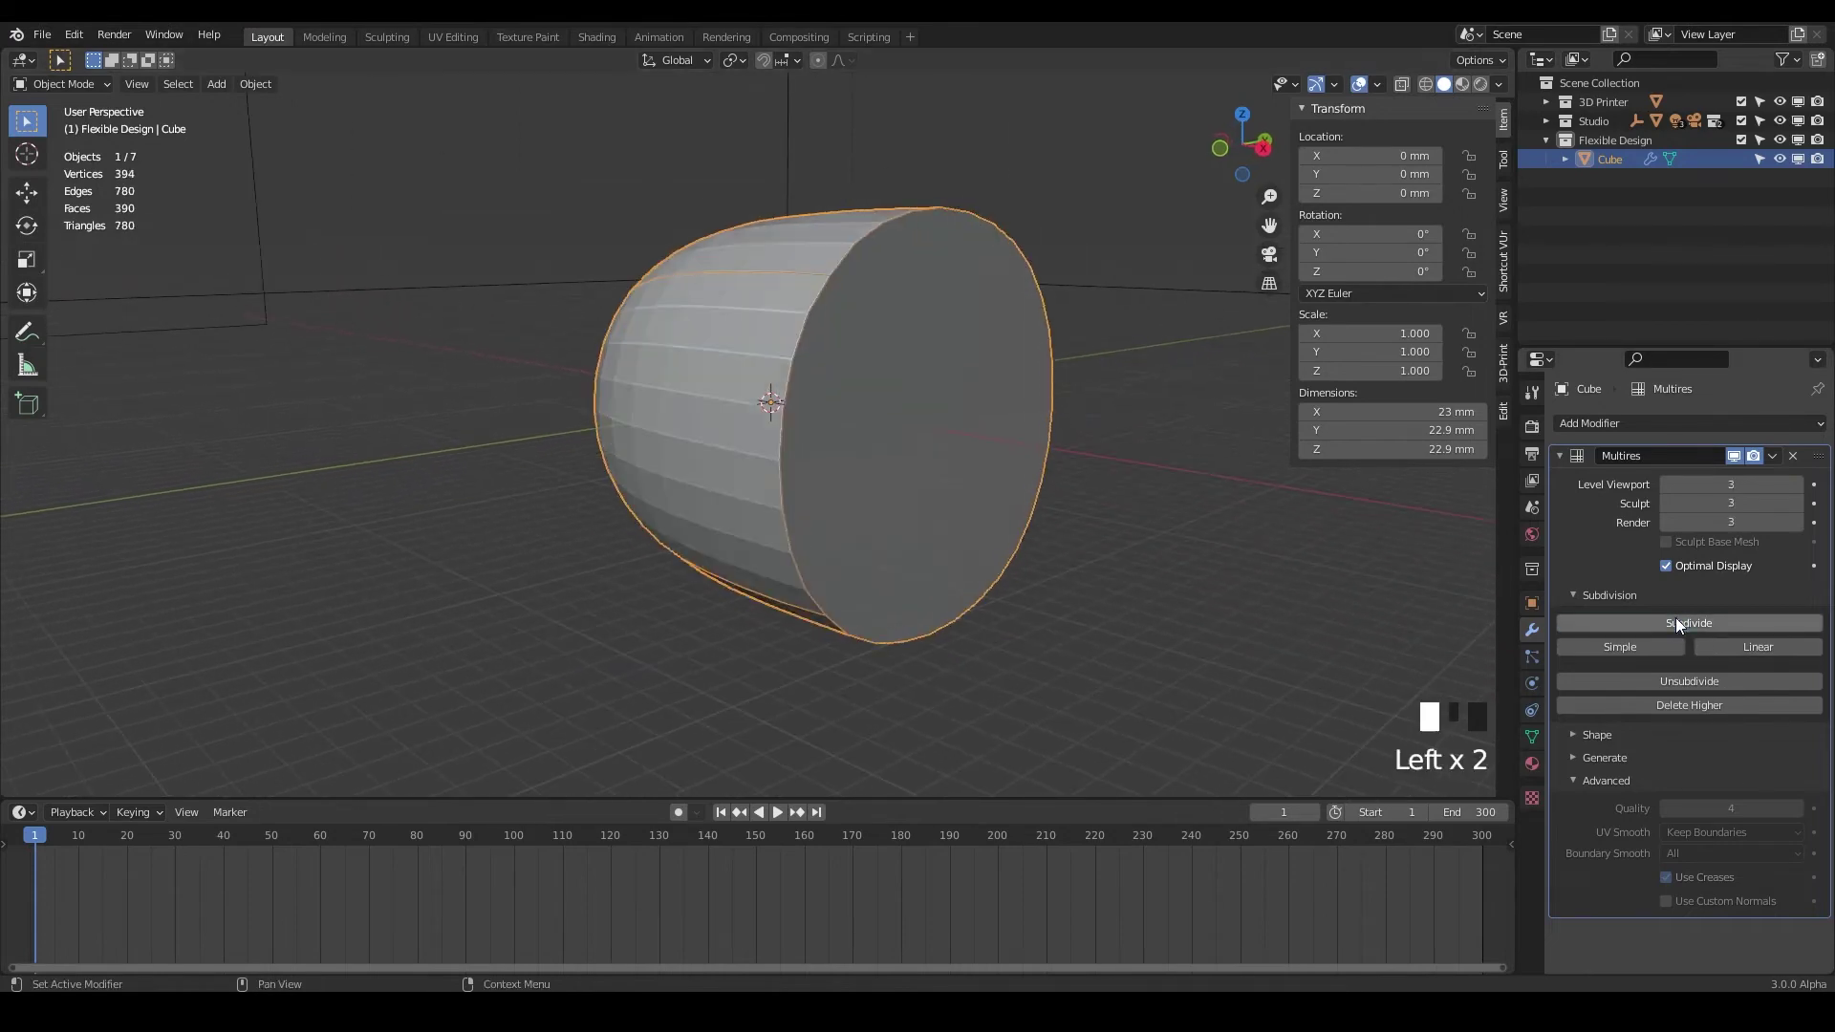
pyautogui.moveTo(822, 423); pyautogui.dragTo(1103, 601, button='middle')
# Set the Mean Crease of the +X face's edges to 0.5 in Edit Mode and inspect the cube in Object Mode.
pyautogui.press('Tab')
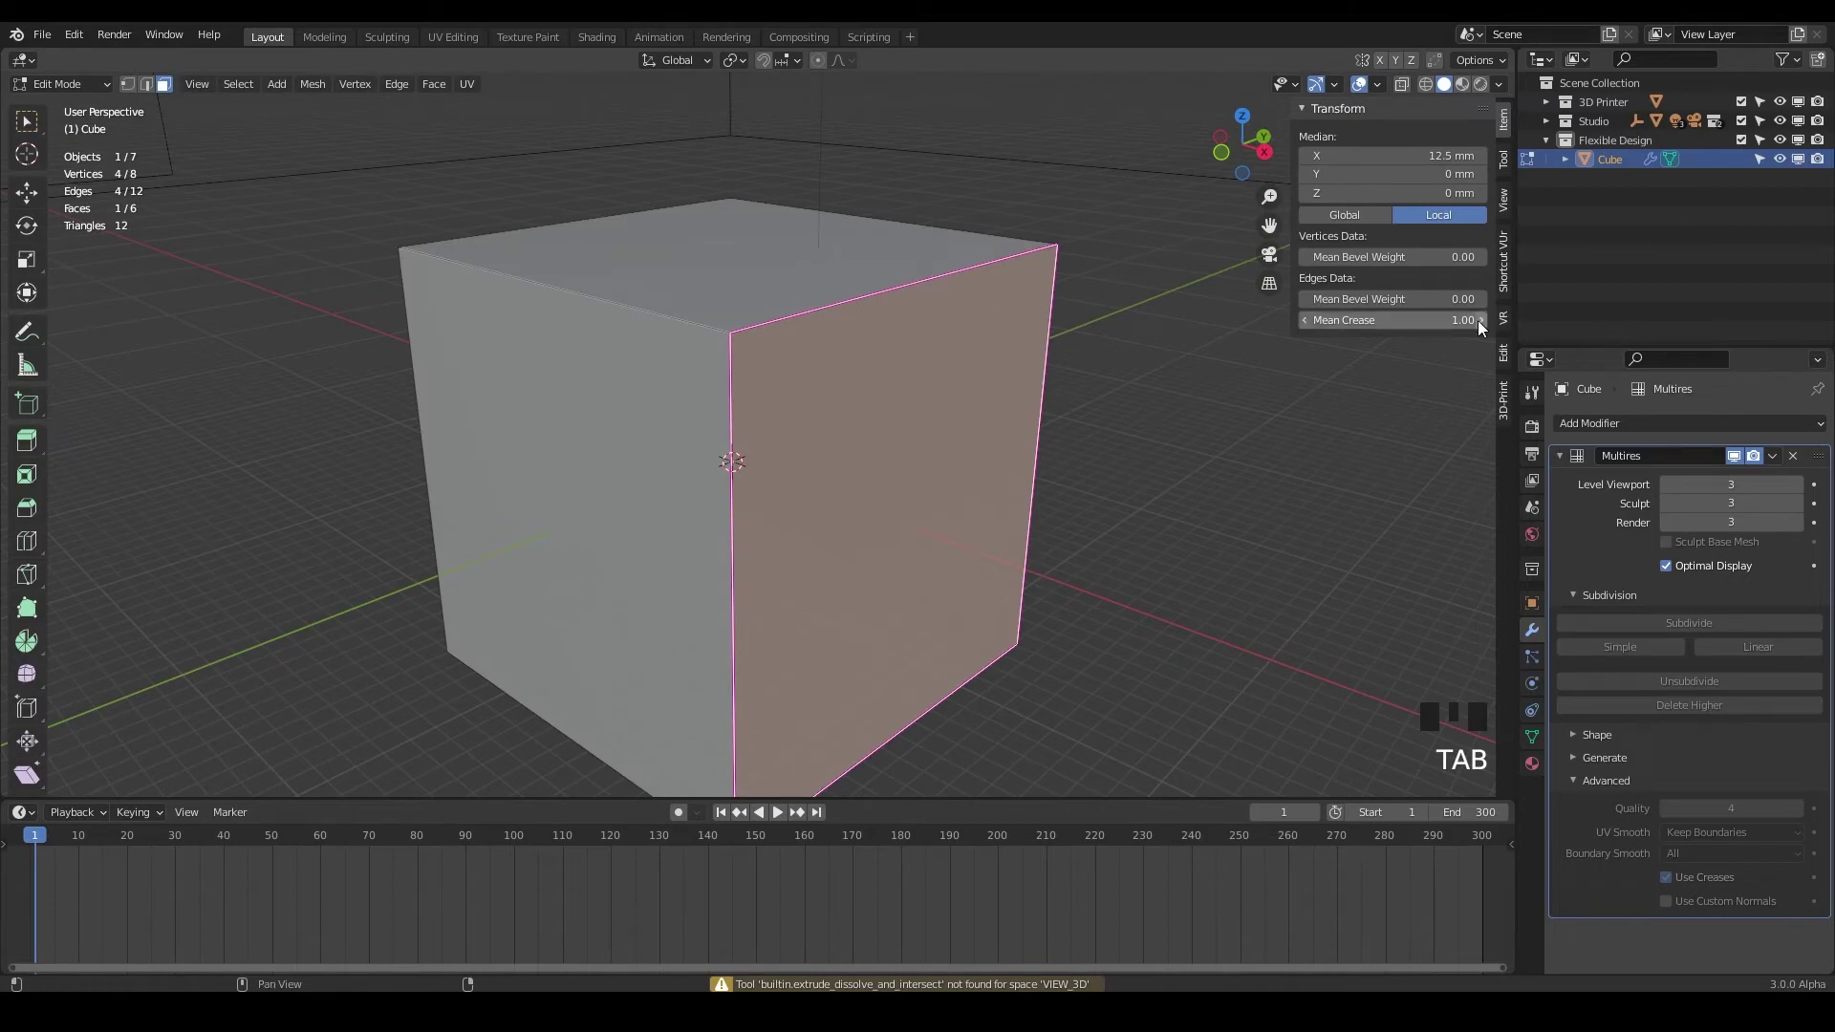
pyautogui.moveTo(1416, 319); pyautogui.dragTo(1402, 318)
pyautogui.doubleClick(1411, 319)
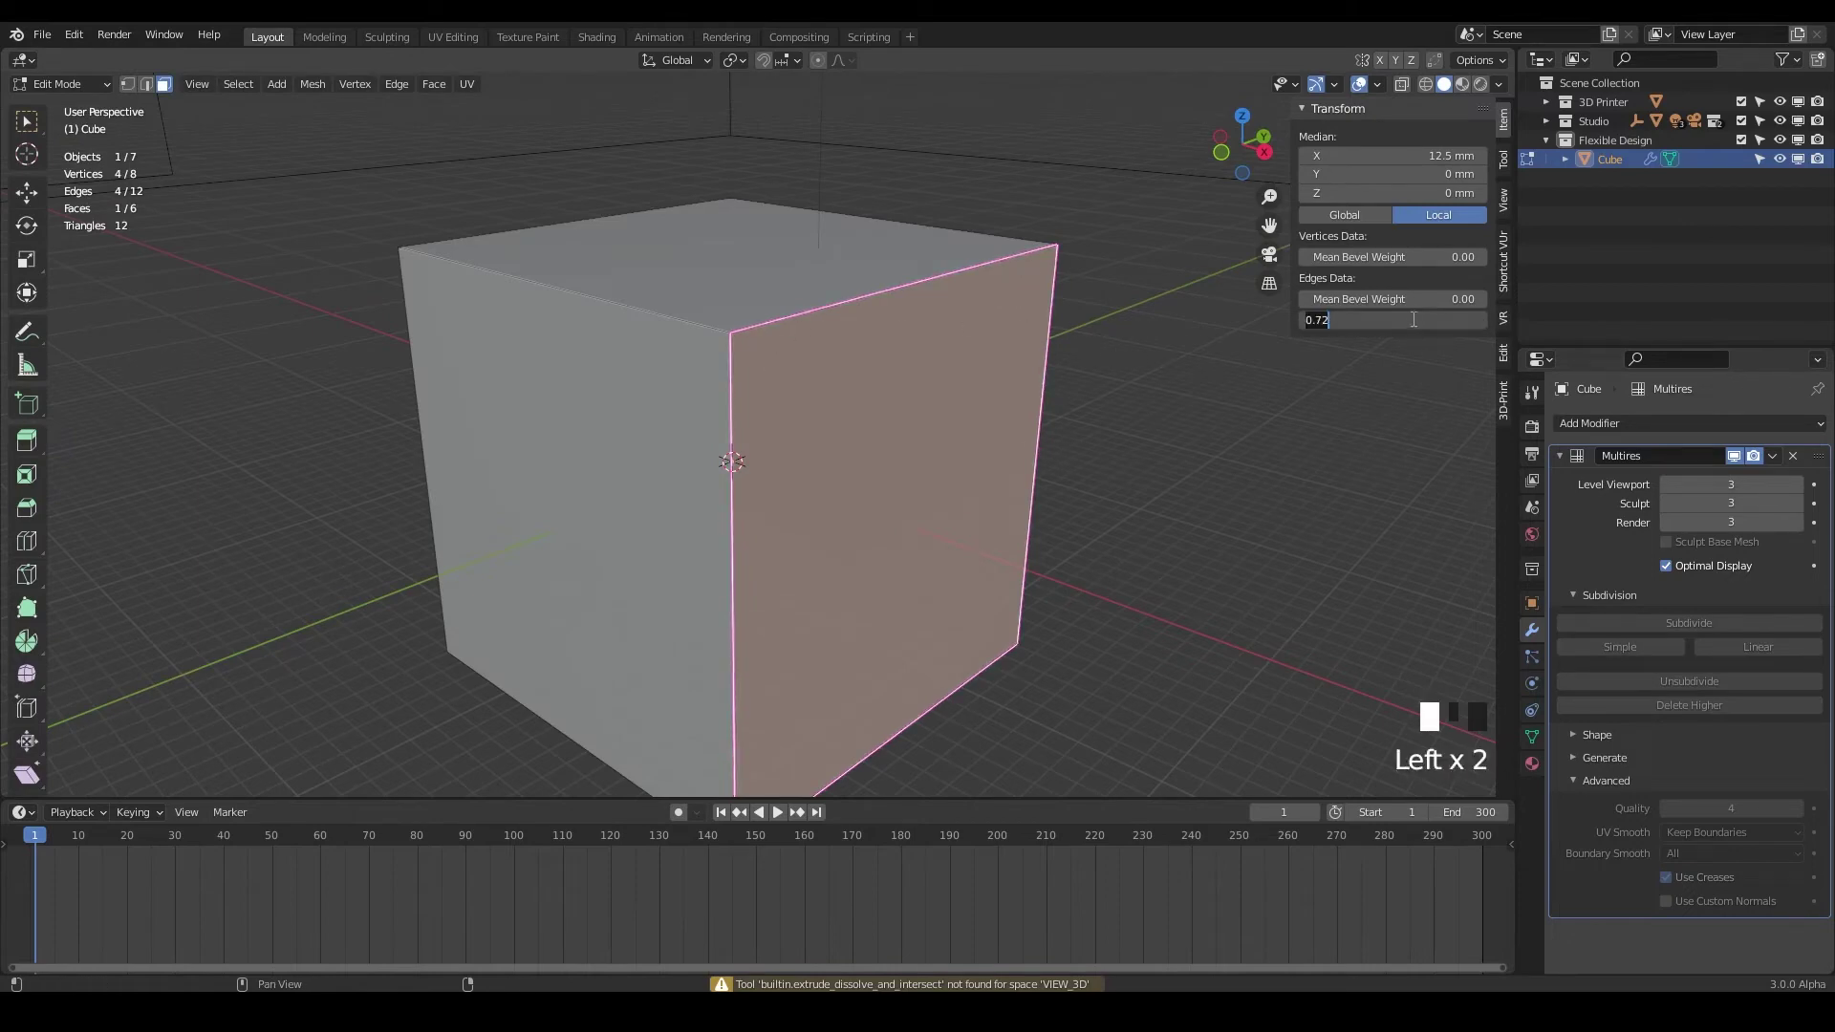
pyautogui.write('.5')
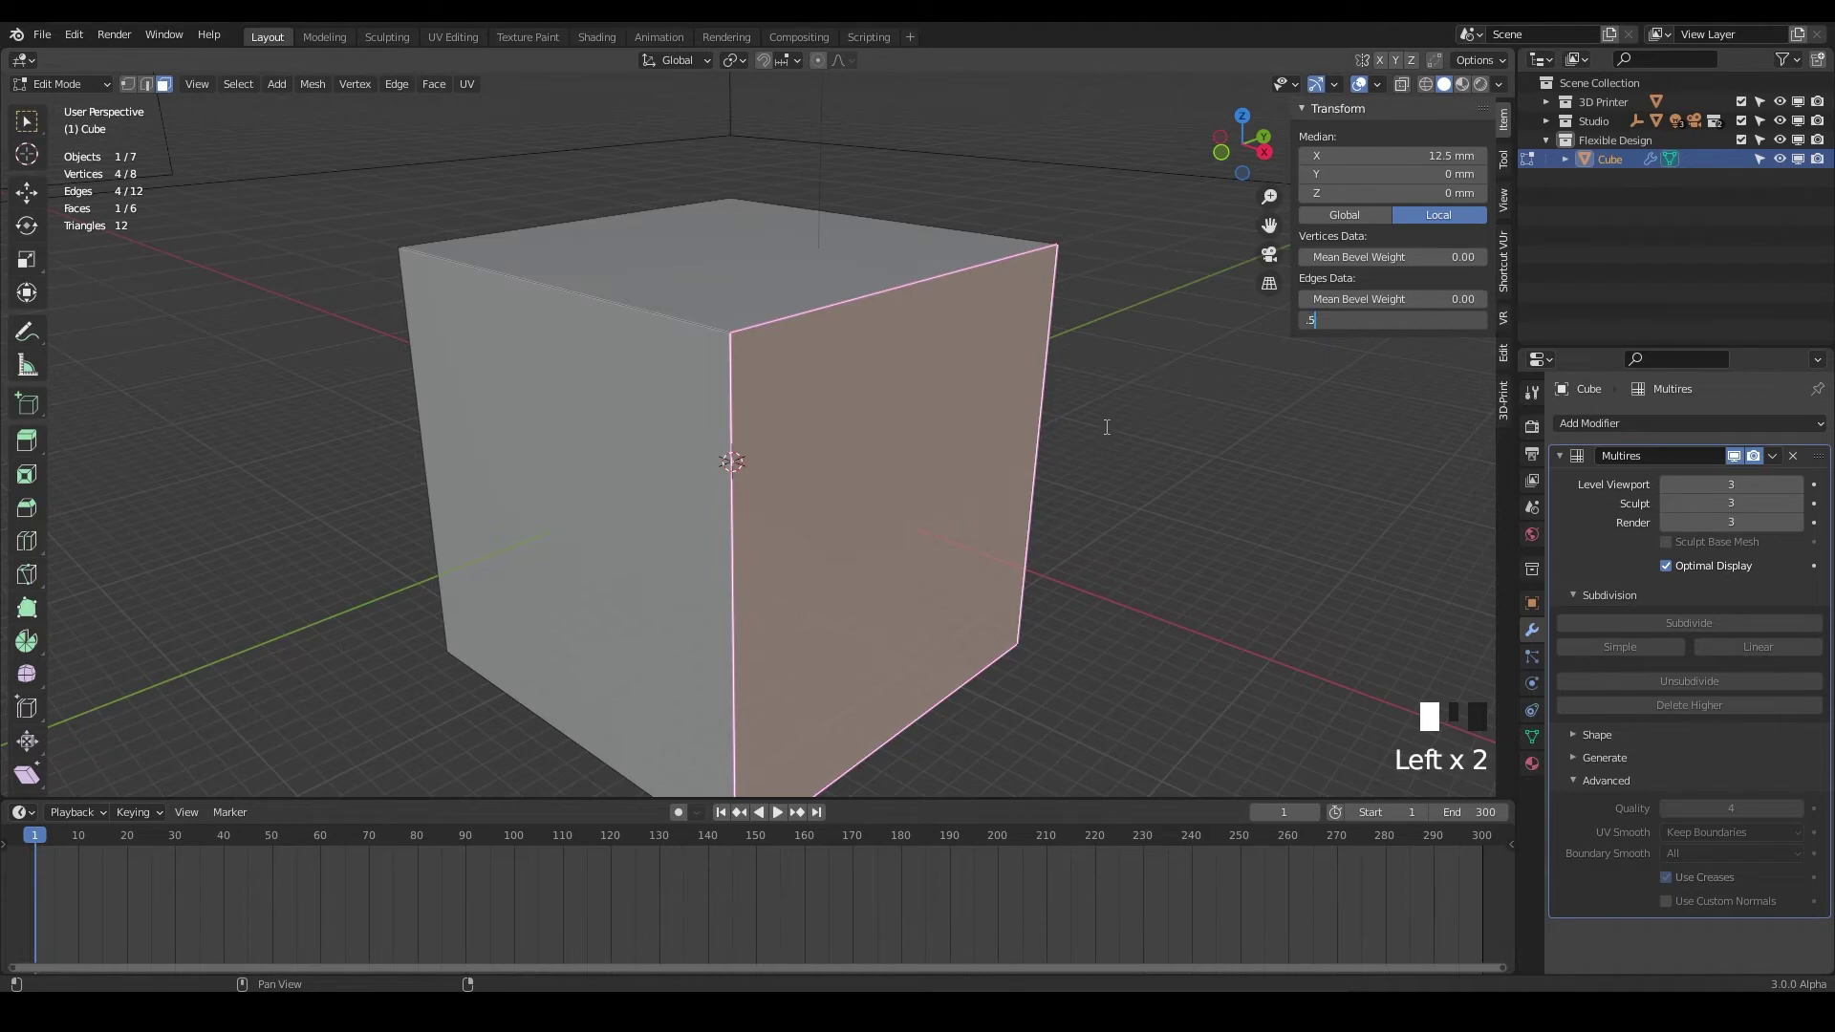
pyautogui.press('Tab')
pyautogui.press('Escape')
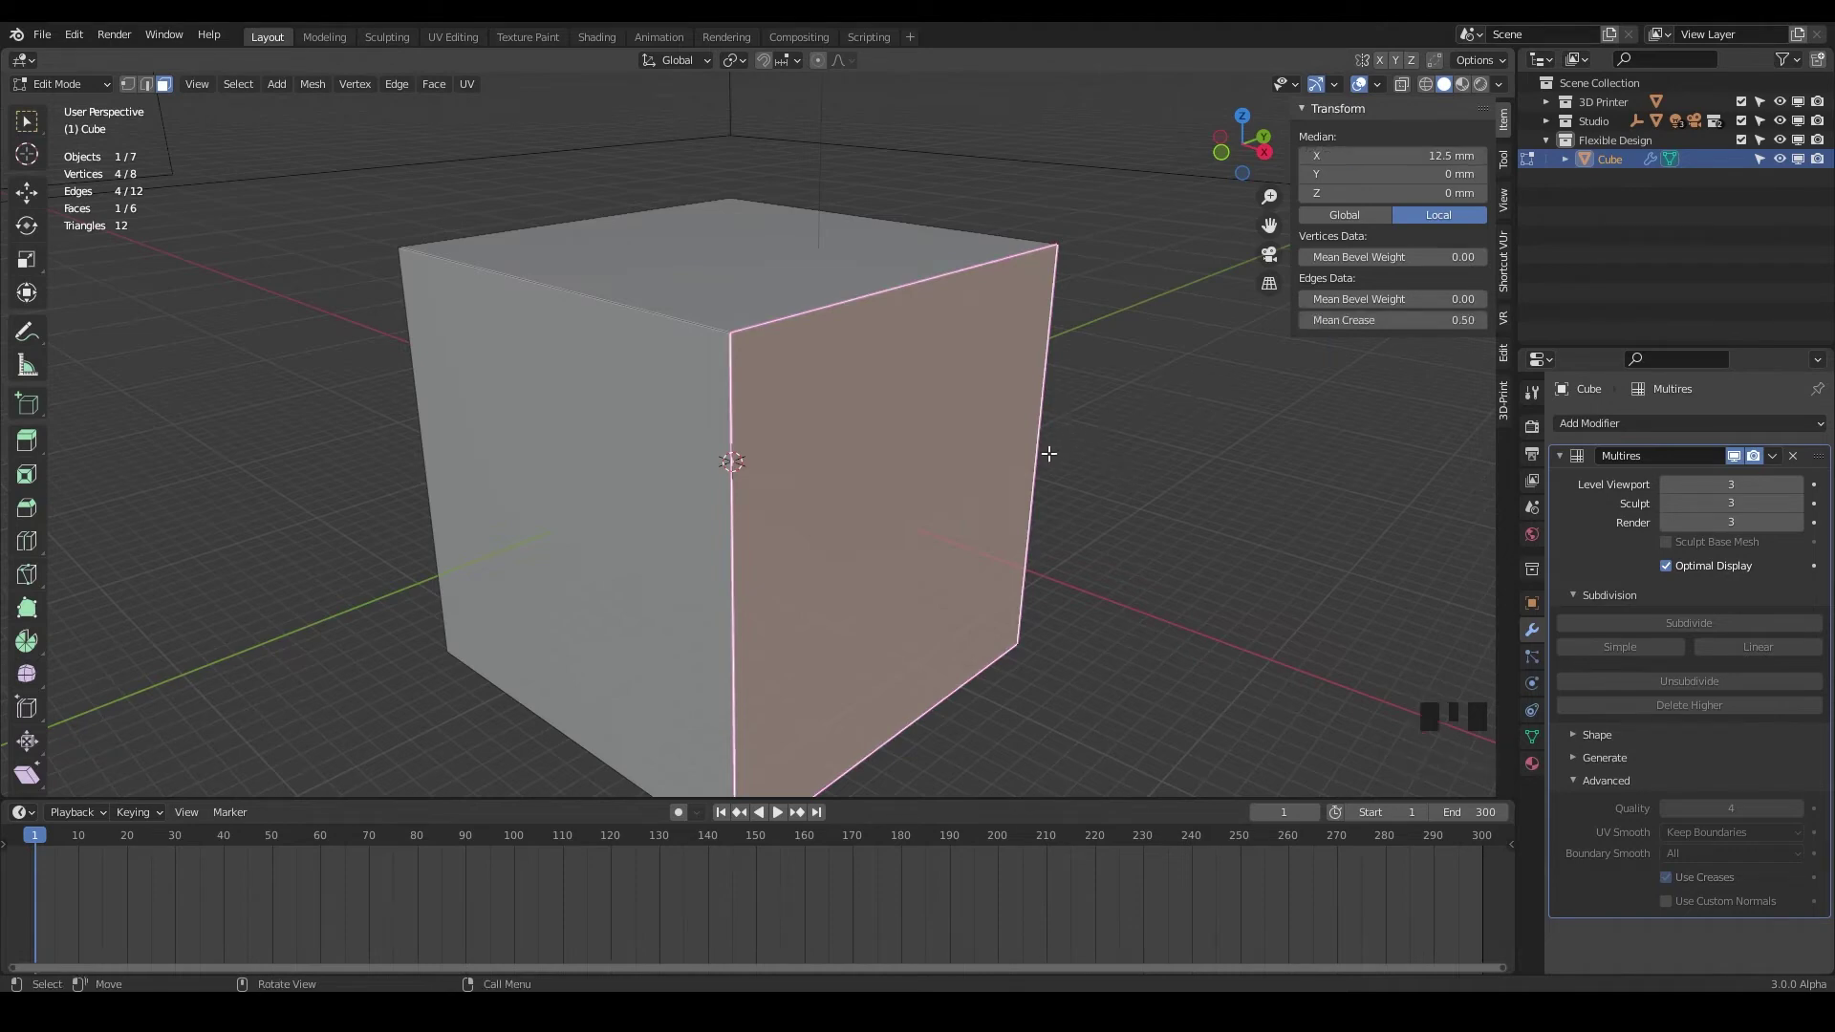
pyautogui.press('Tab')
pyautogui.moveTo(845, 521); pyautogui.dragTo(1225, 619, button='middle')
# Replace the cube's Multires modifier with a fresh Multiresolution modifier and expand its Advanced options.
pyautogui.click(1791, 456)
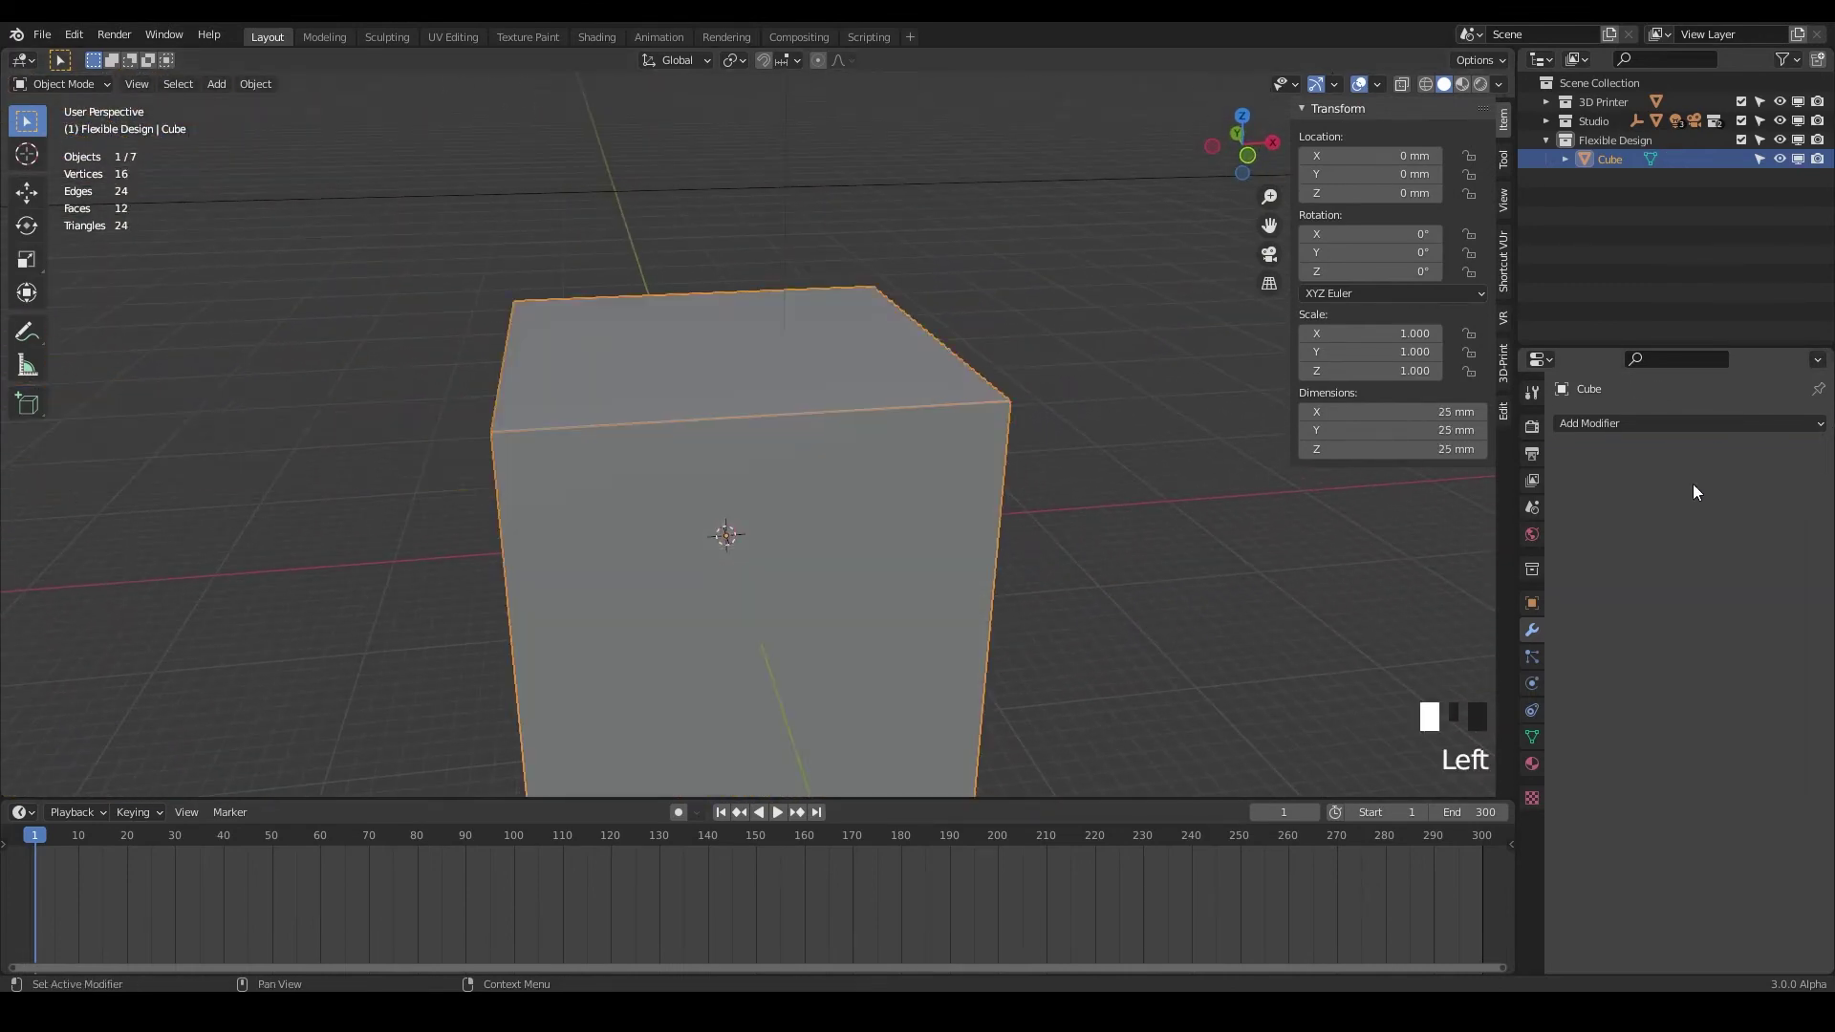
pyautogui.click(1643, 422)
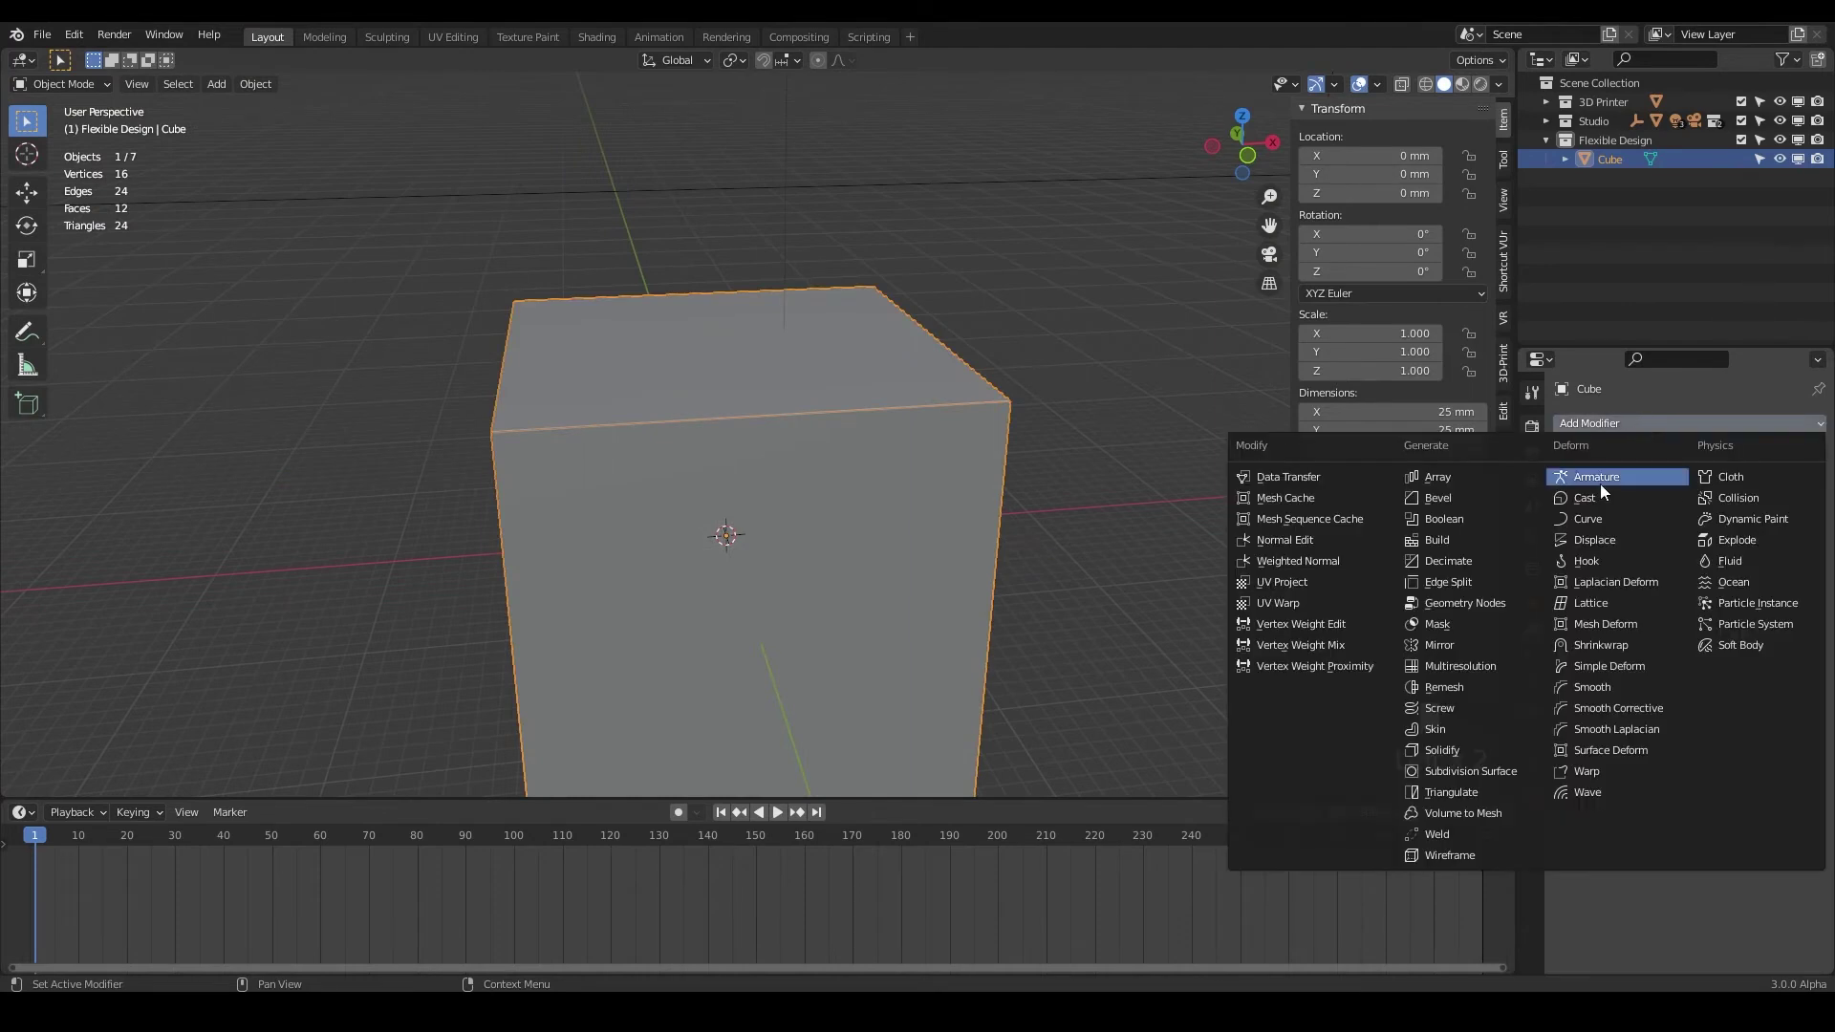
pyautogui.click(1466, 667)
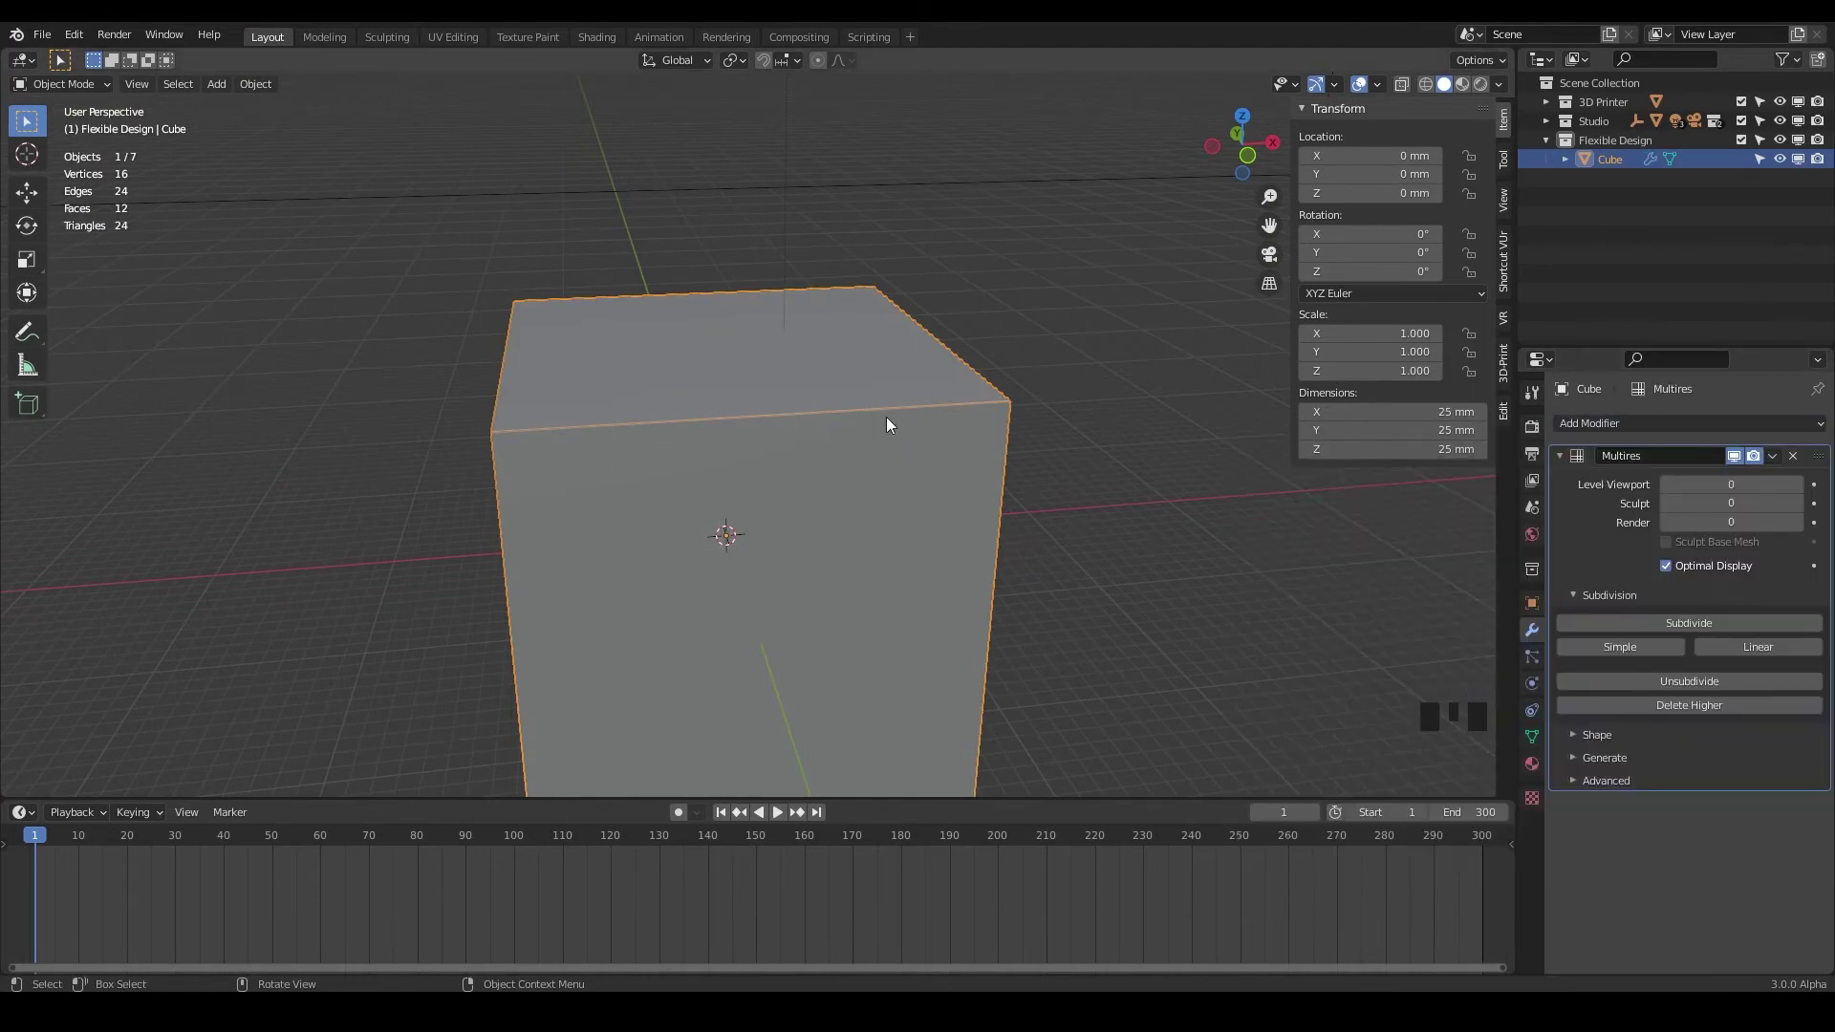
pyautogui.moveTo(887, 423); pyautogui.dragTo(907, 463, button='middle')
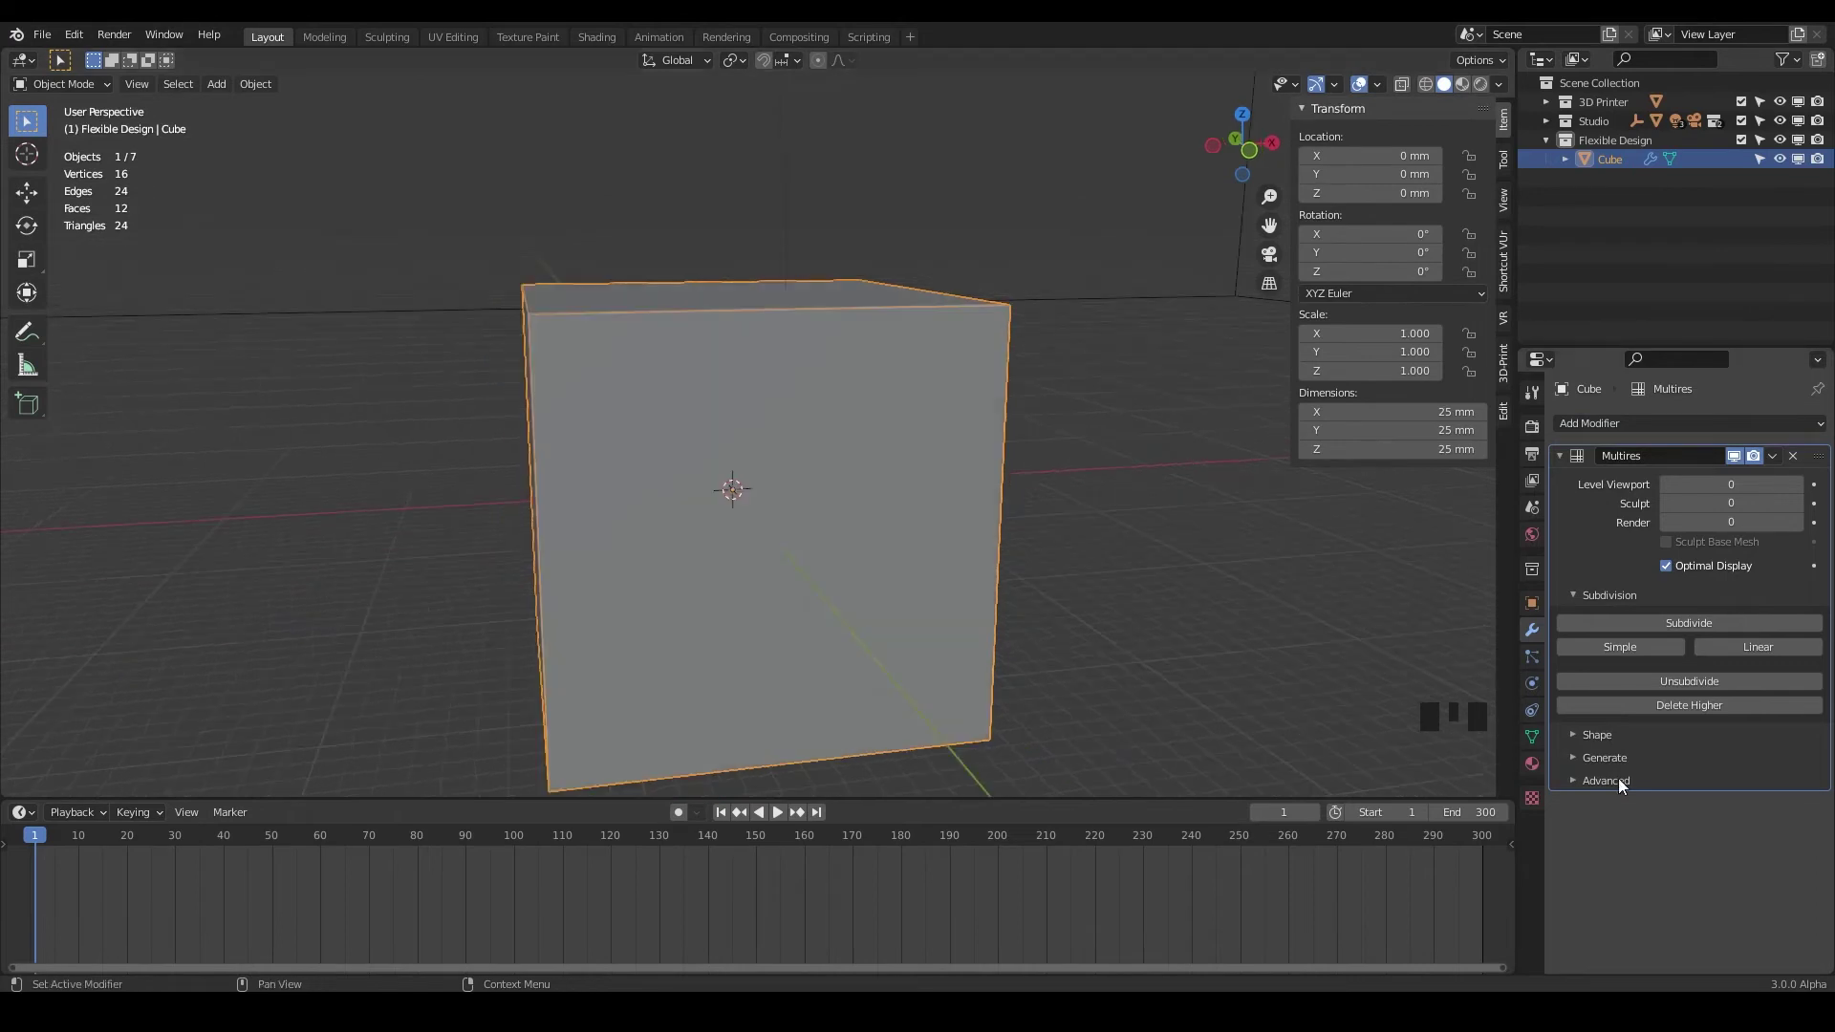
pyautogui.click(1605, 779)
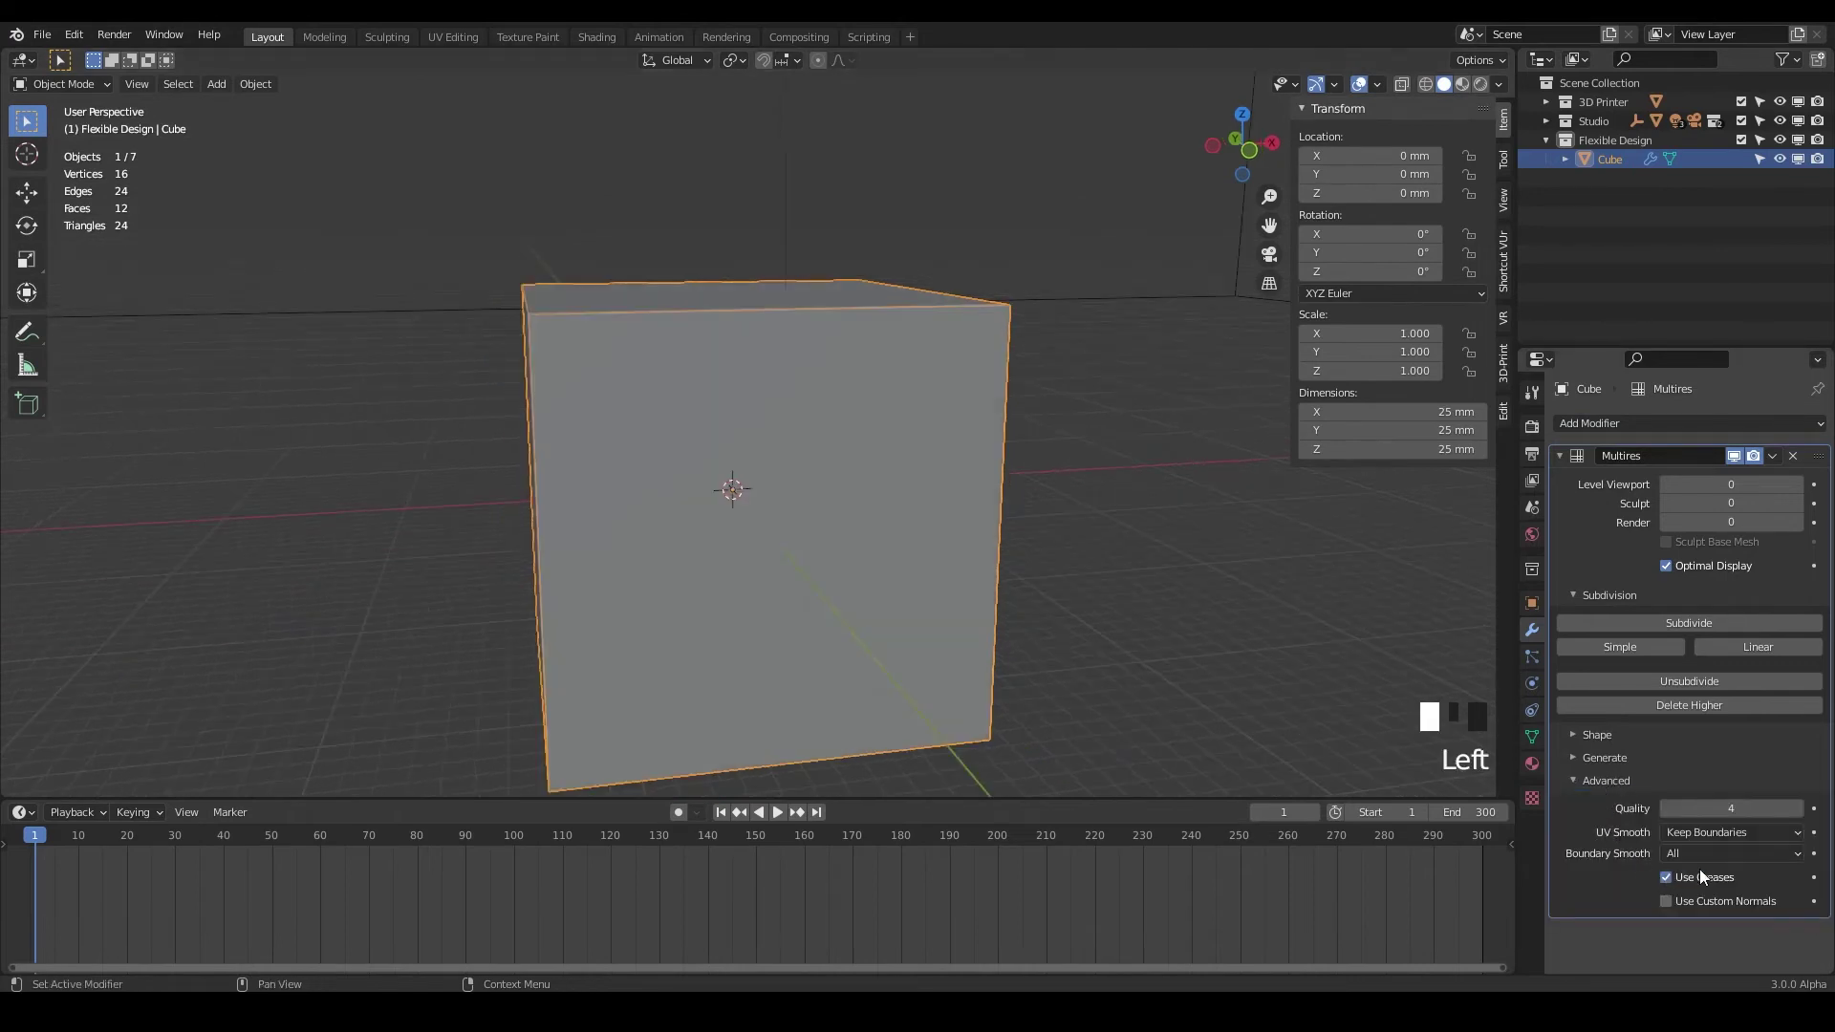
# Subdivide the cube to level 3 with the new modifier and inspect the partially creased face.
pyautogui.click(1684, 623)
pyautogui.click(1683, 621)
pyautogui.moveTo(1051, 516)
pyautogui.mouseDown(button='middle')
pyautogui.moveTo(959, 502)
pyautogui.moveTo(1032, 531)
pyautogui.mouseUp(button='middle')
pyautogui.click(1607, 621)
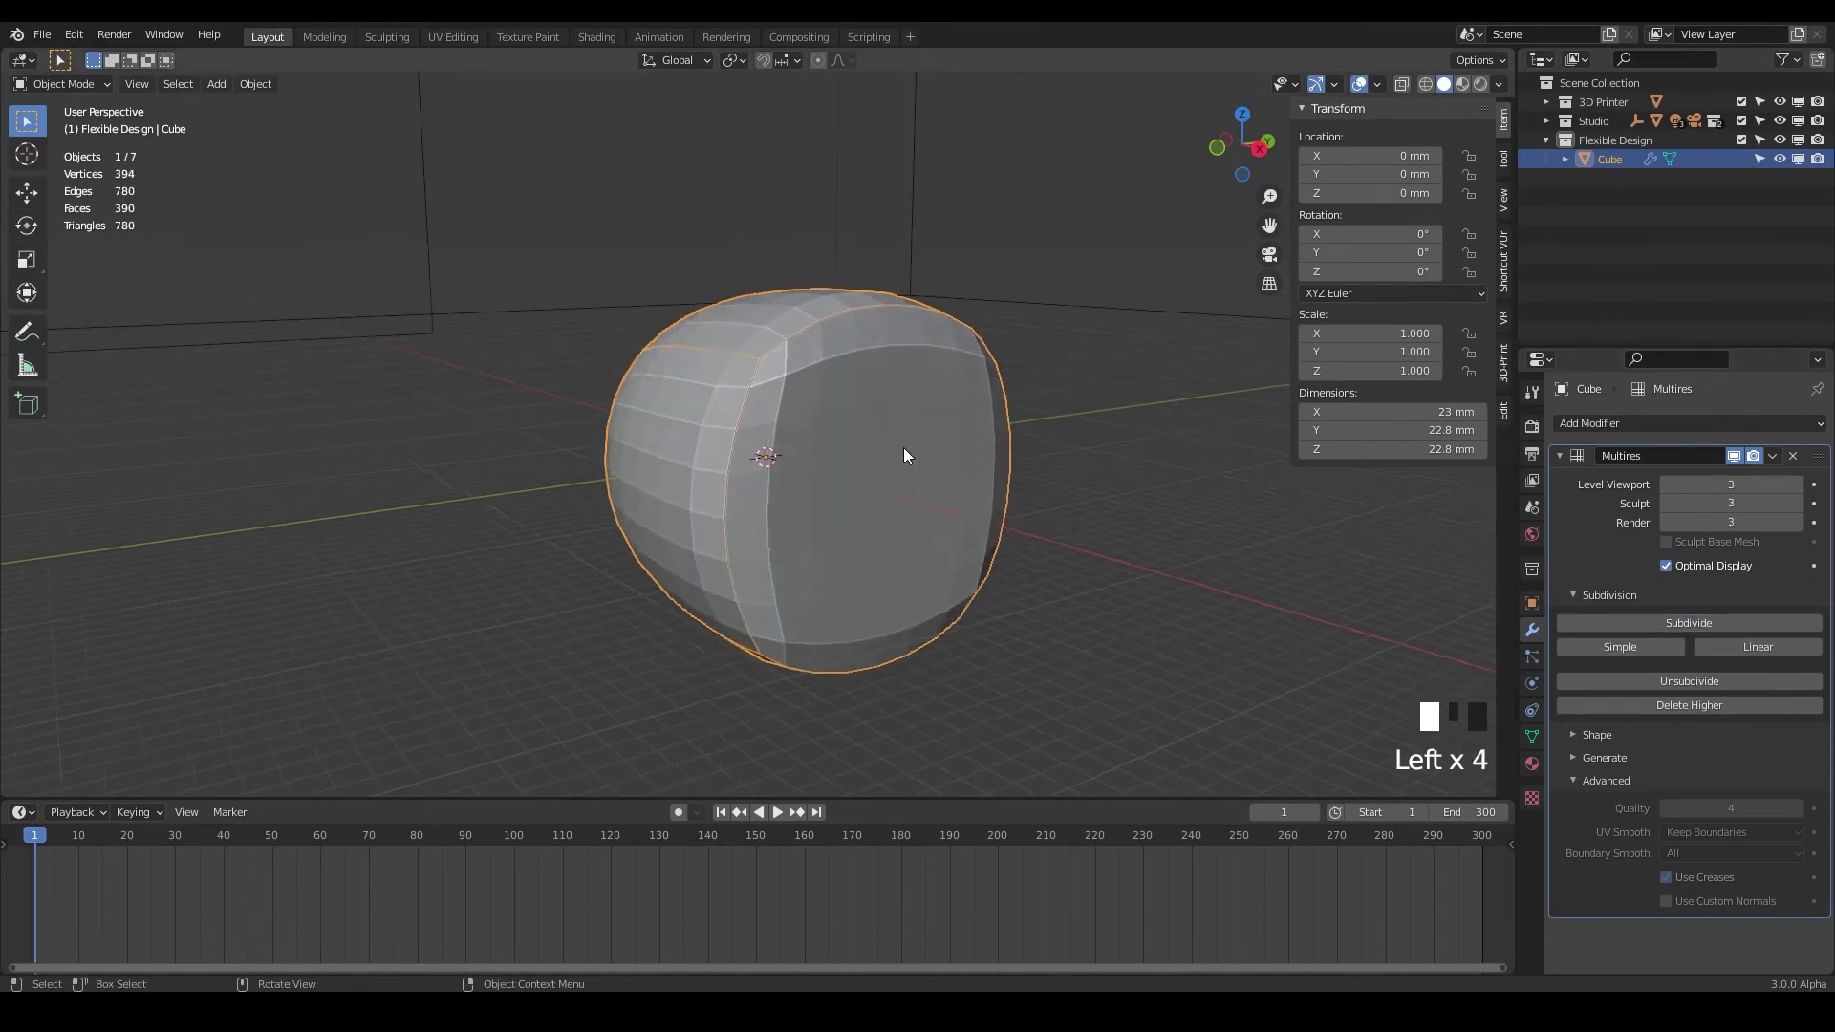
pyautogui.moveTo(902, 447); pyautogui.dragTo(991, 369, button='middle')
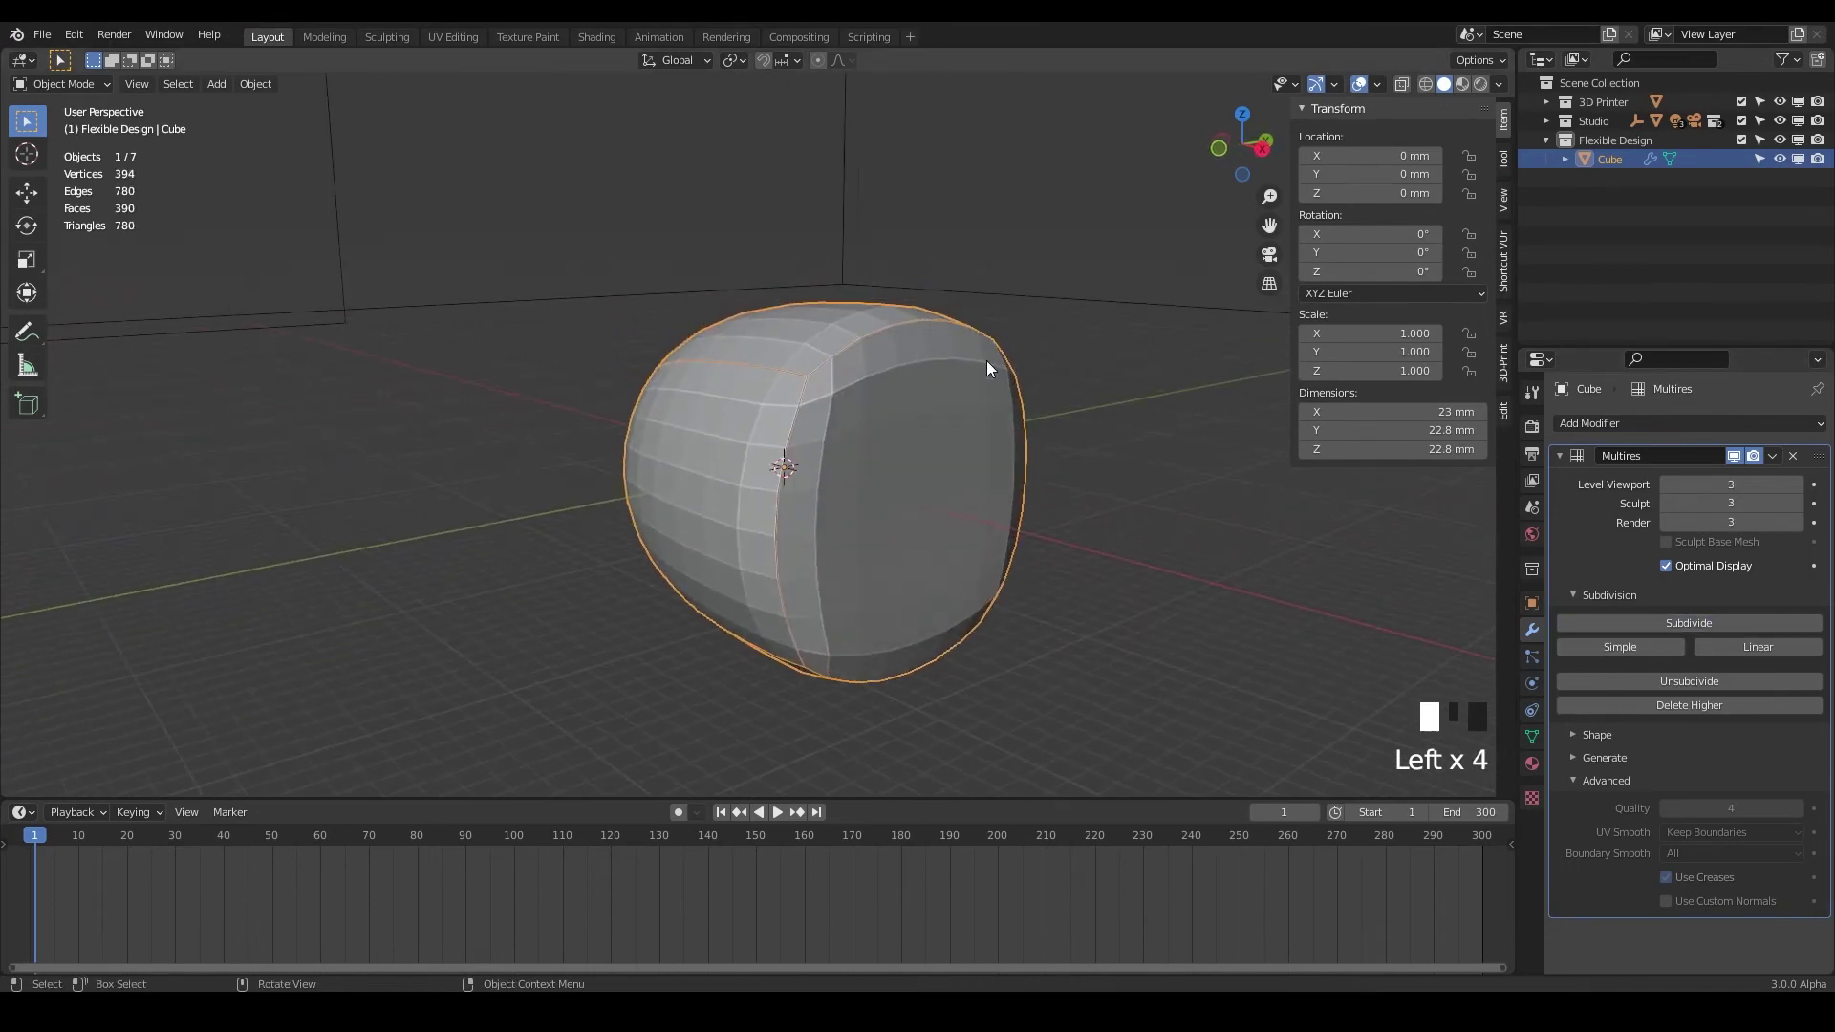
# Raise the +X face's Mean Crease to 1.00 in Edit Mode and view the subdivided cube in Object Mode.
pyautogui.press('Tab')
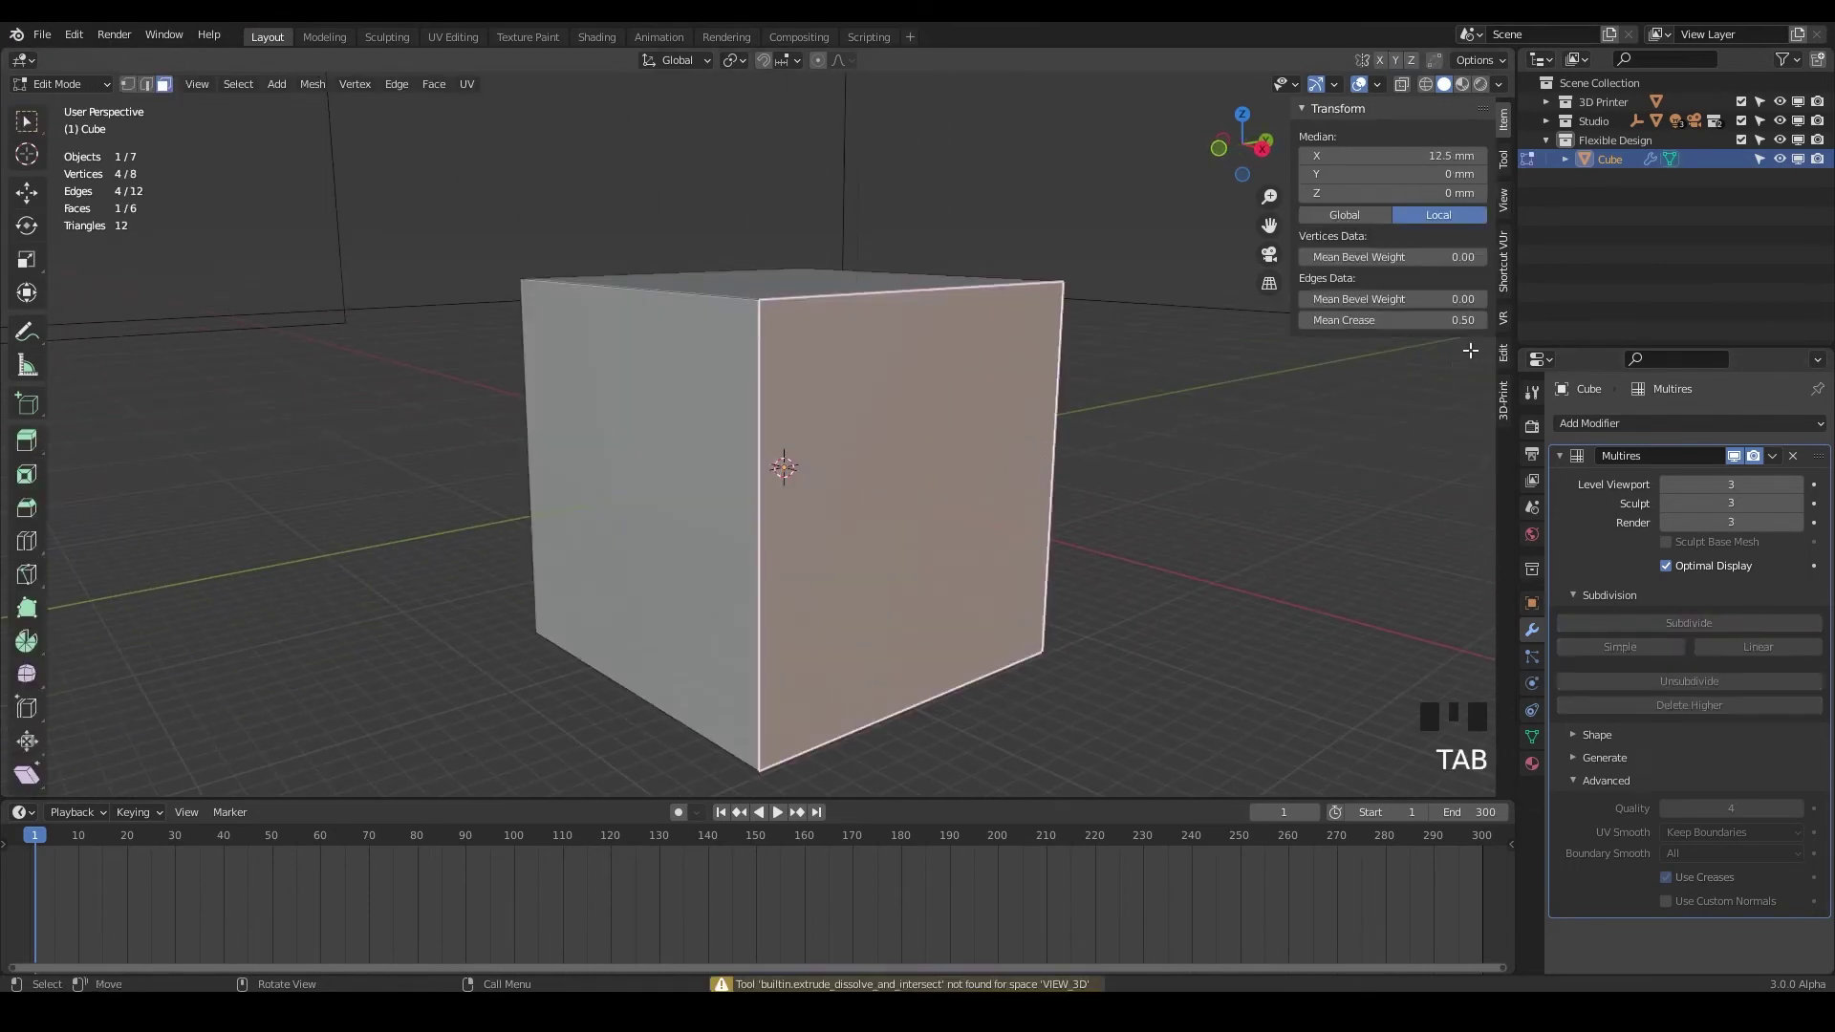
pyautogui.click(799, 443)
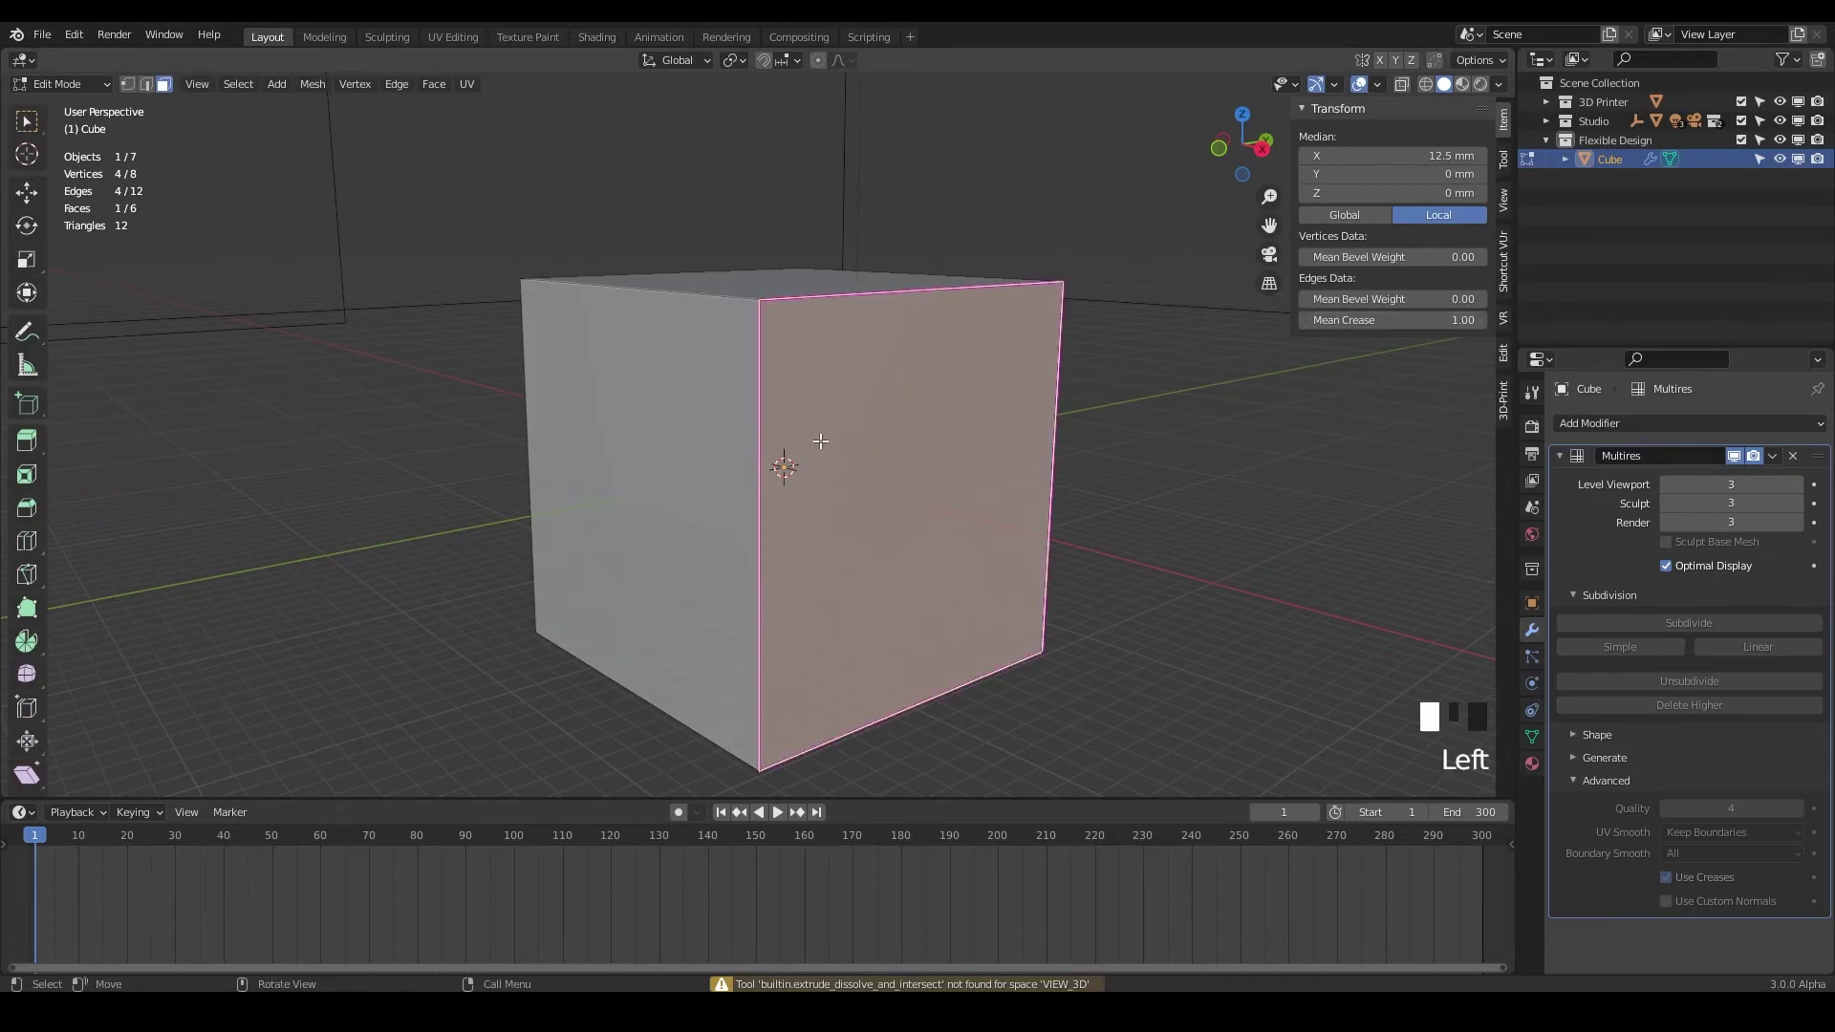
pyautogui.press('Tab')
pyautogui.moveTo(922, 493); pyautogui.dragTo(863, 467, button='middle')
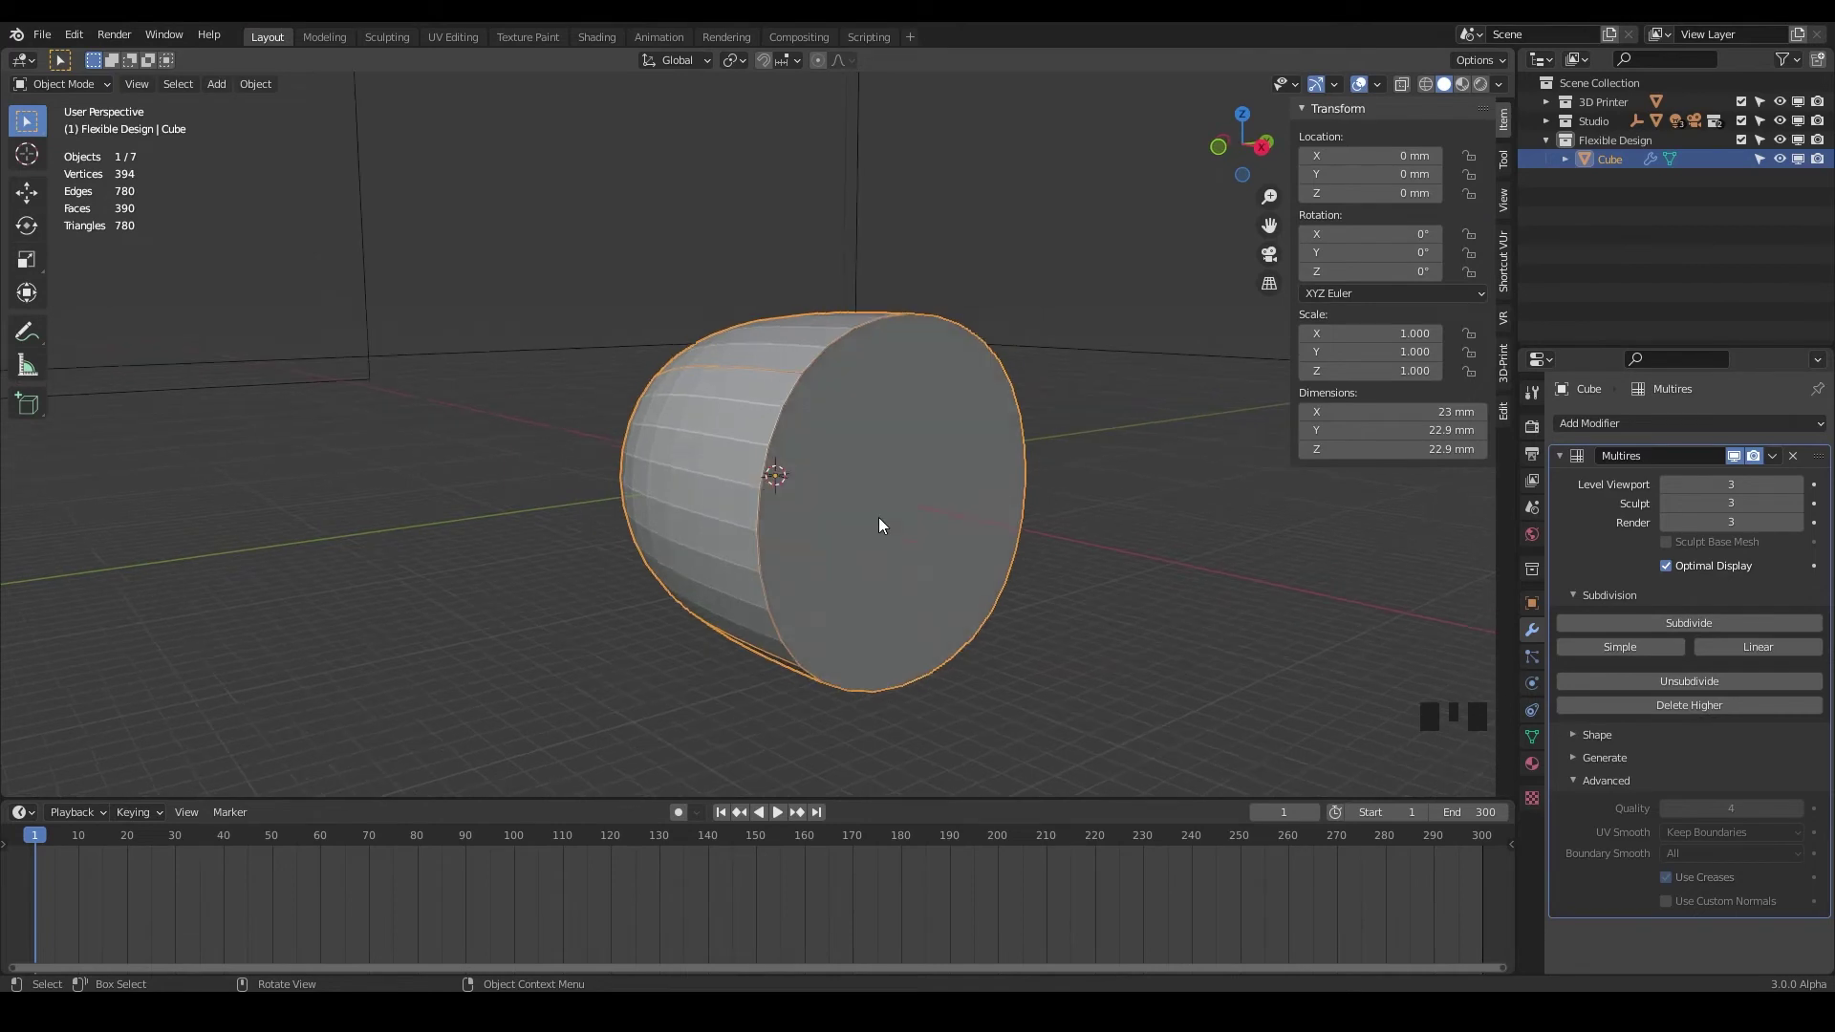
# Select the whole cube mesh in Edit Mode, set its Mean Crease to .75, and inspect the cube in Object Mode.
pyautogui.press('Tab')
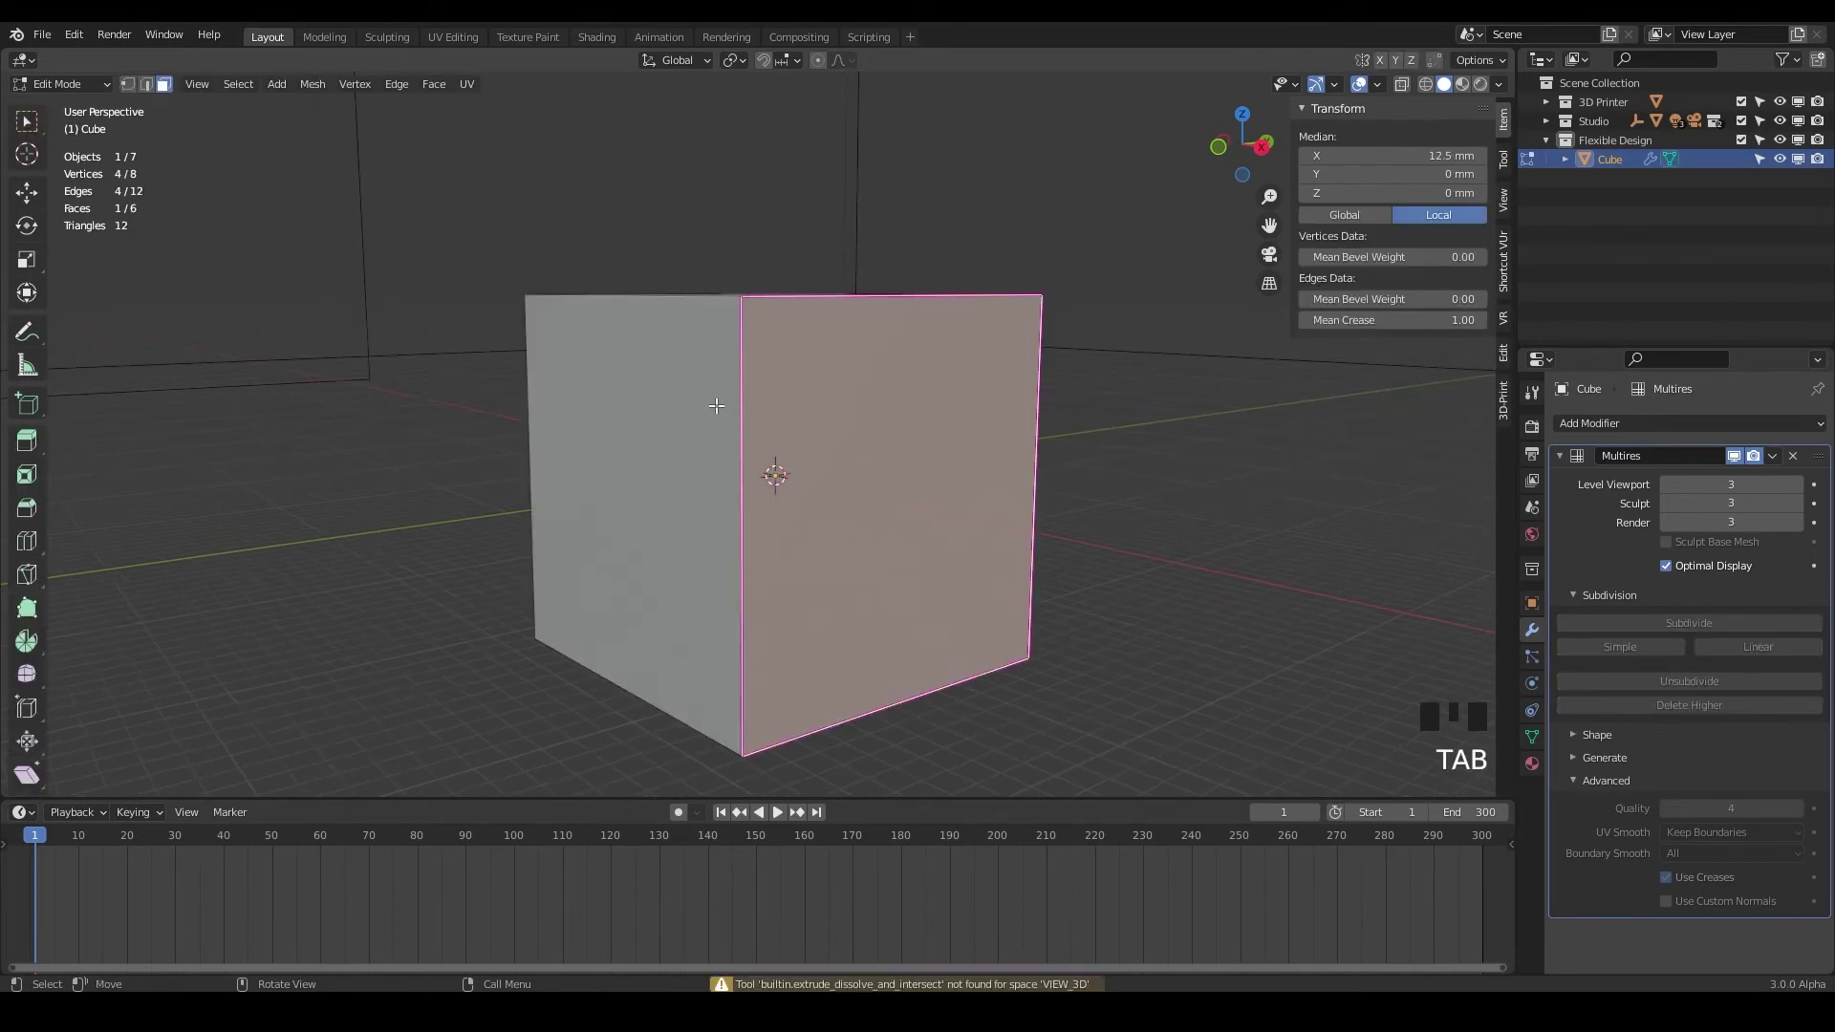
pyautogui.moveTo(717, 406); pyautogui.dragTo(684, 426, button='middle')
pyautogui.press('a')
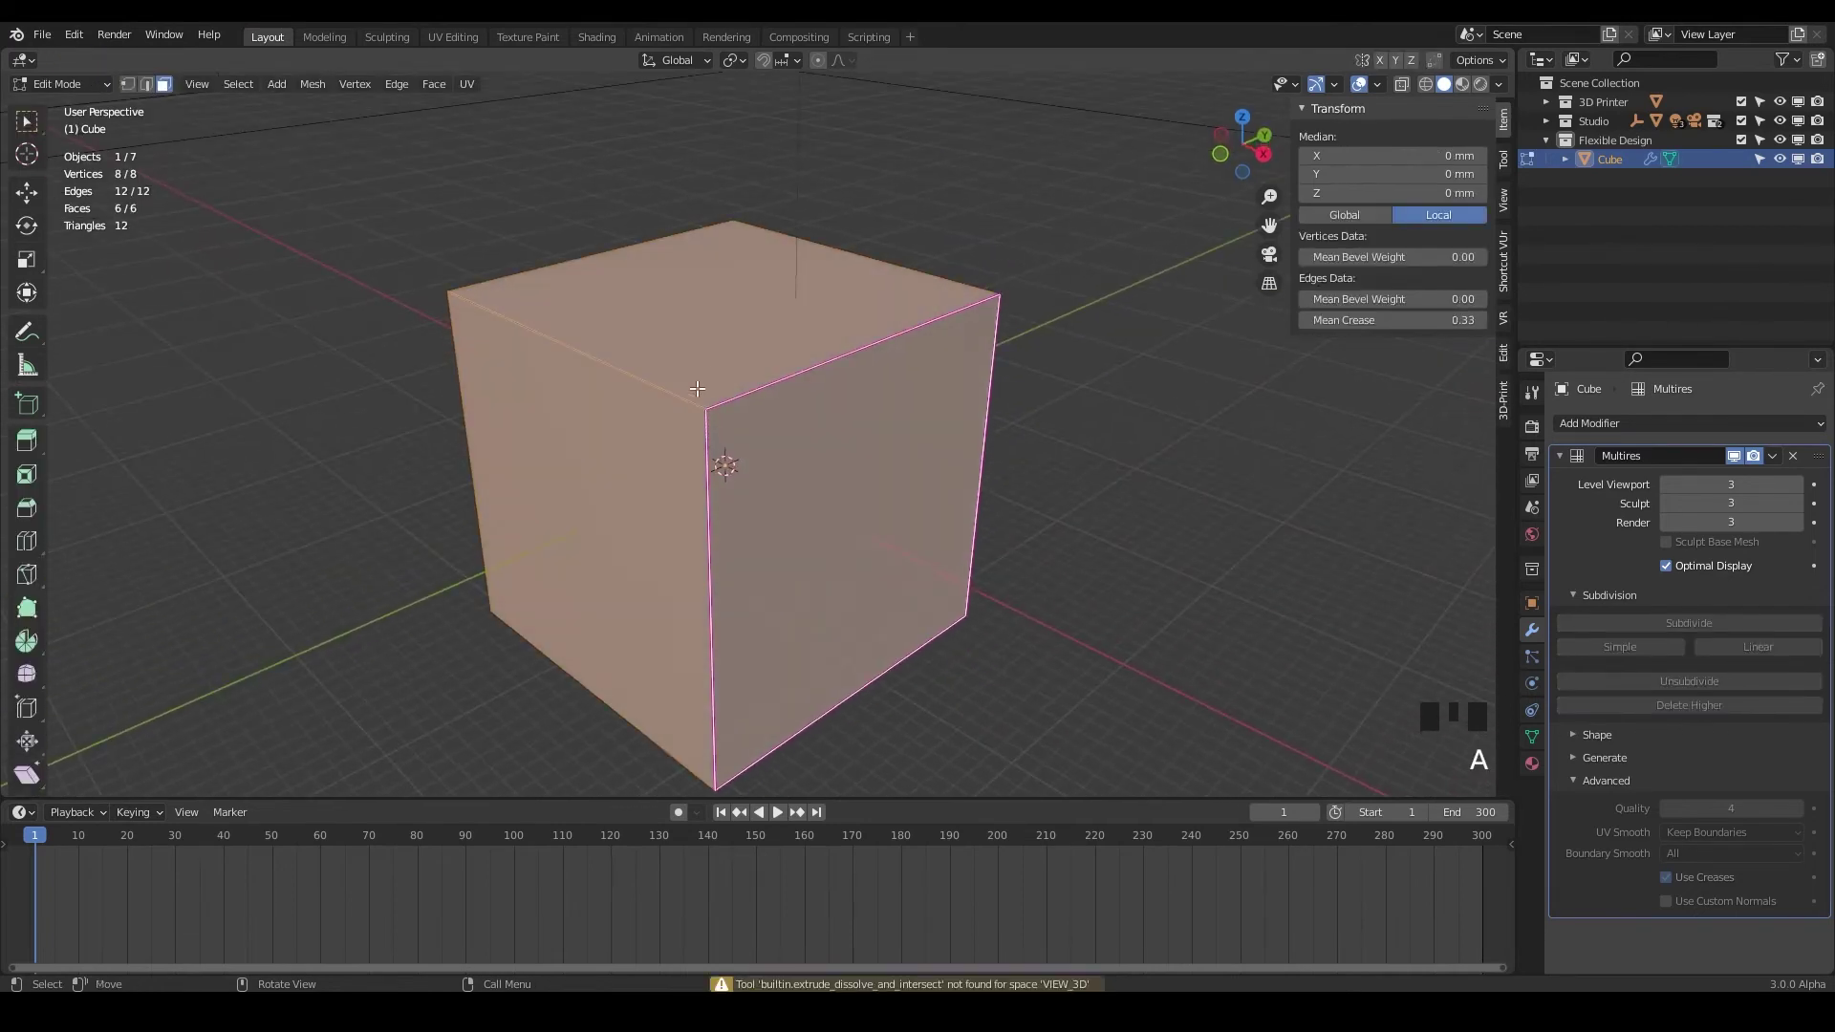
pyautogui.moveTo(1424, 325); pyautogui.dragTo(1492, 334)
pyautogui.moveTo(1421, 321); pyautogui.dragTo(1430, 322)
pyautogui.click(1430, 325)
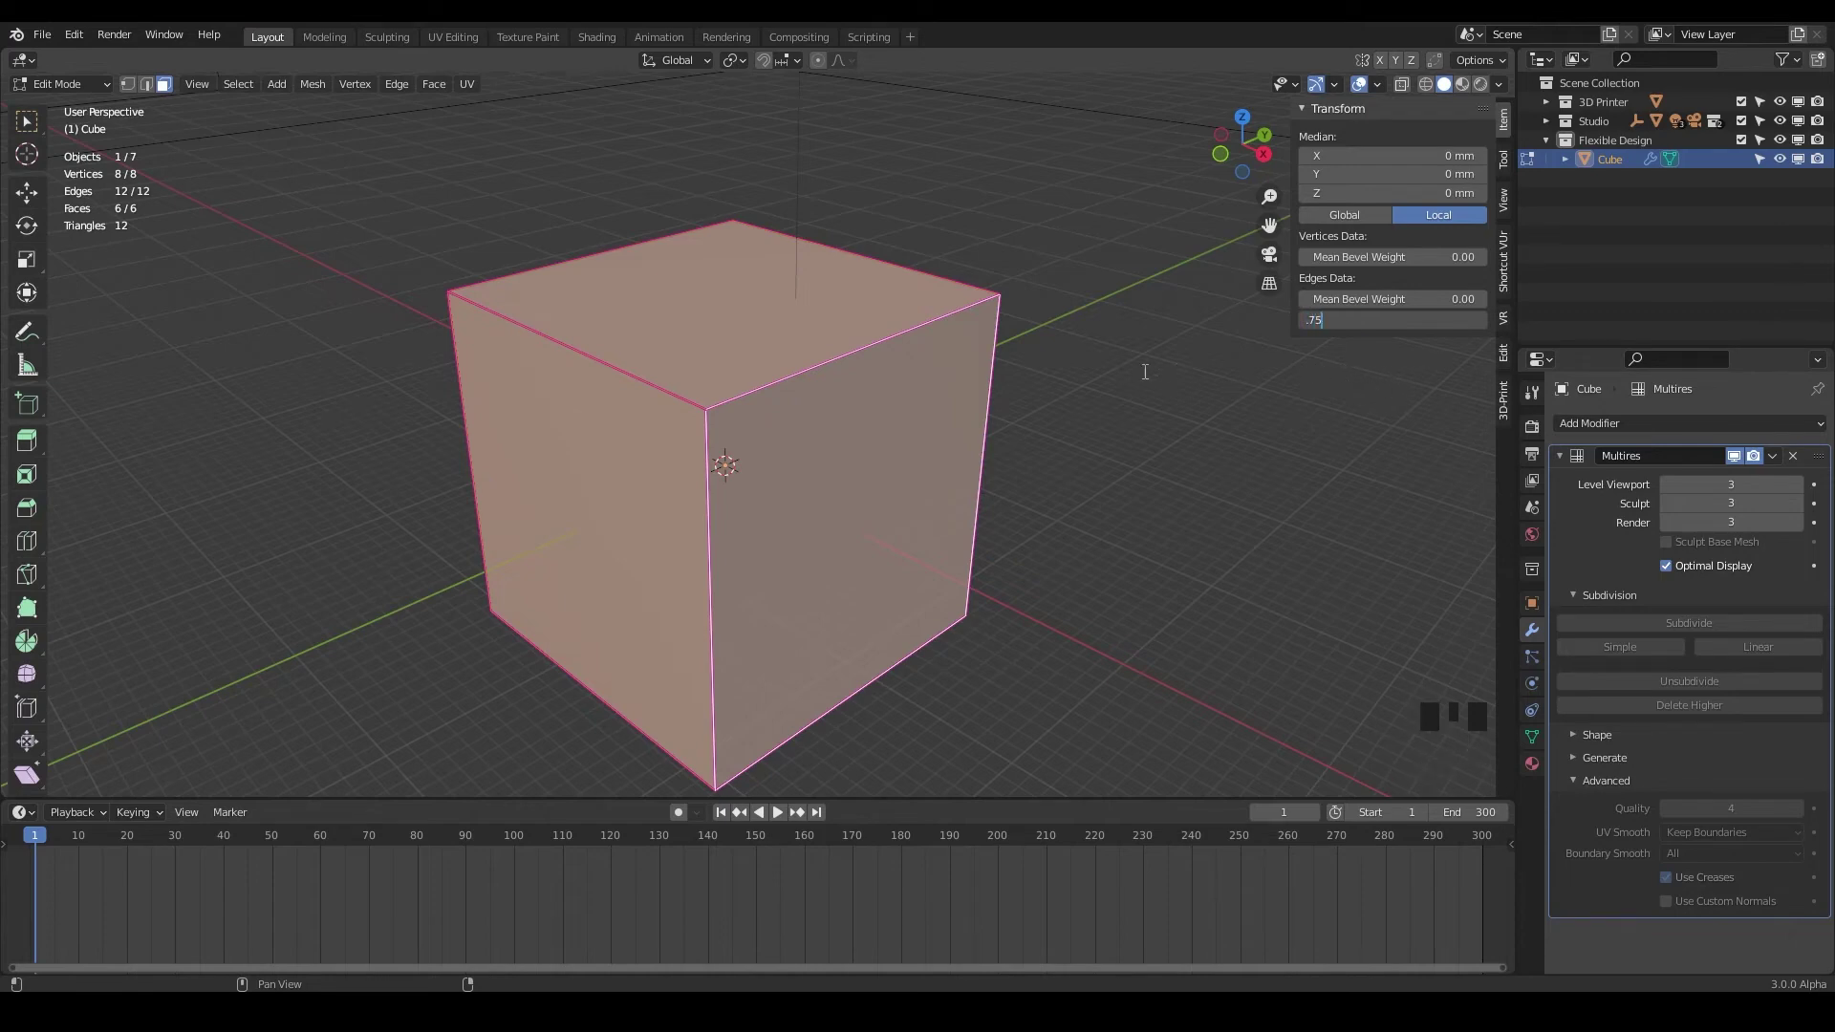
pyautogui.press('Return')
pyautogui.press('Tab')
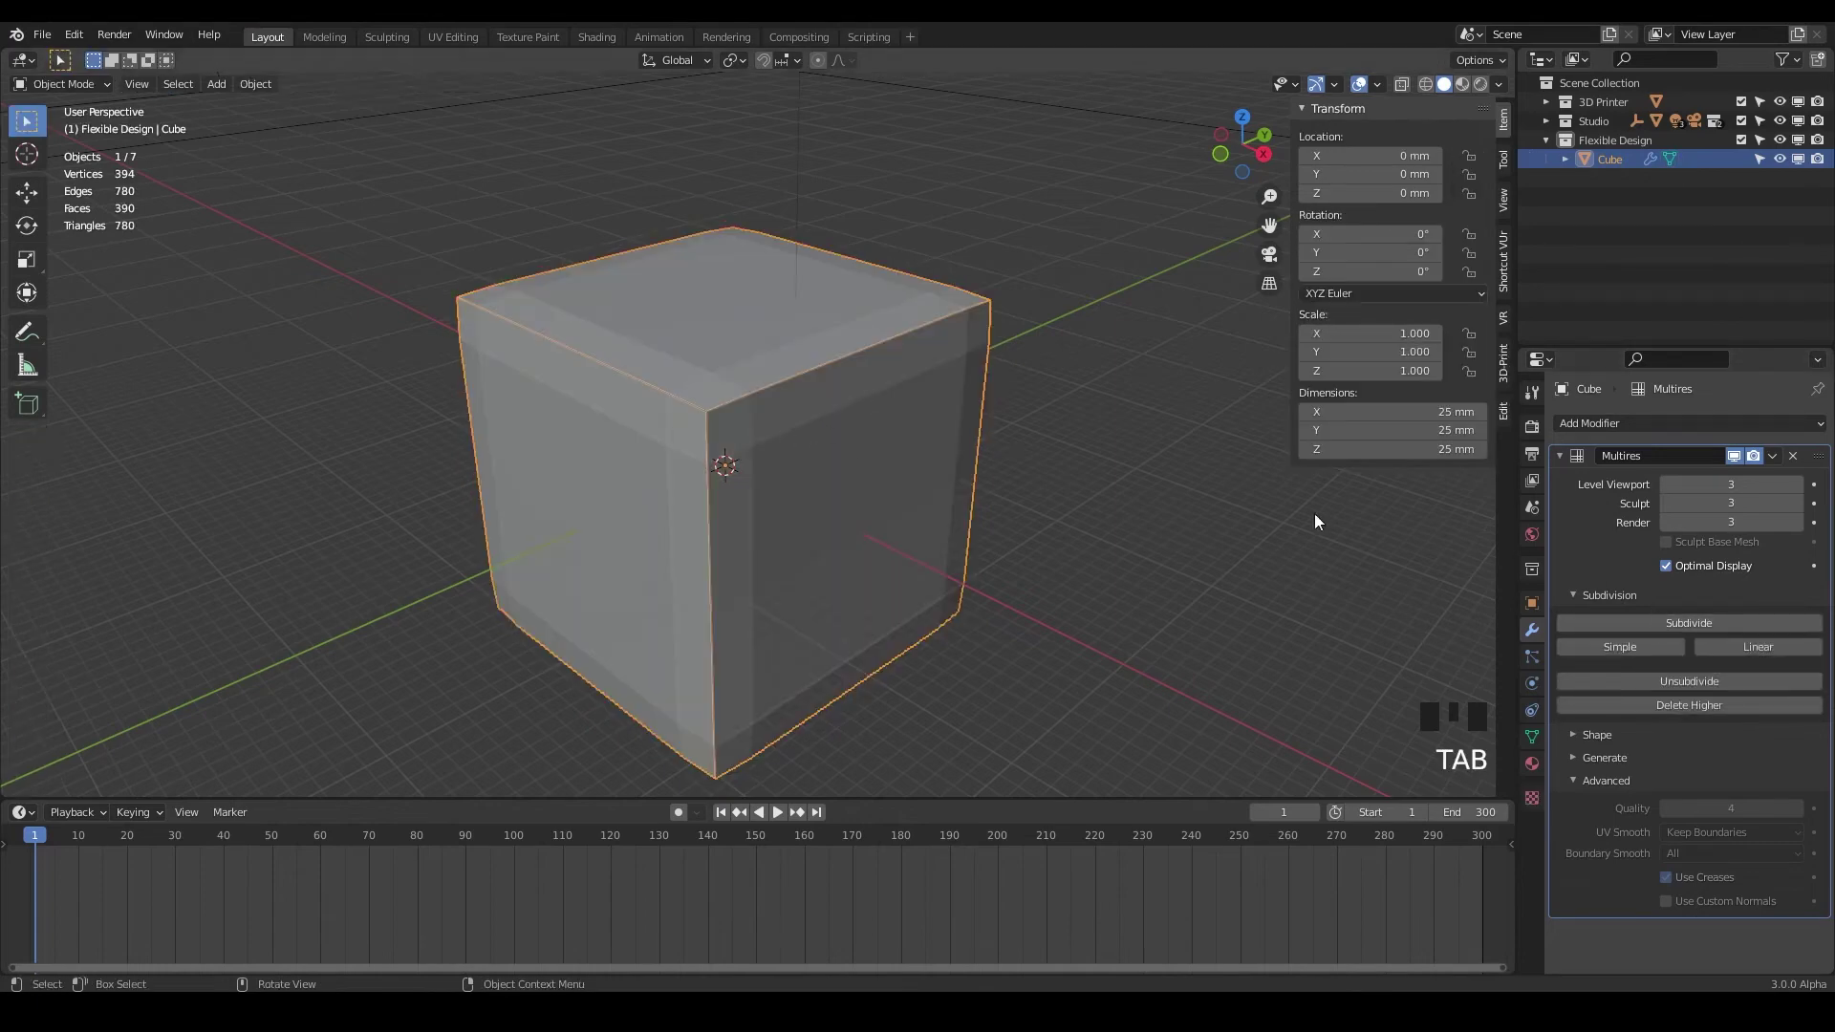
pyautogui.moveTo(1315, 514); pyautogui.dragTo(942, 408, button='middle')
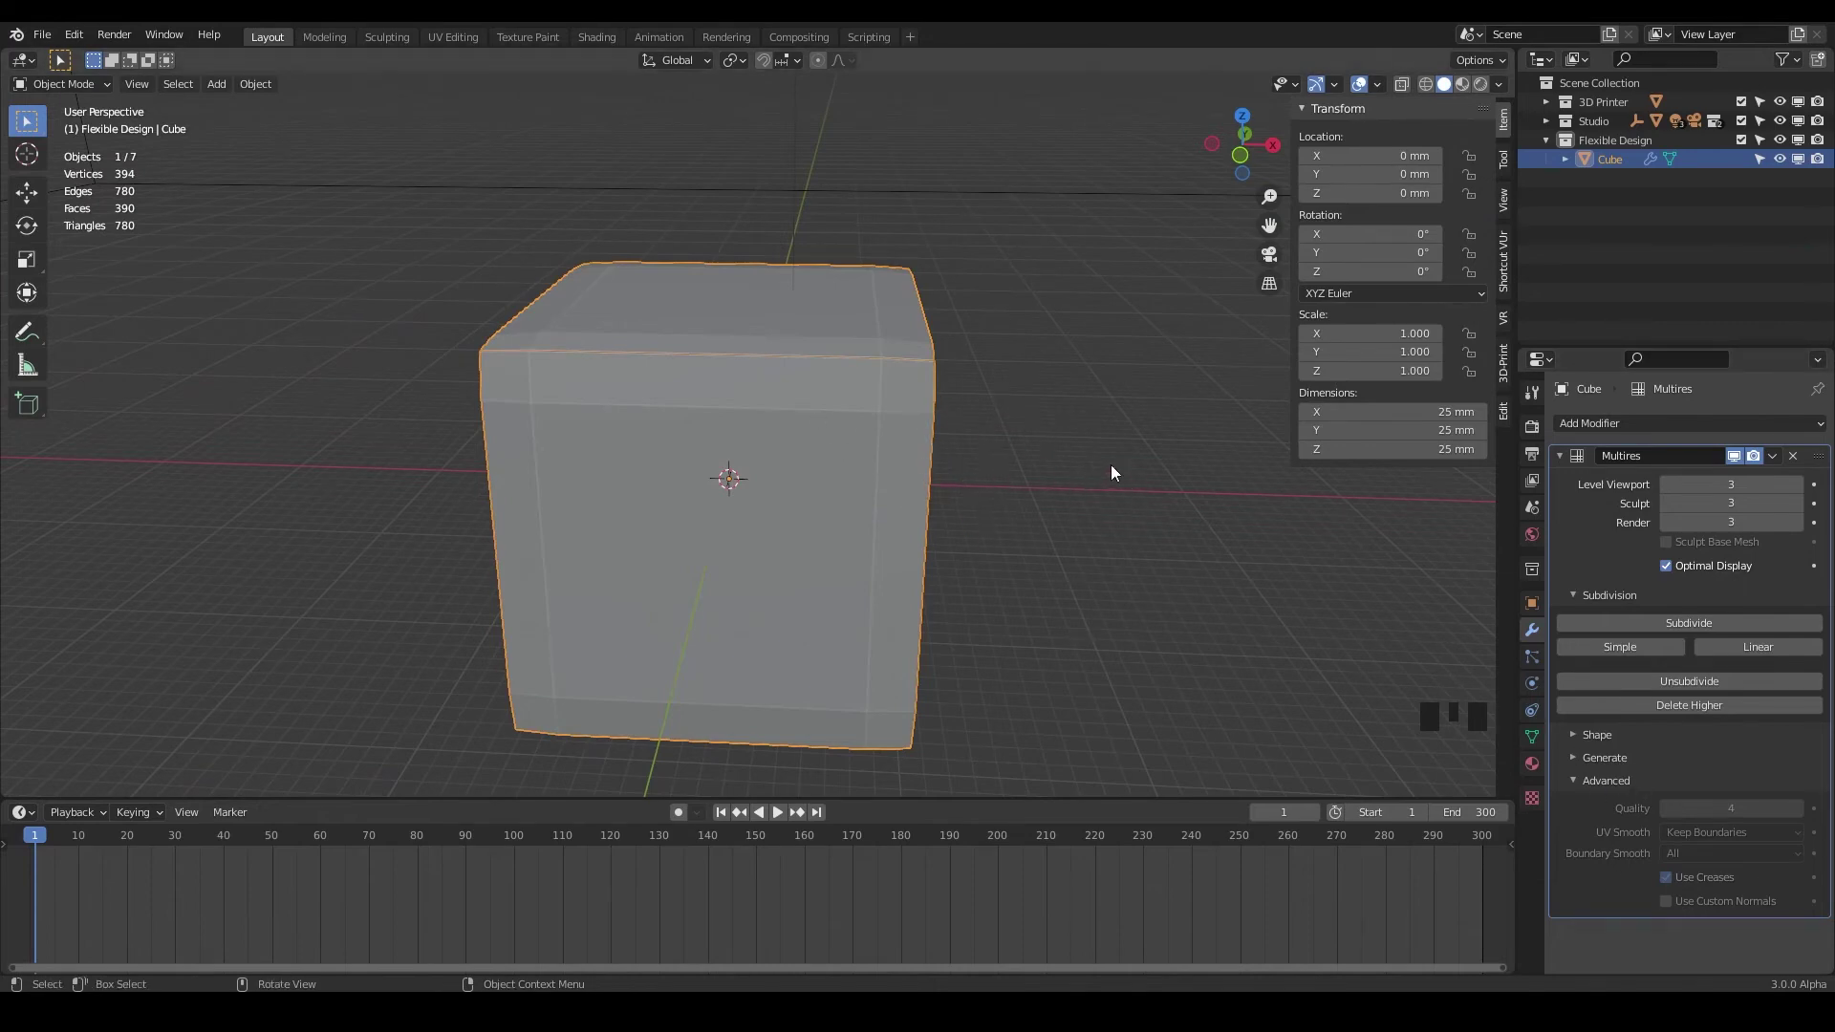
# Lower the Mean Crease of all the cube's edges to 0.20 and inspect the rounded shape in Object Mode.
pyautogui.press('Tab')
pyautogui.click(1435, 320)
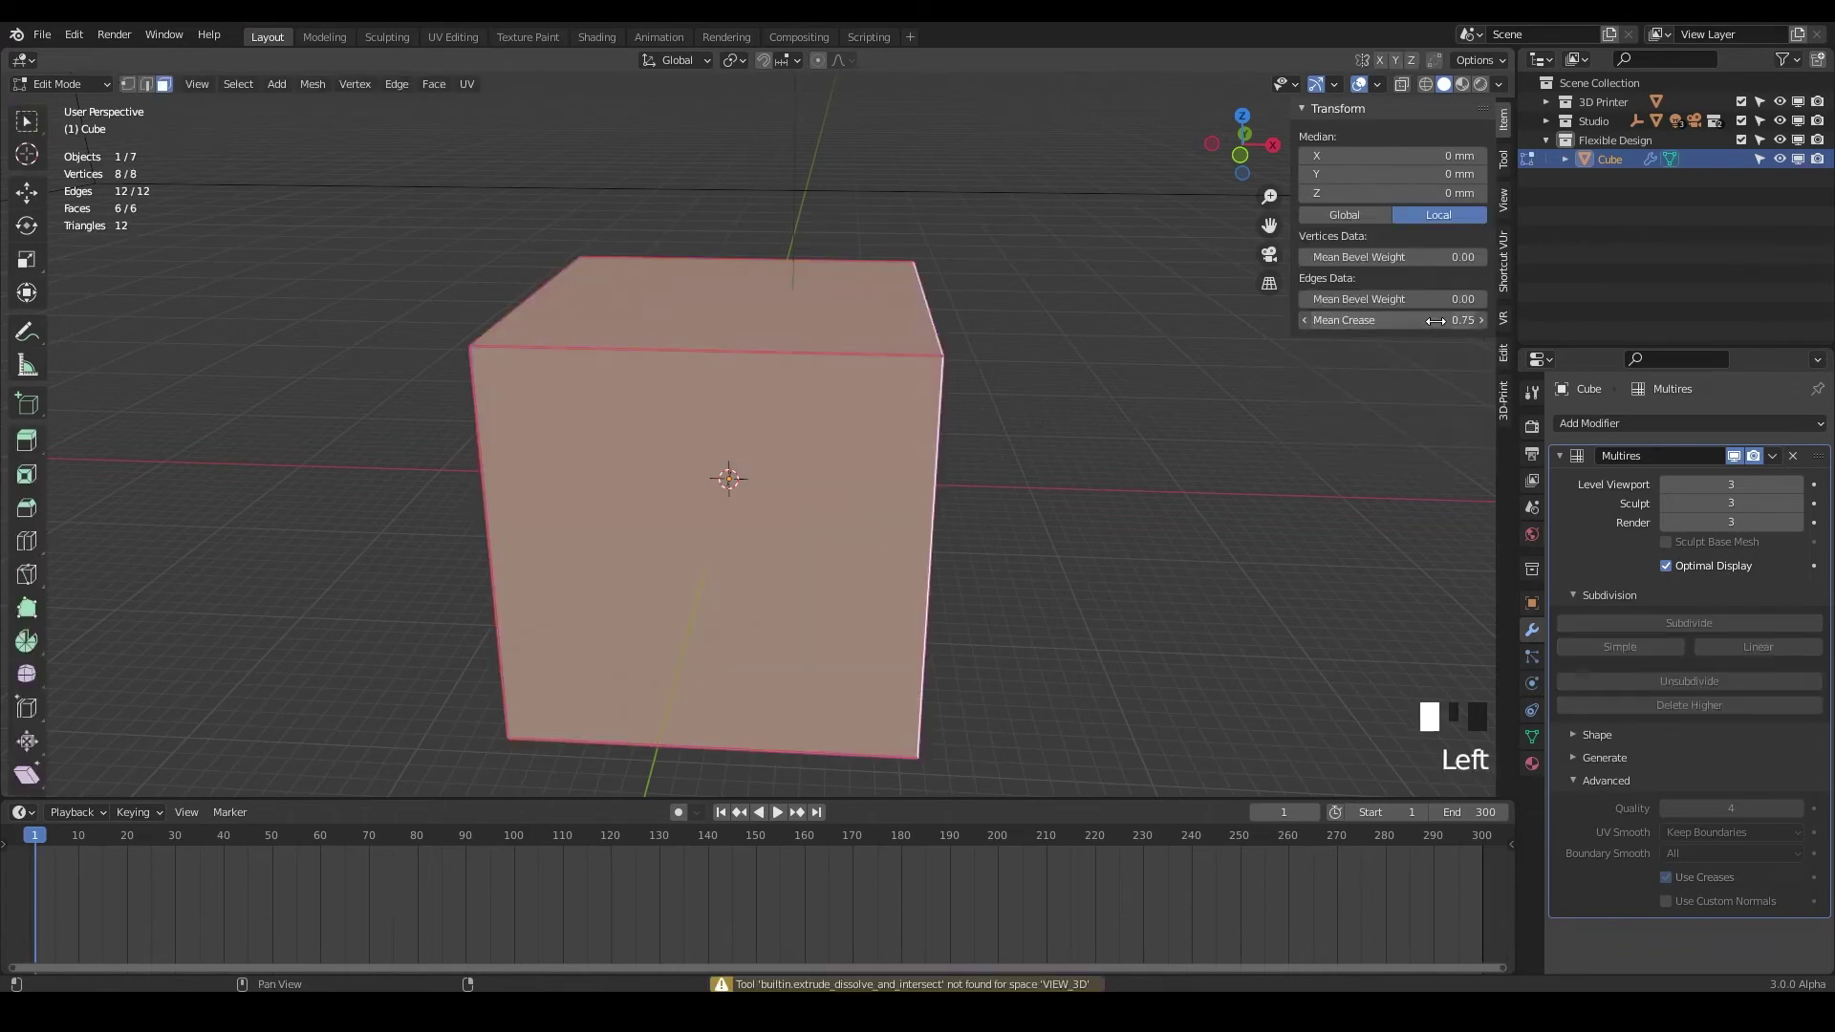
pyautogui.click(1394, 320)
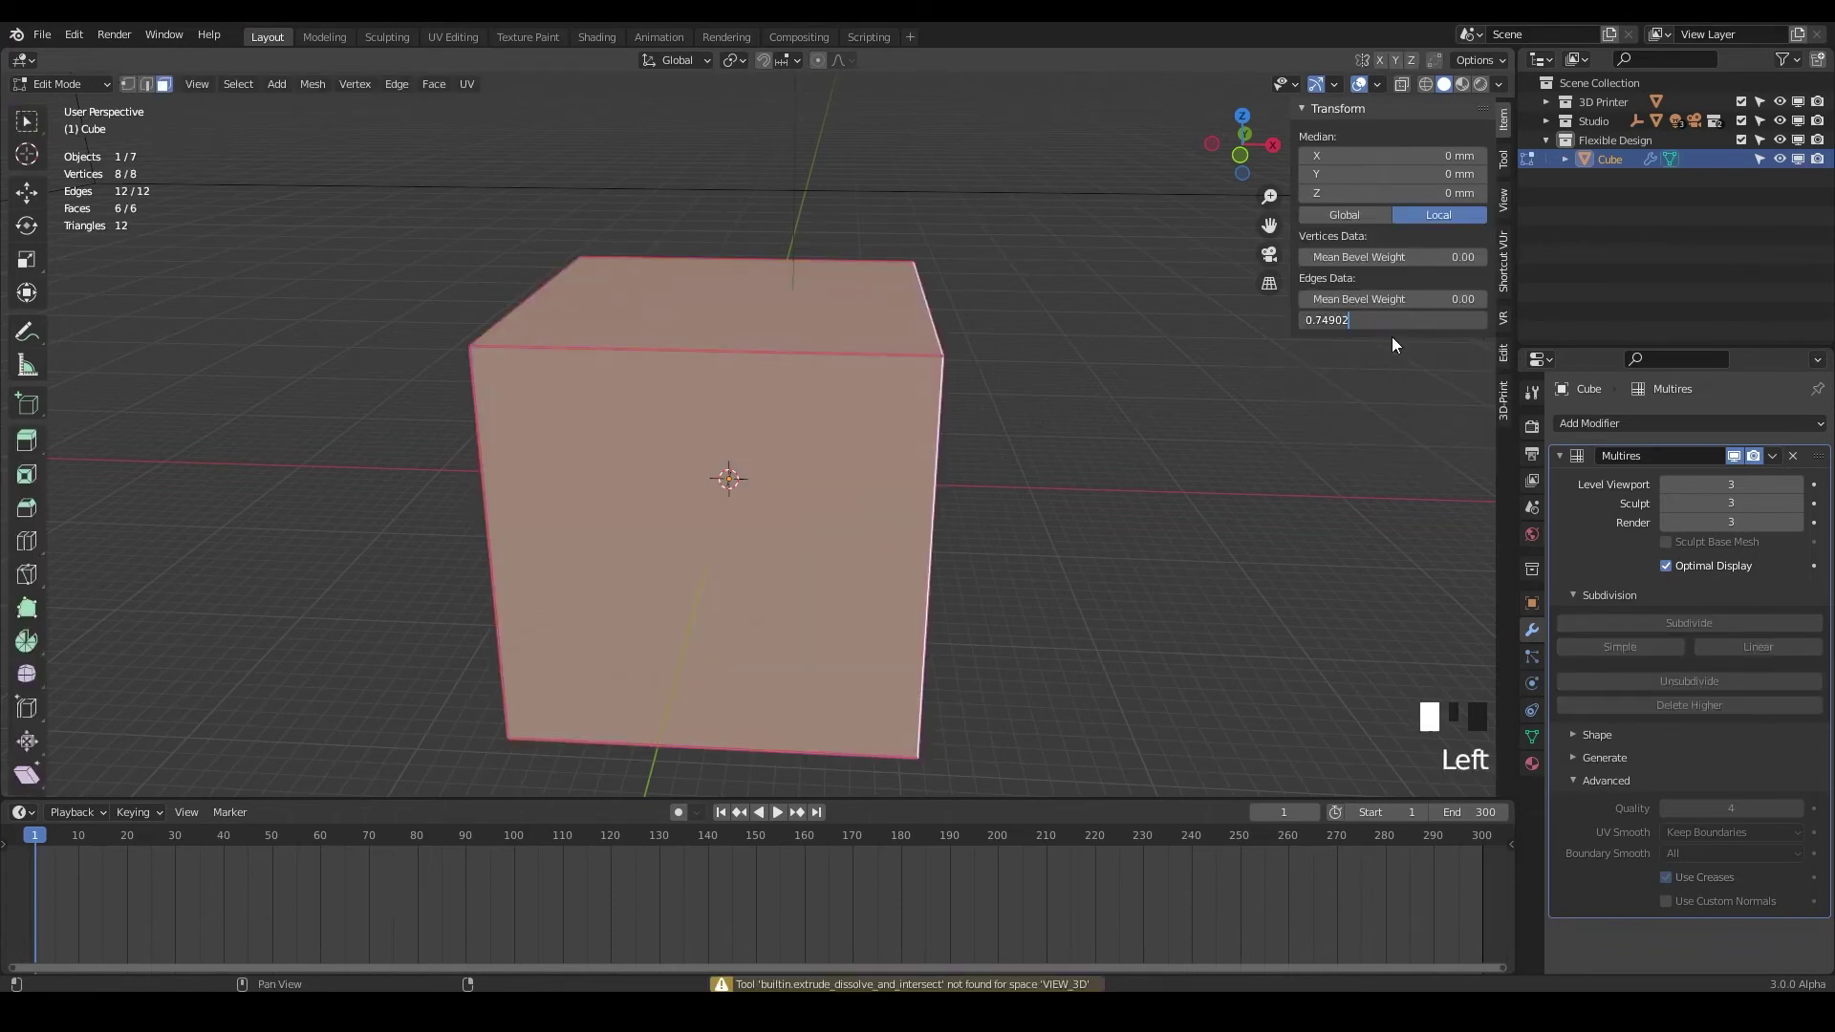
pyautogui.moveTo(1394, 321); pyautogui.dragTo(1304, 318)
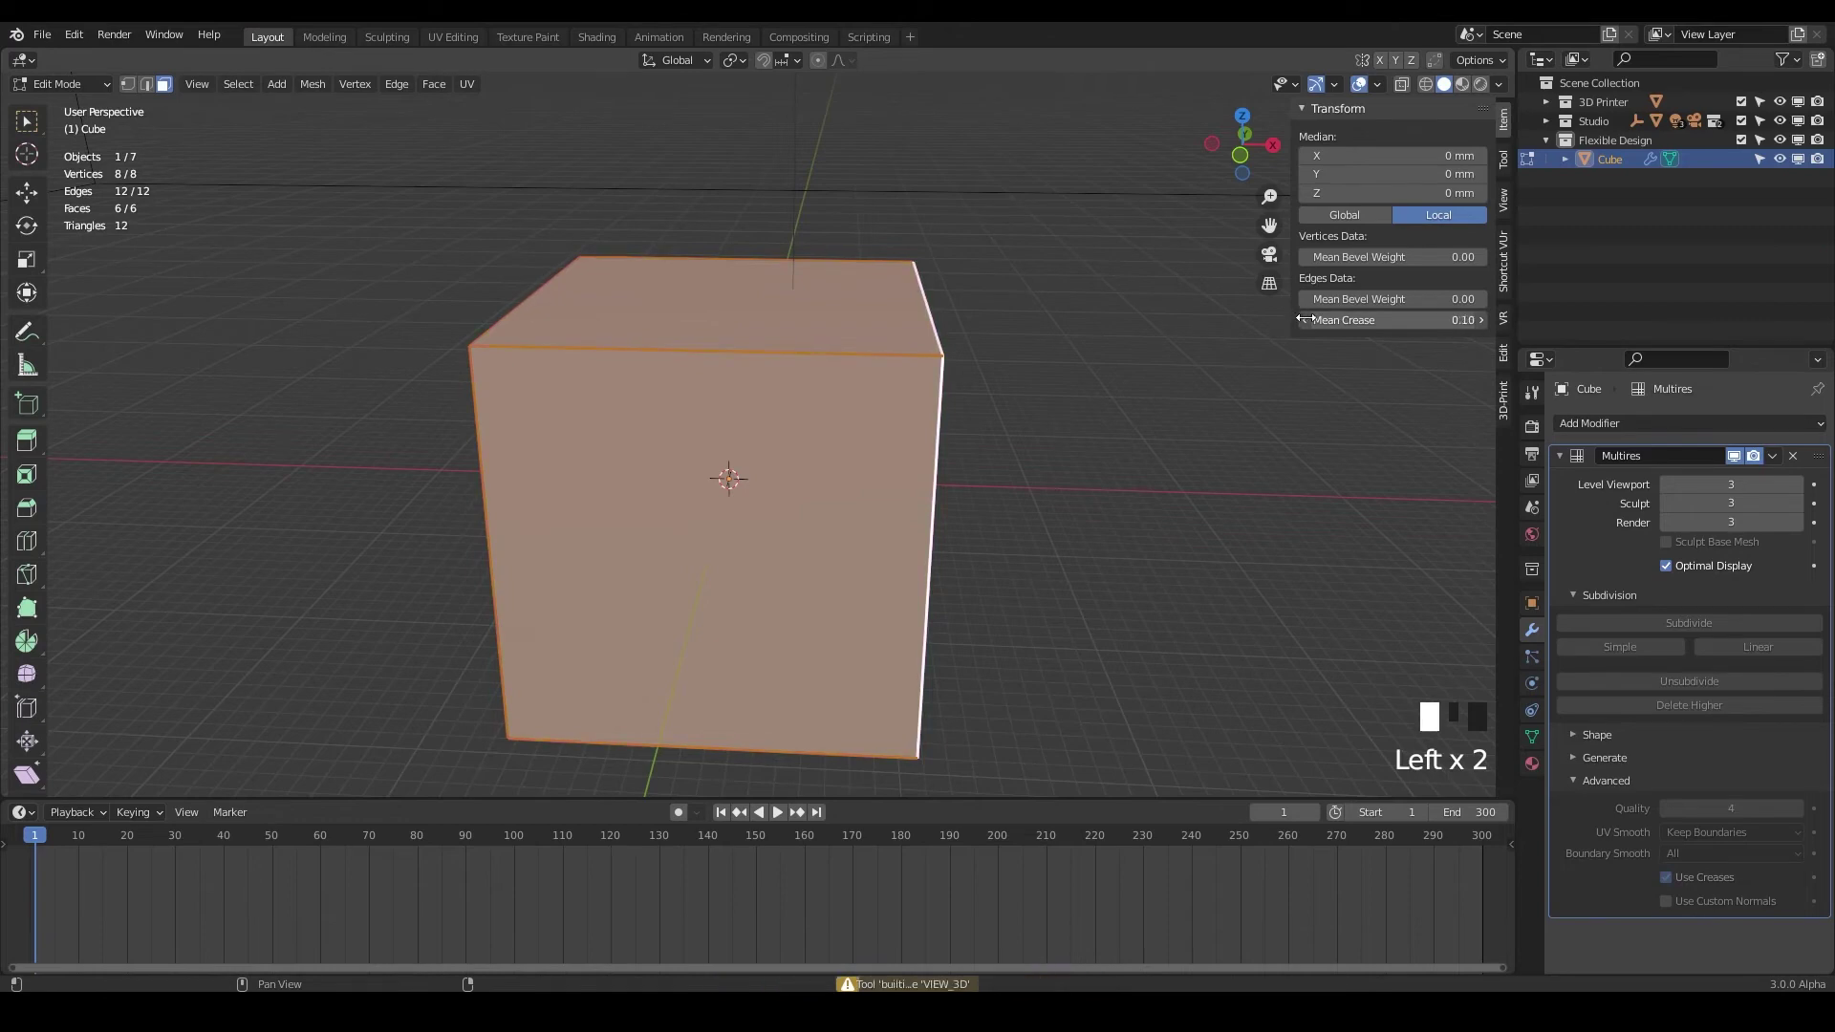
pyautogui.press('Tab')
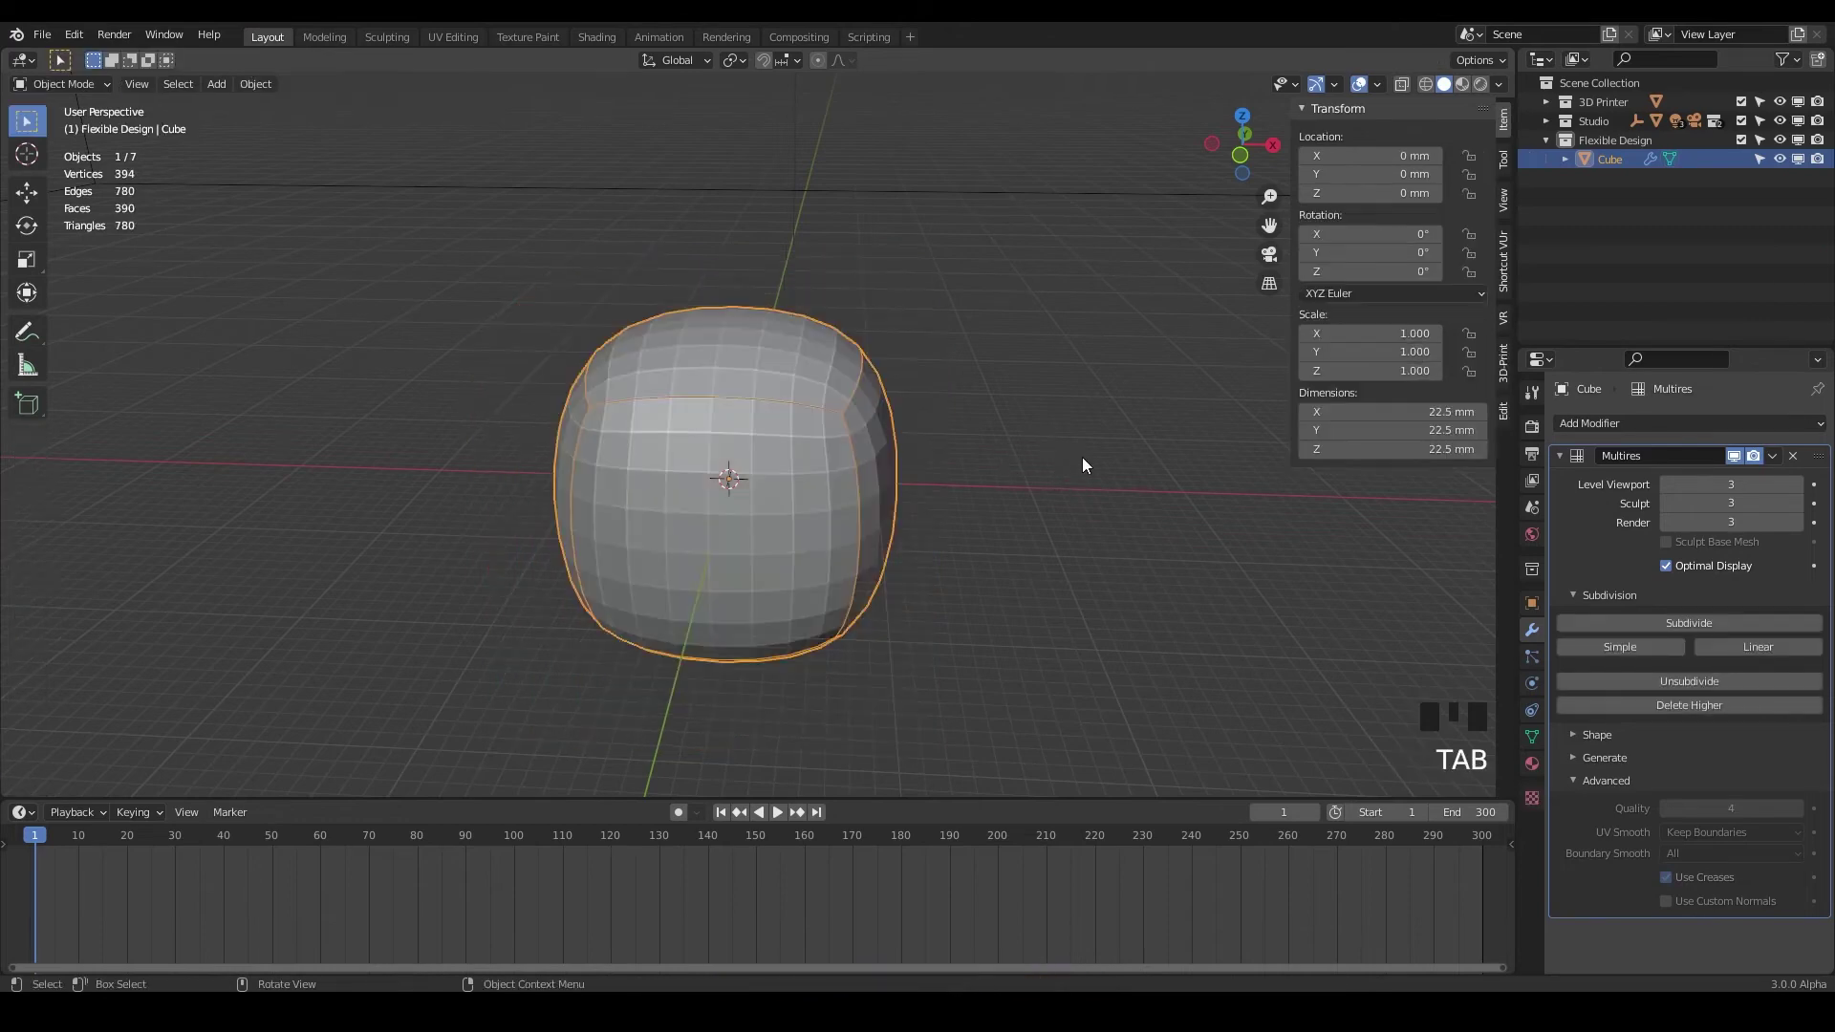
pyautogui.moveTo(875, 447); pyautogui.dragTo(1263, 433, button='middle')
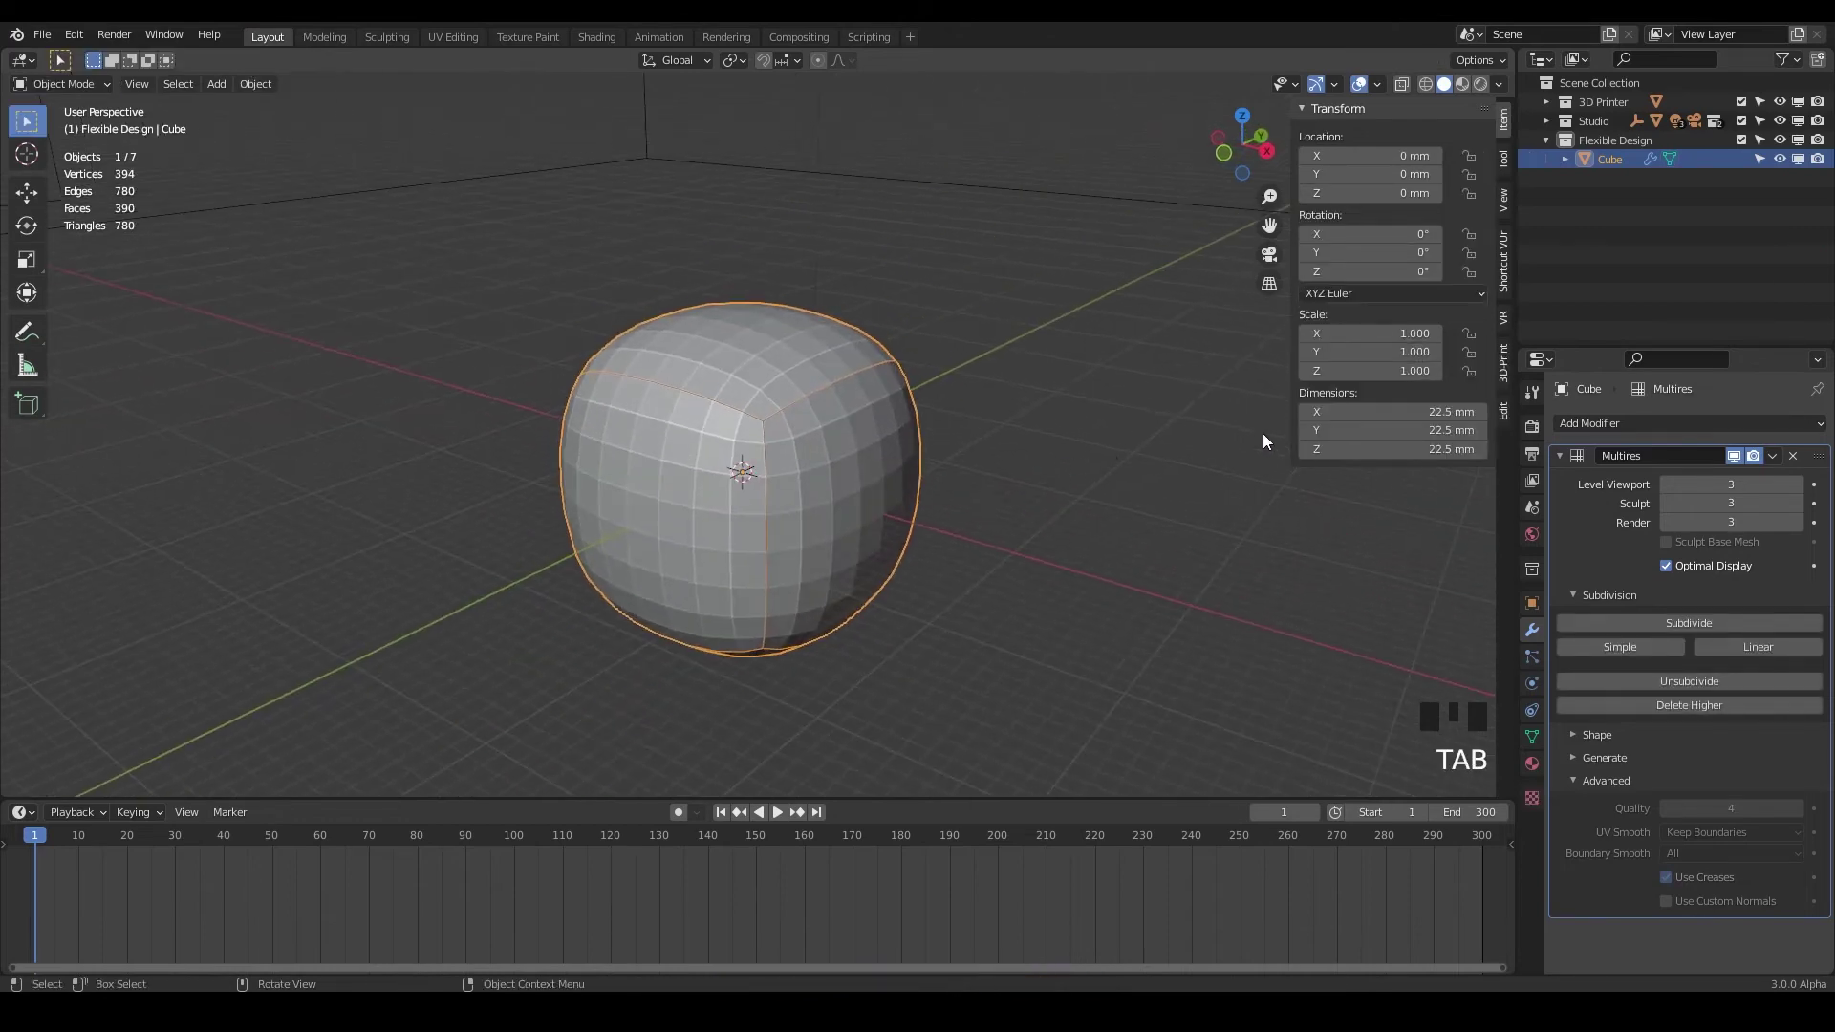
# Set the Mean Crease of all the cube's edges to 0.37 and return to Object Mode.
pyautogui.press('Tab')
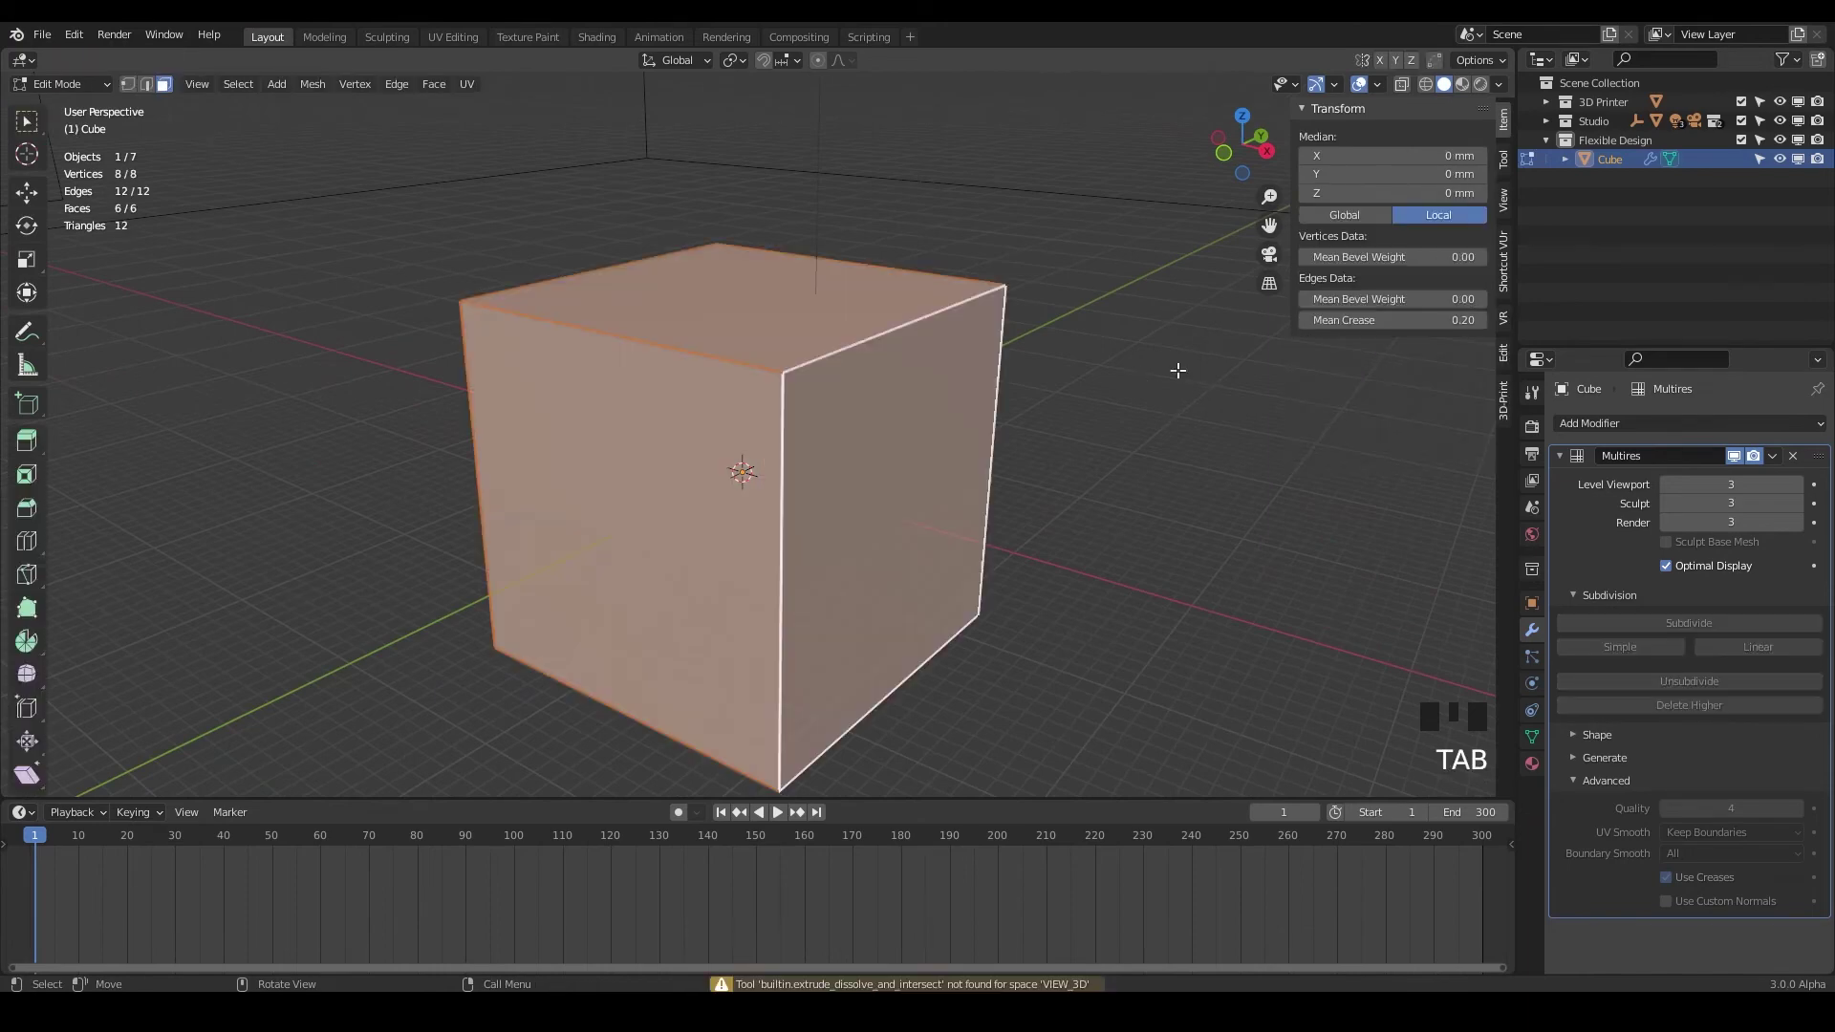
pyautogui.click(1401, 320)
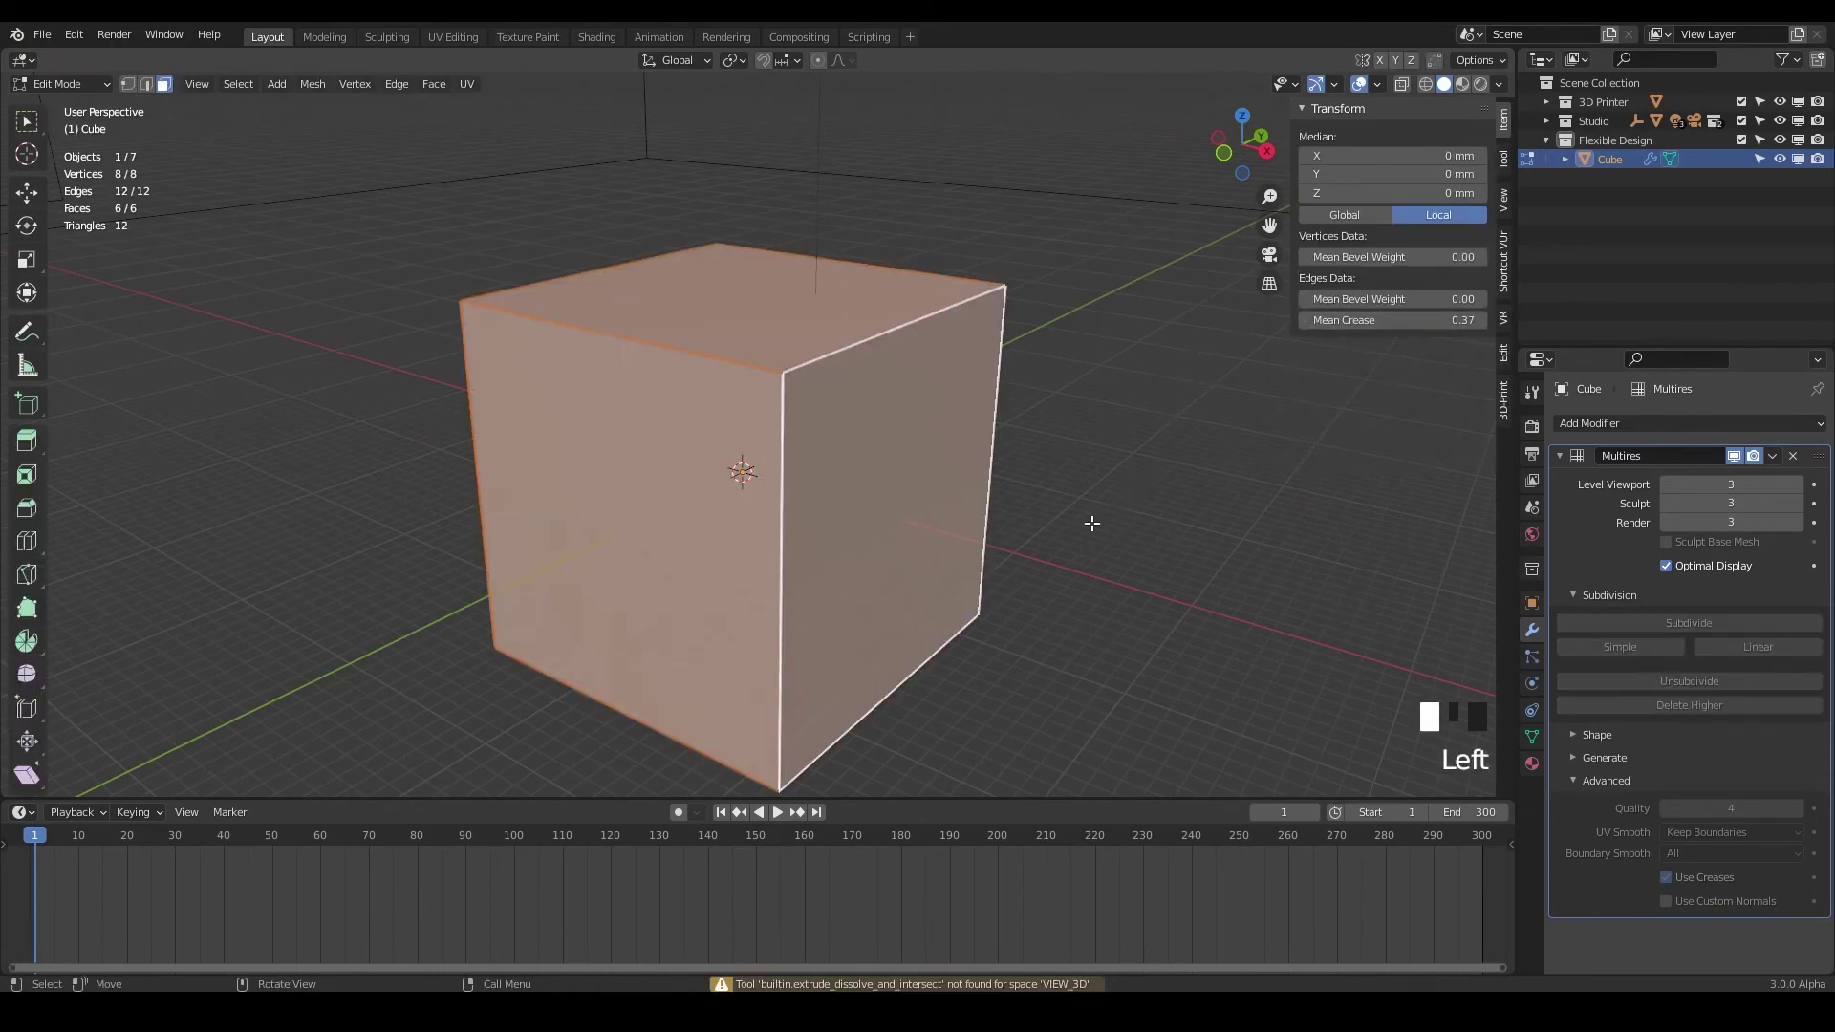
pyautogui.press('Tab')
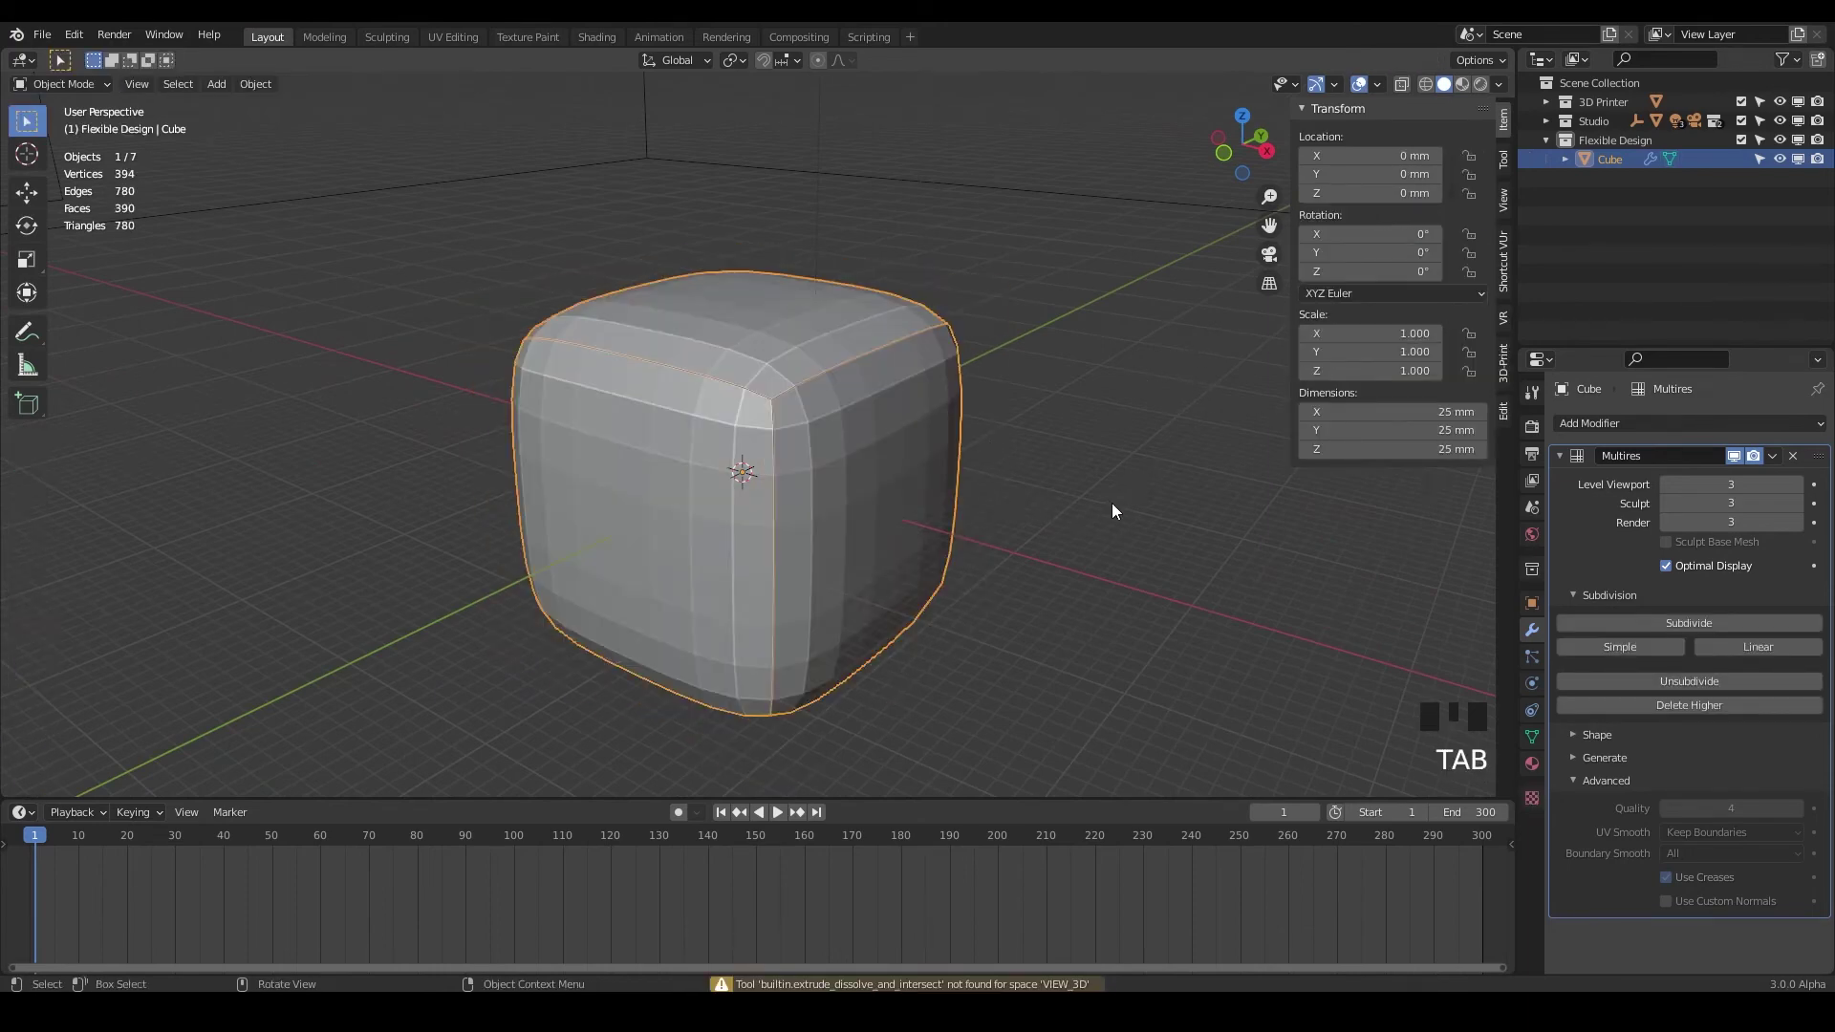
# Subdivide the cube's Multires modifier two more times to level 5 and inspect the smoother surface.
pyautogui.click(1627, 620)
pyautogui.click(1626, 619)
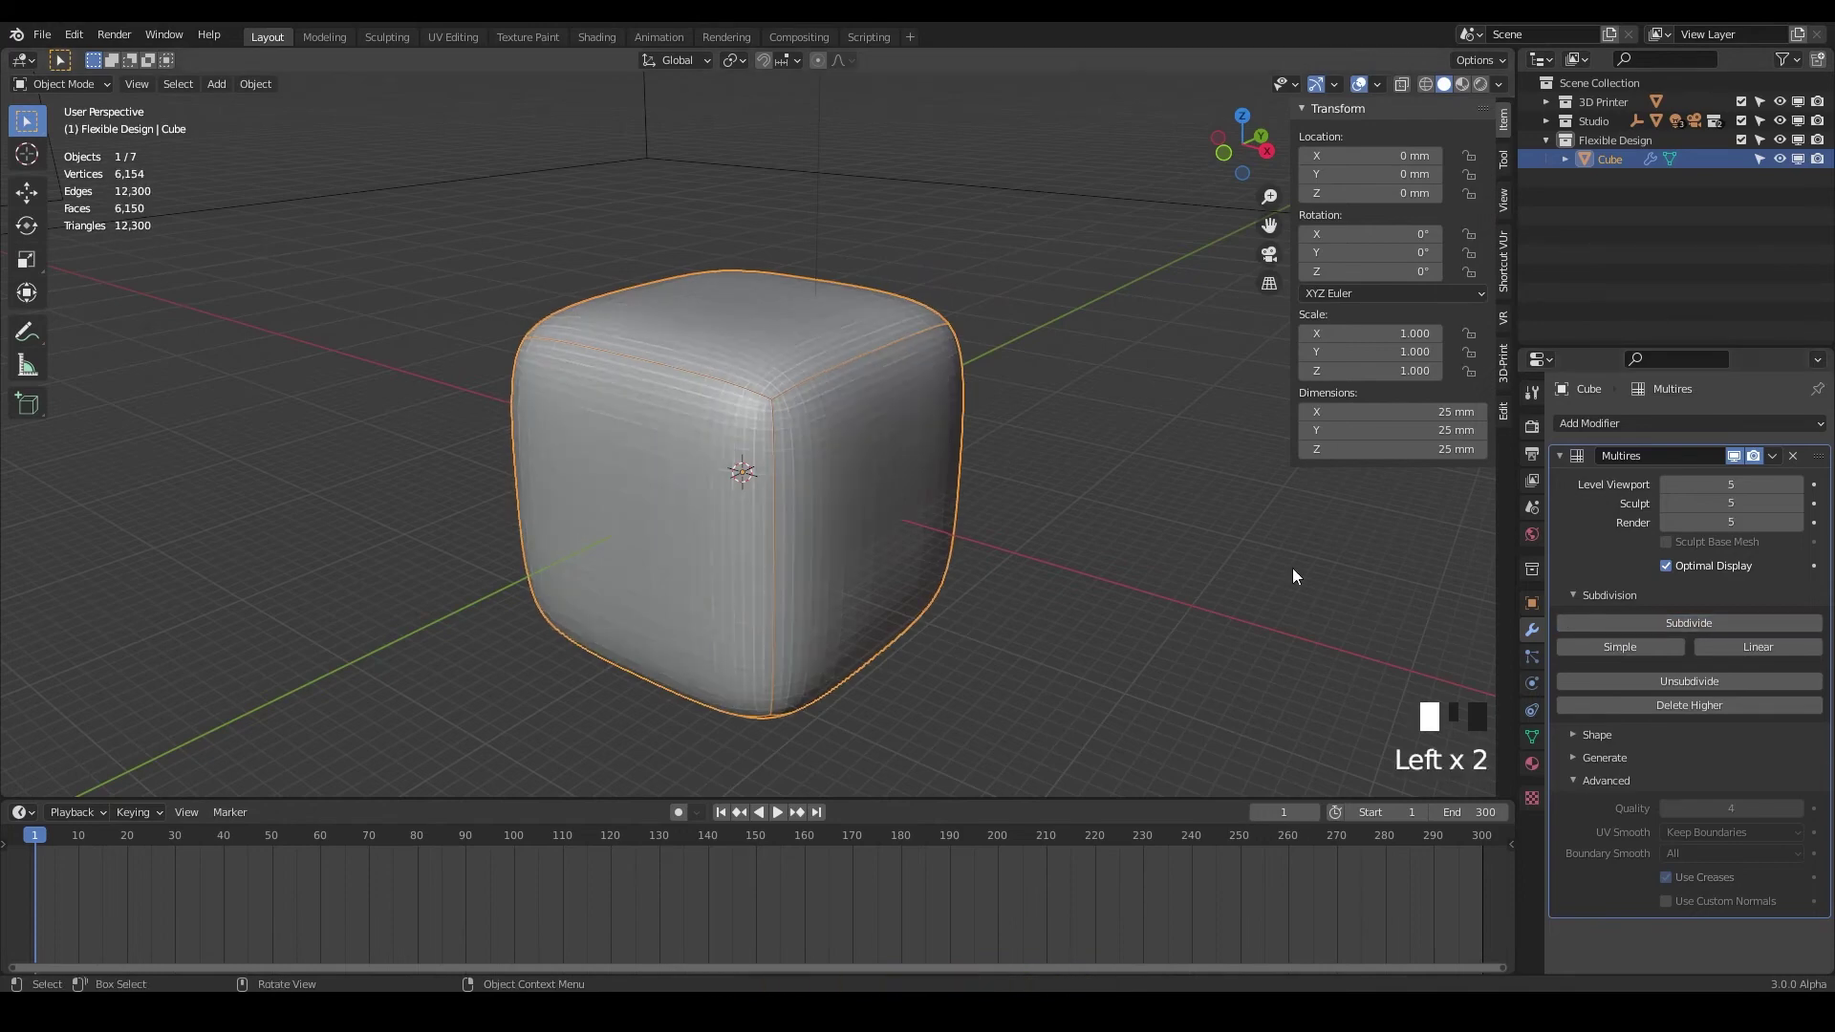
pyautogui.moveTo(1292, 568); pyautogui.dragTo(1065, 463, button='middle')
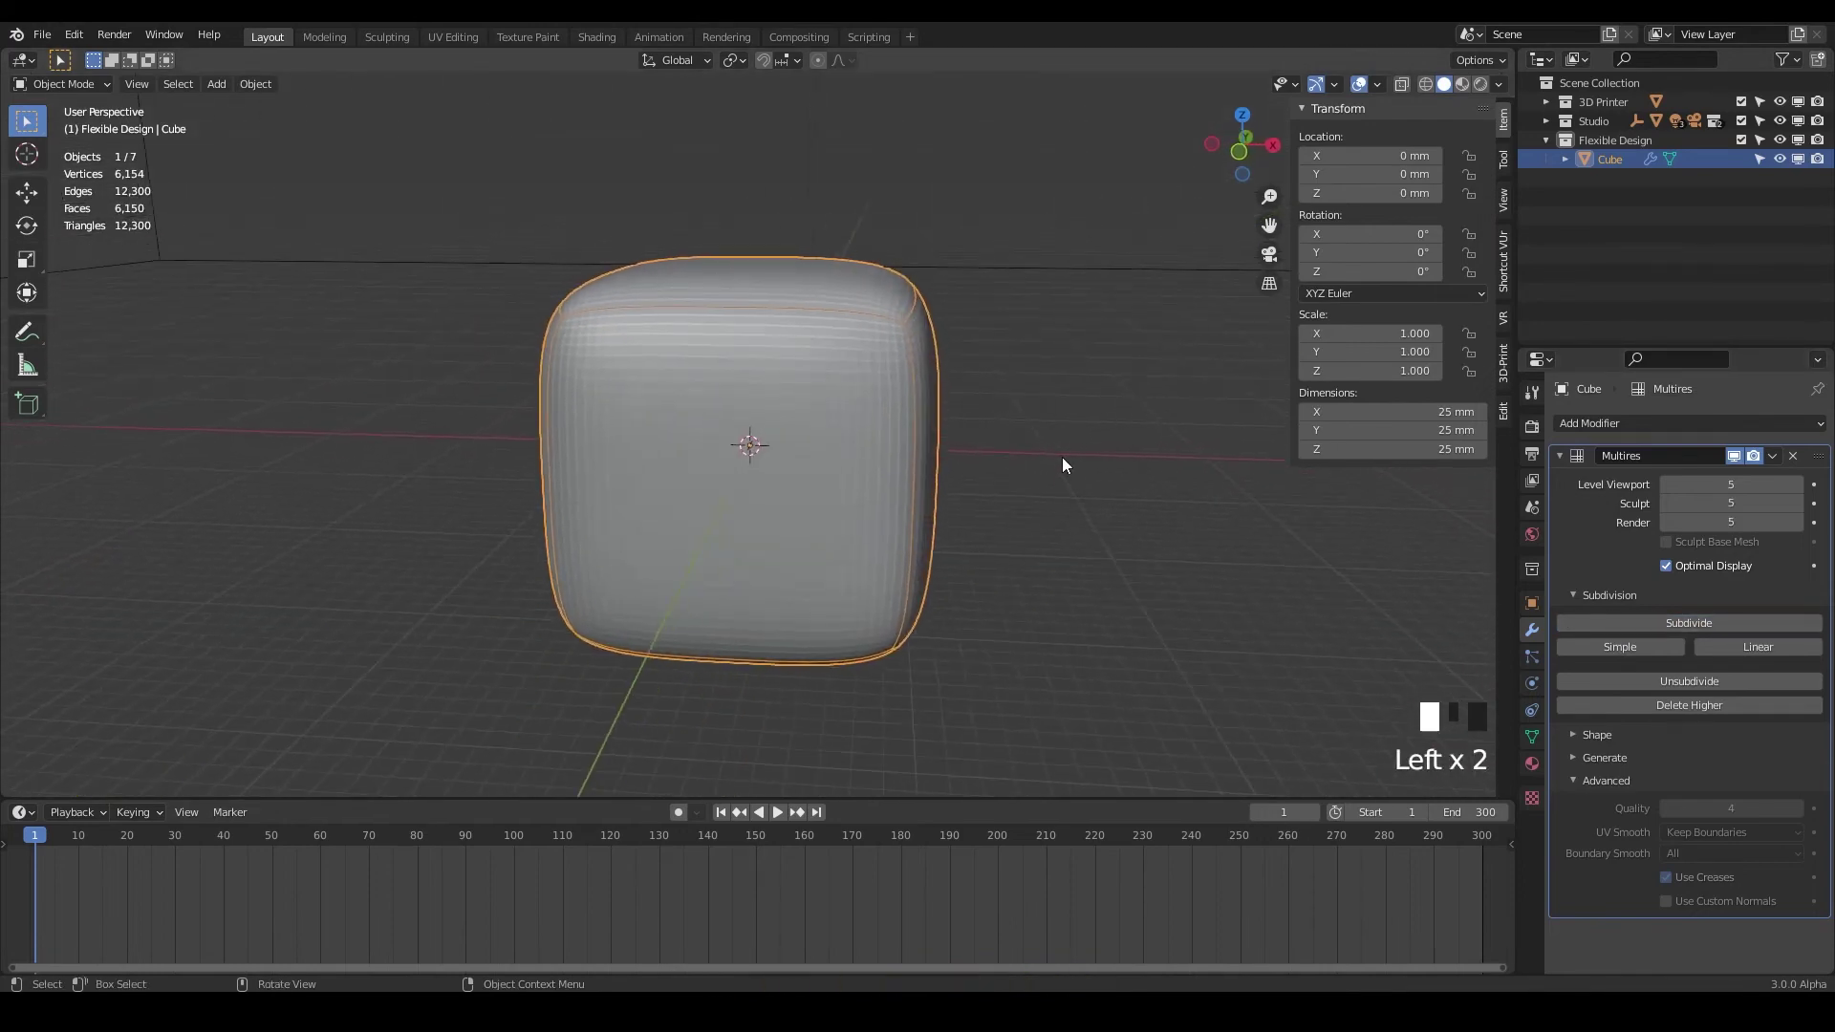
# Set the Mean Crease of all the cube's edges to .5 in Edit Mode and inspect the cube in Object Mode.
pyautogui.press('Tab')
pyautogui.click(1437, 323)
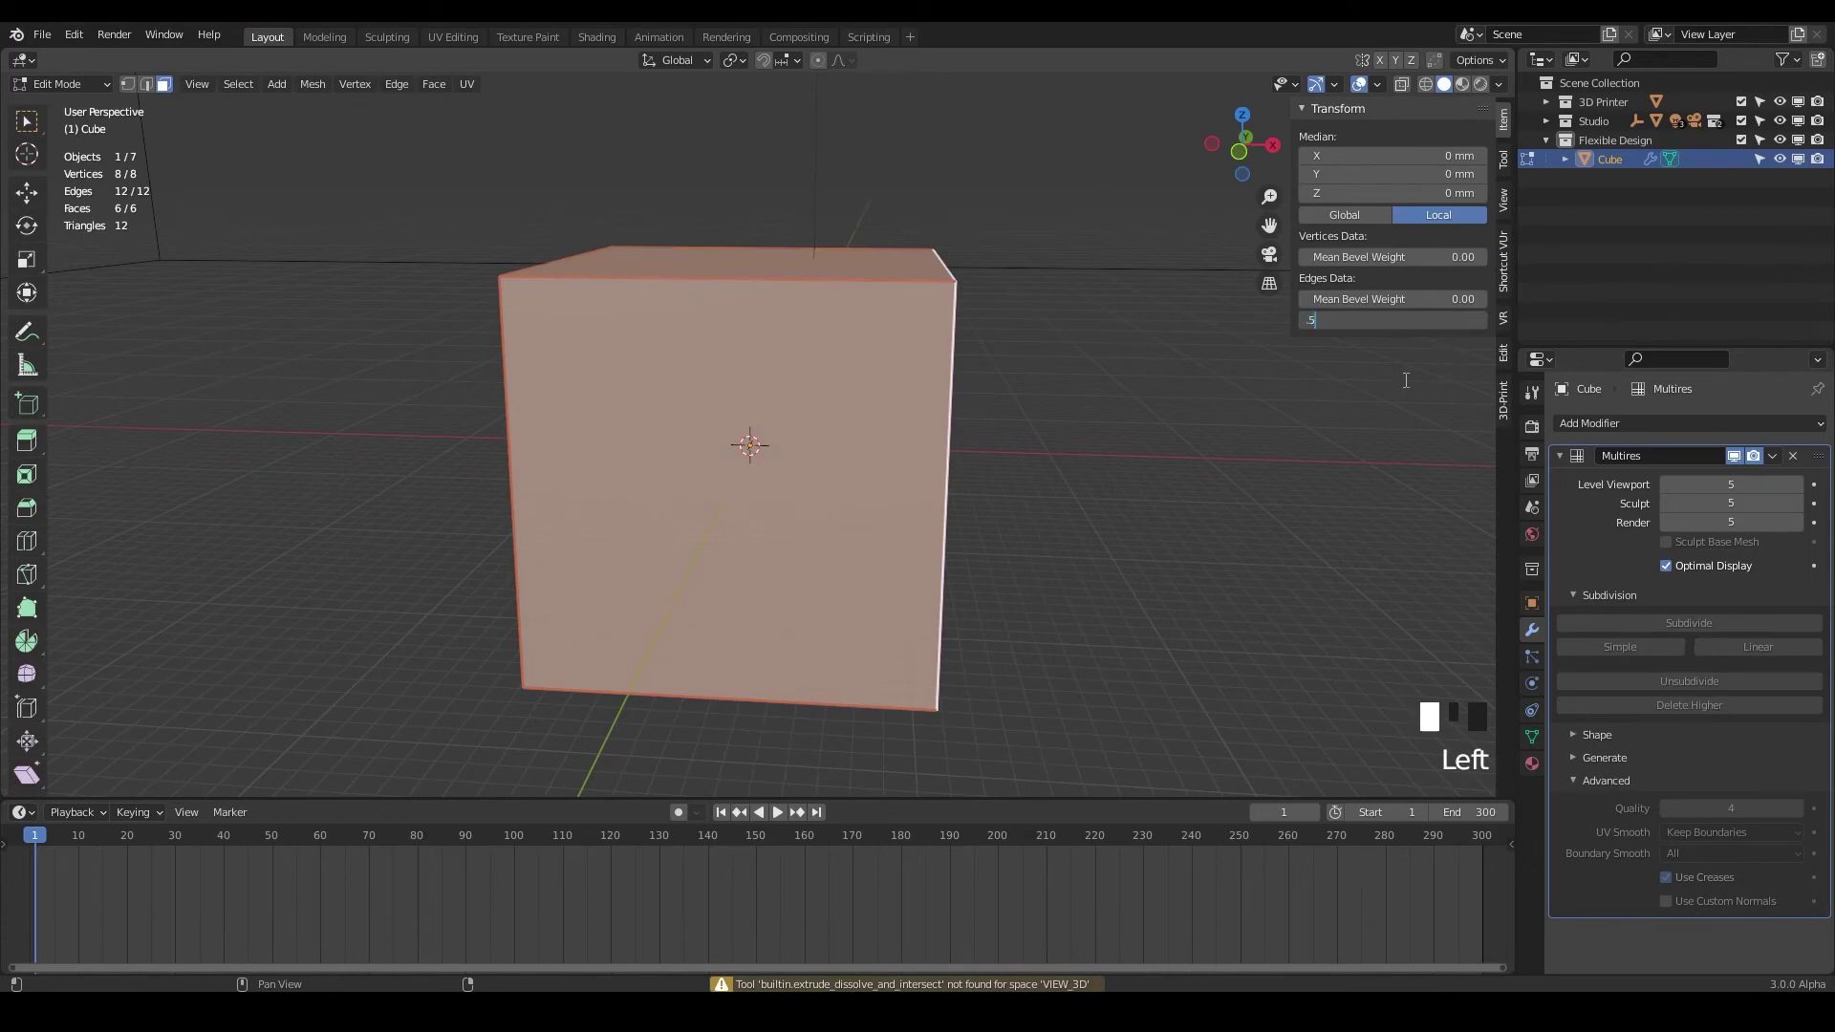
pyautogui.press('Return')
pyautogui.press('Tab')
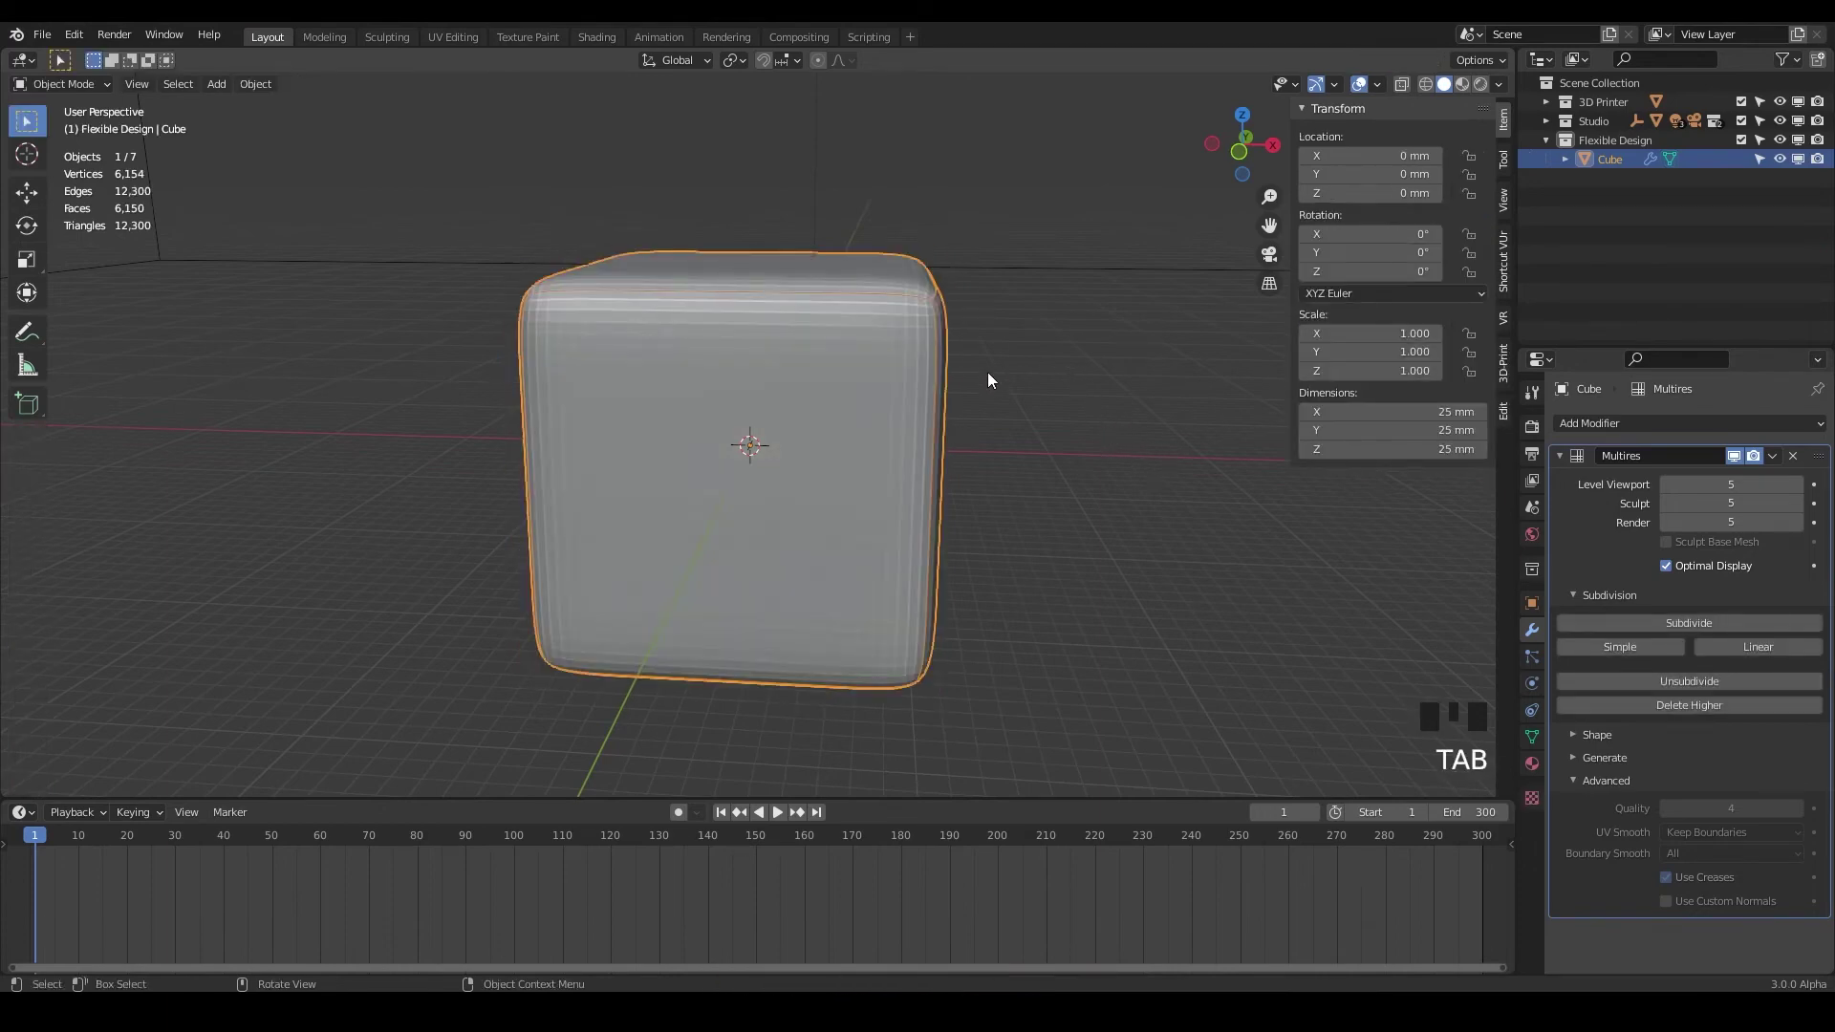
pyautogui.moveTo(988, 373); pyautogui.dragTo(1270, 507, button='middle')
pyautogui.moveTo(1132, 439); pyautogui.dragTo(1156, 446, button='middle')
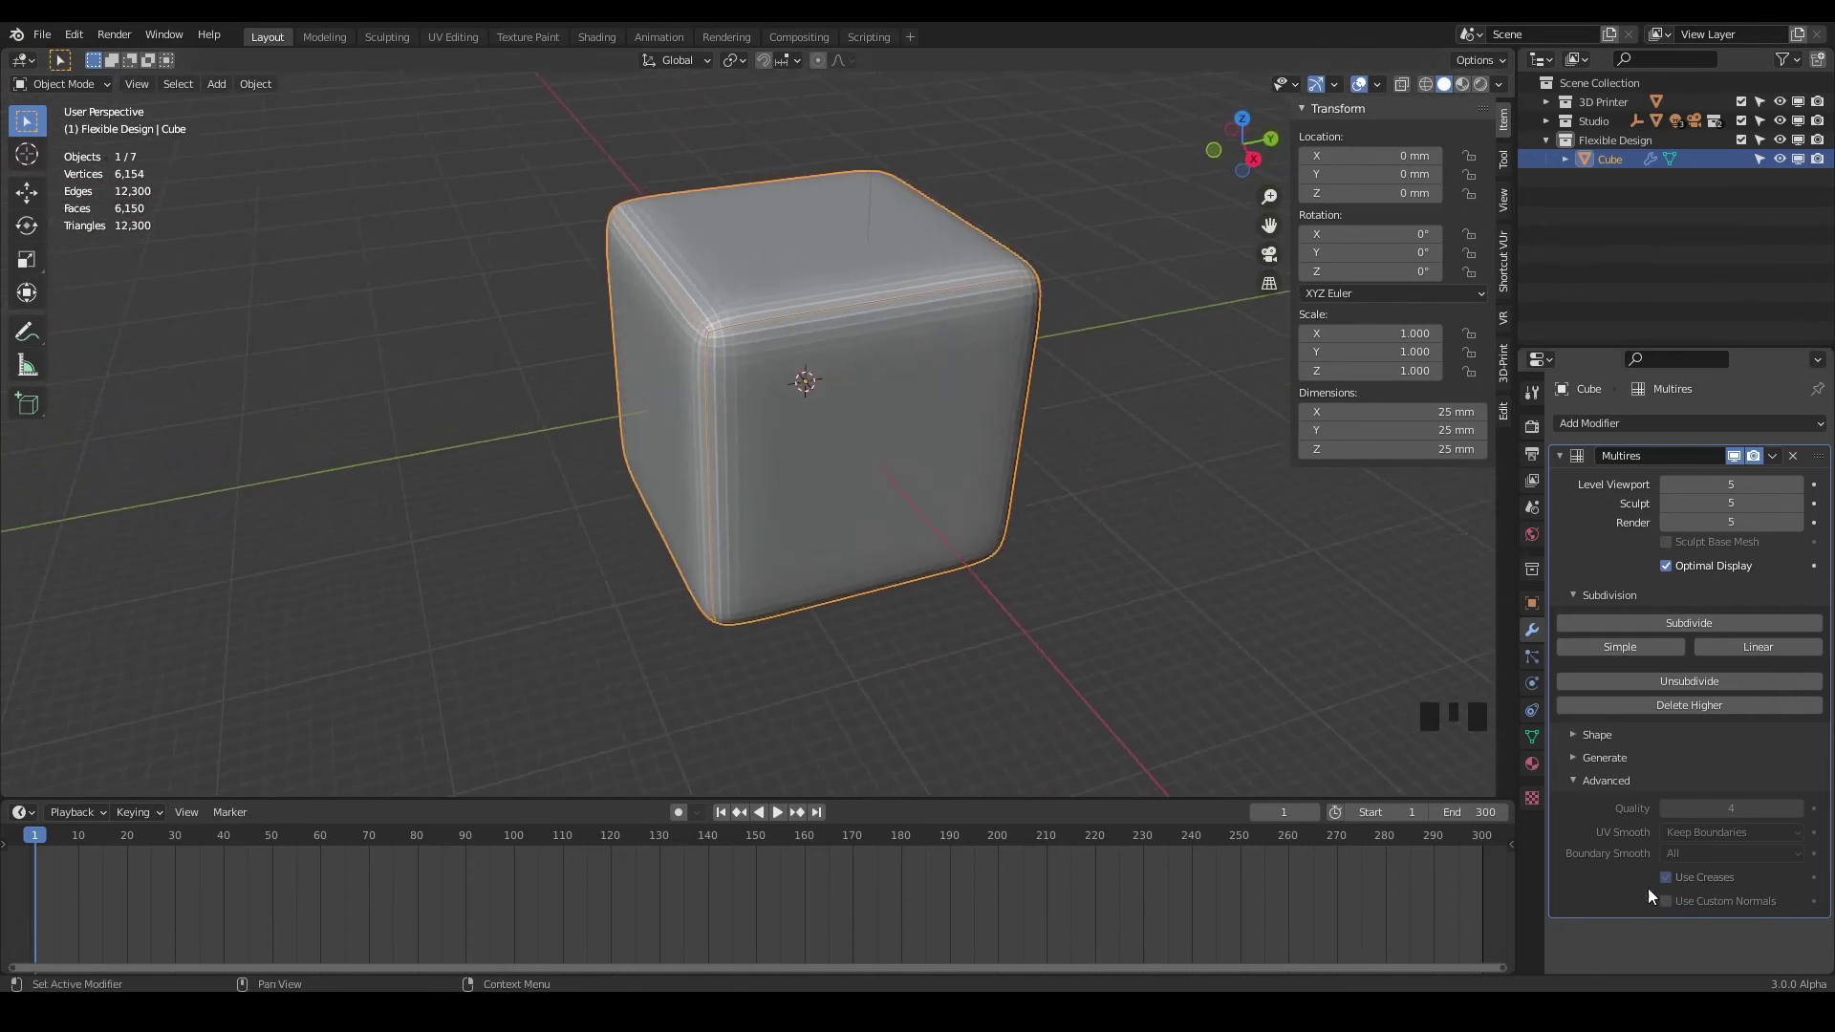
pyautogui.click(1666, 877)
# Raise the +Y face's Mean Crease to 1.00 in Edit Mode and inspect the flattened side in Object Mode.
pyautogui.moveTo(1169, 525); pyautogui.dragTo(904, 305, button='middle')
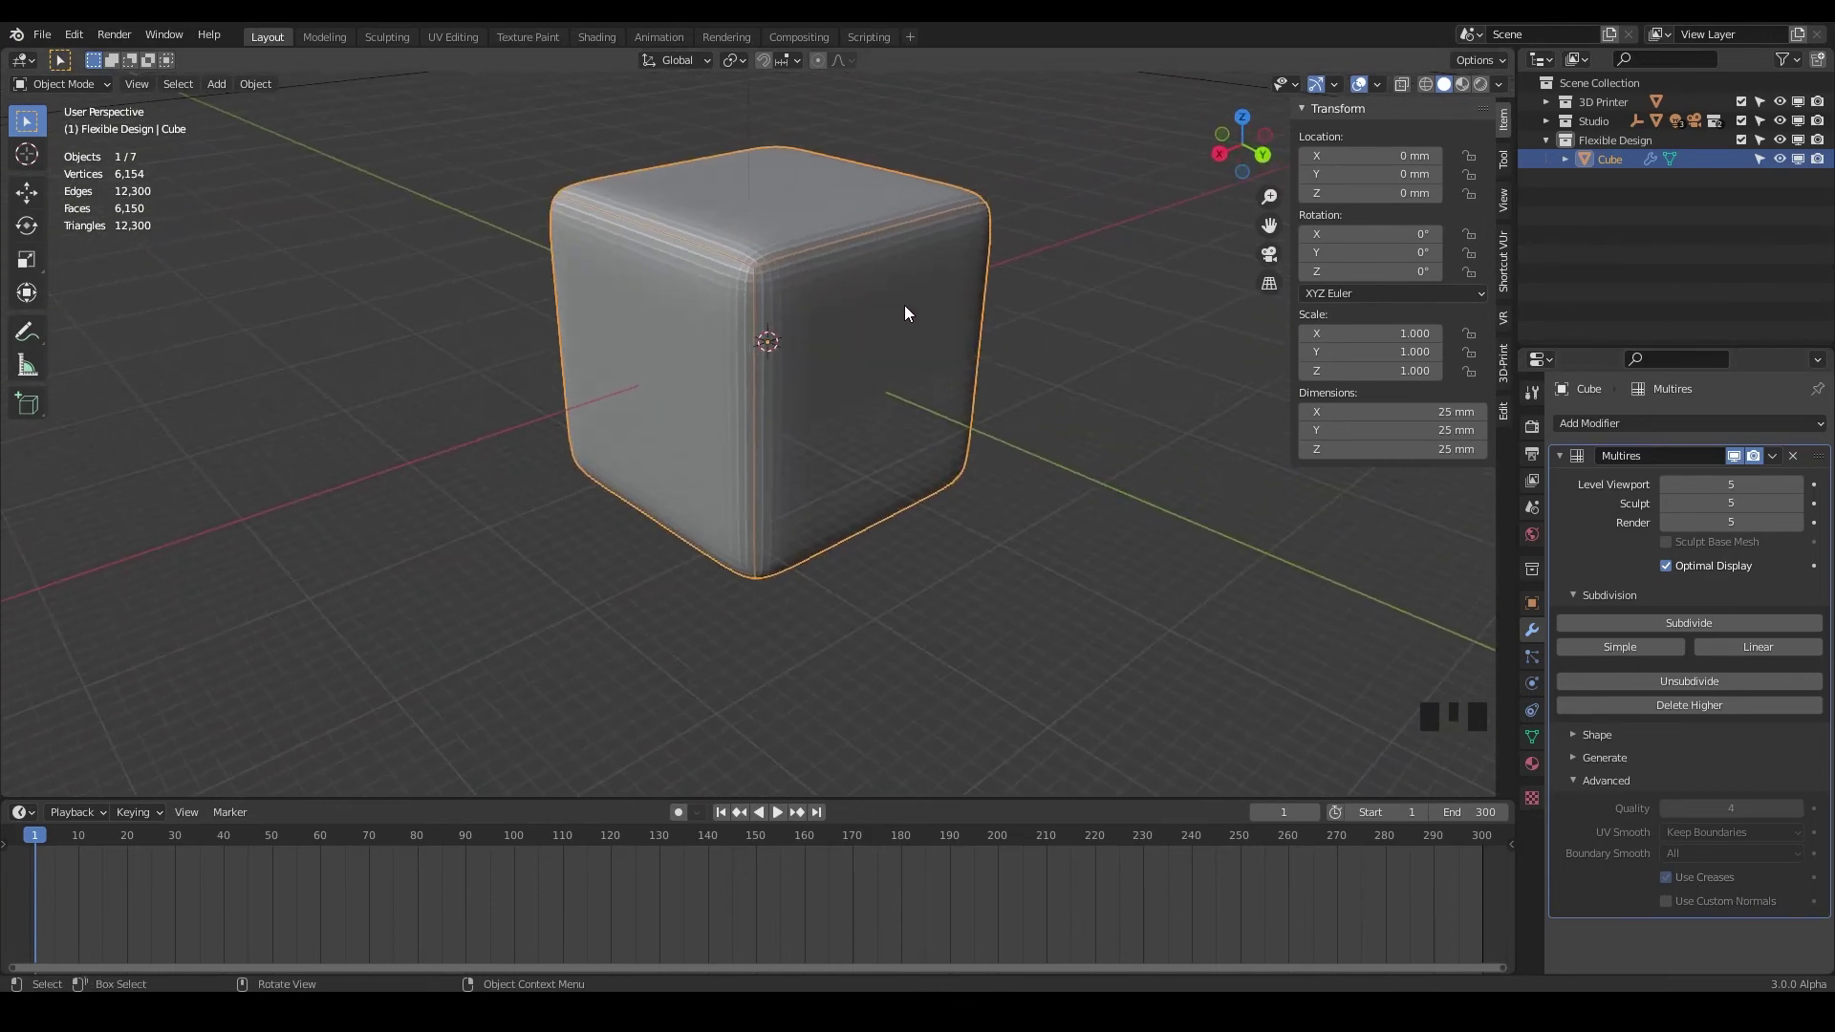
pyautogui.press('Tab')
pyautogui.click(863, 360)
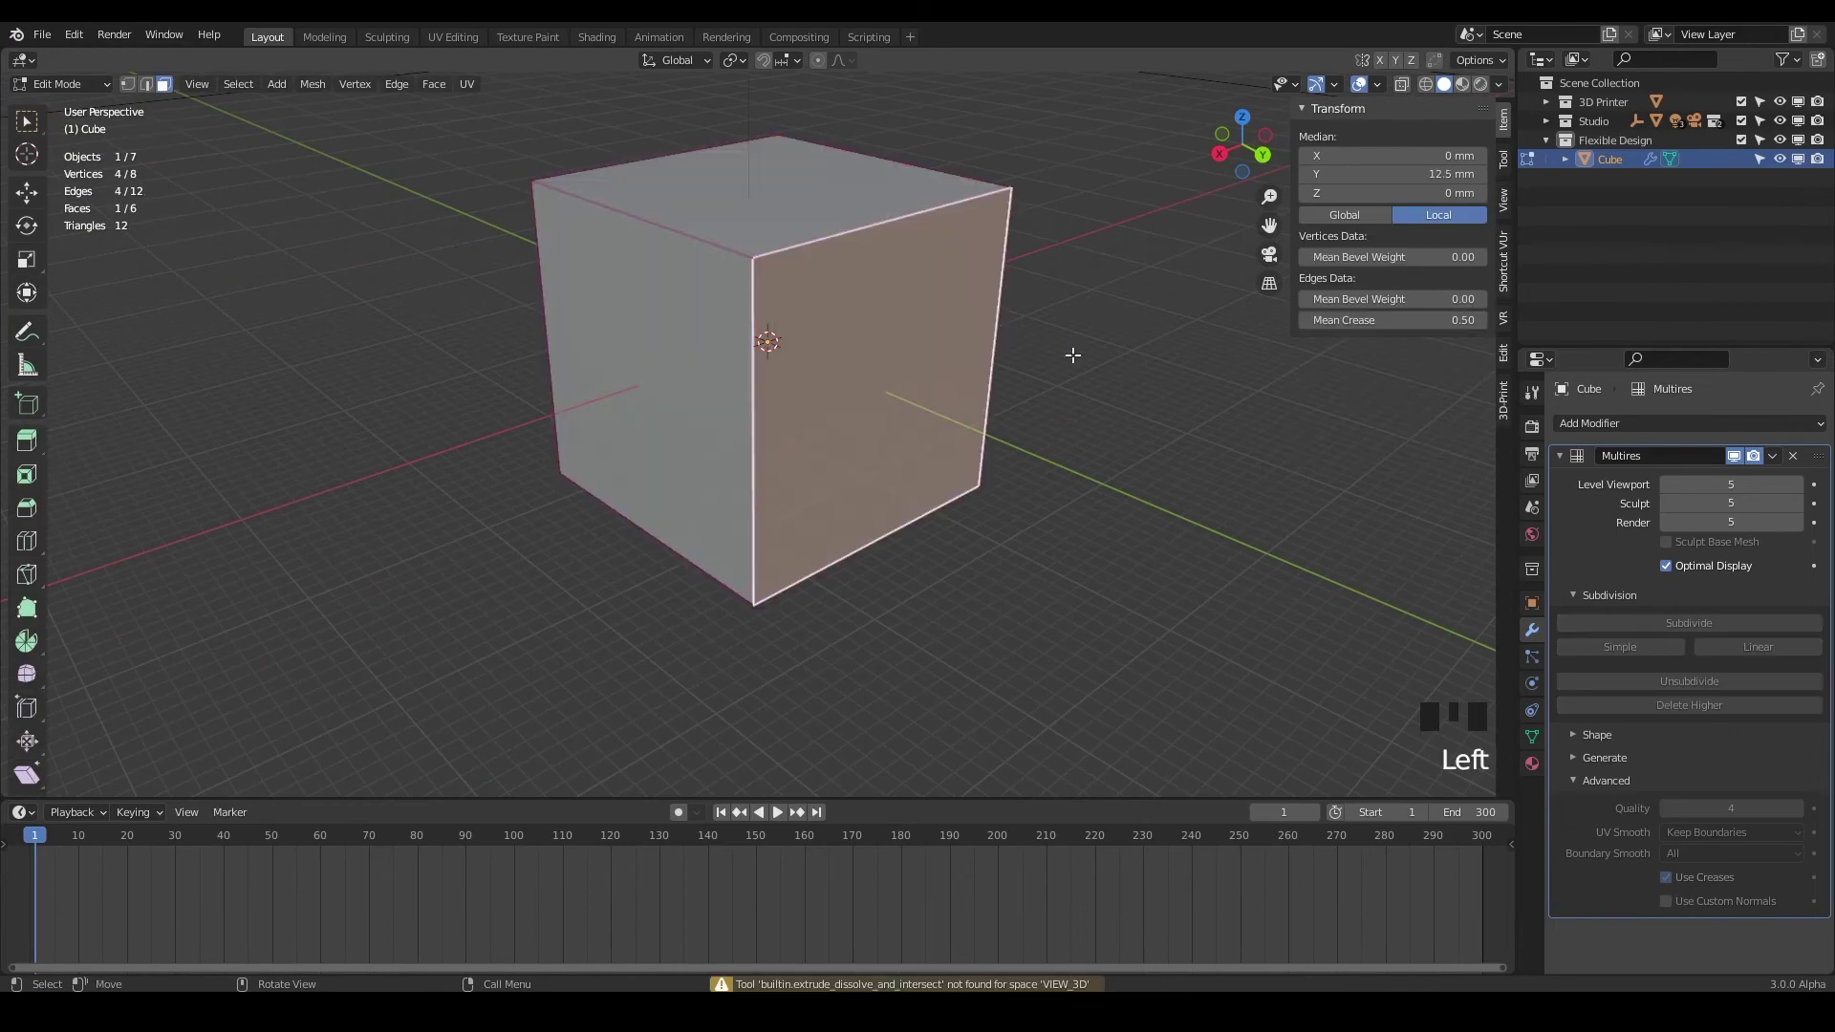
pyautogui.click(1195, 402)
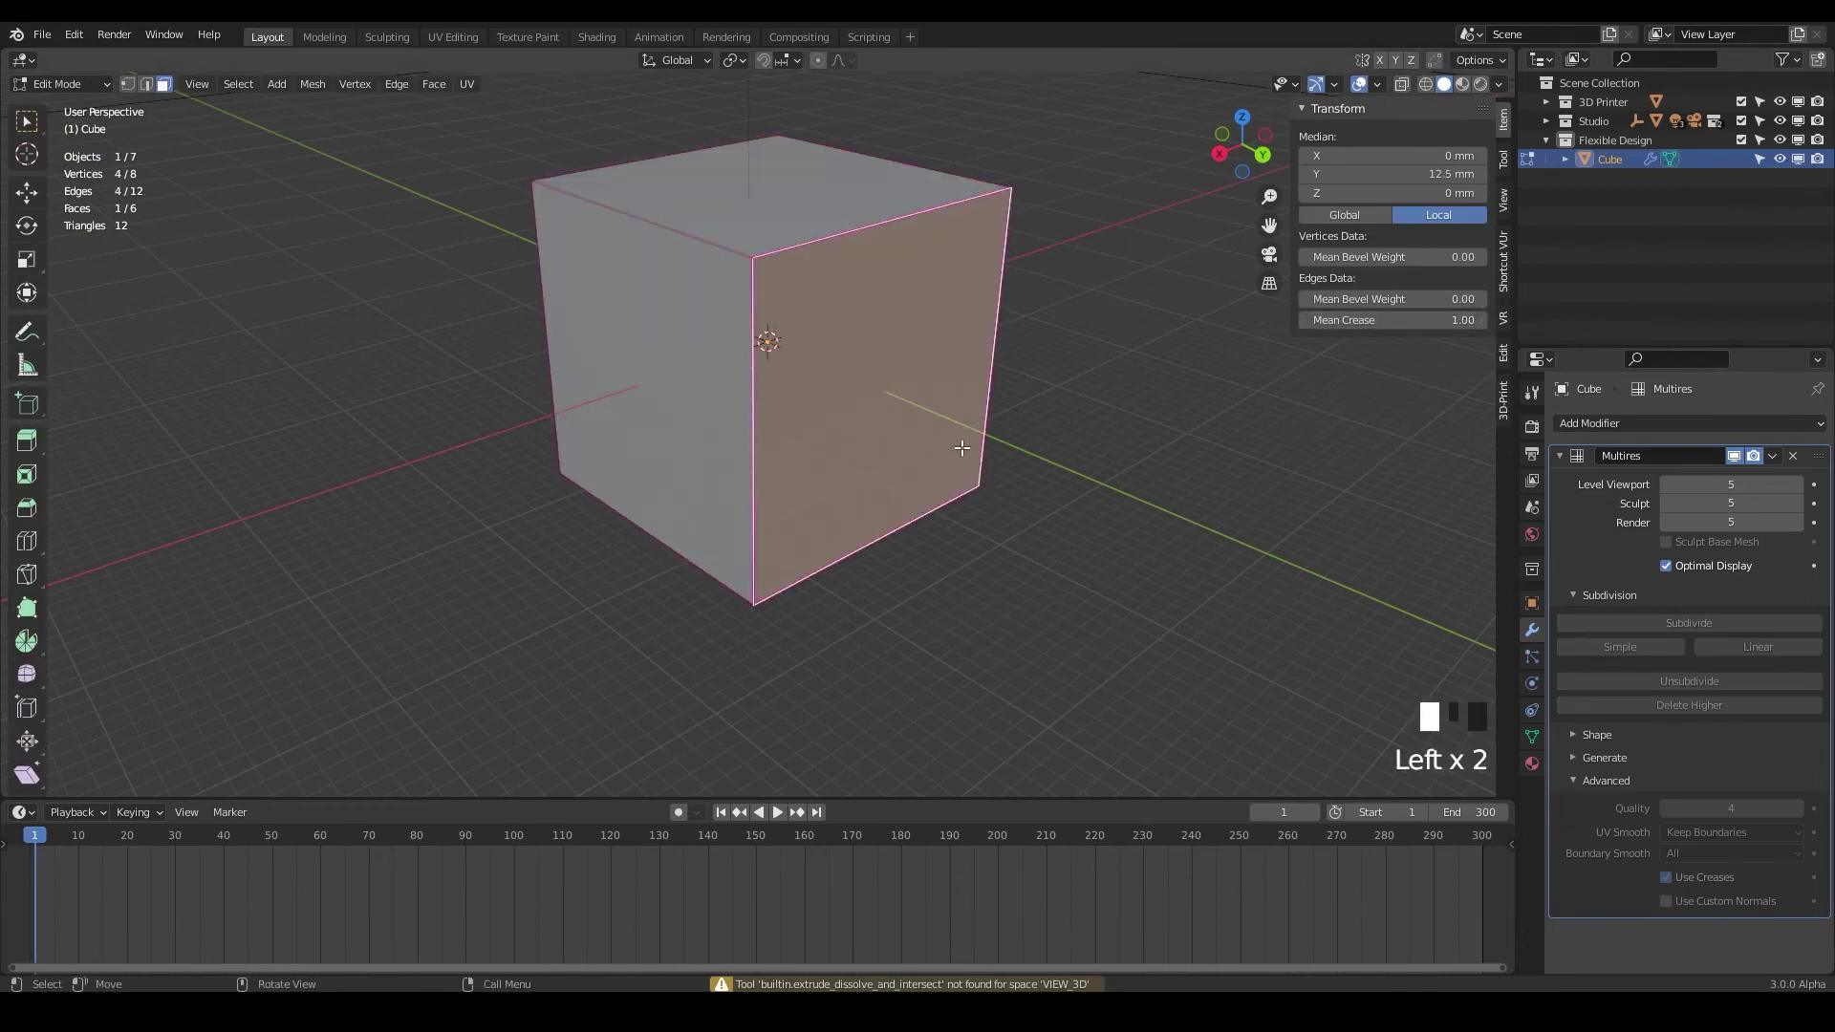
pyautogui.press('Tab')
pyautogui.moveTo(884, 329); pyautogui.dragTo(867, 227, button='middle')
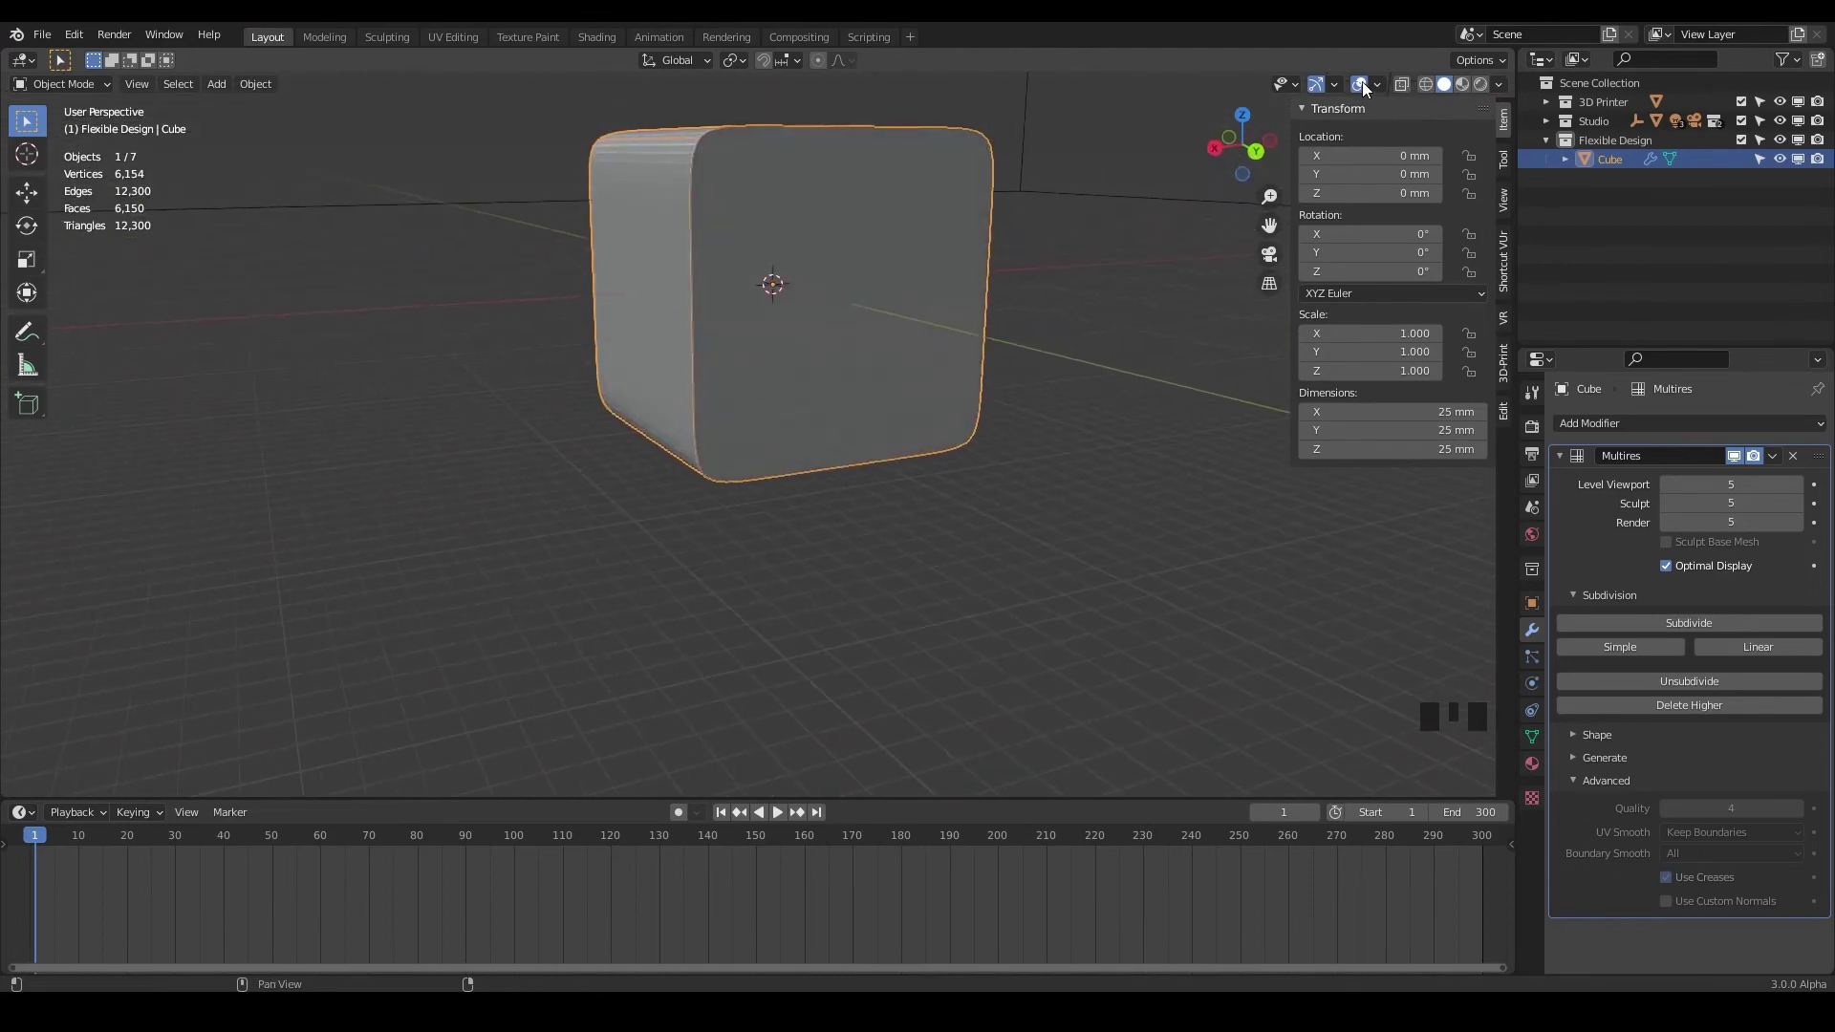
pyautogui.click(1055, 231)
pyautogui.moveTo(841, 298); pyautogui.dragTo(886, 367, button='middle')
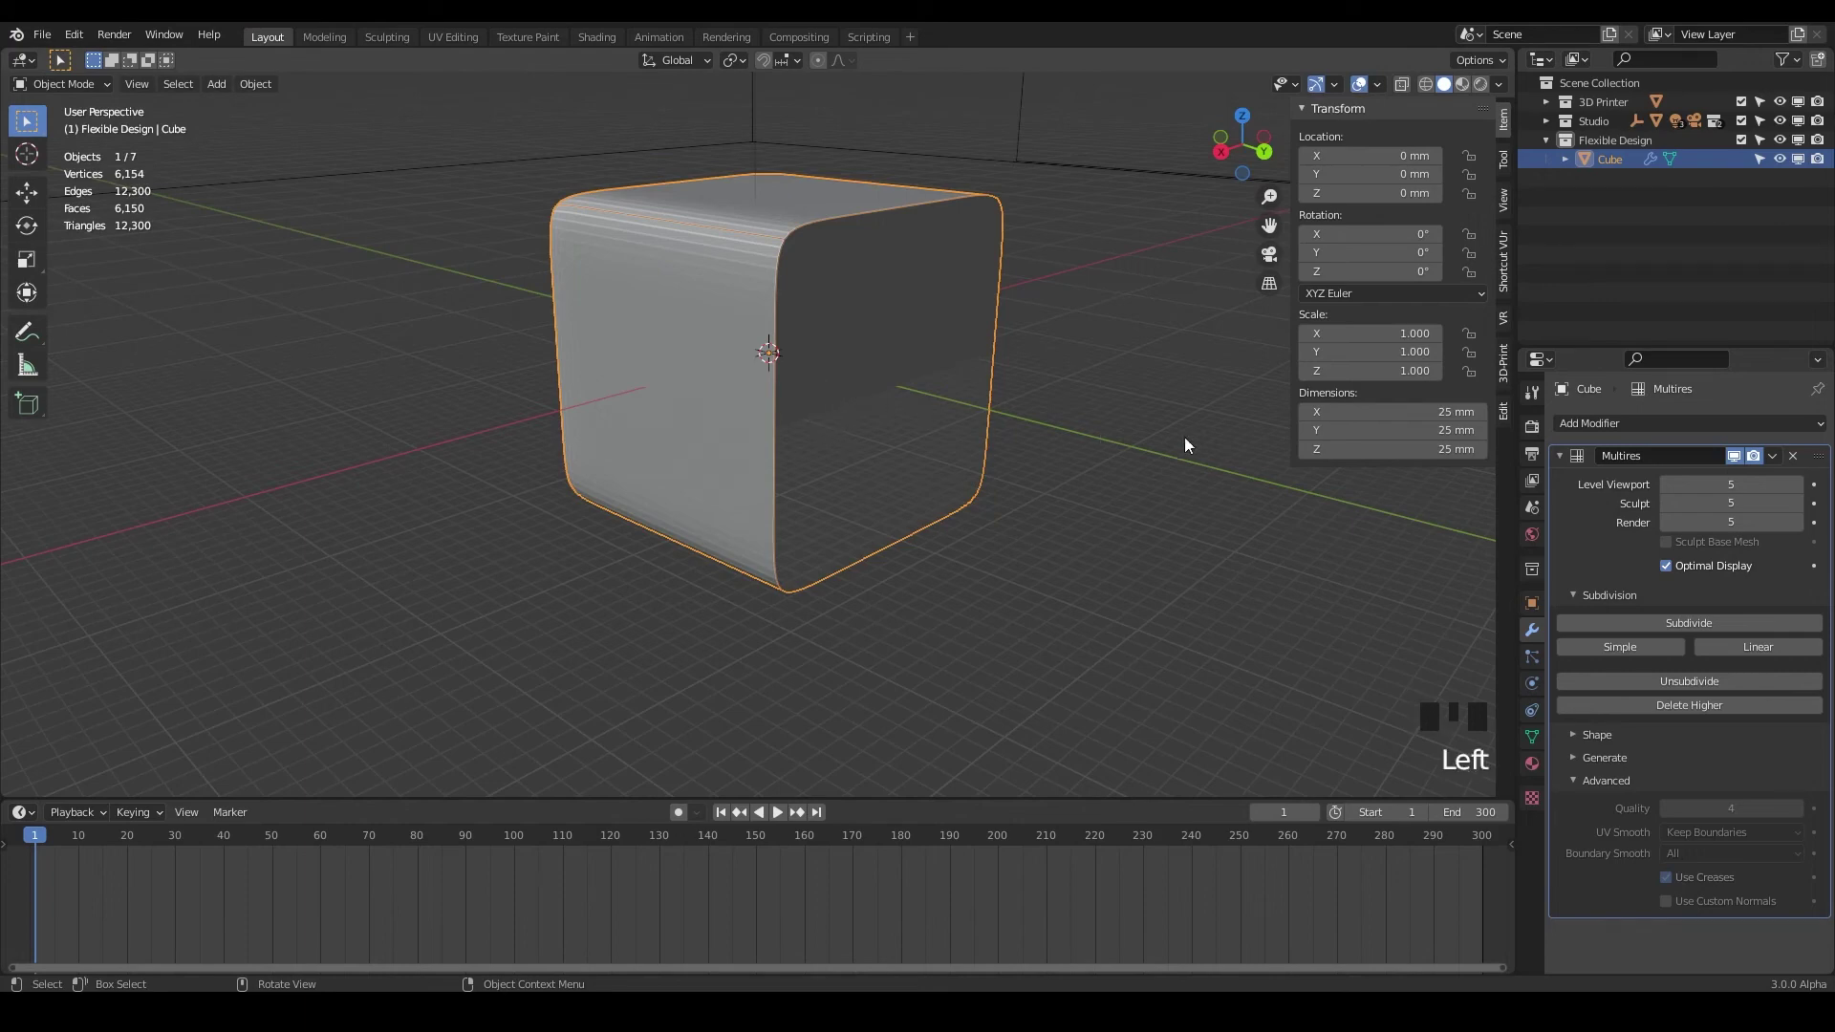
# Replace the cube's Multires modifier with a fresh Multiresolution modifier subdivided to level 3.
pyautogui.click(1794, 458)
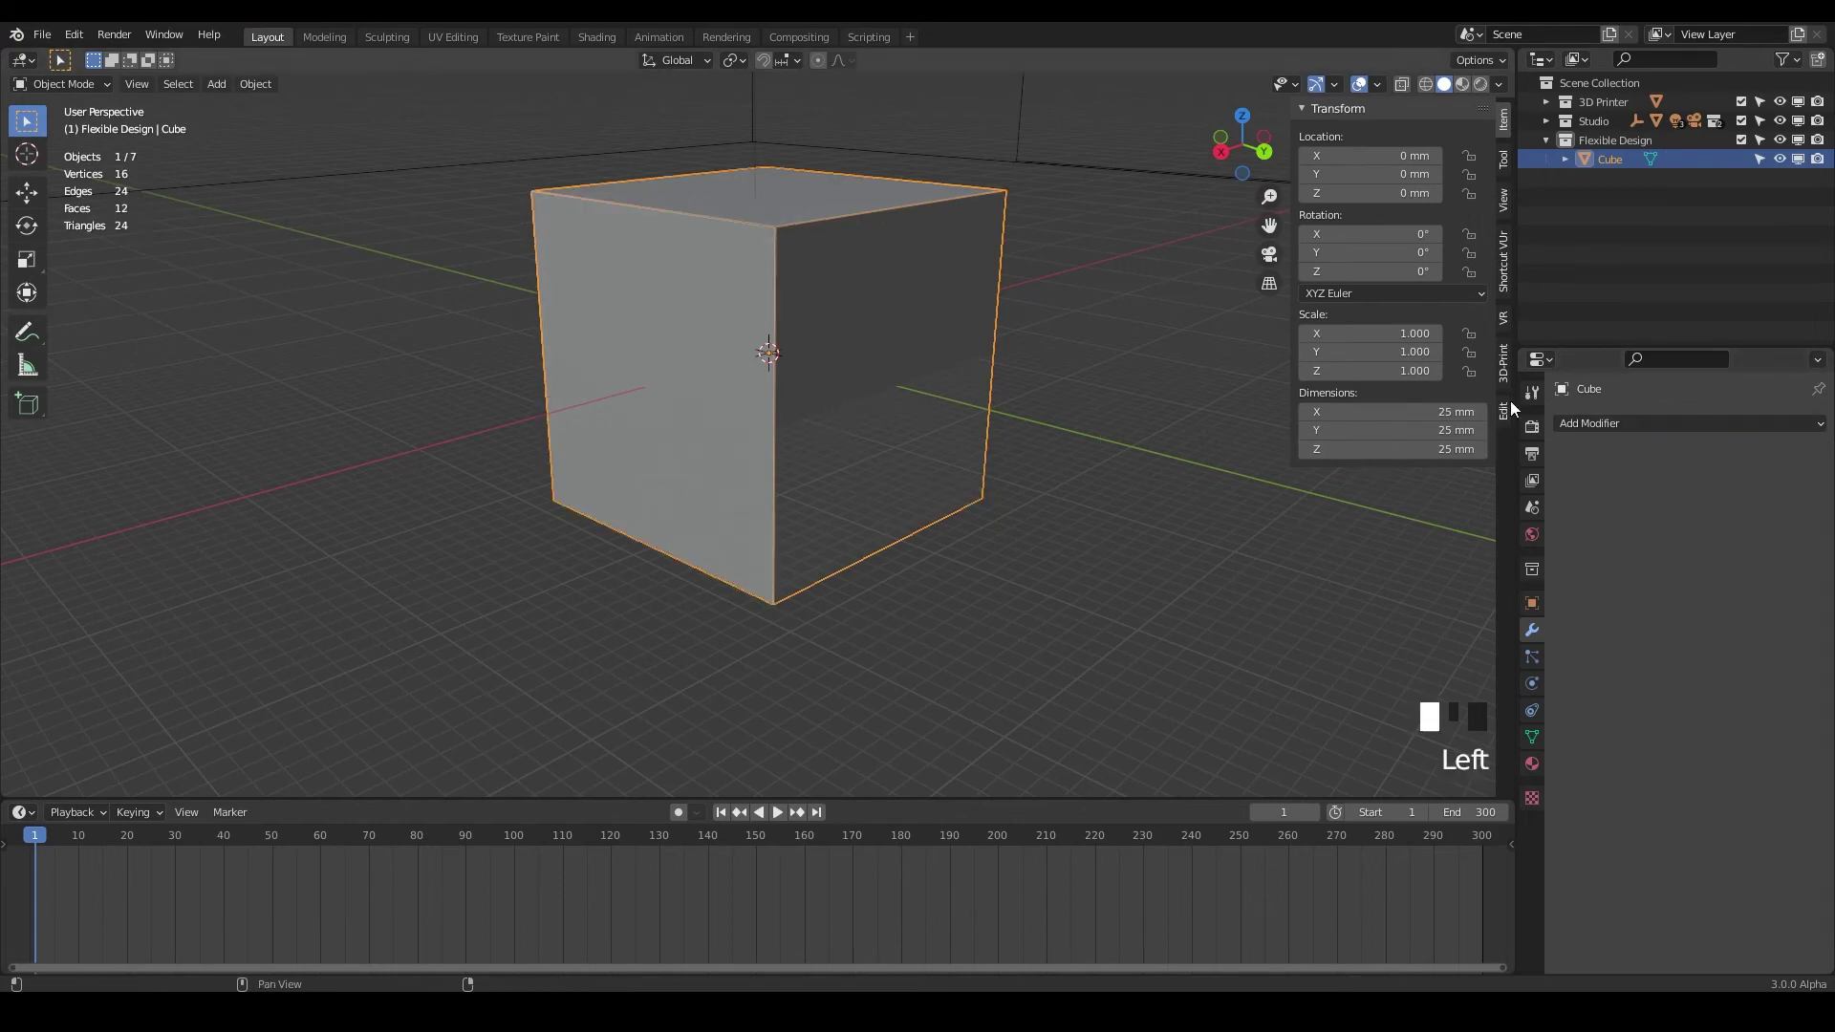
pyautogui.click(1581, 425)
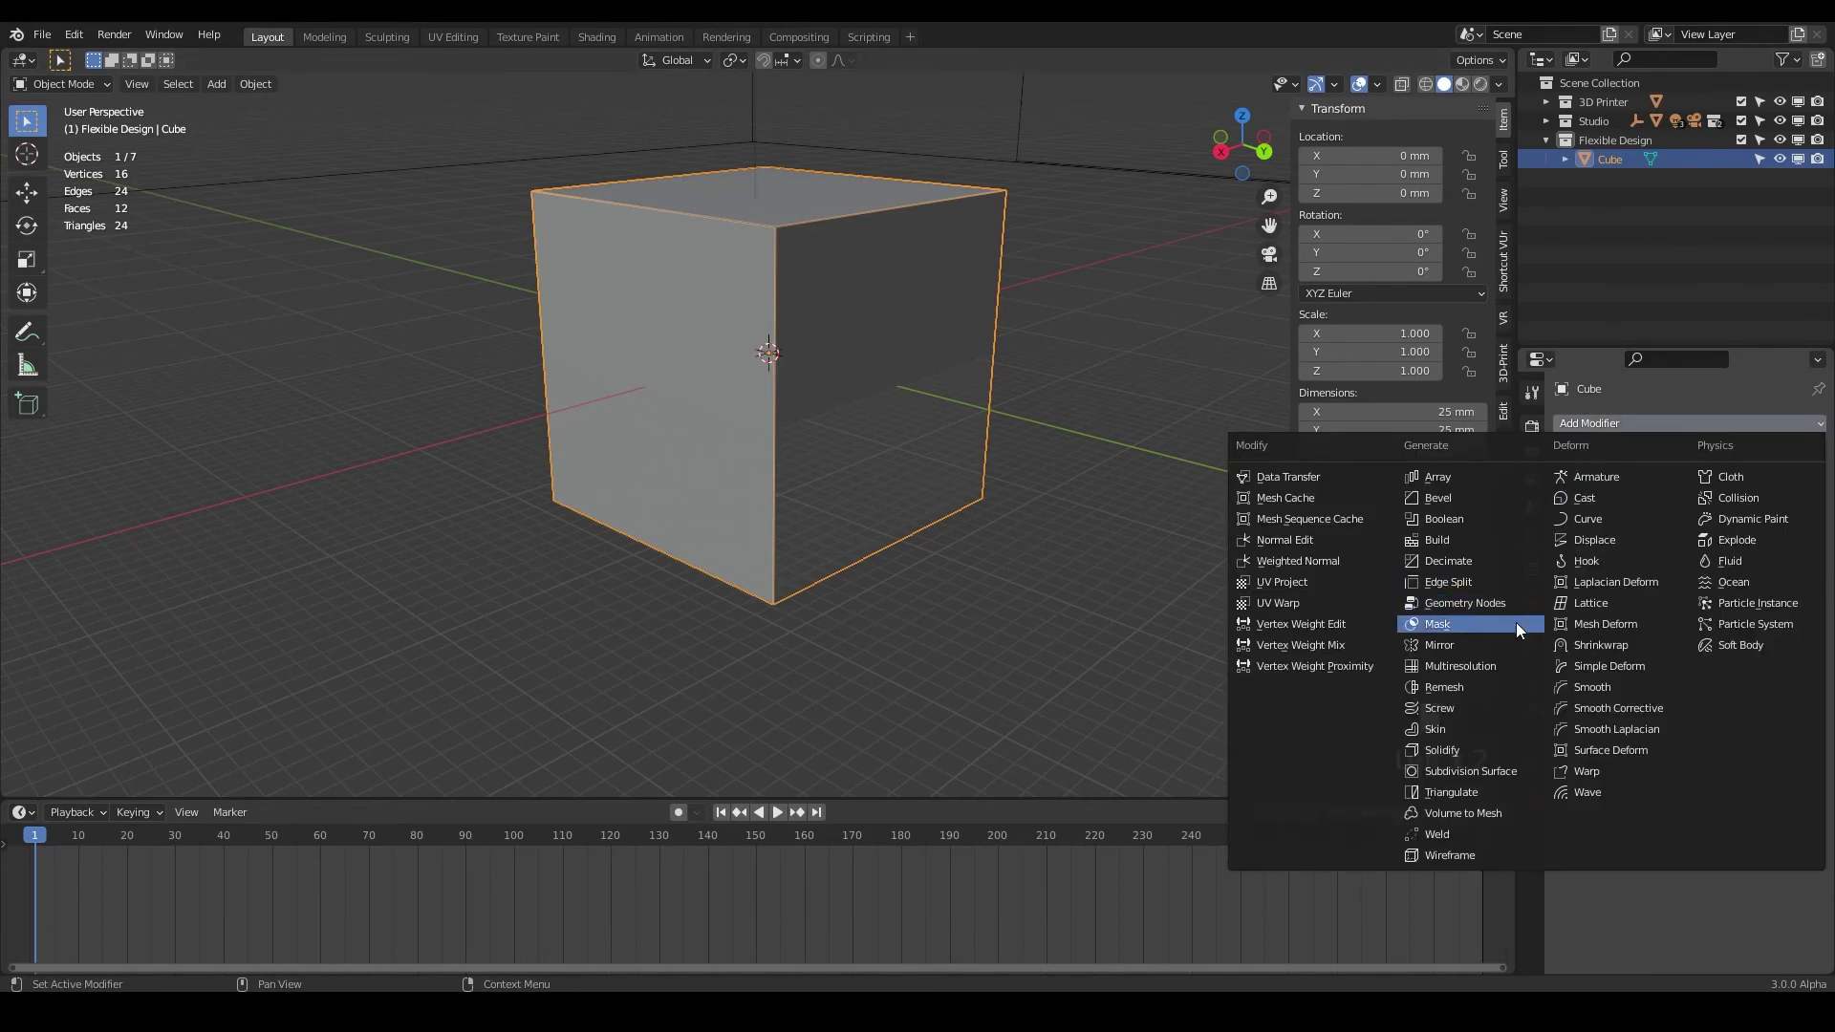
pyautogui.click(1498, 663)
pyautogui.click(1650, 621)
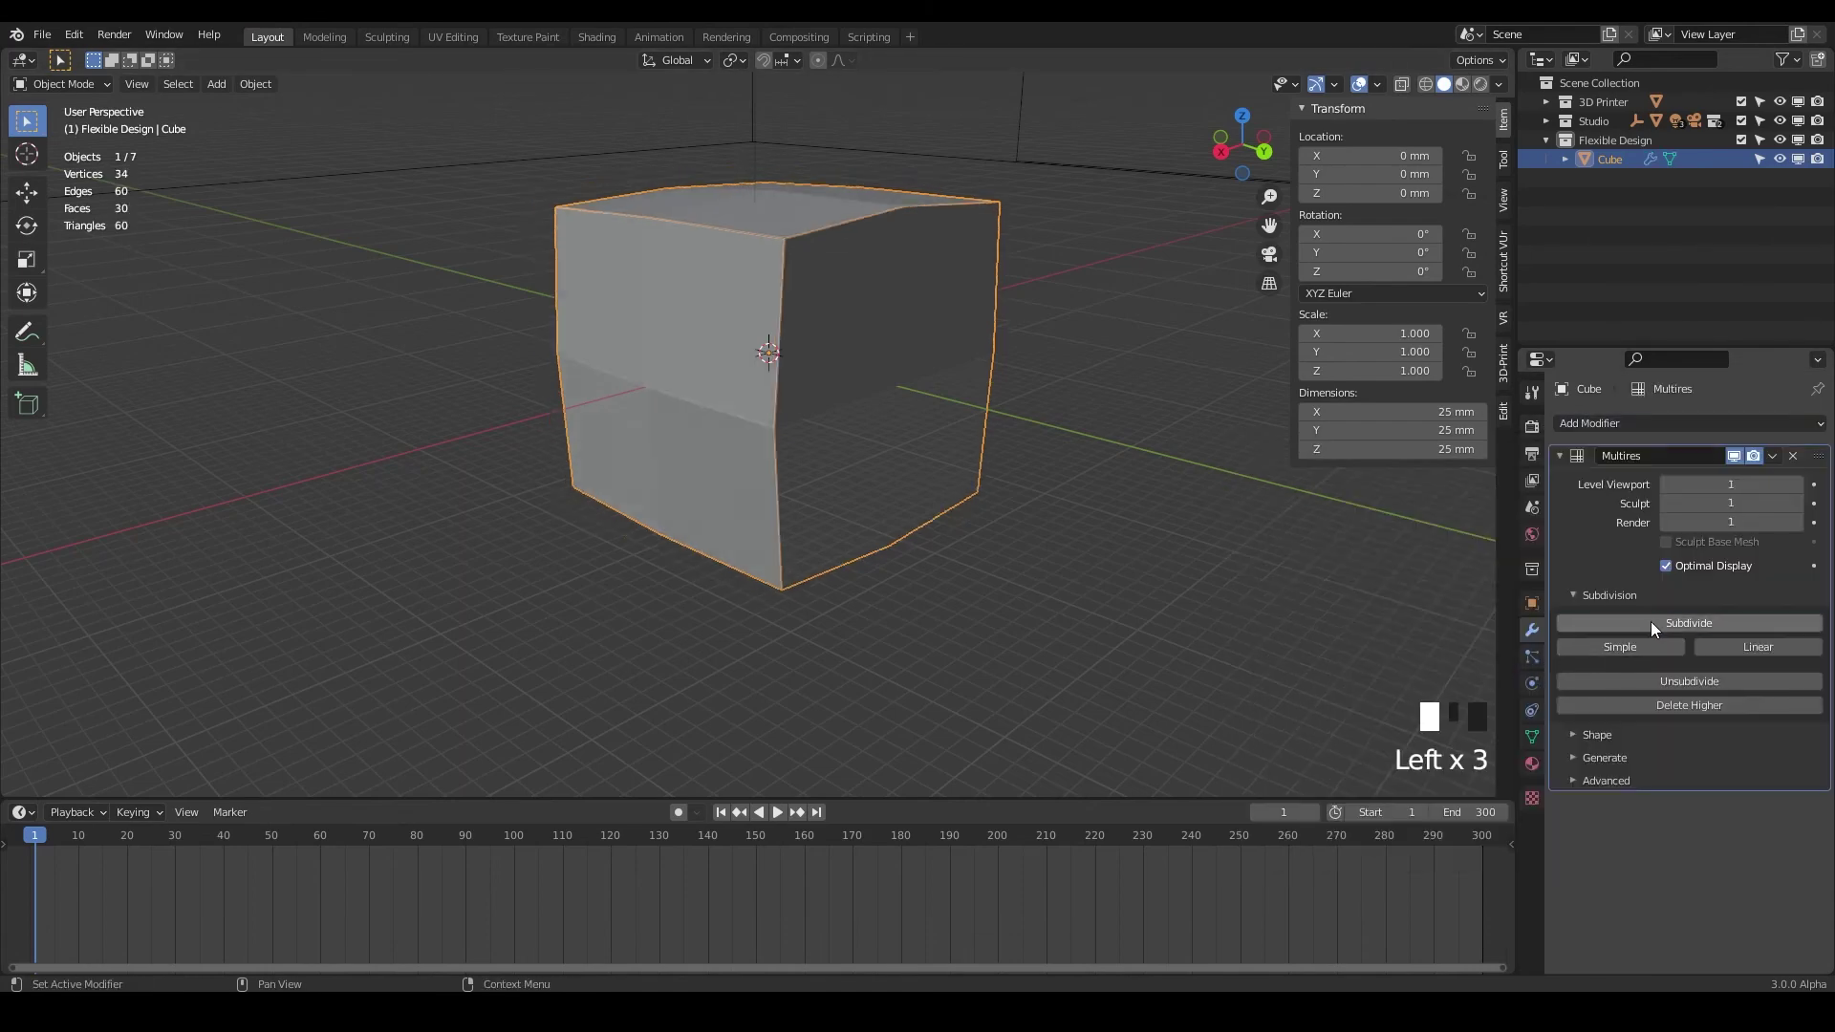
pyautogui.click(1651, 622)
pyautogui.click(1649, 619)
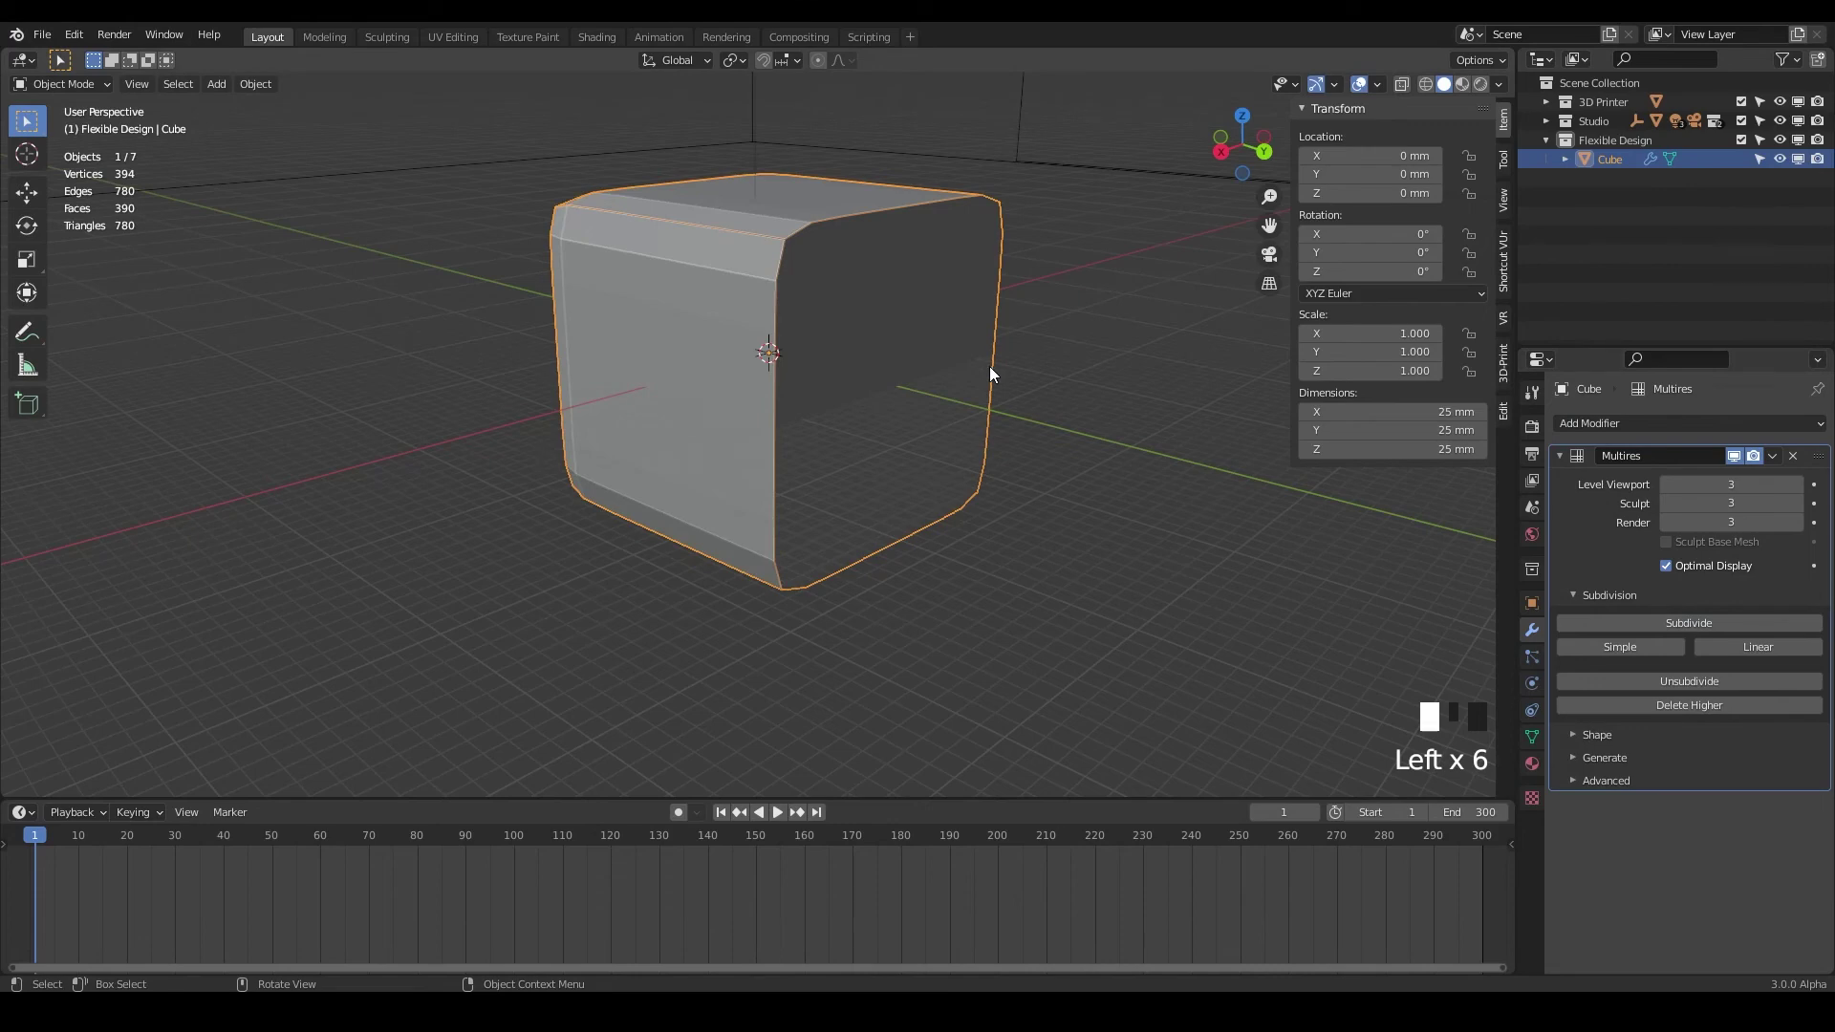
# Clear the Mean Crease from all the cube's edges in Edit Mode and inspect the mesh in Object Mode.
pyautogui.press('Tab')
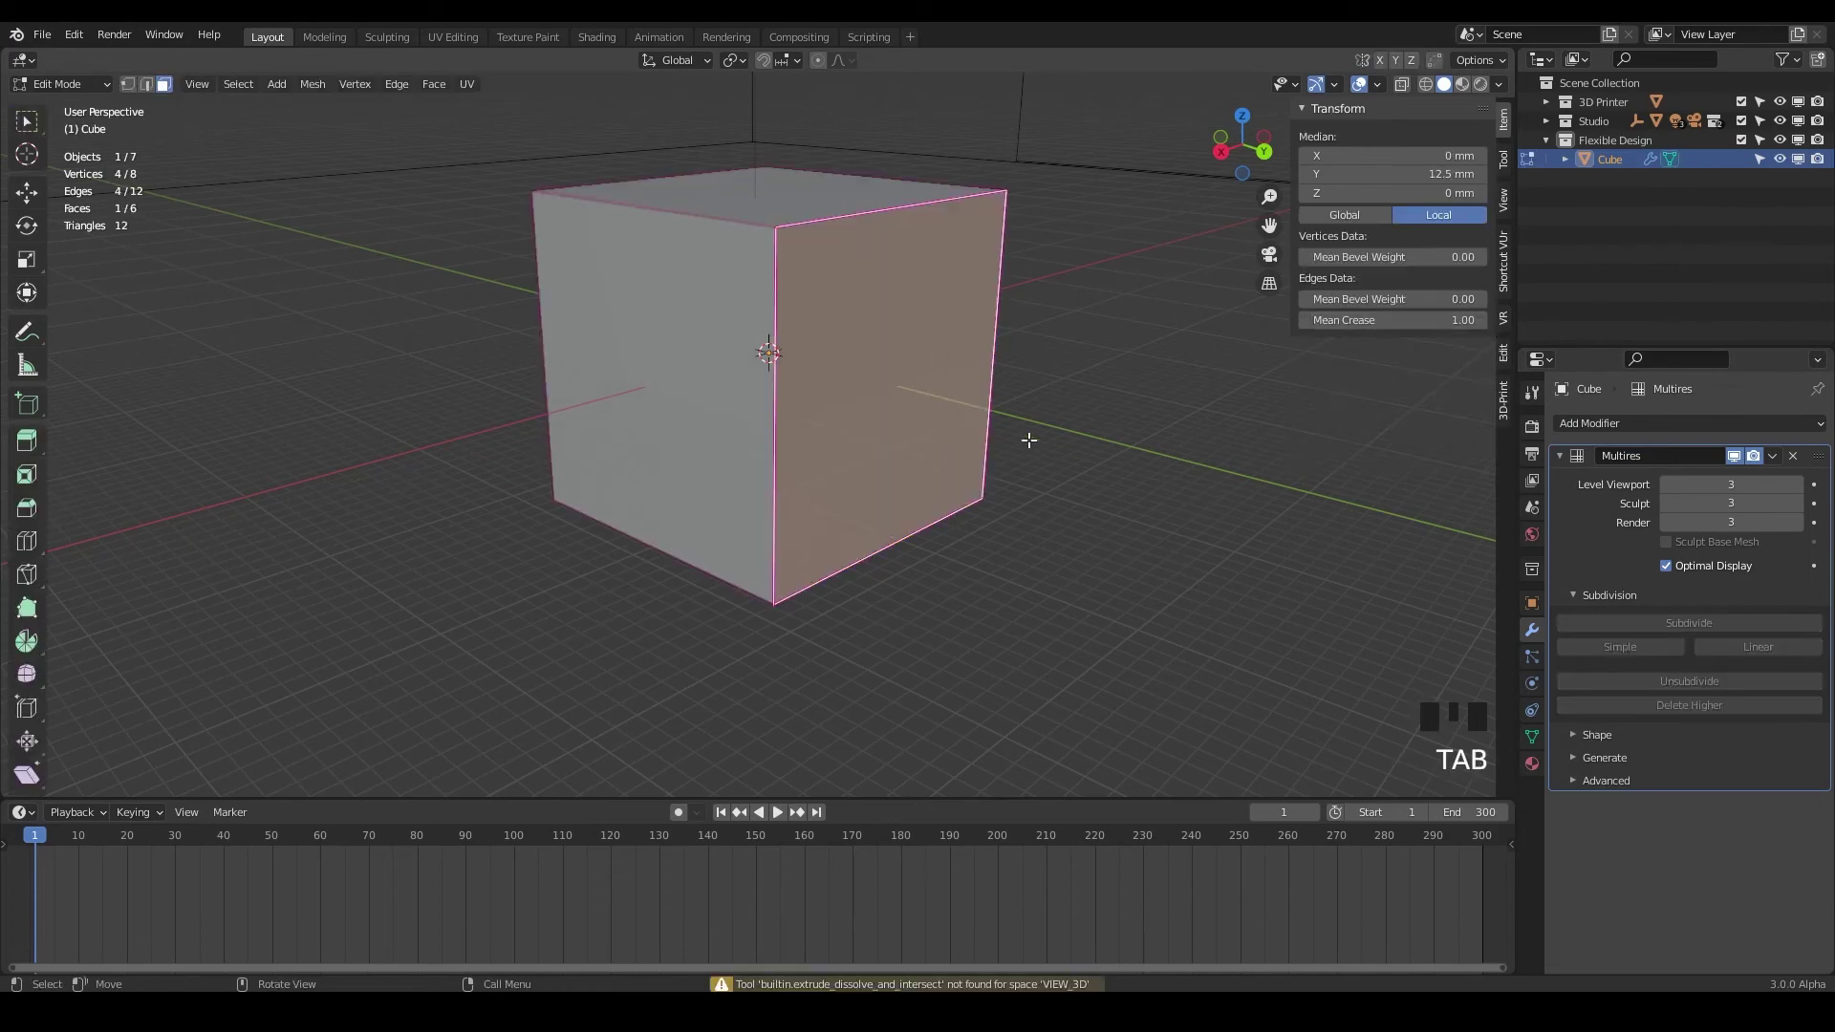
pyautogui.press('a')
pyautogui.click(1403, 321)
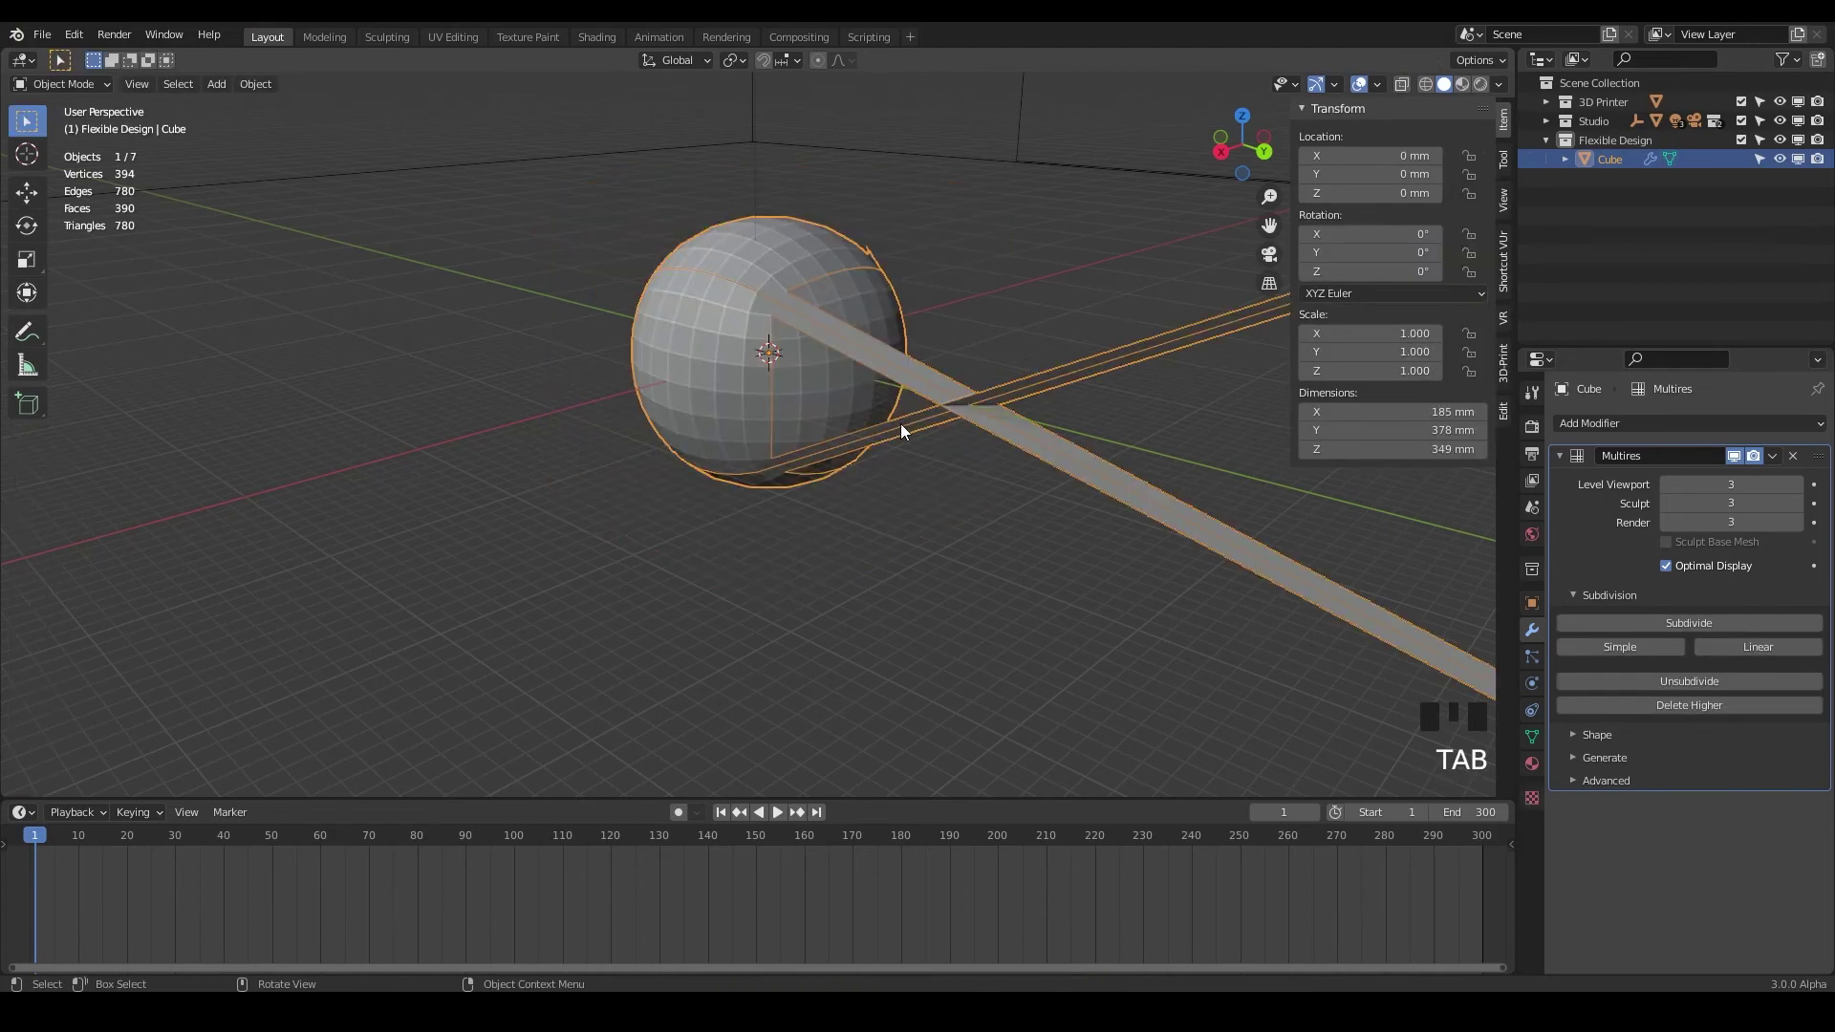
pyautogui.press('Tab')
pyautogui.moveTo(870, 392); pyautogui.dragTo(1271, 434, button='middle')
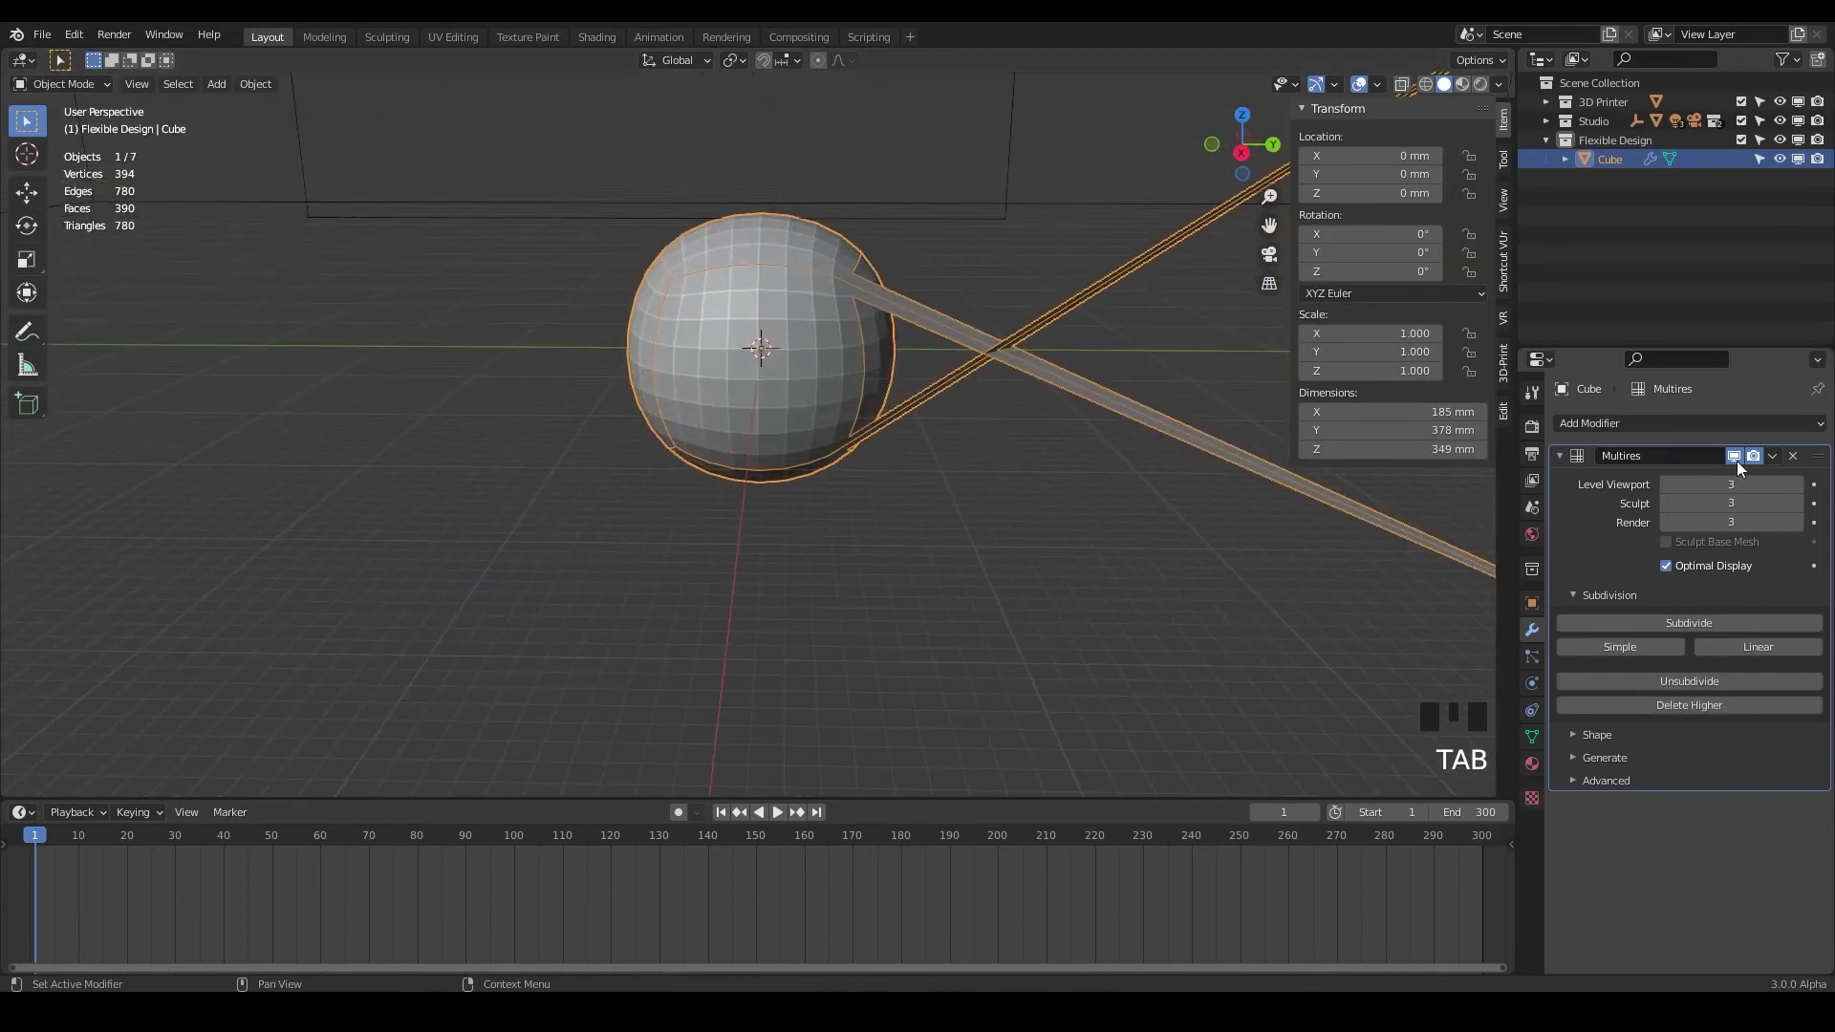
# Remove the distorted Multires modifier, add a new Multiresolution modifier, and subdivide the cube to level 3.
pyautogui.click(1793, 455)
pyautogui.click(1732, 426)
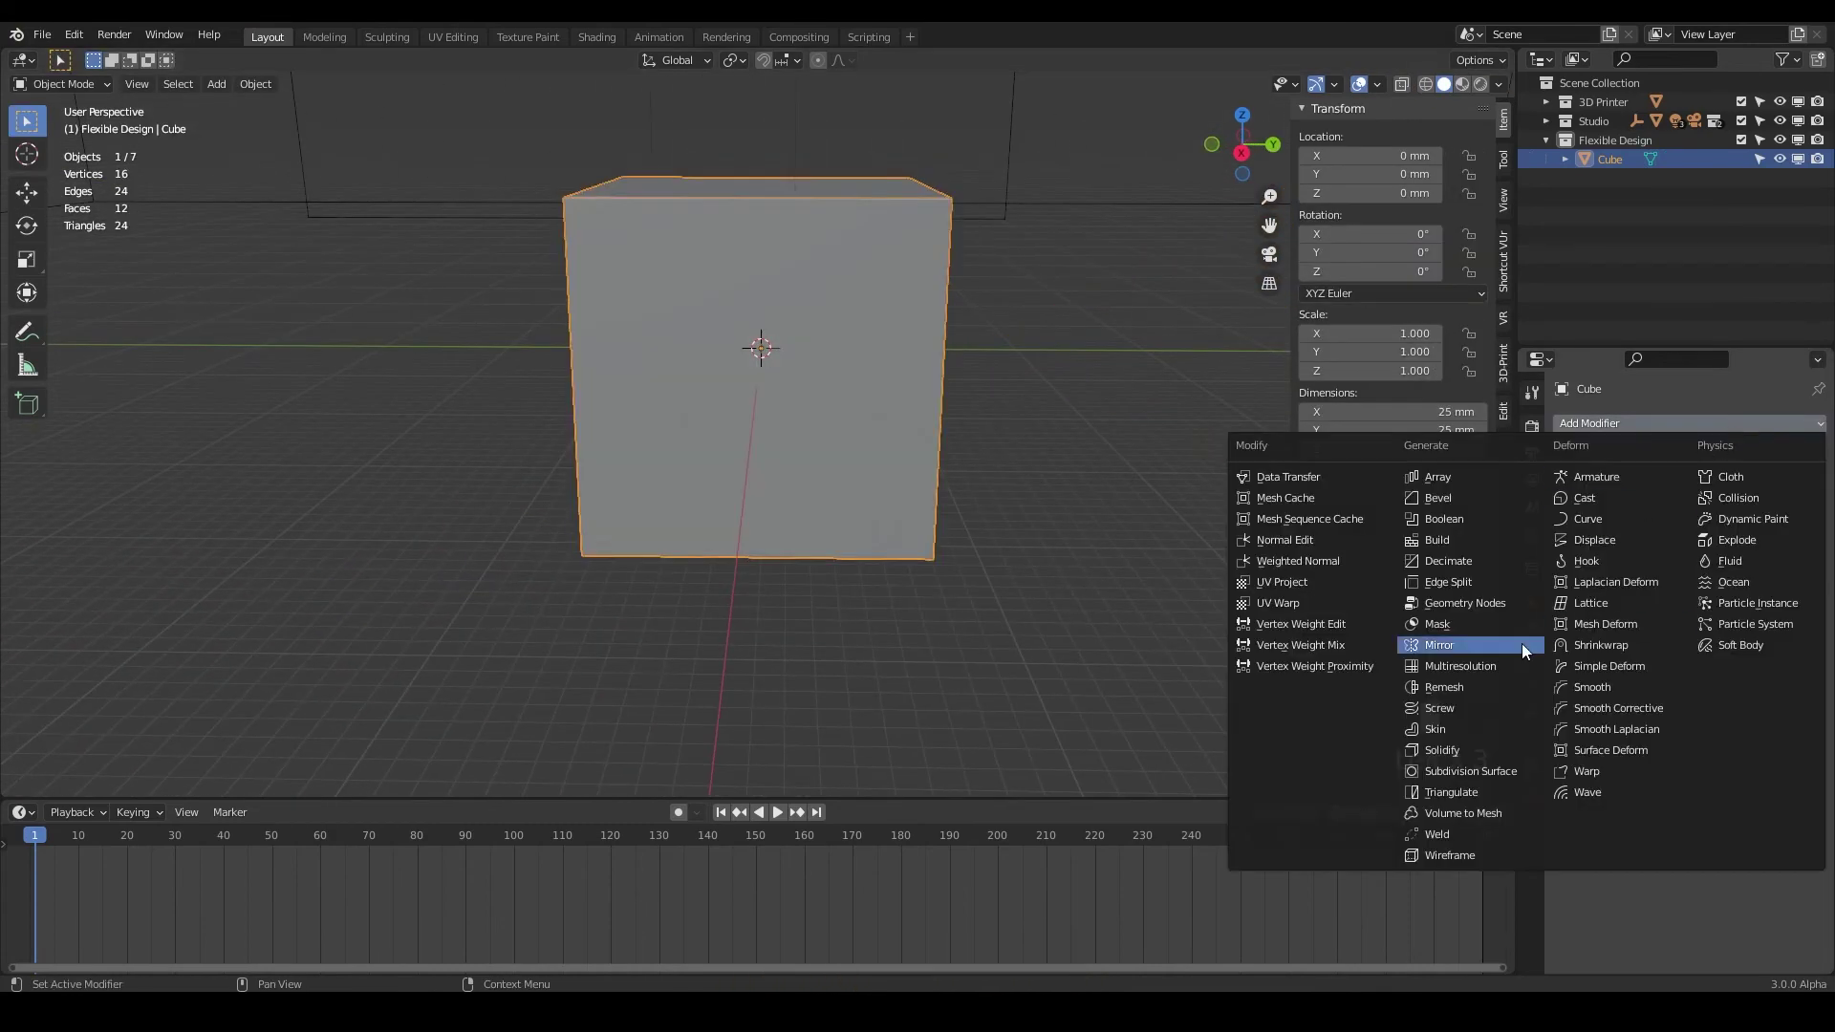
pyautogui.click(1491, 667)
pyautogui.click(1685, 619)
pyautogui.tripleClick(1686, 620)
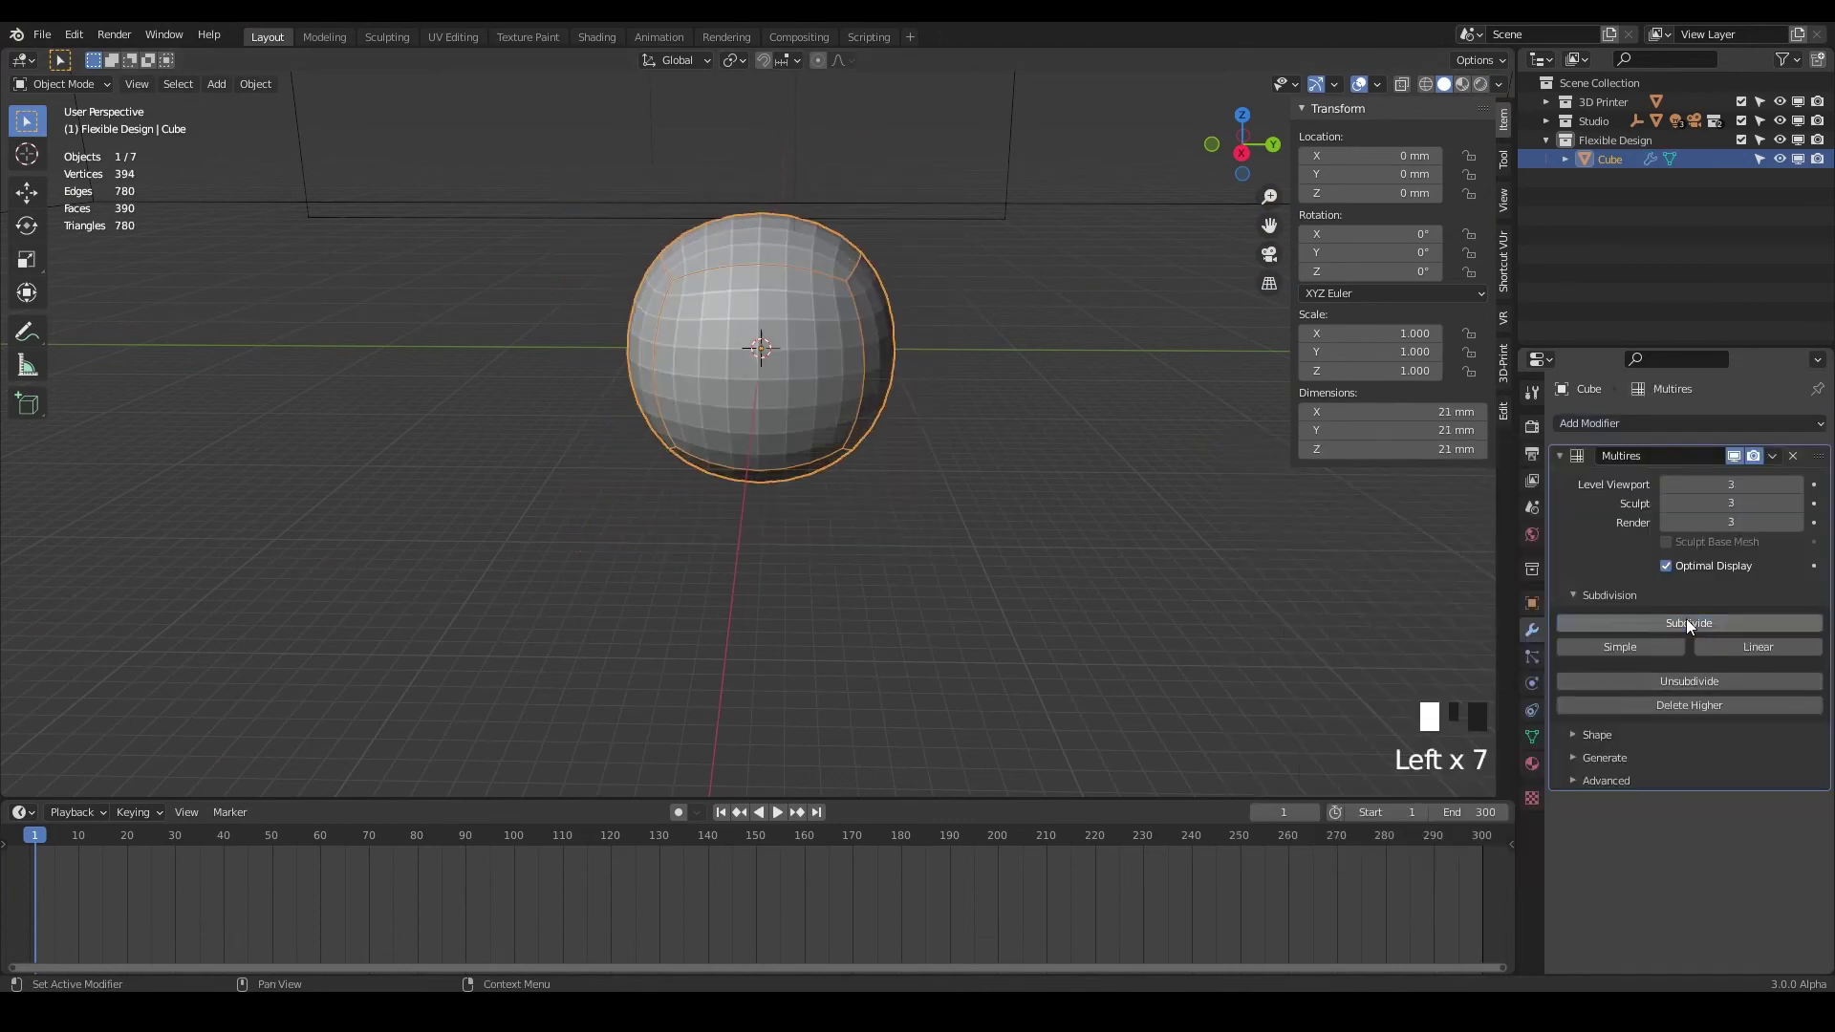
pyautogui.moveTo(1051, 429)
pyautogui.mouseDown(button='middle')
pyautogui.moveTo(937, 358)
pyautogui.moveTo(874, 352)
pyautogui.moveTo(833, 306)
pyautogui.moveTo(948, 334)
pyautogui.moveTo(832, 315)
pyautogui.moveTo(848, 344)
pyautogui.moveTo(1057, 414)
pyautogui.mouseUp(button='middle')
pyautogui.moveTo(1253, 499); pyautogui.dragTo(931, 407, button='middle')
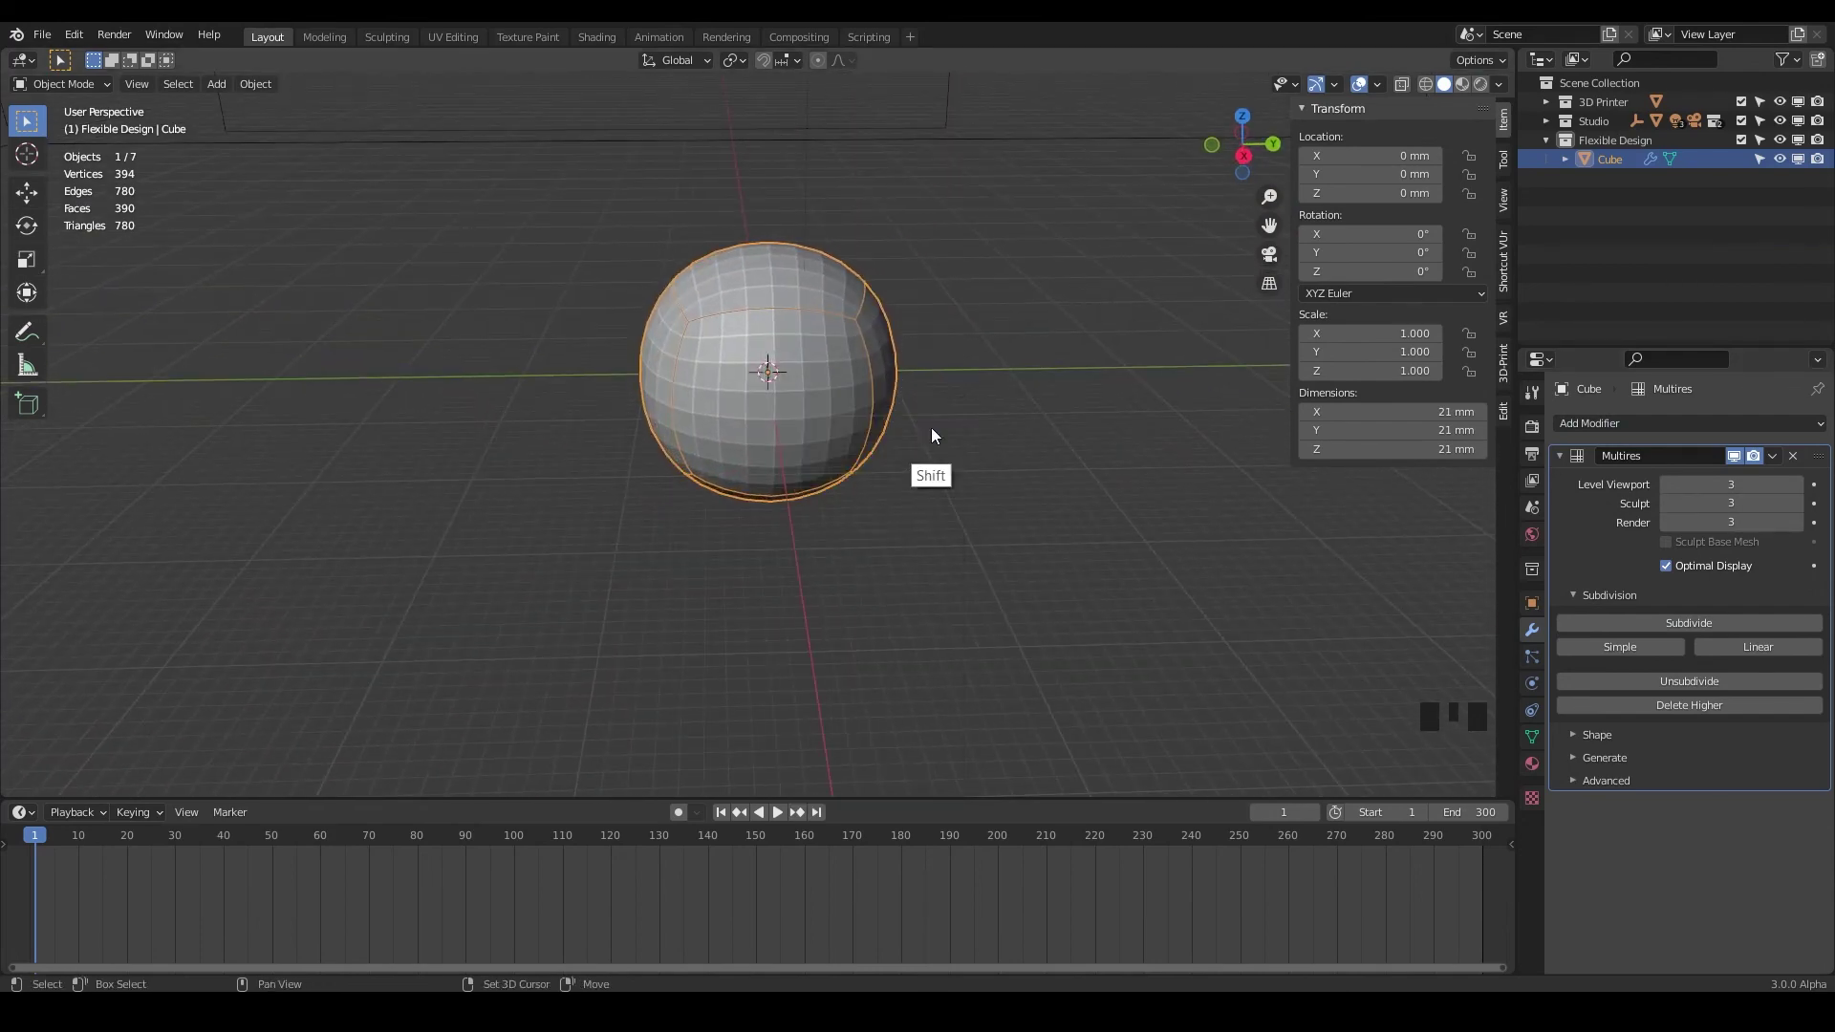
# Add a second 25 mm cube and move it about -33.6 mm along X, beside the Multires cube.
pyautogui.hotkey('shift', 'a')
pyautogui.click(1001, 447)
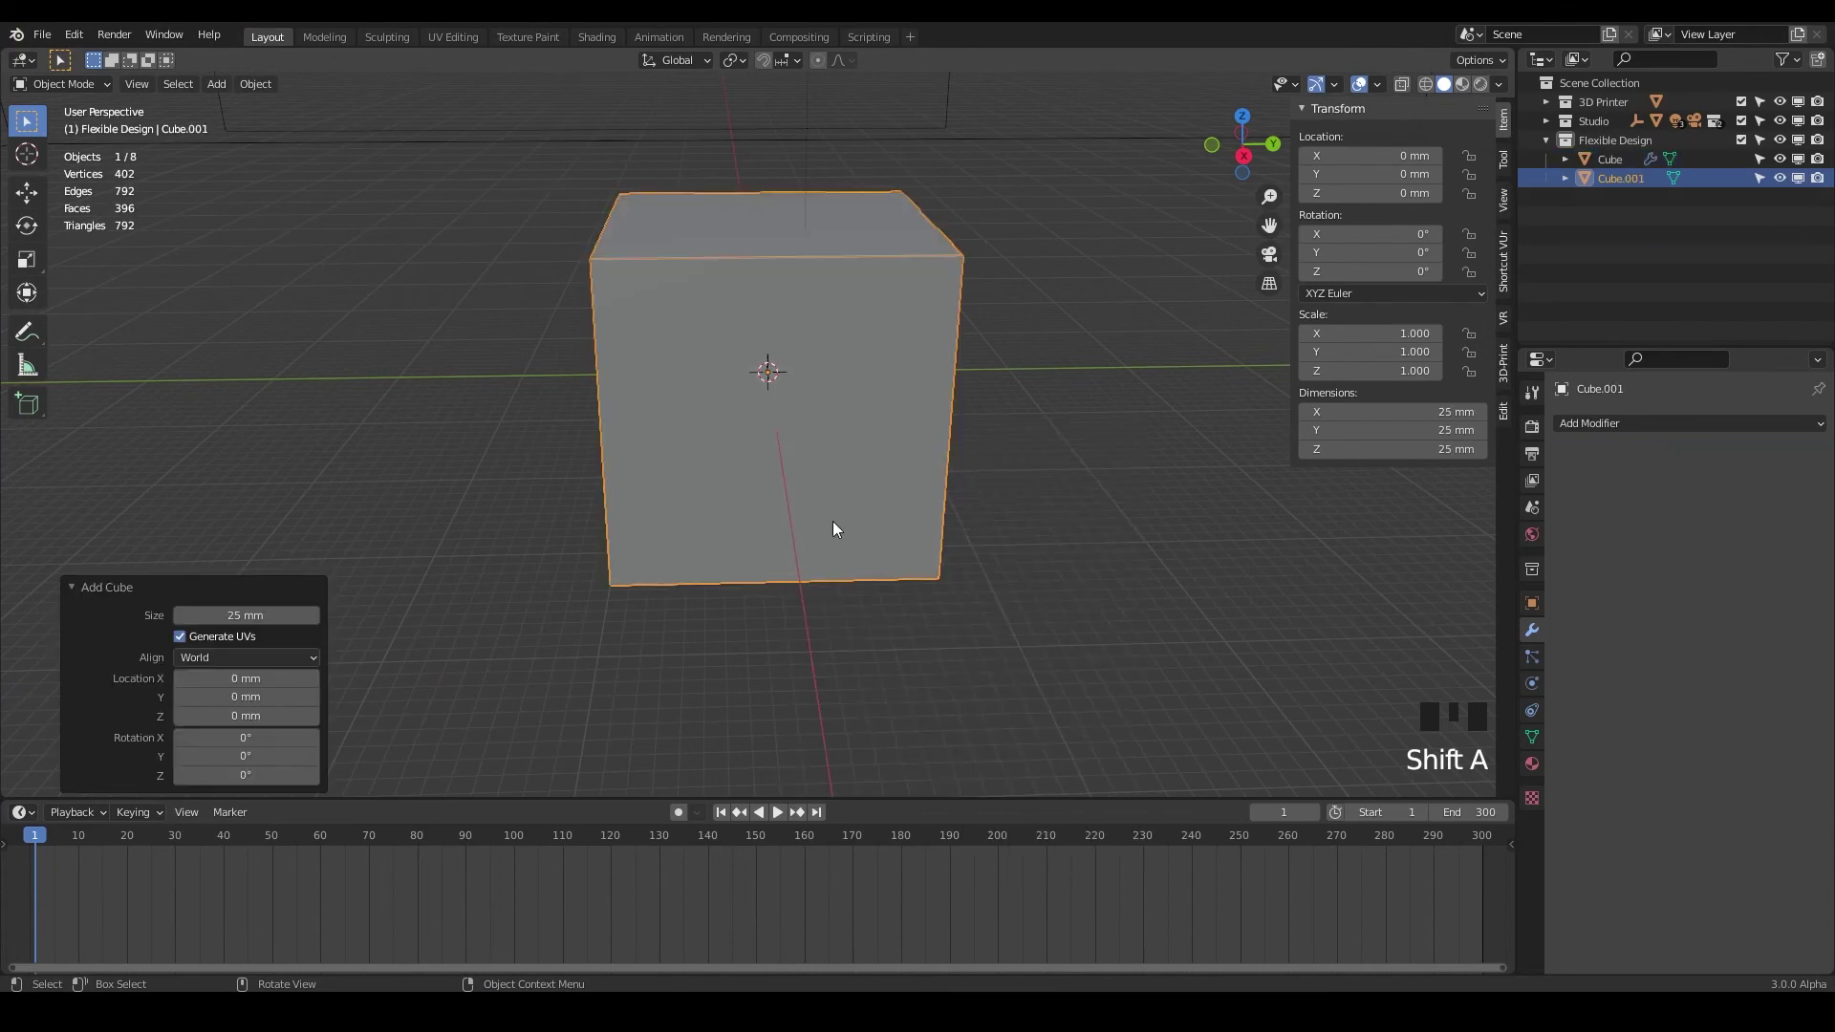
pyautogui.press('g')
pyautogui.click(728, 552)
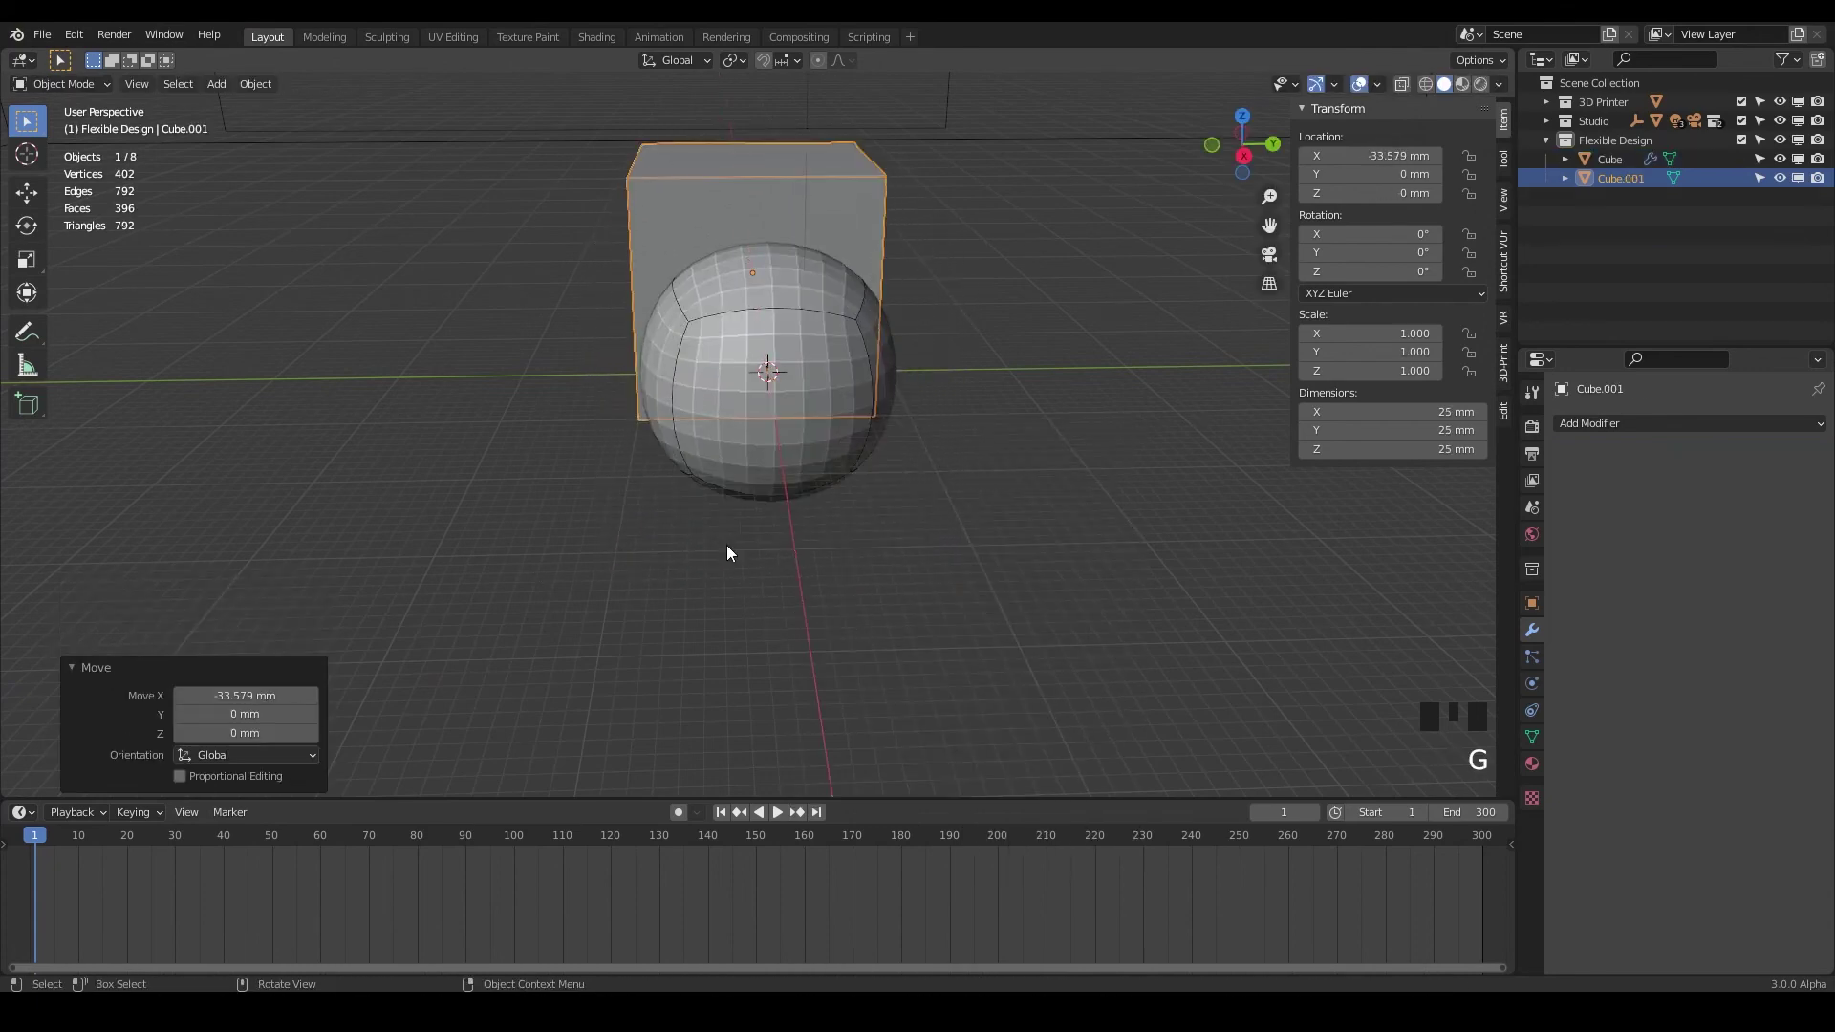
pyautogui.moveTo(811, 524); pyautogui.dragTo(686, 429, button='middle')
# Add a Subdivision Surface modifier with viewport level 3 to the new cube and compare its settings with the Multires cube's.
pyautogui.click(1601, 423)
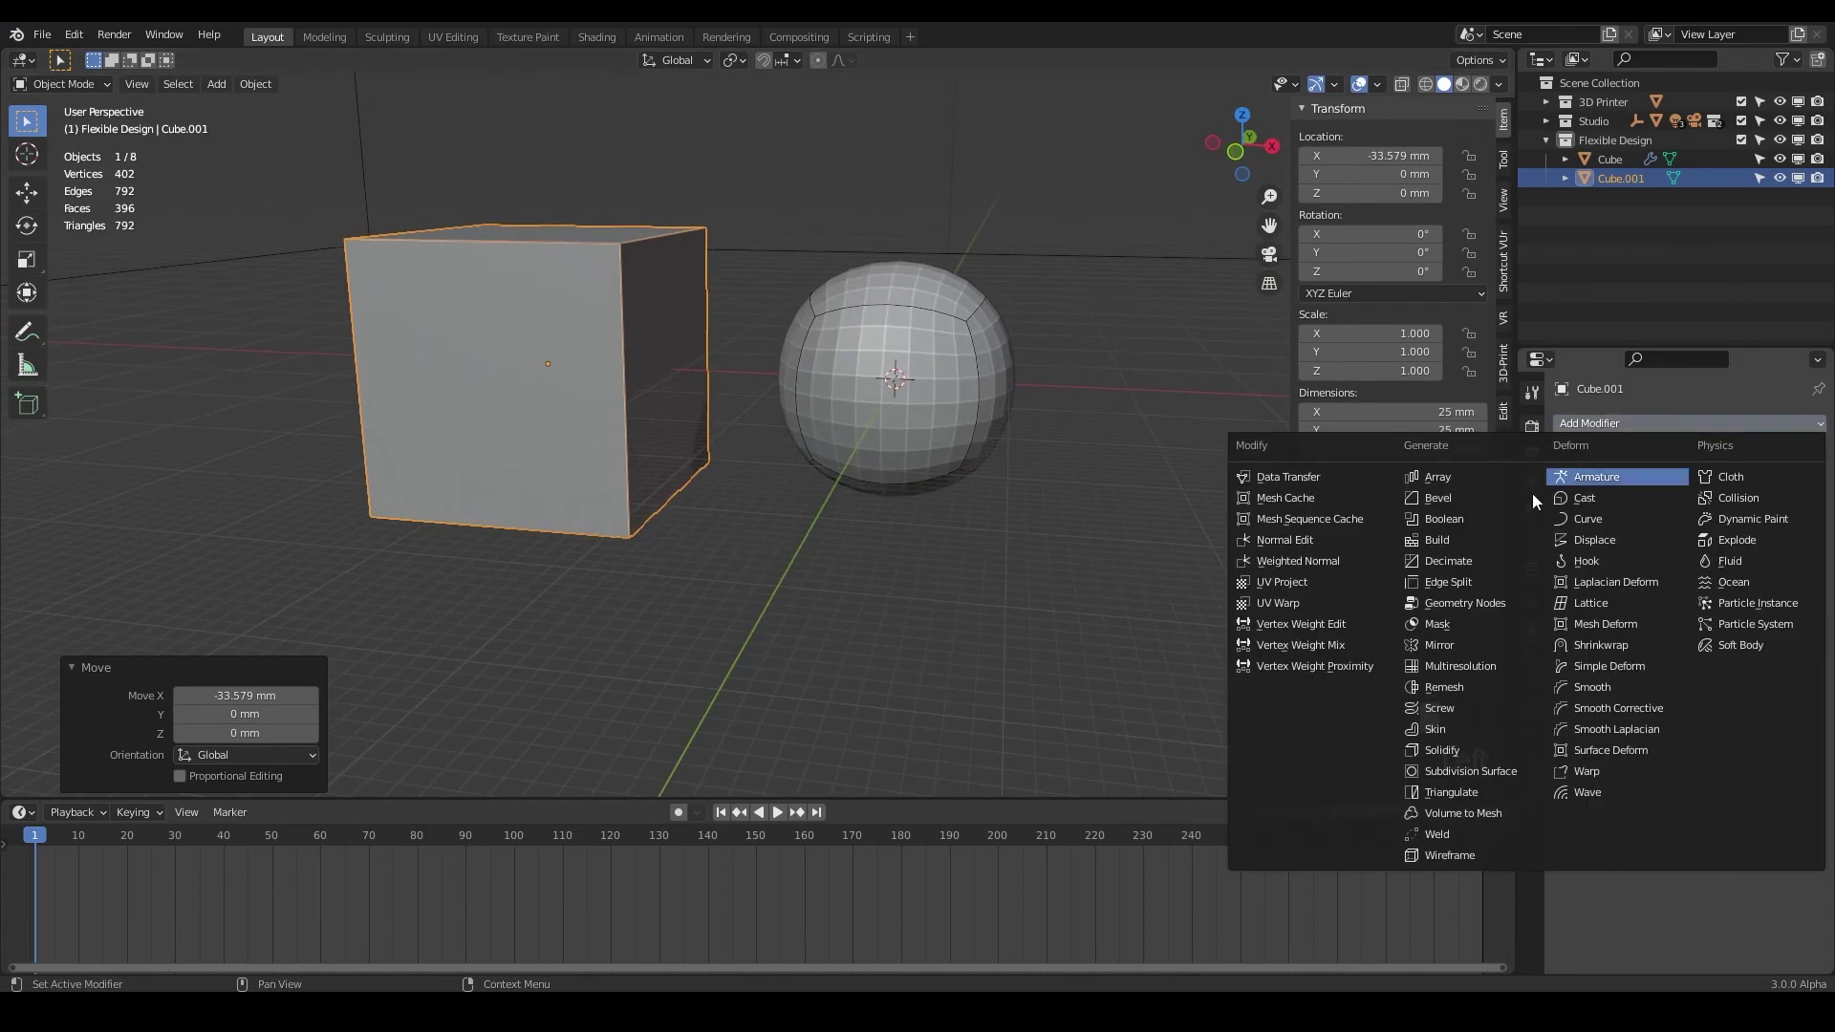
pyautogui.click(1475, 770)
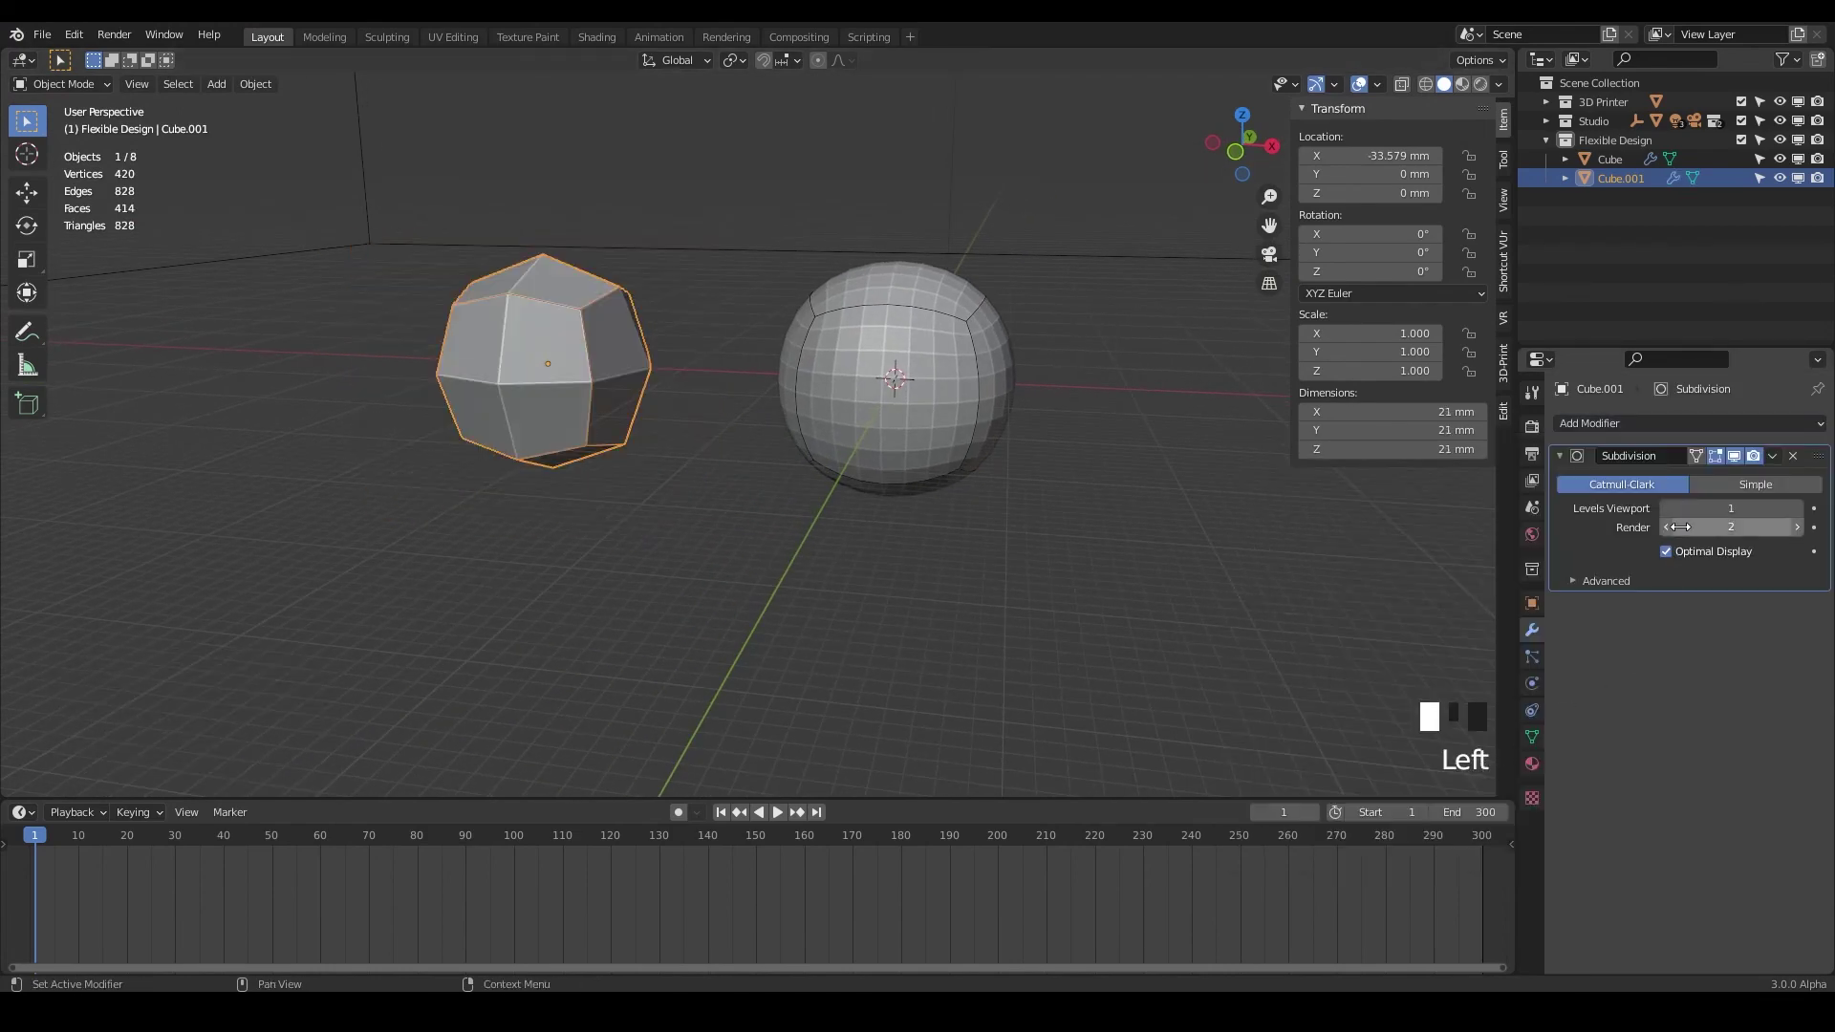
pyautogui.click(1797, 509)
pyautogui.click(1798, 509)
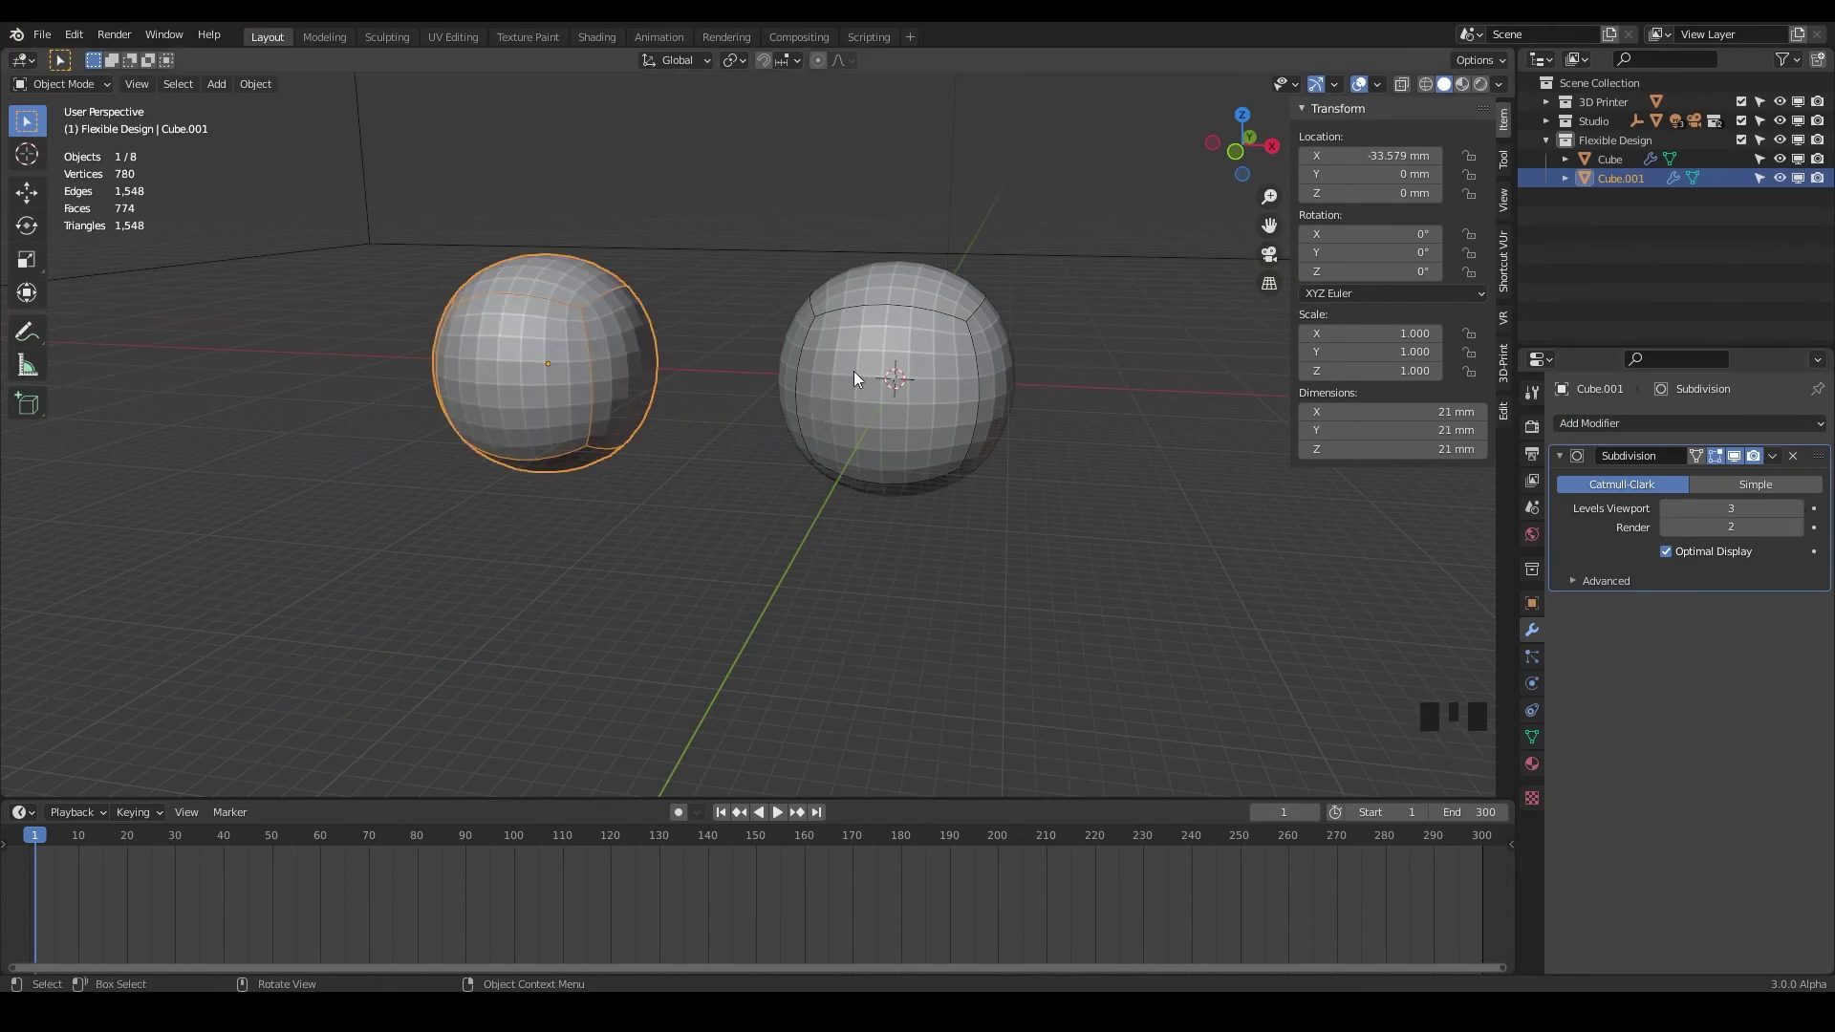
pyautogui.click(898, 377)
pyautogui.click(536, 342)
pyautogui.click(848, 396)
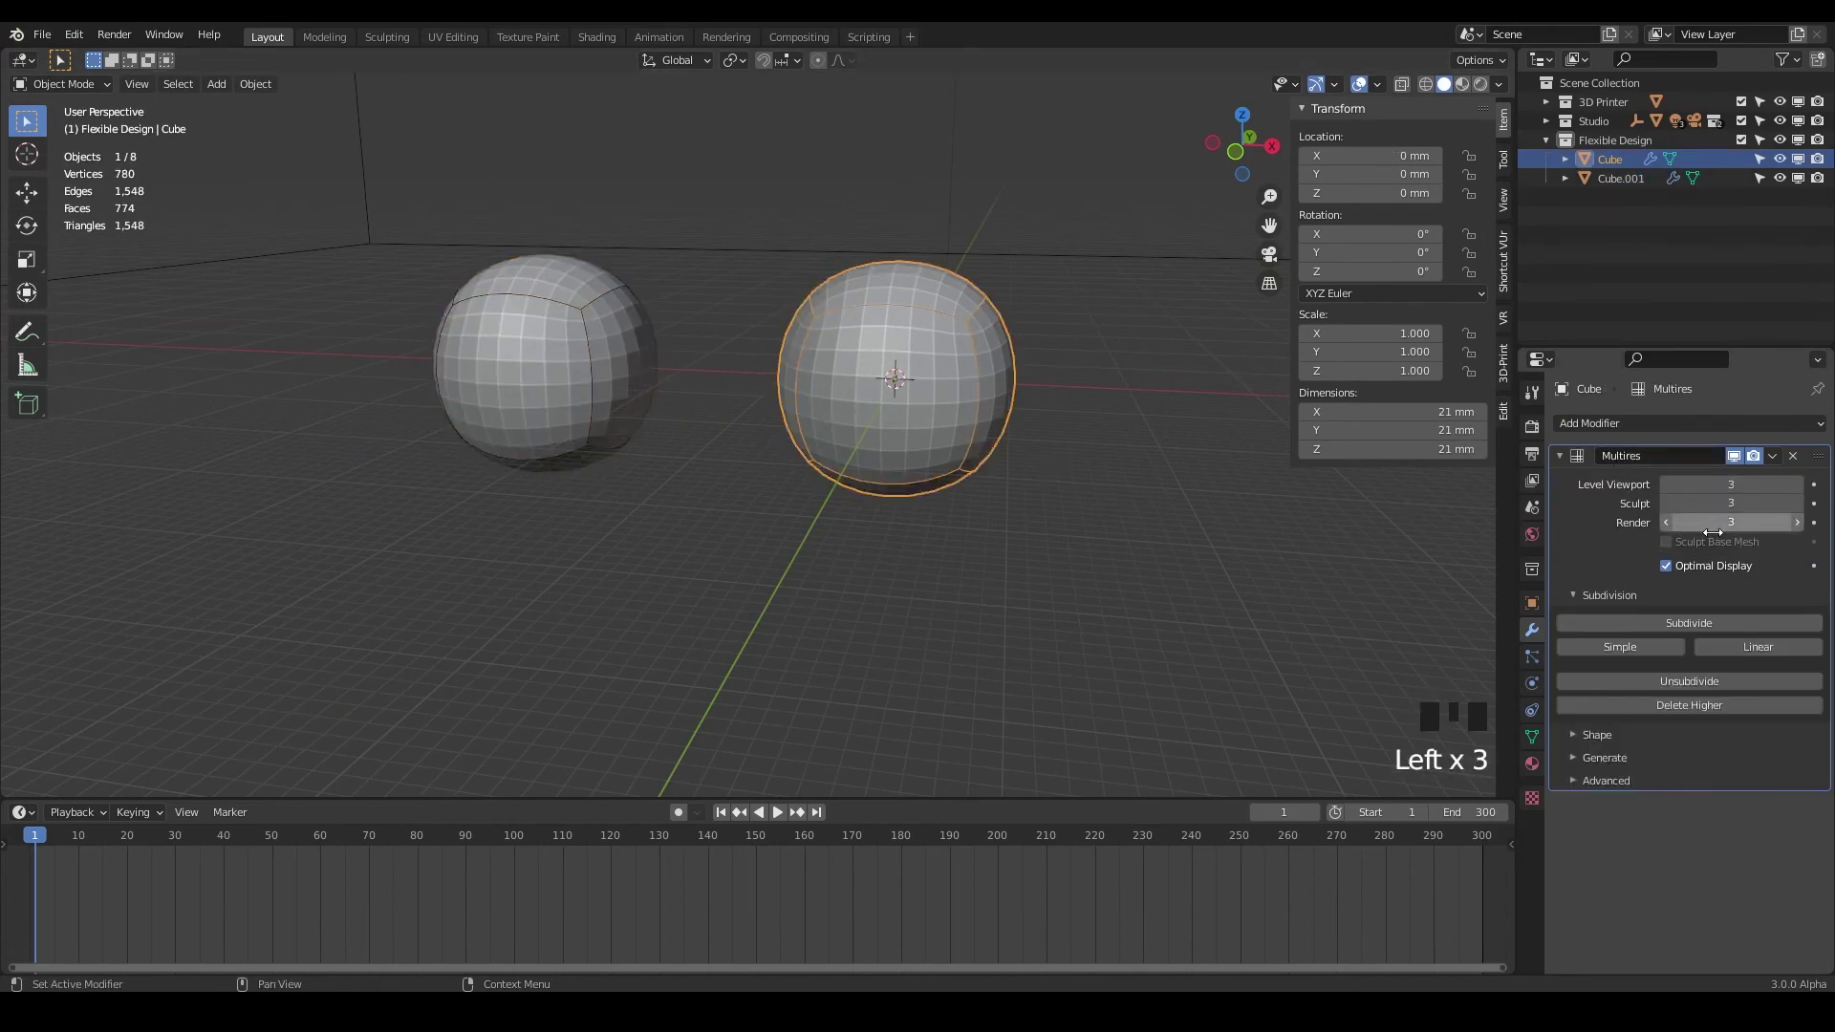
pyautogui.click(604, 348)
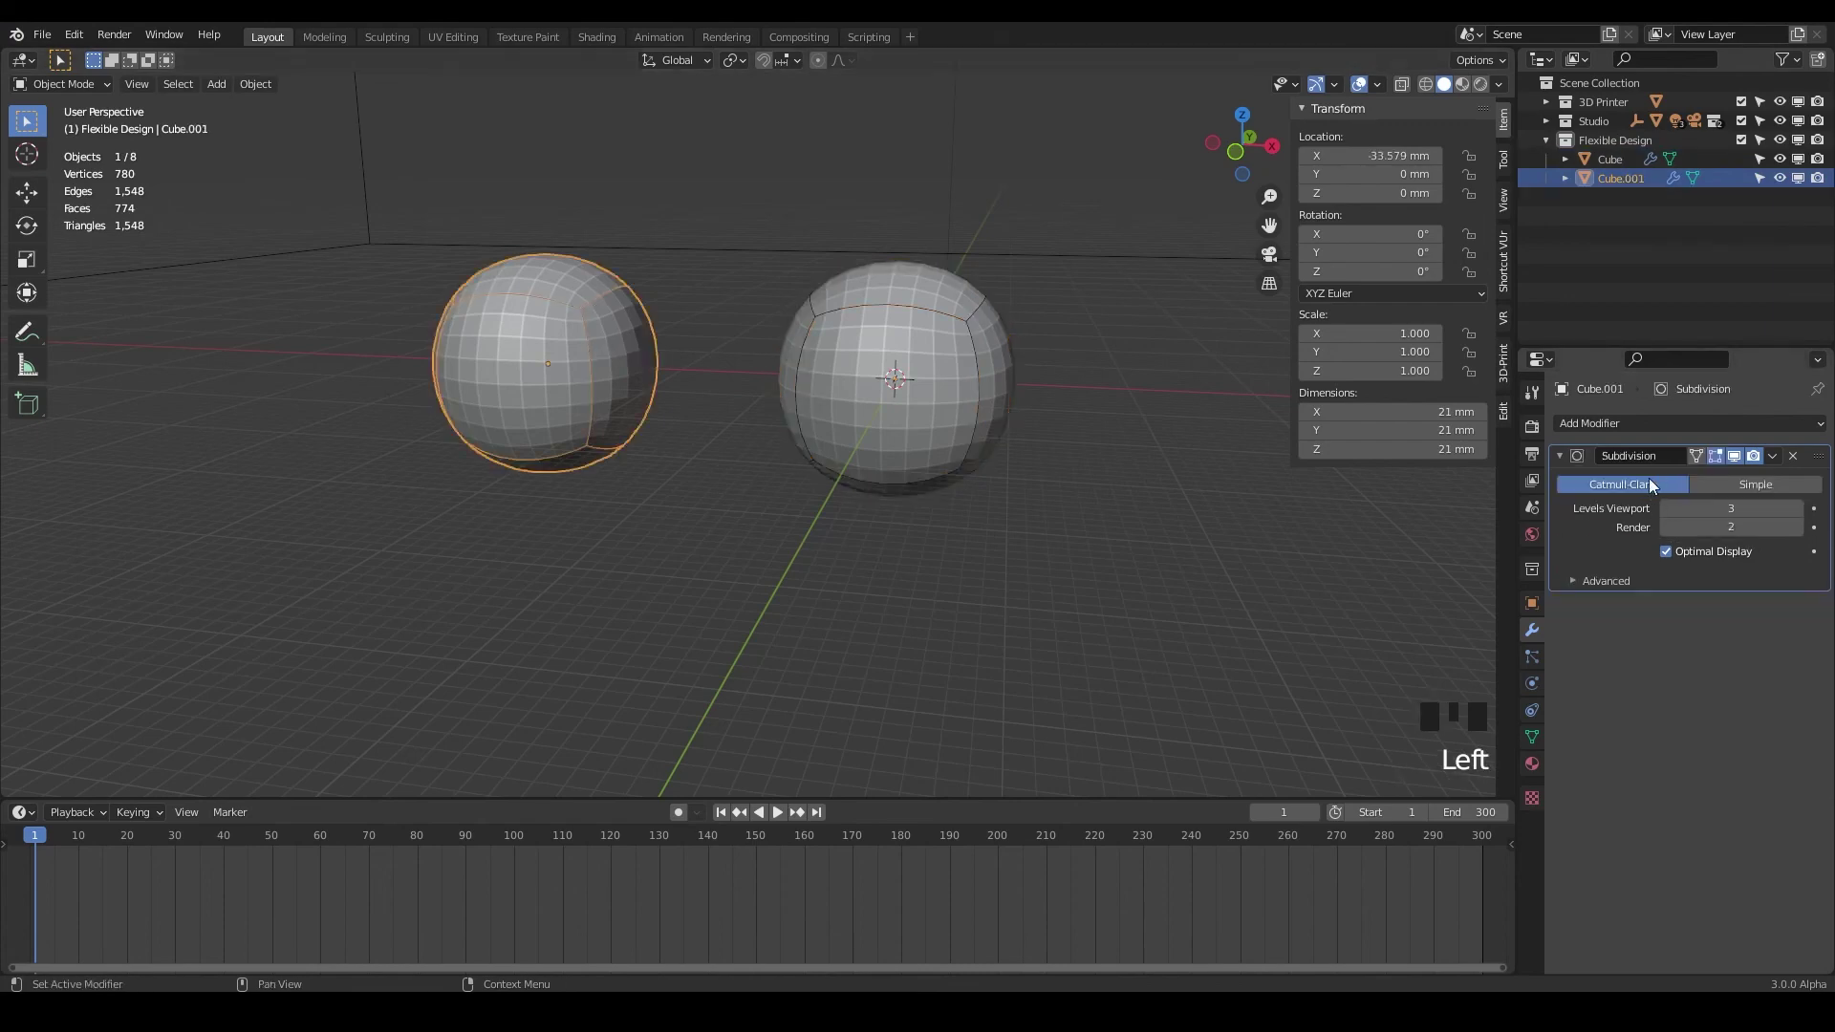
# Sculpt a bulge on the upper part of the Multires cube with the Draw brush in Sculpt Mode.
pyautogui.click(937, 376)
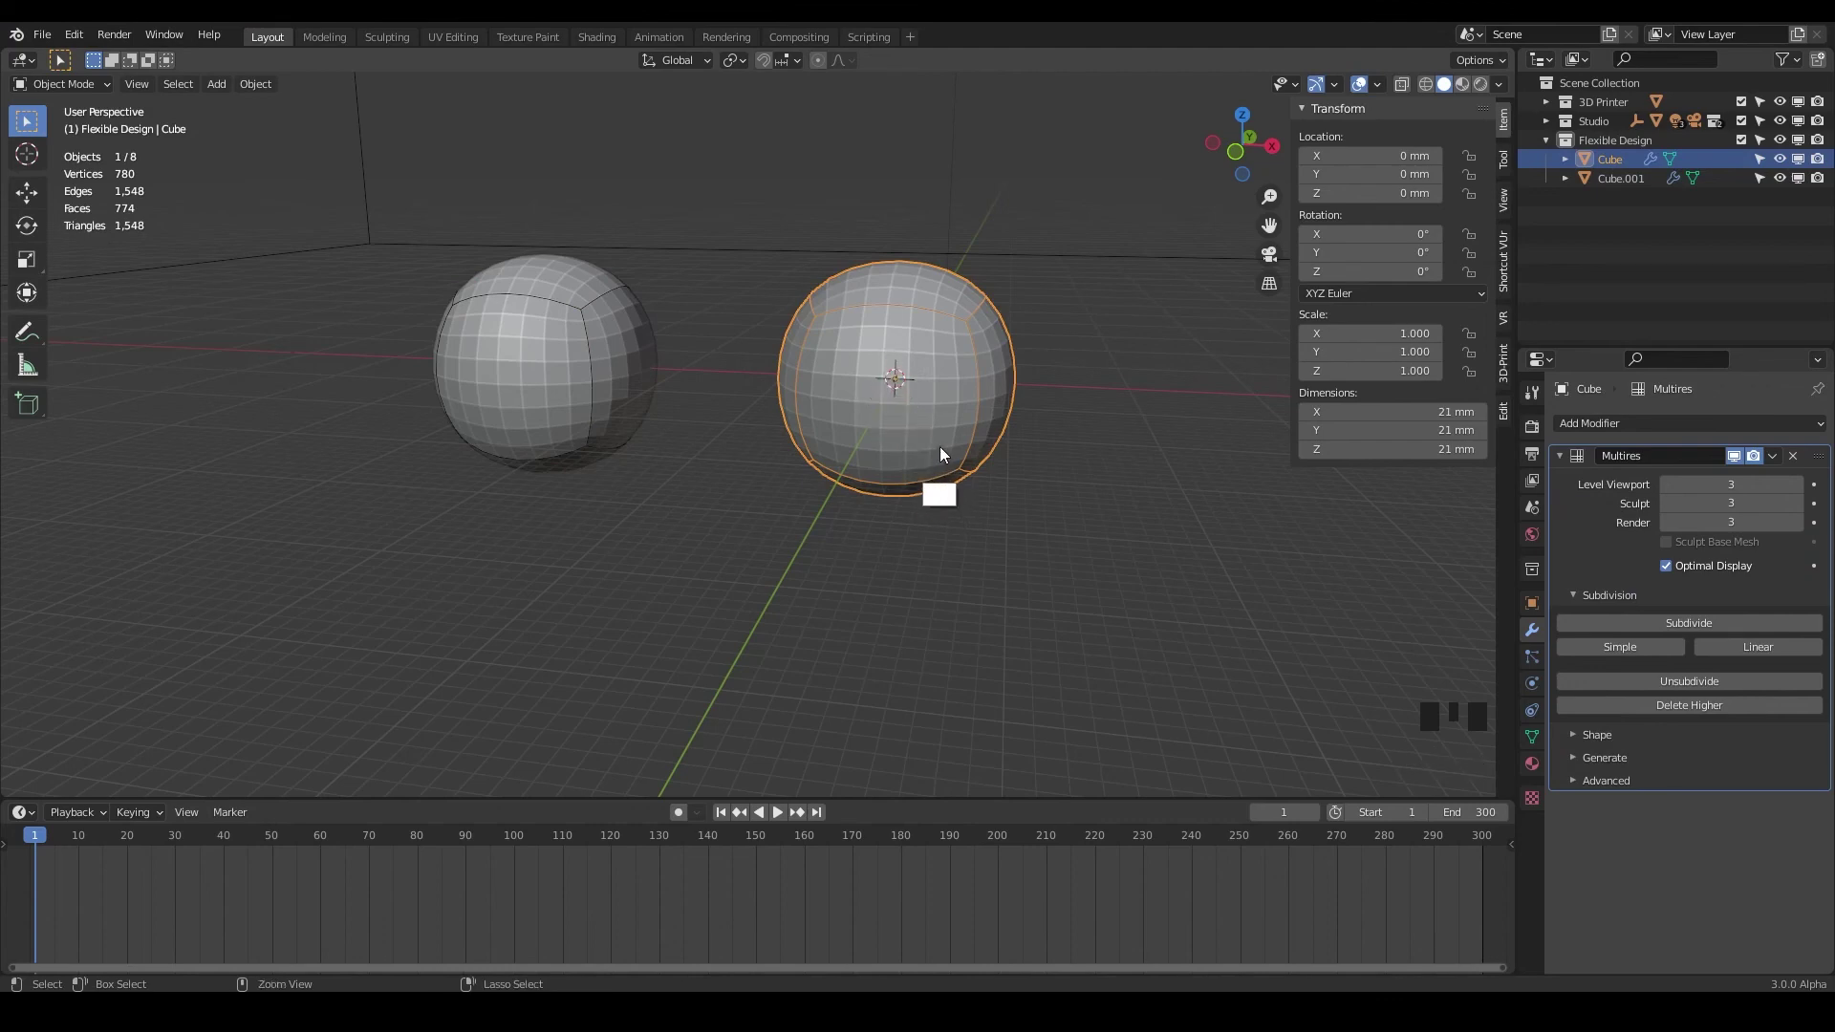
pyautogui.hotkey('ctrl', 'Tab')
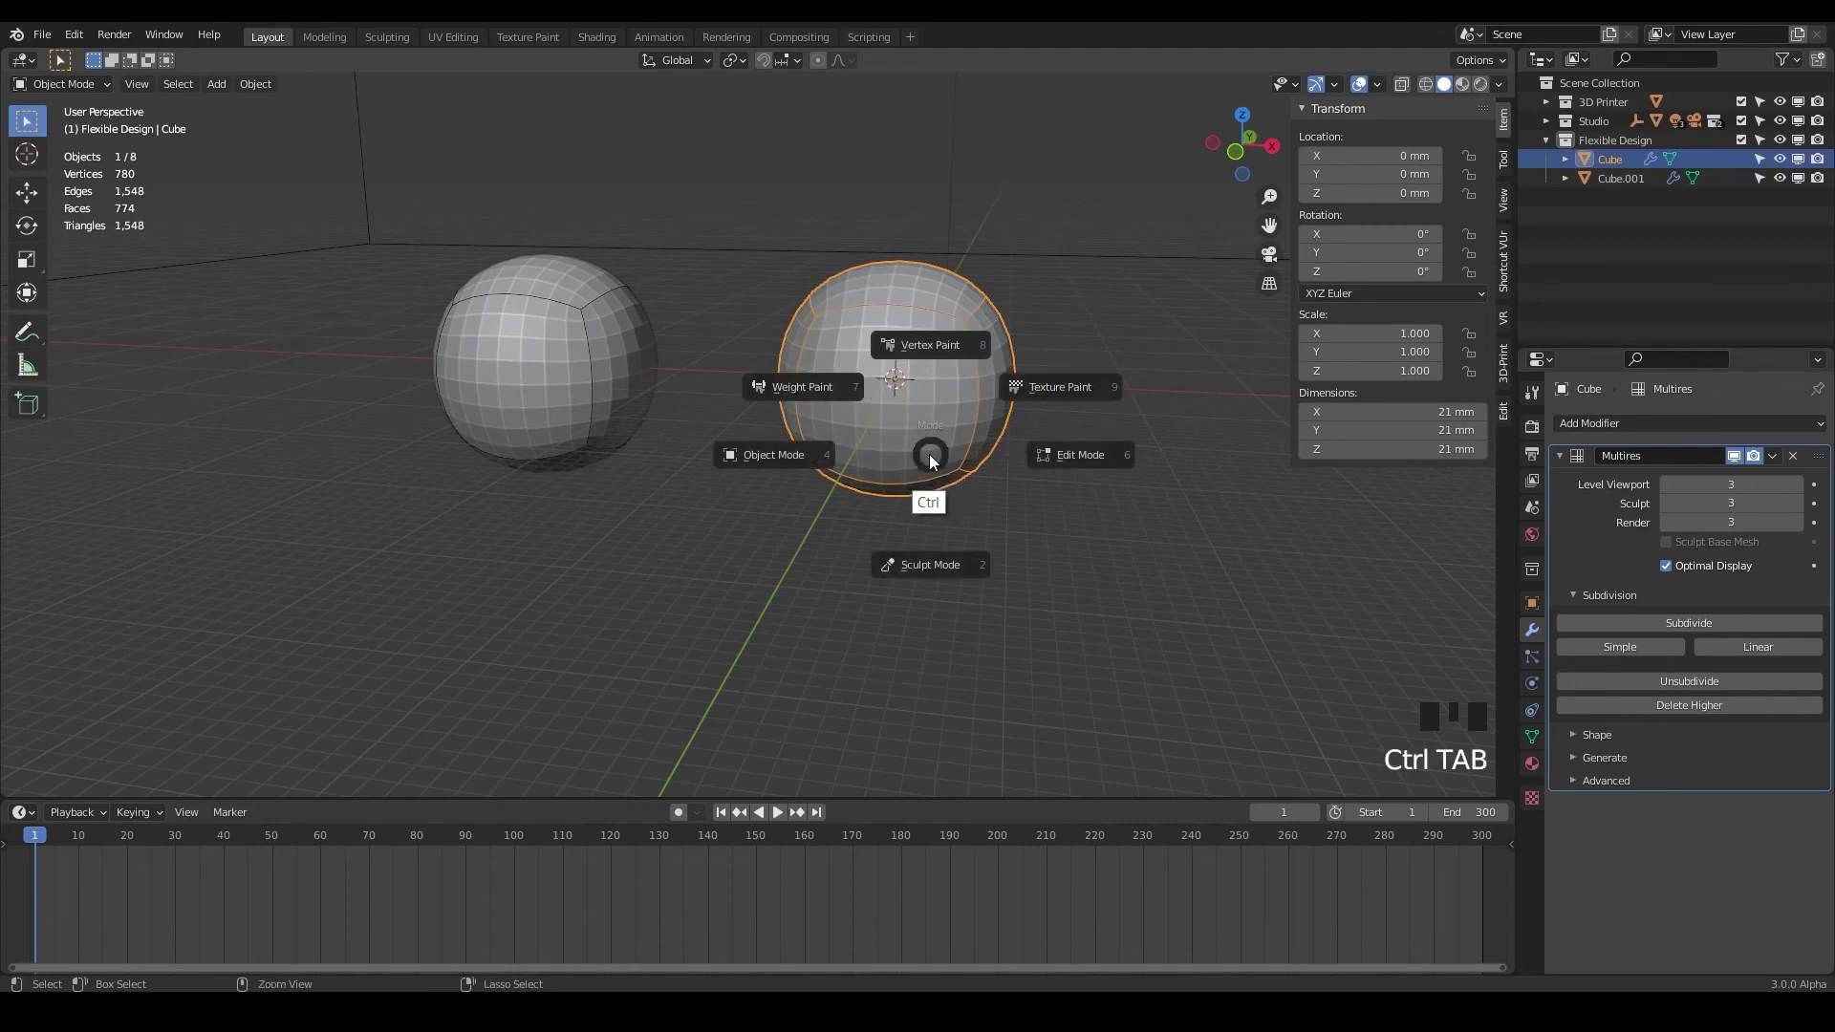
pyautogui.click(944, 563)
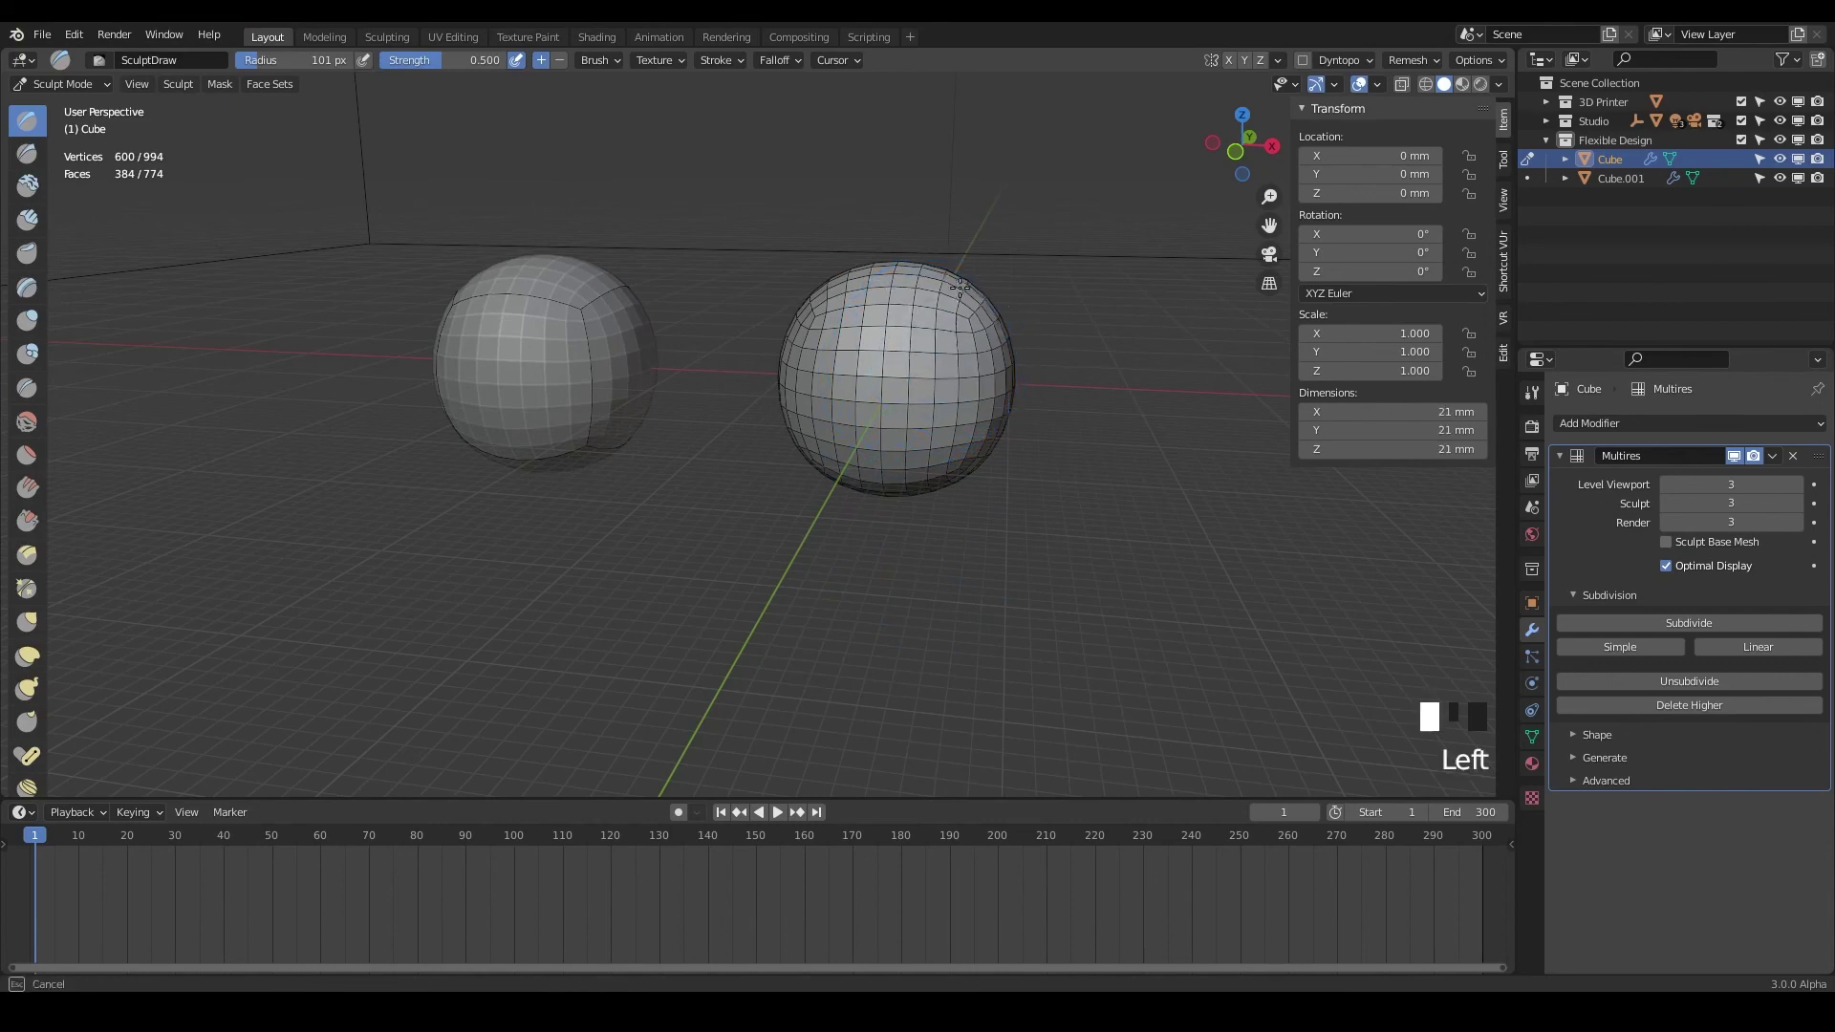
pyautogui.moveTo(959, 286)
pyautogui.mouseDown()
pyautogui.moveTo(998, 363)
pyautogui.moveTo(1009, 330)
pyautogui.moveTo(934, 302)
pyautogui.moveTo(862, 344)
pyautogui.moveTo(917, 430)
pyautogui.mouseUp()
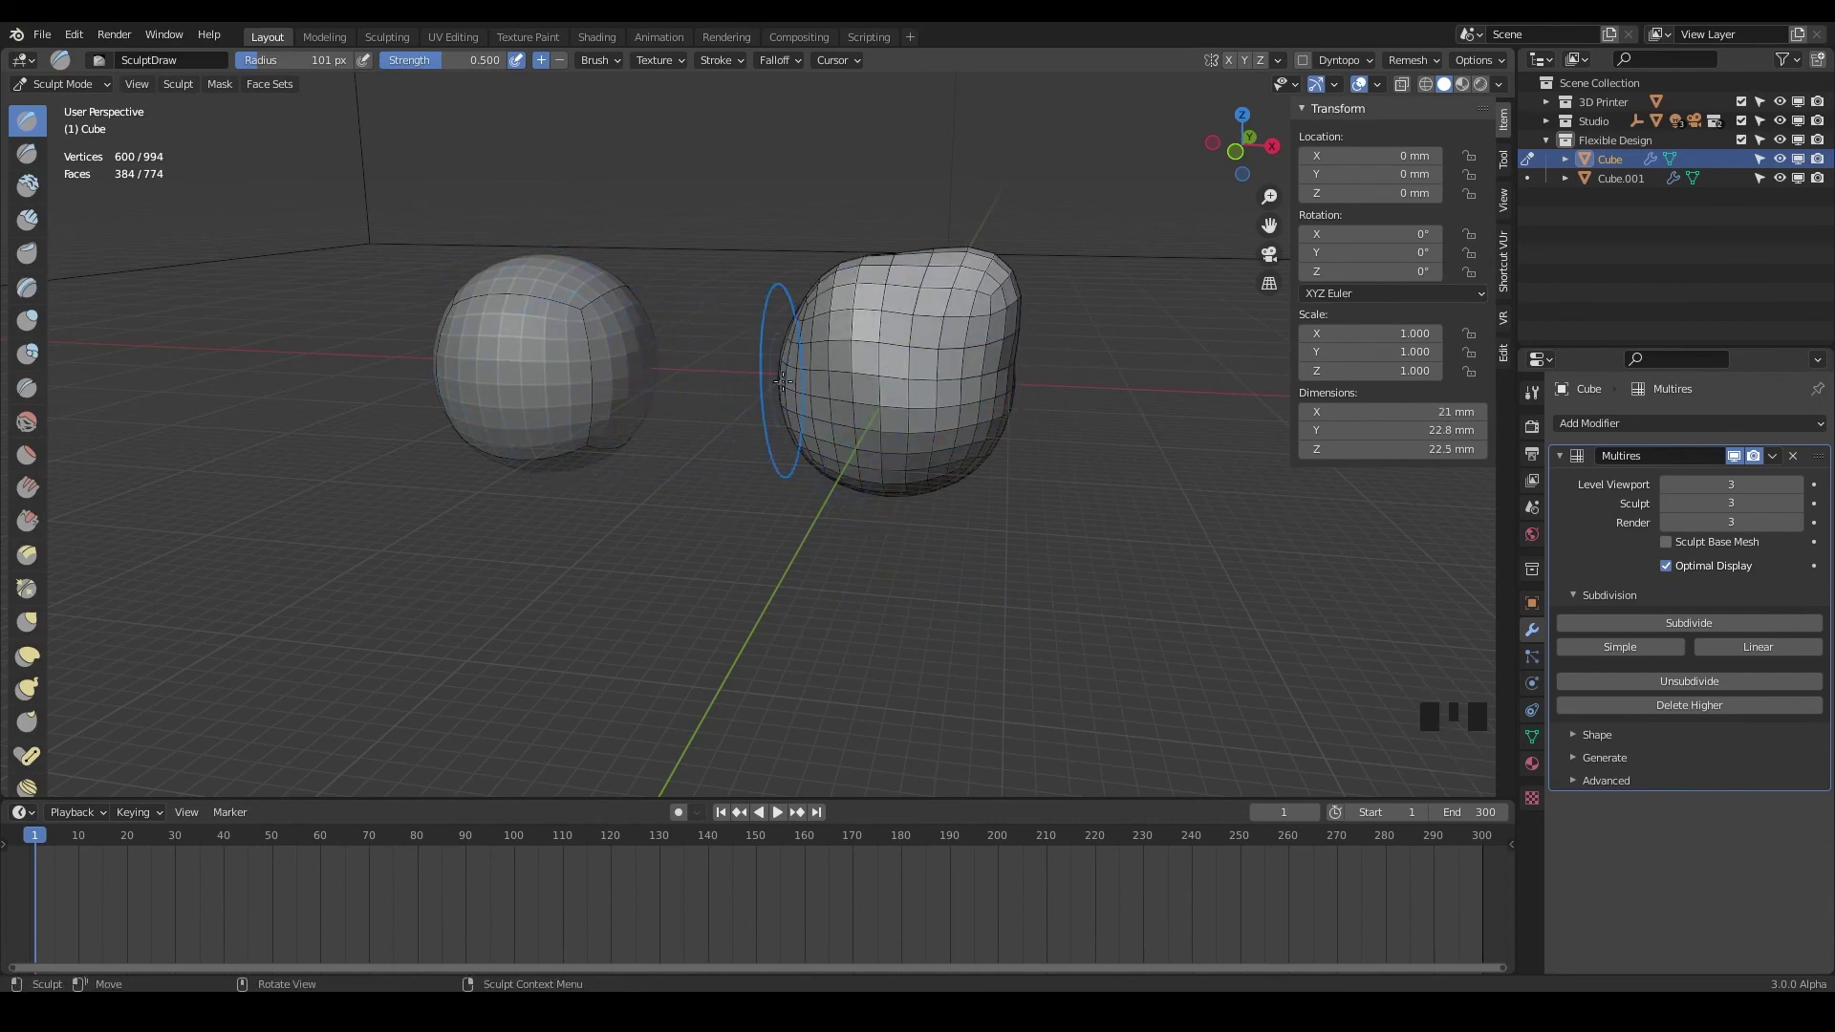
# Switch sculpting to the cube with the Subdivision Surface modifier and sculpt its front with the Draw brush.
pyautogui.click(1528, 179)
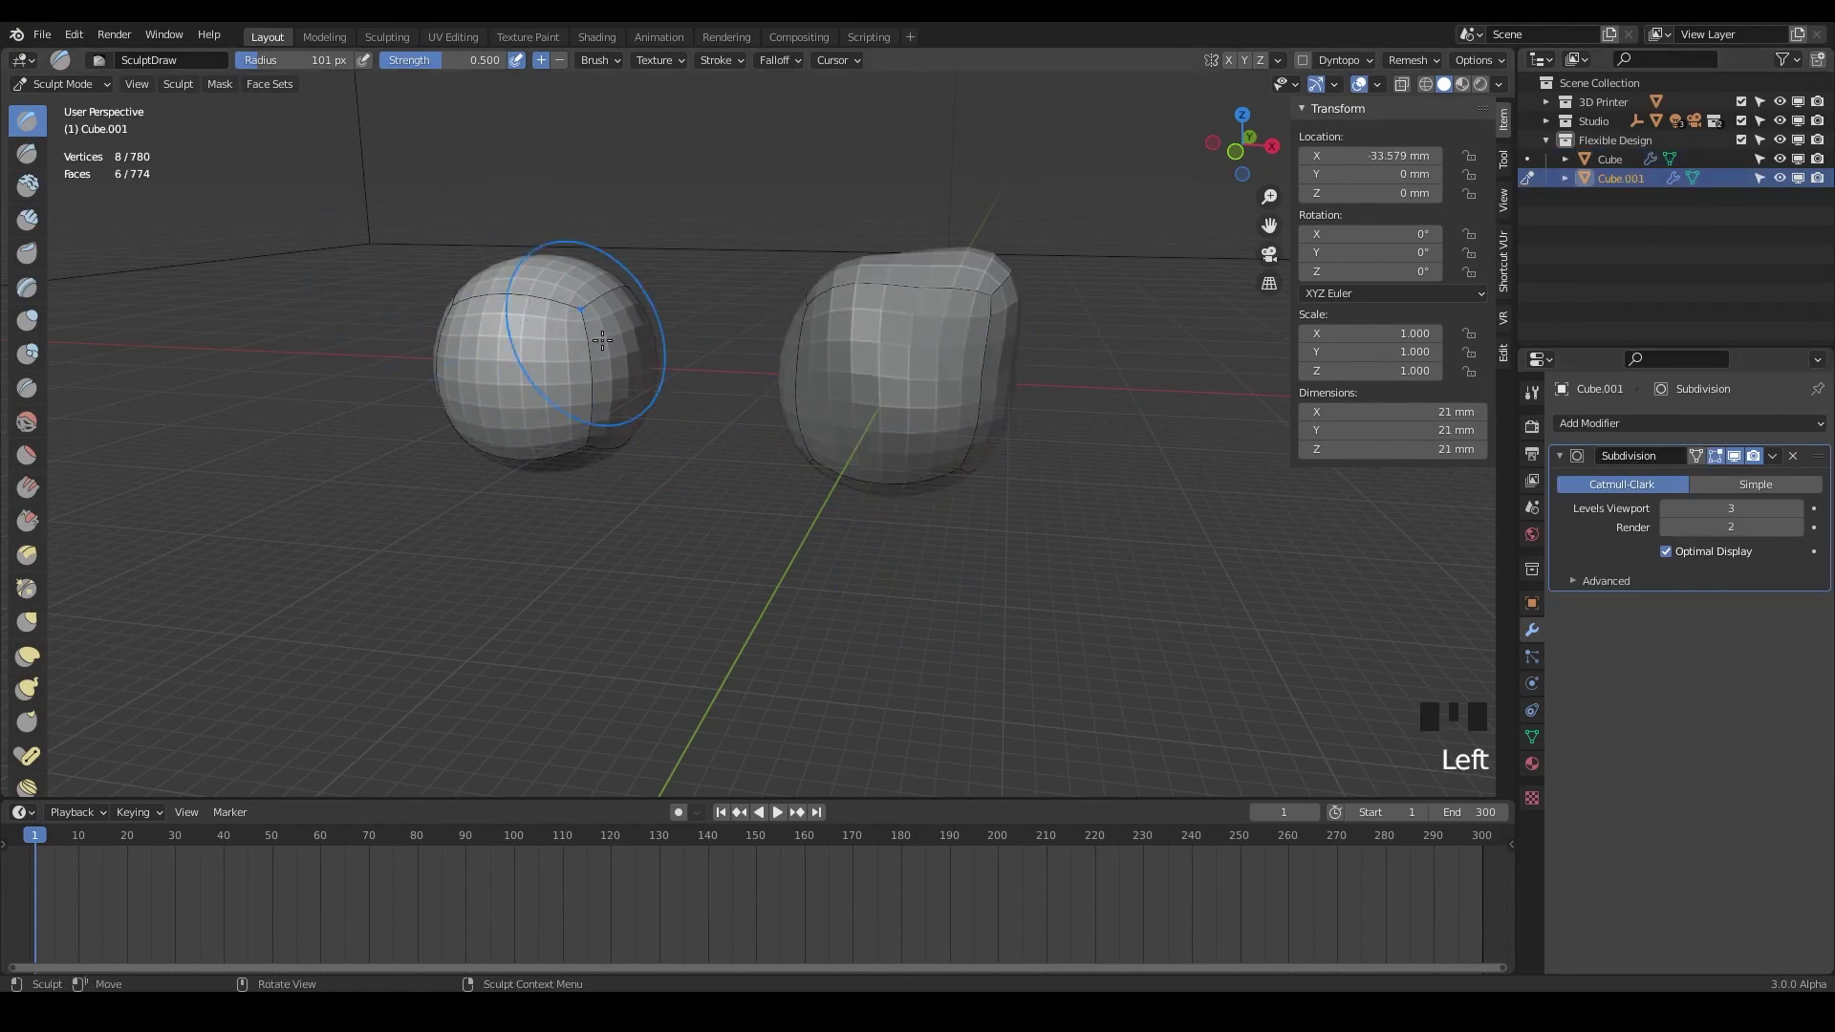
pyautogui.moveTo(545, 348)
pyautogui.mouseDown()
pyautogui.moveTo(602, 301)
pyautogui.moveTo(489, 350)
pyautogui.moveTo(524, 295)
pyautogui.moveTo(600, 285)
pyautogui.moveTo(528, 409)
pyautogui.moveTo(554, 406)
pyautogui.mouseUp()
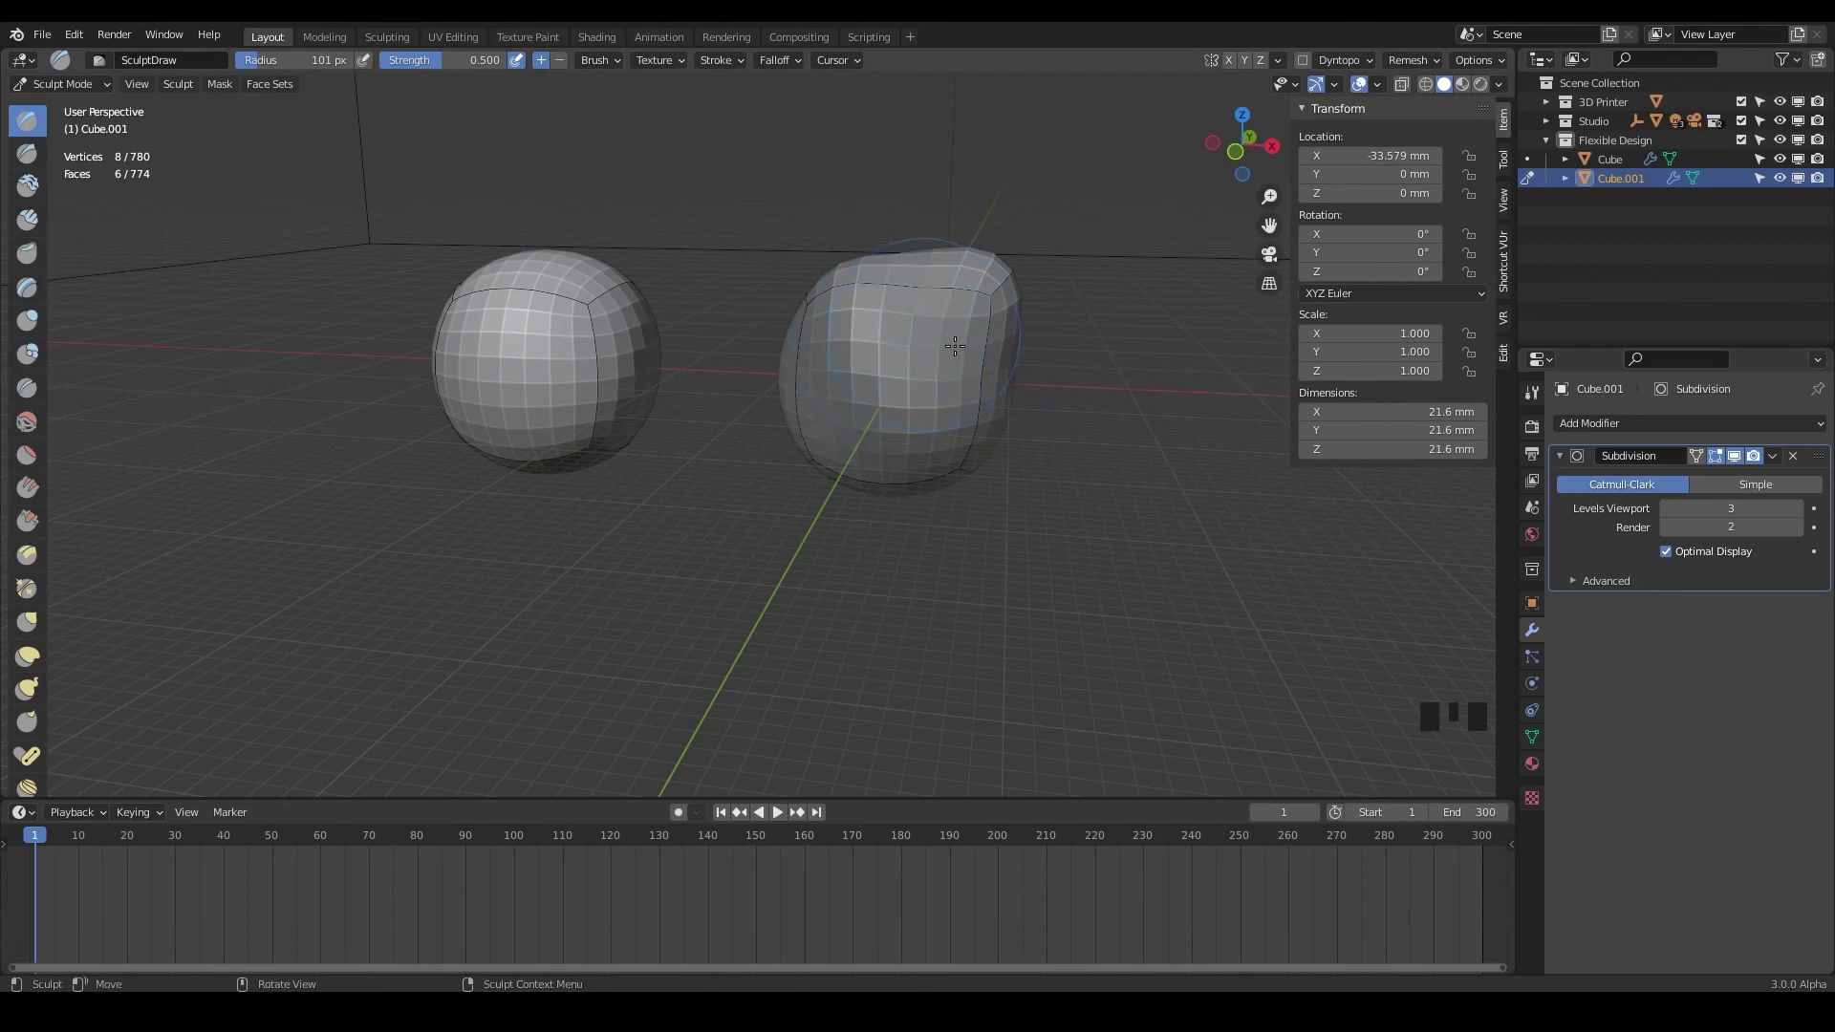
# Switch sculpting back to the Multires cube, compare both shapes from several angles, and open the list of available modifiers.
pyautogui.click(1527, 159)
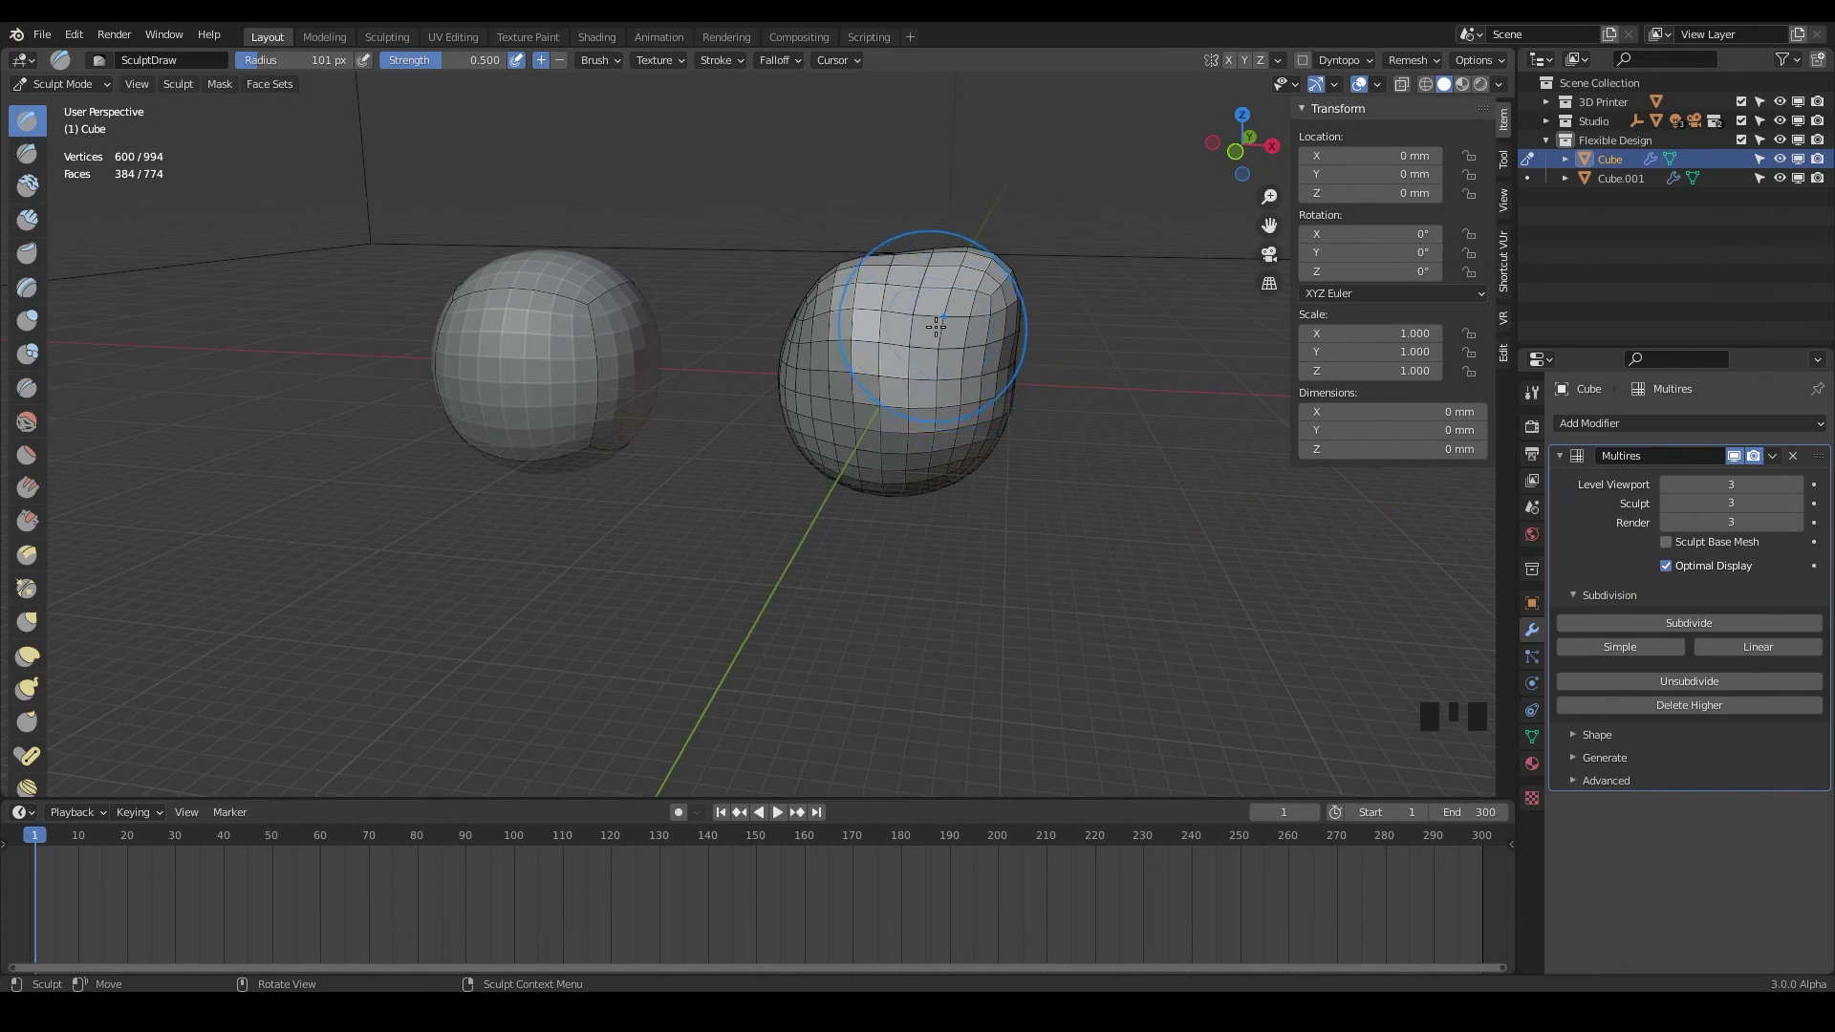
pyautogui.moveTo(936, 326); pyautogui.dragTo(929, 336, button='middle')
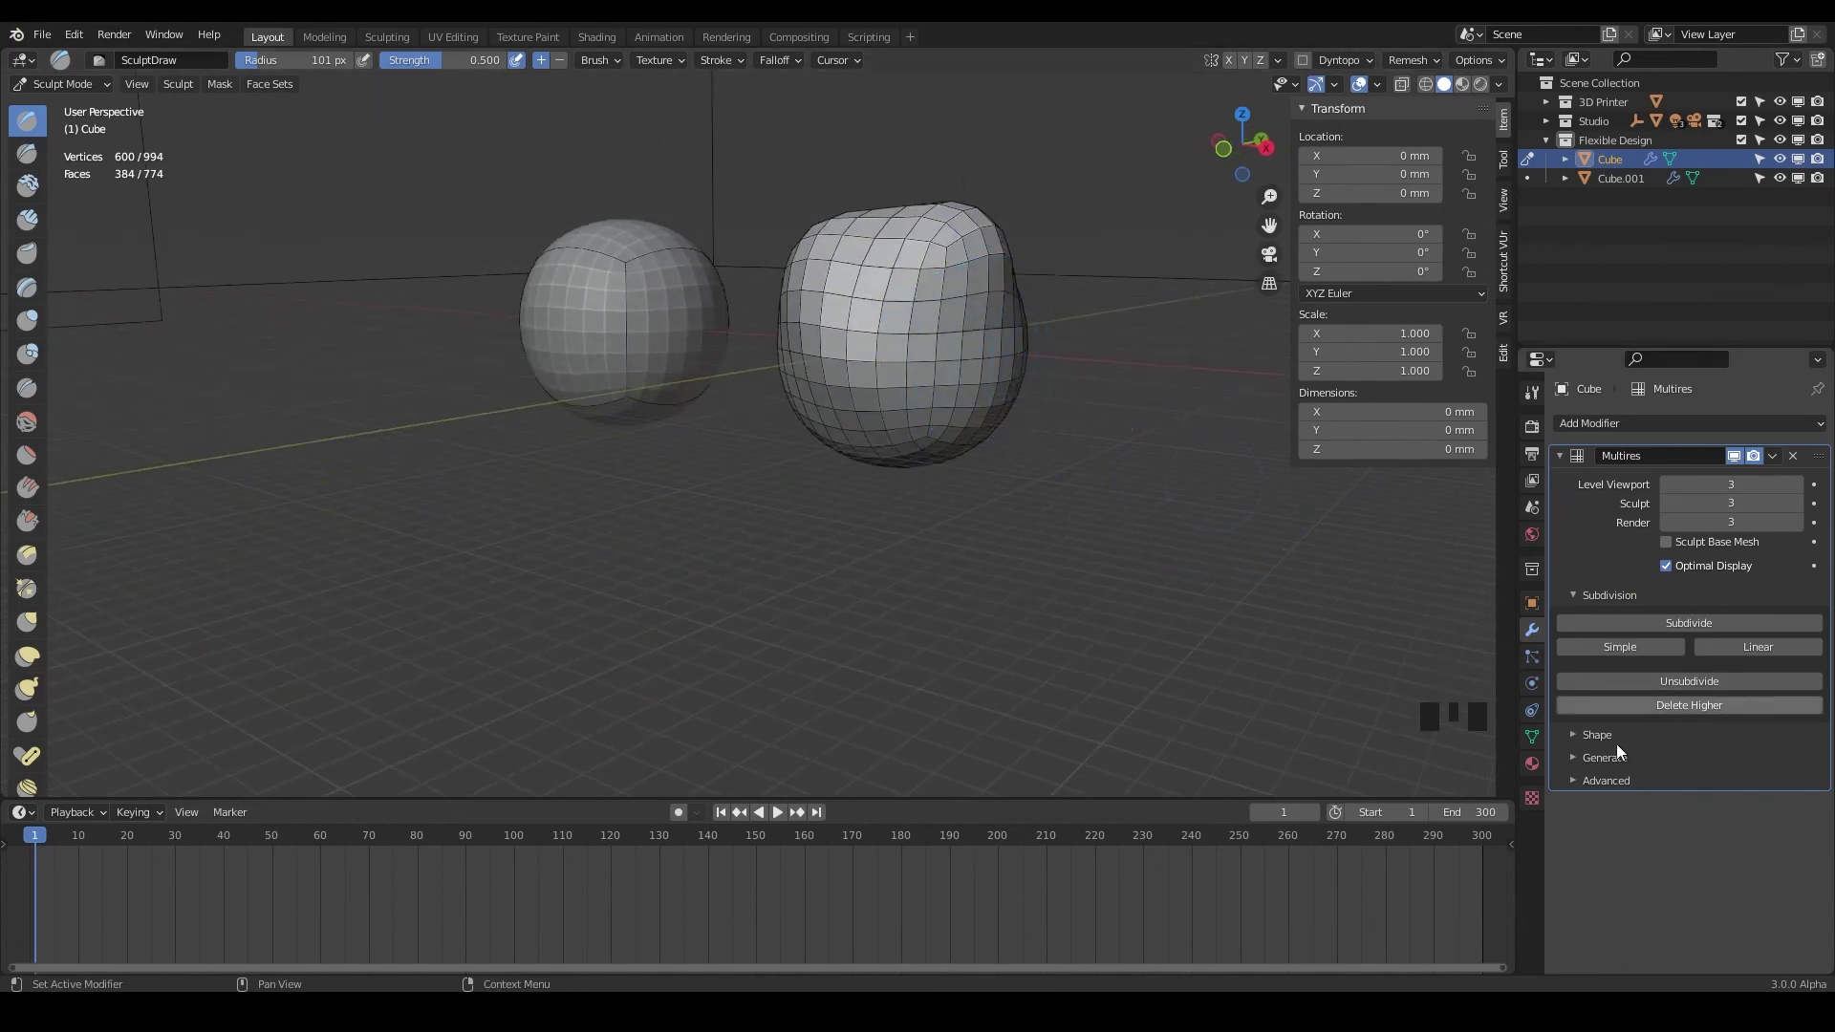
pyautogui.moveTo(881, 287); pyautogui.dragTo(994, 440, button='middle')
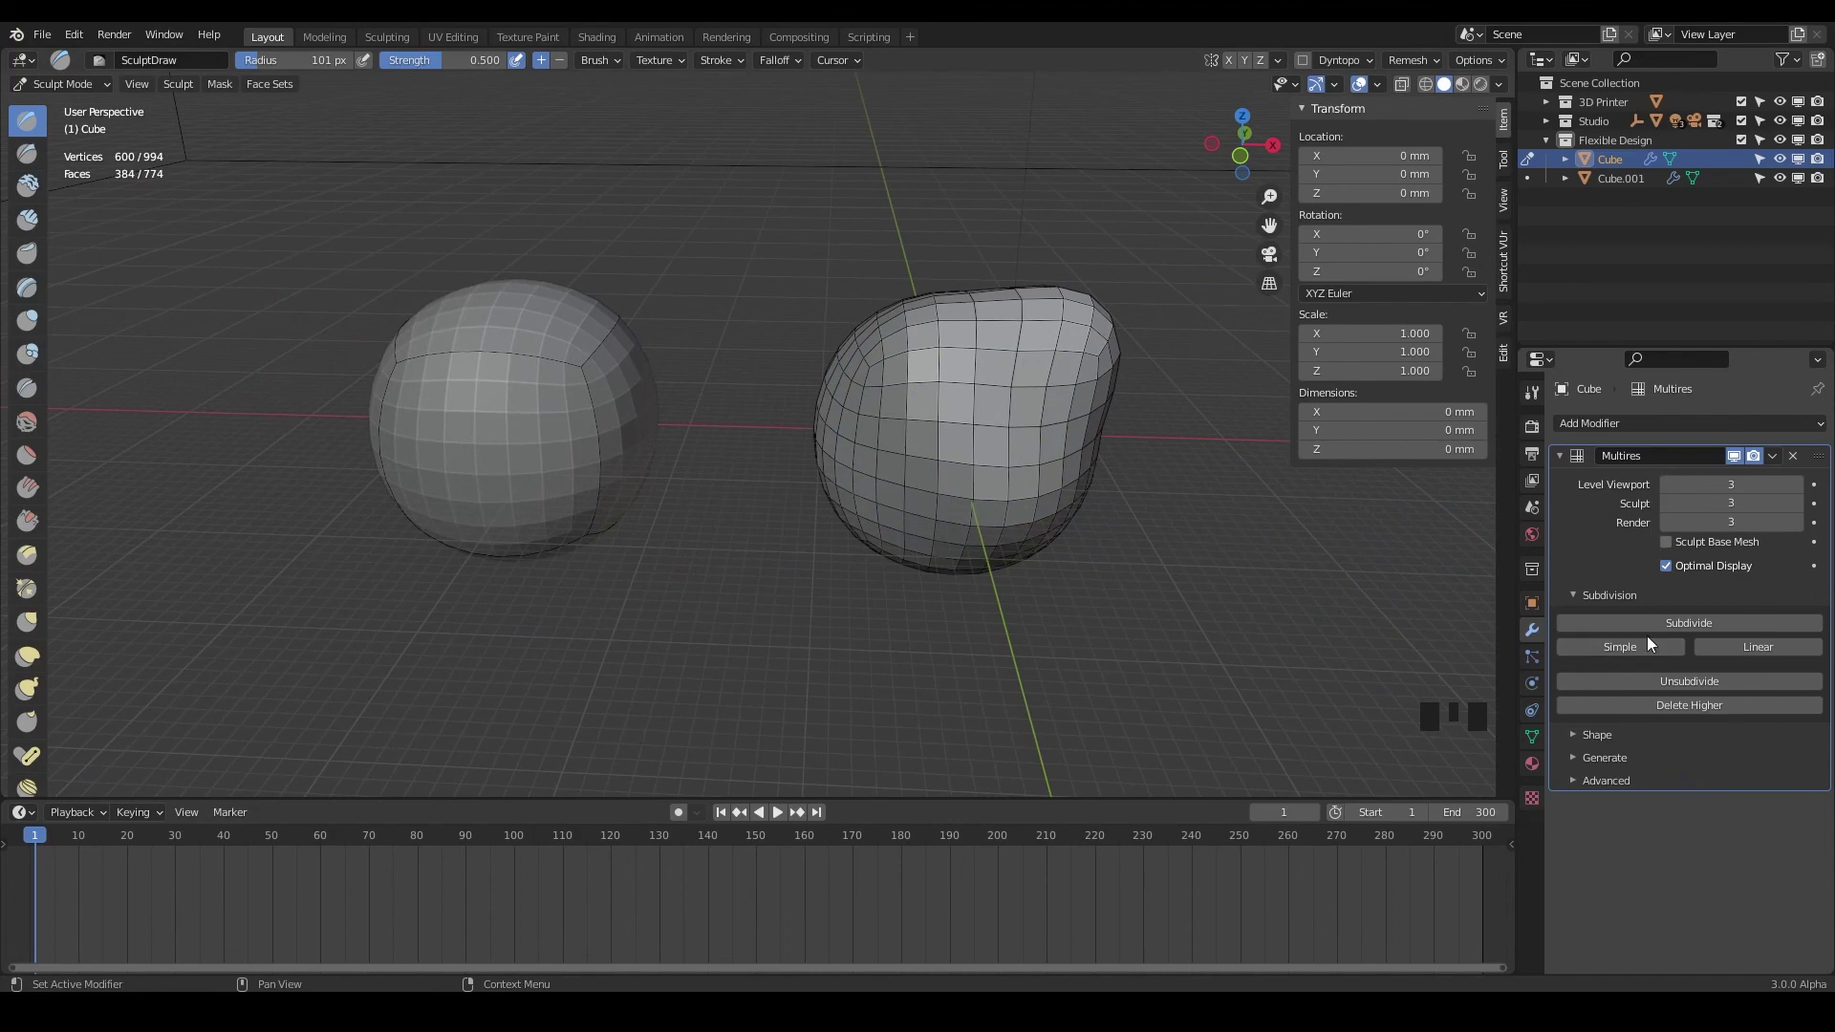
pyautogui.moveTo(898, 432)
pyautogui.mouseDown(button='middle')
pyautogui.moveTo(819, 483)
pyautogui.moveTo(841, 440)
pyautogui.mouseUp(button='middle')
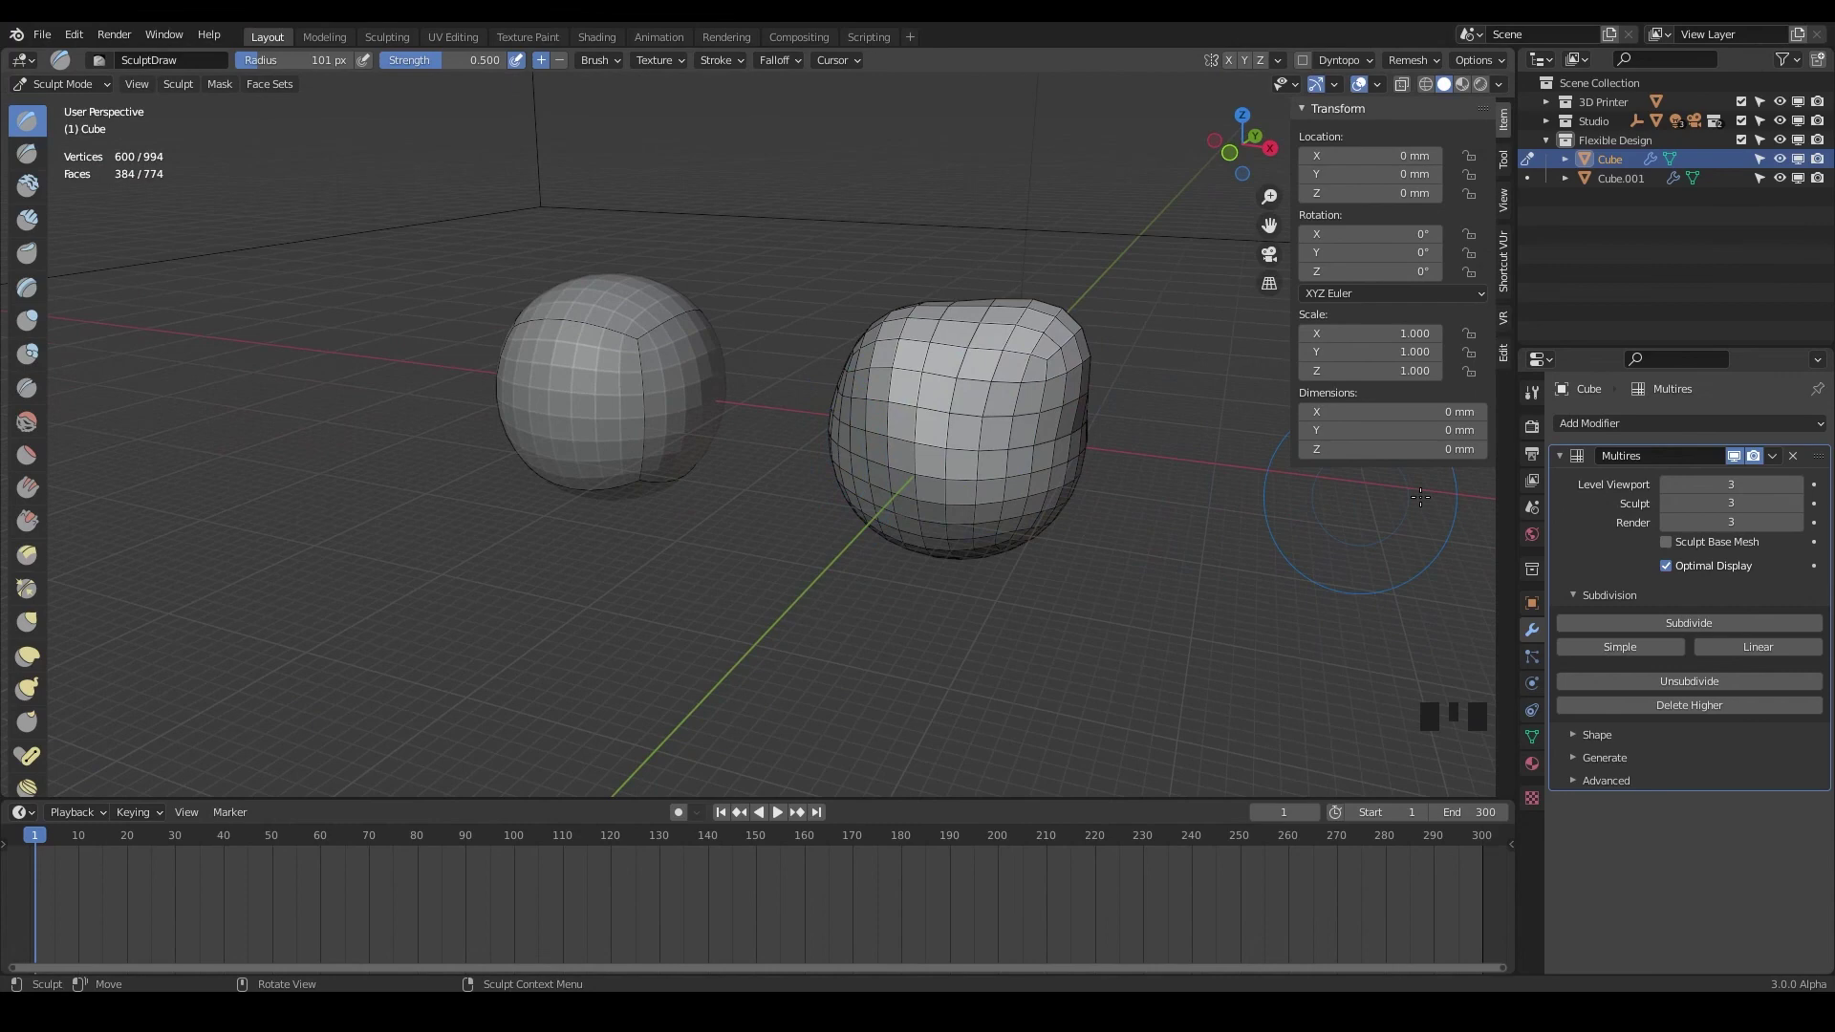
pyautogui.click(1596, 424)
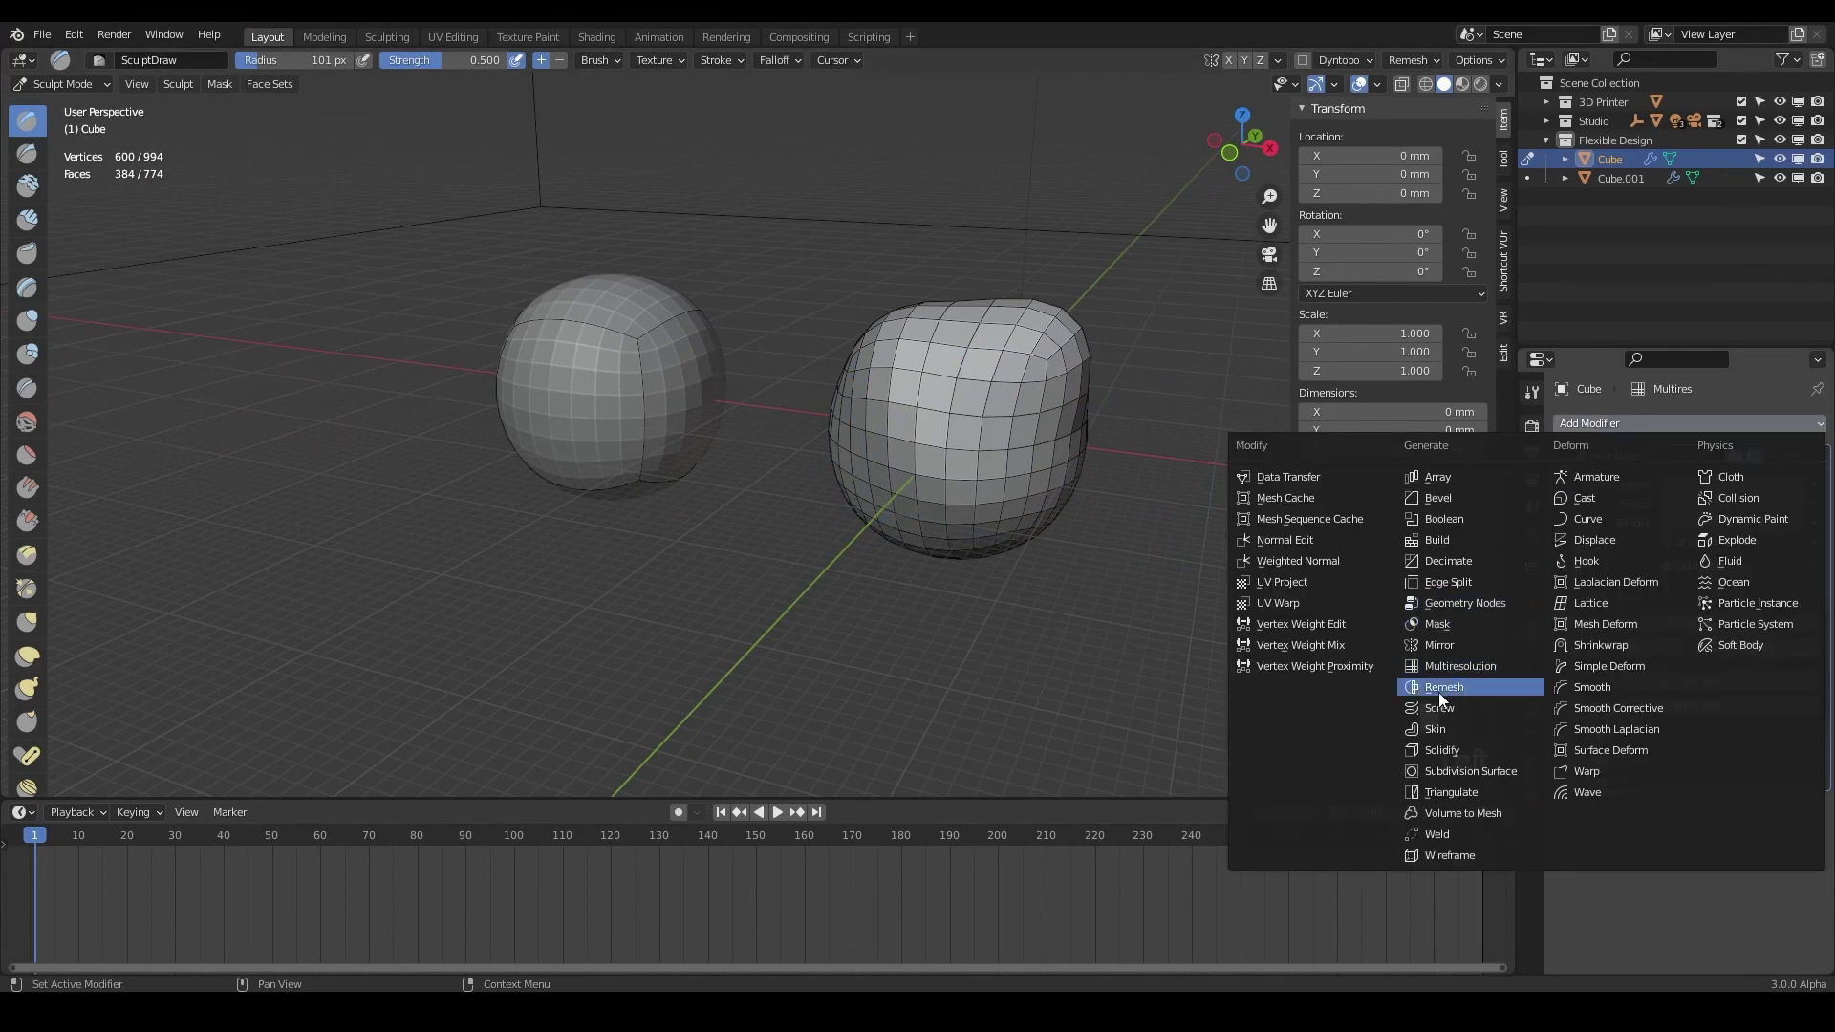